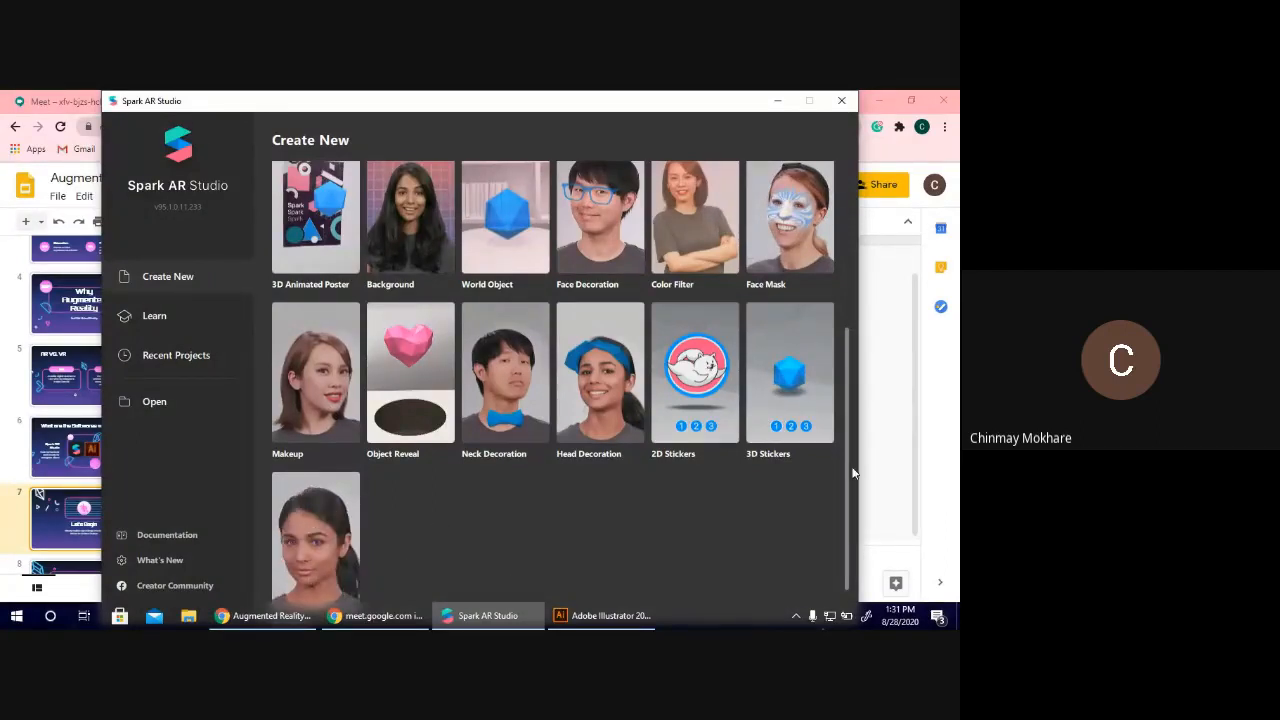
Look through the available effect templates and create a new blank project.
left_click_drag(849, 471, 856, 370)
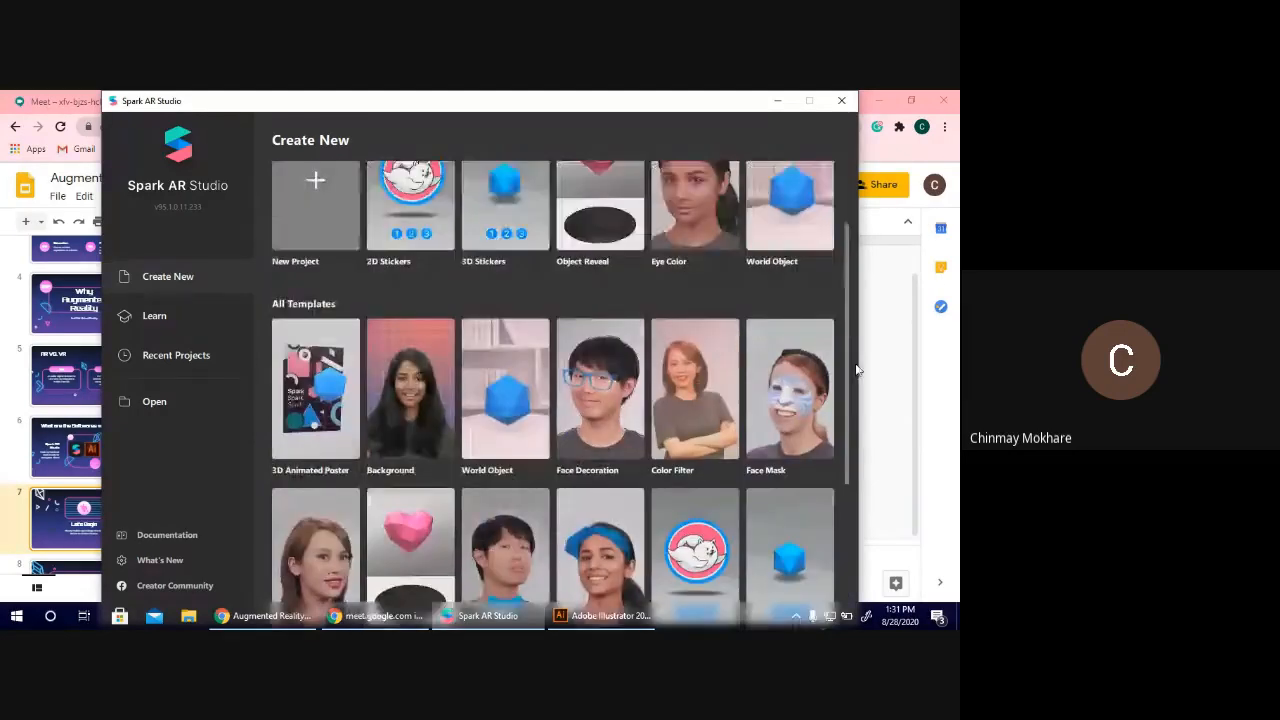
scroll(835, 408, "down", 1)
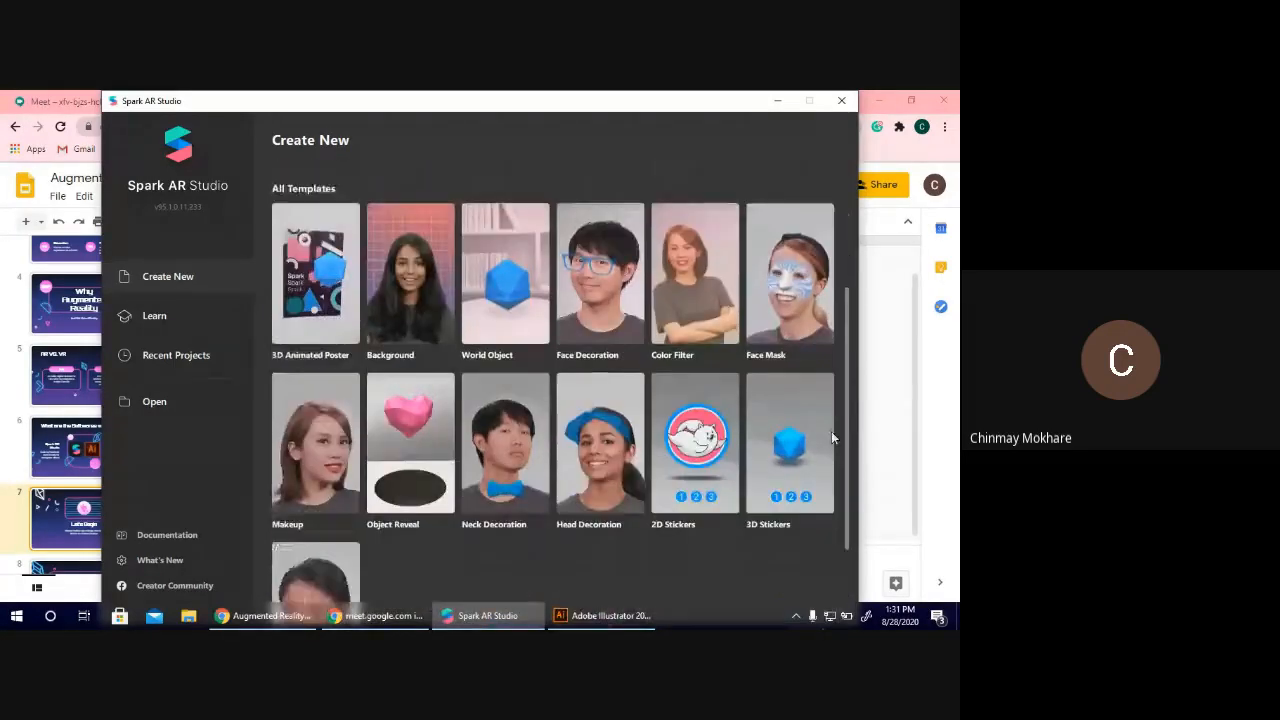
scroll(831, 437, "down", 1)
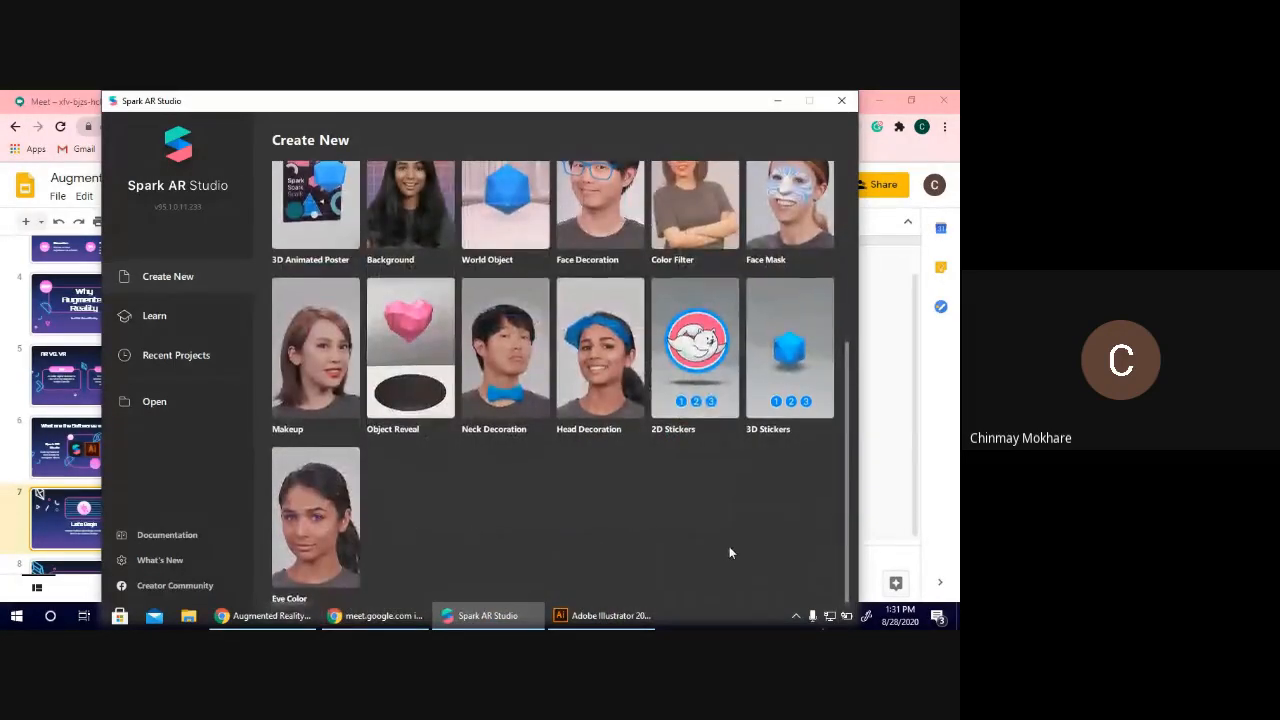
scroll(606, 490, "up", 3)
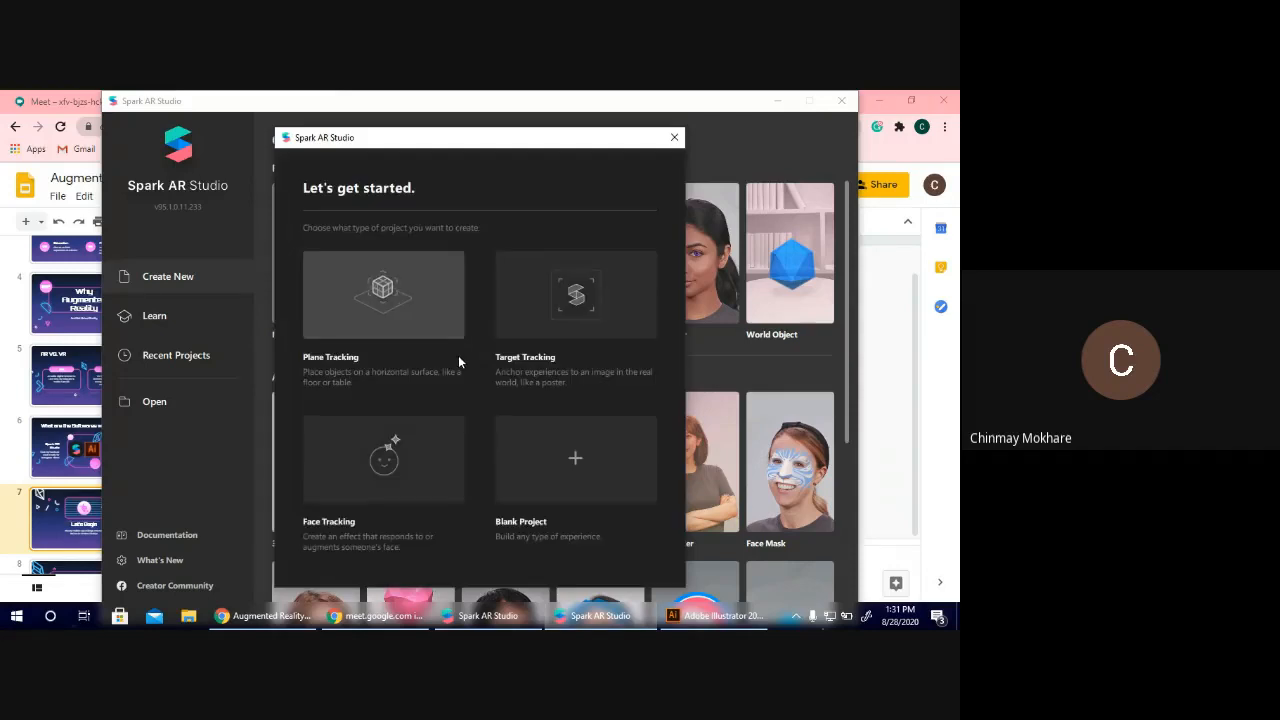
left_click(557, 458)
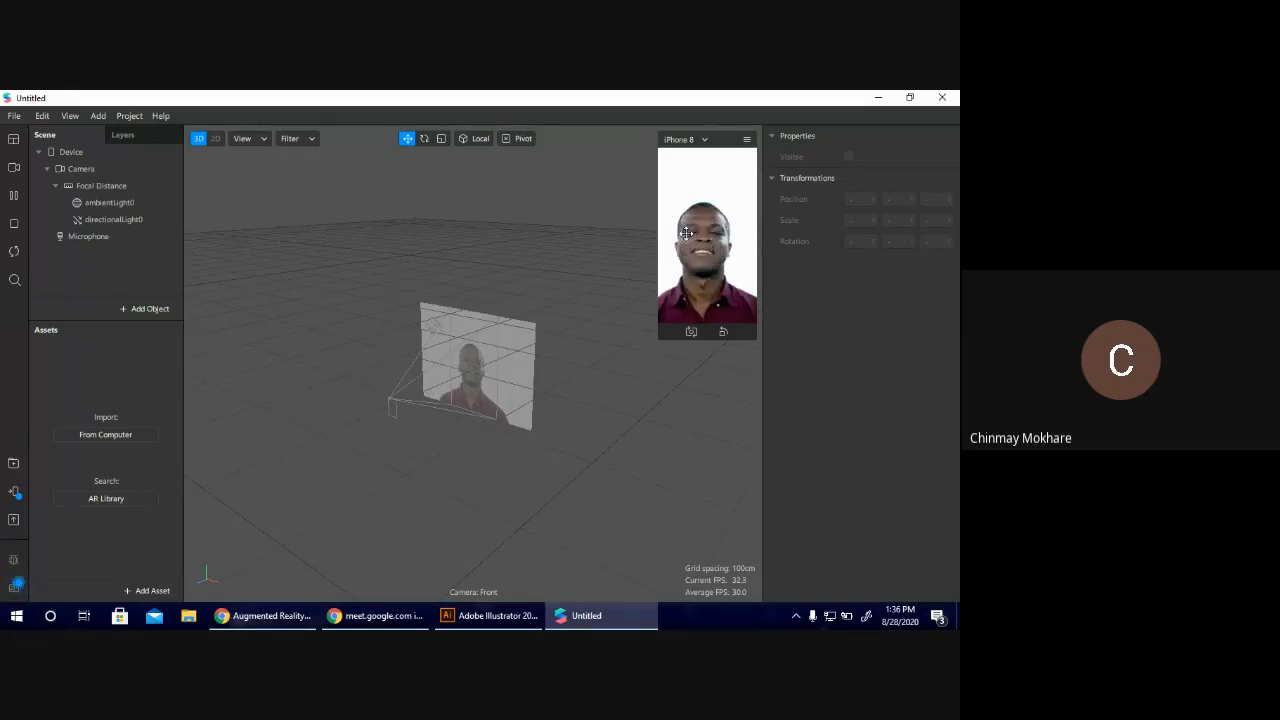
Tilt and turn the simulated device in the preview to examine how its camera moves in the scene.
left_click_drag(712, 231, 613, 217)
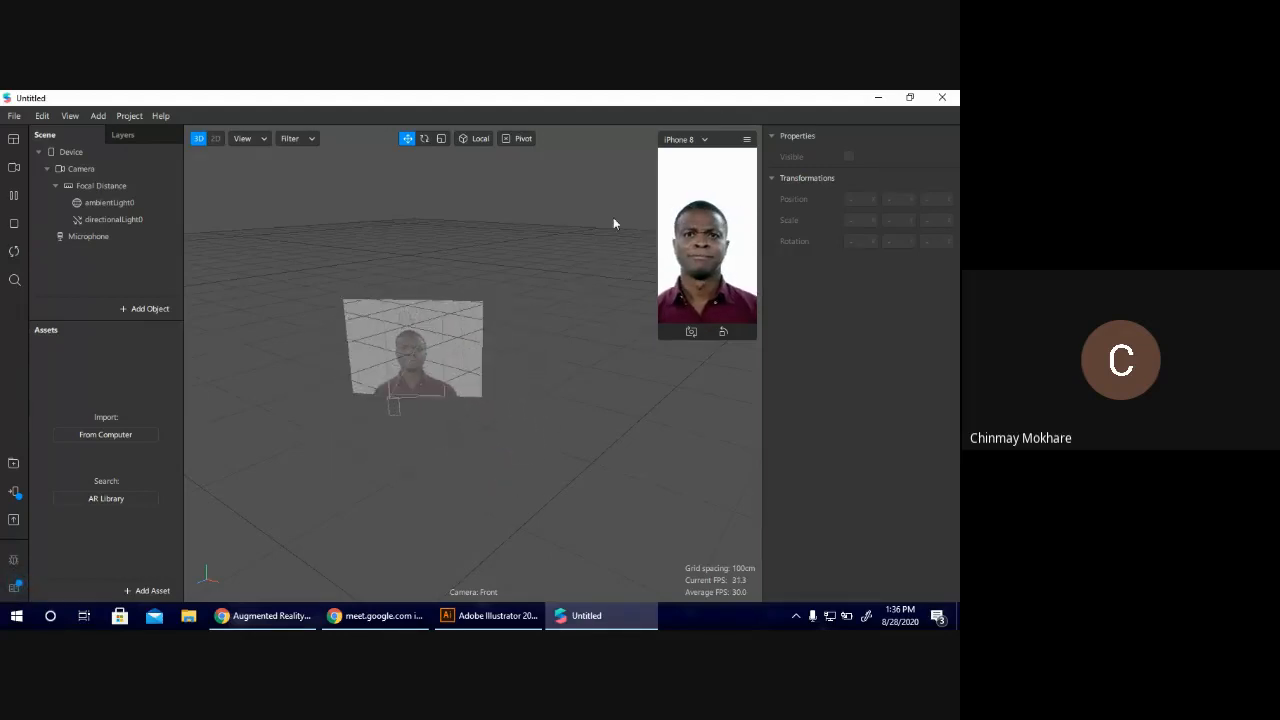
left_click_drag(716, 236, 694, 317)
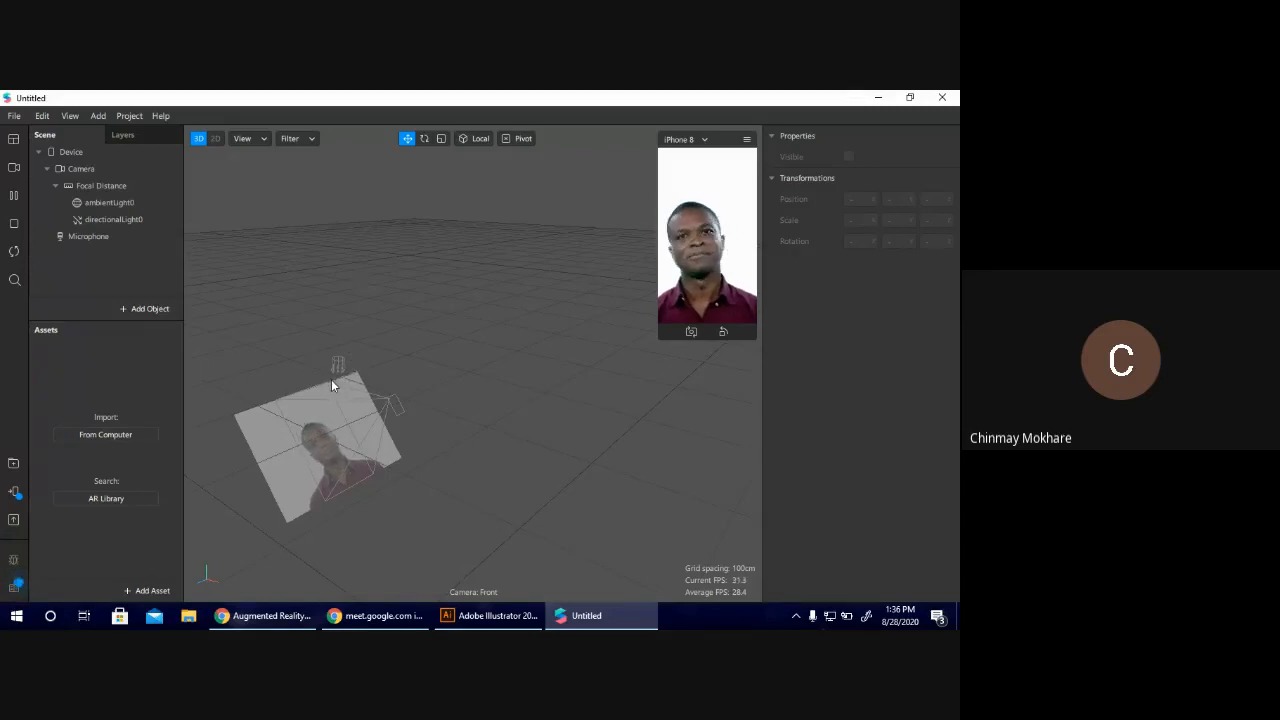
left_click_drag(692, 277, 834, 209)
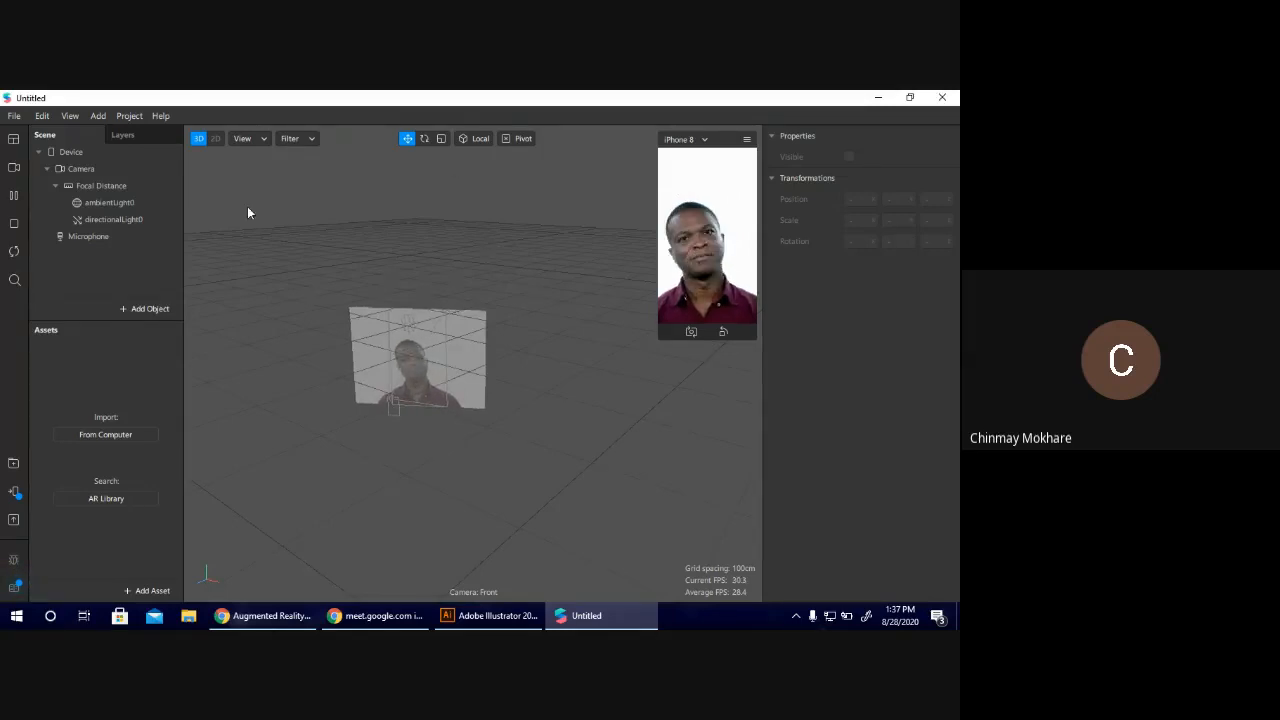
Collapse and re-expand the Camera and Device branches in the scene tree to examine the object hierarchy.
left_click(44, 169)
left_click(44, 169)
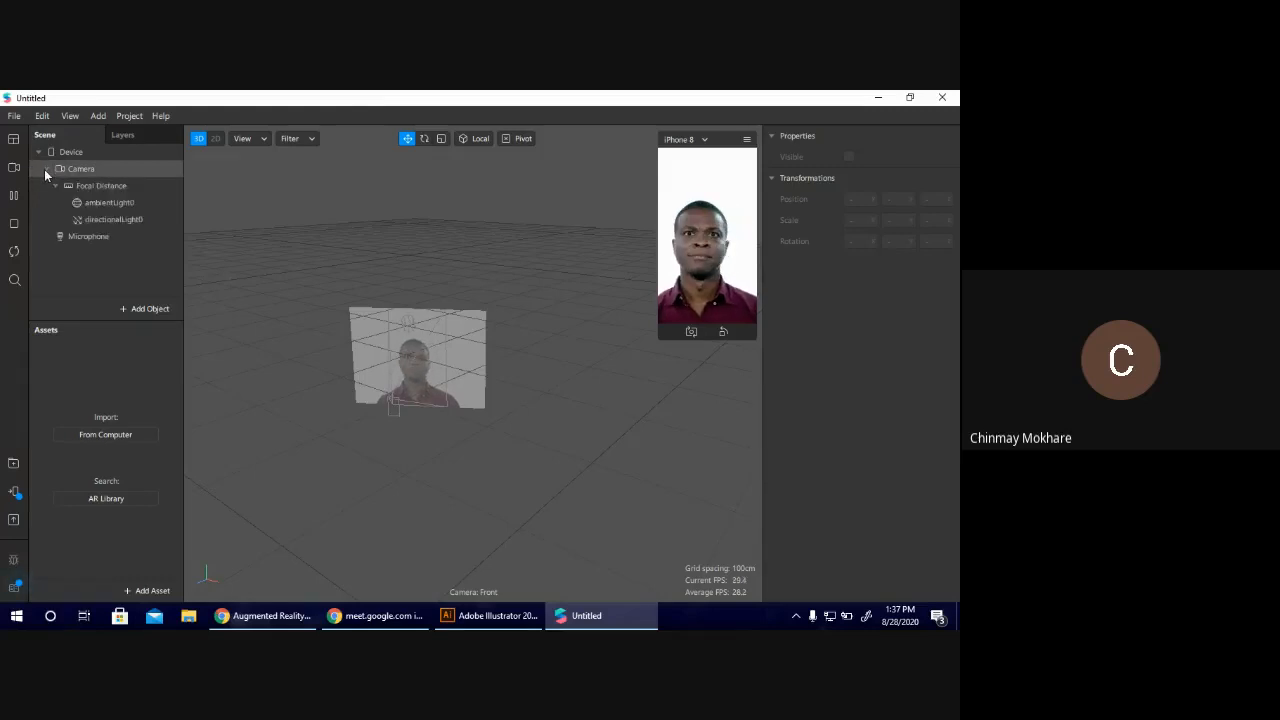
left_click(39, 156)
left_click(39, 156)
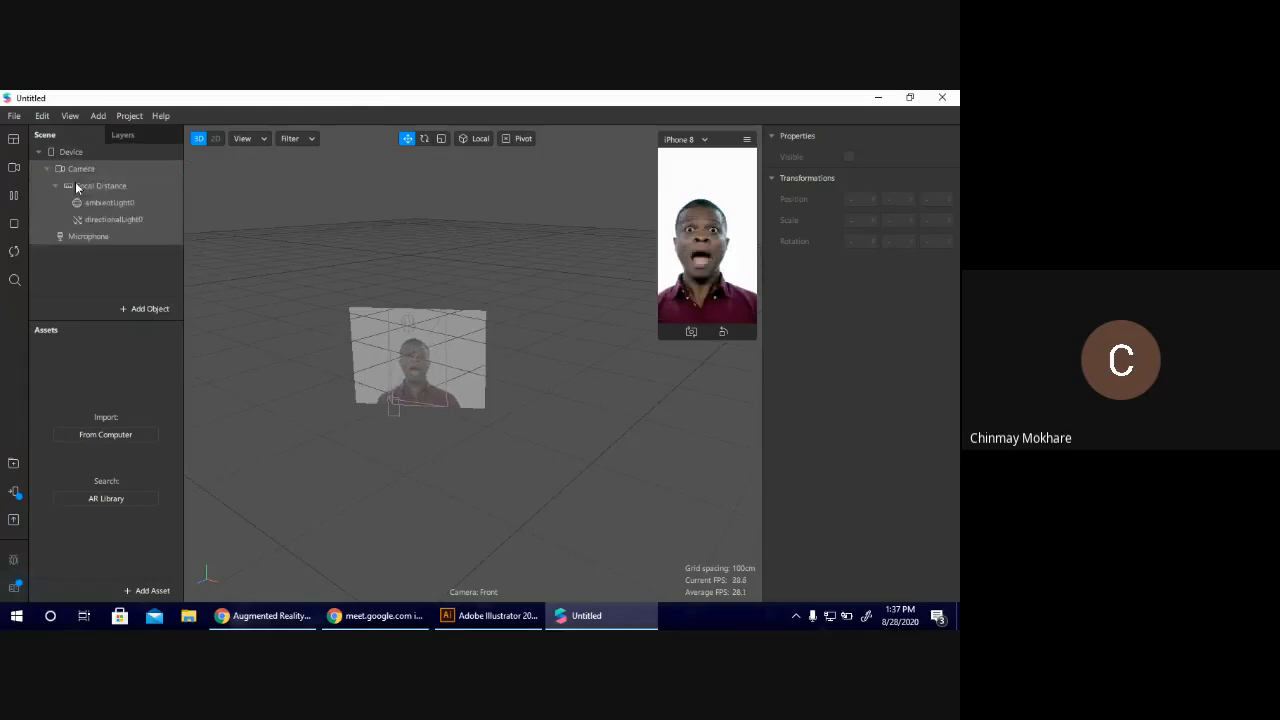
Try several sample face videos and the empty grid scene as the real-time simulation source.
left_click(14, 167)
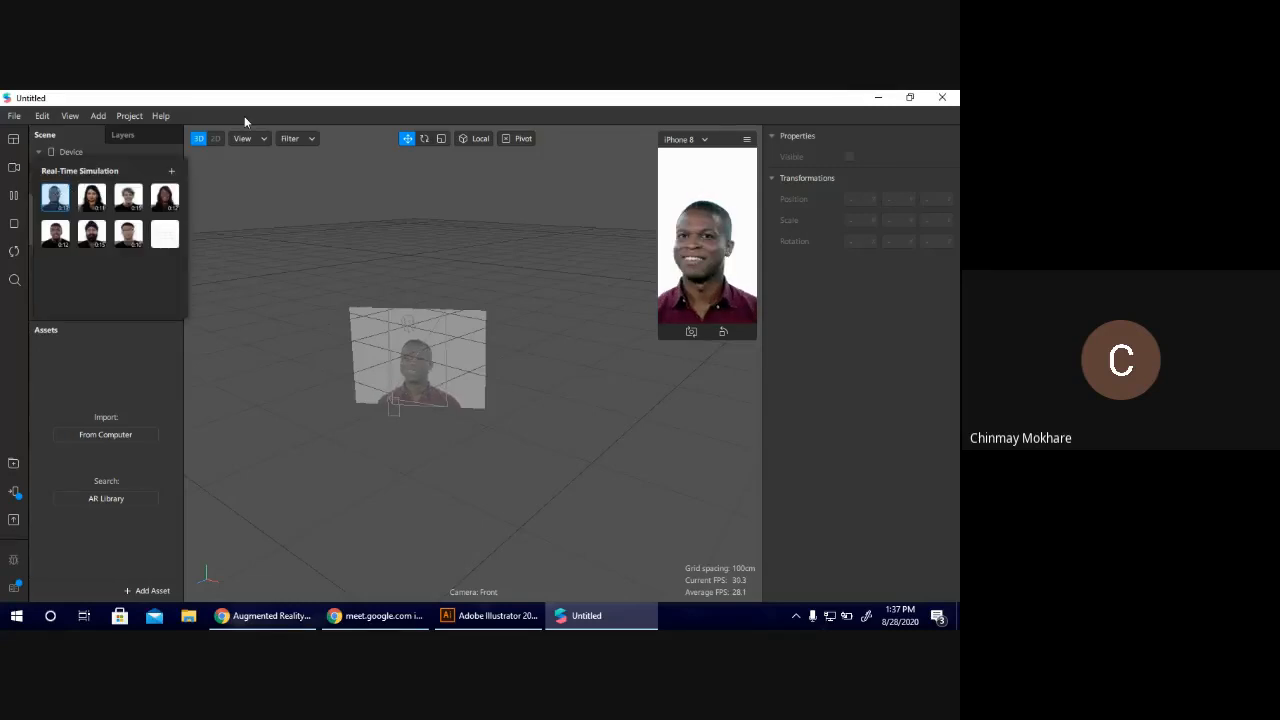
left_click(95, 204)
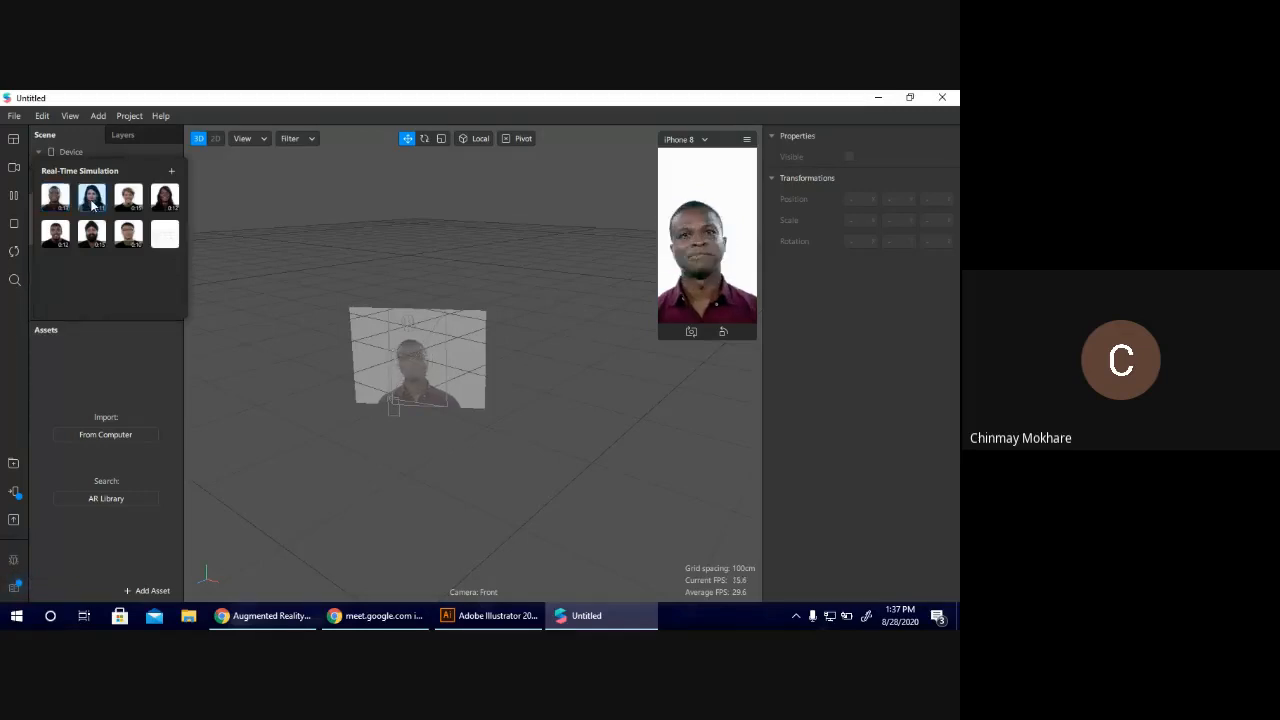
left_click(128, 200)
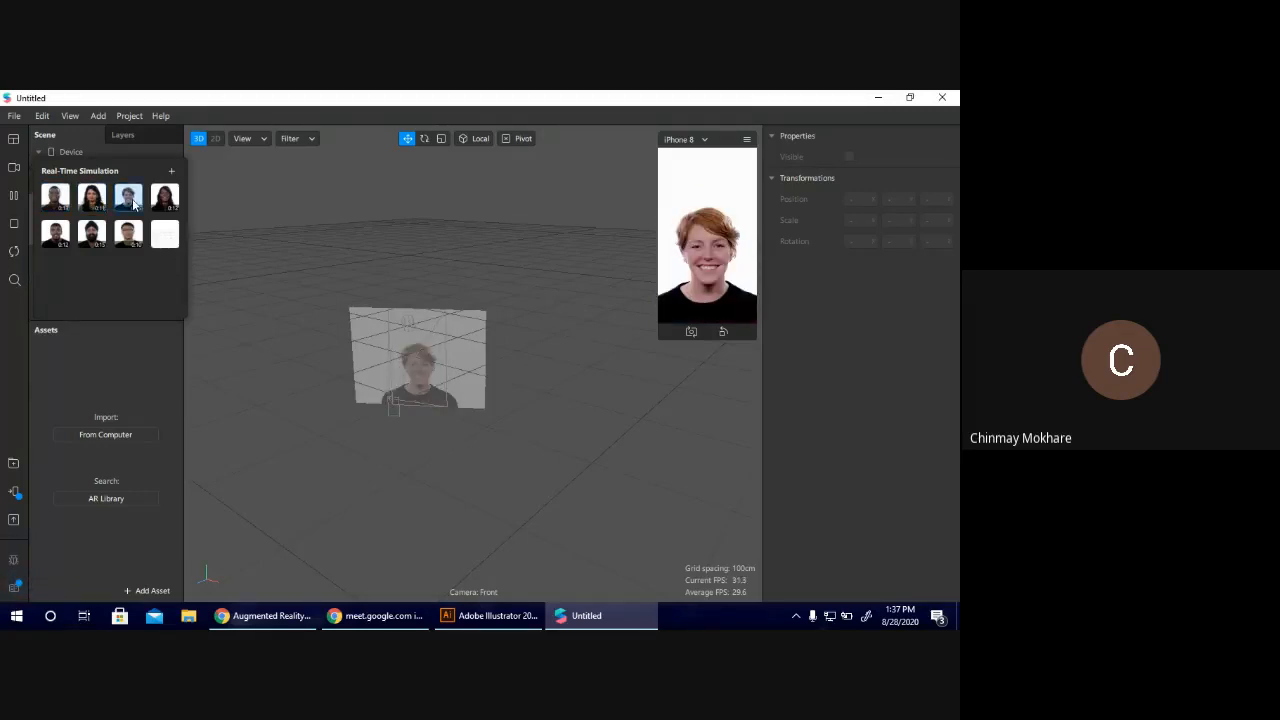
left_click(166, 202)
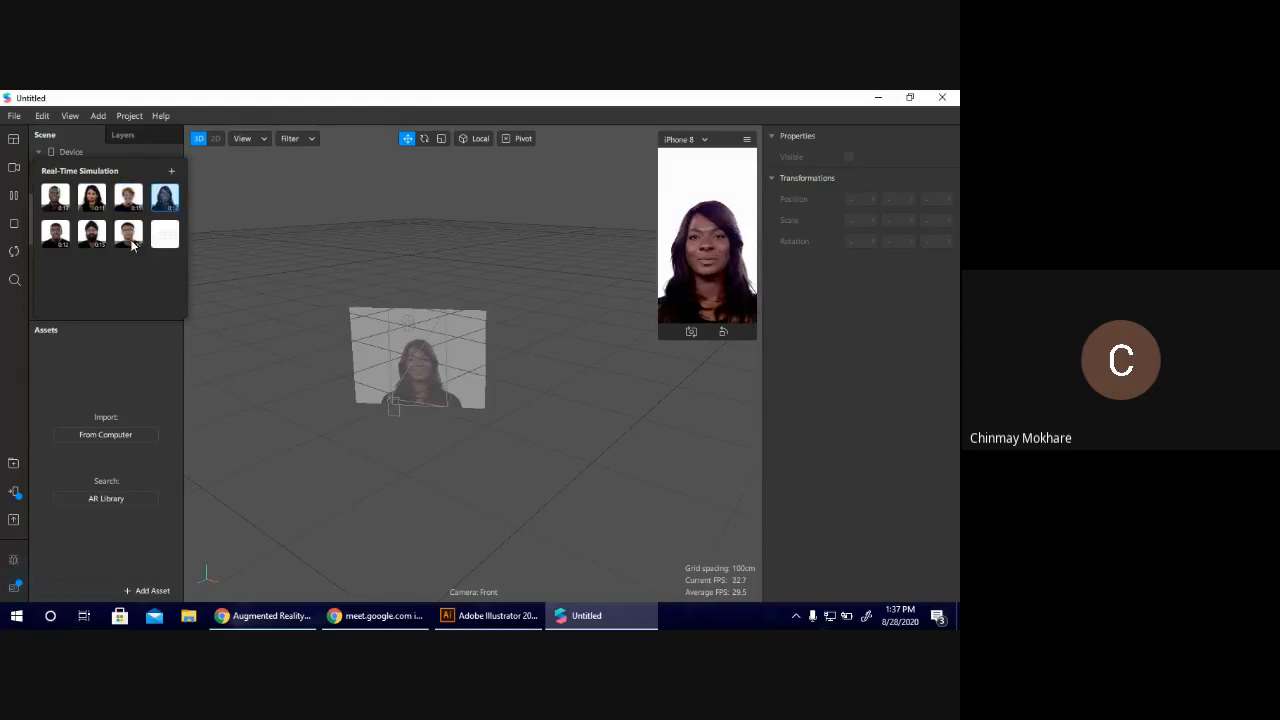
left_click(92, 237)
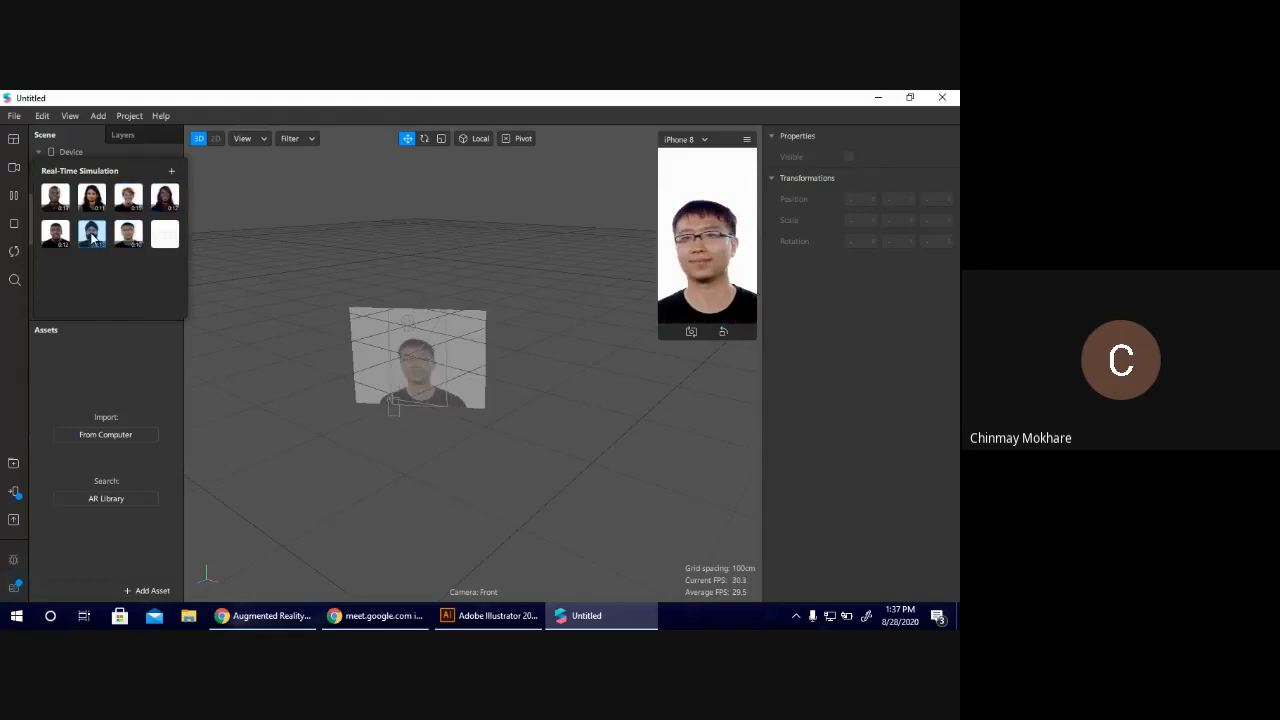
left_click(55, 233)
left_click(55, 197)
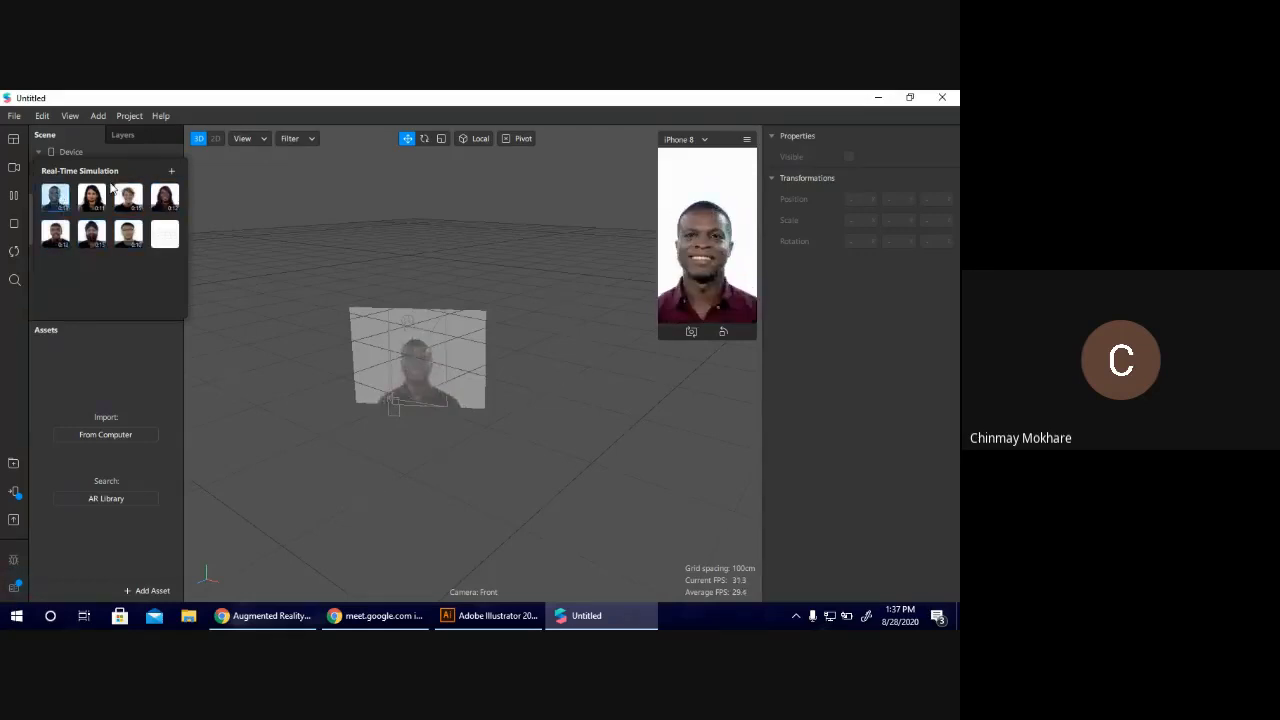
left_click(166, 197)
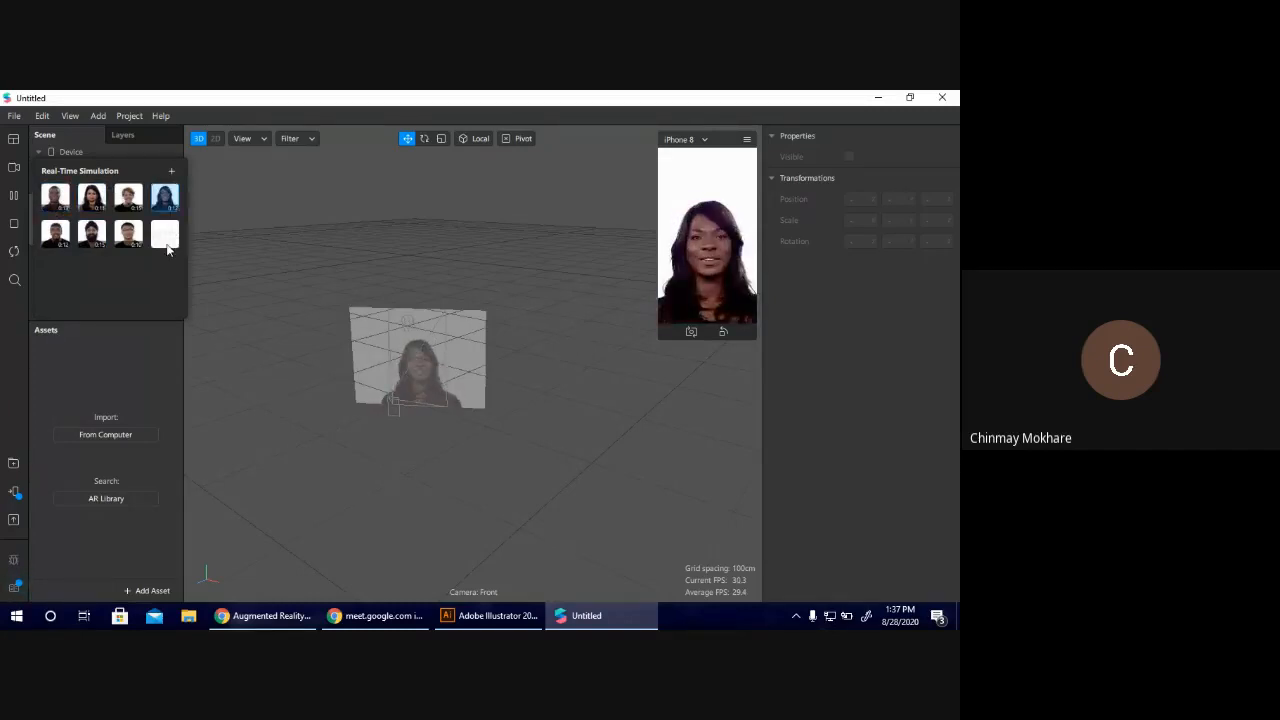
left_click(166, 246)
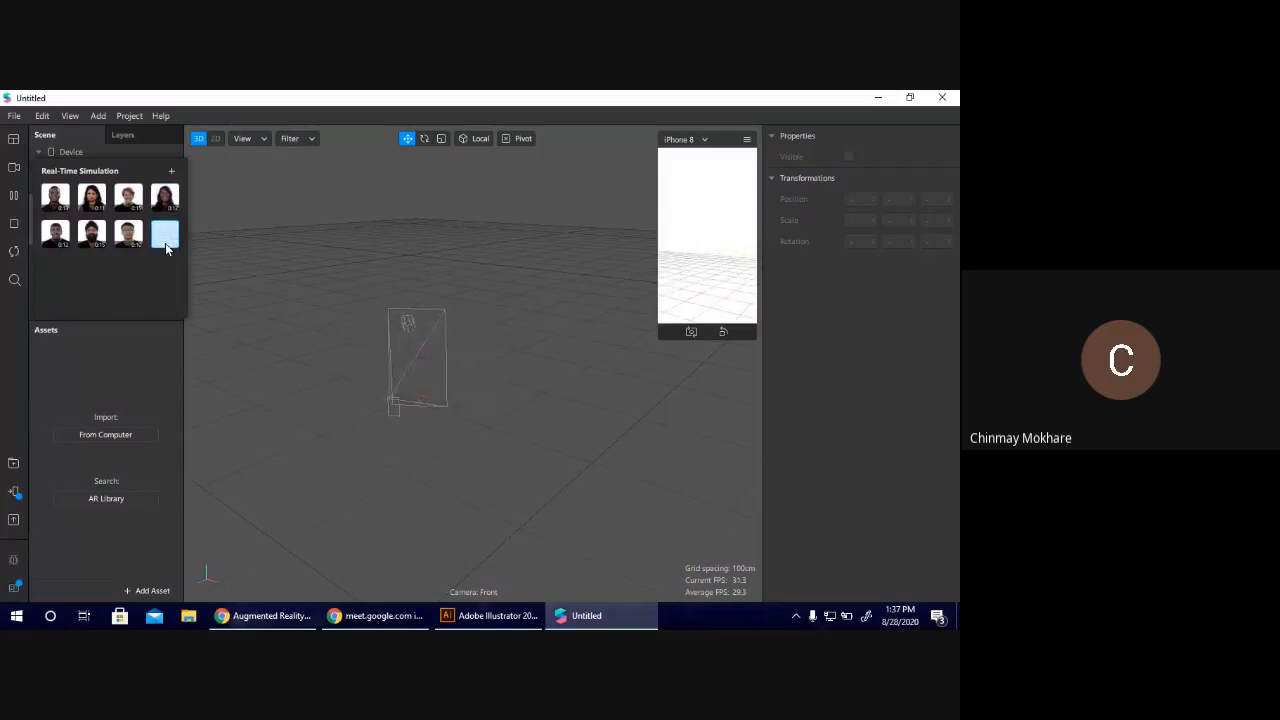
Compare more sample faces and set the simulation video to the second sample in the first row.
left_click(51, 198)
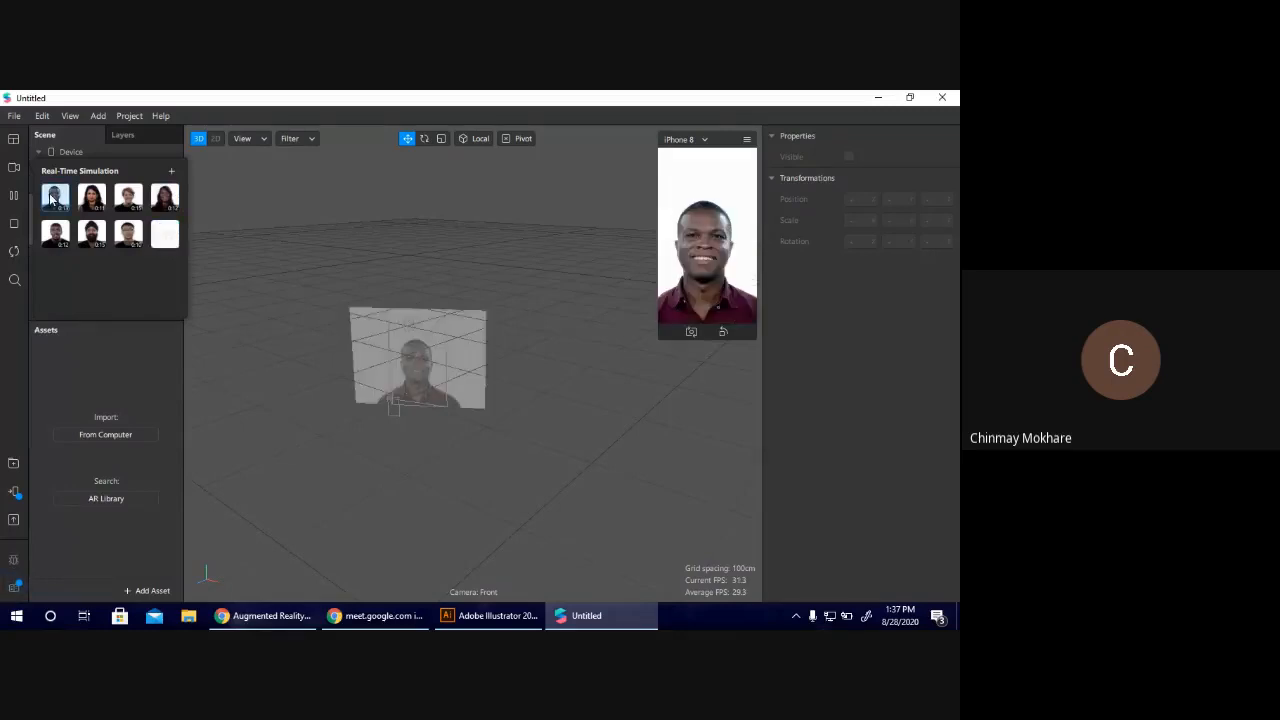
left_click(50, 230)
left_click(95, 199)
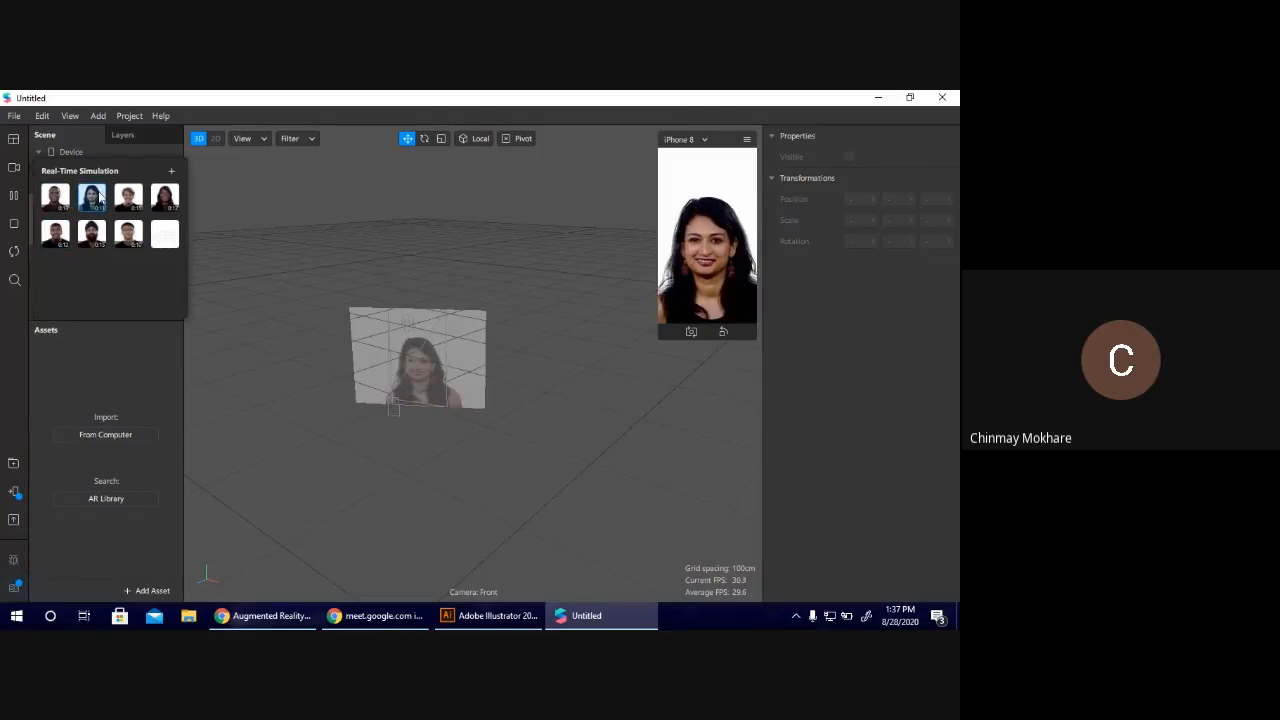
left_click(22, 171)
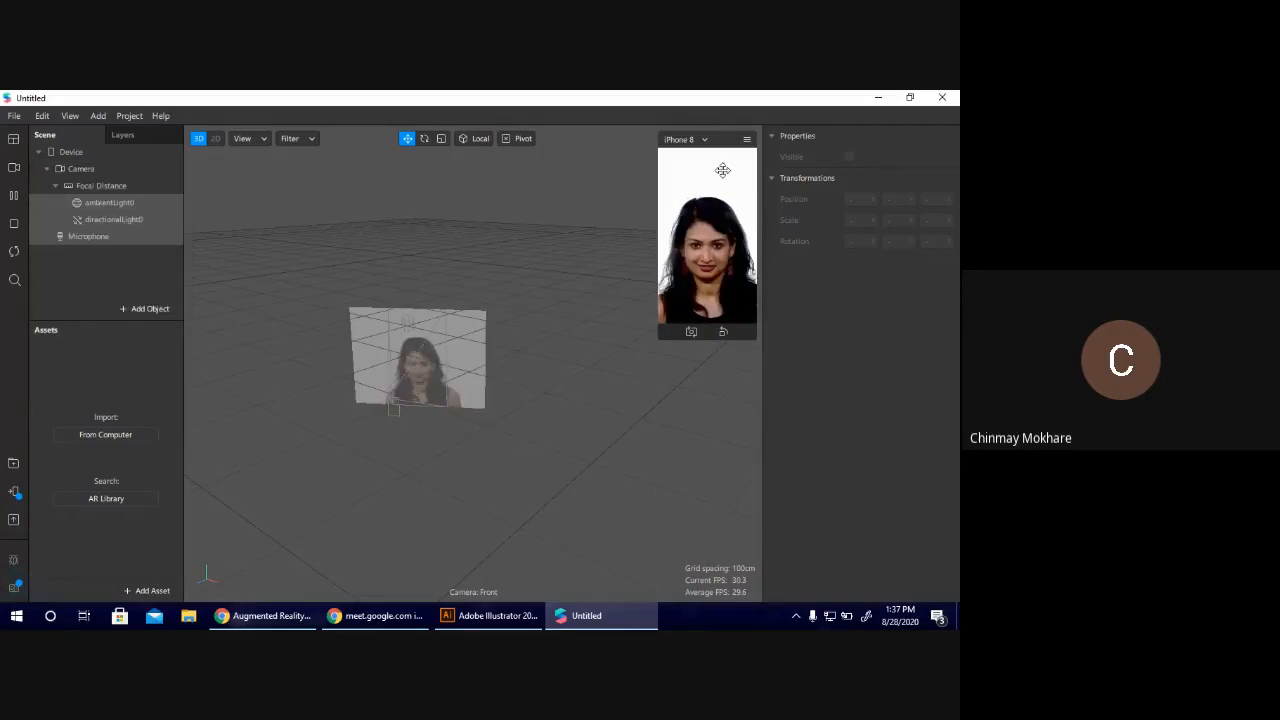
Change the simulated preview device to the Android model Google Pixel 2.
left_click(706, 139)
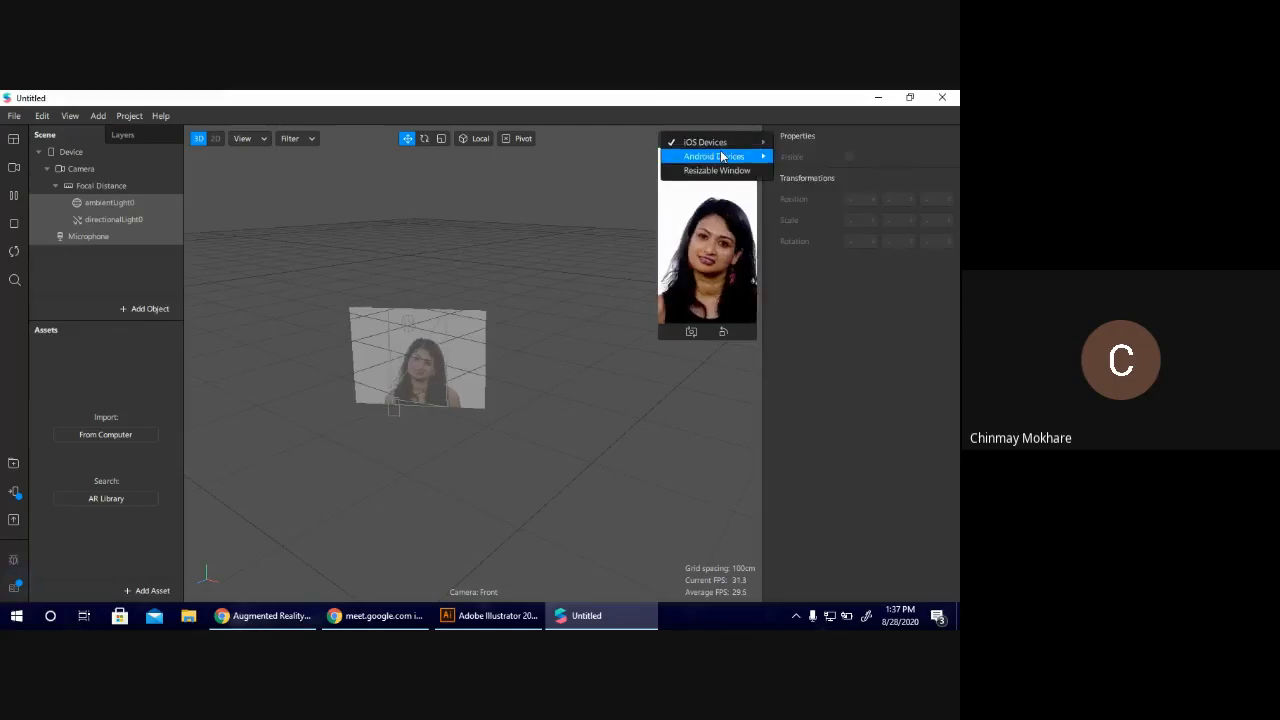
mouse_move(722, 156)
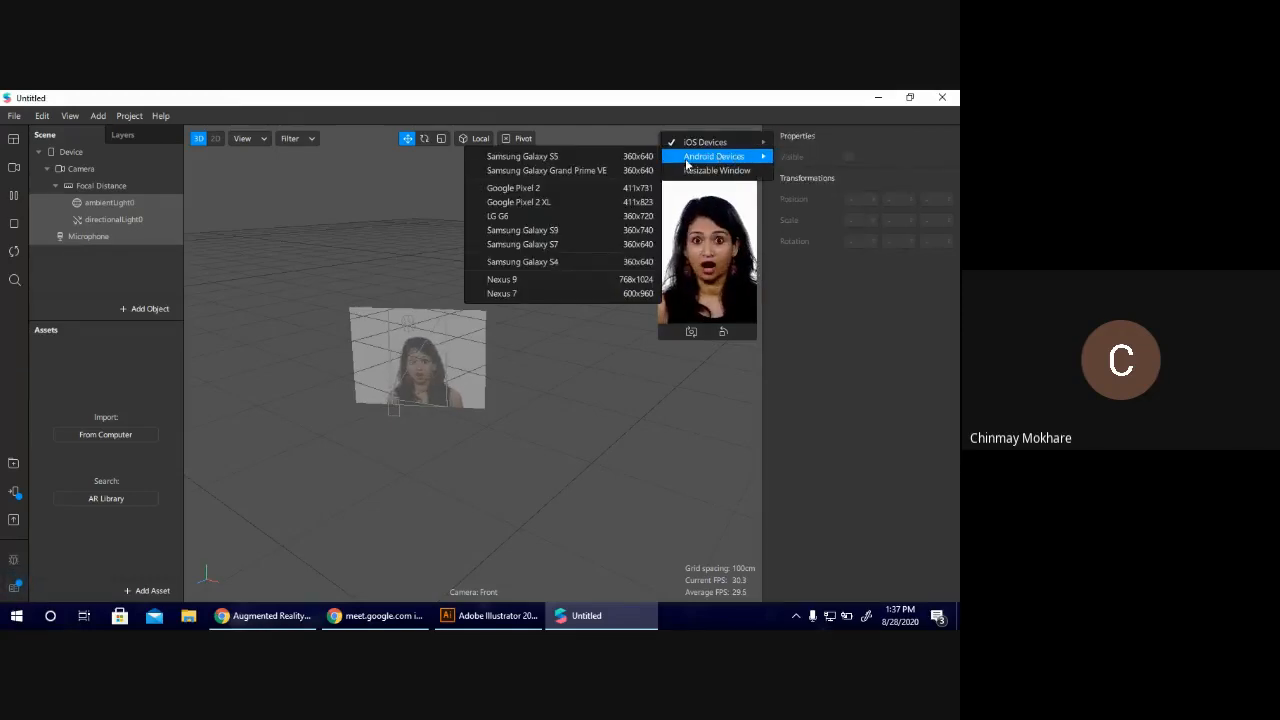
left_click(531, 186)
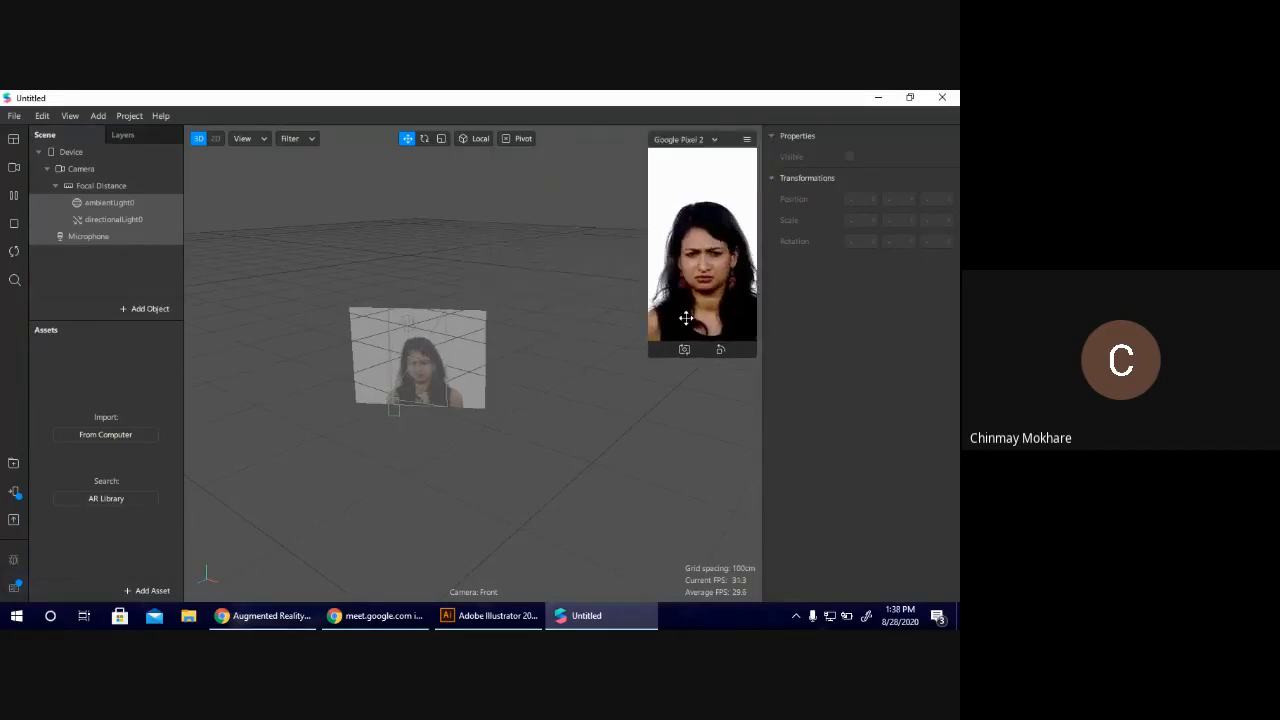
Try switching the simulated device between its back and front cameras, ending on the front camera.
left_click(684, 350)
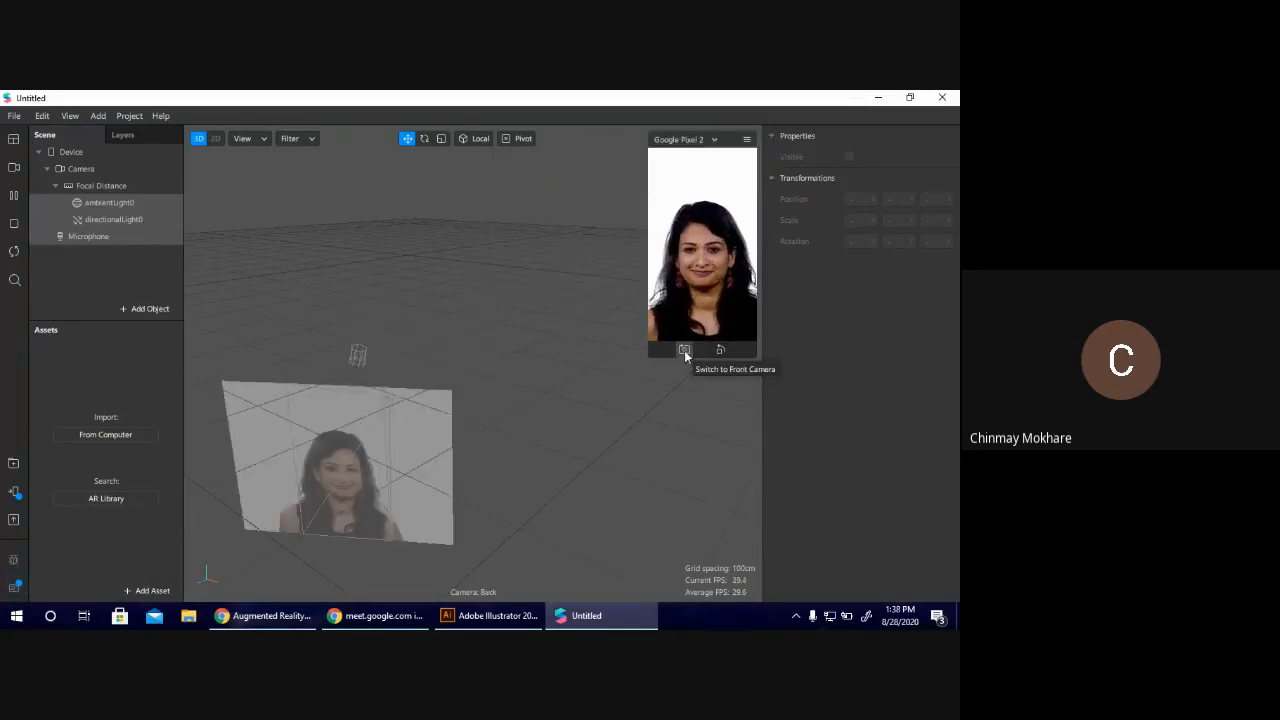
left_click(684, 350)
left_click(684, 350)
left_click(684, 350)
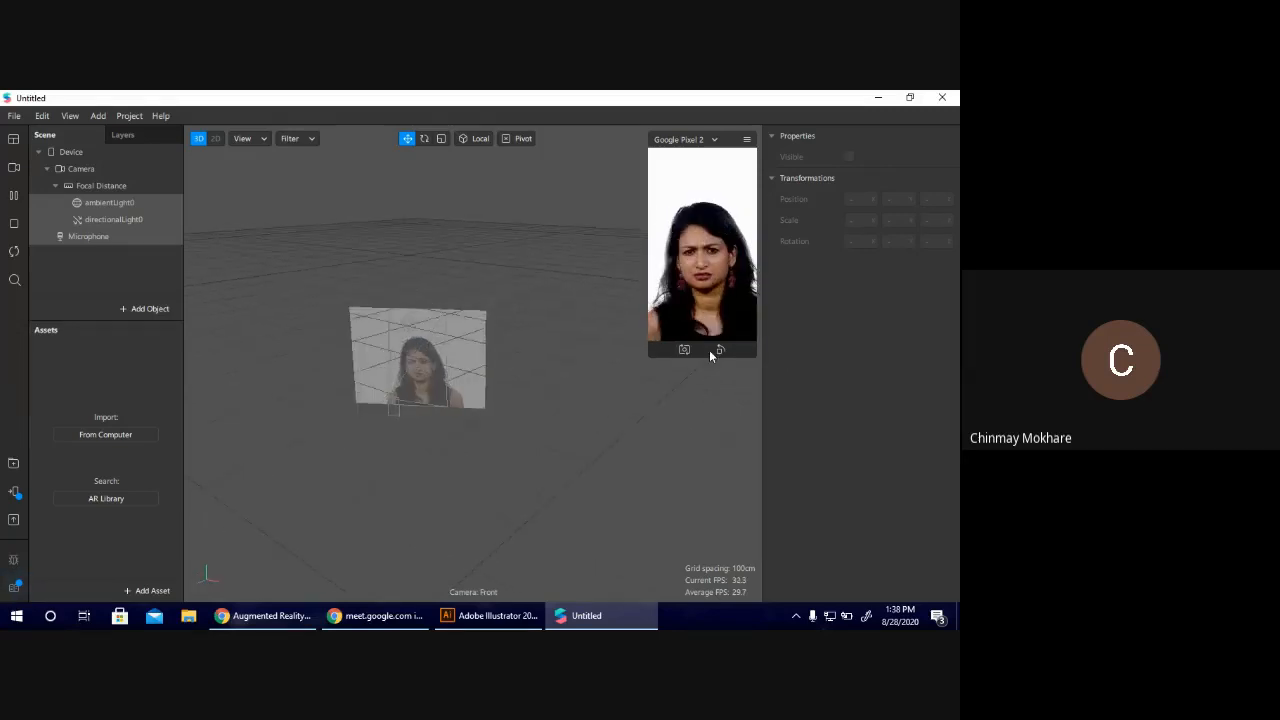
Try rotating the simulated Google Pixel 2 between landscape and portrait, ending in portrait orientation.
left_click(721, 350)
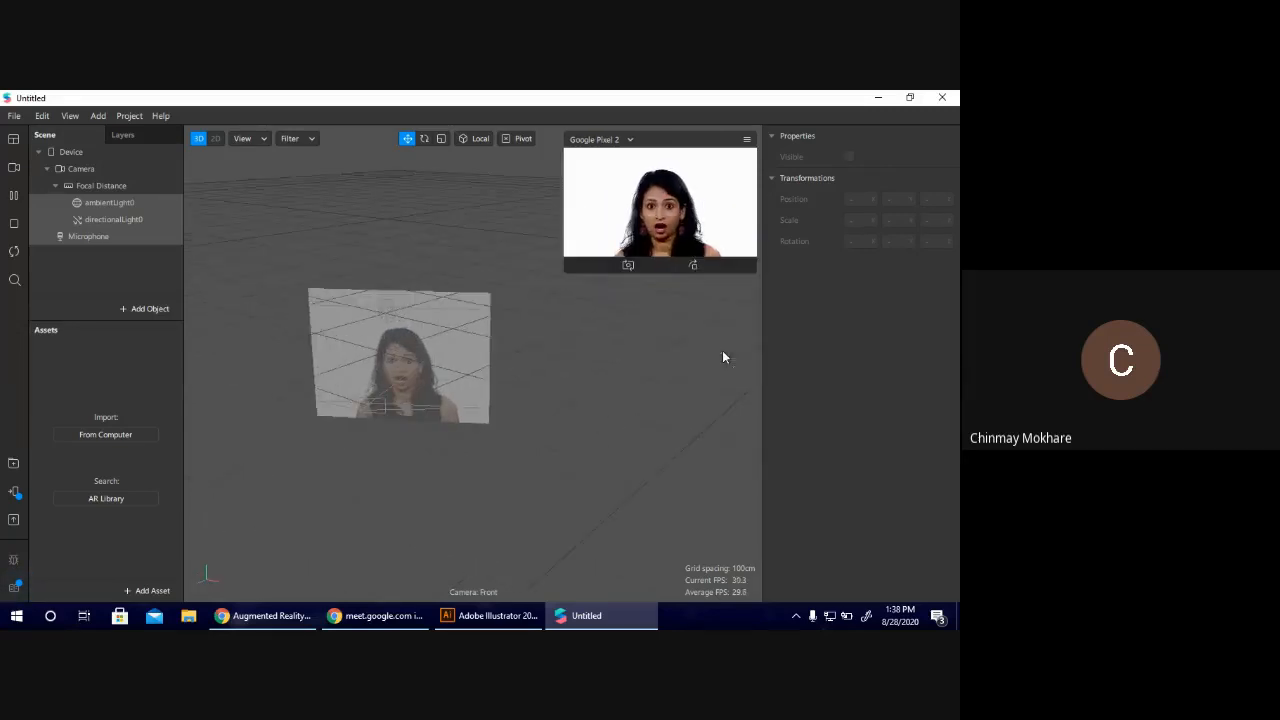
left_click(694, 265)
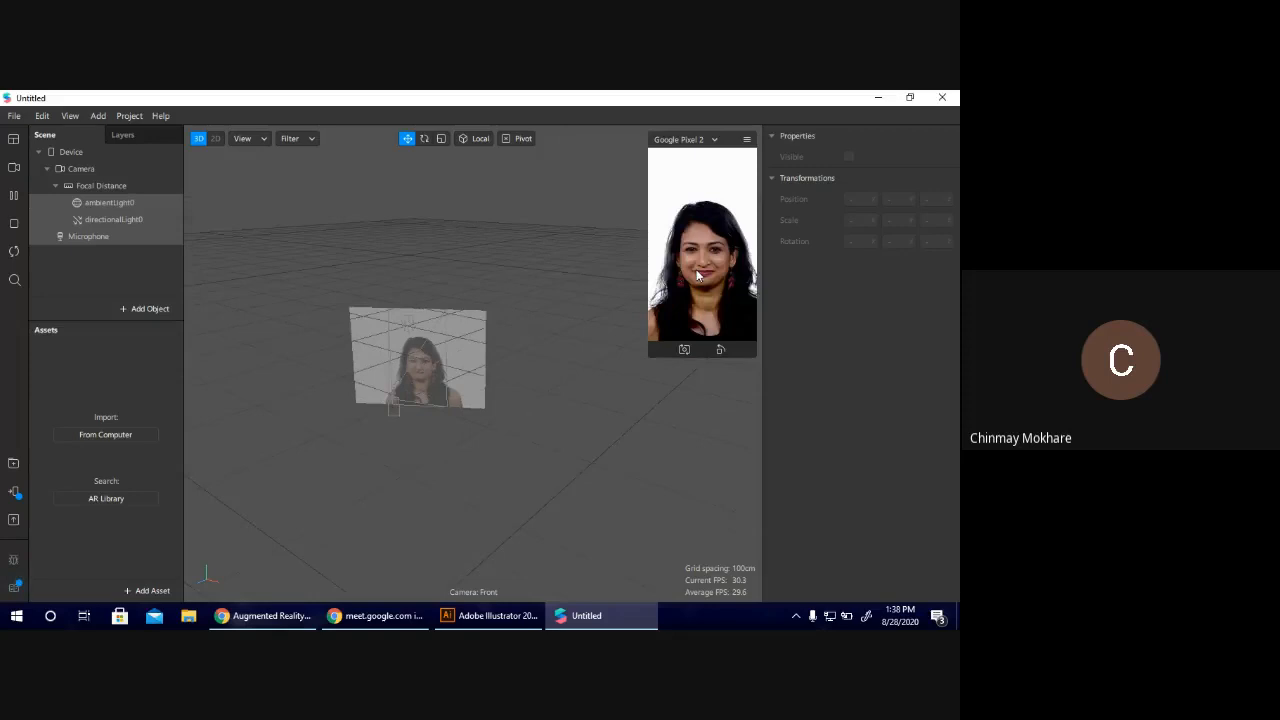
left_click(721, 349)
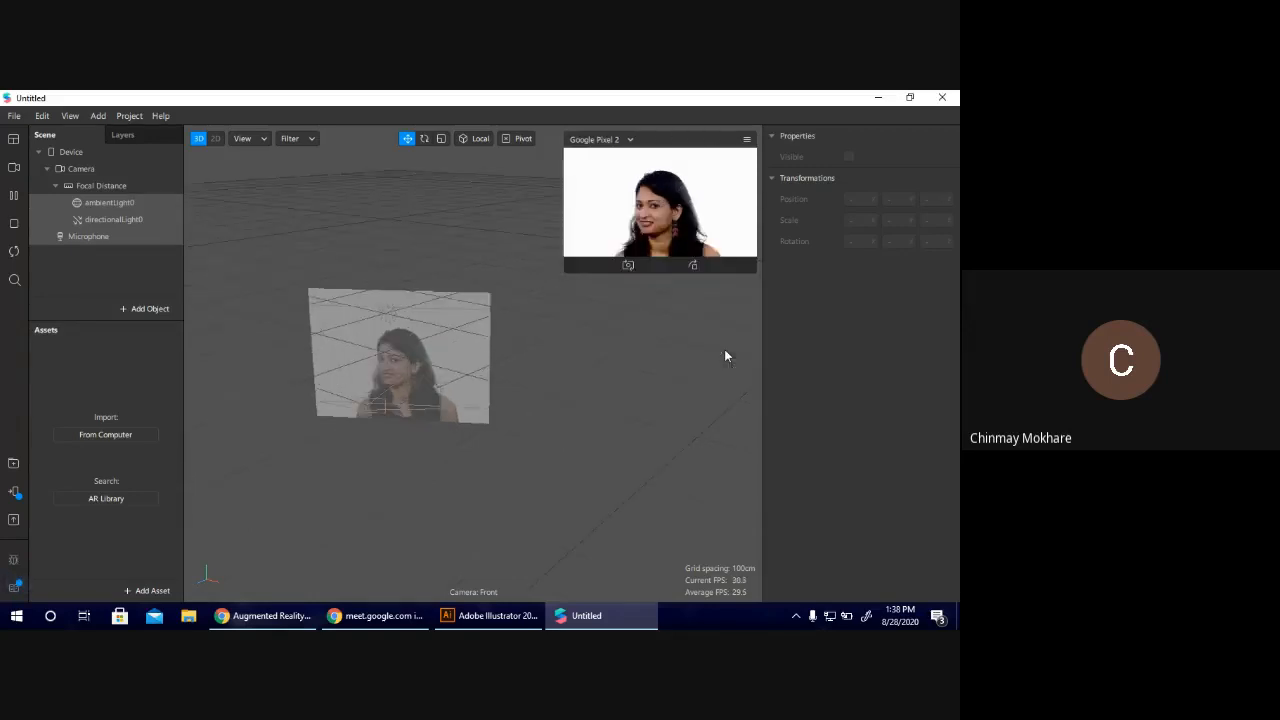
left_click(693, 266)
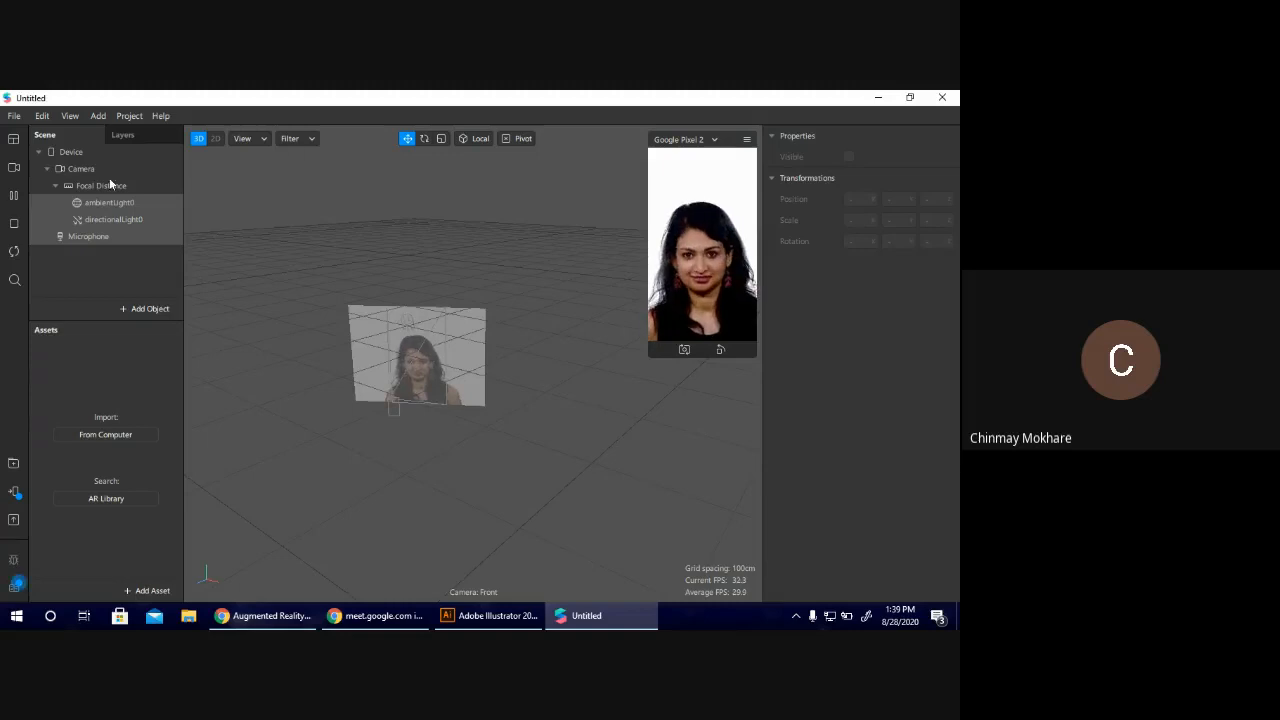
Try other sample faces in the real-time simulation and return to the second video in the first row.
left_click(17, 173)
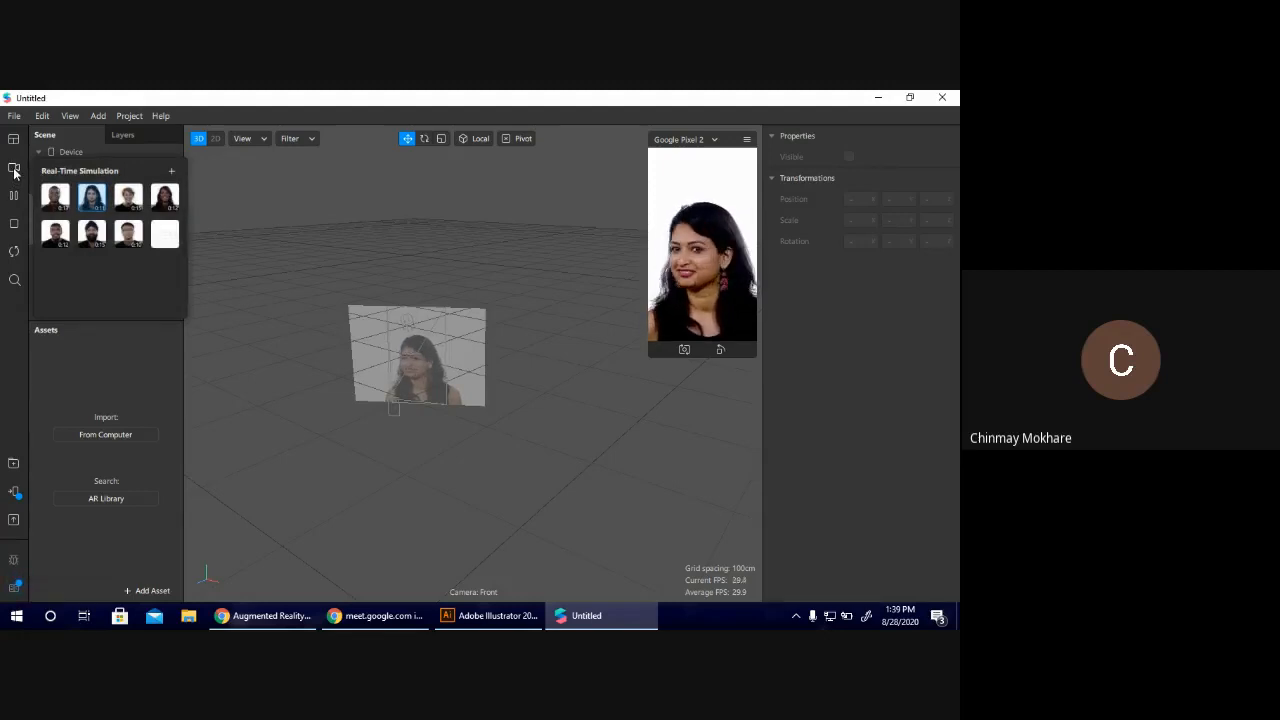
left_click(55, 197)
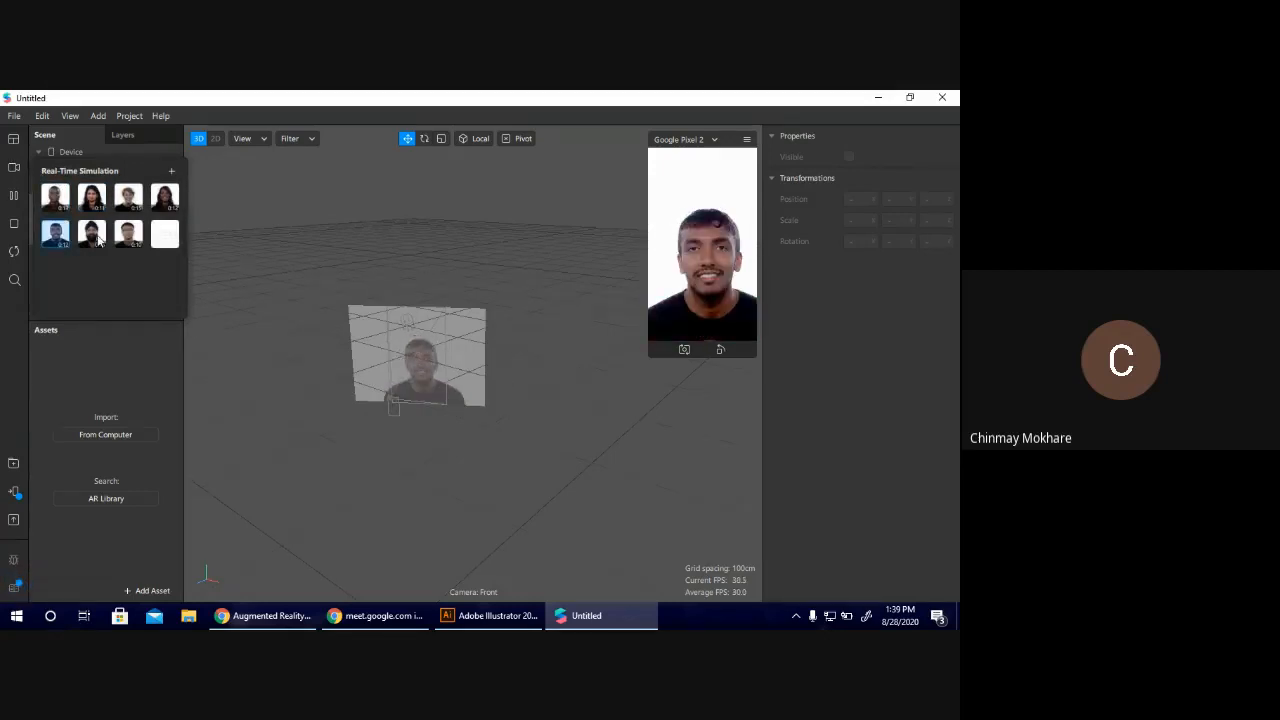
left_click(128, 199)
left_click(166, 199)
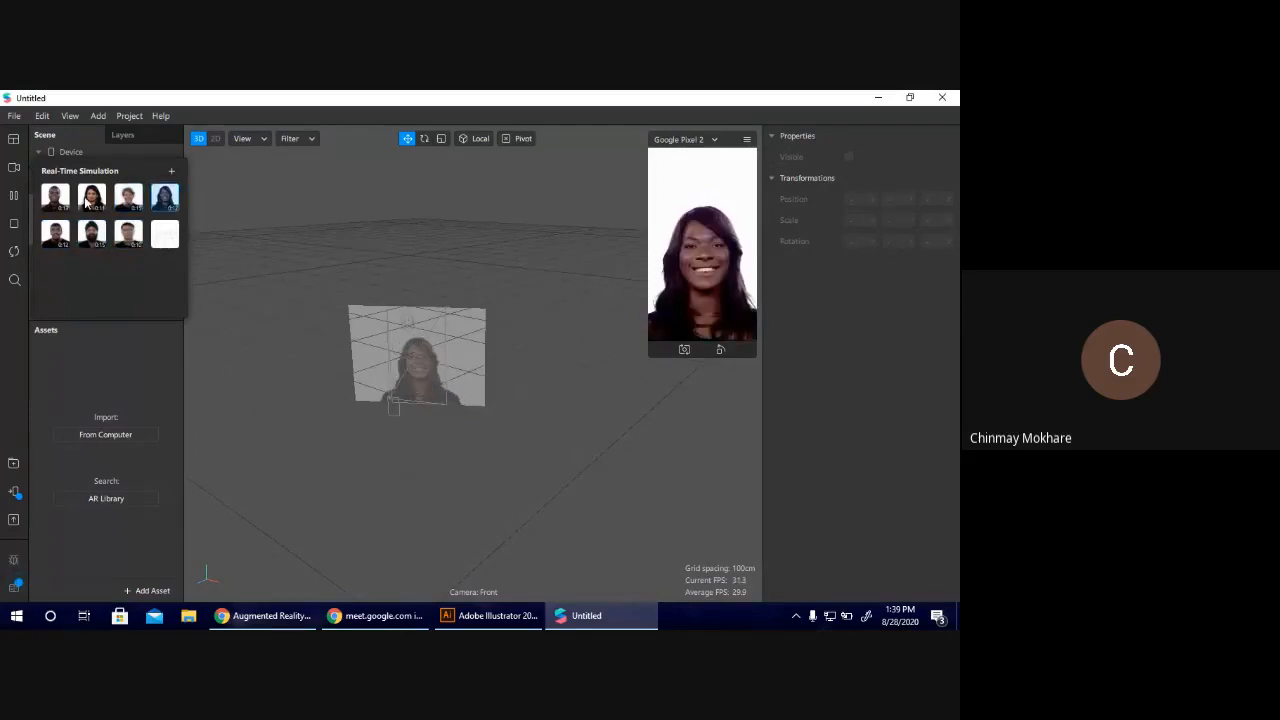
left_click(91, 197)
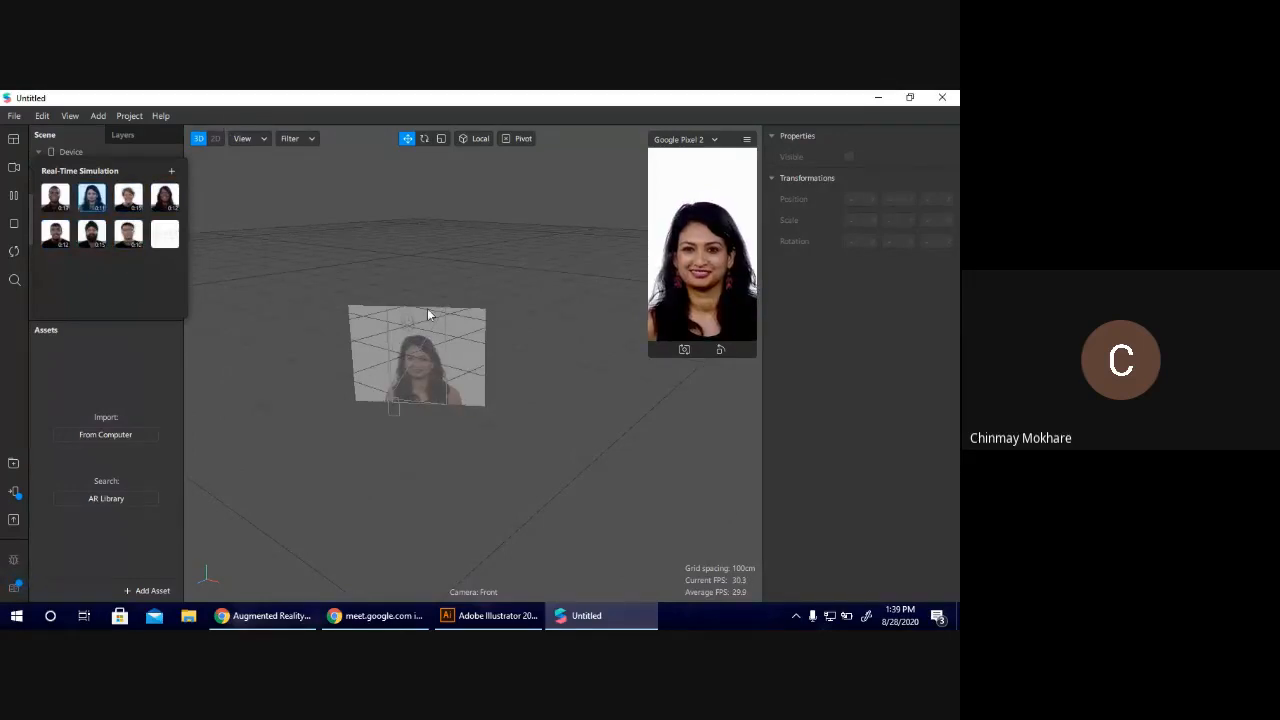
left_click(407, 256)
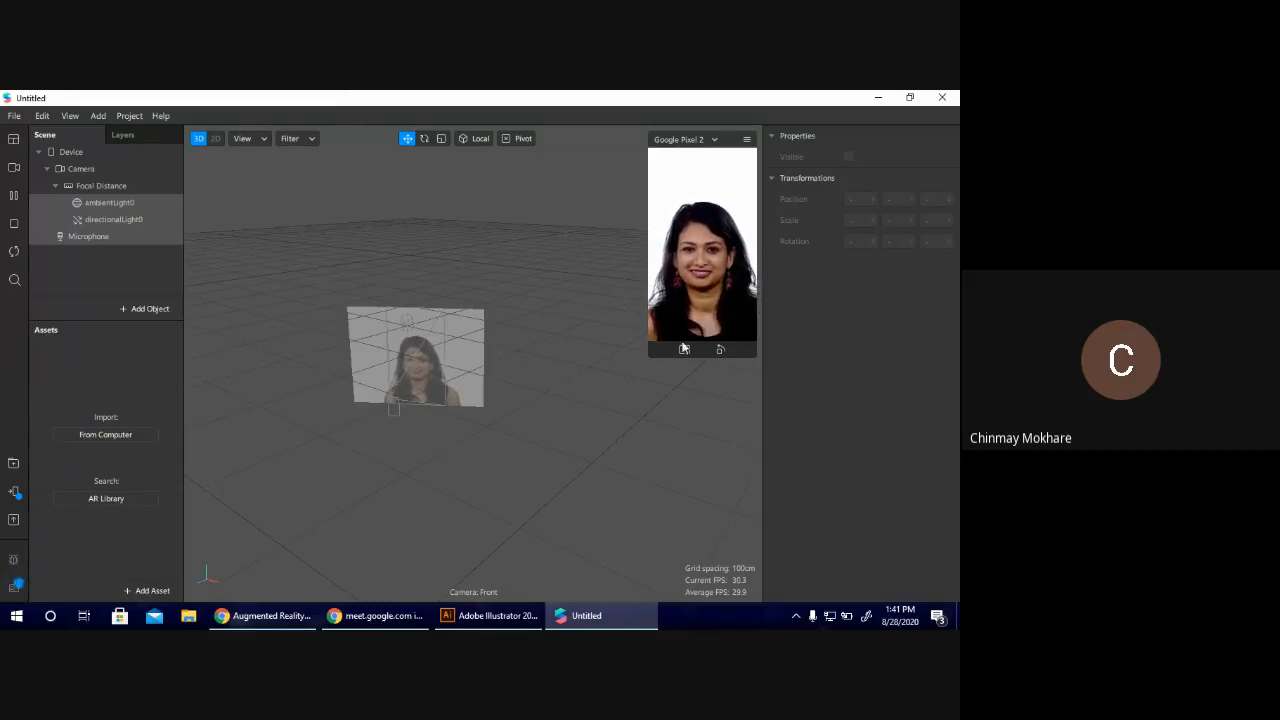
Enlarge the simulator preview slightly and insert a Face Tracker into the scene.
left_click_drag(652, 357, 637, 376)
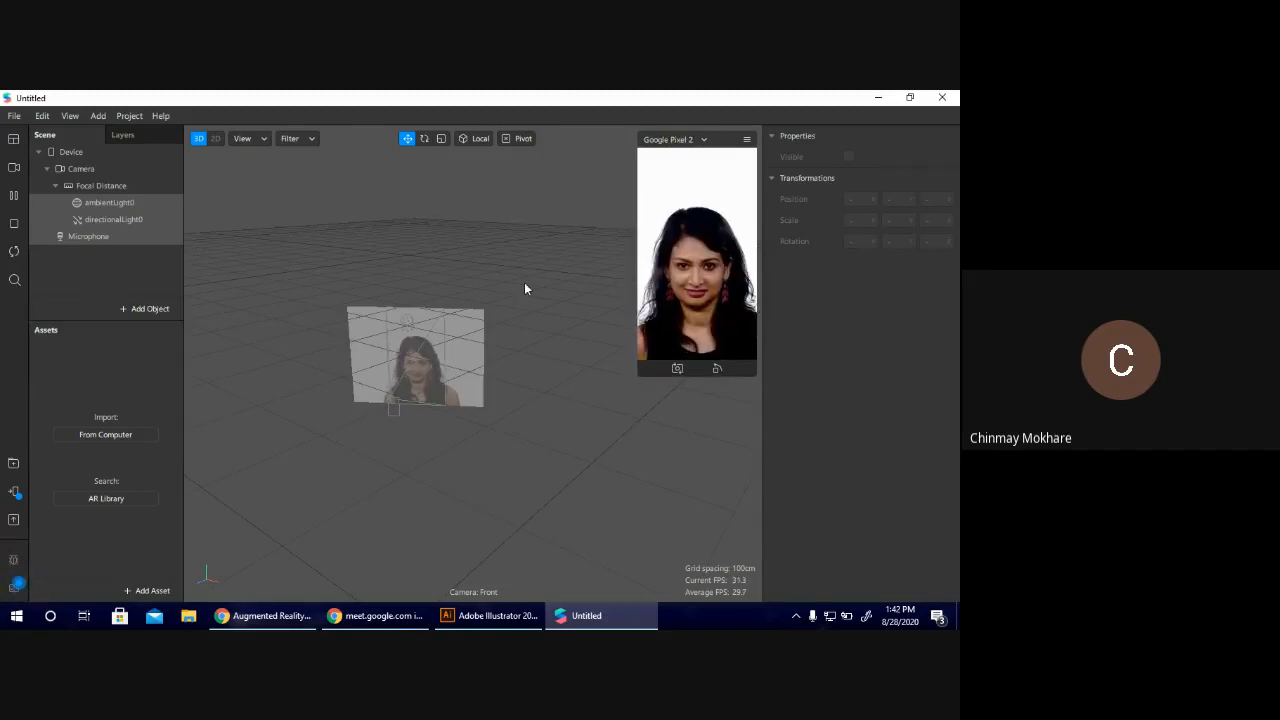
left_click(148, 309)
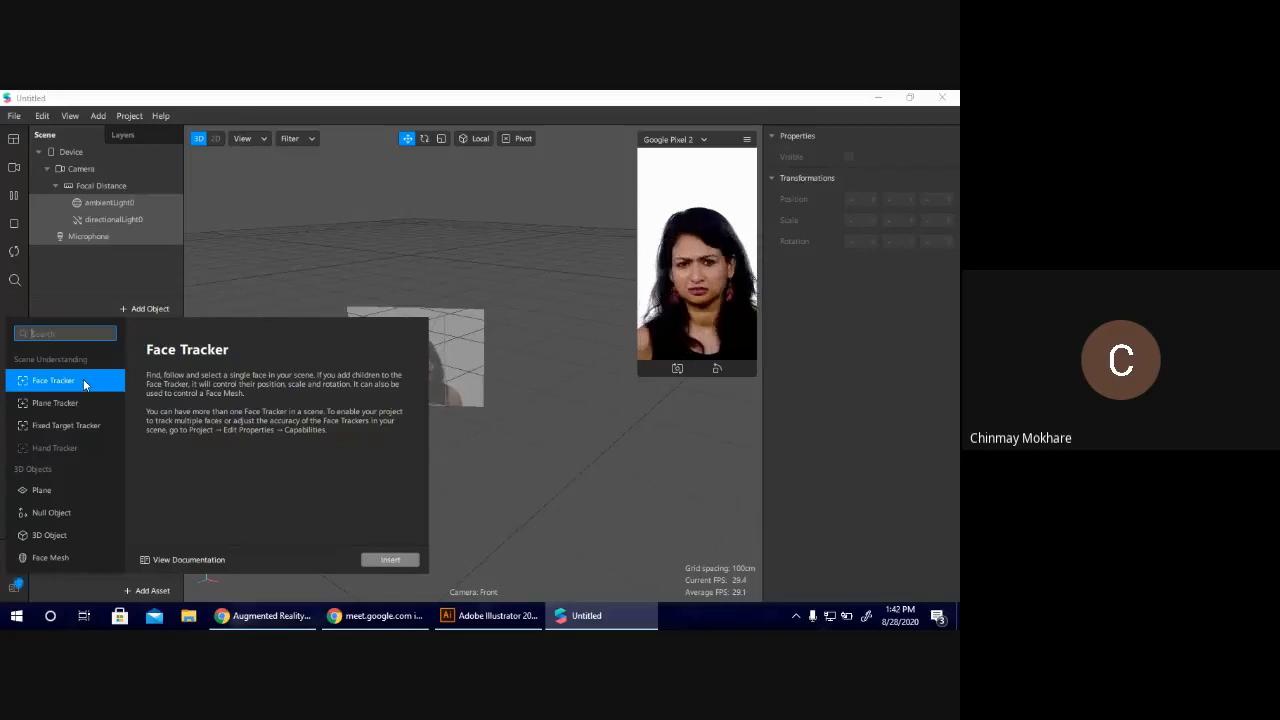
left_click(69, 310)
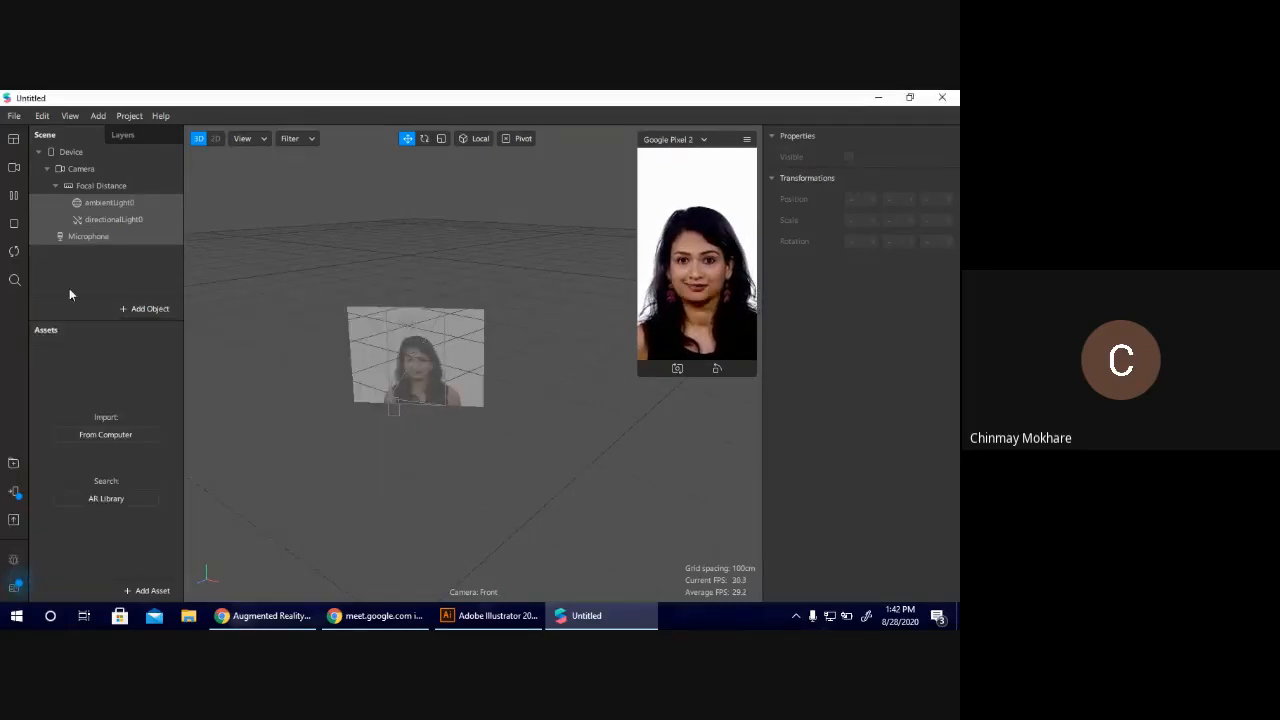
left_click(147, 309)
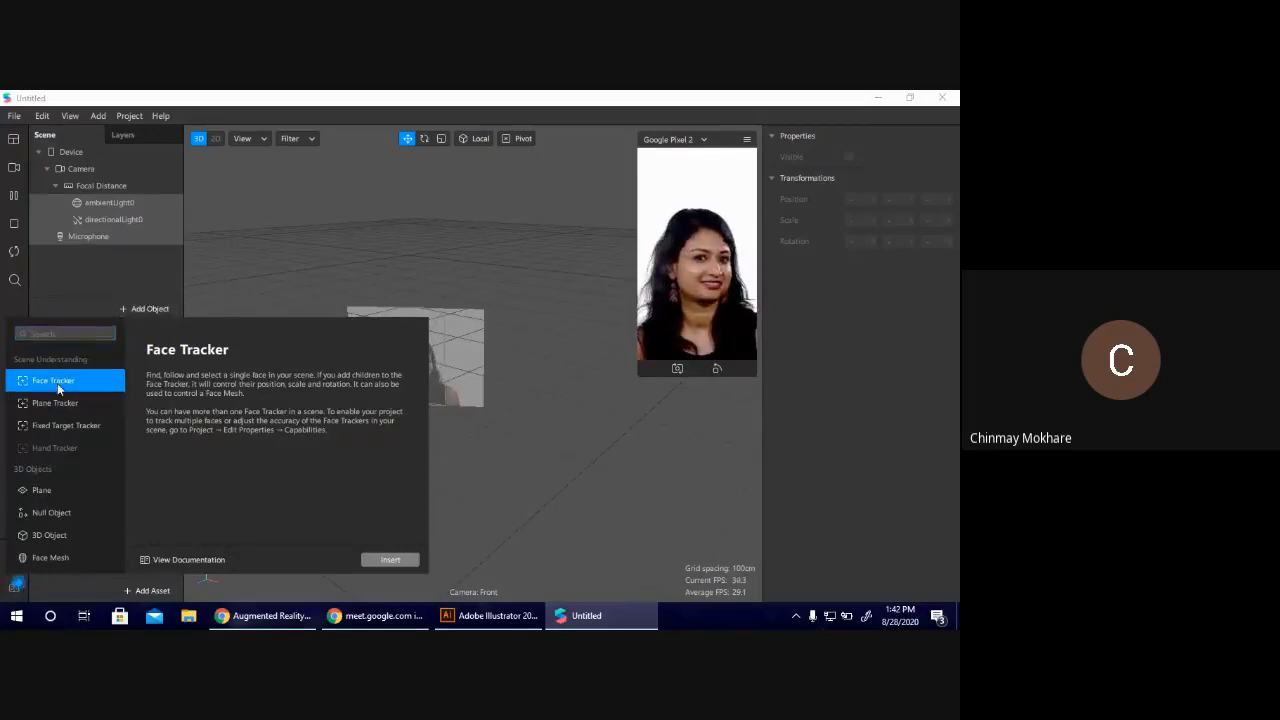
left_click(391, 560)
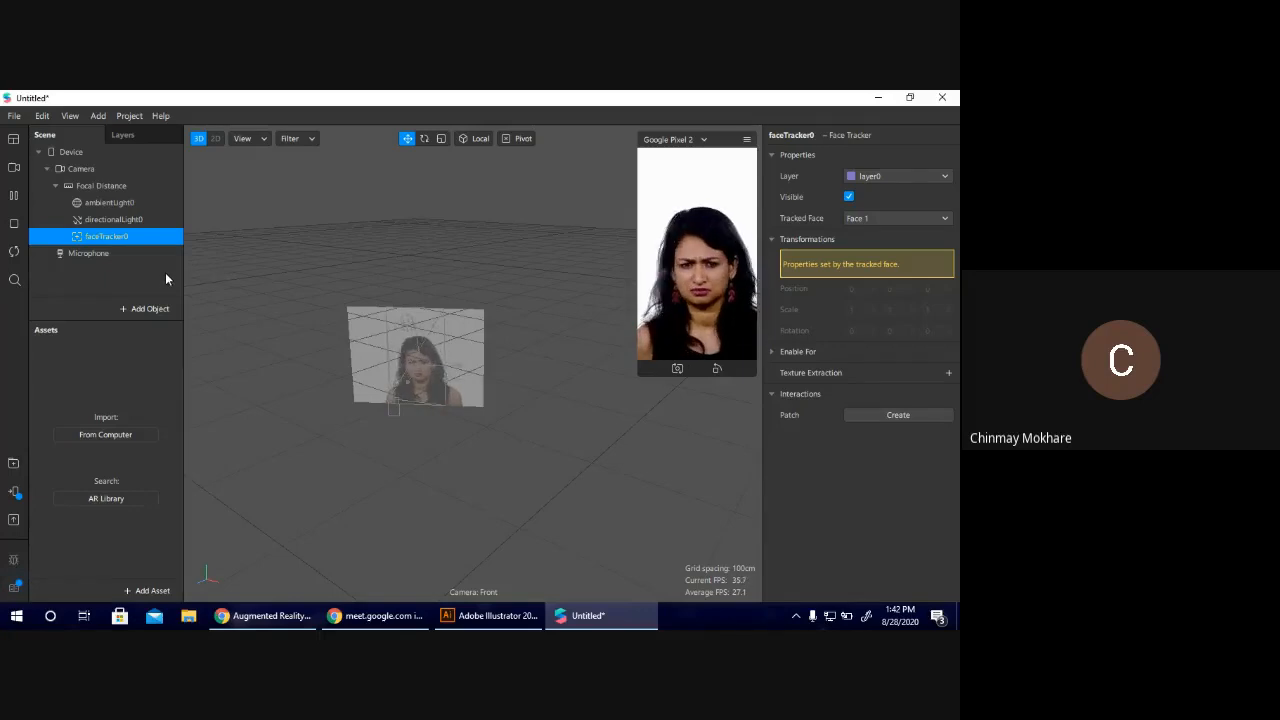
Insert a Face Mesh object as a child of the face tracker.
left_click(160, 308)
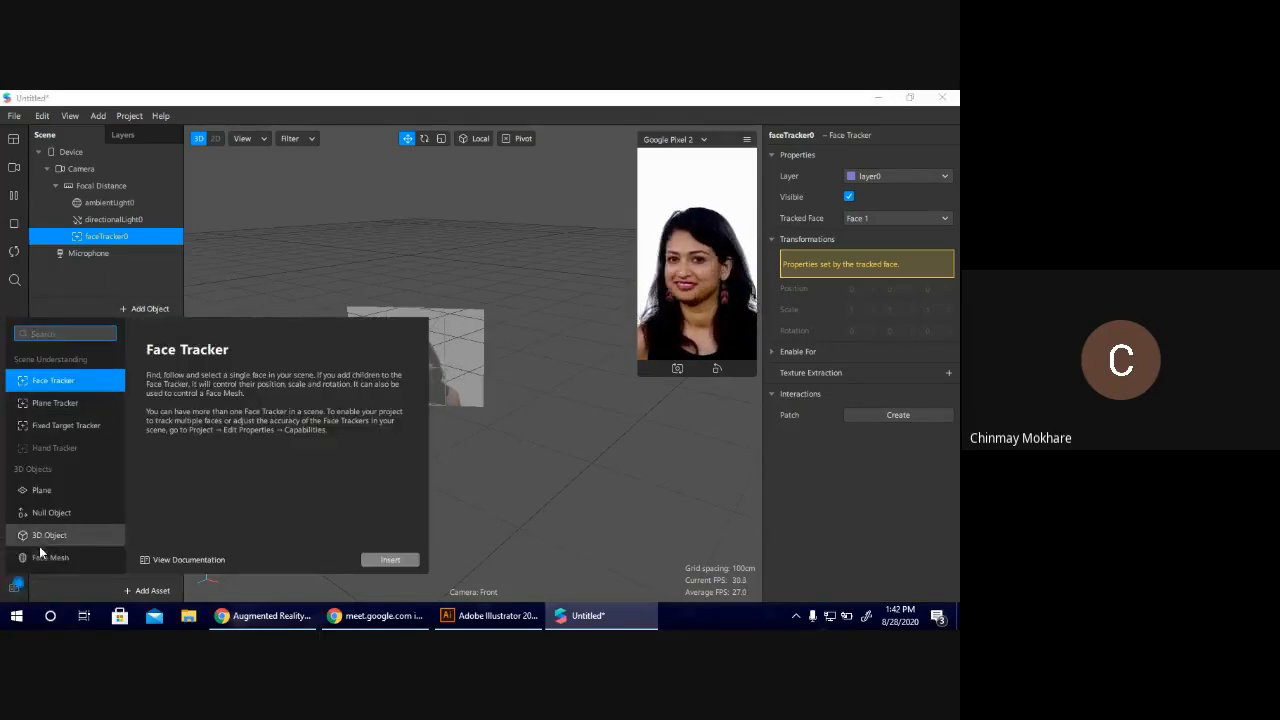
left_click(72, 556)
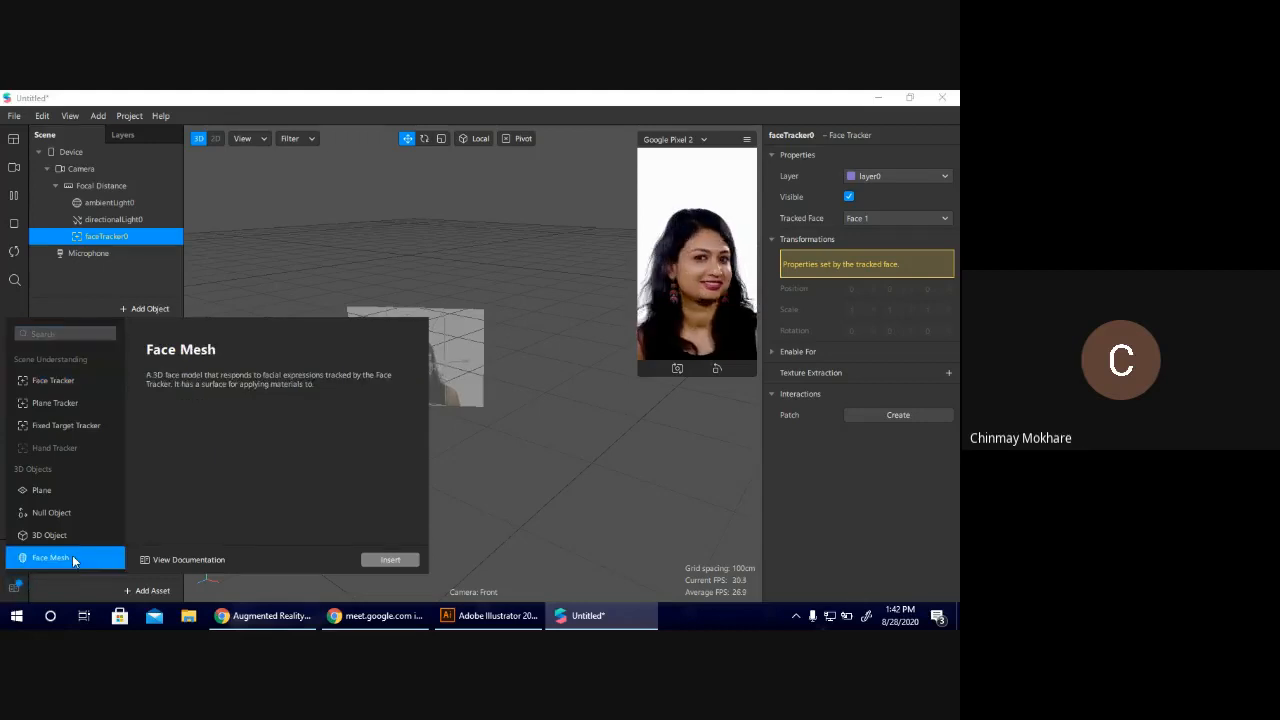
left_click(390, 560)
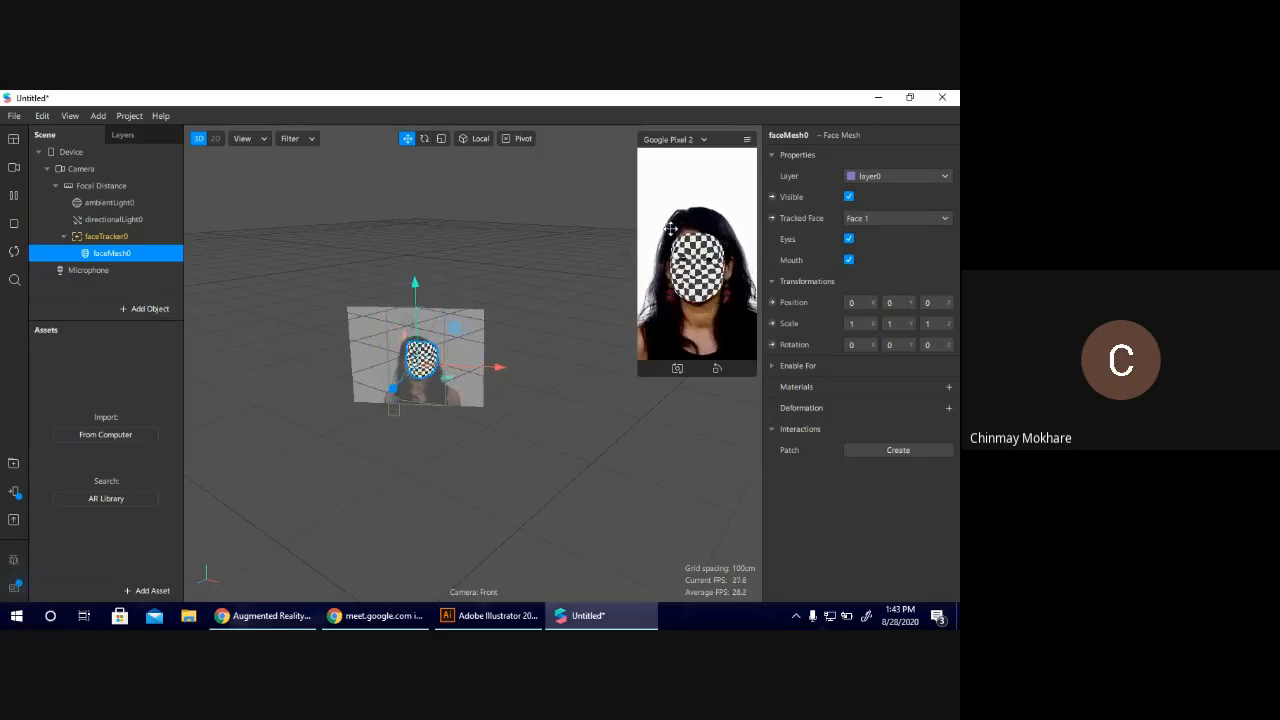
Create a material on the face mesh, rename it "Face Mesh" and show its properties.
left_click(948, 387)
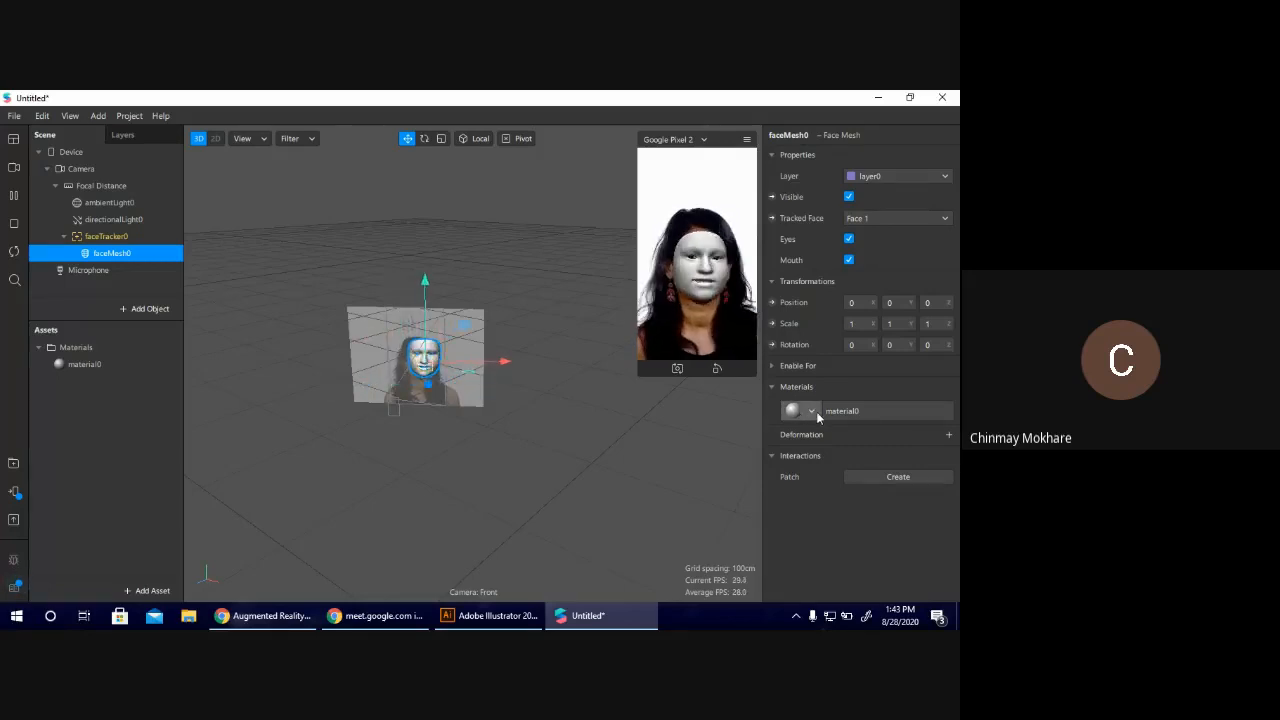
double_click(94, 364)
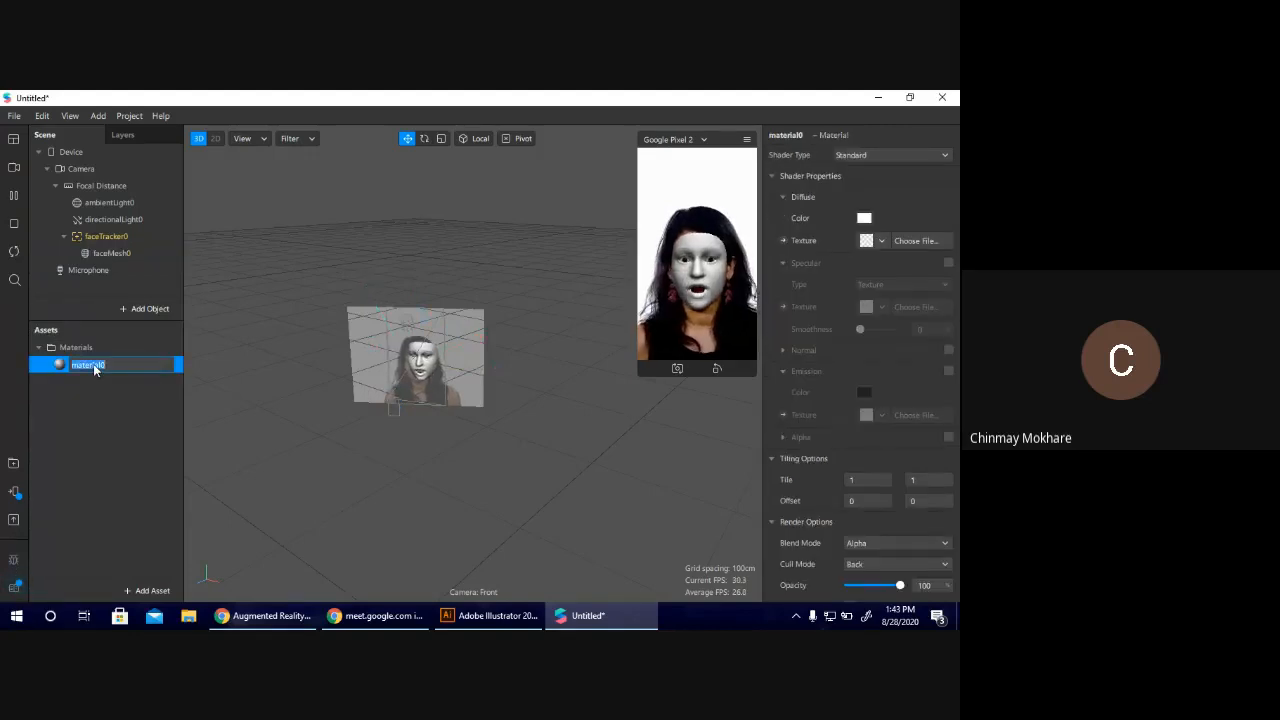
type("Fac")
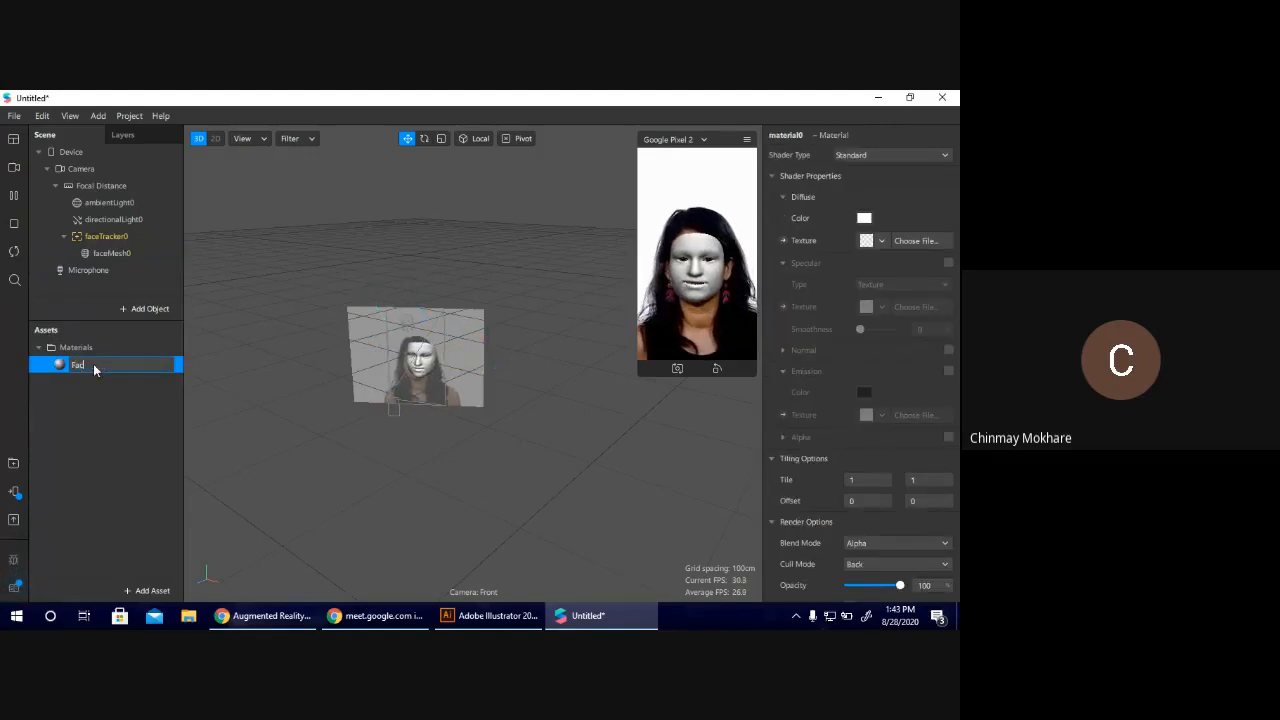
type("e Mesh")
key("Return")
left_click(98, 383)
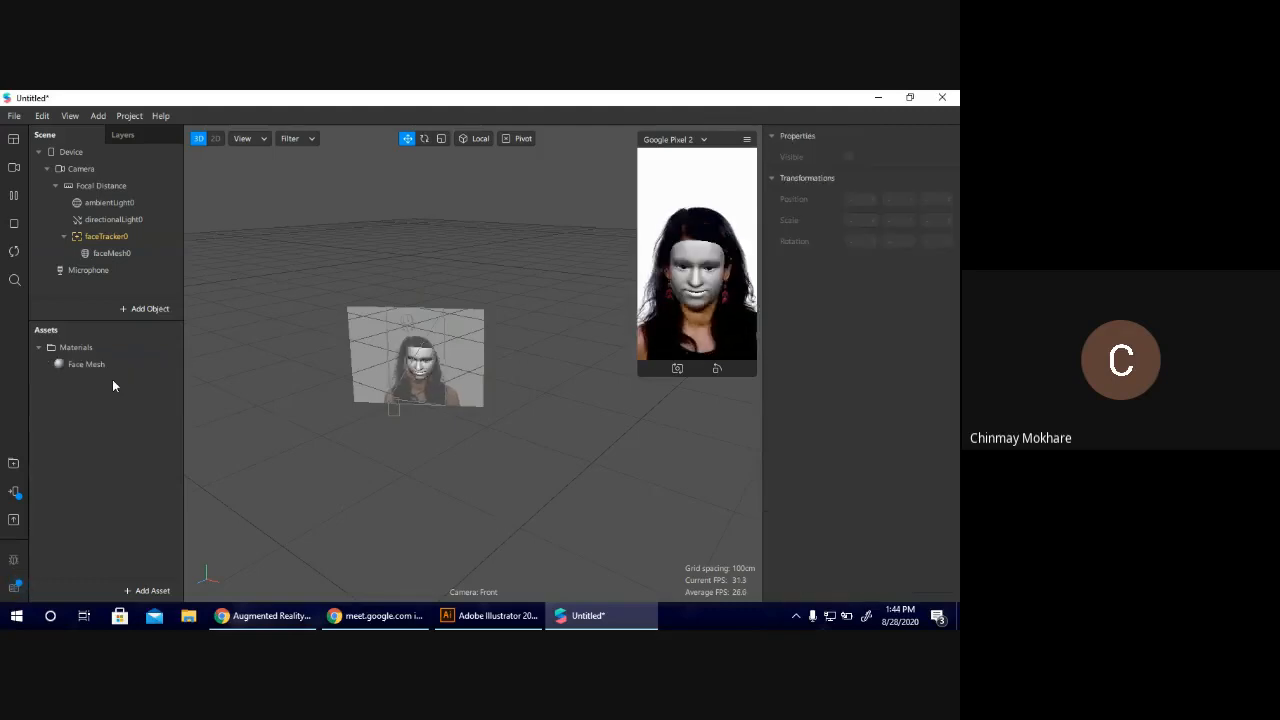
left_click(110, 369)
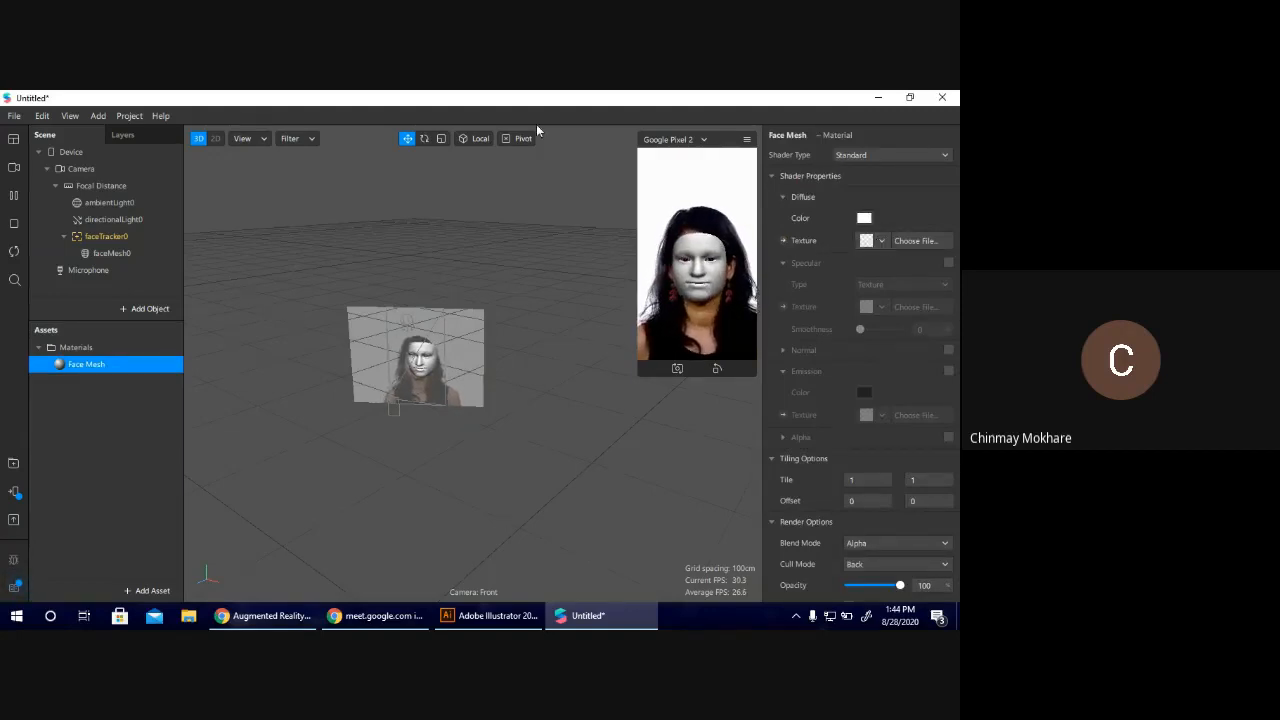
Switch to Chrome and run a Google image search for "joker Face png" in a new tab.
left_click(259, 616)
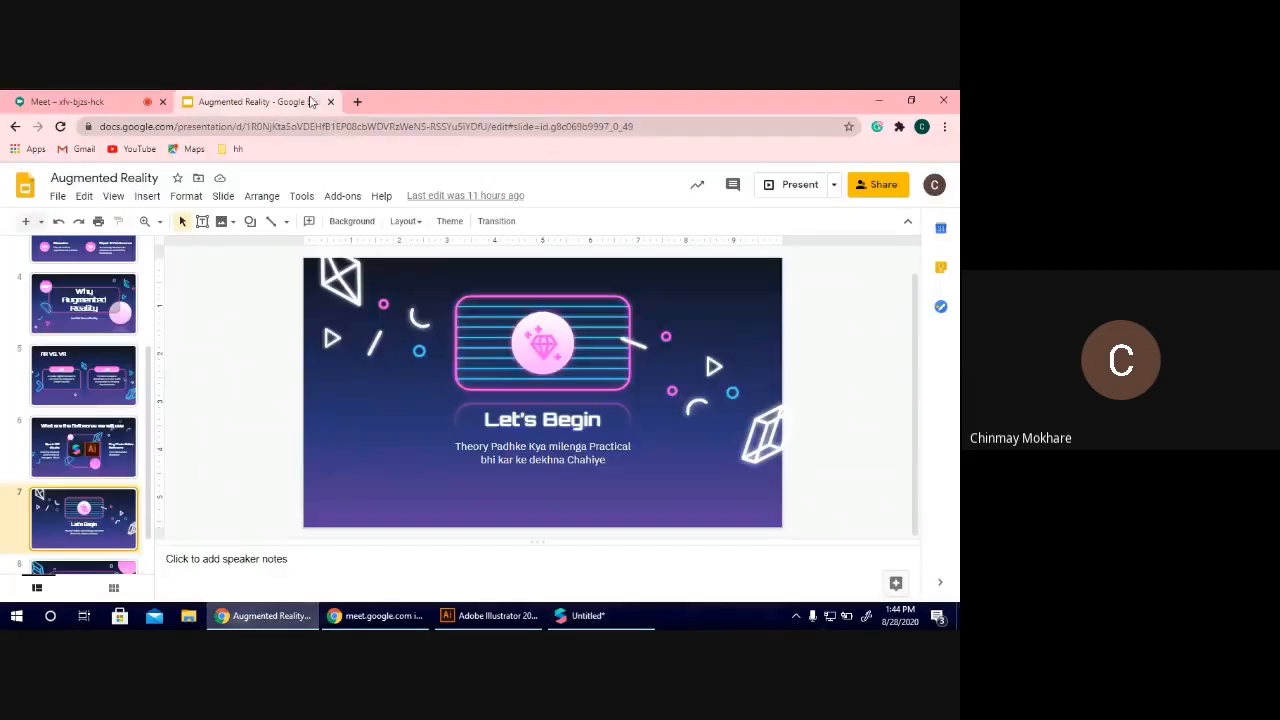
left_click(358, 101)
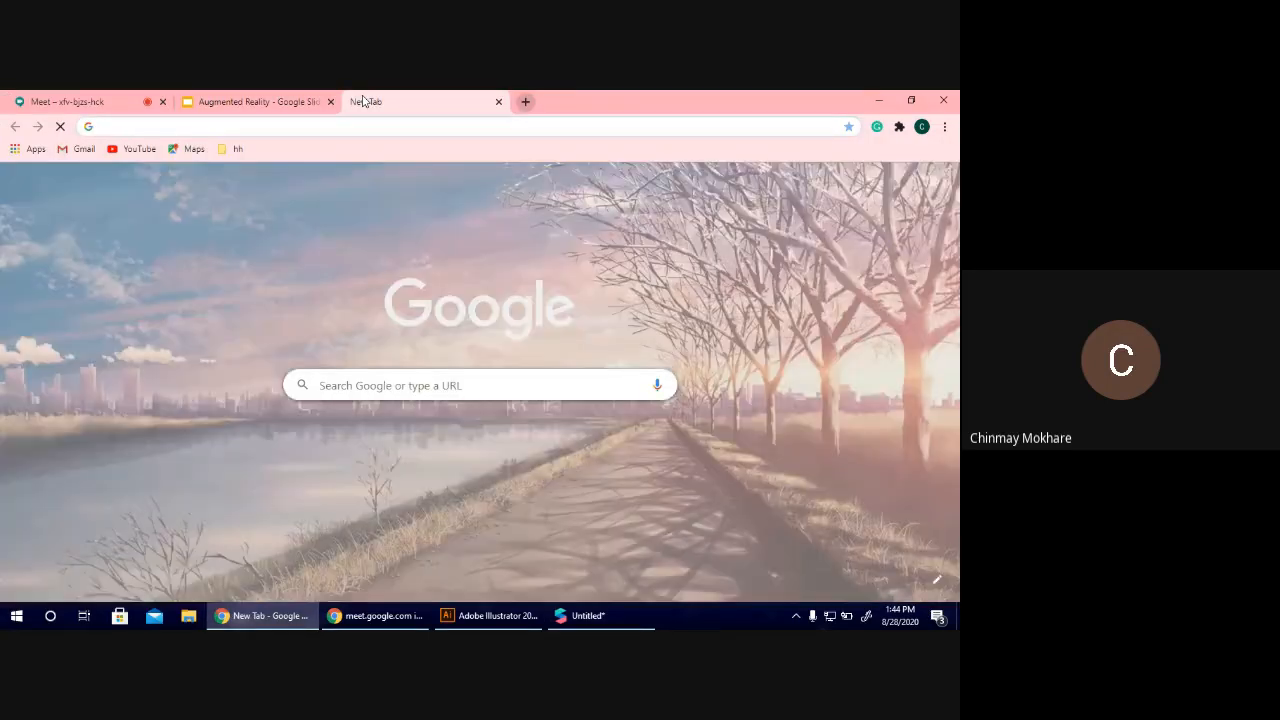
type("joker ")
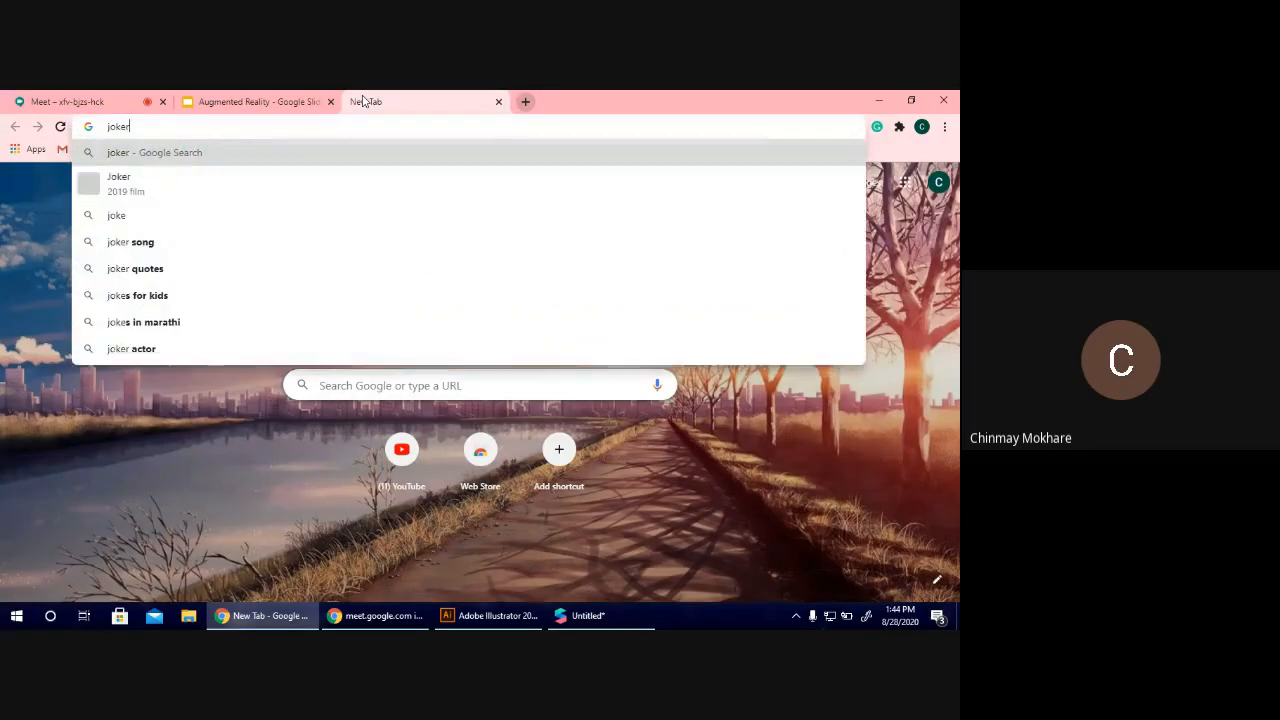
type("Face ")
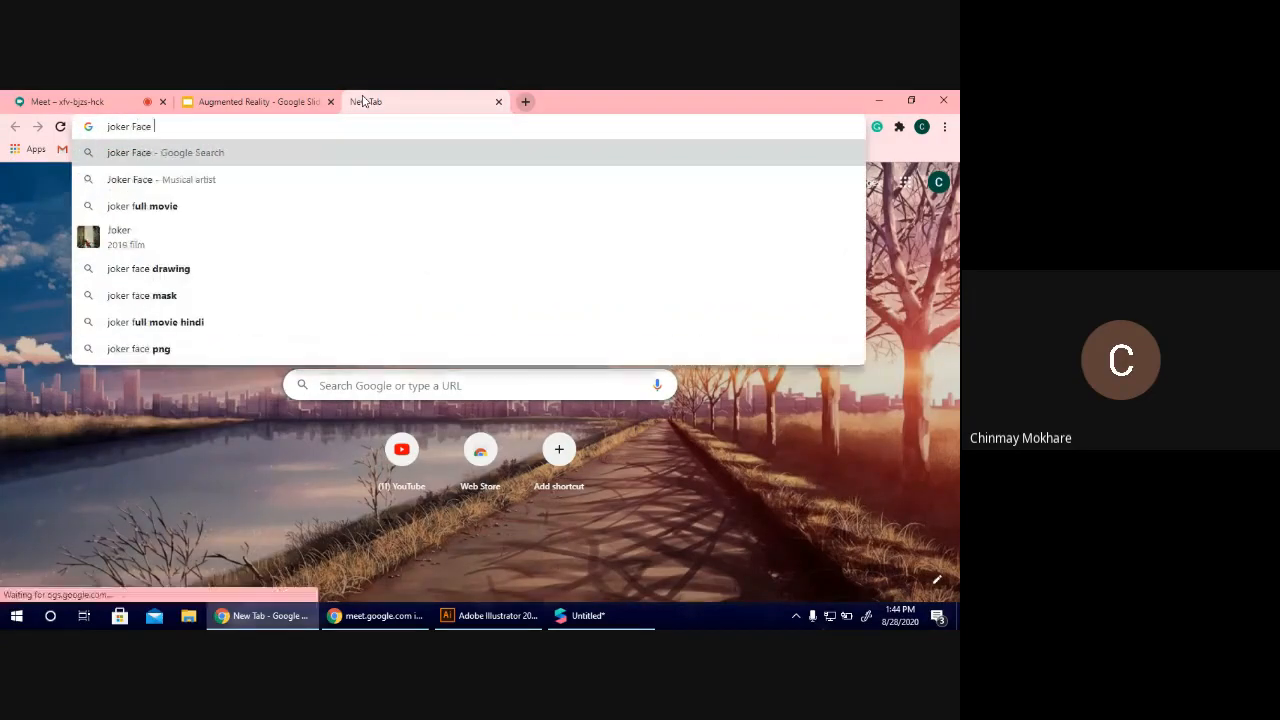
type("Ong")
key("BackSpace")
key("BackSpace")
key("BackSpace")
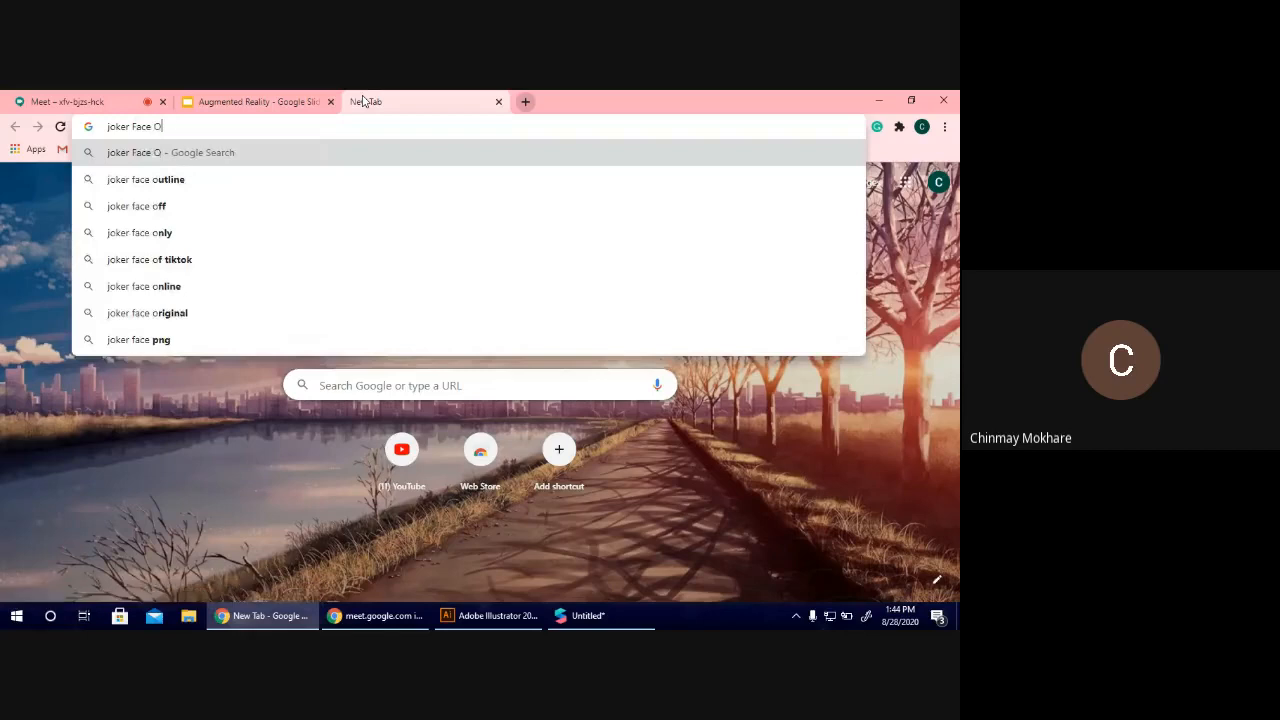
type("png")
key("Return")
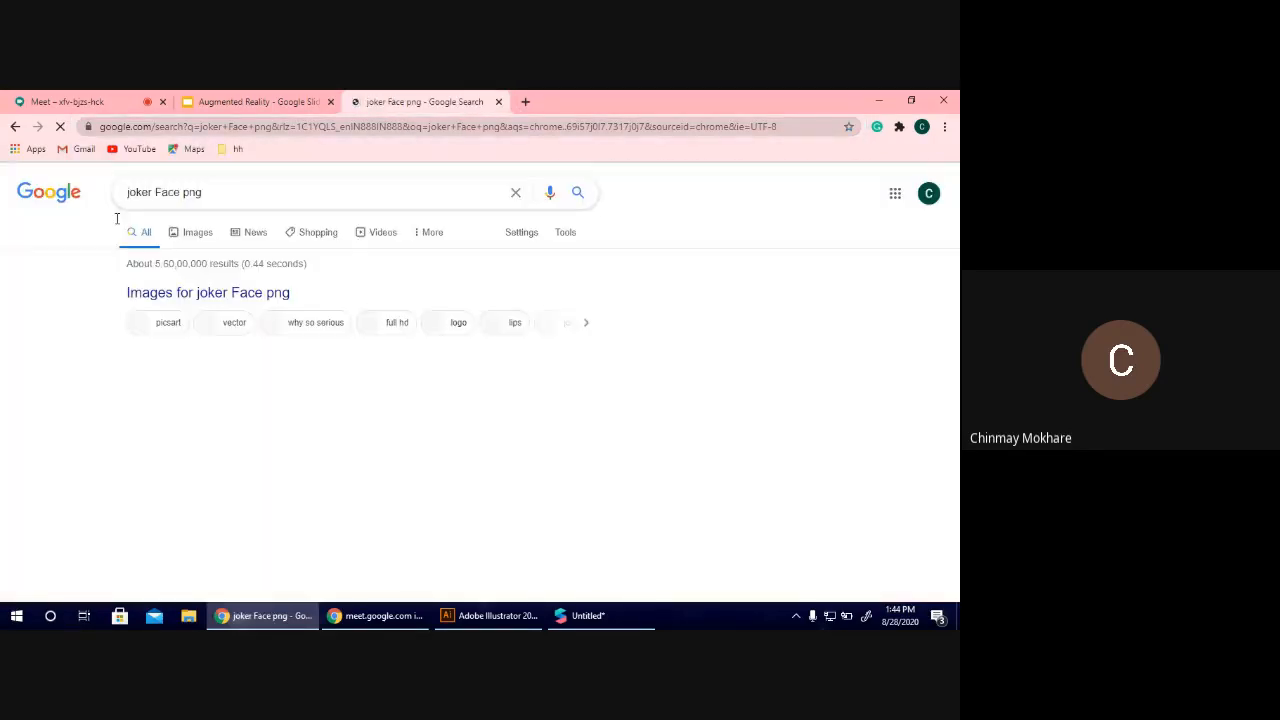
left_click(185, 236)
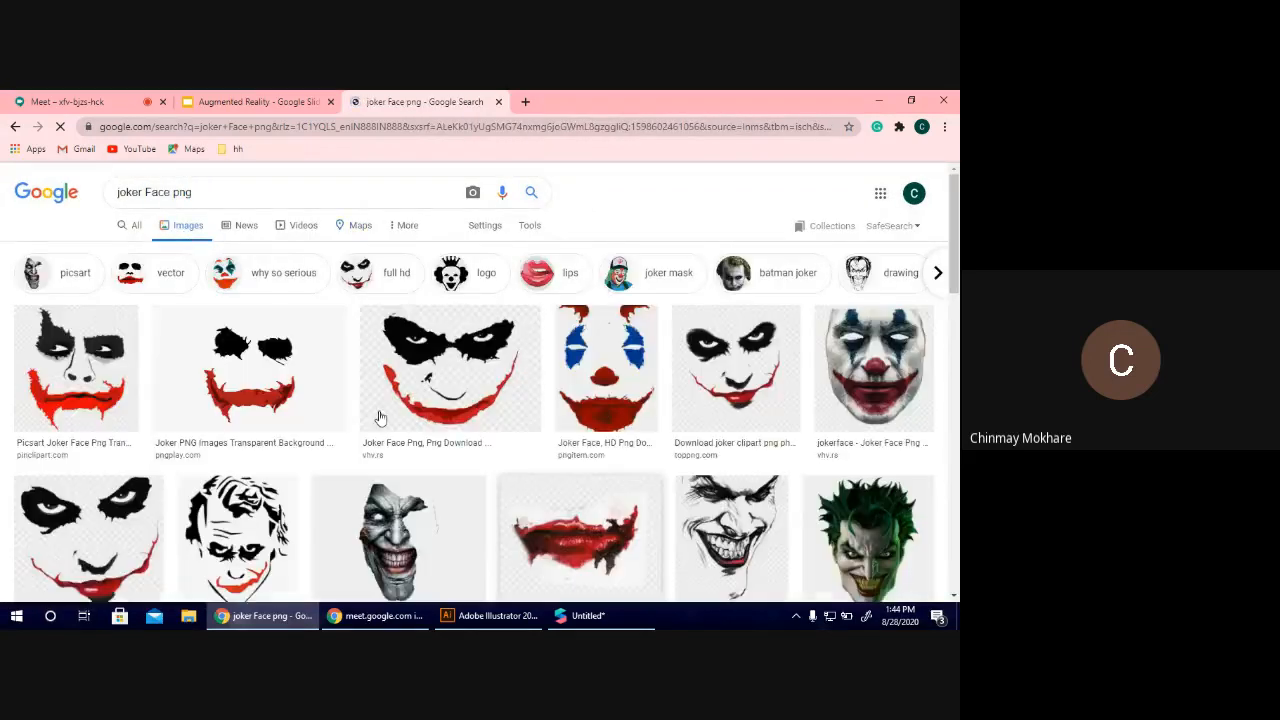
Save the PNG Play joker image with black eyes and red mouth to Downloads as "Joker 1".
left_click(335, 340)
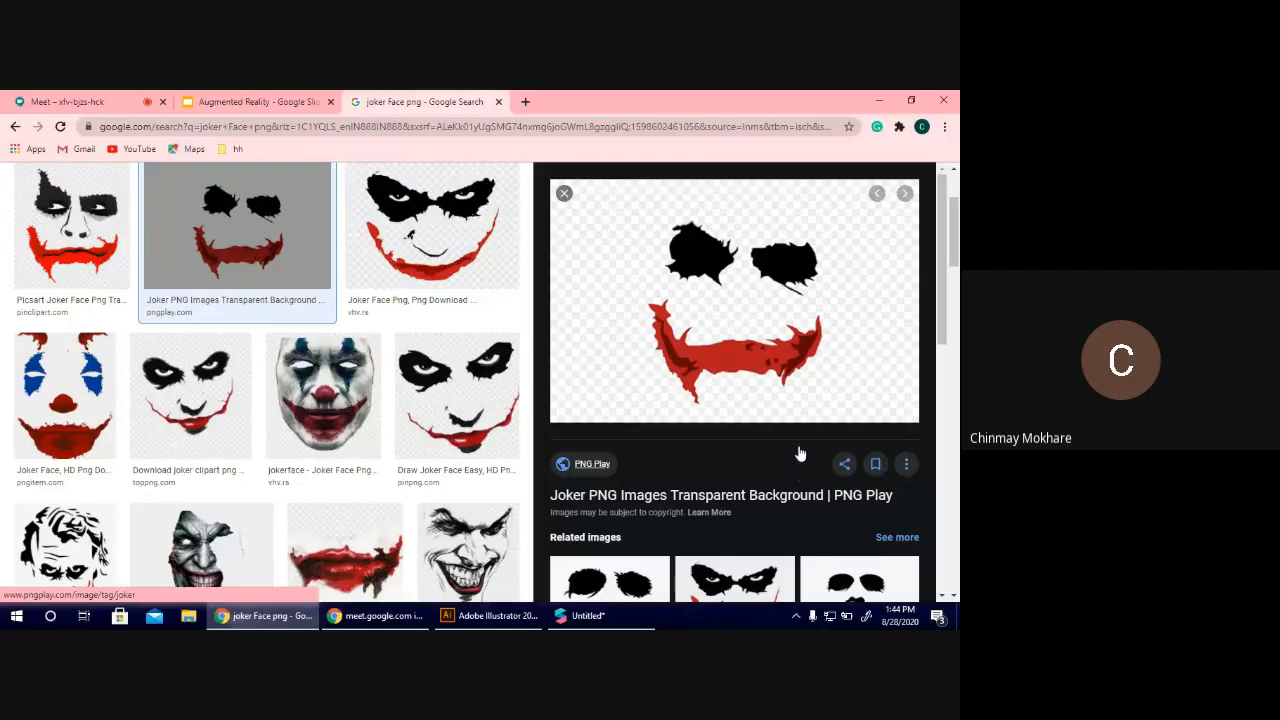
right_click(747, 352)
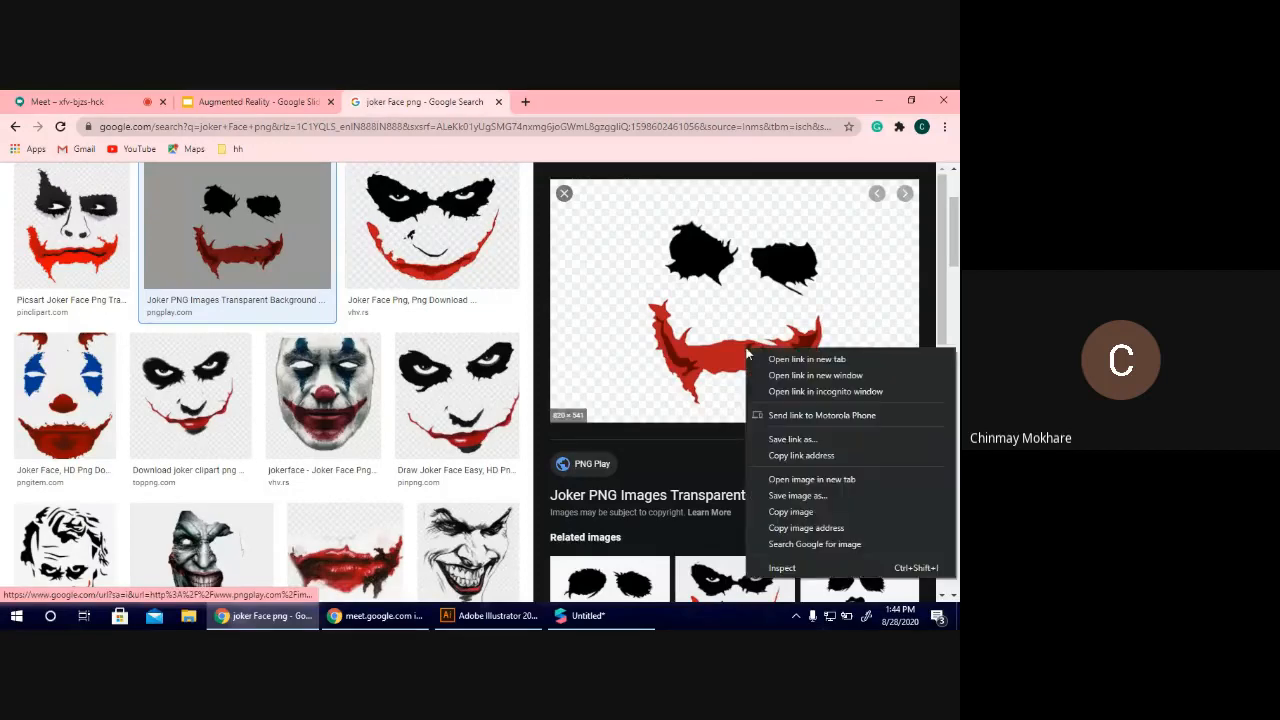
left_click(809, 496)
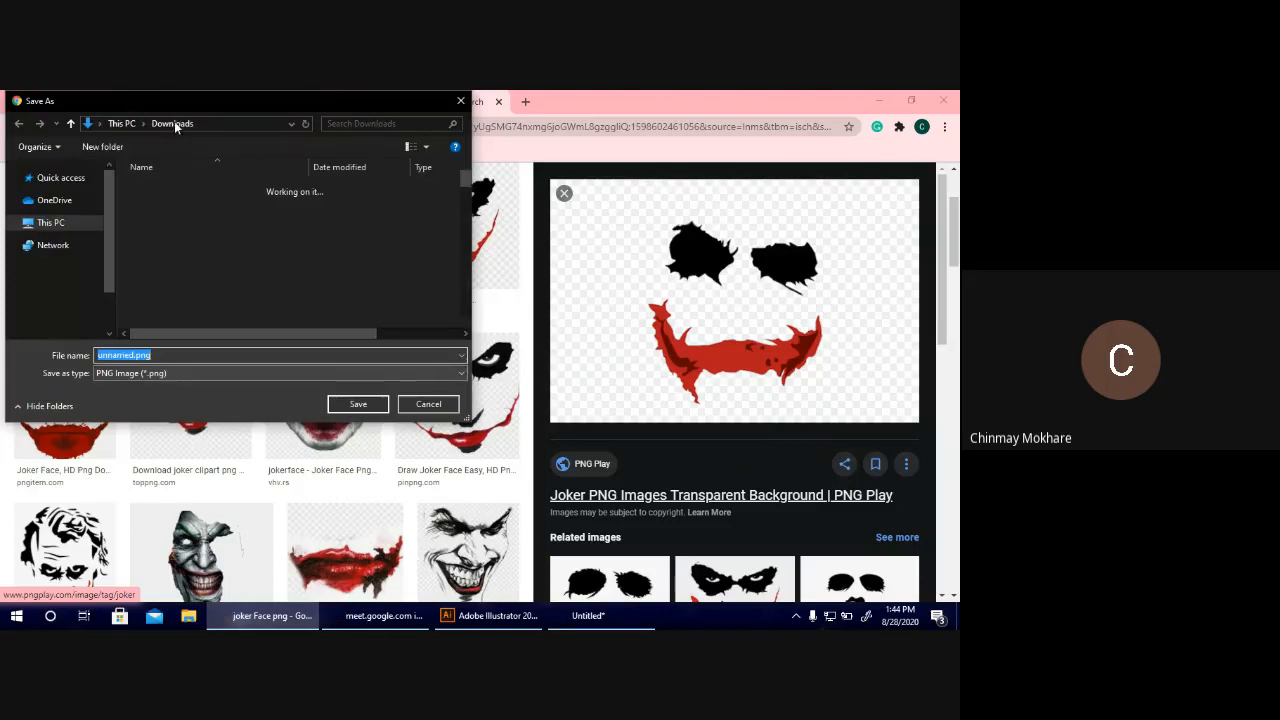
type("joke")
key("BackSpace")
key("BackSpace")
key("BackSpace")
key("BackSpace")
type("J")
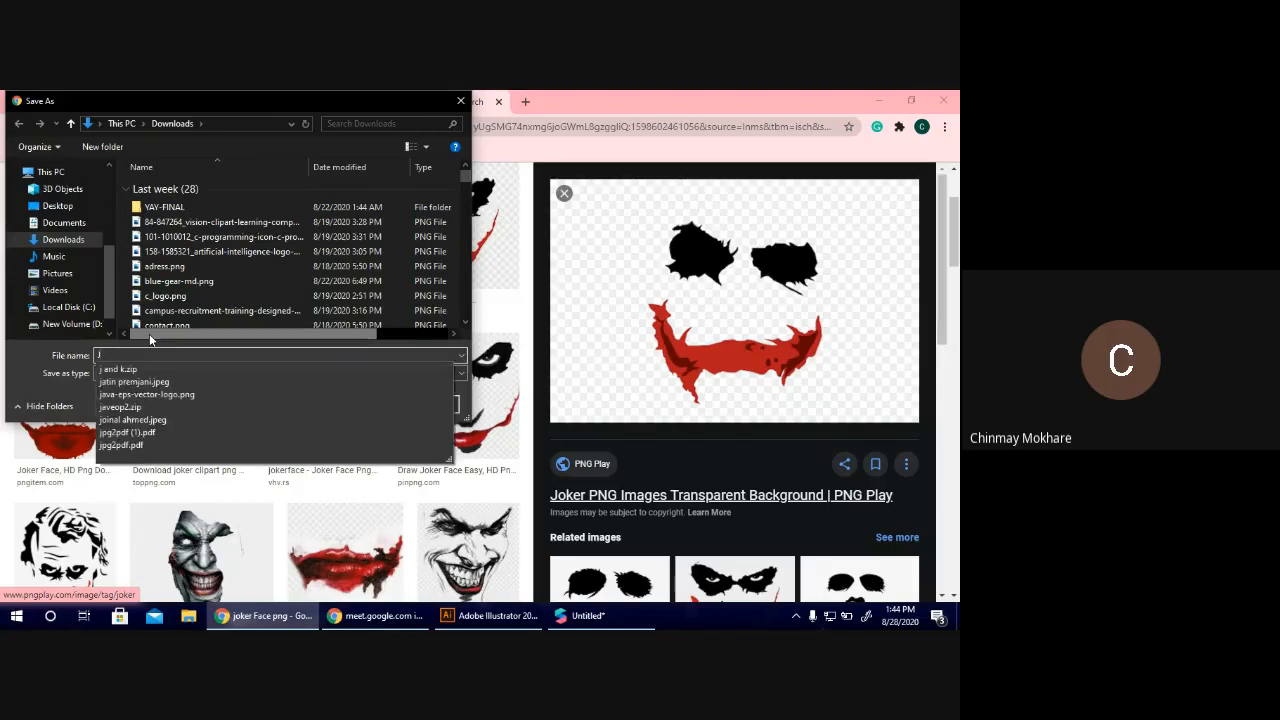
type("oker 1")
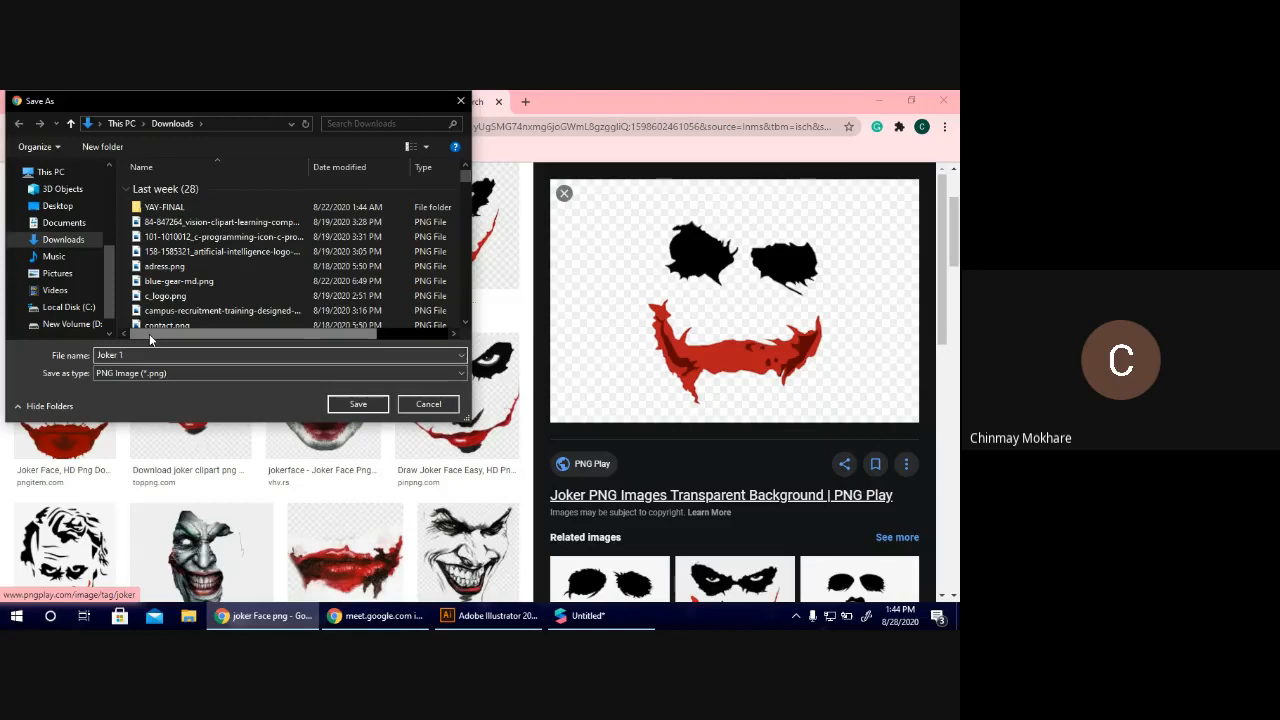
key("Return")
Preview the PNGitem joker face with blue eyes and red nose, and look through further joker image results.
left_click(65, 395)
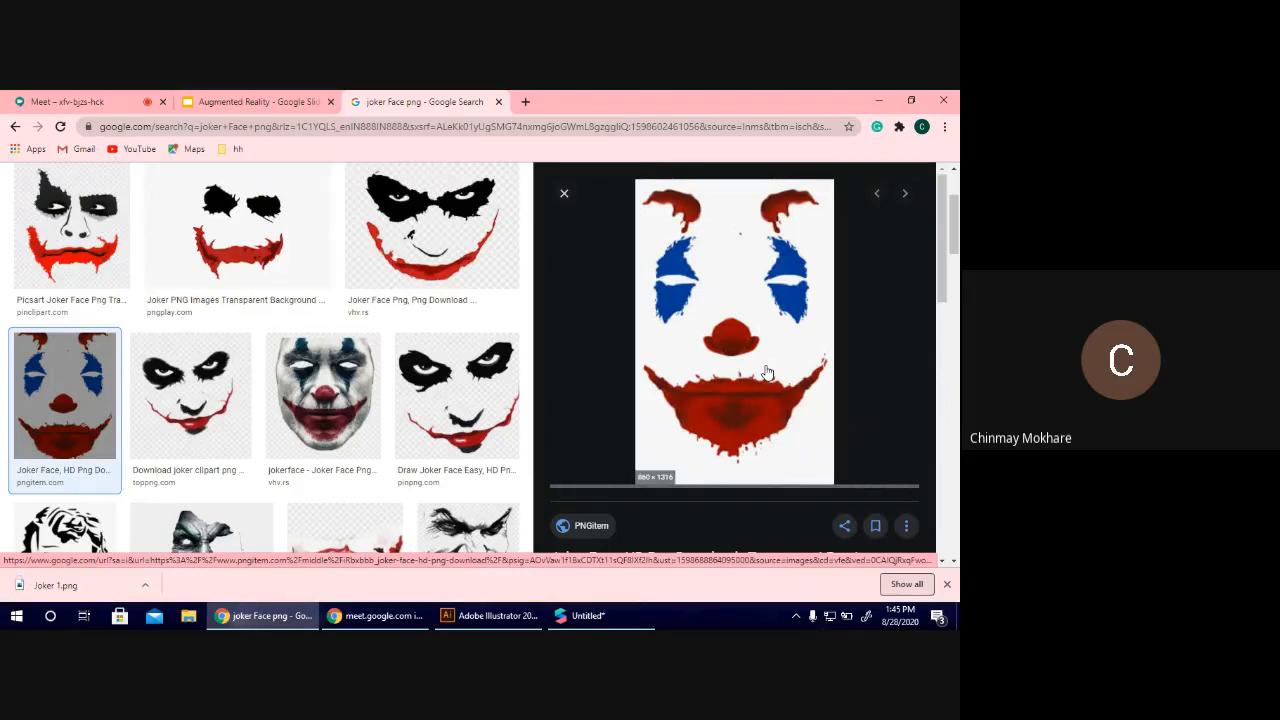
scroll(766, 372, "down", 3)
scroll(766, 372, "up", 1)
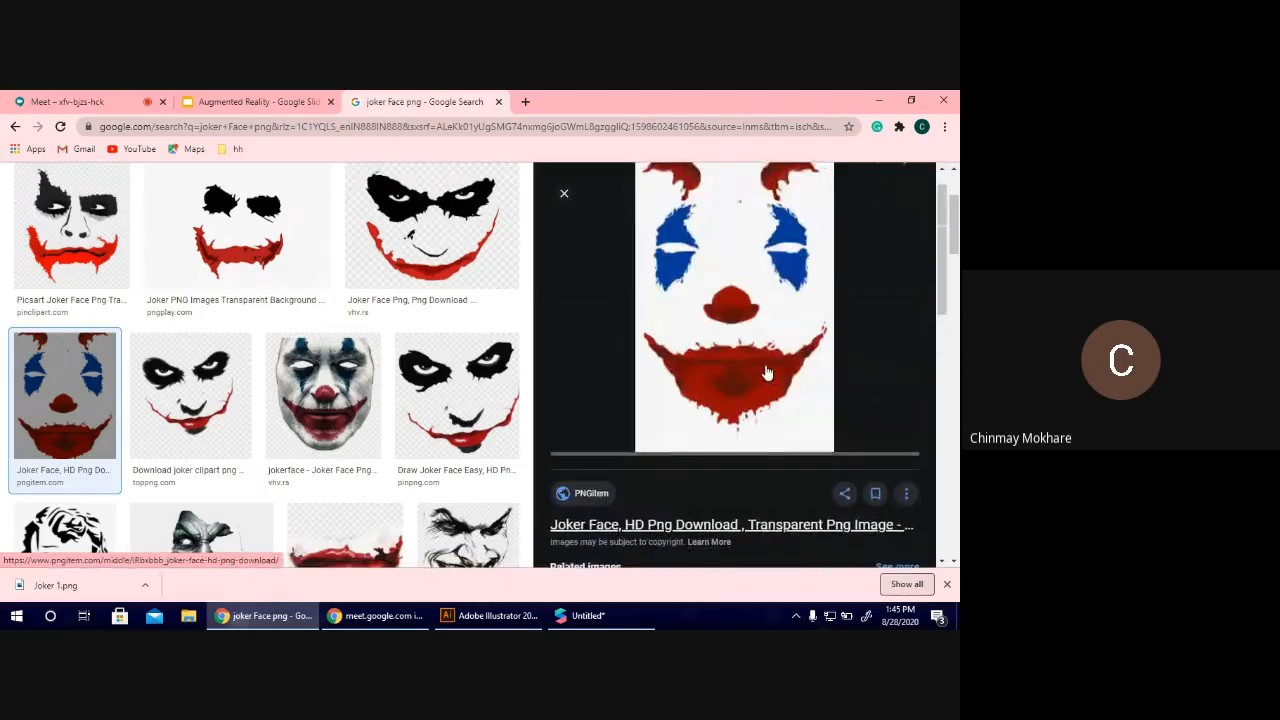
scroll(766, 372, "down", 6)
scroll(766, 372, "down", 1)
scroll(700, 462, "up", 10)
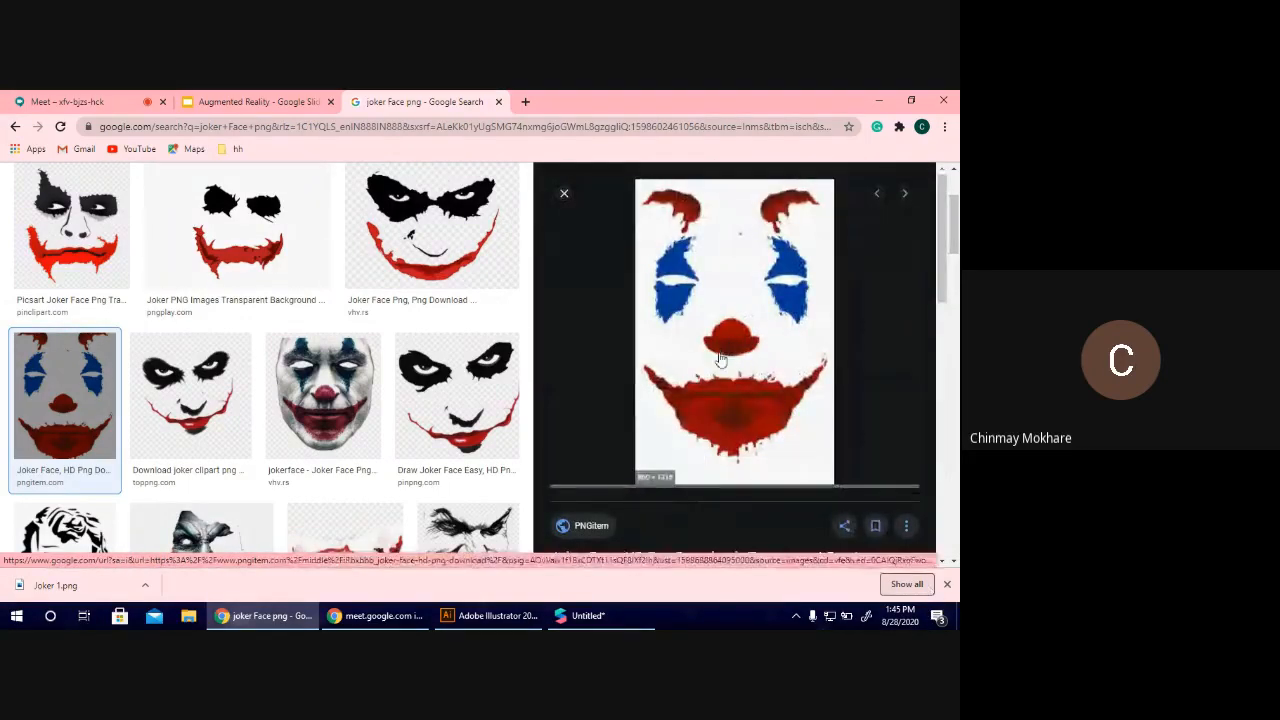
scroll(394, 400, "down", 3)
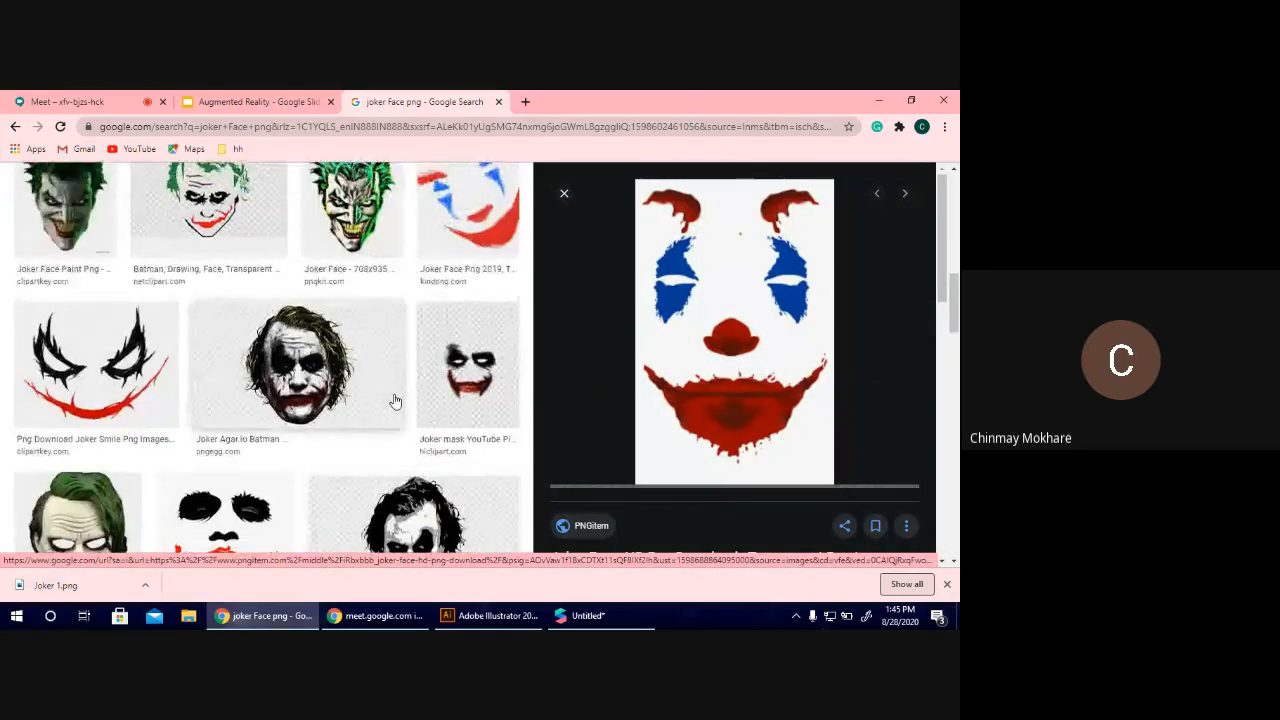
scroll(724, 423, "down", 2)
scroll(727, 428, "up", 2)
right_click(727, 428)
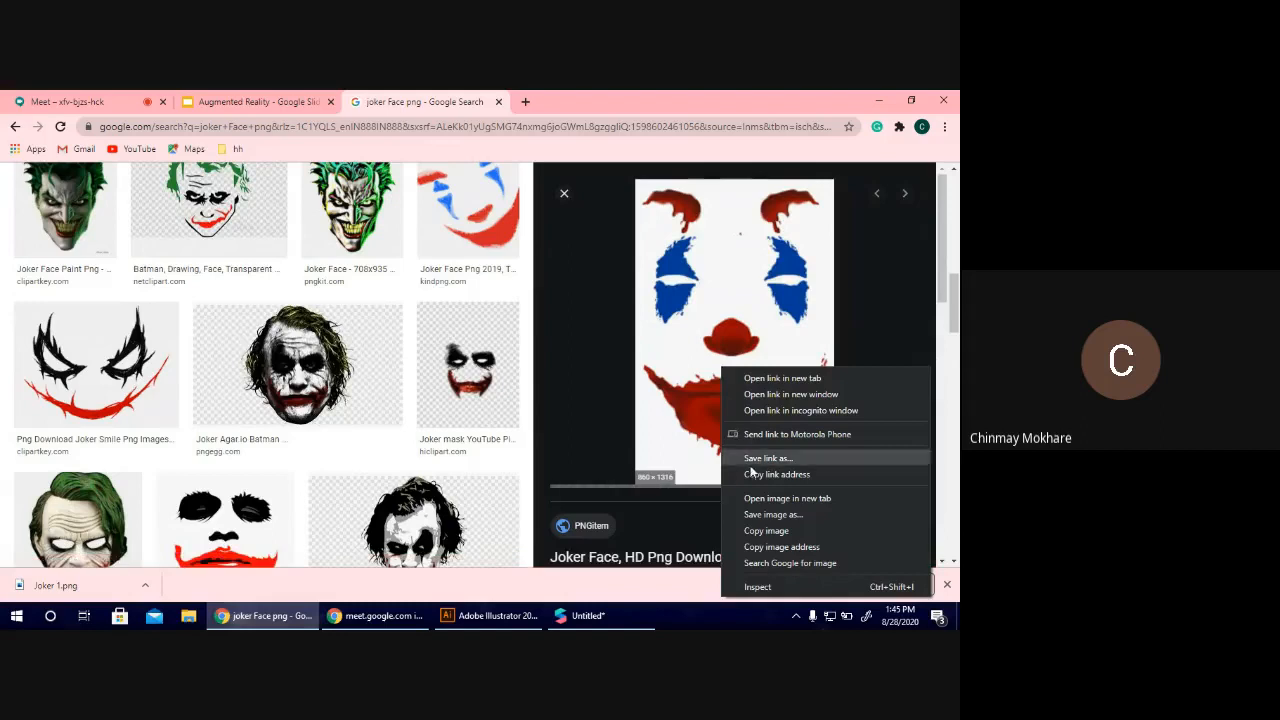
left_click(760, 514)
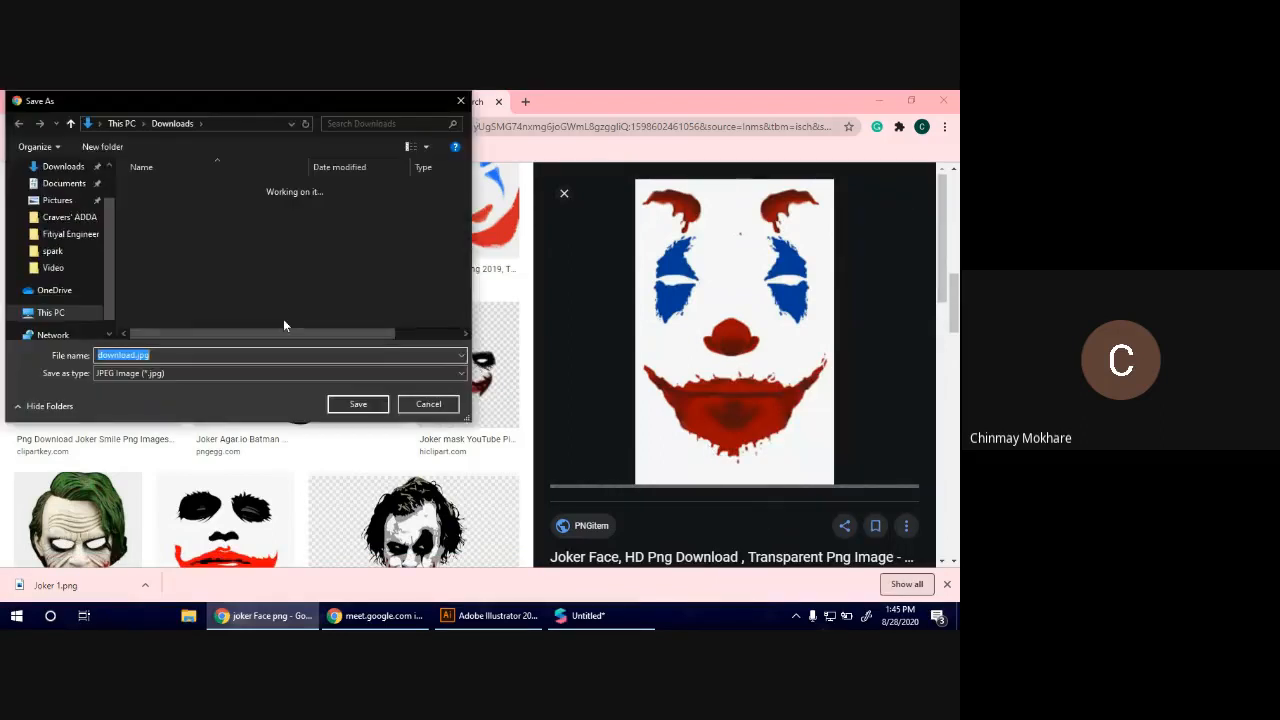
left_click(431, 403)
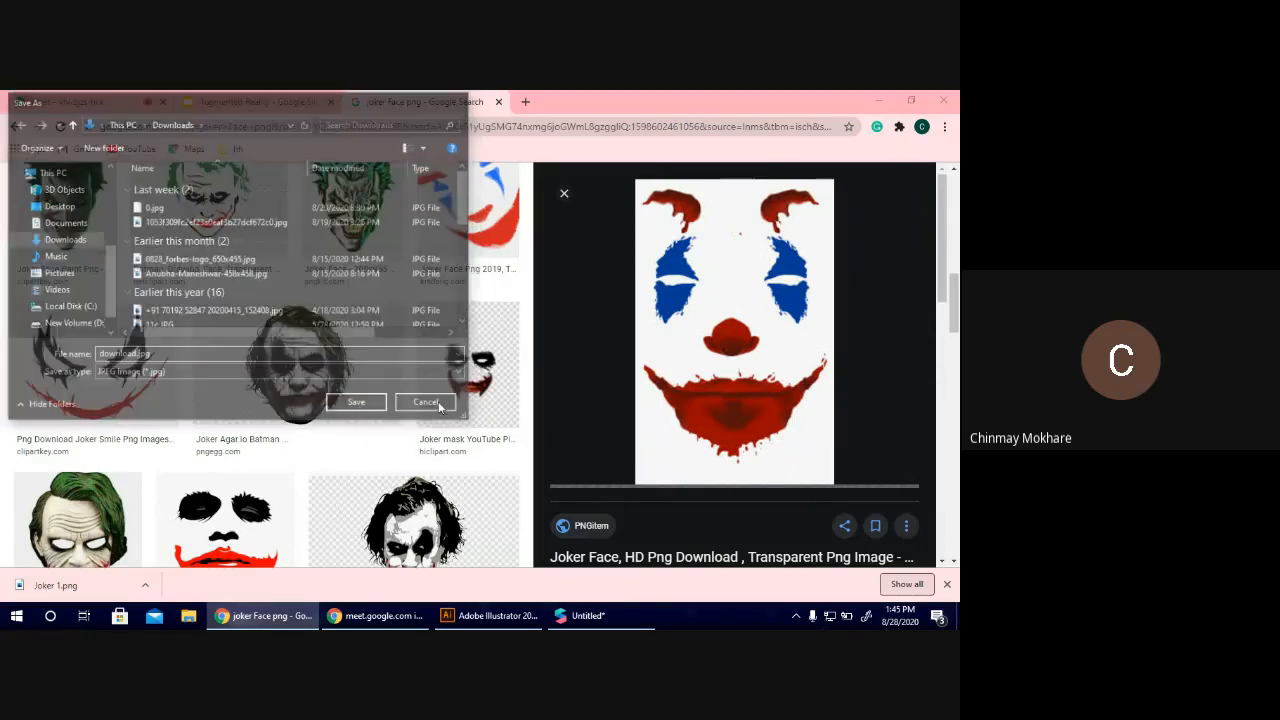
Preview the ClipartKey Joker Smile image and return to the joker image search results.
left_click(78, 348)
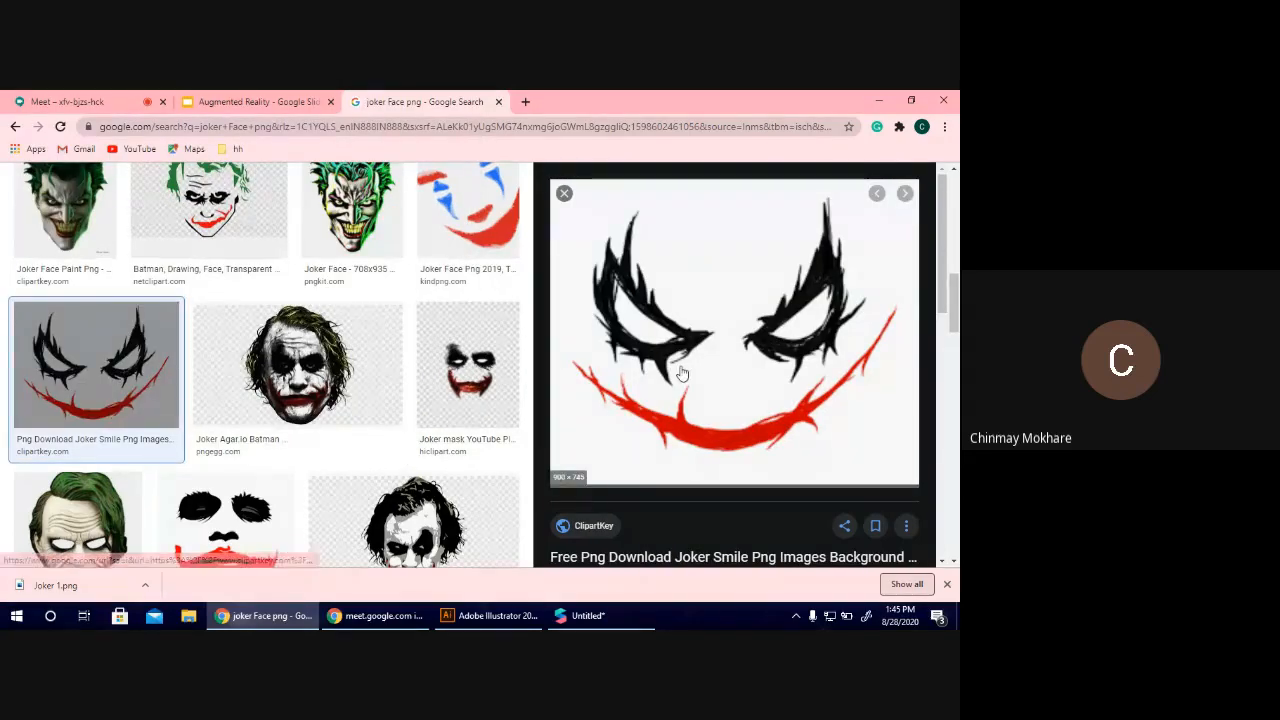
scroll(356, 262, "up", 5)
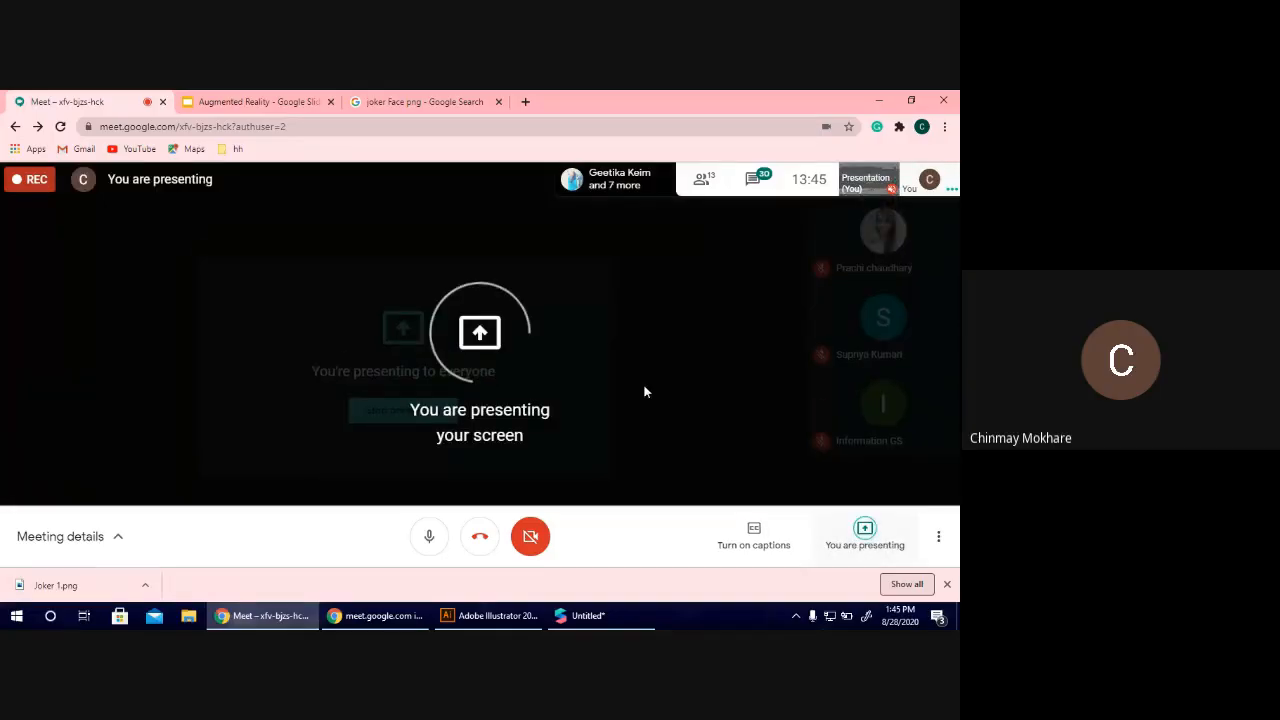
left_click(425, 101)
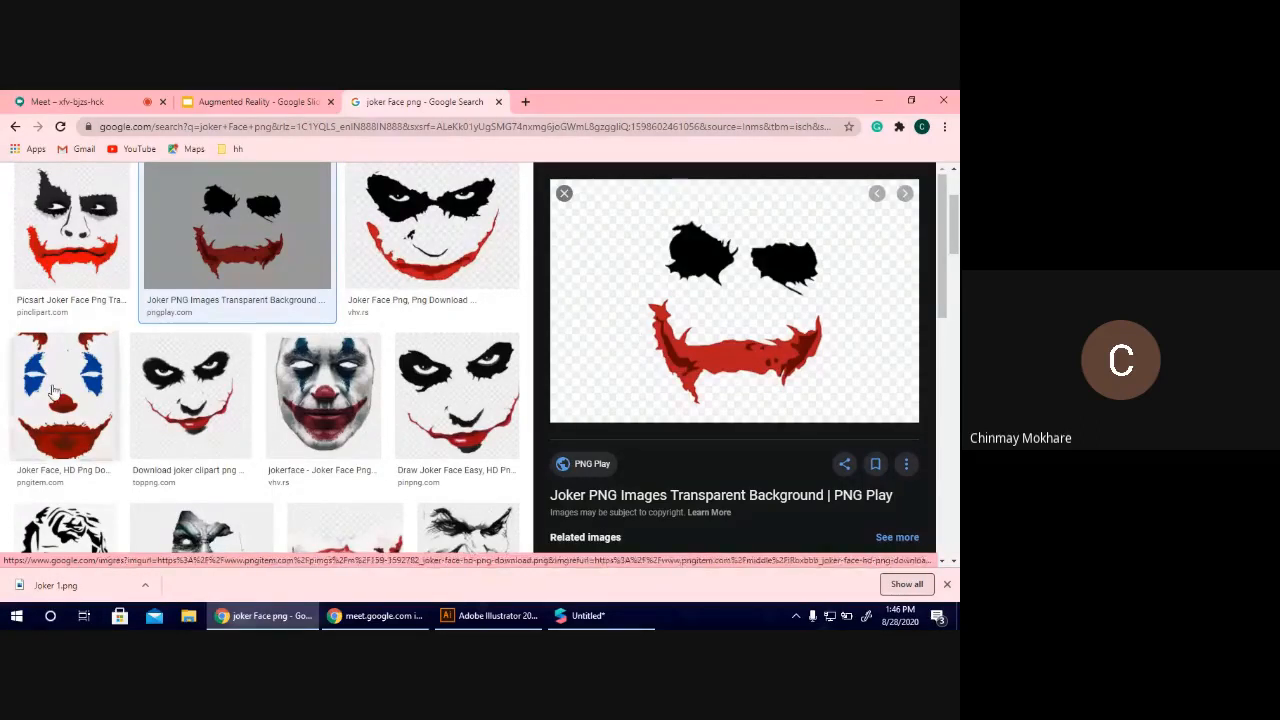
Browse further joker image results, previewing the ClipartKey Joker Smile and the Pinterest joker face with black eyes and red lips.
scroll(60, 390, "down", 3)
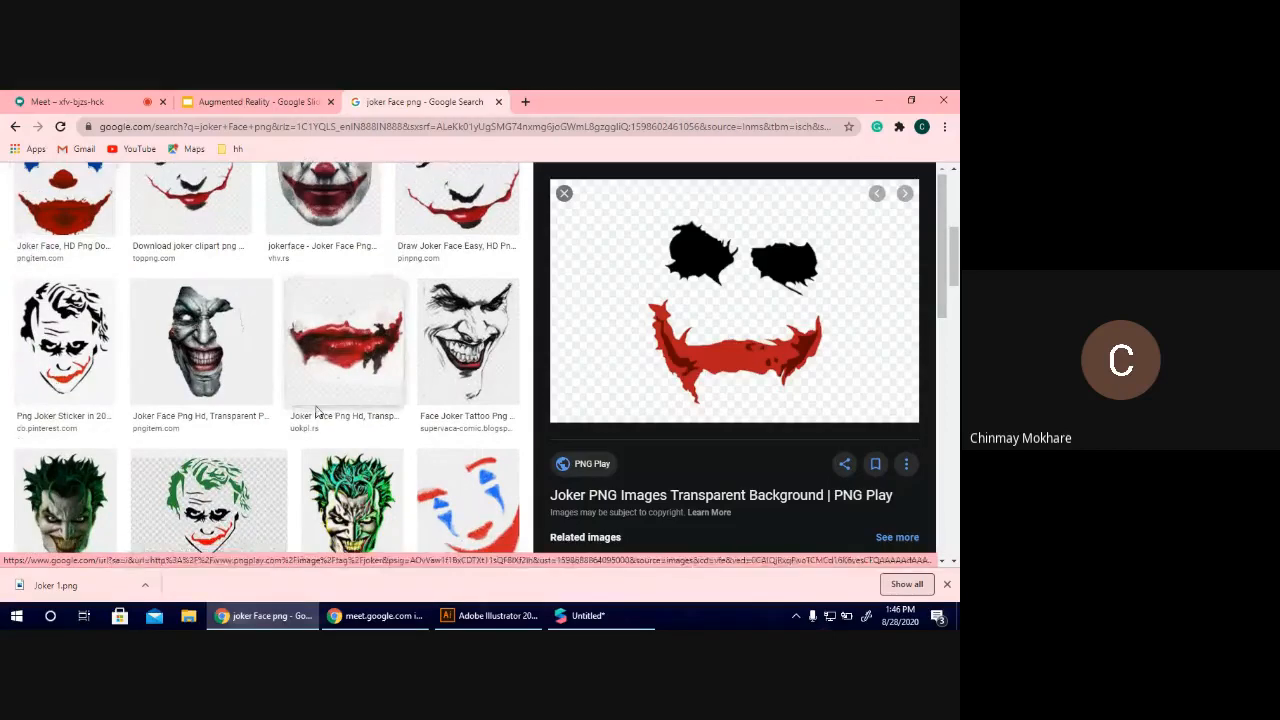
scroll(271, 400, "down", 3)
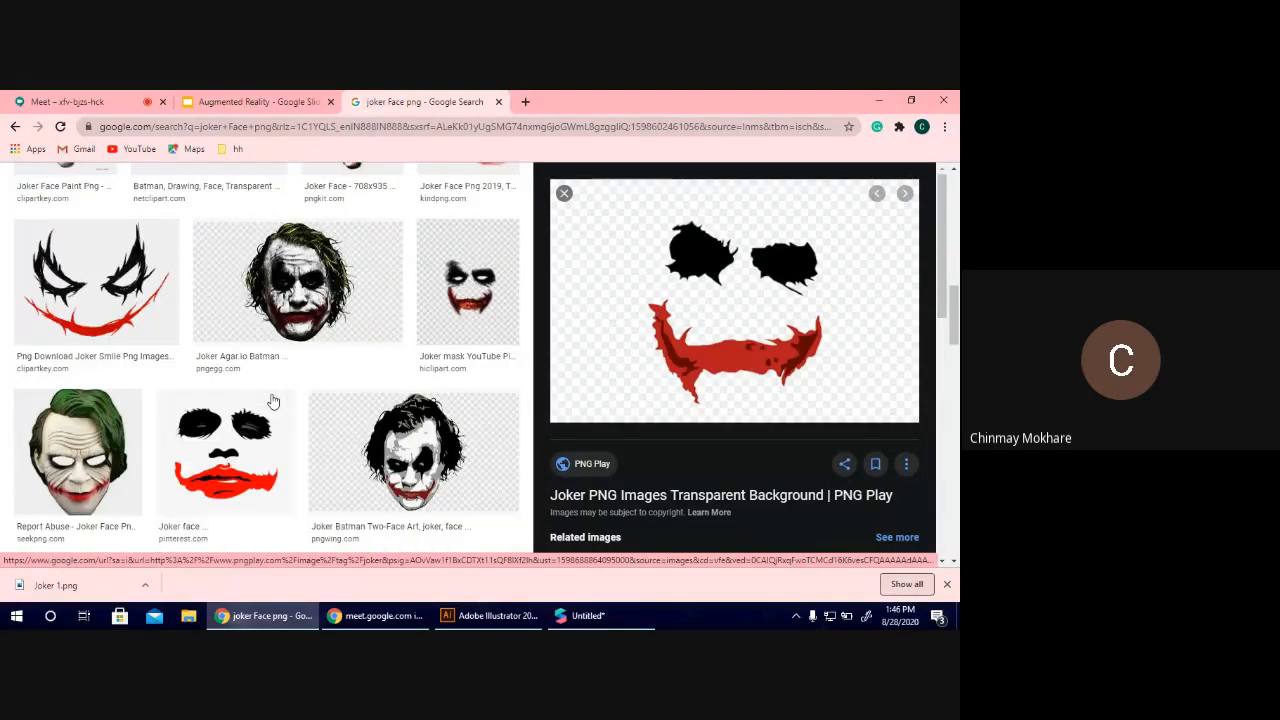
left_click(96, 315)
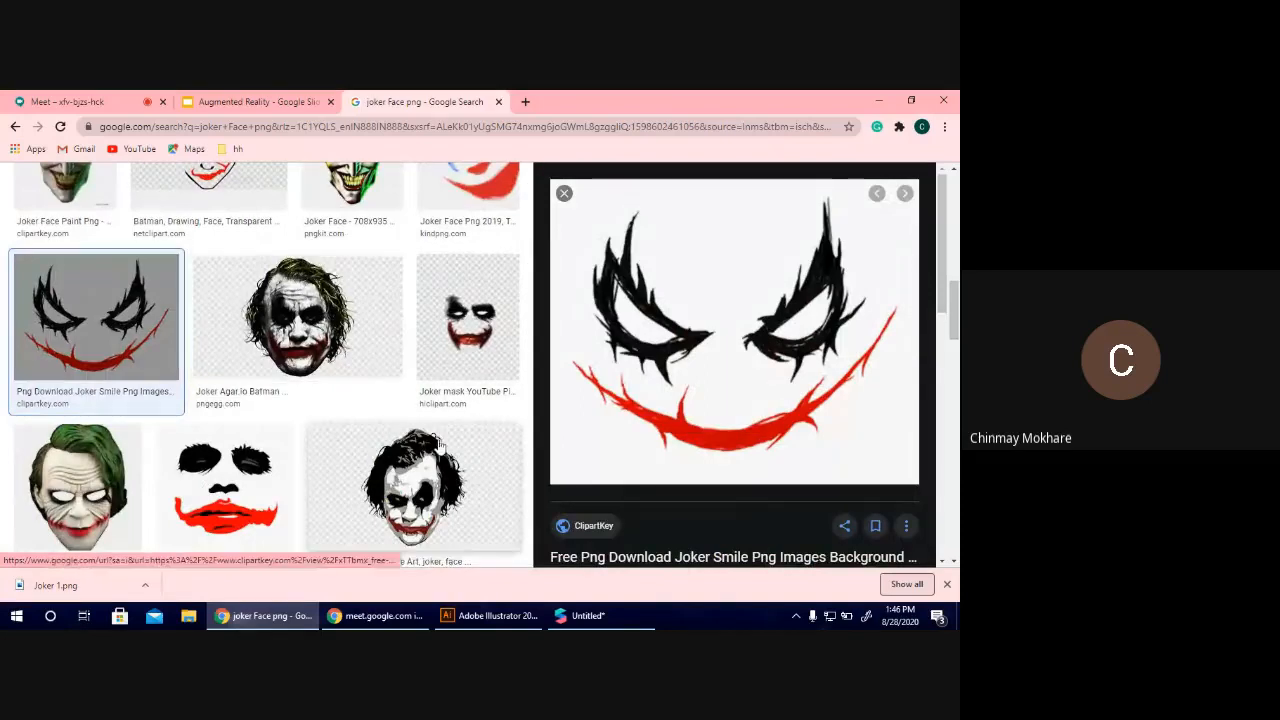
left_click(290, 474)
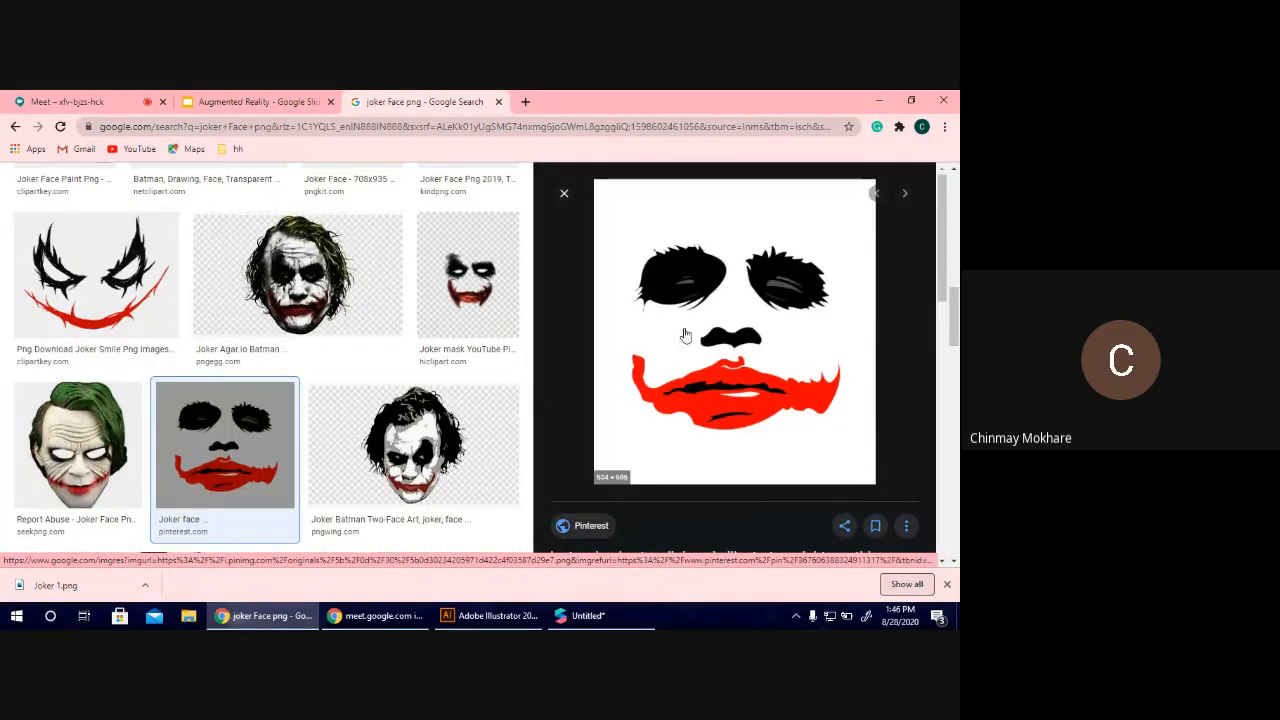
scroll(380, 271, "down", 10)
scroll(380, 271, "up", 10)
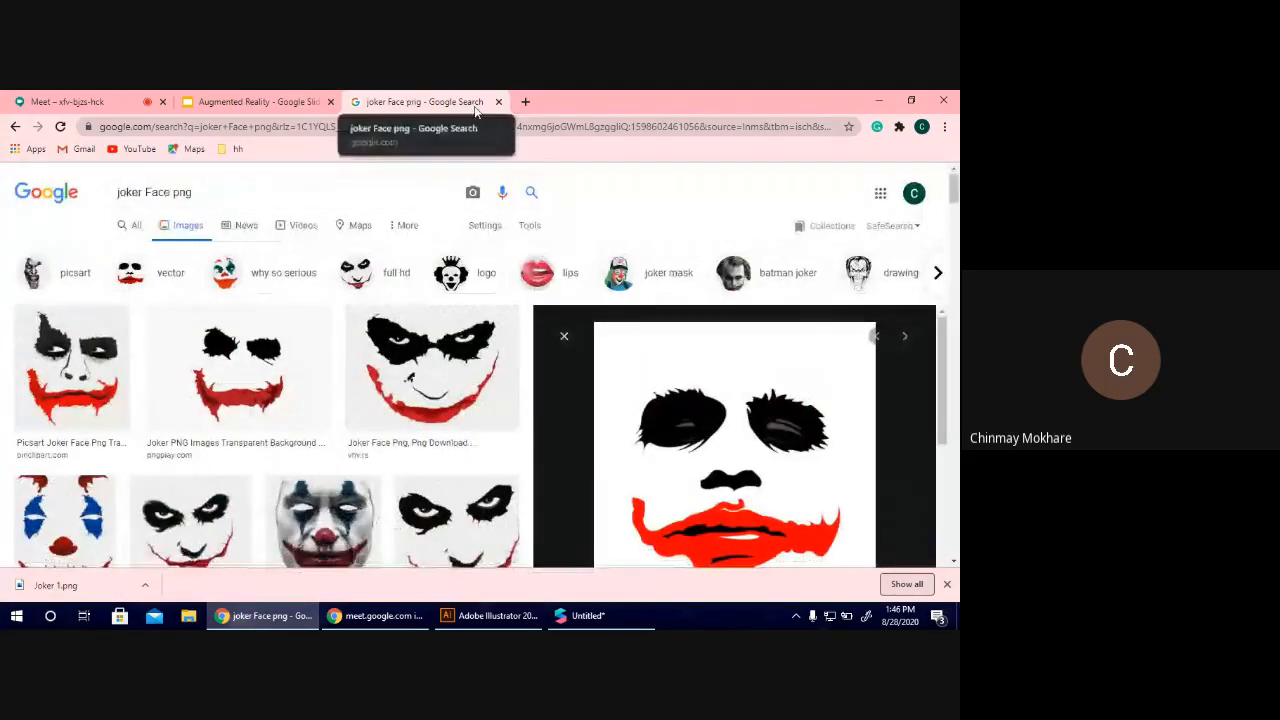
Switch to Spark AR Studio and apply Joker 1.png from Downloads as the Face Mesh material's diffuse texture.
left_click(588, 615)
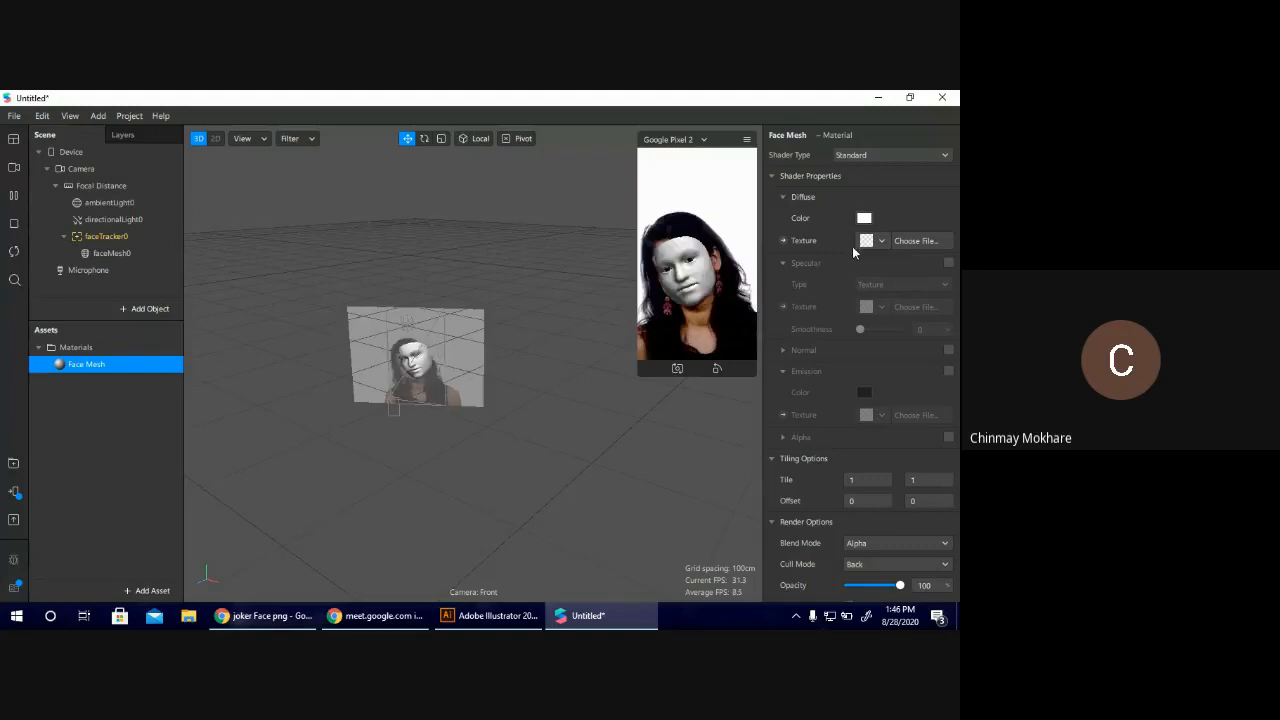
left_click(911, 240)
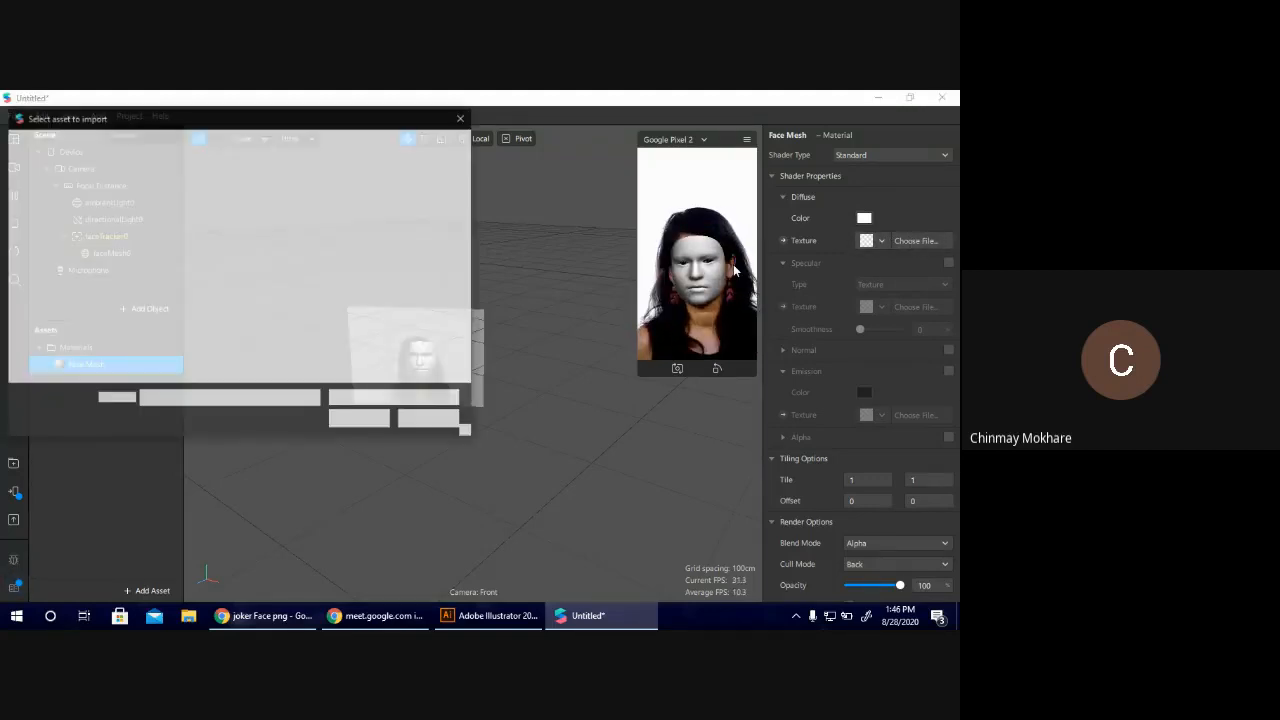
left_click(60, 294)
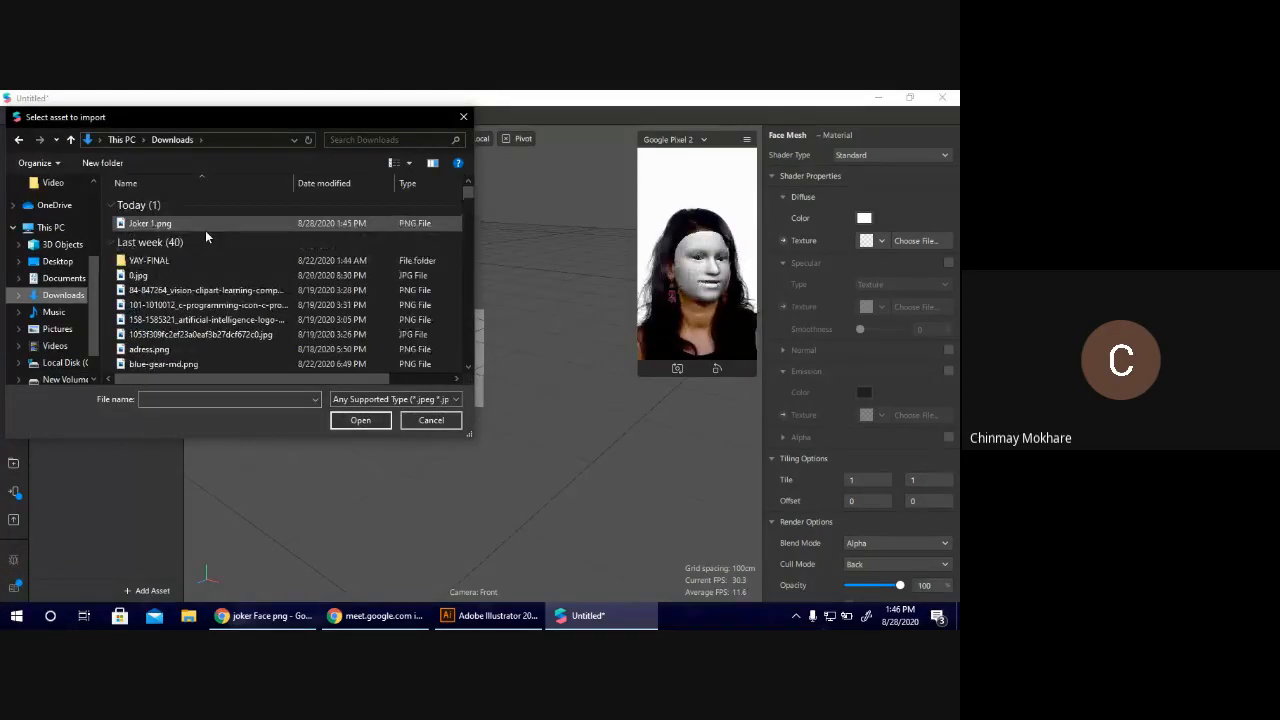
double_click(207, 227)
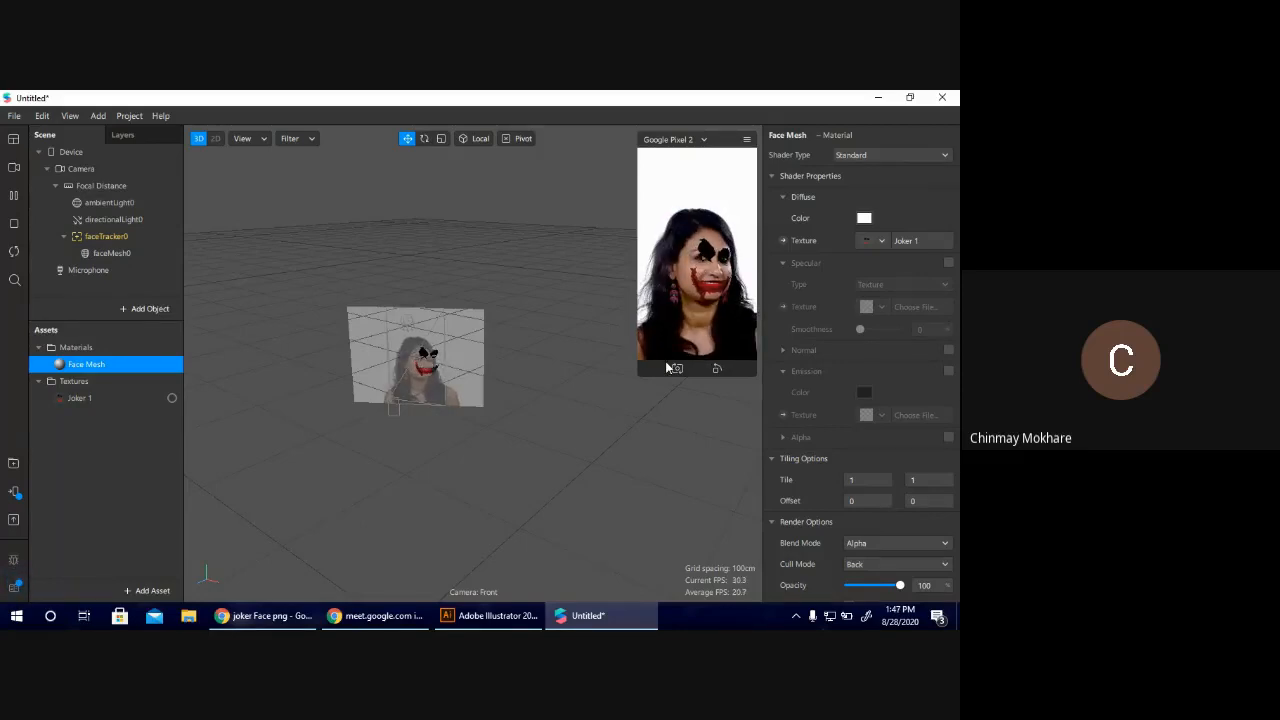
Enlarge the Google Pixel 2 preview to inspect the joker makeup on the face, and shrink it again.
left_click(641, 371)
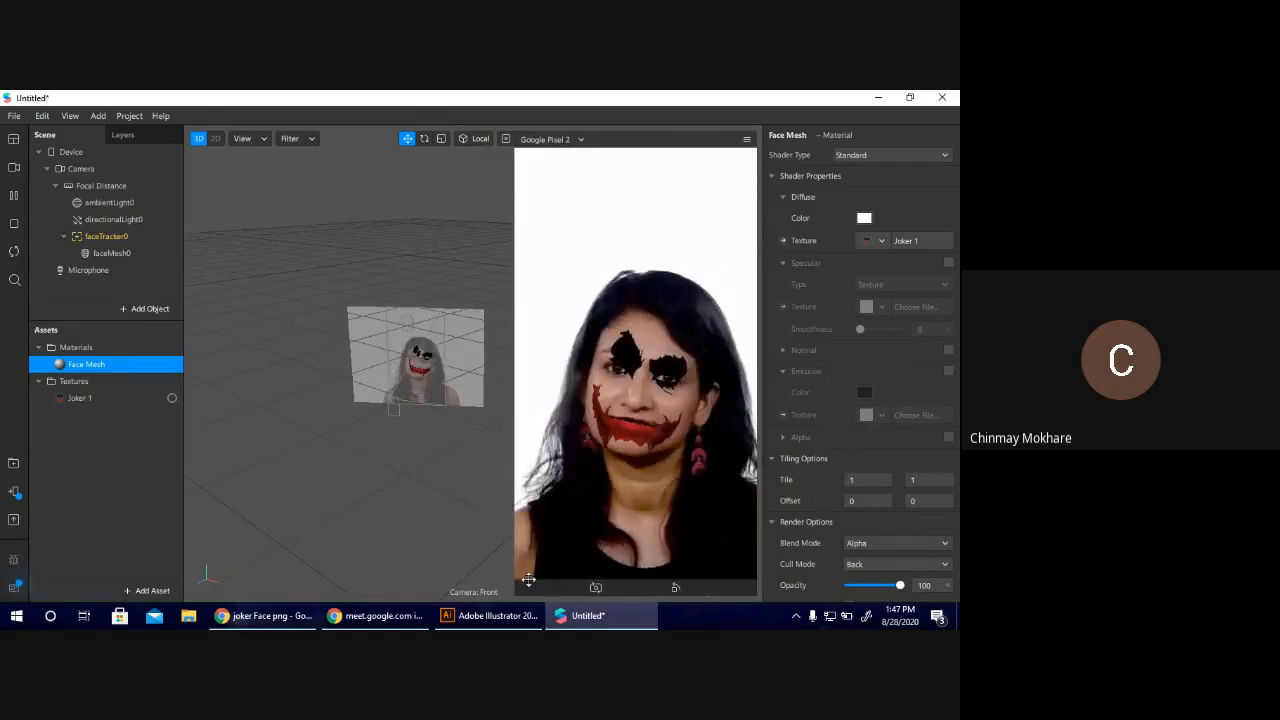
left_click_drag(518, 598, 616, 414)
left_click_drag(632, 316, 632, 318)
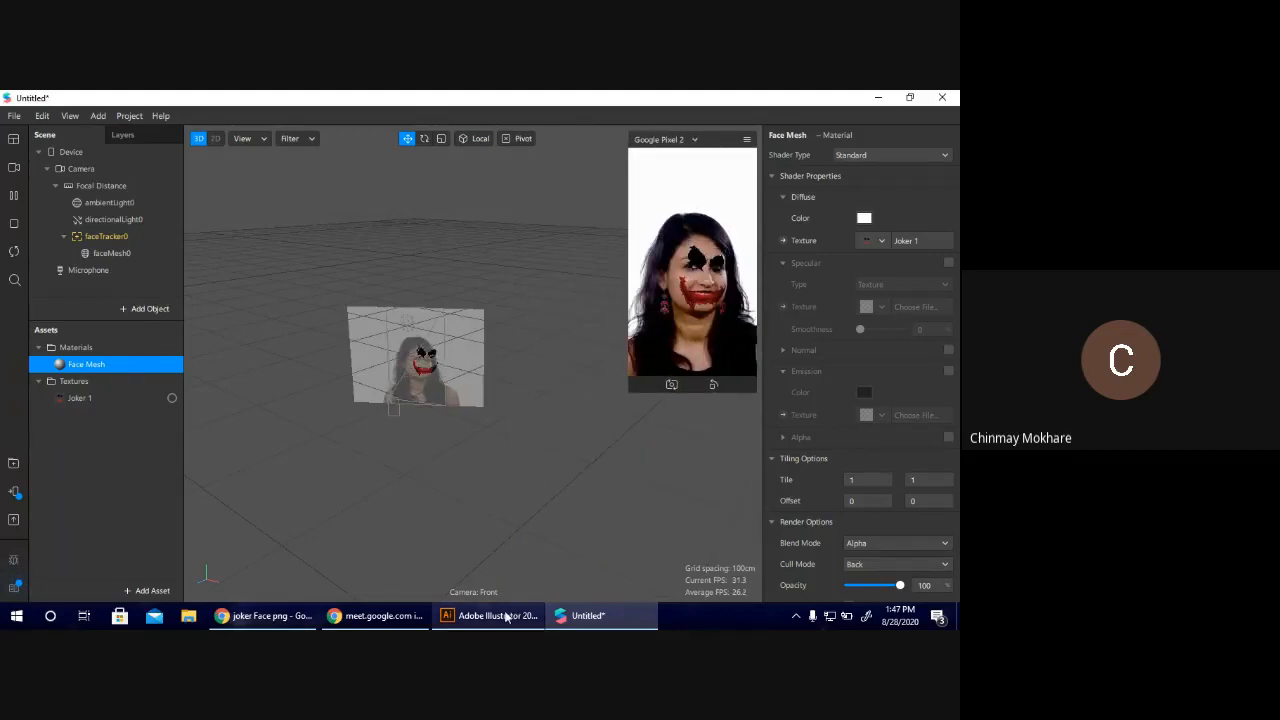
mouse_move(495, 615)
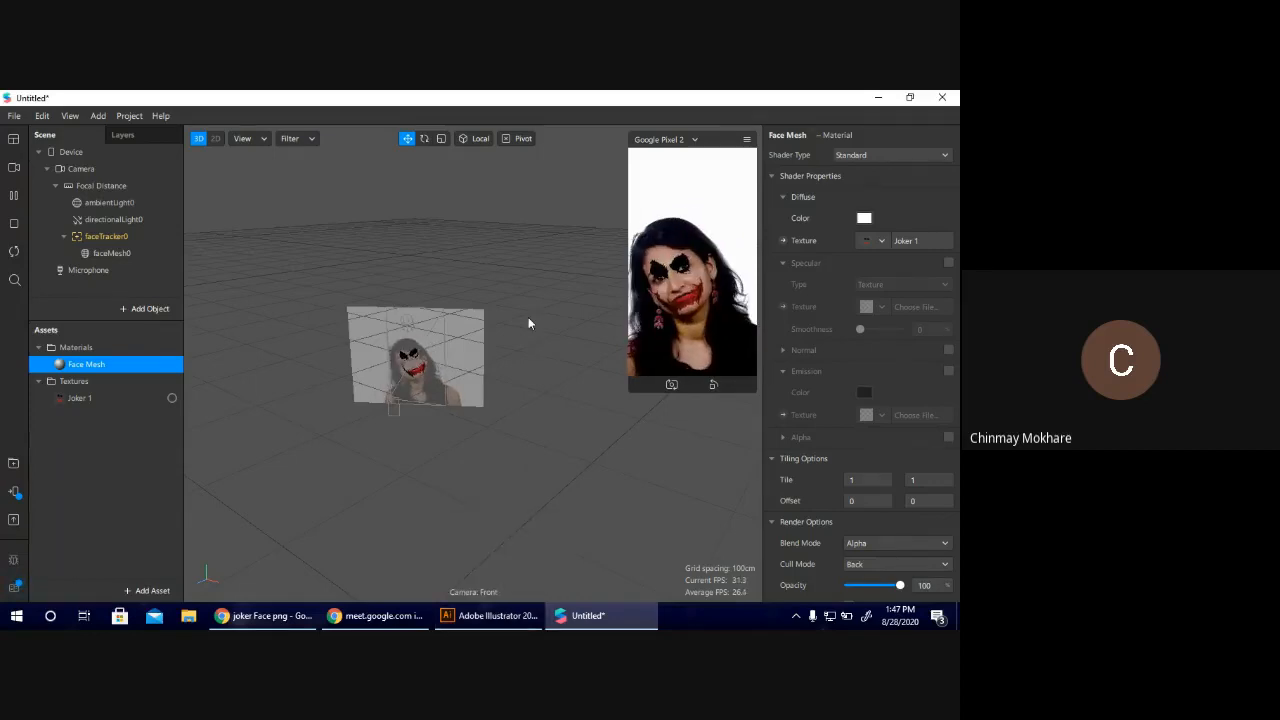
Switch to Chrome and run a Google image search for "spark ar face asset".
left_click(263, 615)
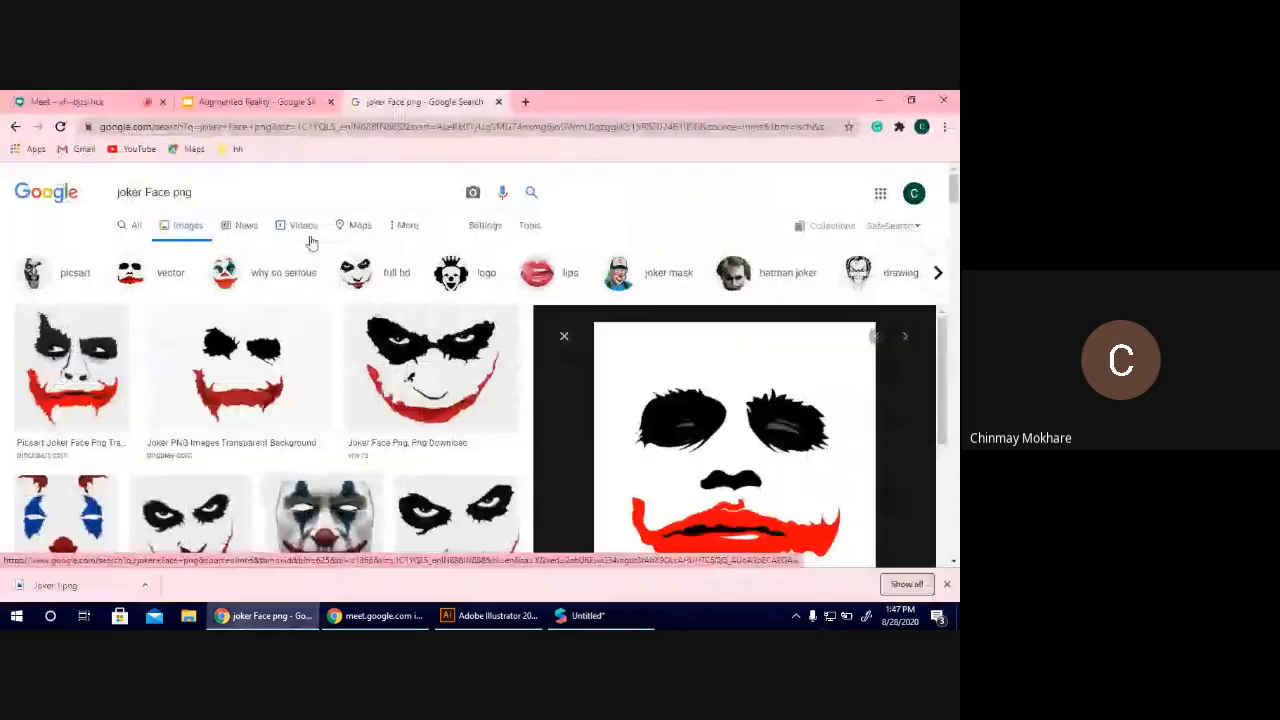
left_click(256, 183)
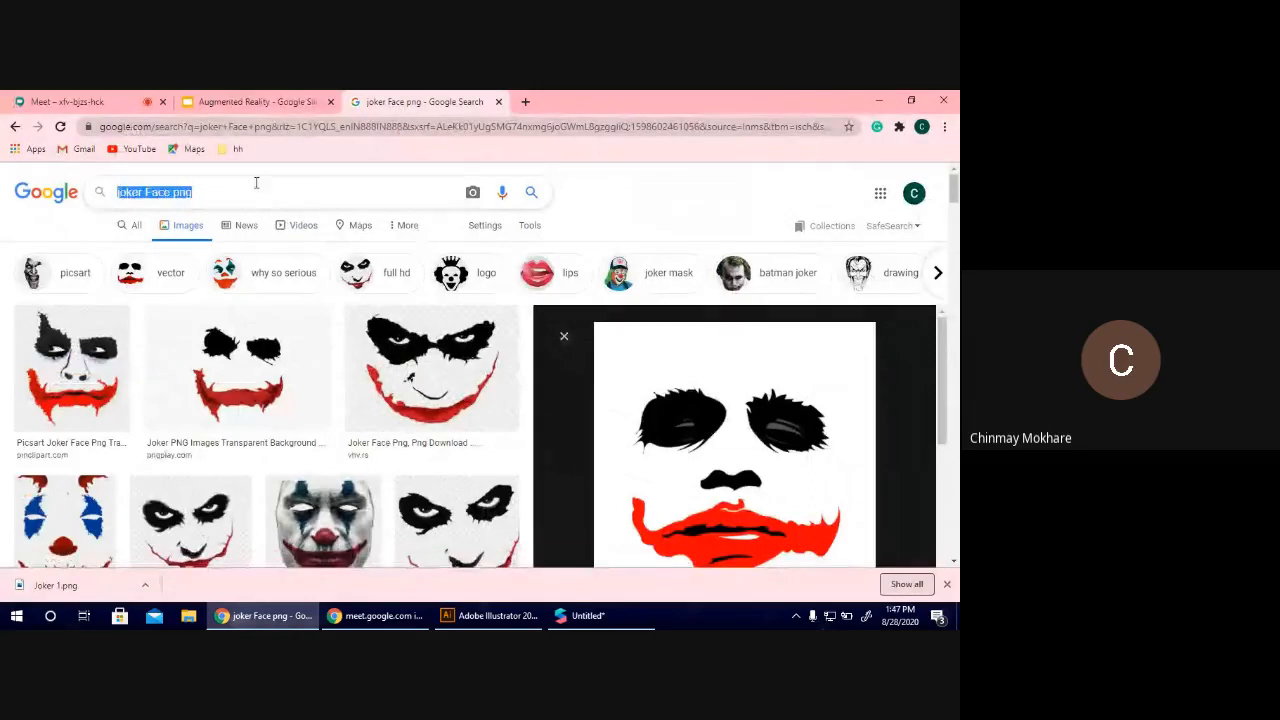
type("spa")
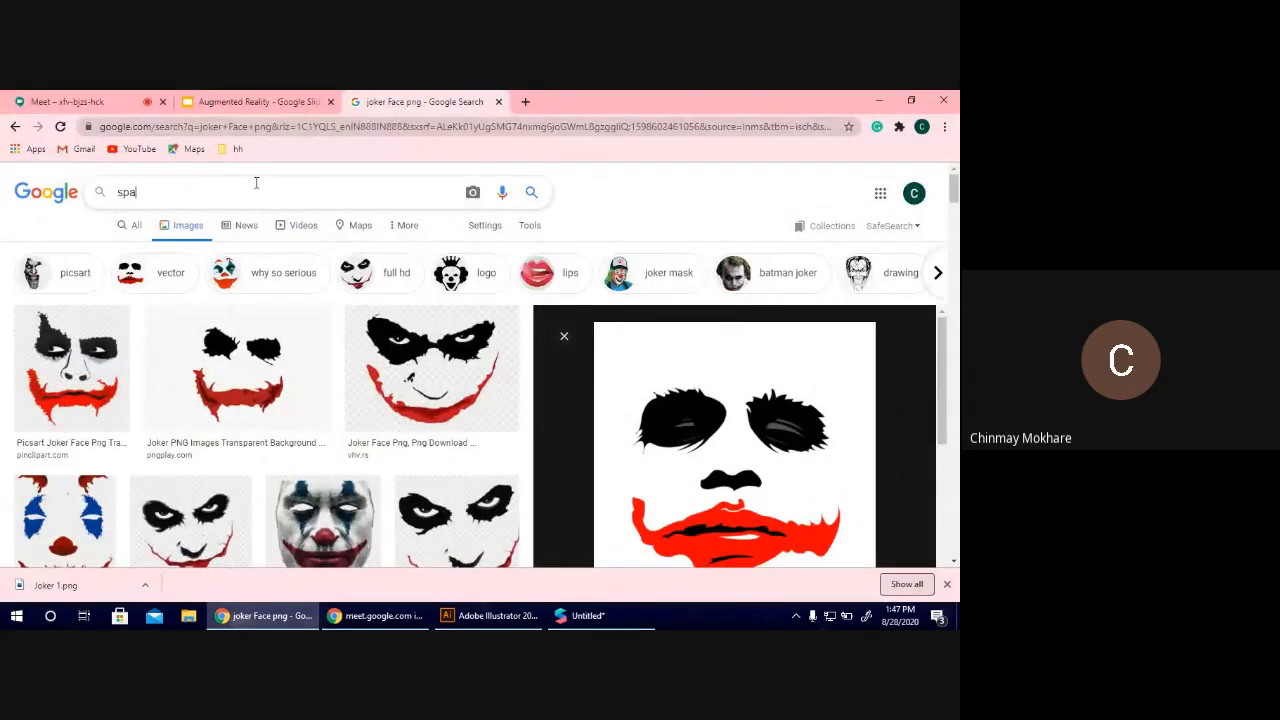
key("BackSpace")
type("ar")
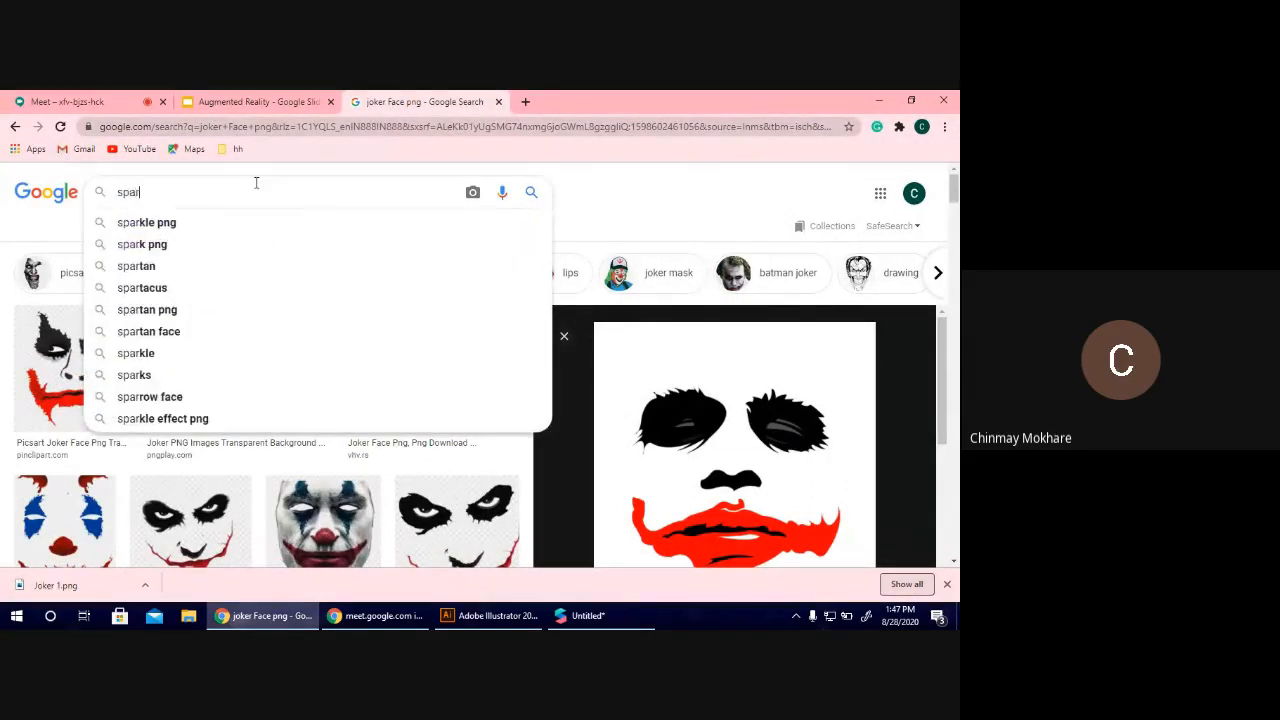
type("k ar fac")
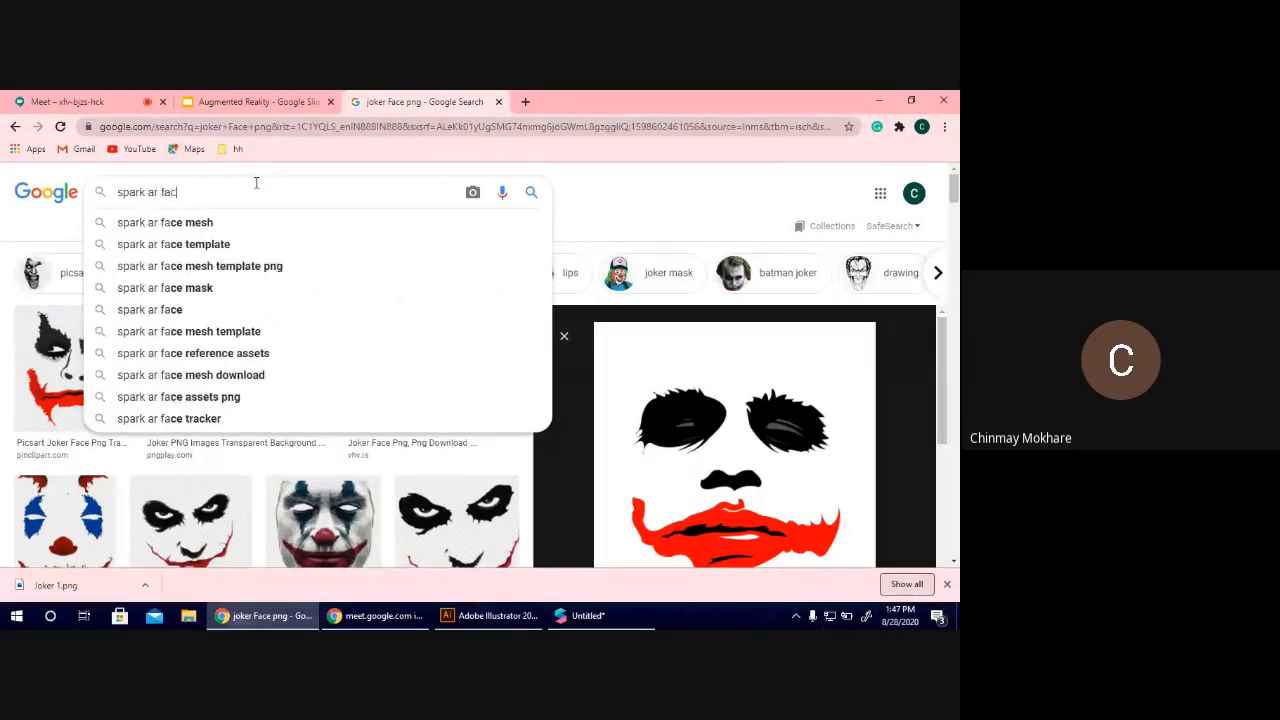
type("e asset")
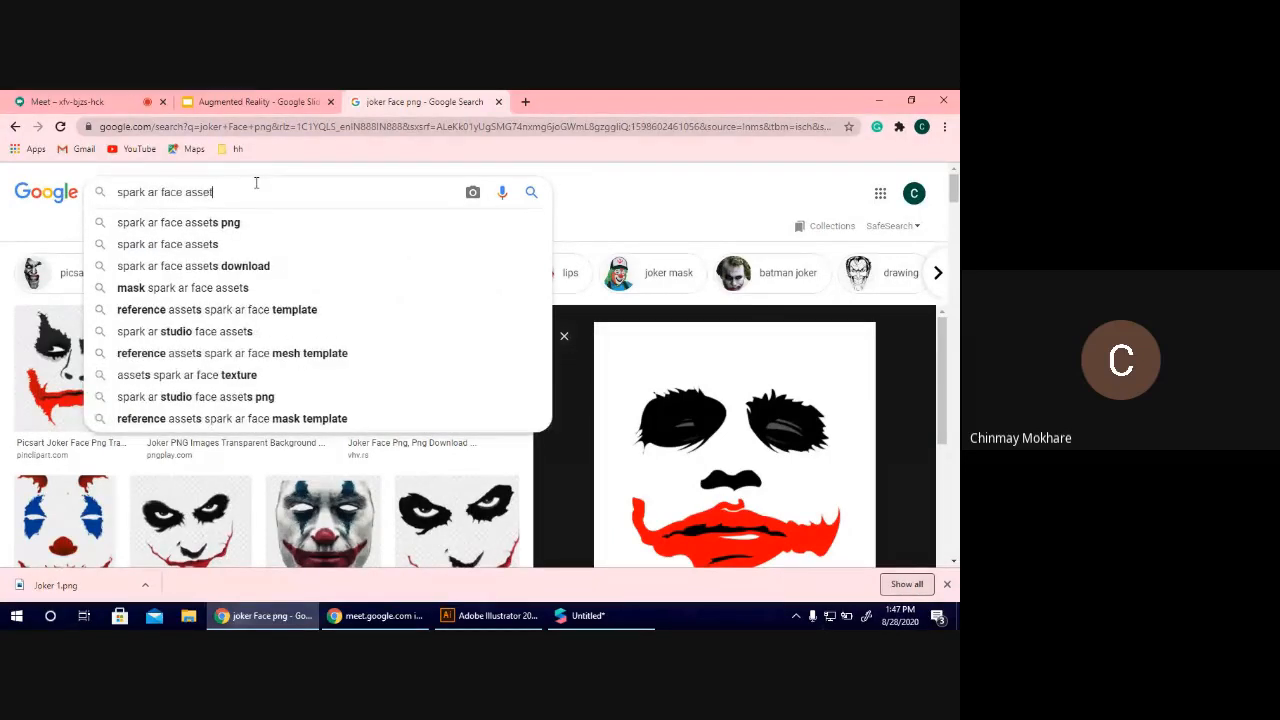
key("Return")
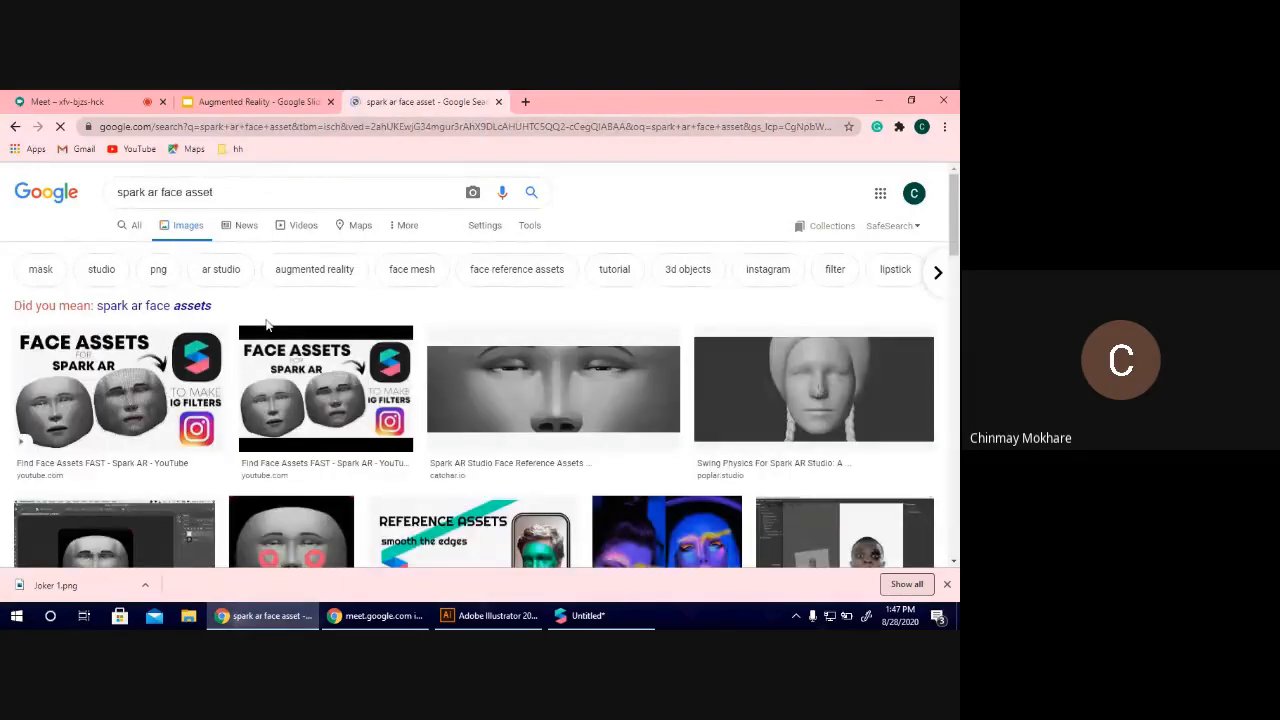
Look through the face asset image results and preview the Catchar Spark AR Studio Face Reference Assets image.
scroll(314, 325, "down", 3)
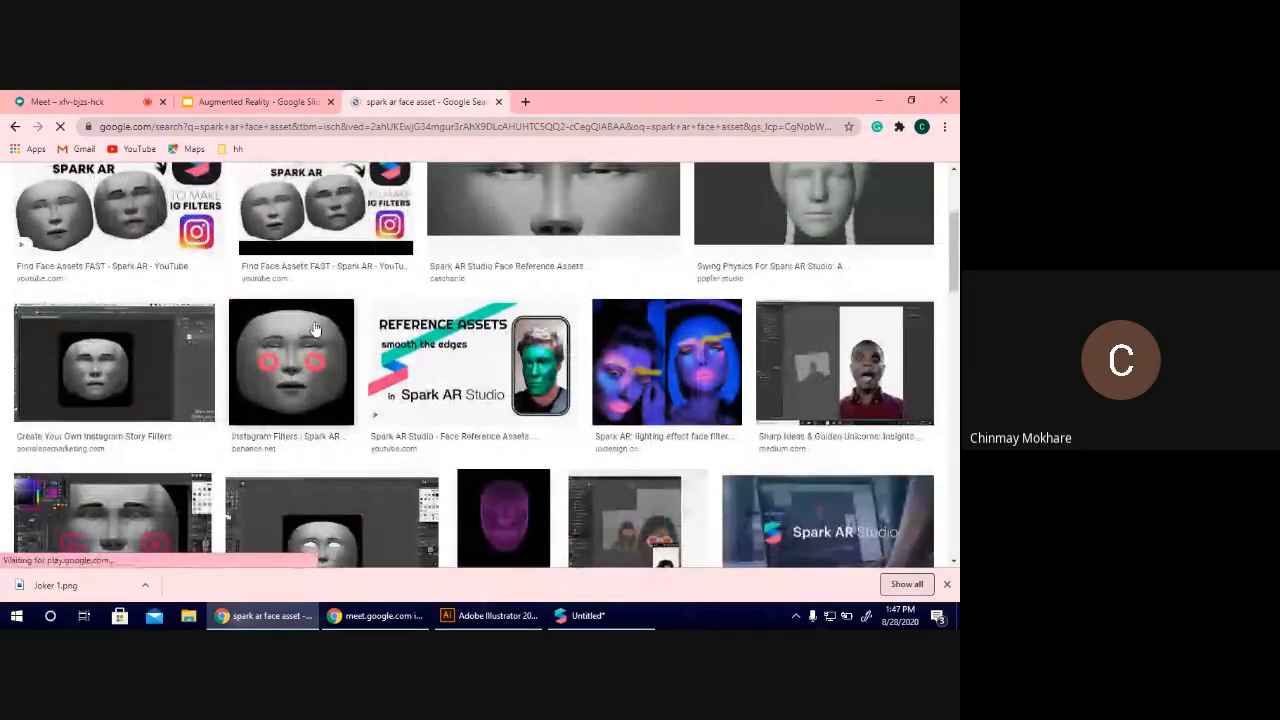
scroll(330, 350, "down", 1)
scroll(353, 383, "down", 3)
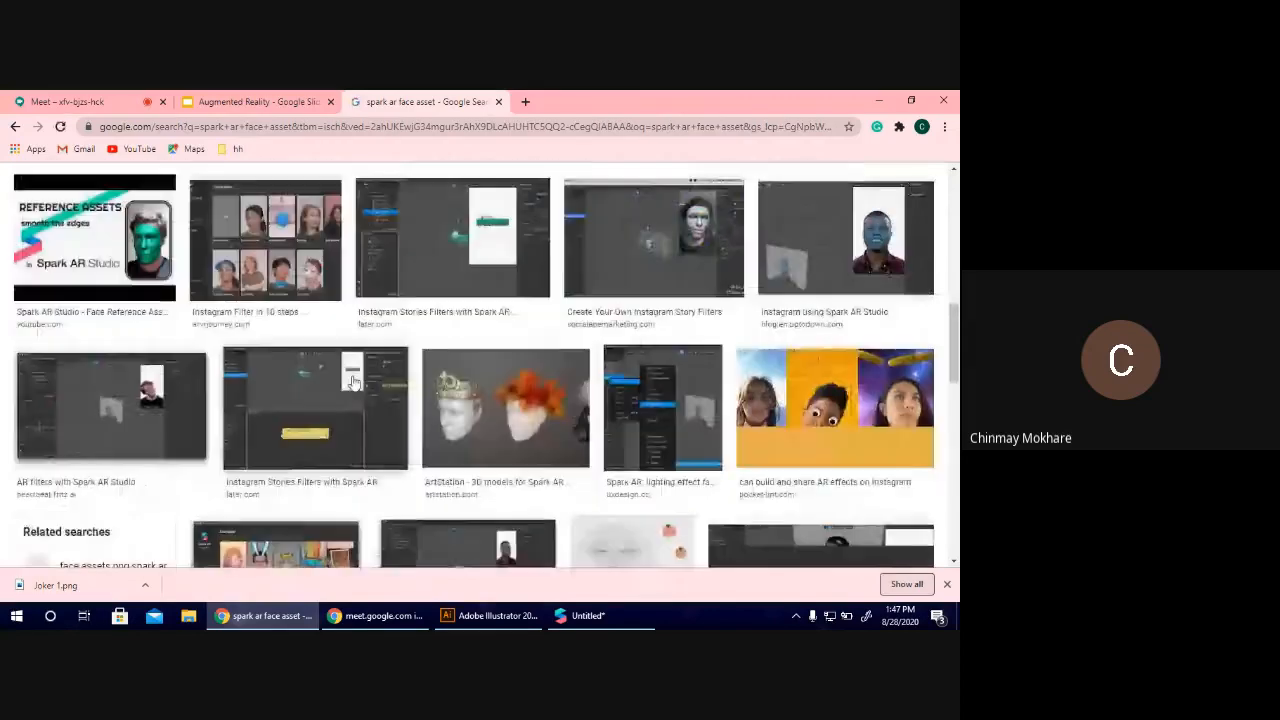
scroll(353, 383, "down", 3)
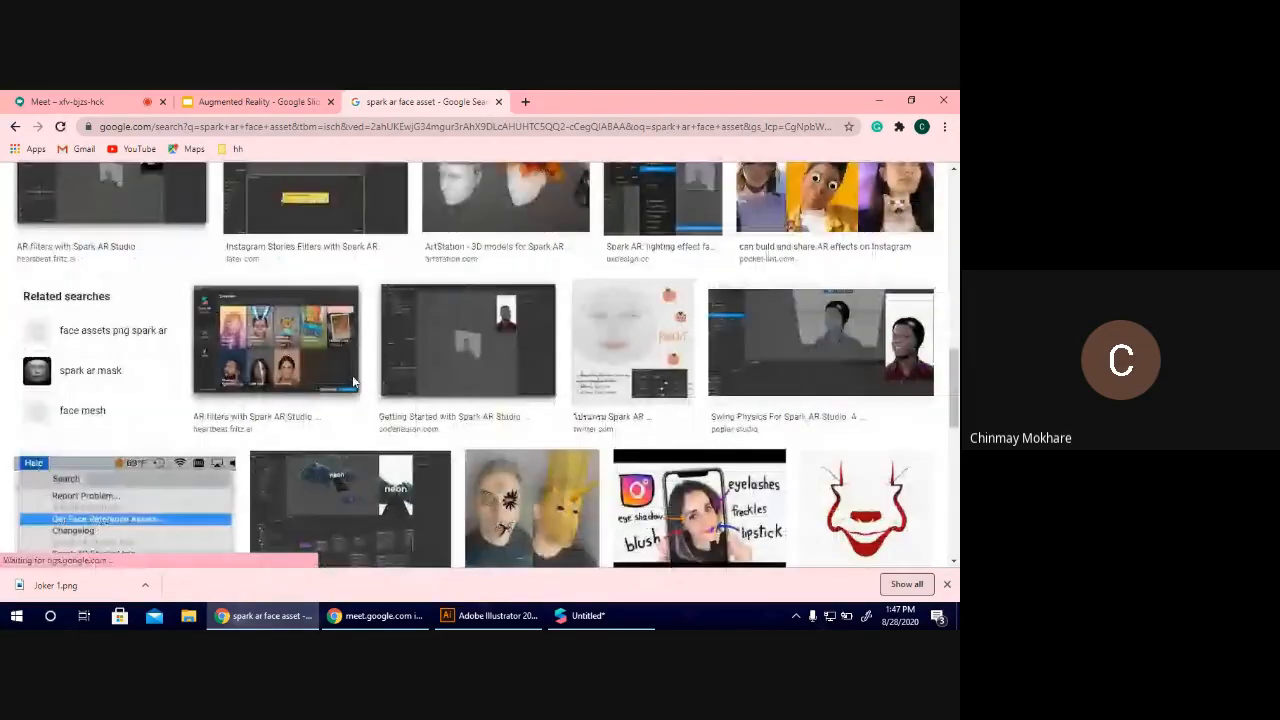
scroll(353, 383, "down", 5)
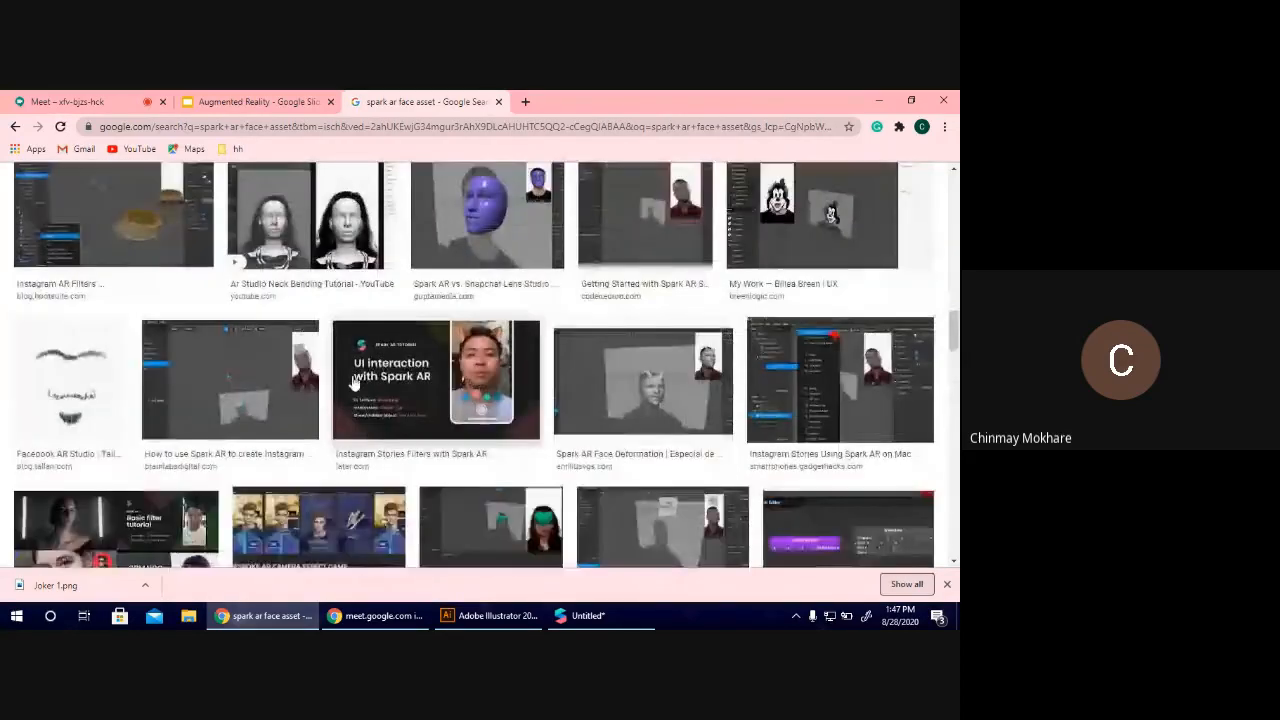
scroll(353, 383, "up", 14)
left_click(640, 405)
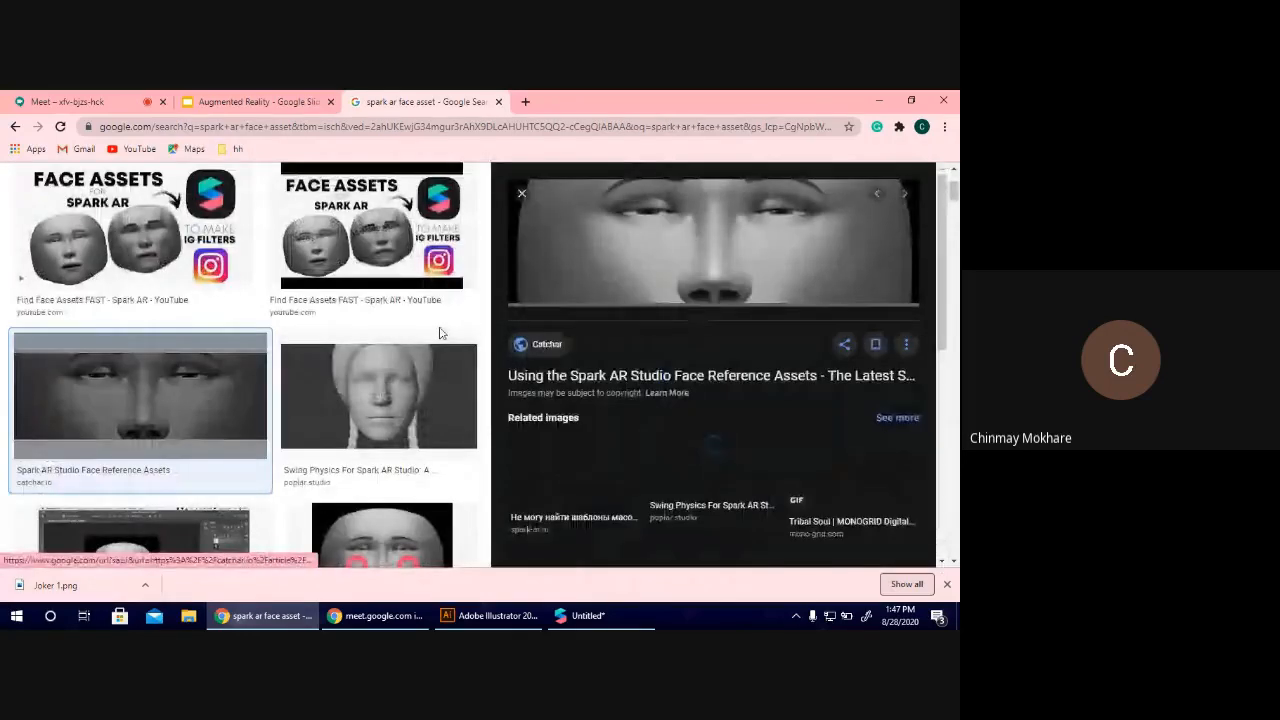
Open the seo.belstu.by face template from the related images and save it to Downloads as "images (1).jpg".
scroll(397, 414, "down", 2)
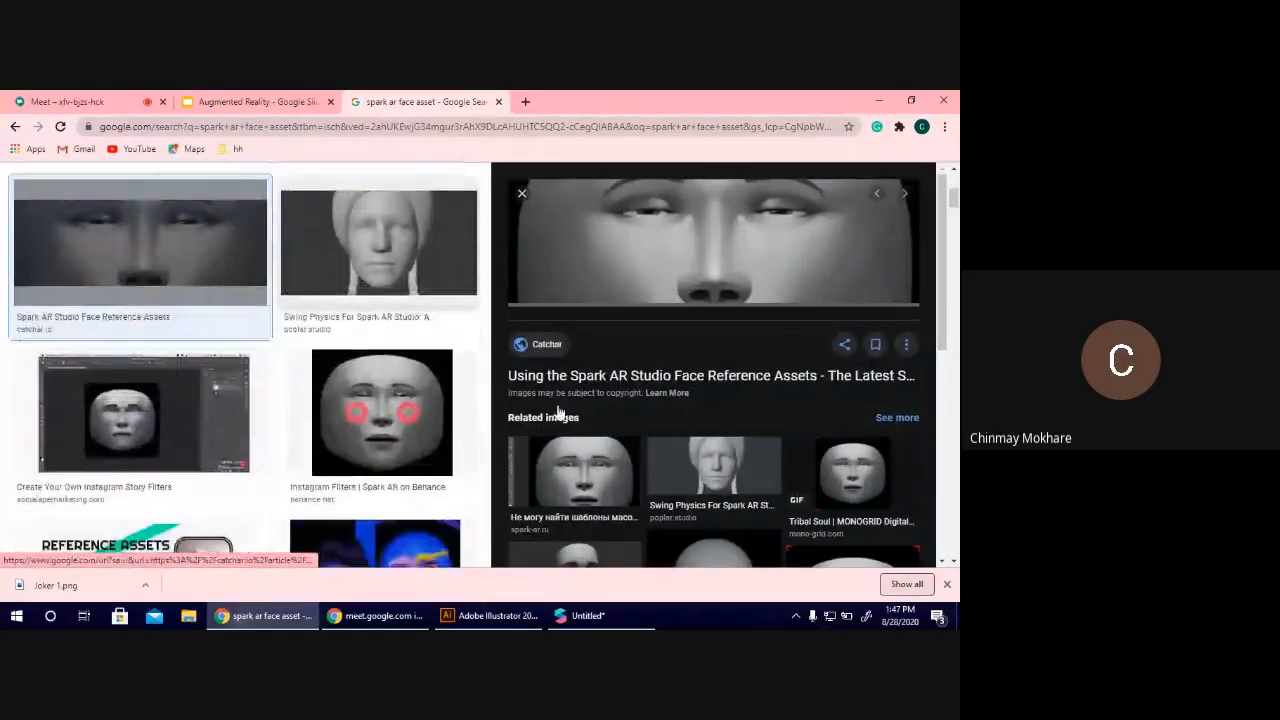
scroll(775, 435, "down", 5)
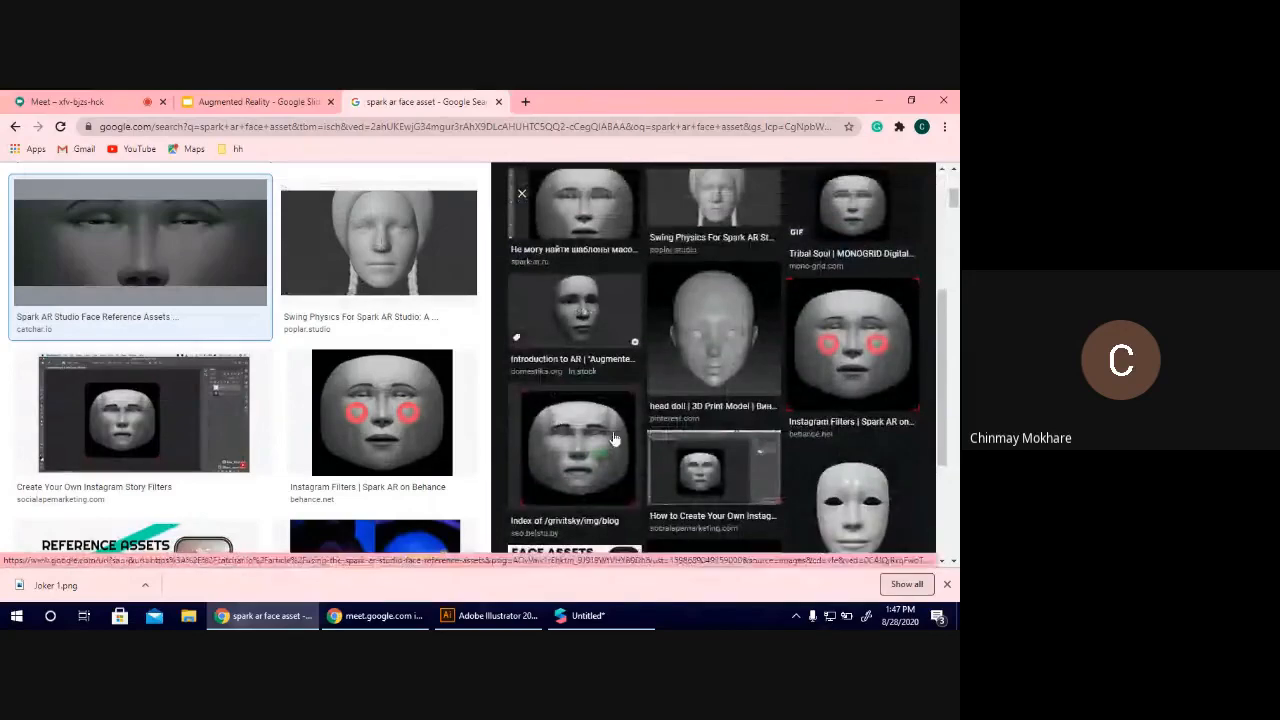
scroll(605, 439, "up", 3)
scroll(597, 440, "down", 2)
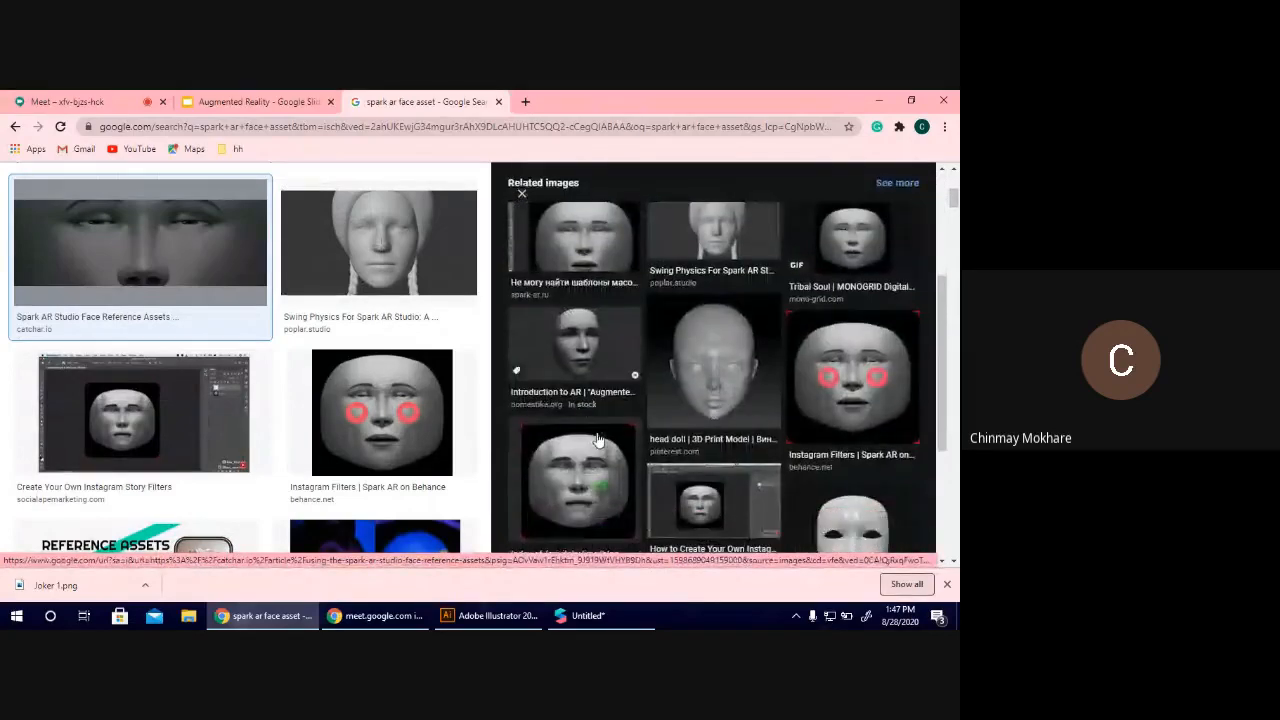
left_click(597, 440)
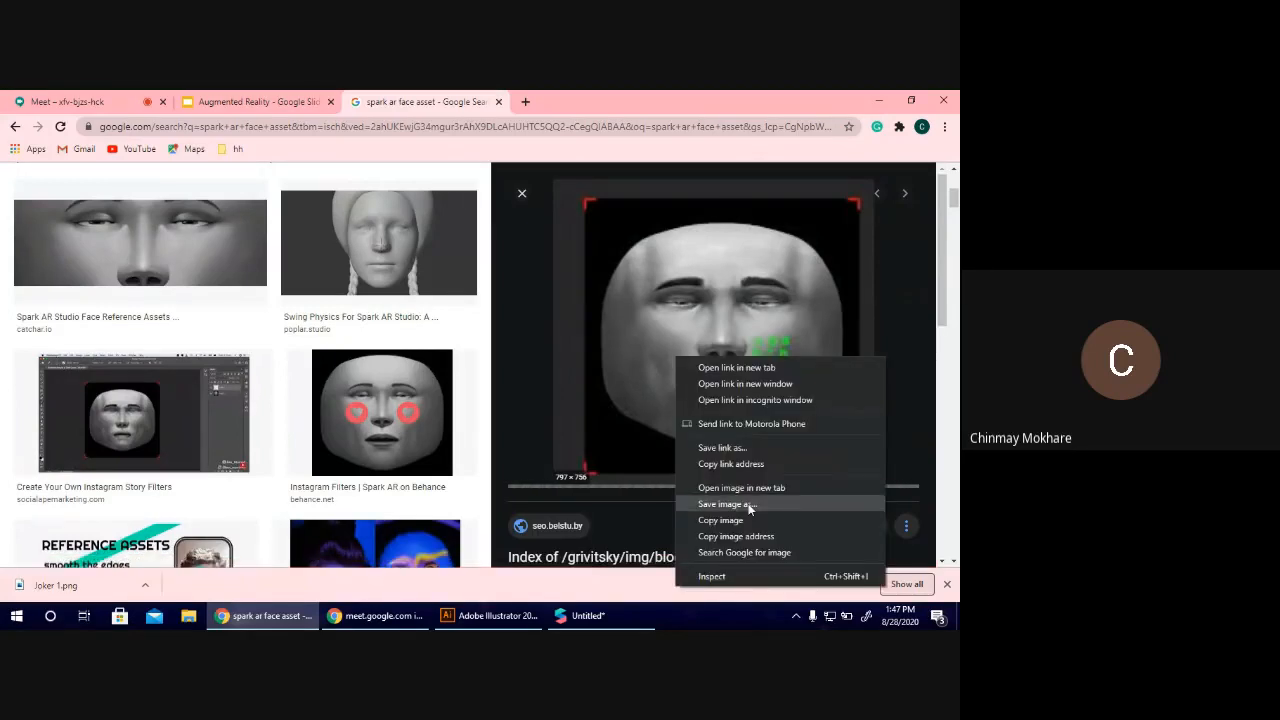
left_click(748, 503)
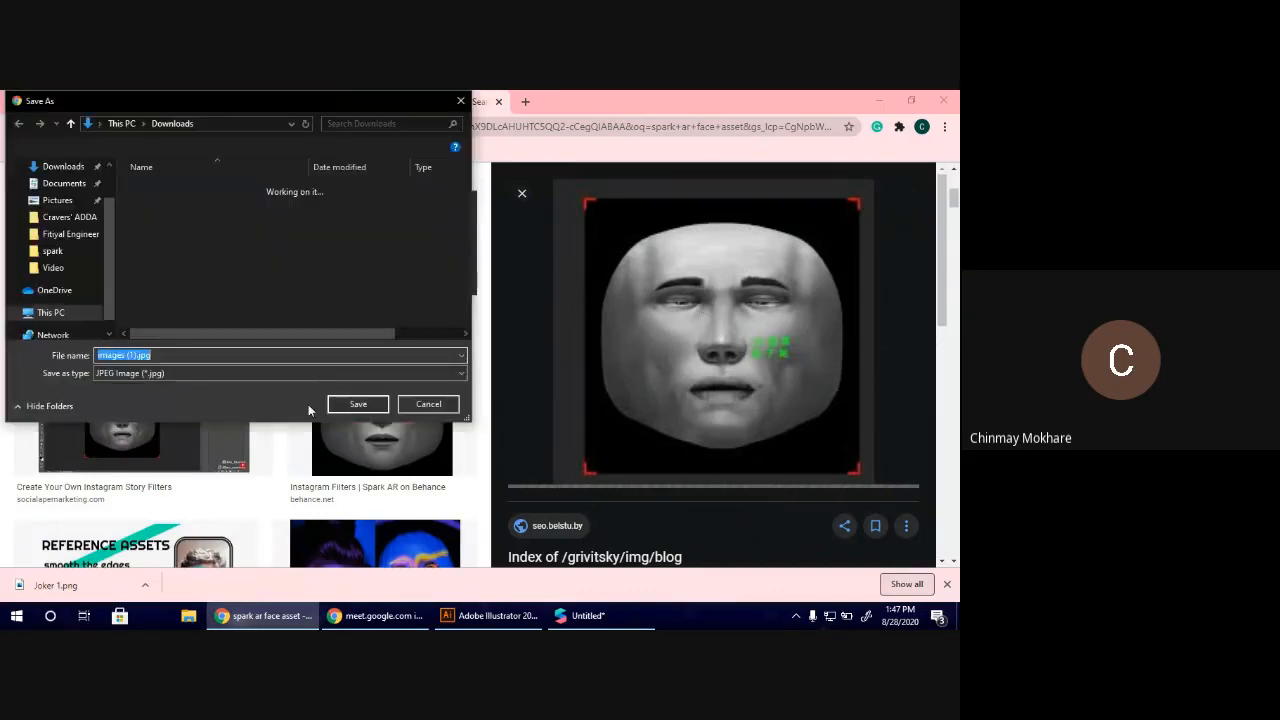
left_click(357, 404)
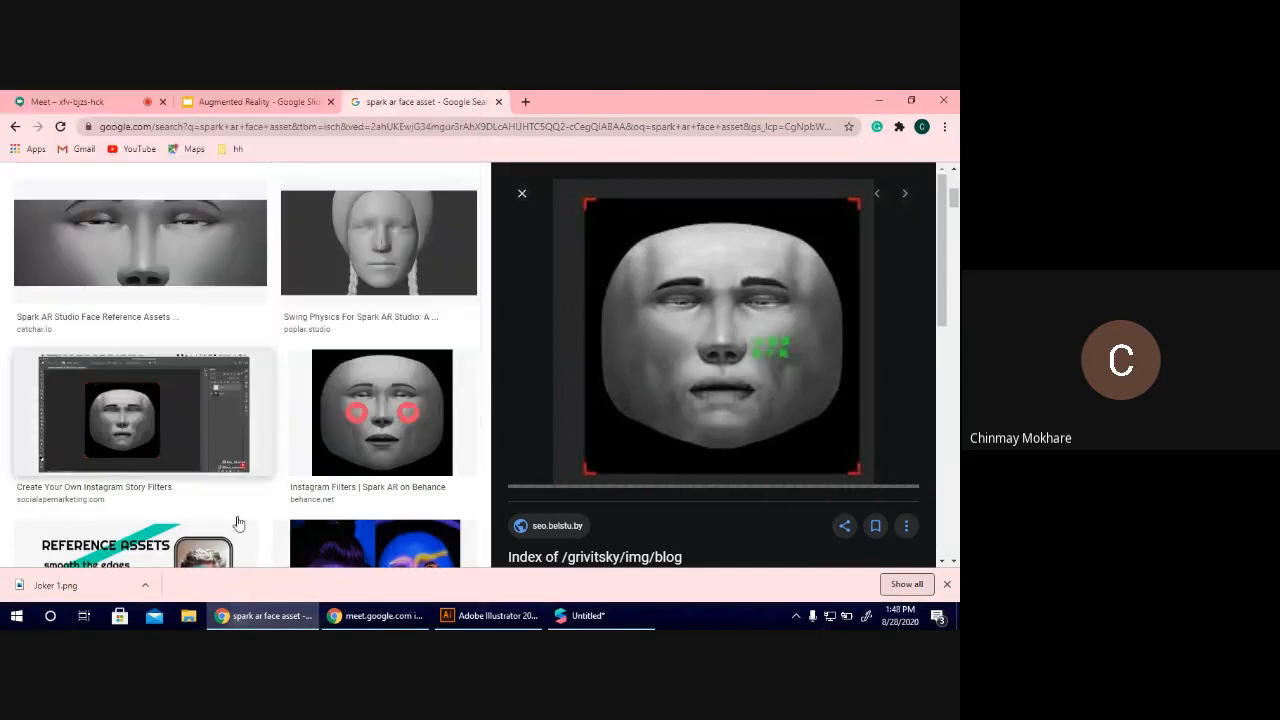
Show the downloaded images (1).jpg in its folder and open it with Adobe Illustrator 2019.
left_click(147, 589)
left_click(169, 538)
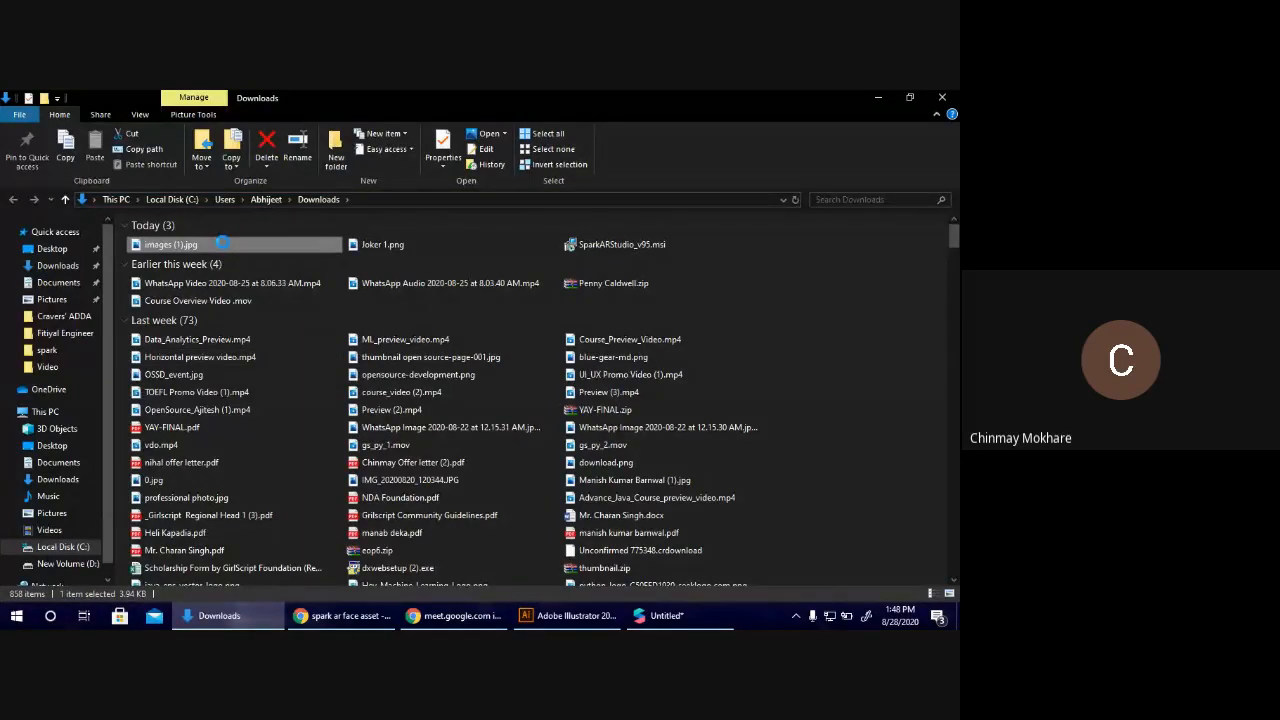
right_click(222, 243)
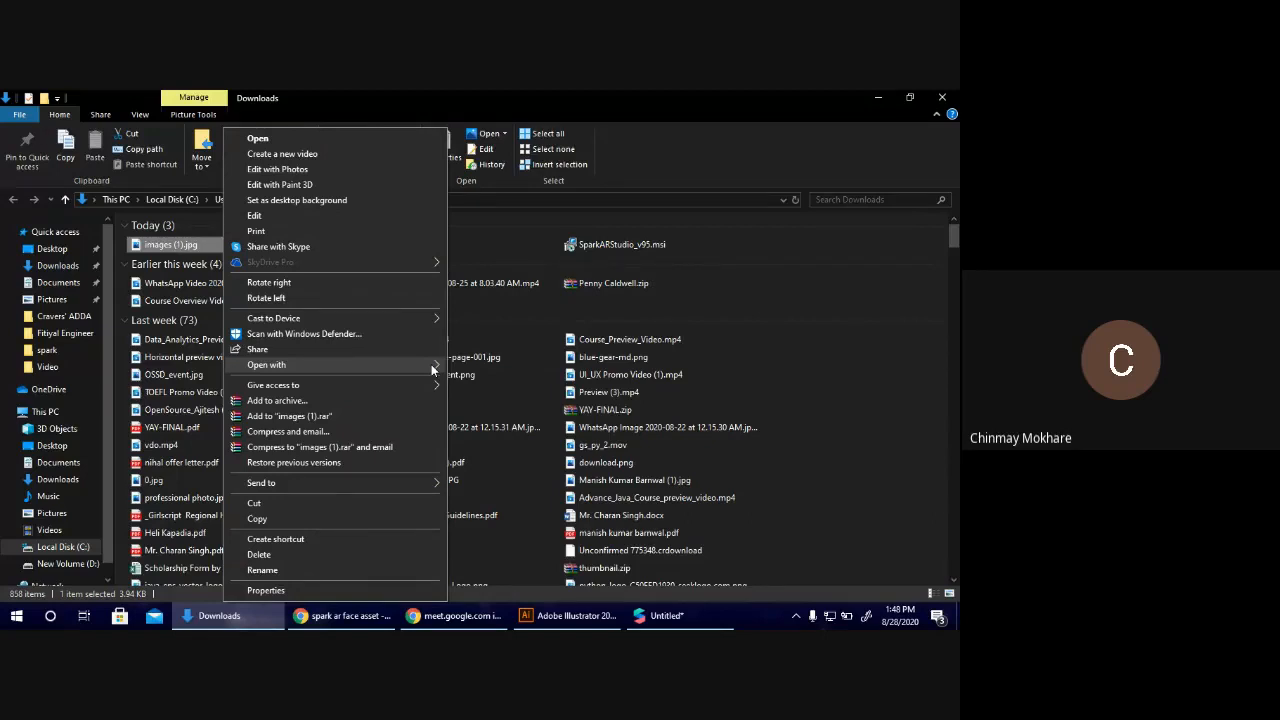
mouse_move(431, 364)
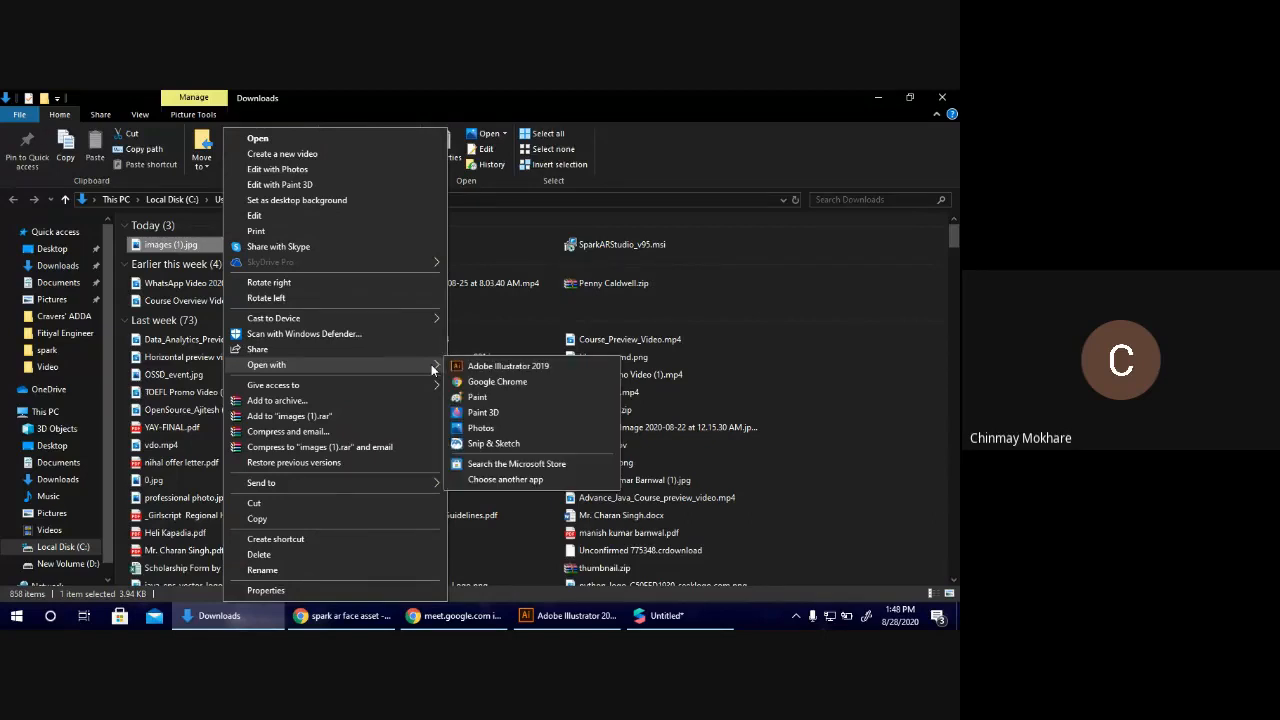
left_click(484, 368)
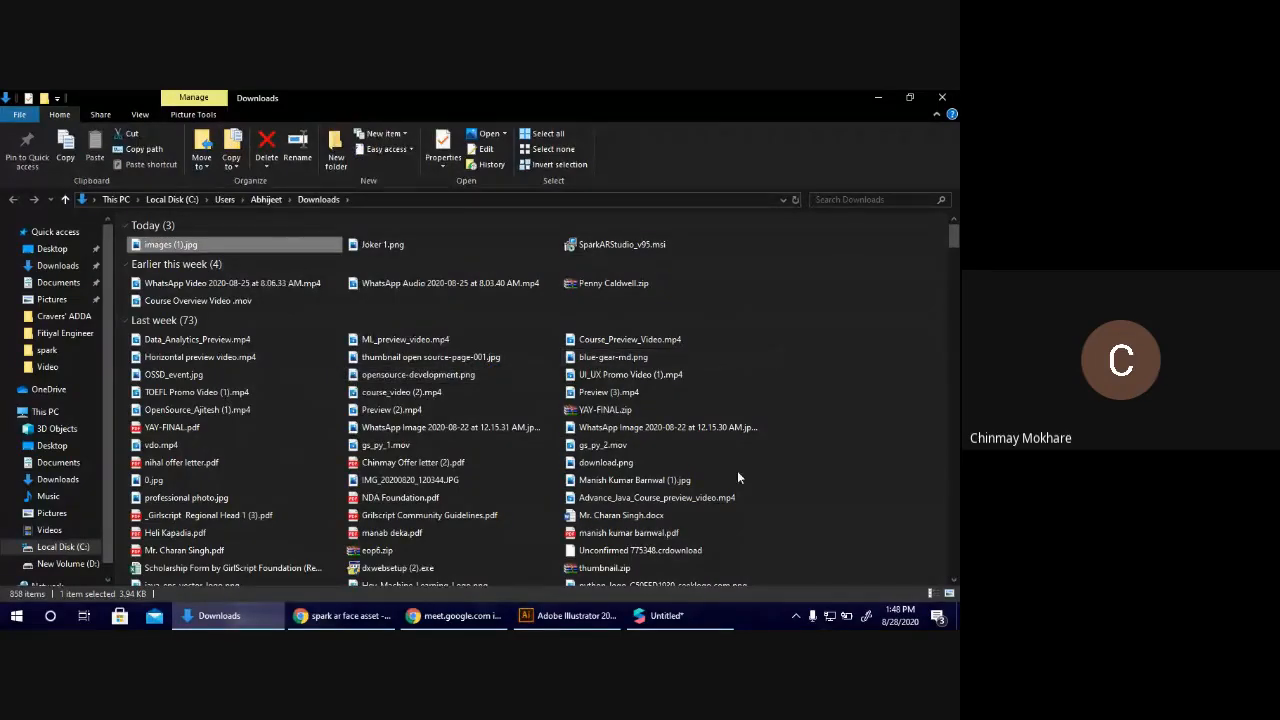
Switch back to Spark AR Studio and enlarge the Google Pixel 2 preview of the joker face.
left_click(667, 615)
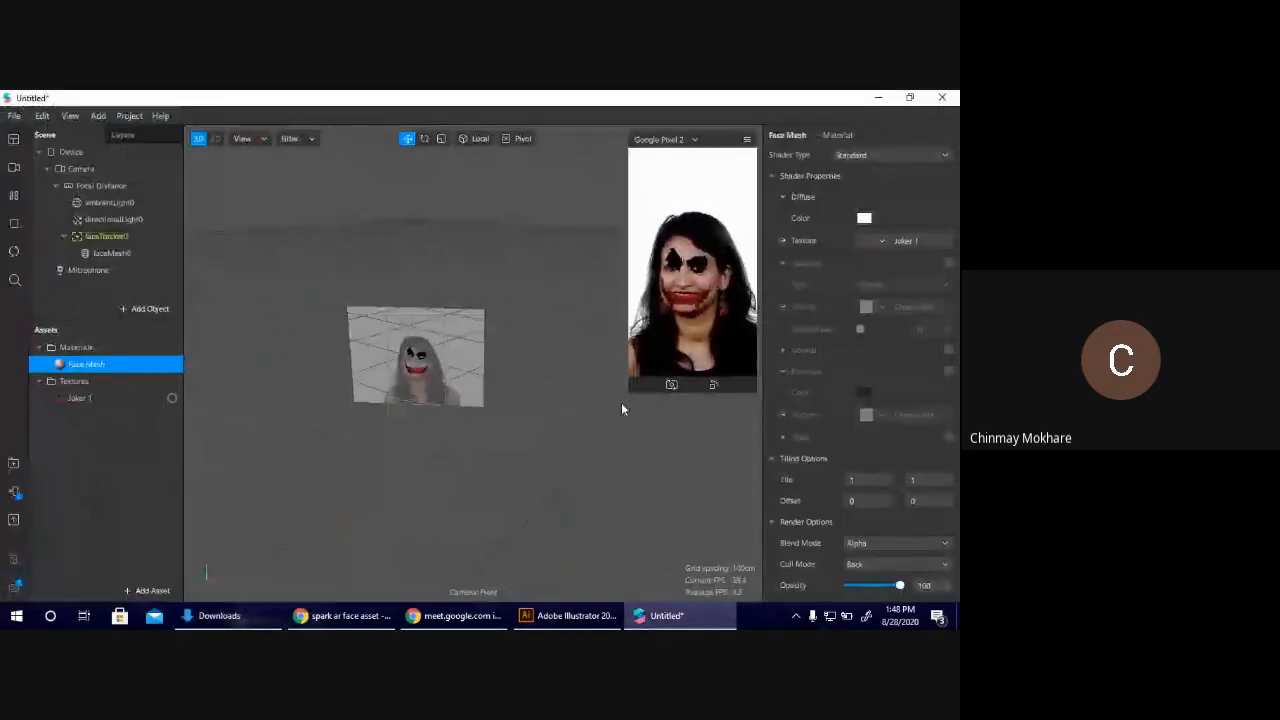
left_click_drag(627, 393, 588, 463)
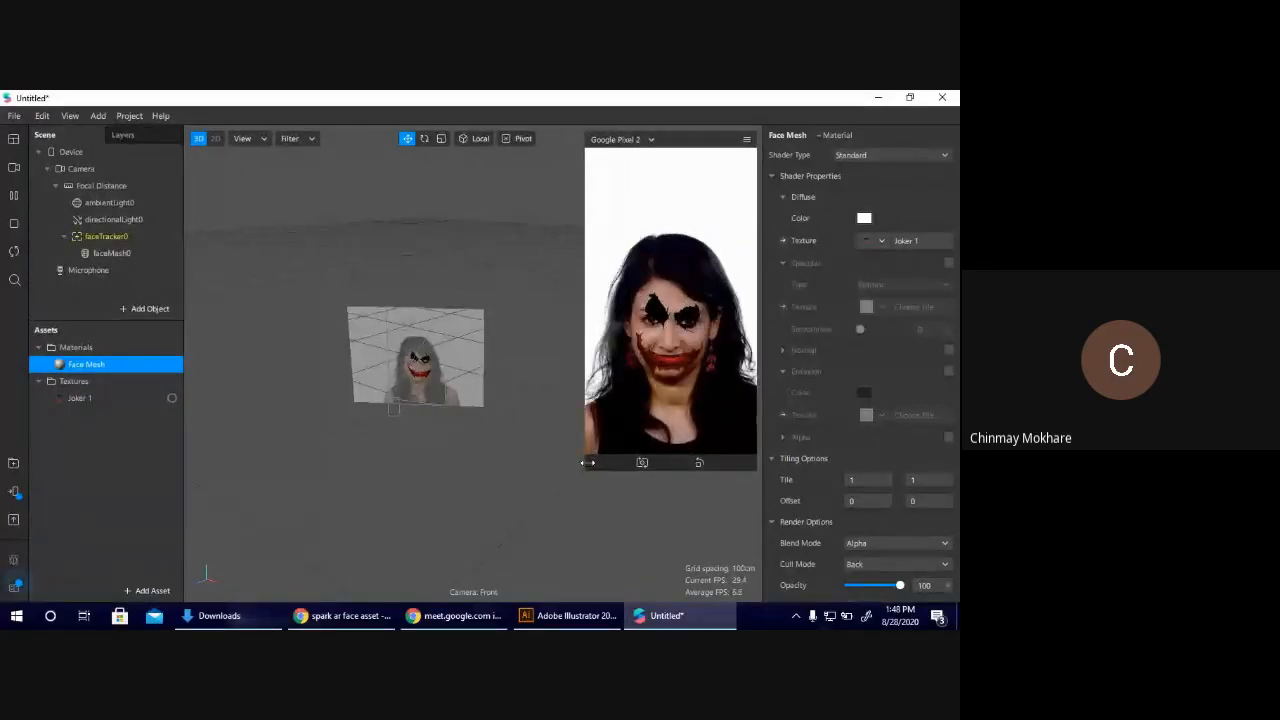
Check Illustrator's loading, return to Spark AR Studio and open the list of objects that can be added to the scene.
left_click(568, 616)
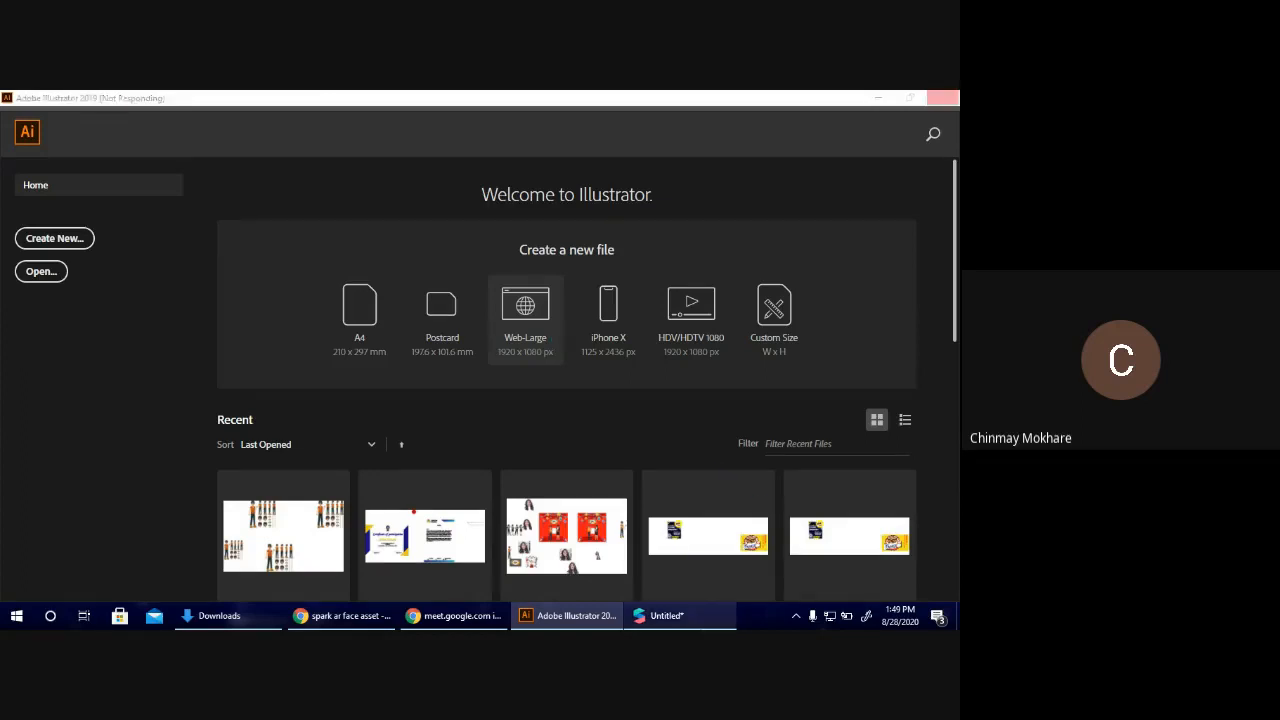
left_click(667, 615)
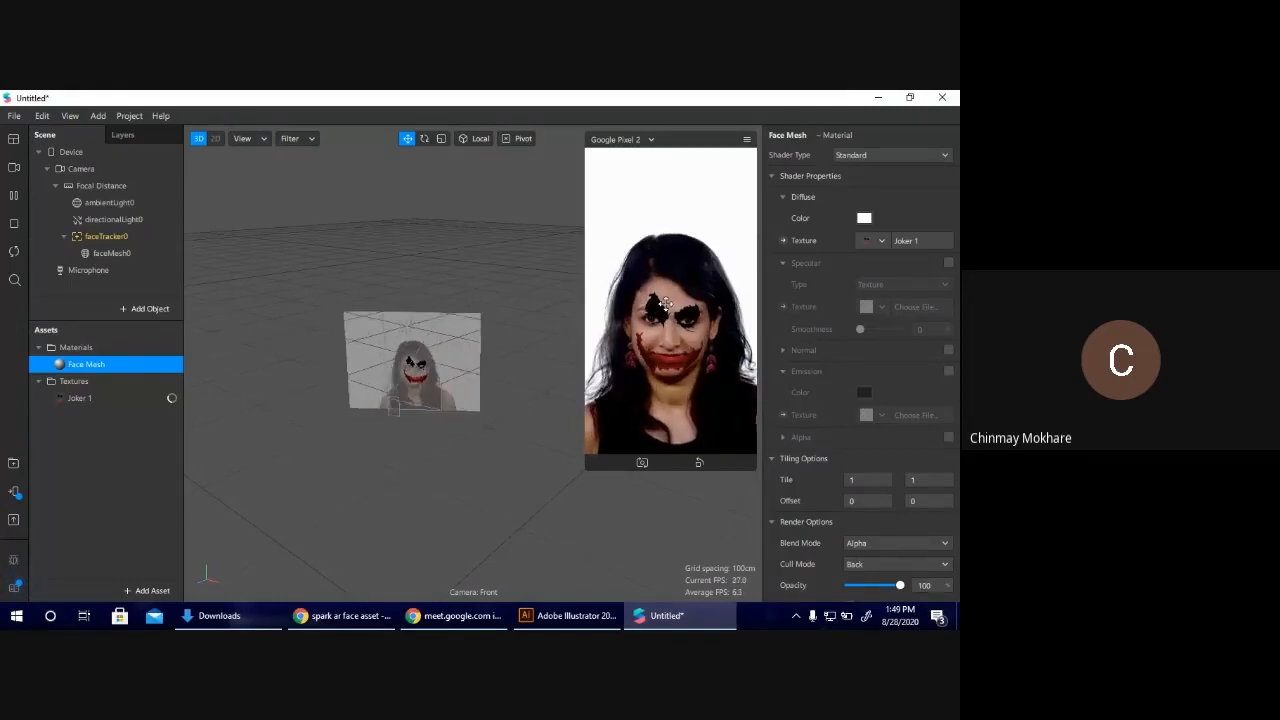
left_click(151, 309)
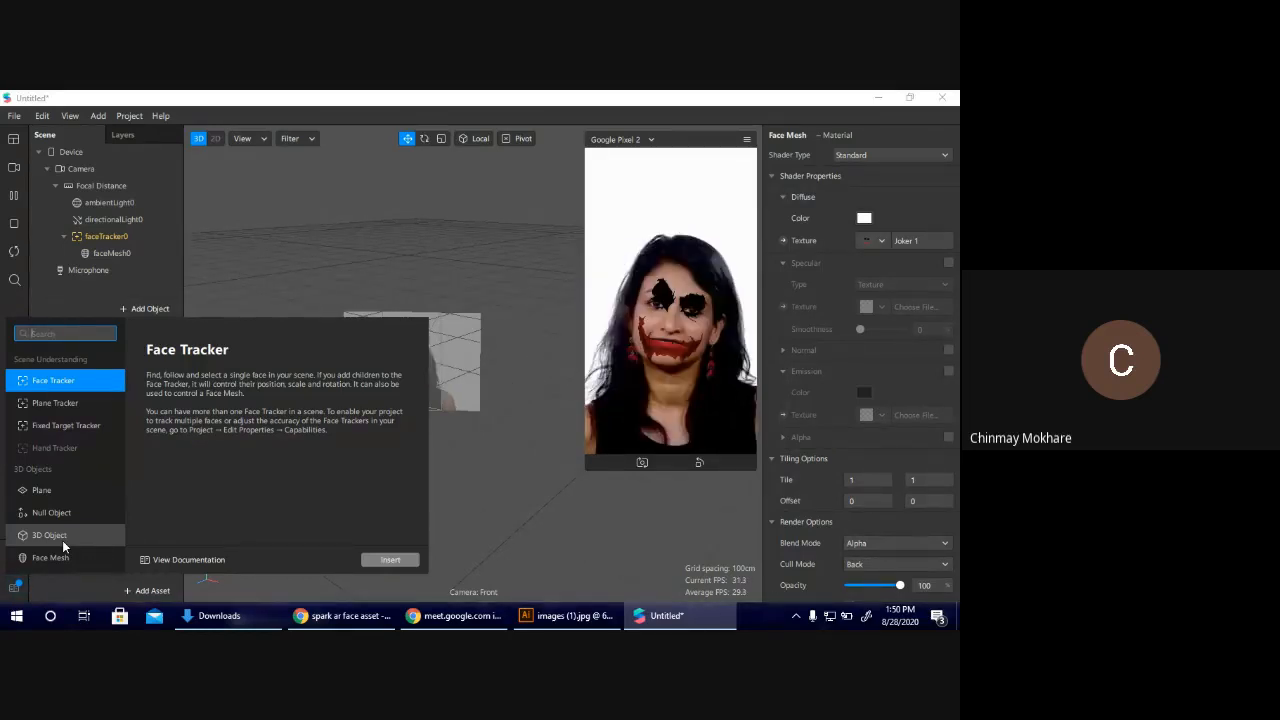
Switch to Illustrator and move the face template image to the artboard's upper-left corner, its red corner marks inside the artboard.
left_click(567, 616)
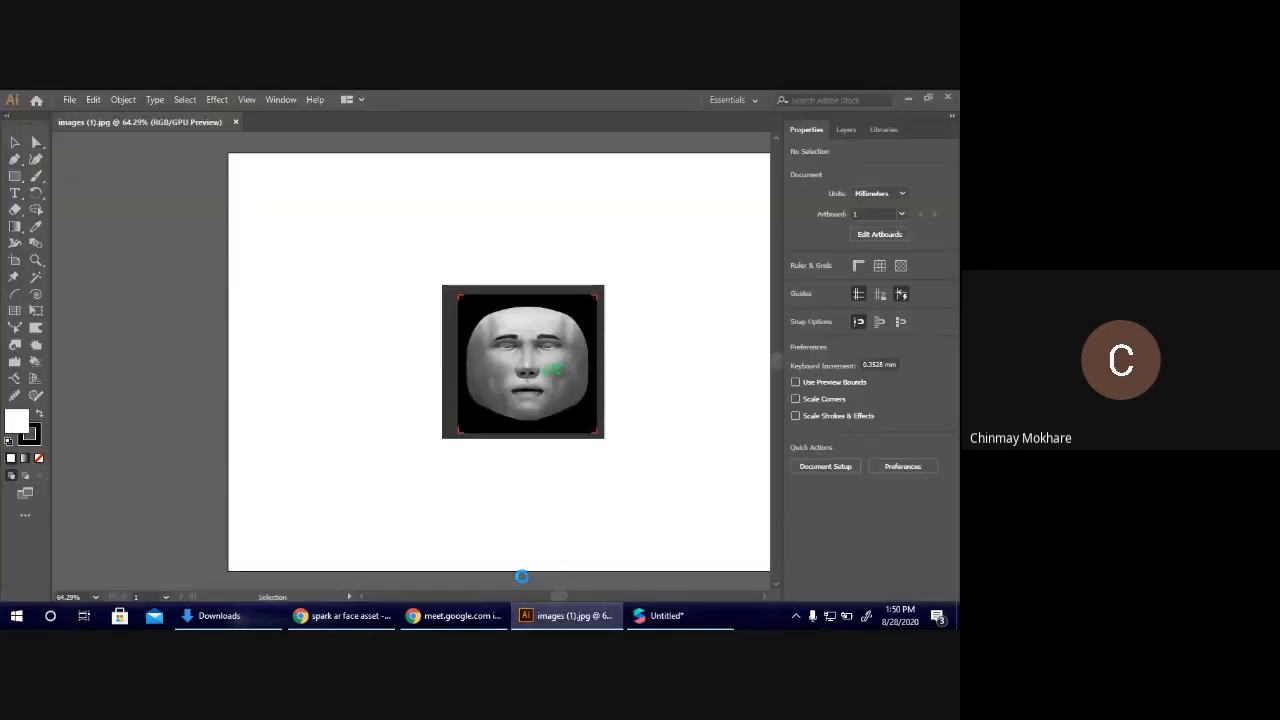
left_click_drag(560, 597, 566, 598)
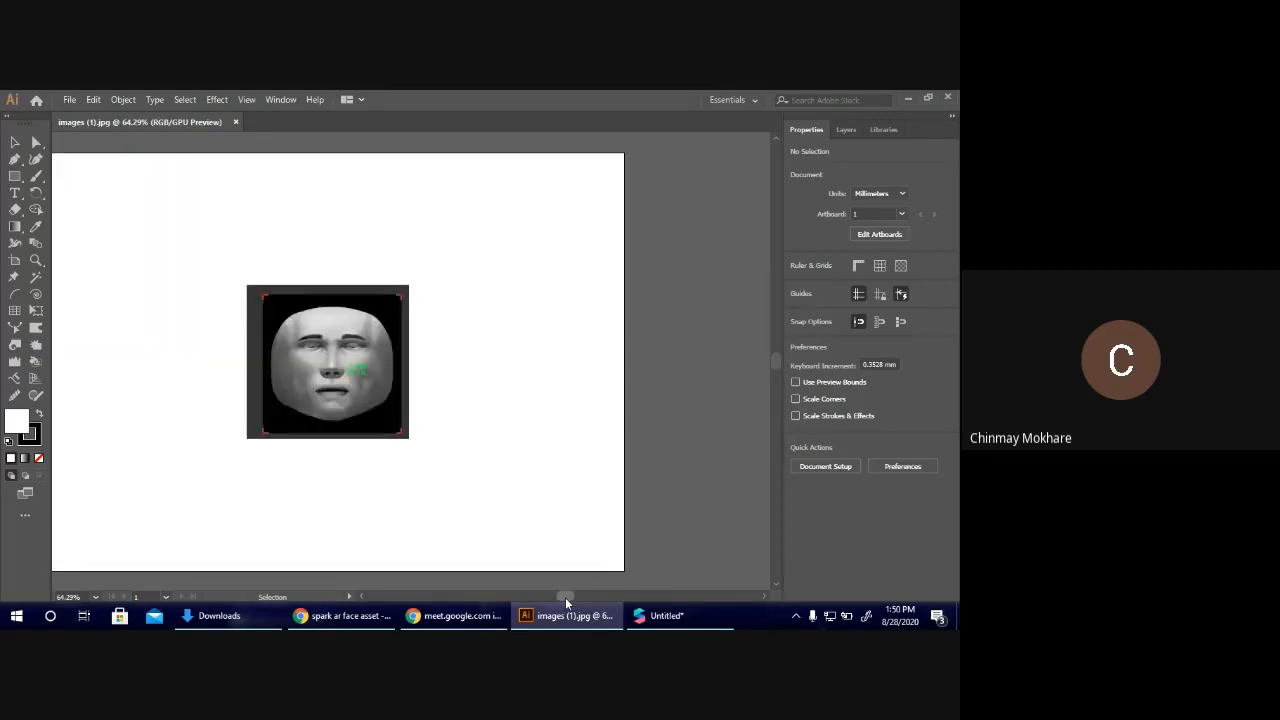
left_click_drag(565, 597, 563, 596)
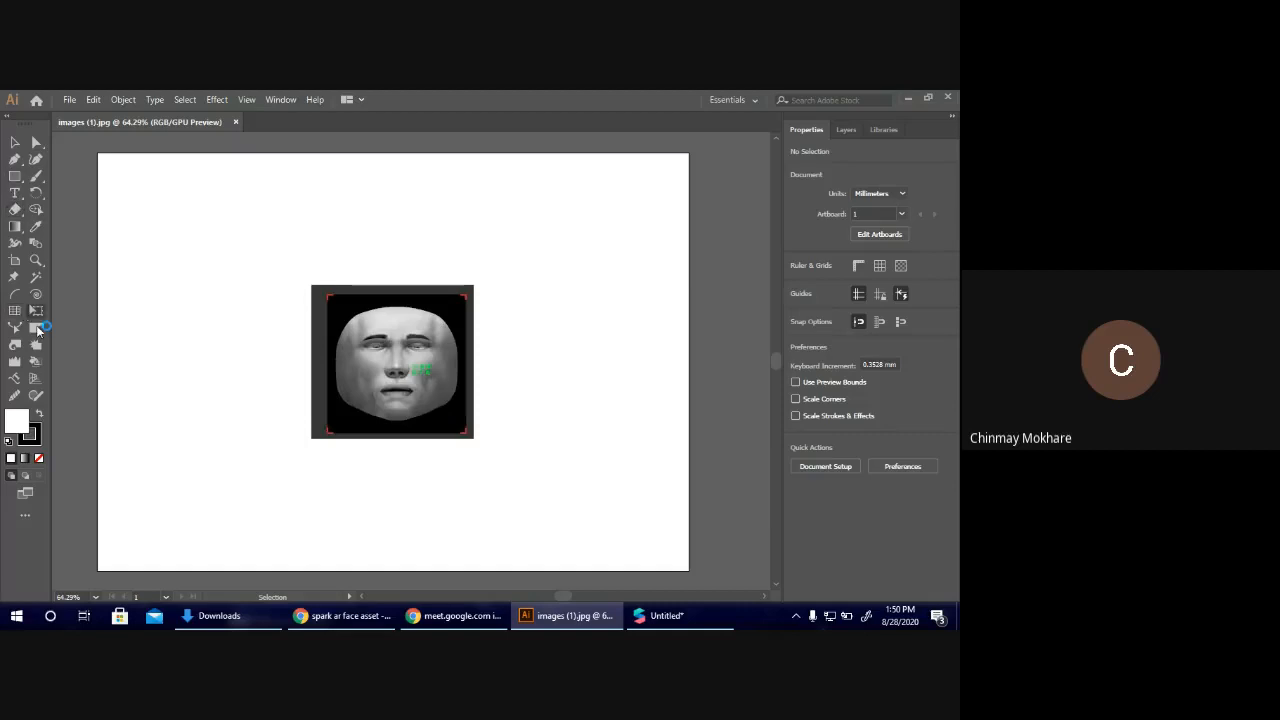
left_click(14, 262)
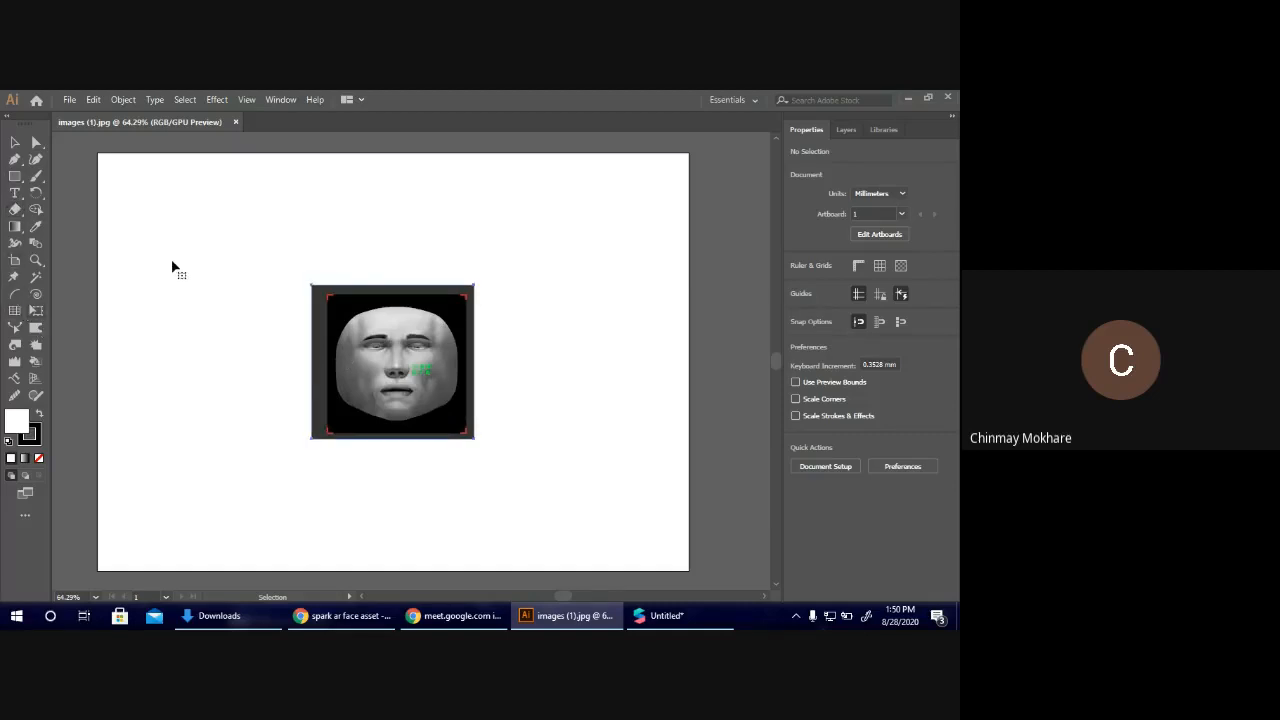
left_click(362, 356)
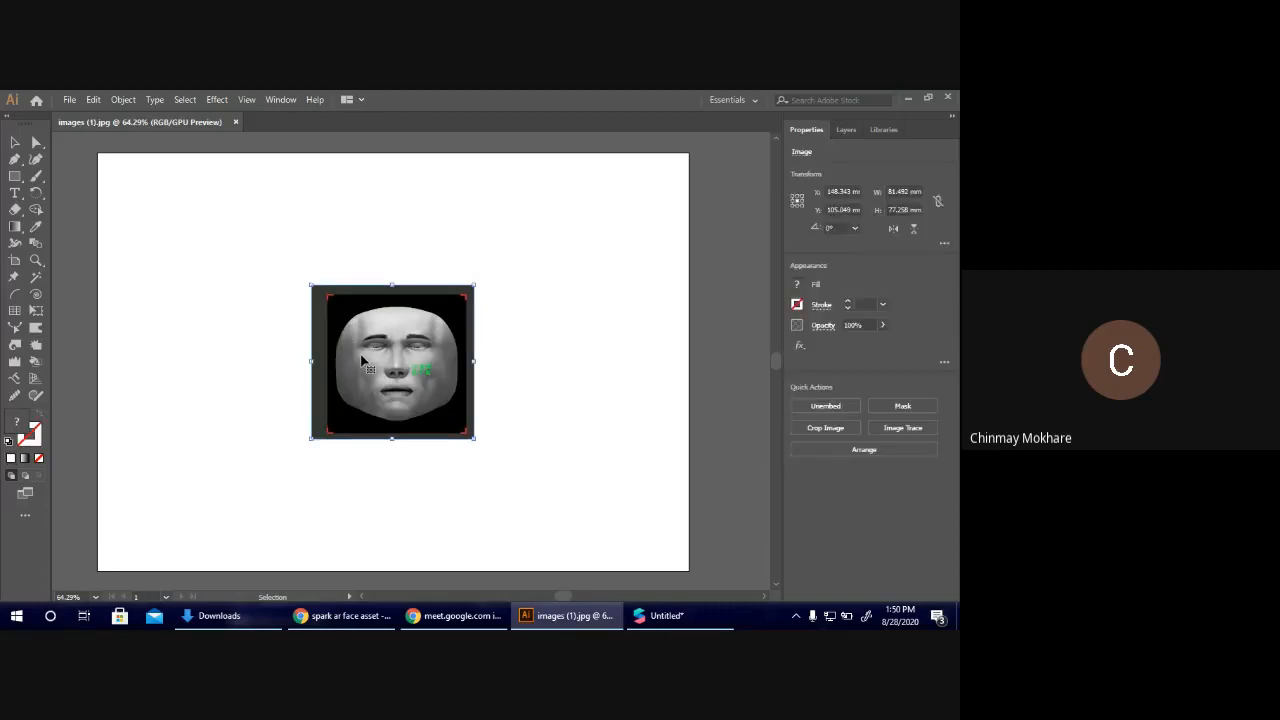
key("Left")
key("Left")
key("Left")
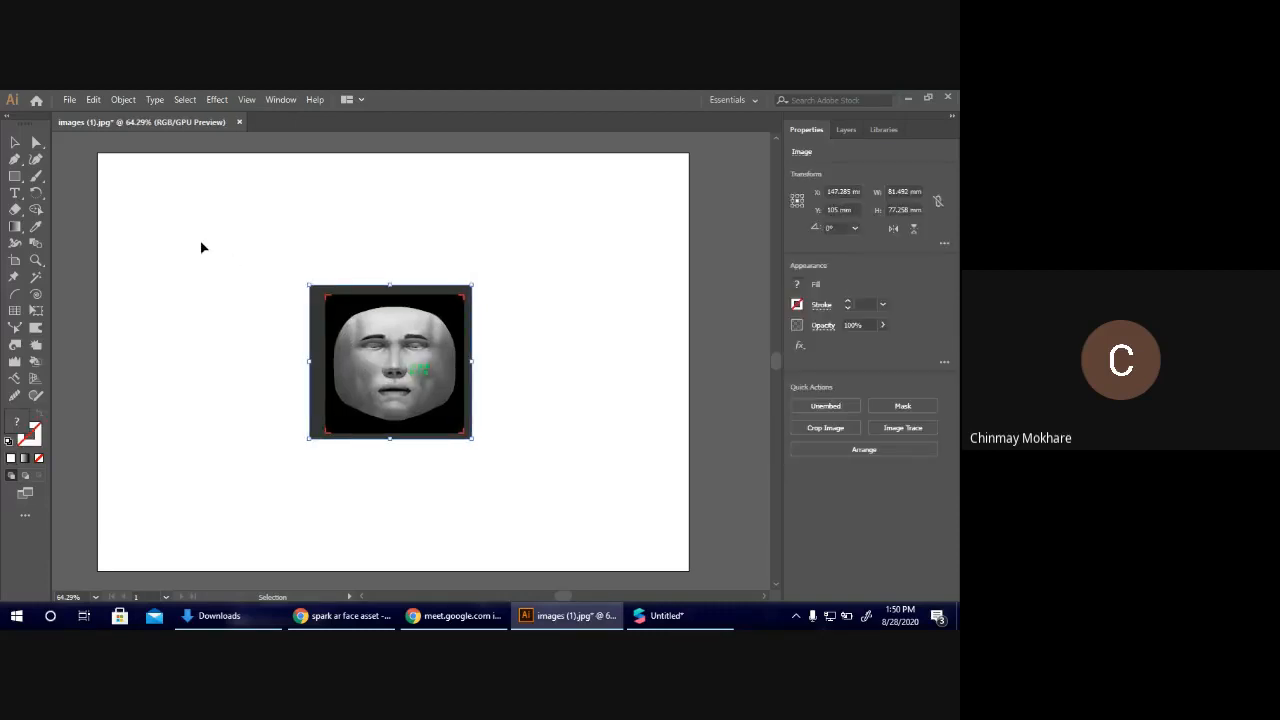
left_click_drag(402, 351, 183, 216)
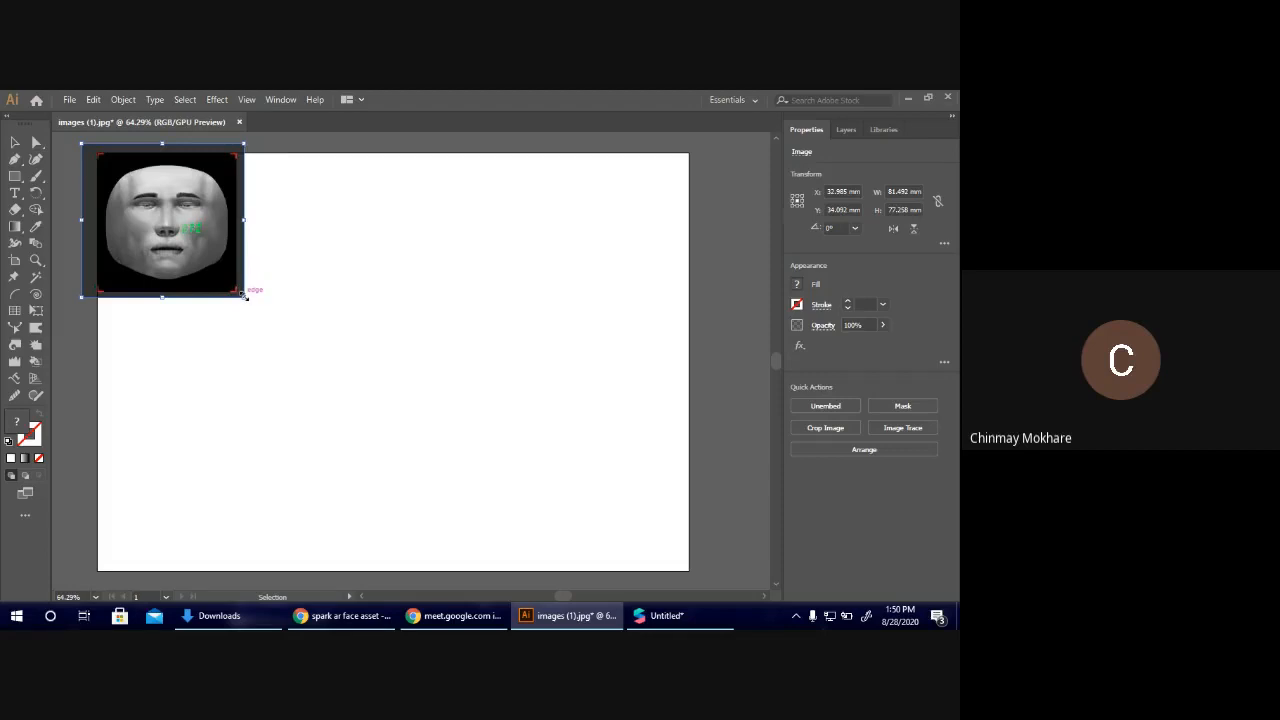
Try scaling the face template image up to the artboard's full height, and undo the scaling.
left_click_drag(243, 295, 551, 557)
scroll(502, 505, "up", 4)
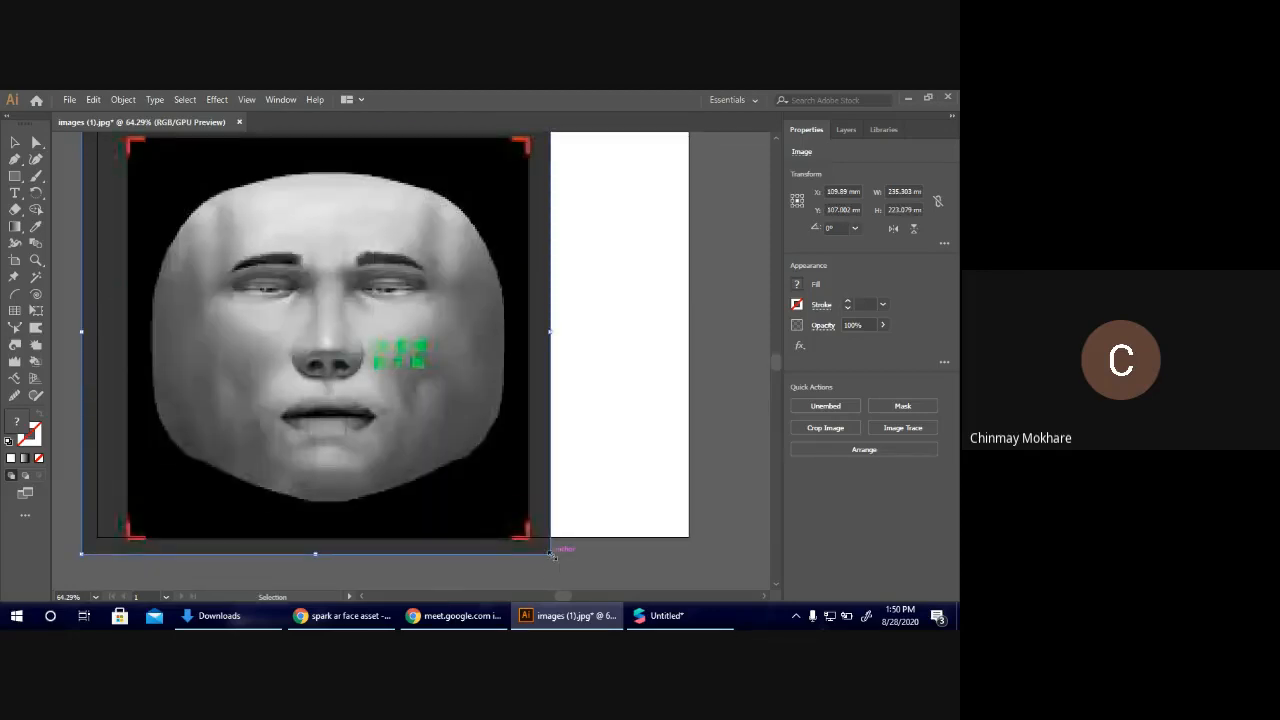
key("ctrl+z")
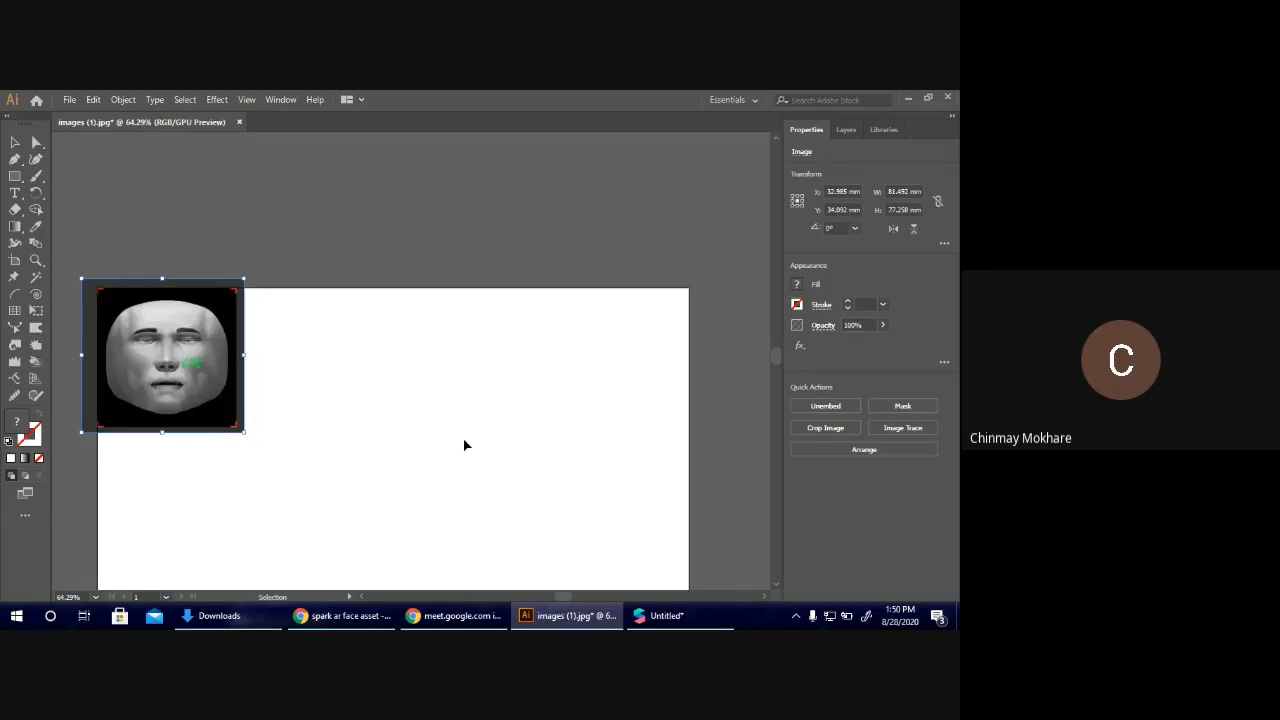
Shrink the artboard to about 69.5 mm wide so it fits the red corner marks of the face template.
key("shift+o")
scroll(549, 473, "down", 3)
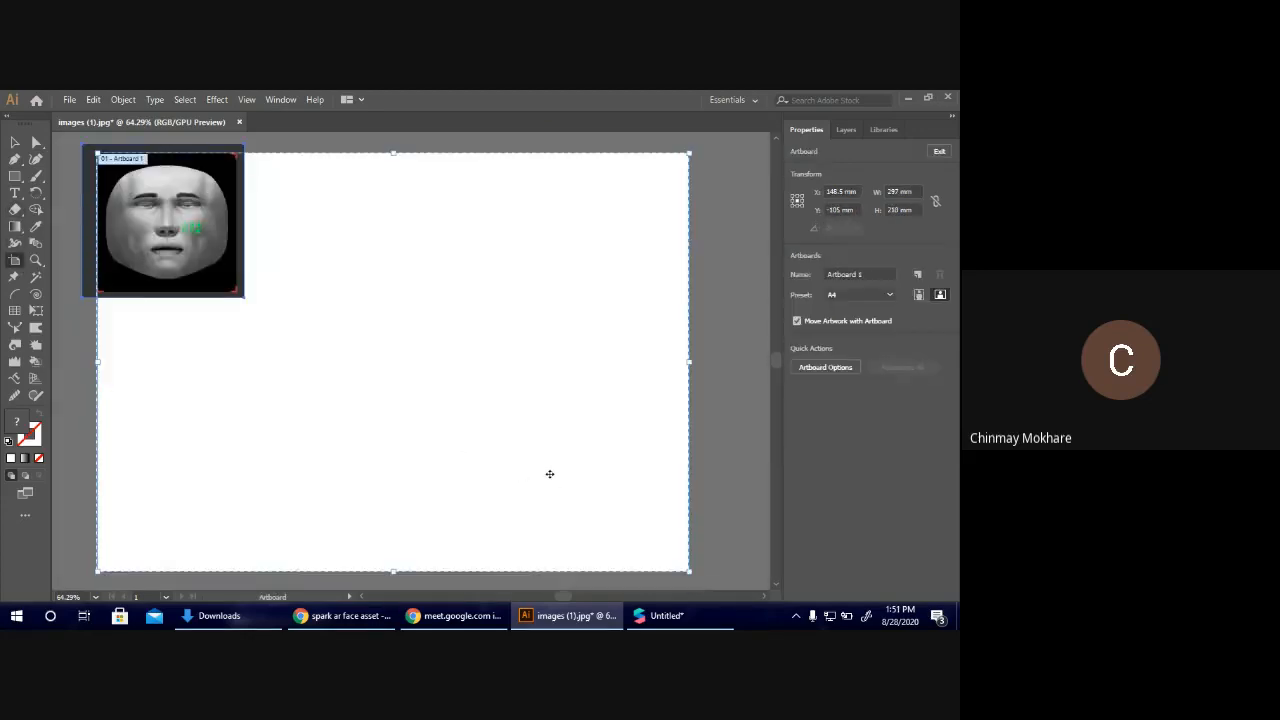
scroll(549, 473, "down", 1)
left_click_drag(688, 519, 236, 242)
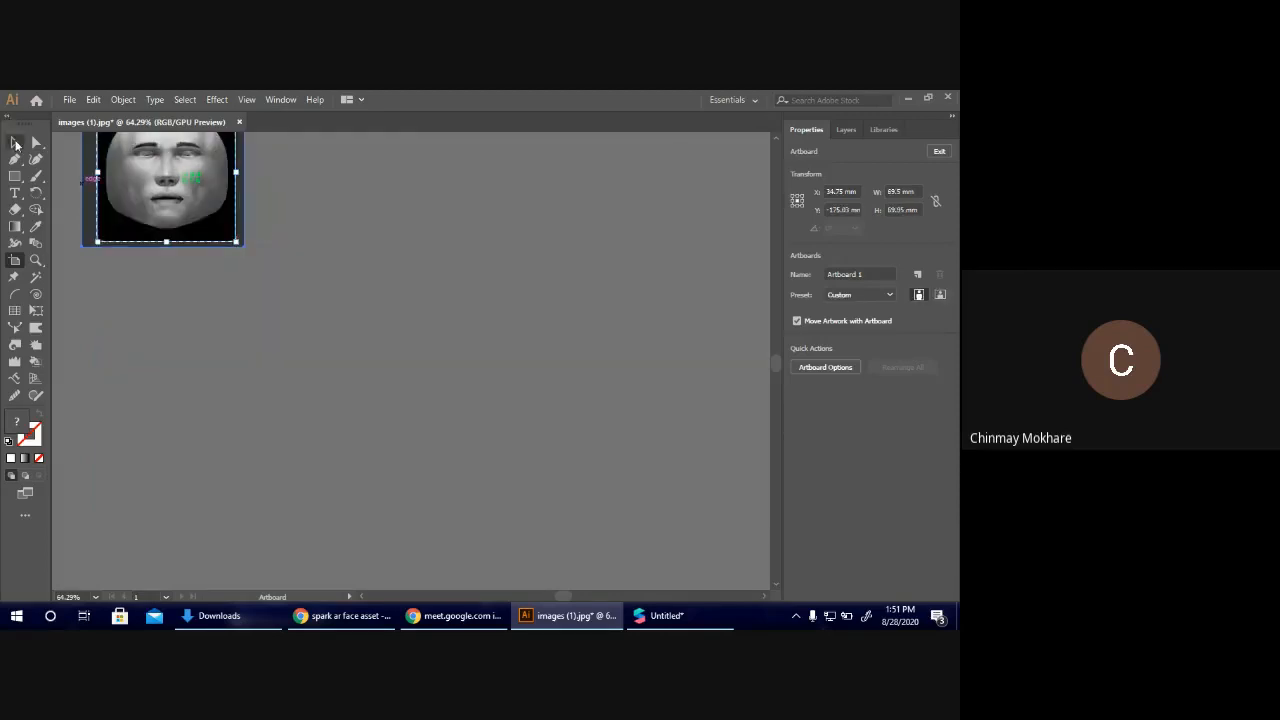
left_click(15, 145)
scroll(130, 294, "left", 1)
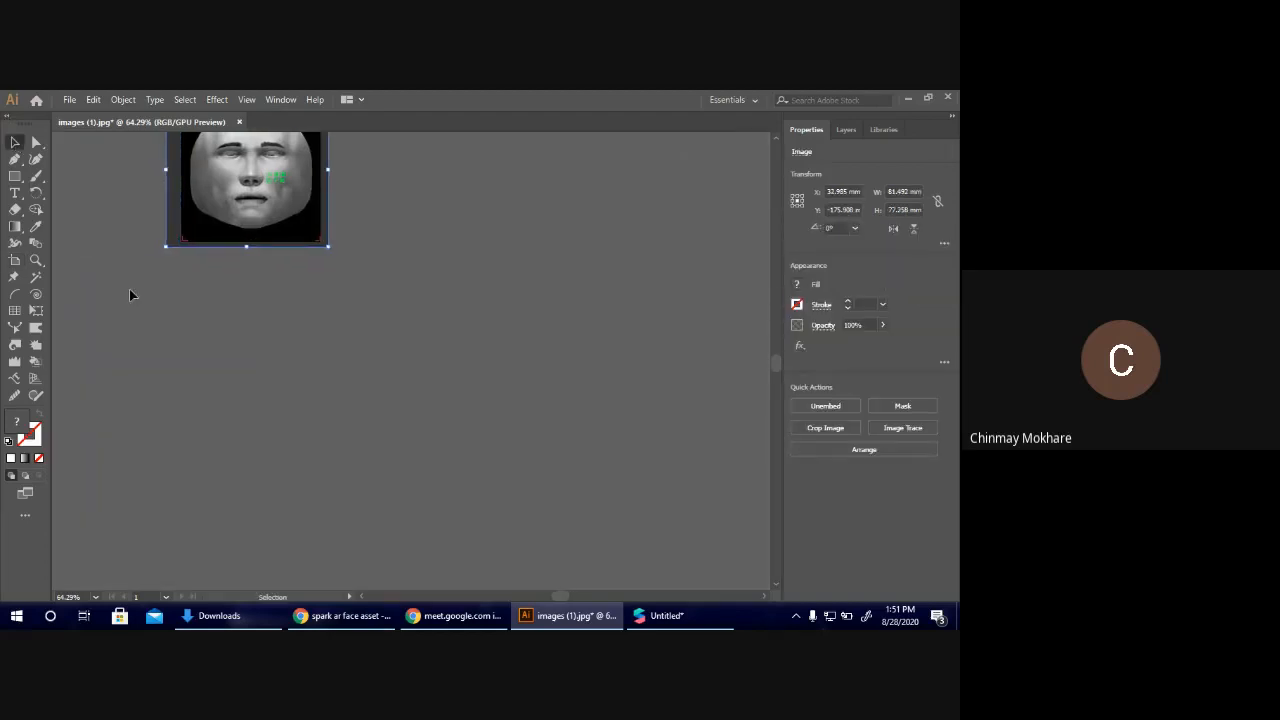
Lock the face template image at 150% zoom, unlock it again and reselect it.
key("ctrl+1")
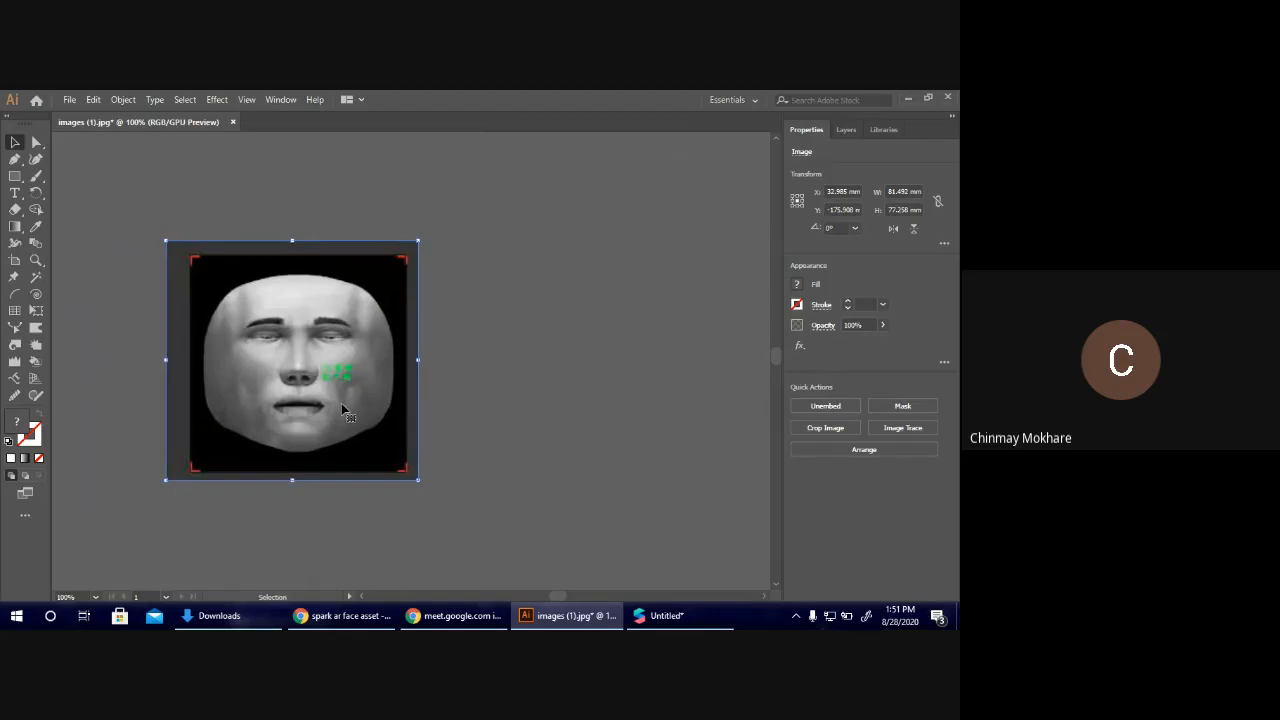
key("ctrl+equal")
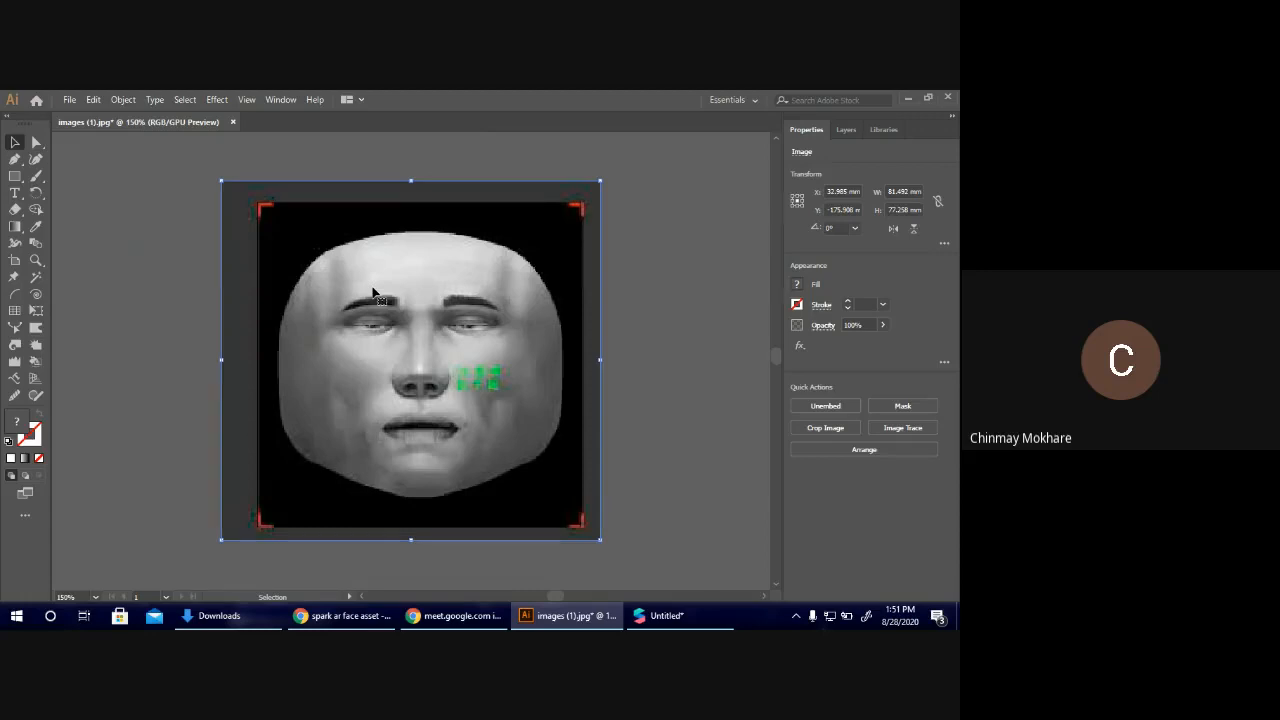
key("ctrl+equal")
key("ctrl+equal")
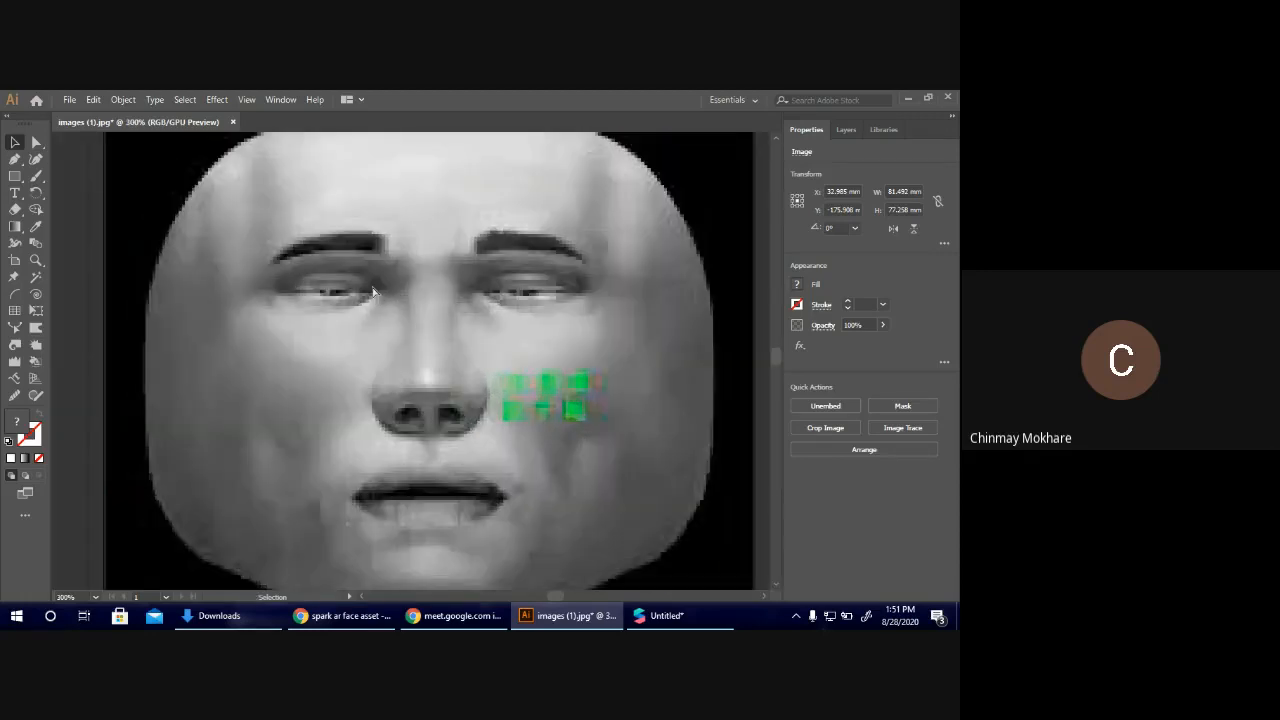
key("ctrl+minus")
key("ctrl+minus")
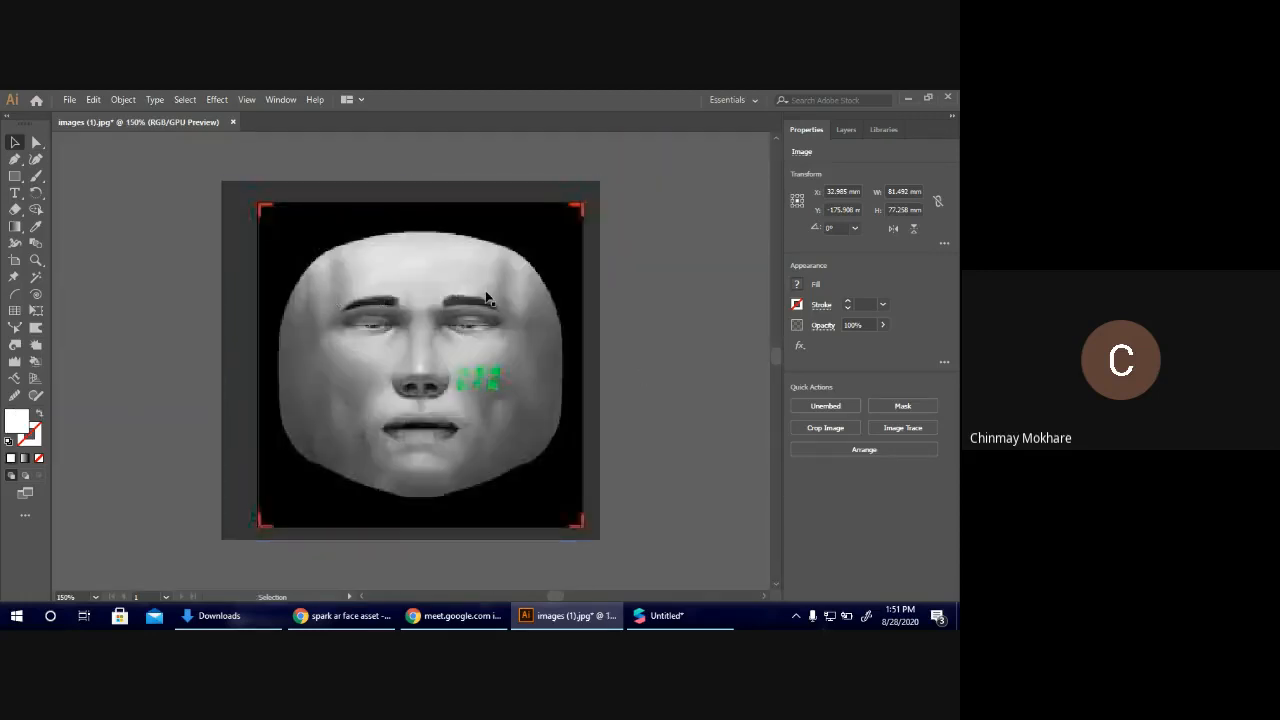
left_click(461, 297)
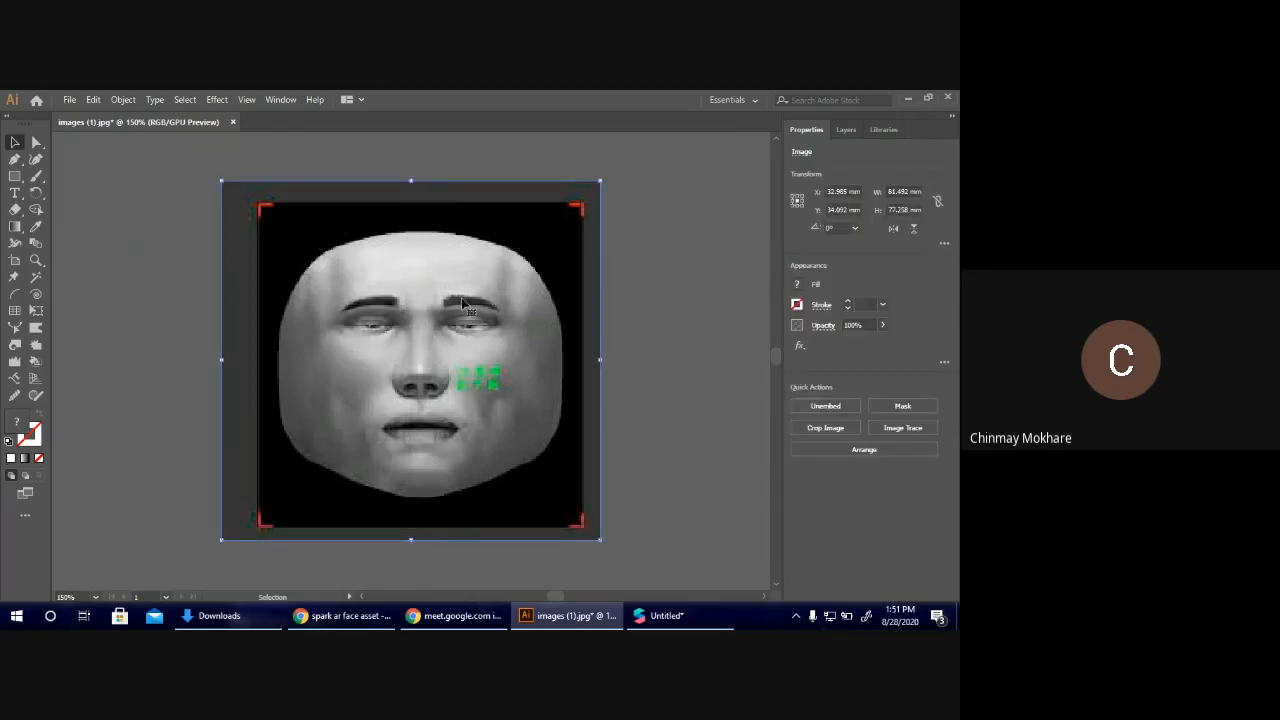
key("a")
key("ctrl+2")
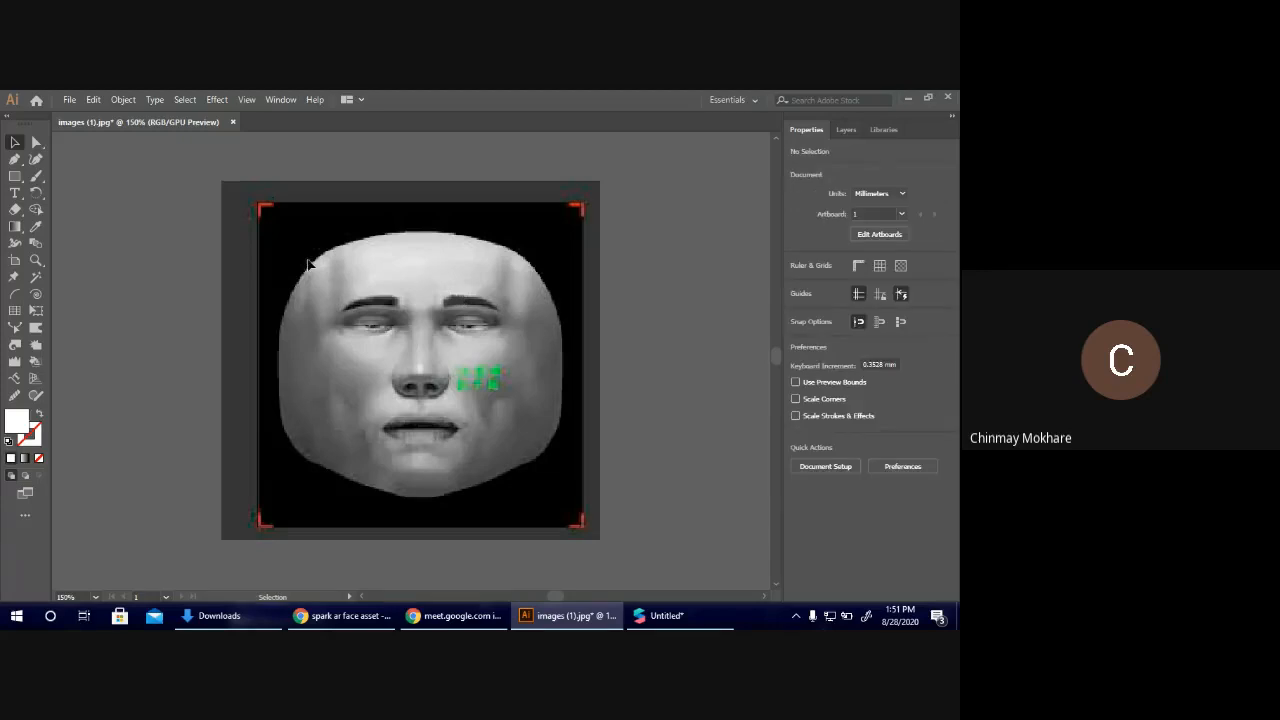
key("ctrl")
key("ctrl+alt+2")
left_click(635, 388)
left_click(518, 320)
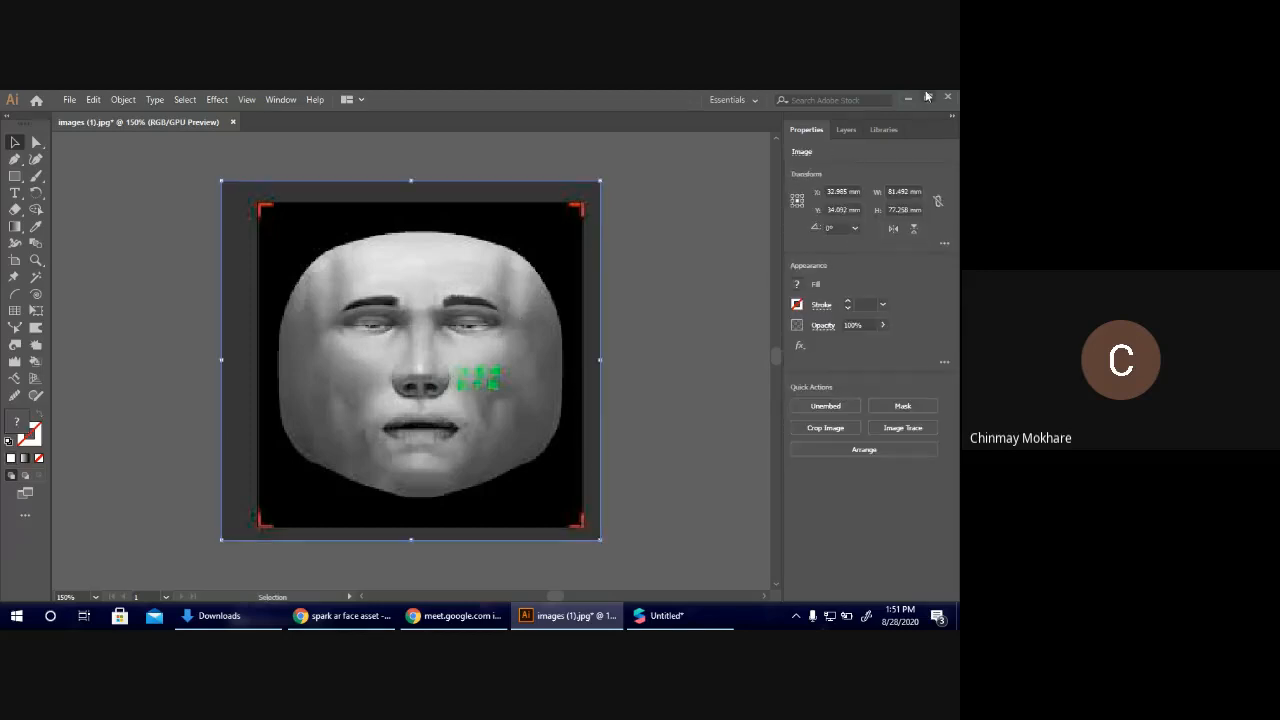
Expand Layer 1, lock it with the face template image inside, and return to the document properties.
left_click(846, 129)
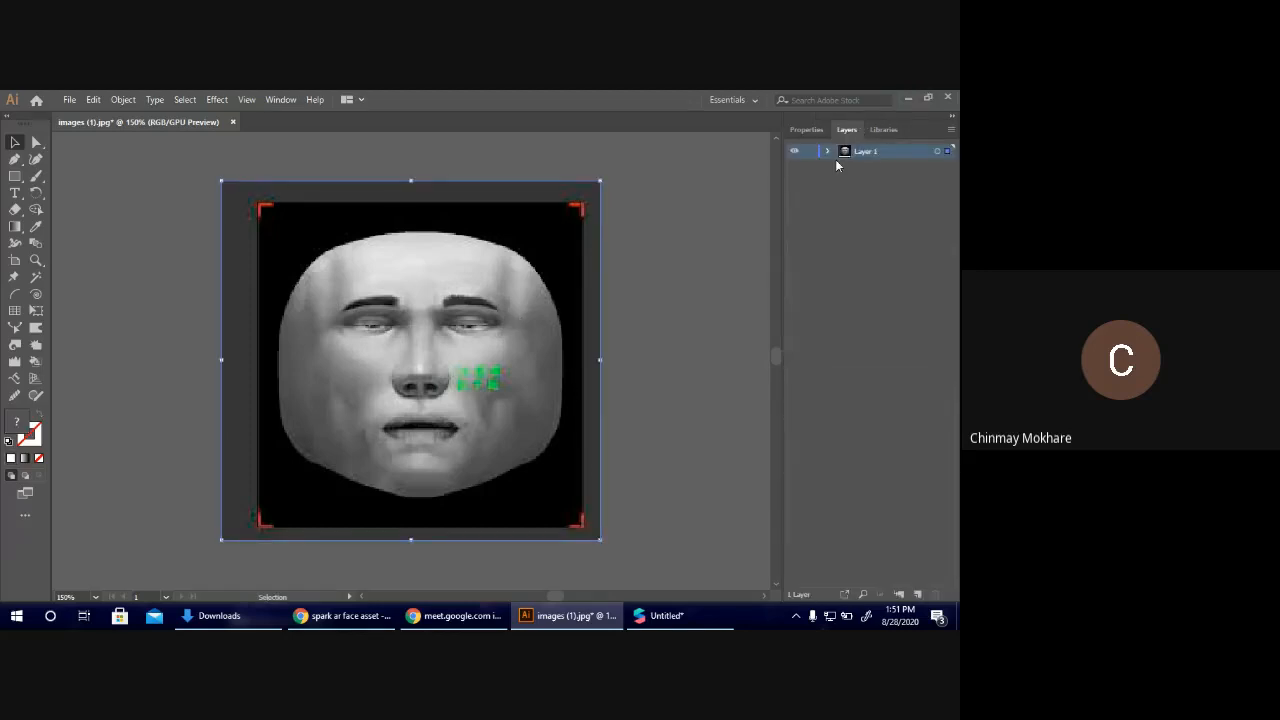
left_click(827, 152)
left_click(809, 152)
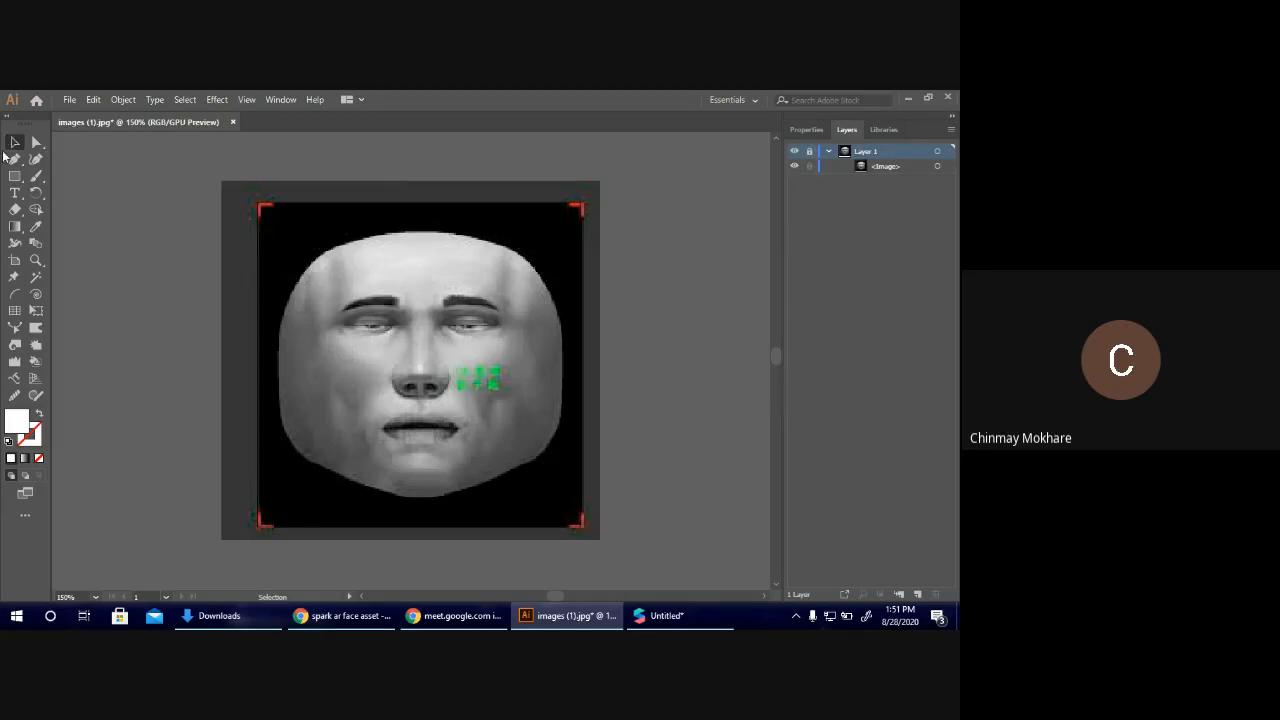
left_click(816, 129)
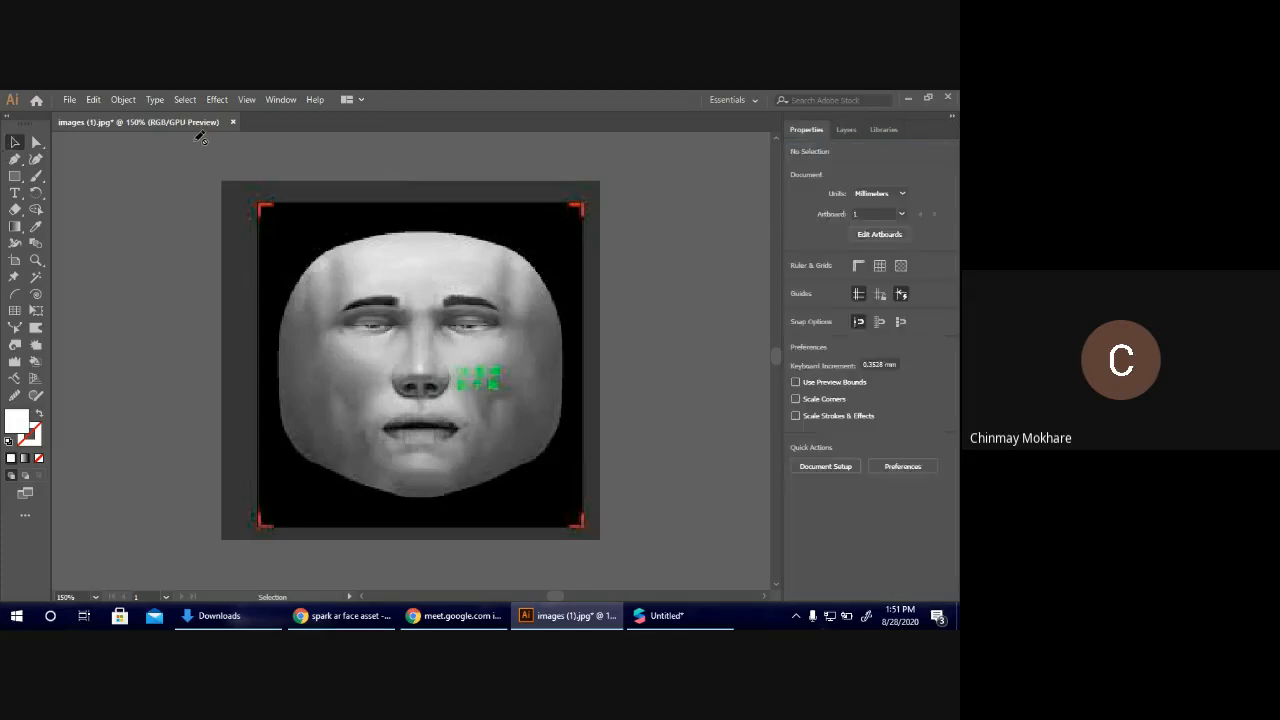
left_click(13, 143)
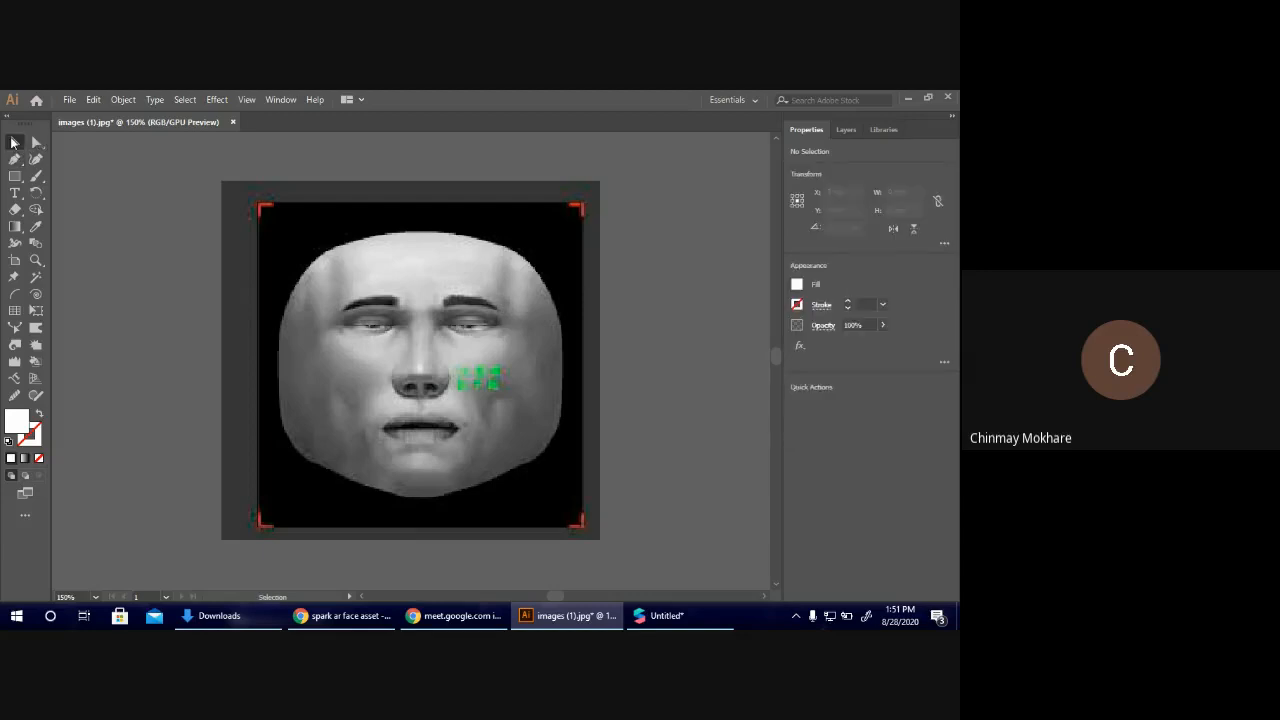
left_click(13, 143)
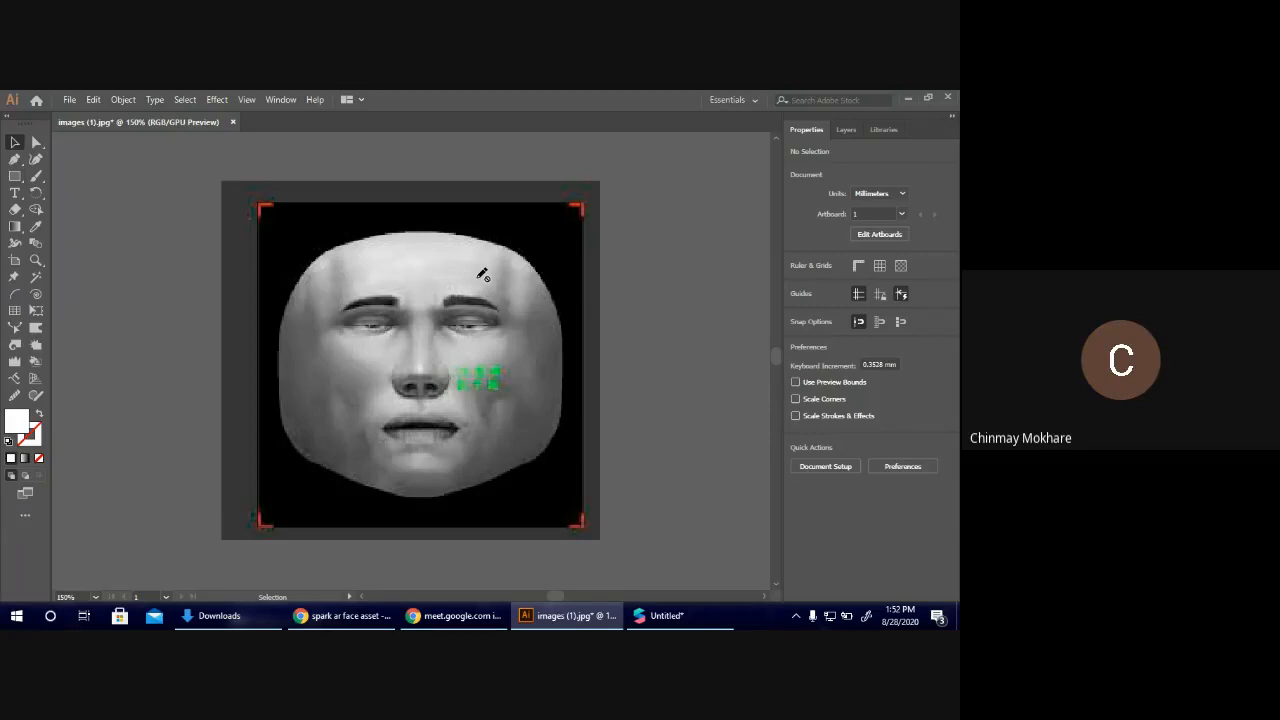
Unlock Layer 1 and leave the face template image deselected with the Selection tool active.
left_click(858, 132)
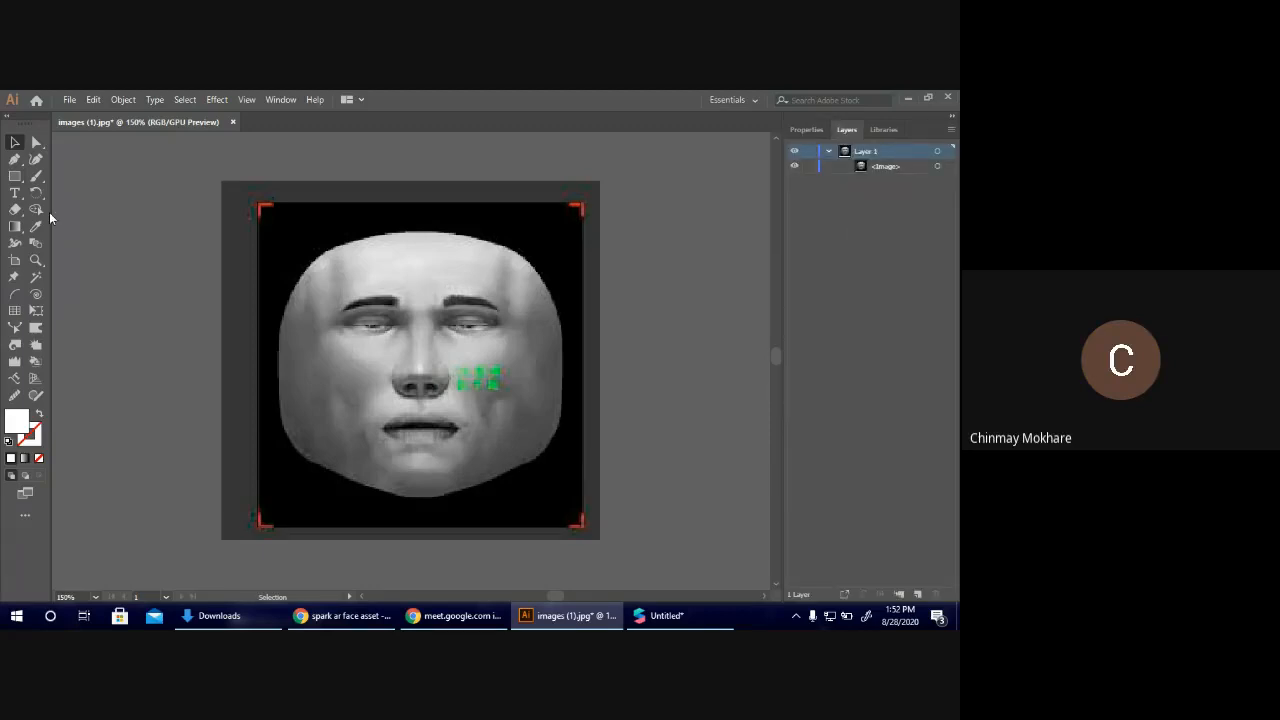
left_click(306, 286)
key("a")
key("v")
left_click(803, 131)
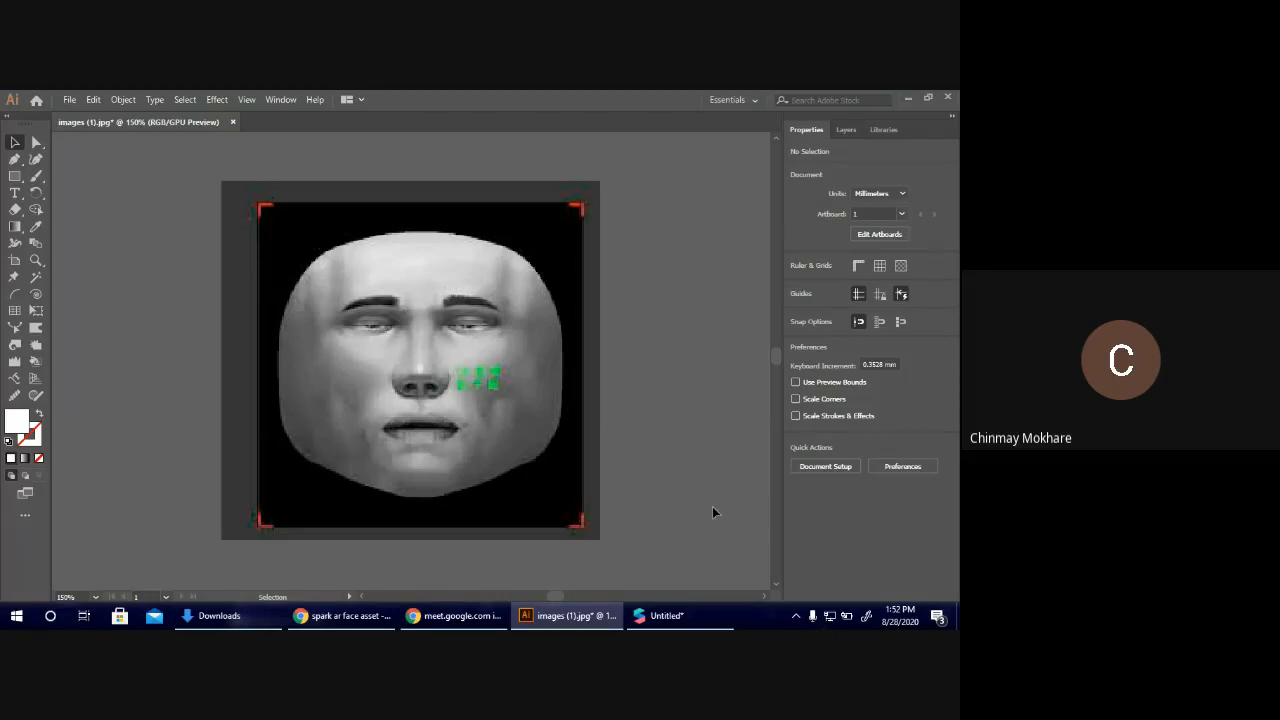
Switch to Chrome, search for "spark ar studio" in a new tab and open the Spark AR Studio download page.
left_click(663, 615)
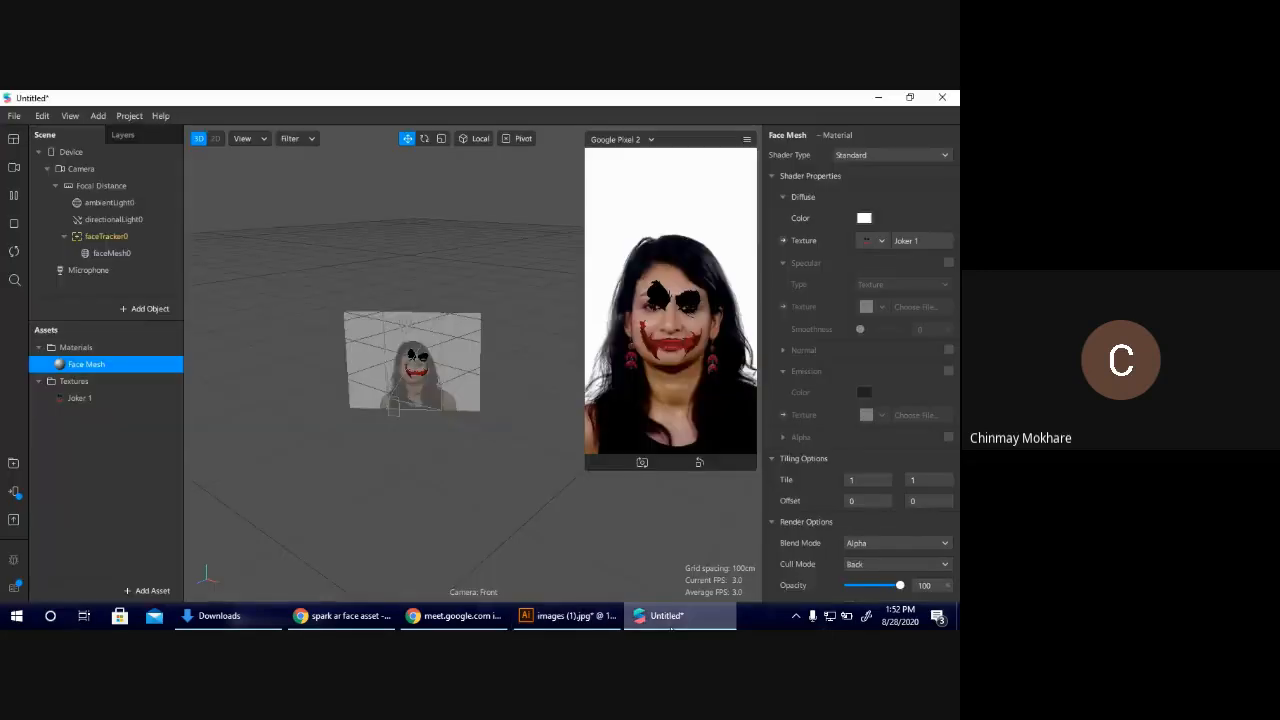
left_click(383, 617)
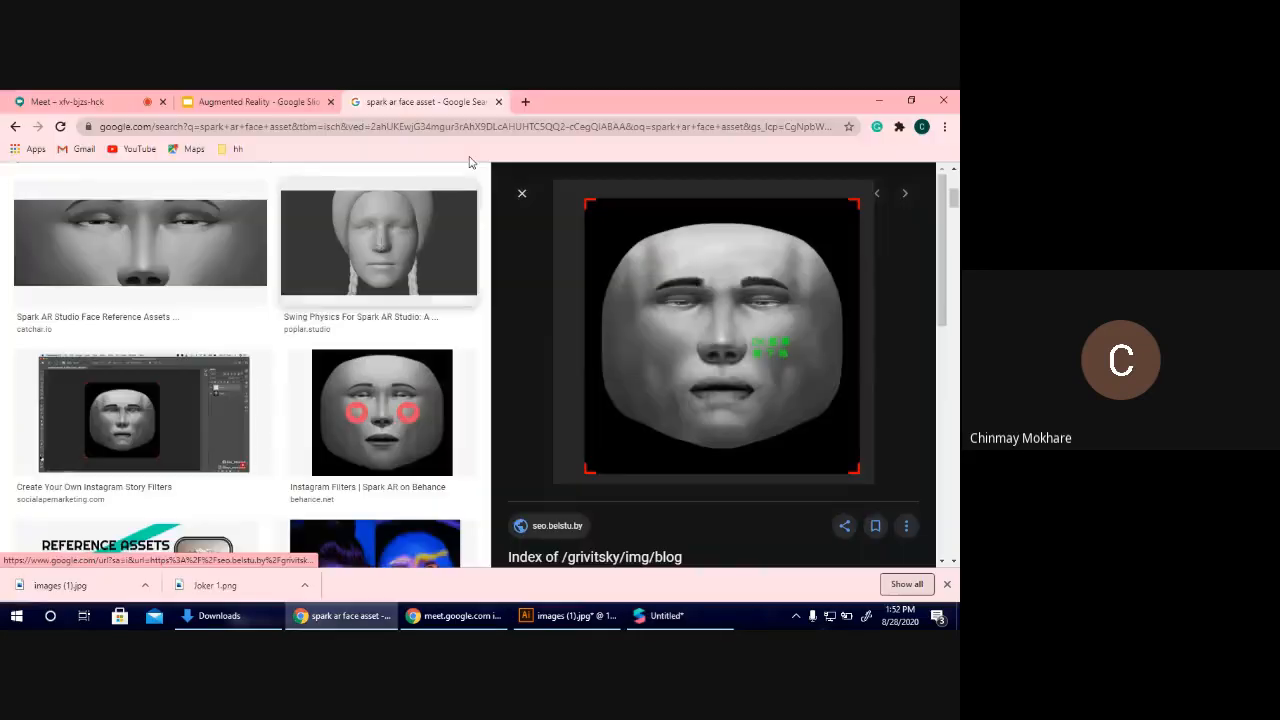
left_click(523, 102)
type("spar")
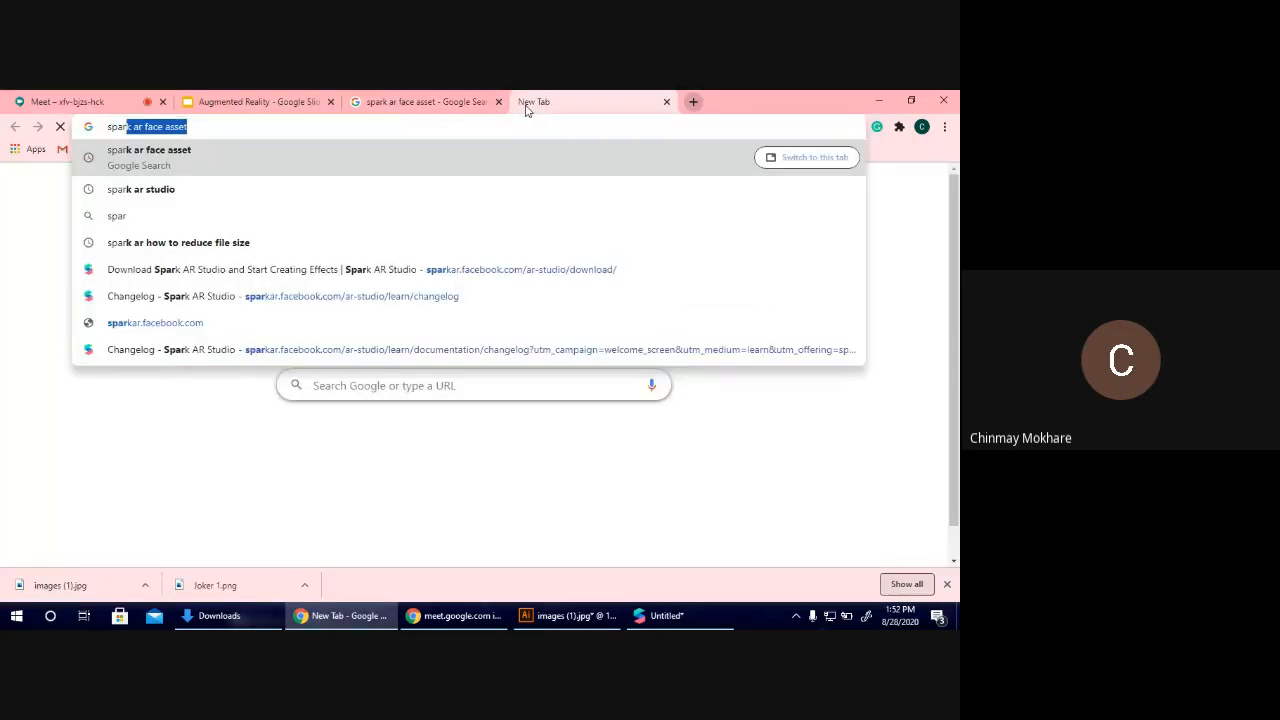
type("kar")
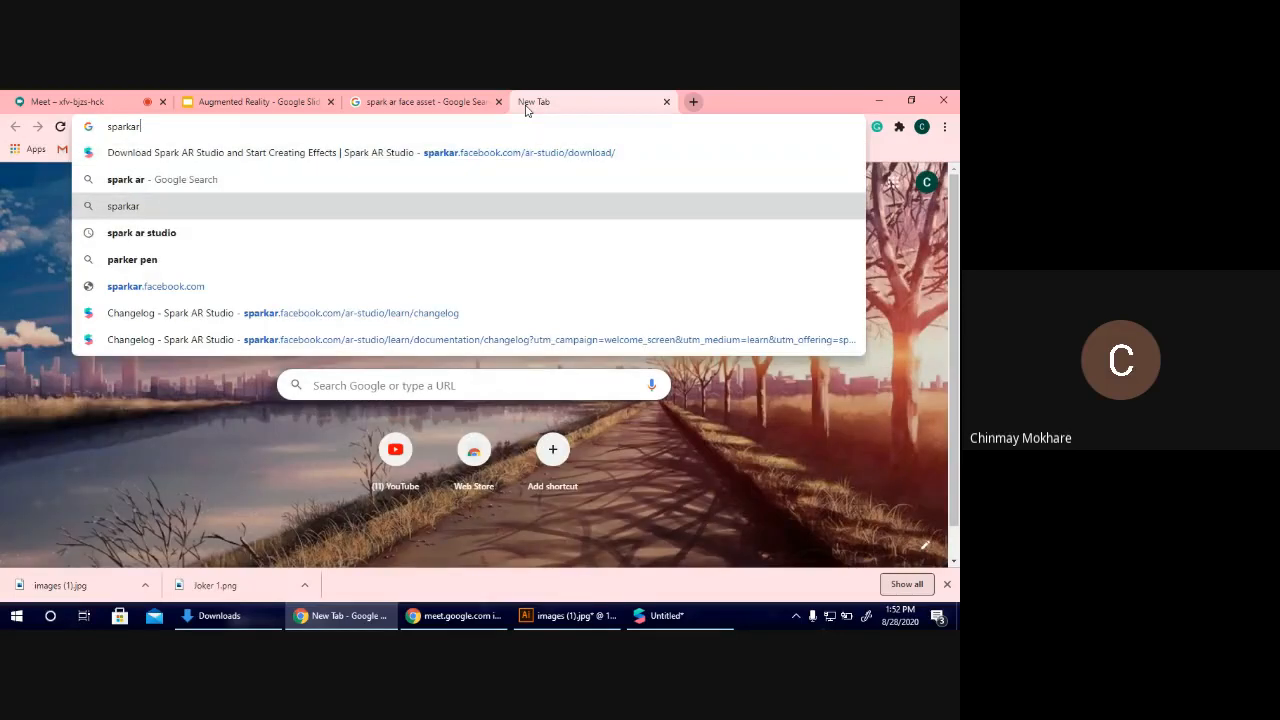
left_click(546, 233)
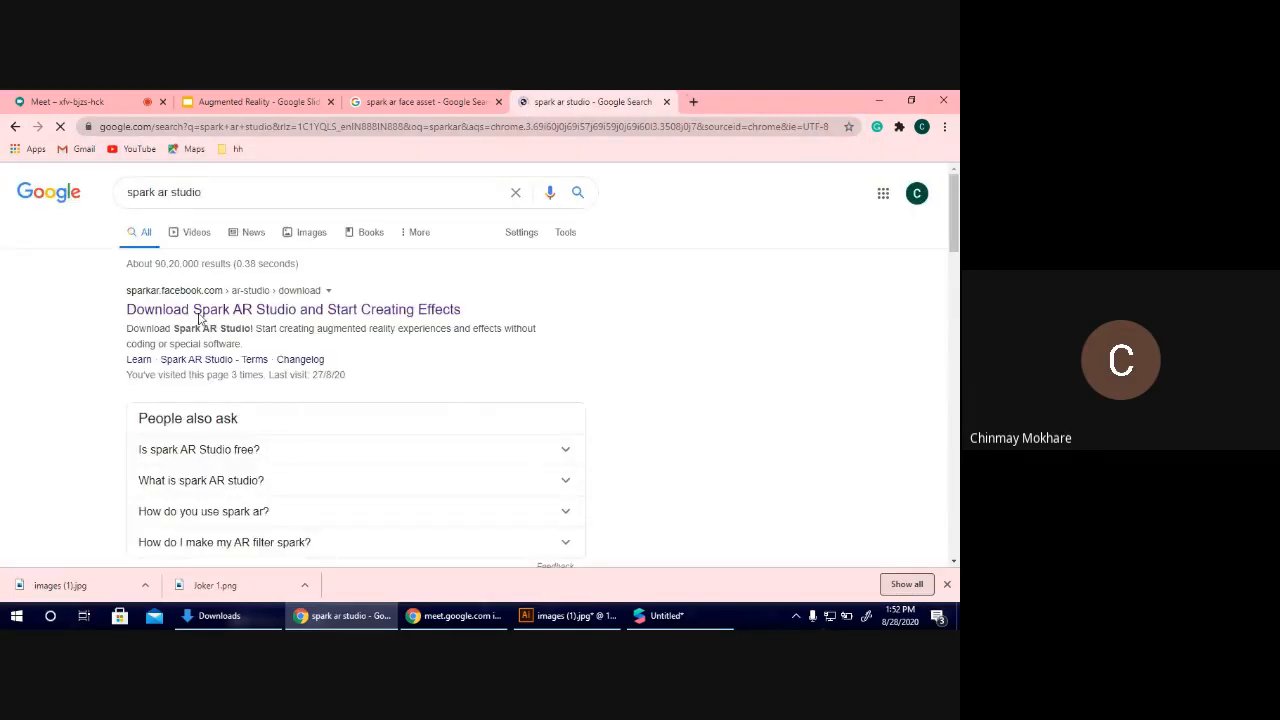
left_click(208, 318)
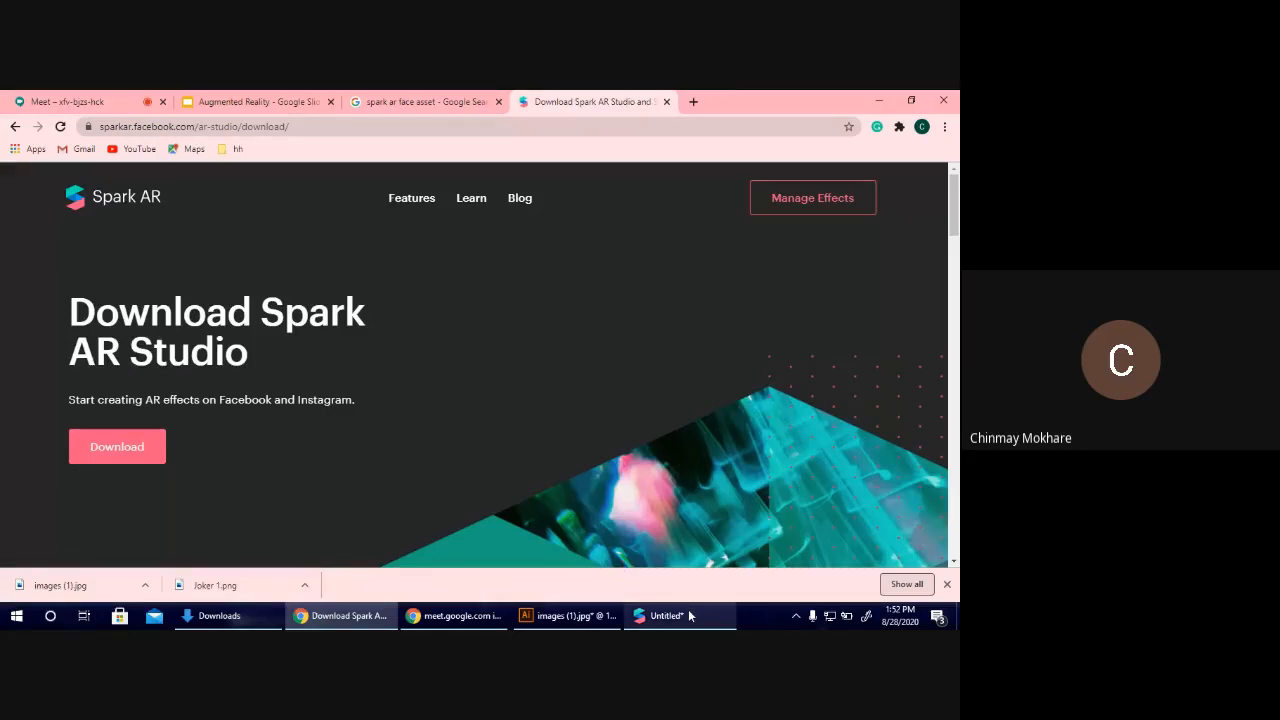
left_click(602, 617)
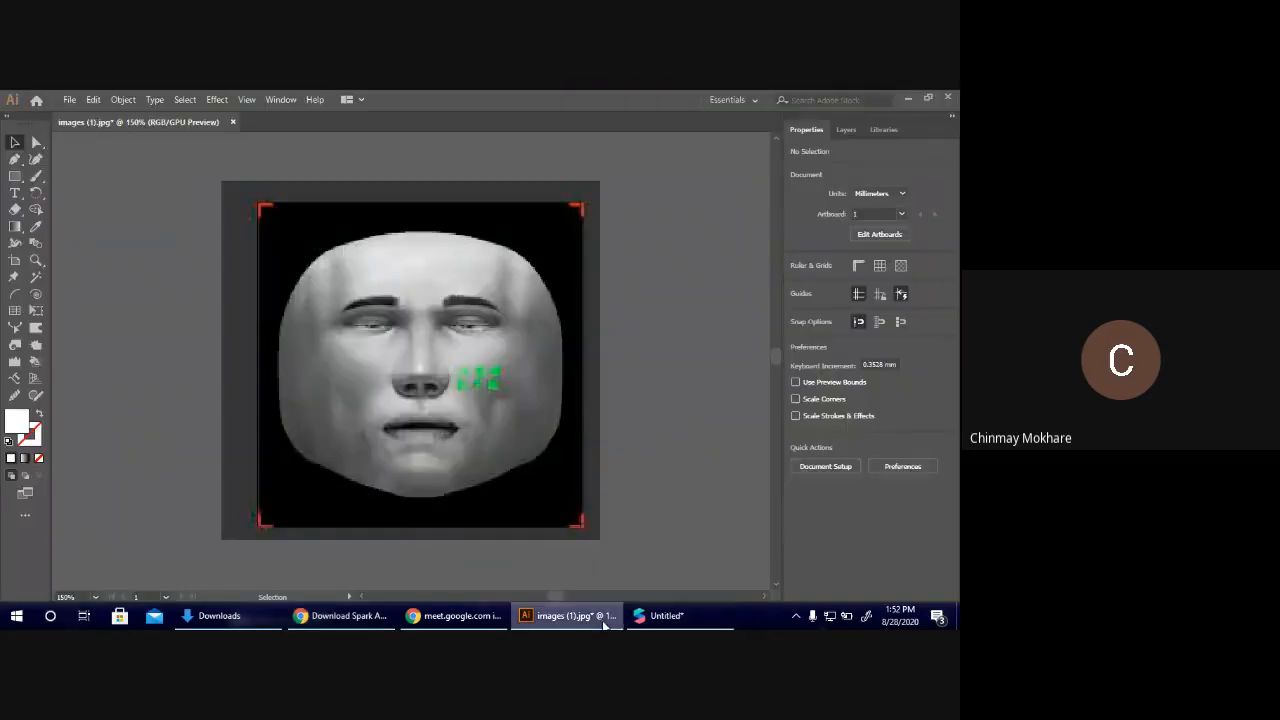
left_click(707, 627)
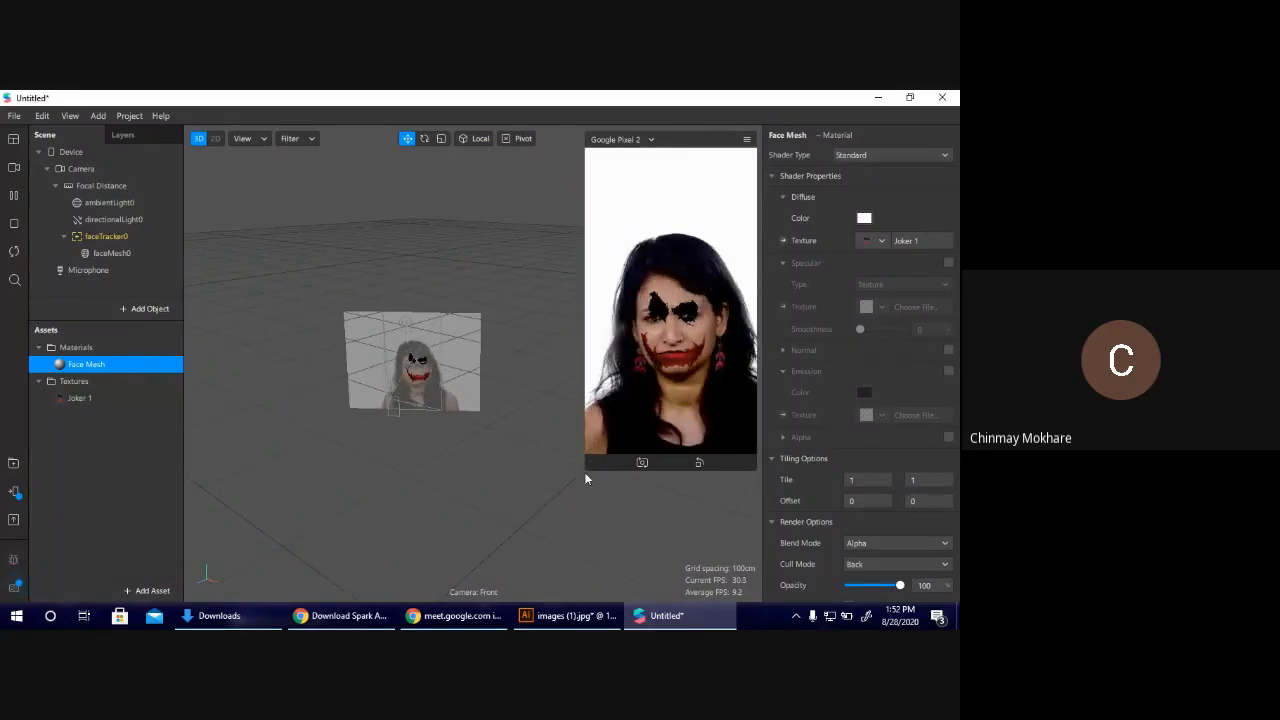
left_click_drag(586, 470, 641, 372)
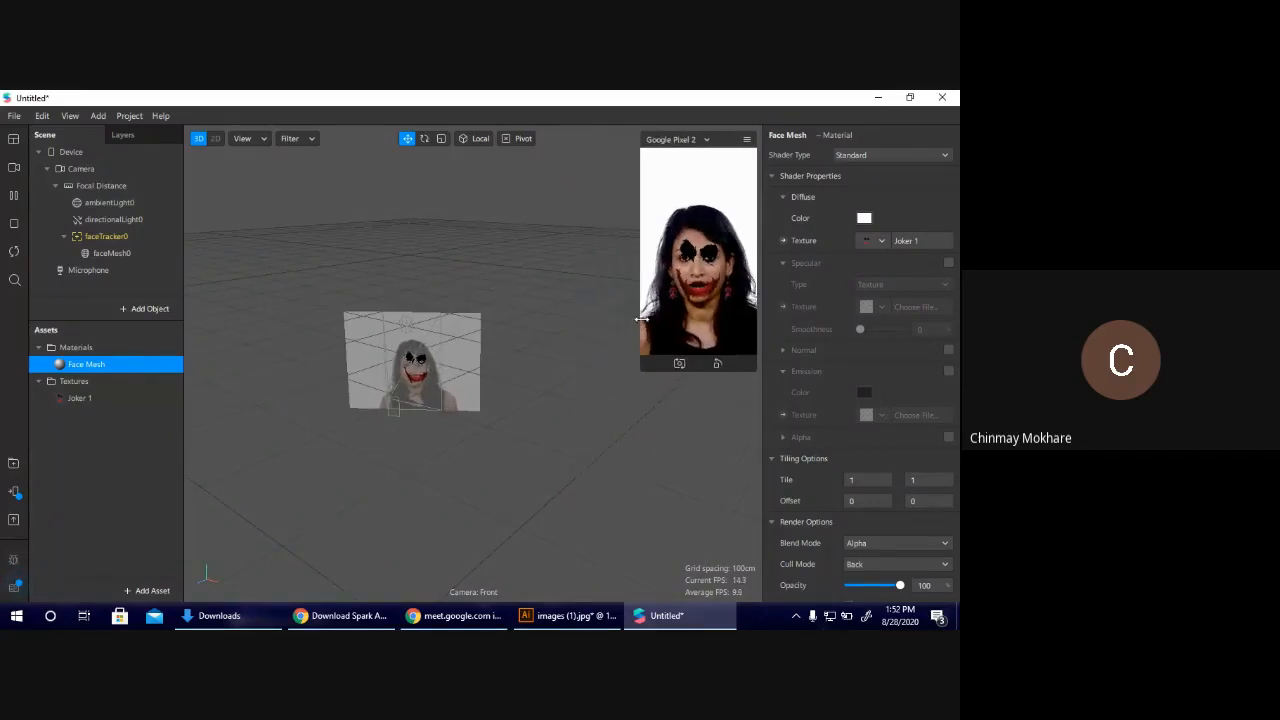
left_click(377, 617)
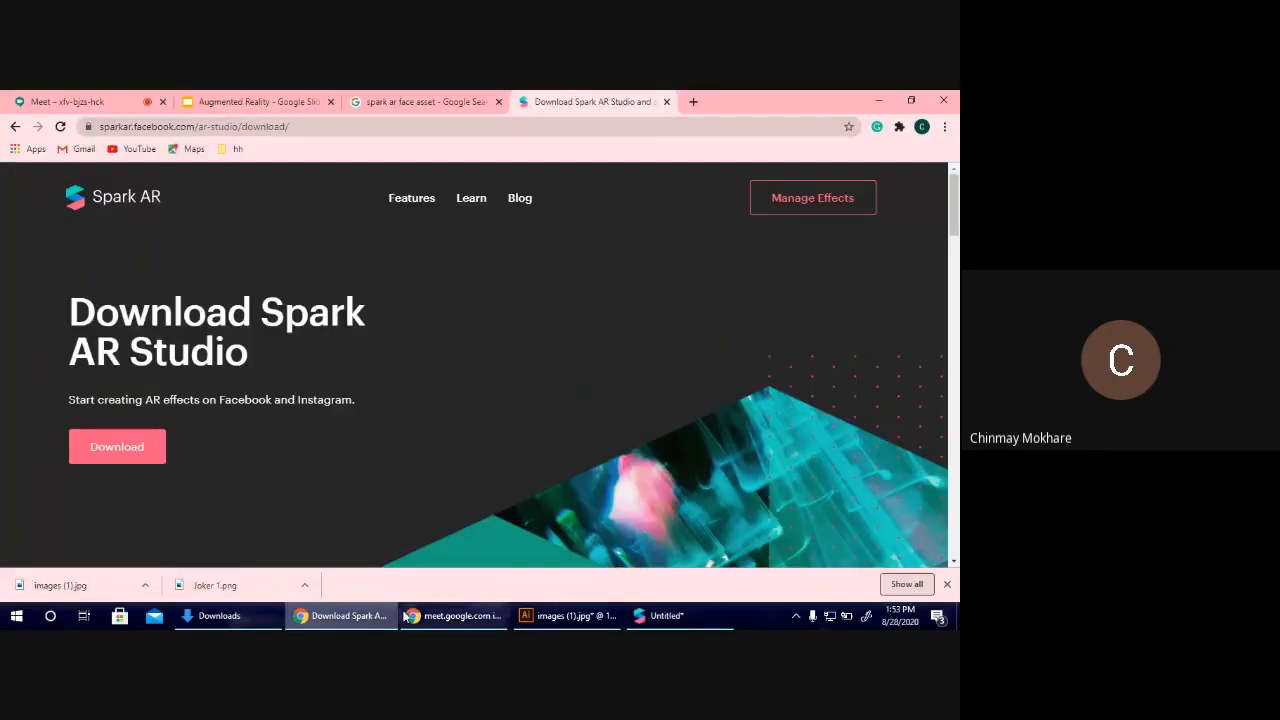
left_click(569, 618)
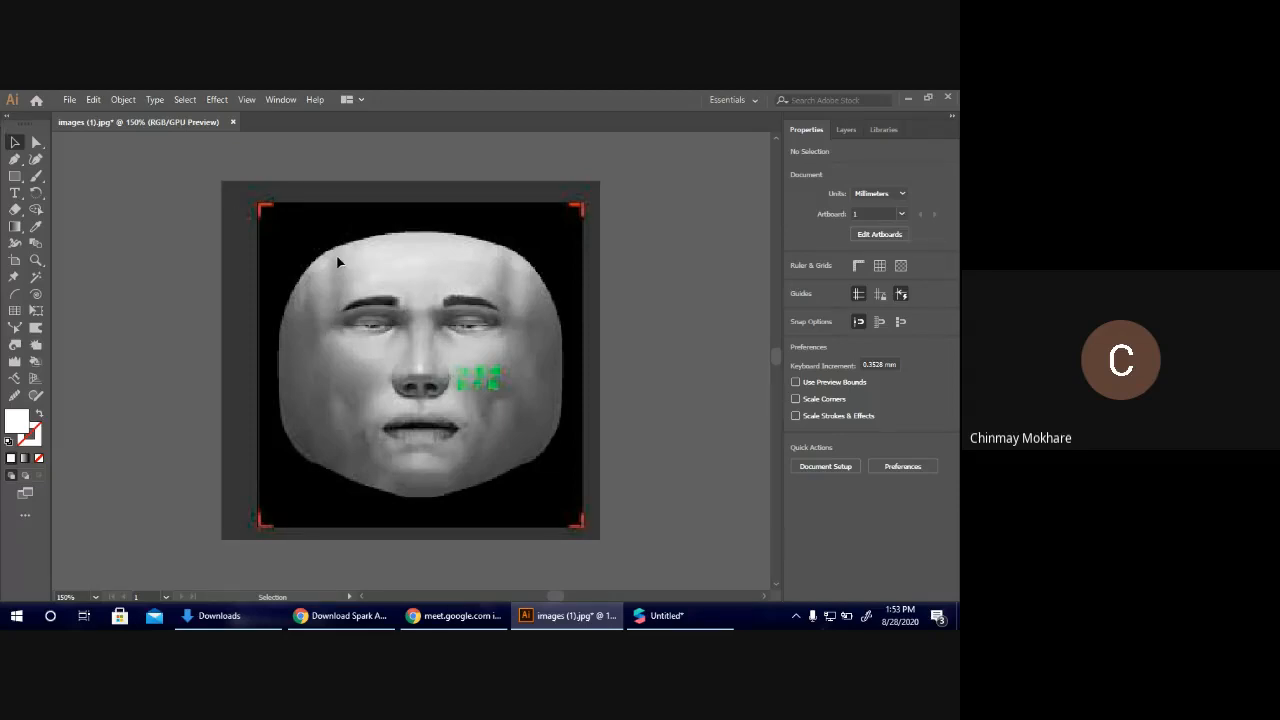
Place Joker 1.png from the Downloads folder into the Illustrator document with the face template.
left_click(219, 615)
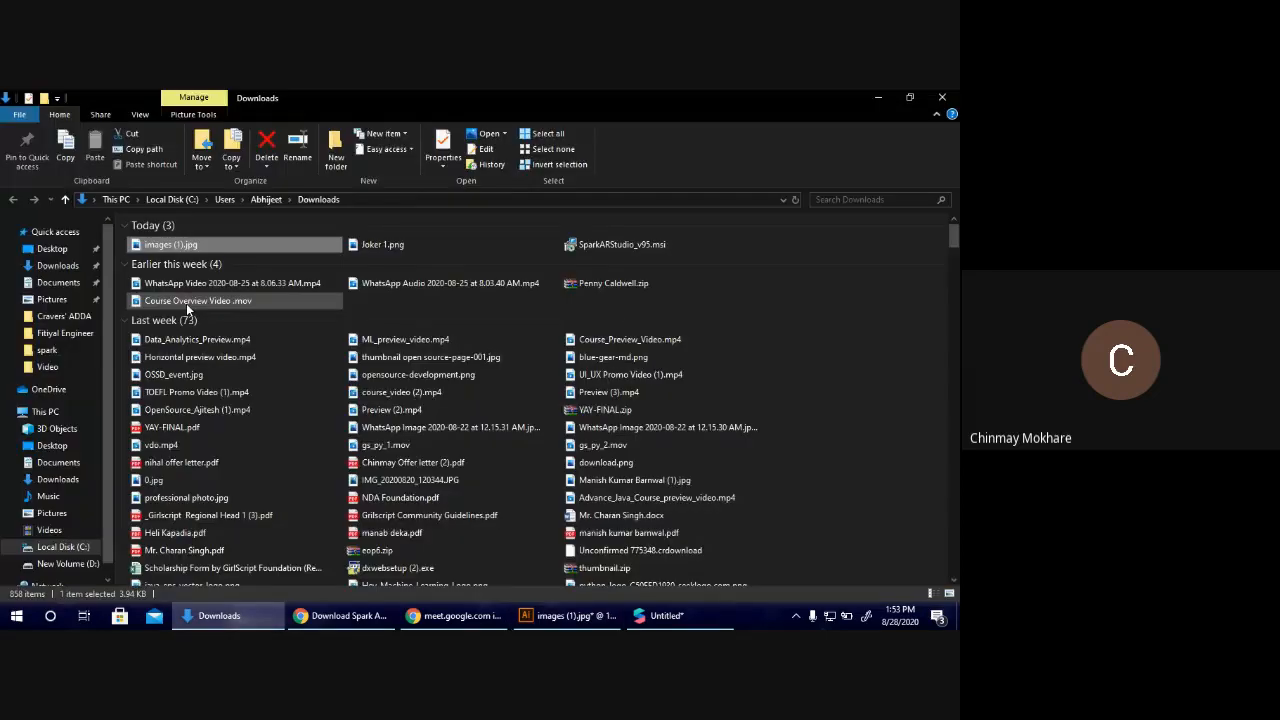
left_click(461, 252)
left_click_drag(461, 256, 607, 371)
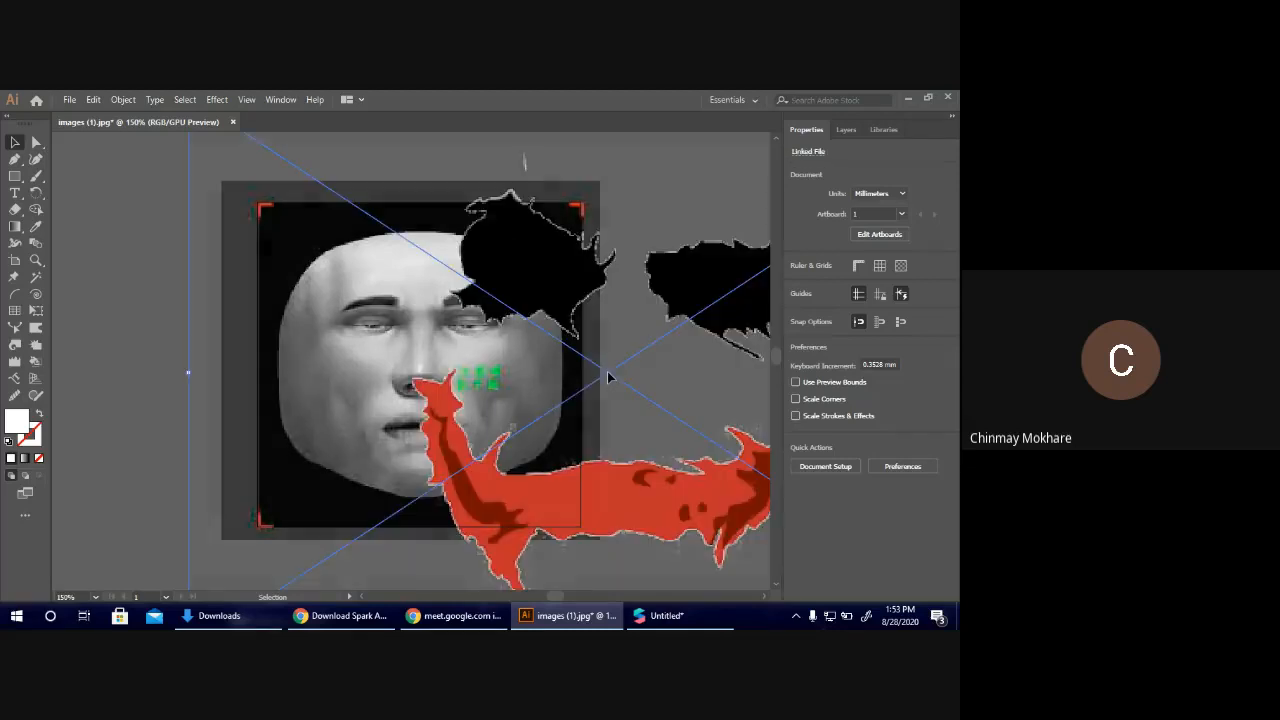
key("ctrl+minus")
key("ctrl+minus")
key("ctrl+minus")
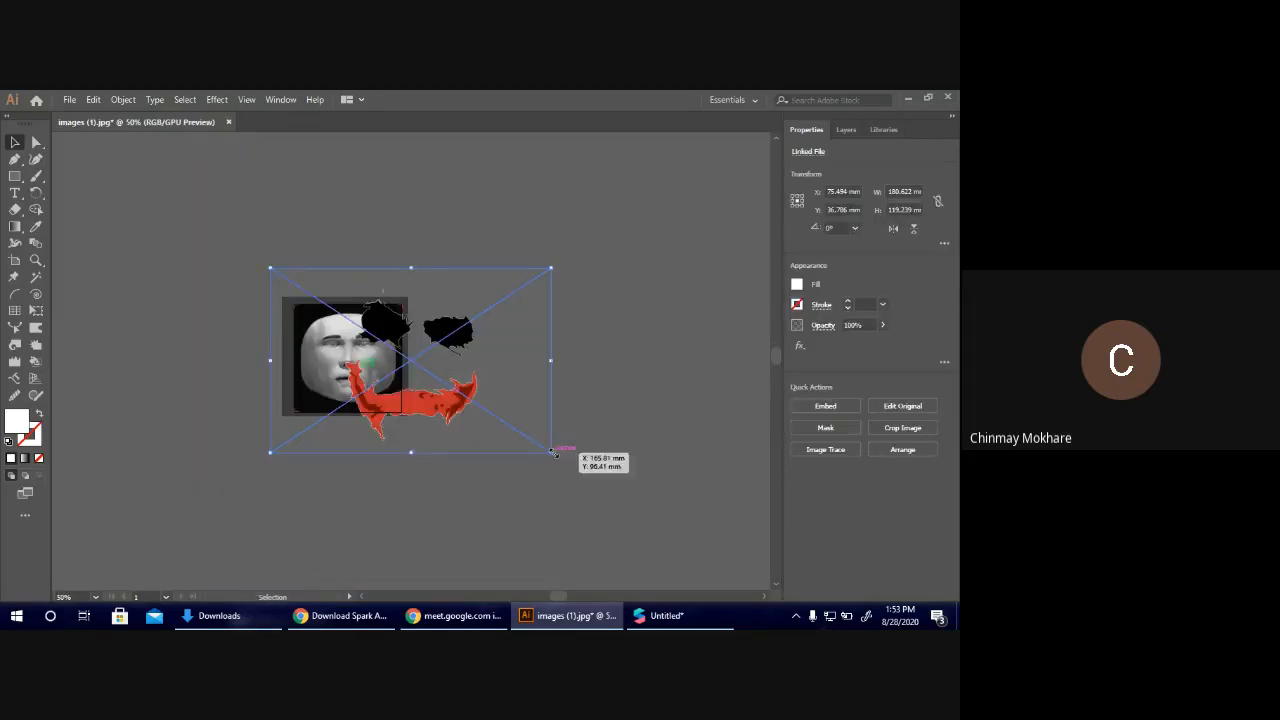
Scale the placed joker artwork down to about 104 by 68 mm and move it over the template's face.
left_click_drag(553, 452, 433, 375)
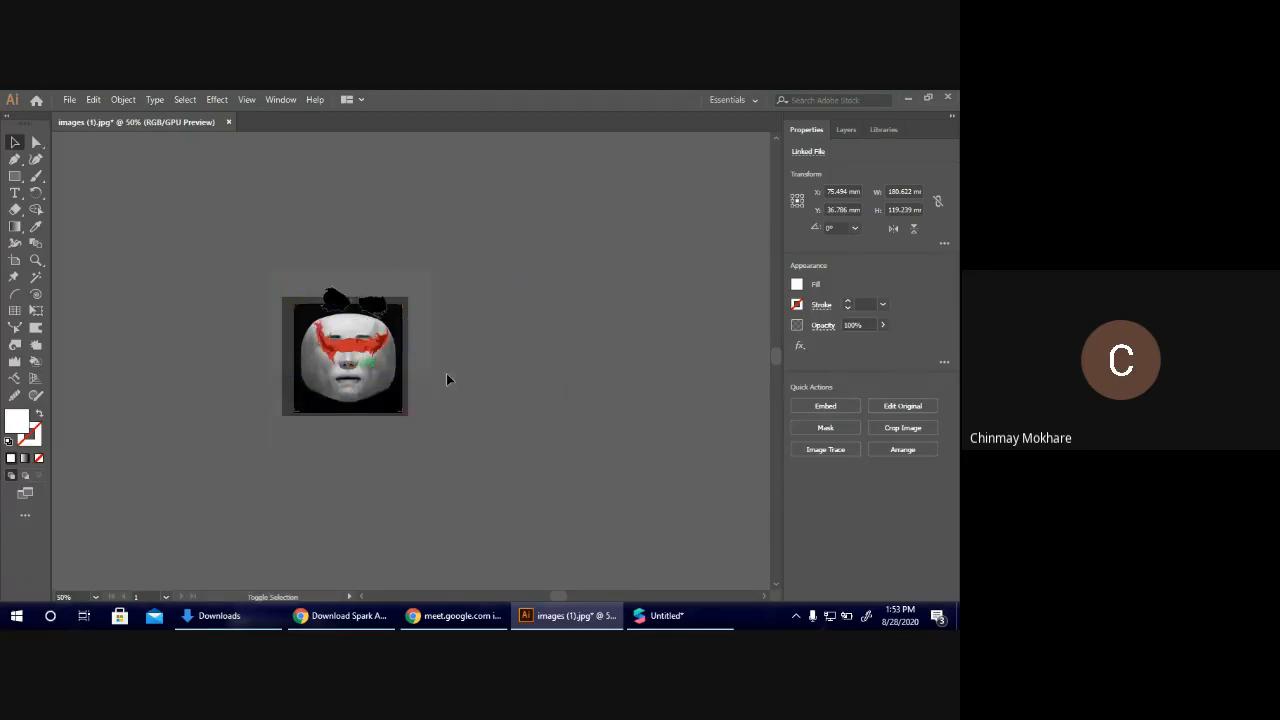
left_click(446, 373)
left_click_drag(368, 340, 371, 376)
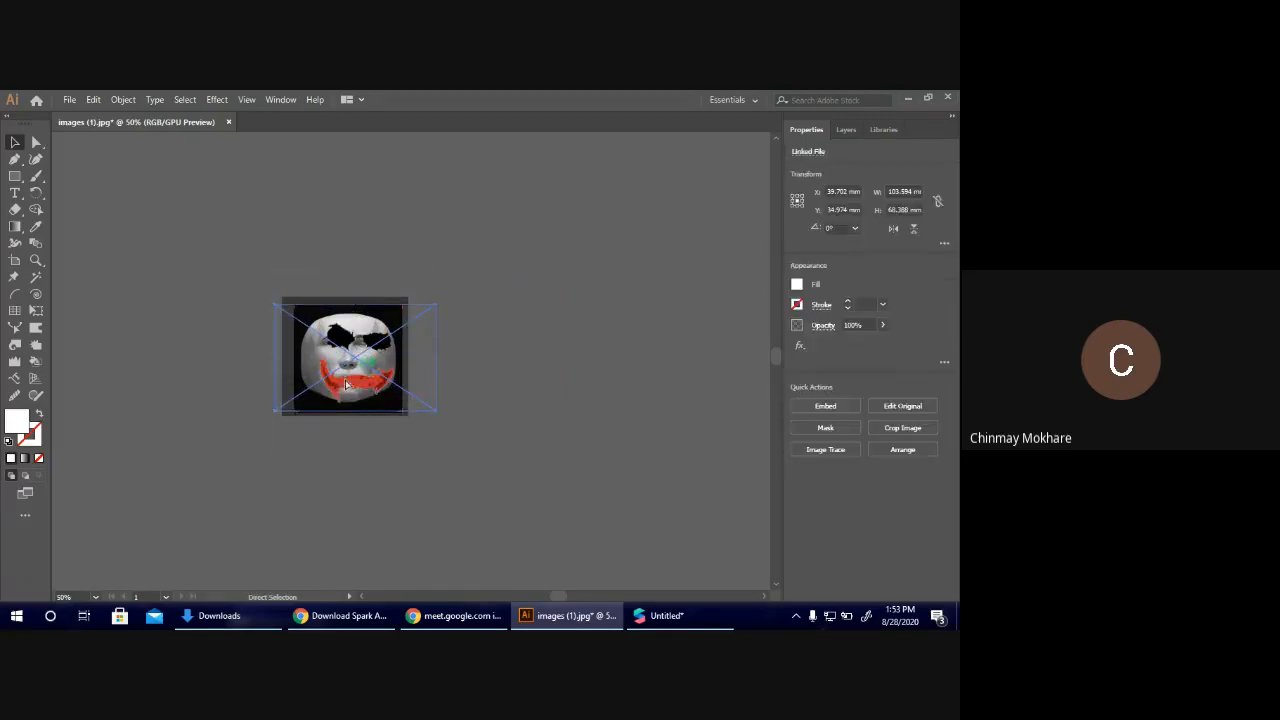
Align the joker artwork's eyes and mouth with the template face, reducing its height to about 62 mm, and deselect it.
key("ctrl+plus")
key("ctrl+plus")
key("ctrl+plus")
left_click_drag(354, 438, 323, 443)
left_click_drag(276, 203, 280, 222)
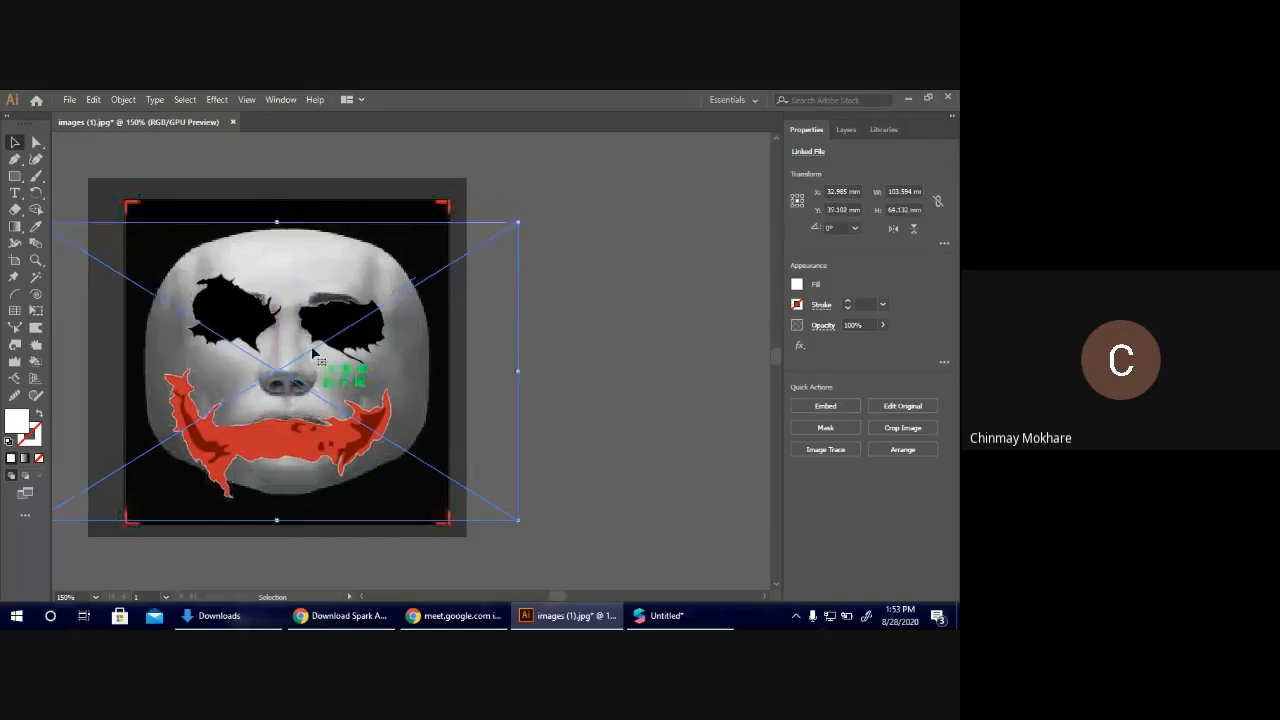
left_click_drag(310, 430, 315, 416)
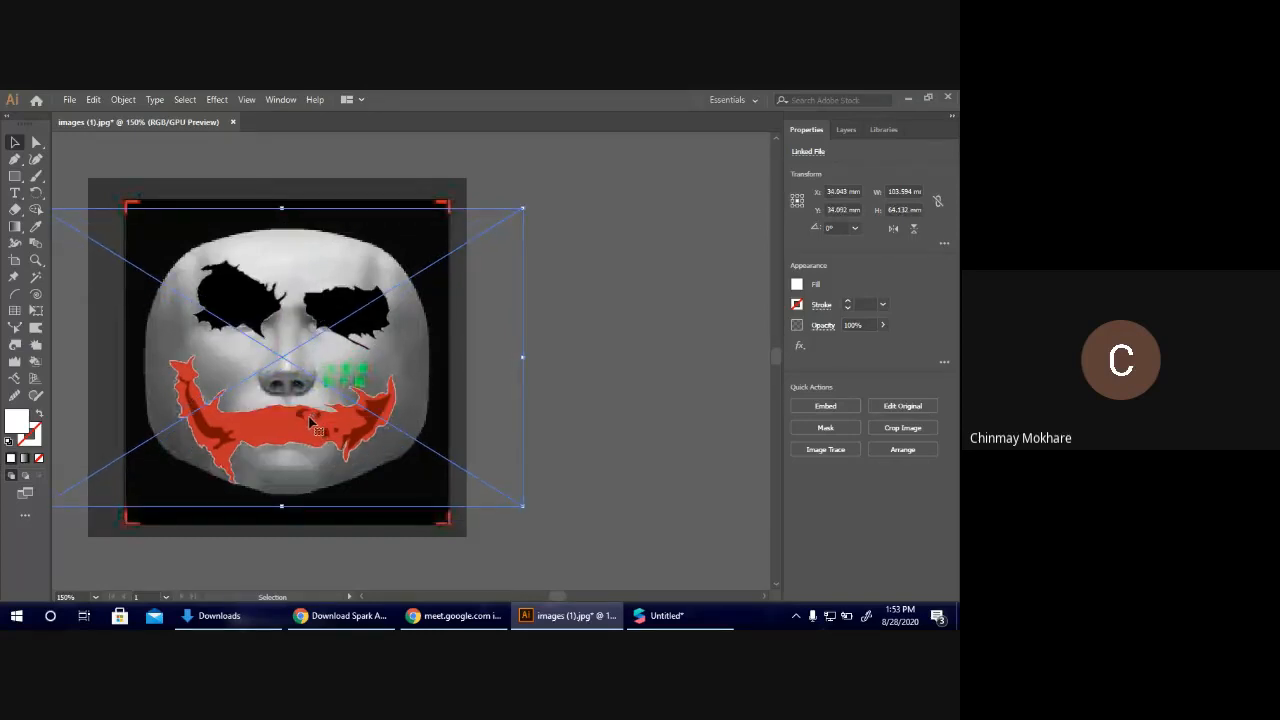
left_click_drag(281, 209, 282, 216)
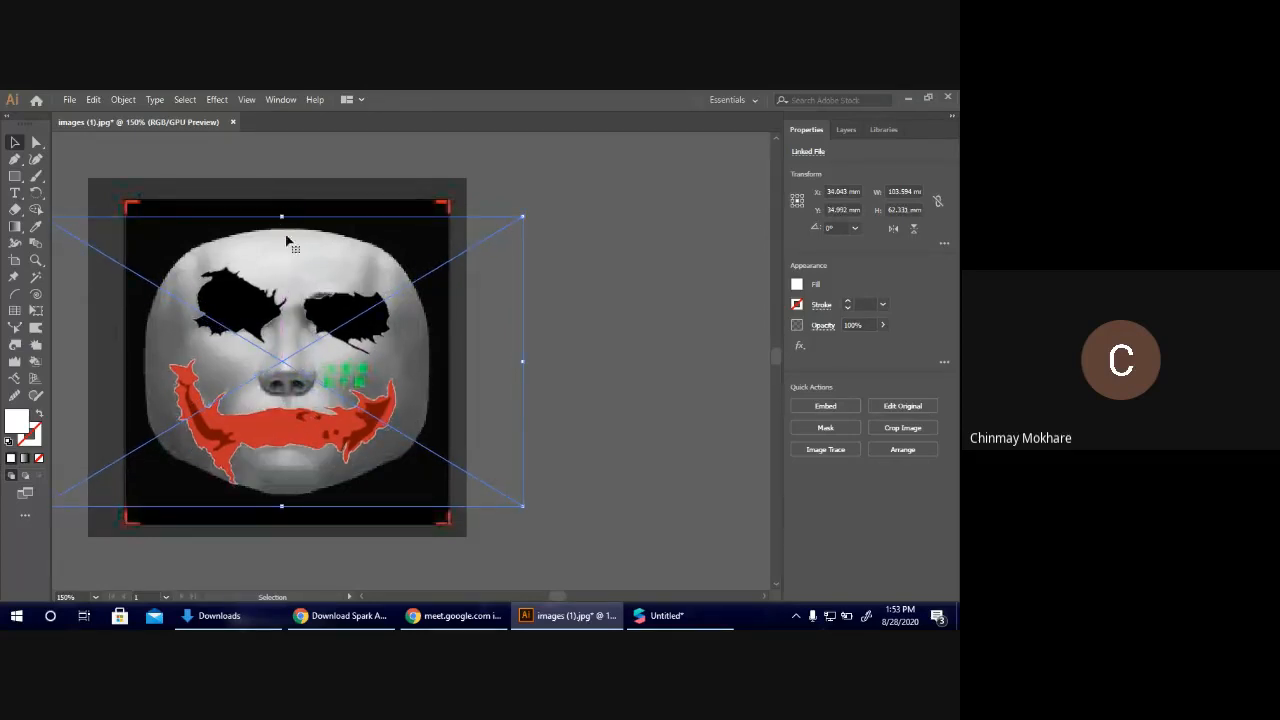
left_click(605, 387)
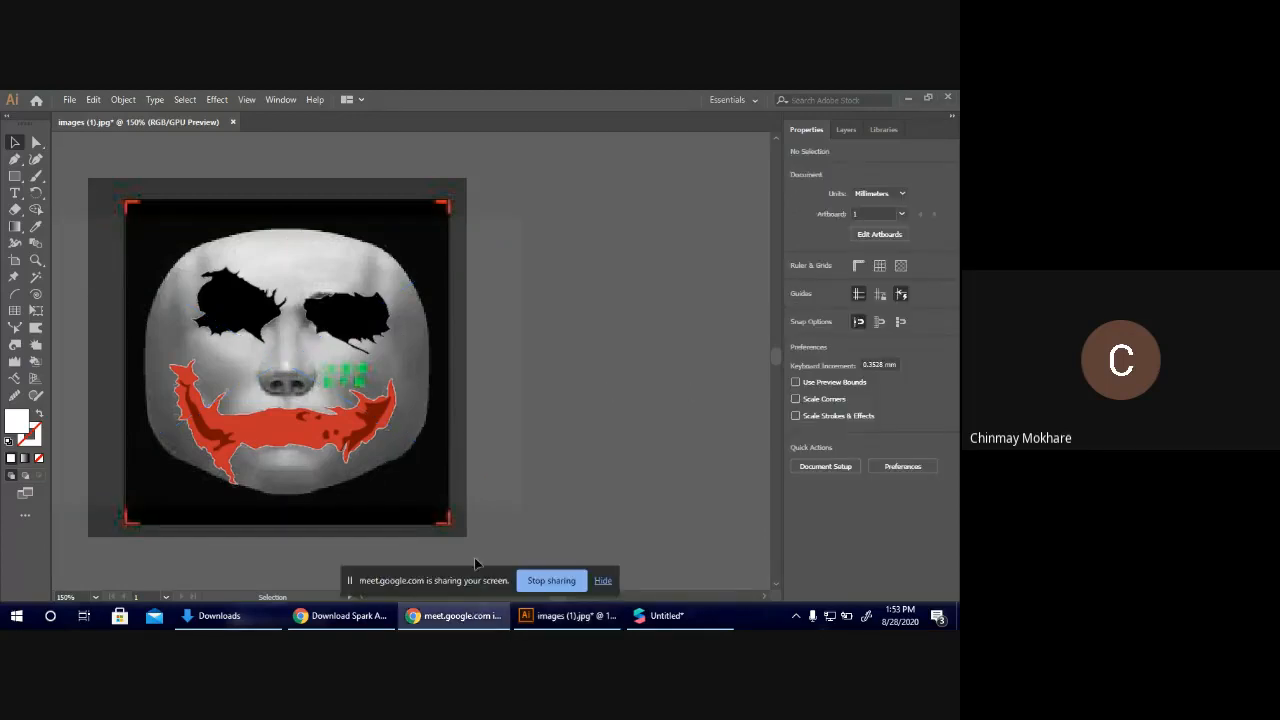
Switch to Spark AR Studio, examine the current joker effect in an enlarged preview, hide the screen-sharing notice and shrink the preview again.
left_click(662, 615)
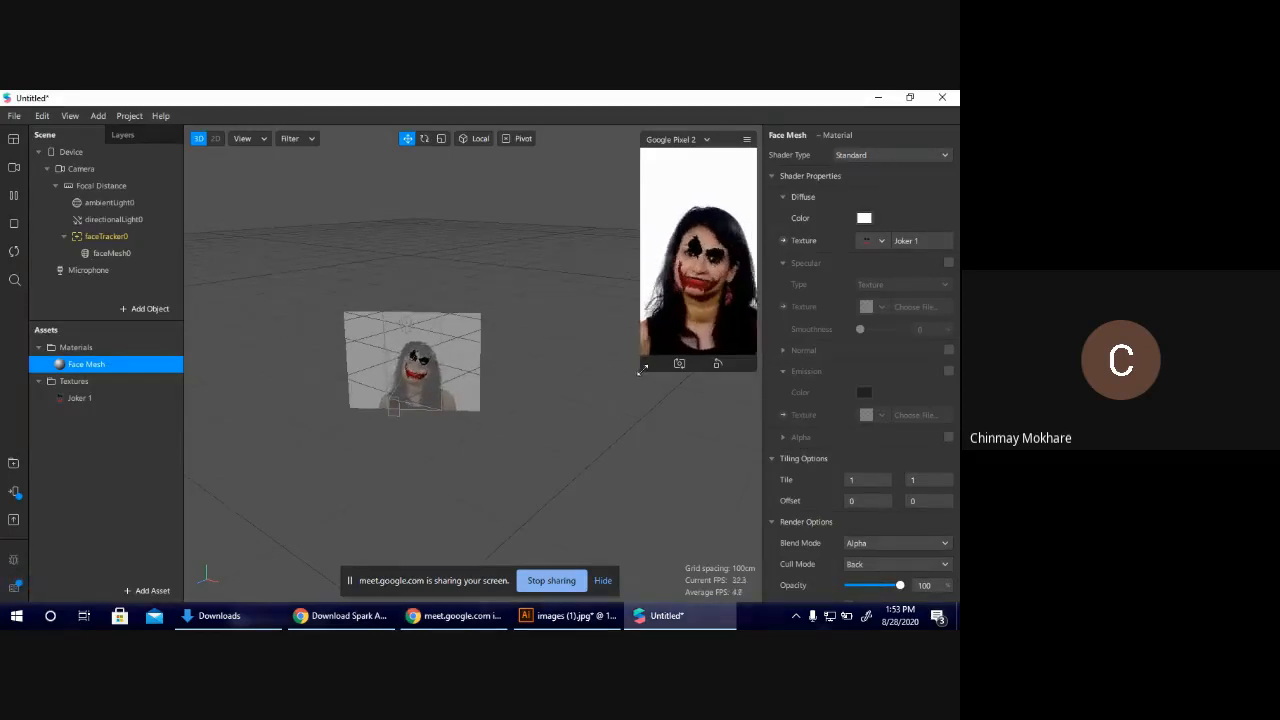
left_click_drag(643, 371, 495, 492)
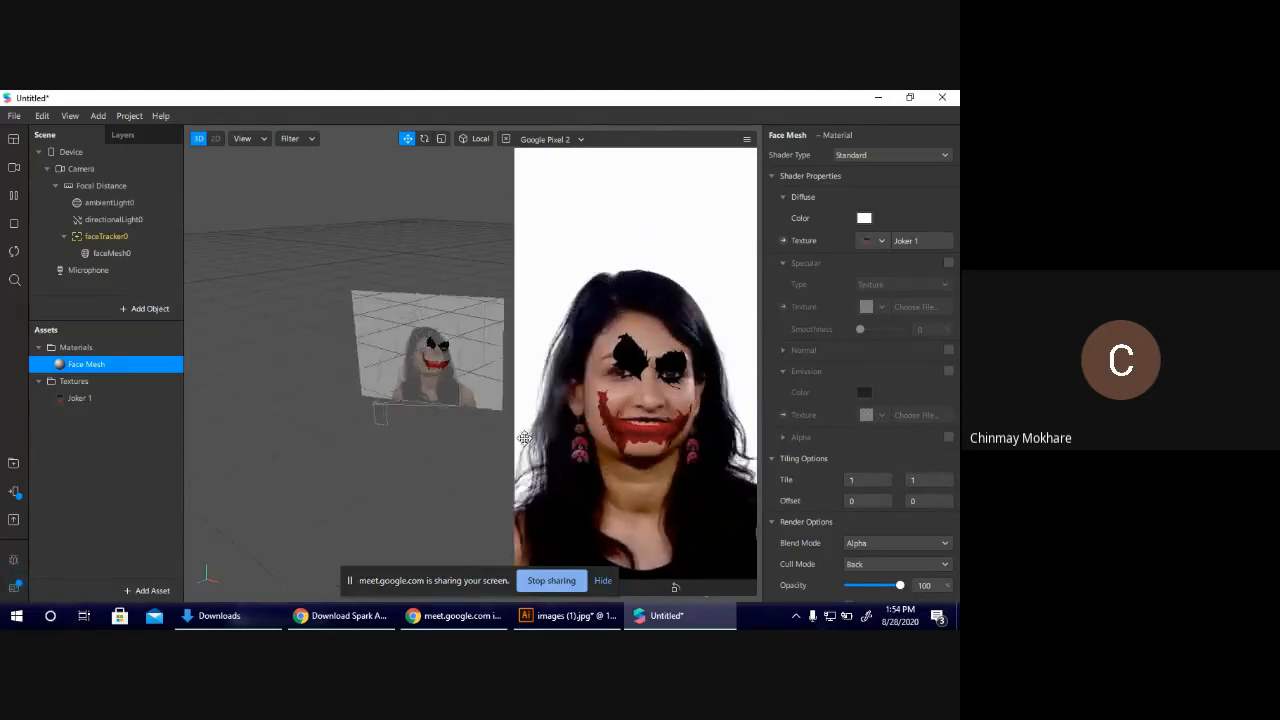
left_click(603, 581)
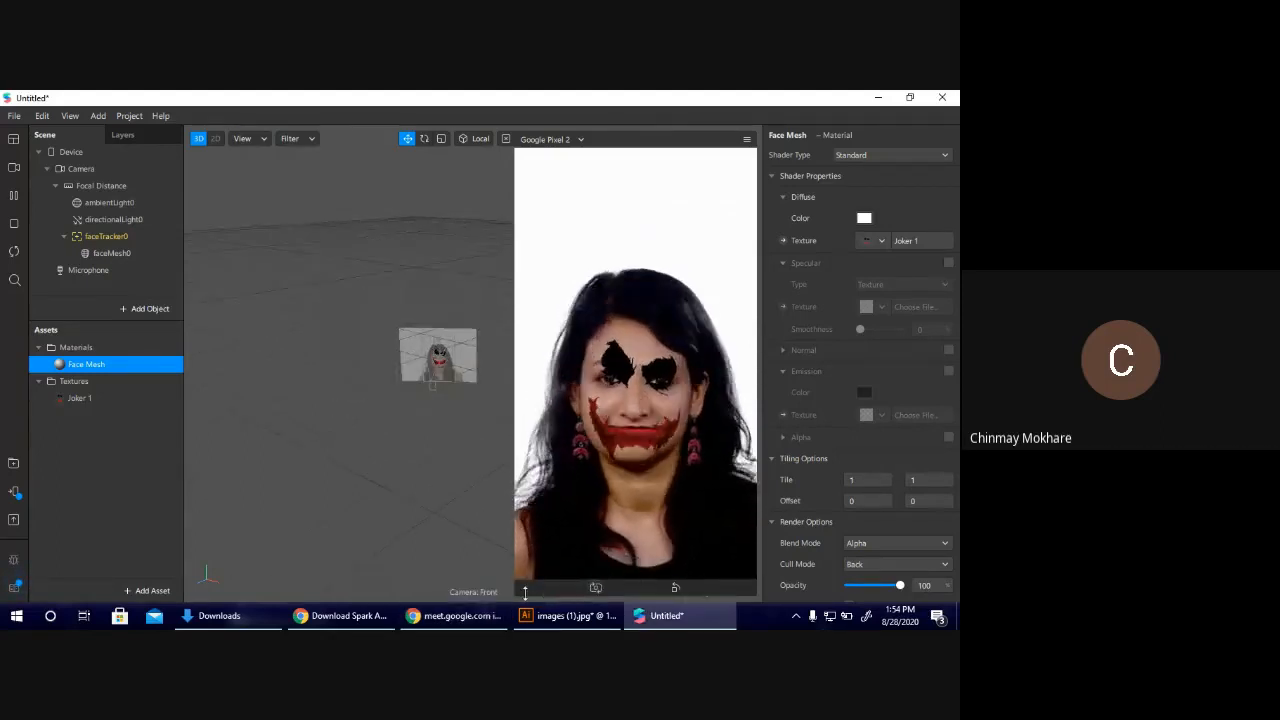
left_click_drag(514, 591, 600, 453)
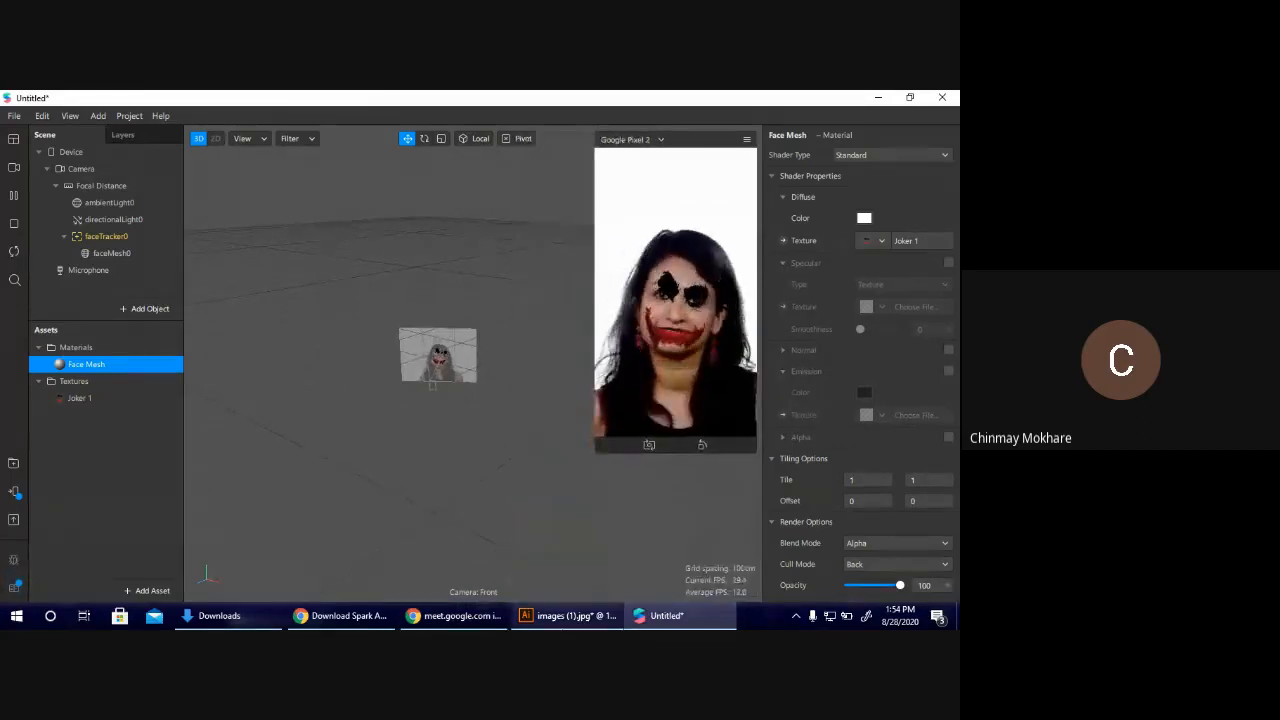
Return to Illustrator and delete the face template image from behind the joker artwork.
left_click(567, 615)
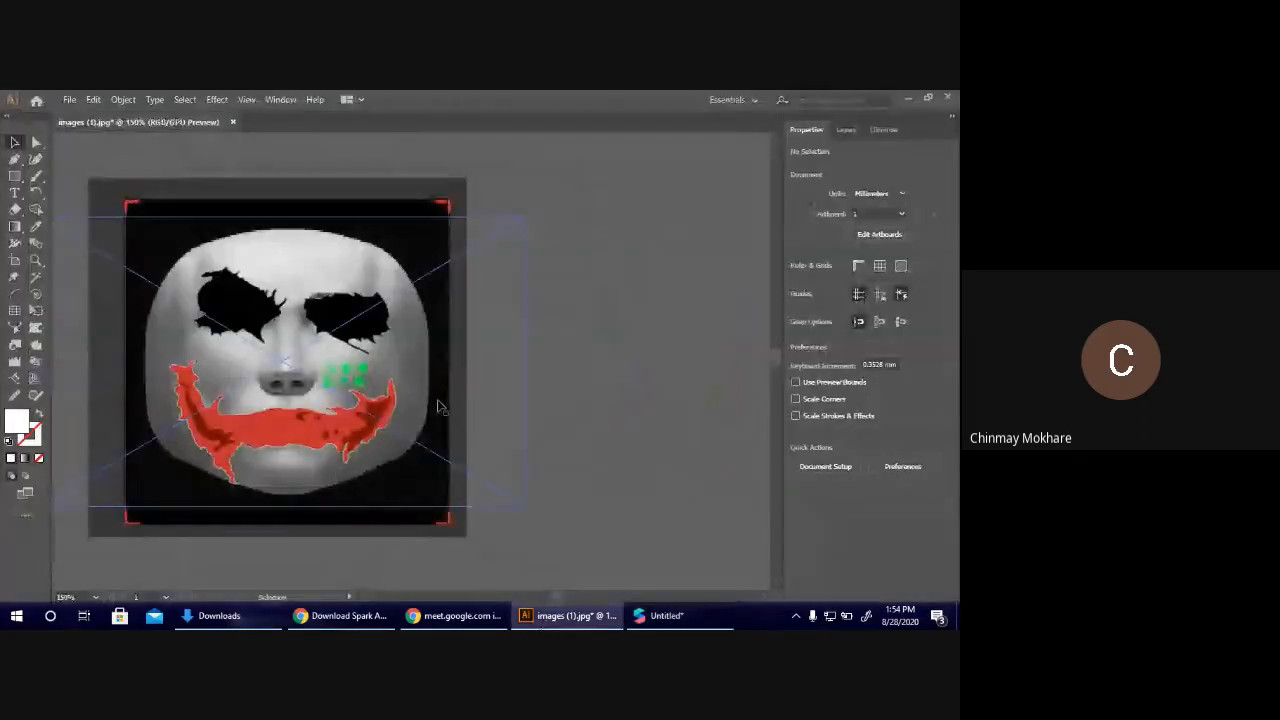
left_click(297, 370)
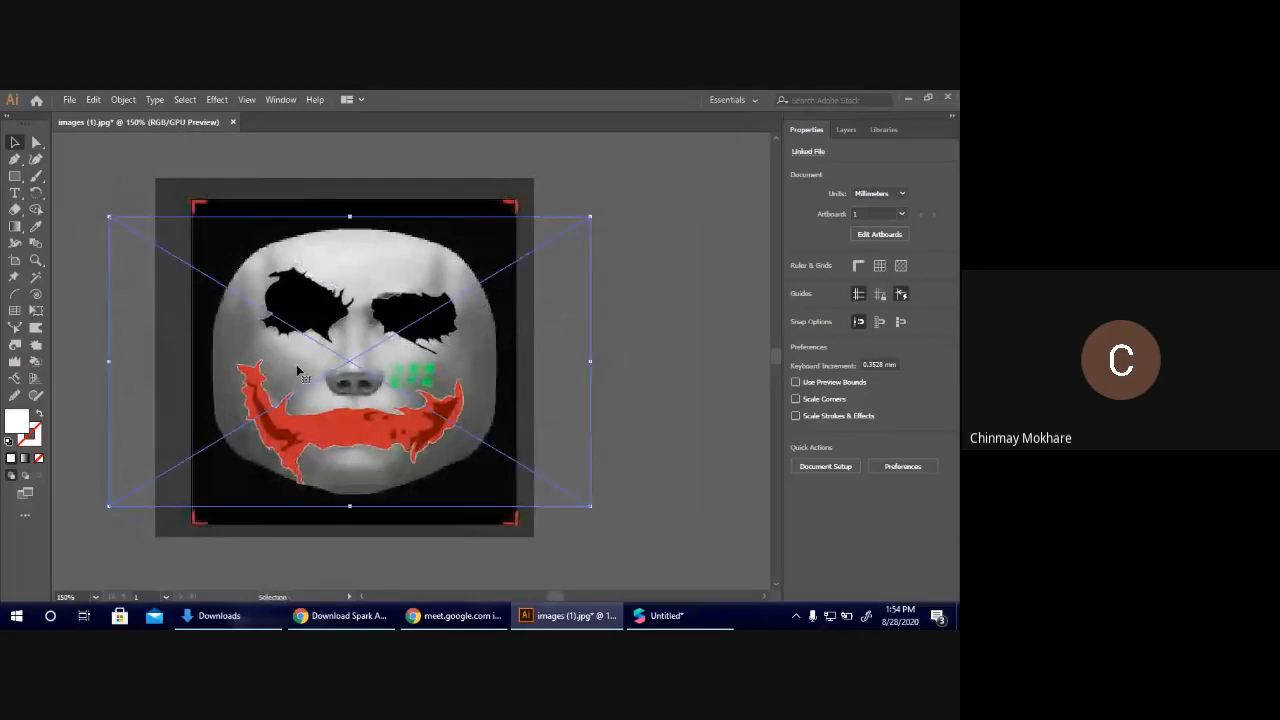
left_click(617, 362)
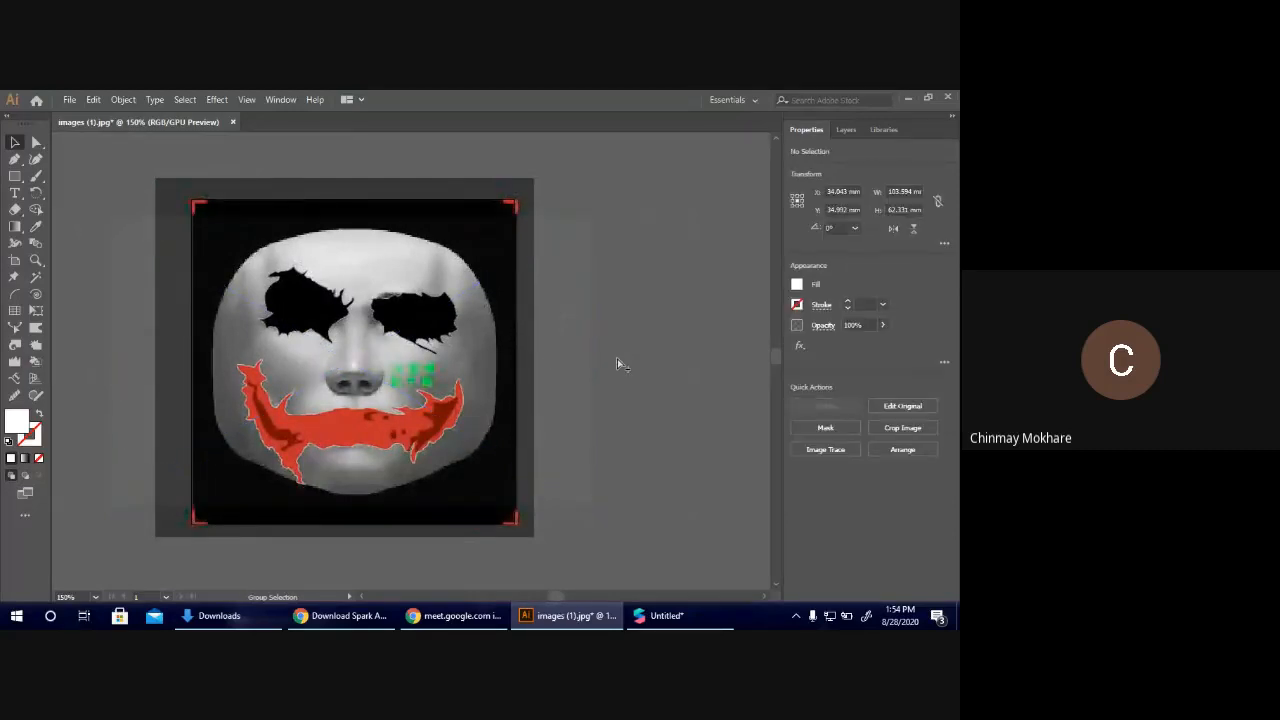
left_click(437, 370)
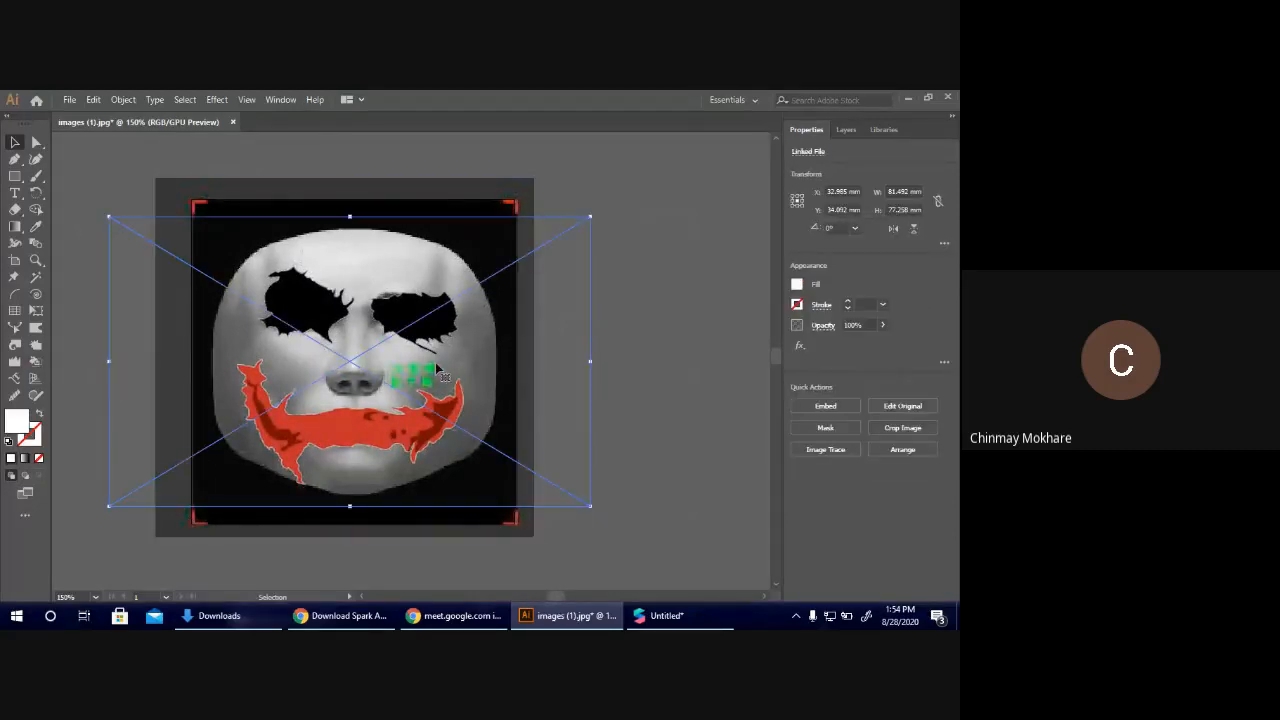
key("v")
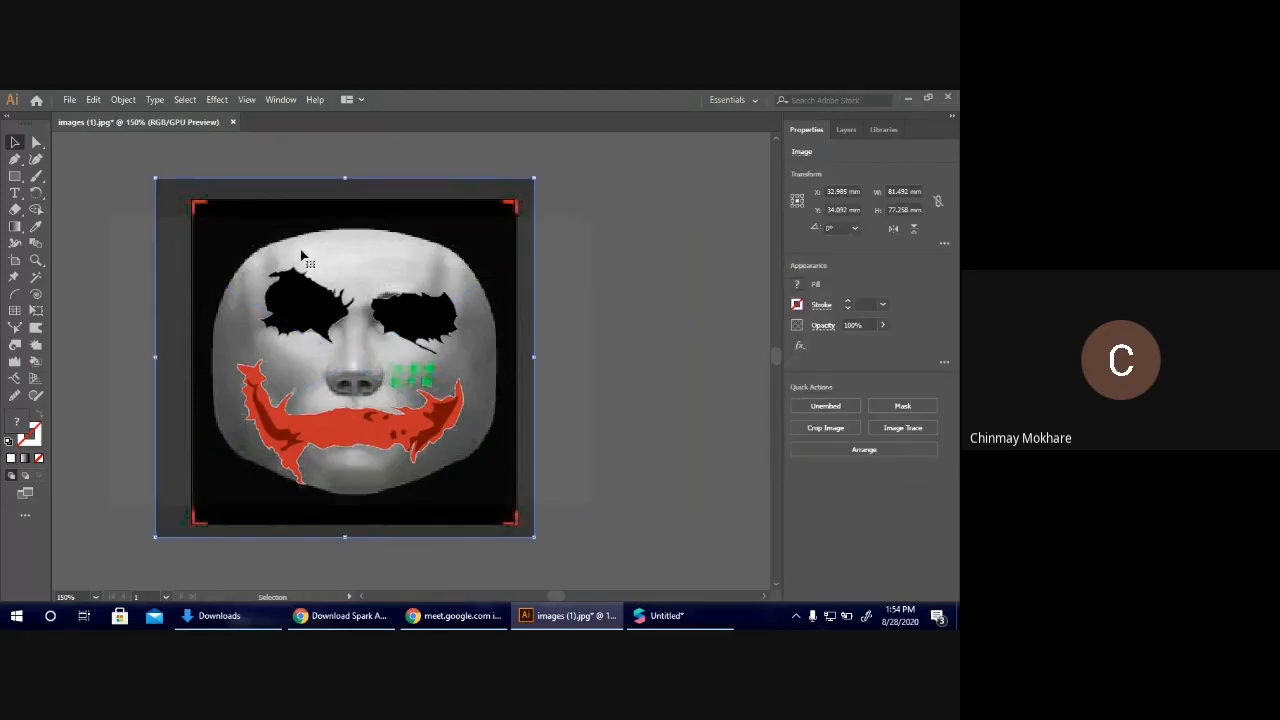
key("Delete")
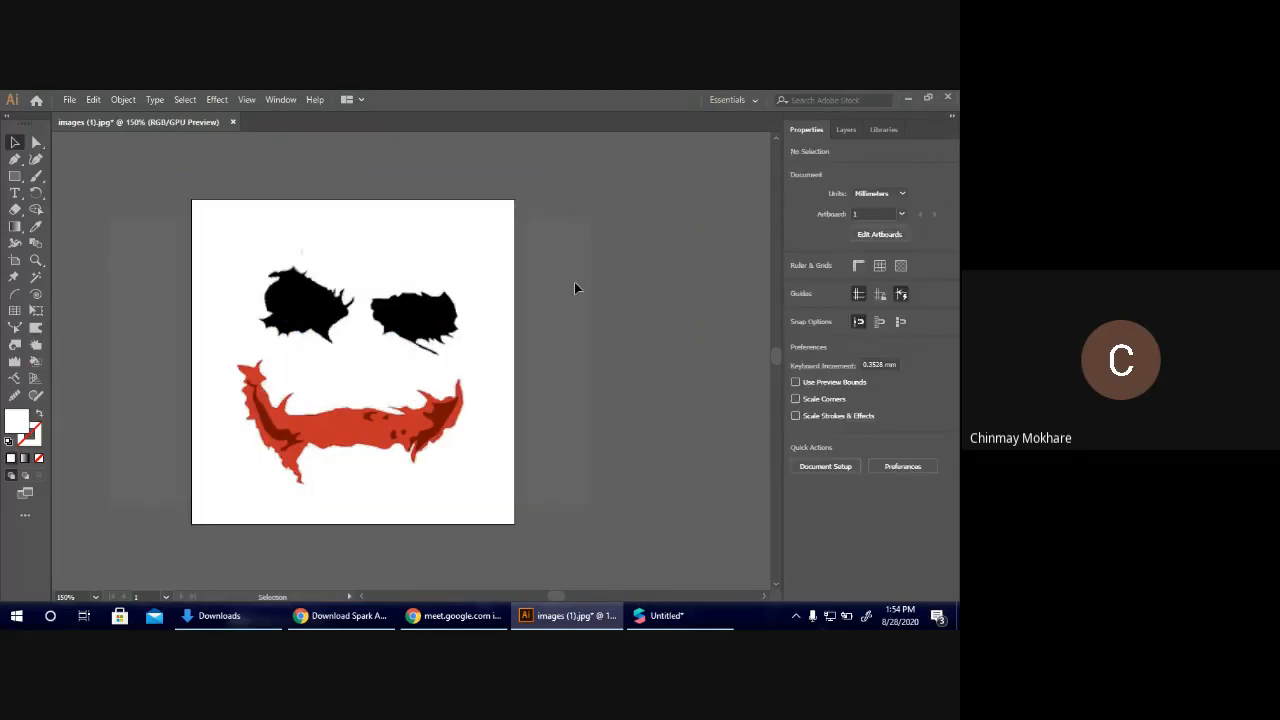
Export the joker artwork to Downloads as a PNG named "joker 2" with Use Artboards enabled, accepting the PNG options.
left_click(69, 99)
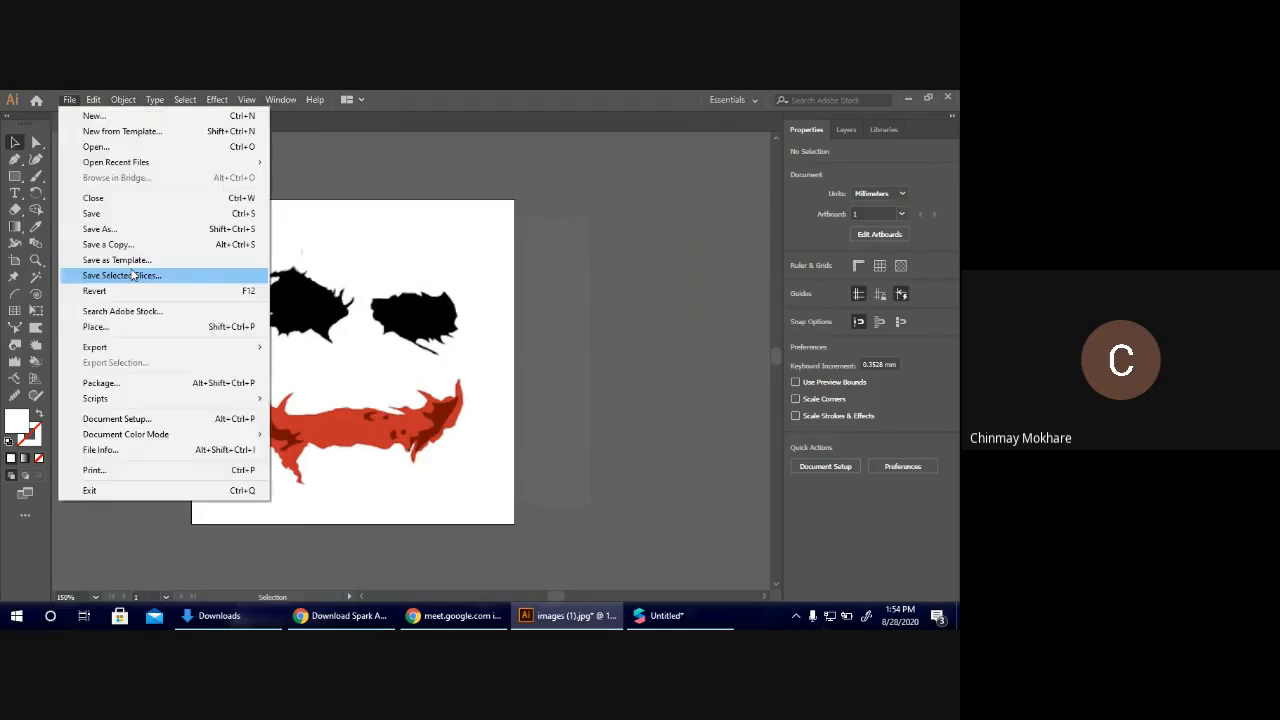
mouse_move(223, 347)
left_click(352, 366)
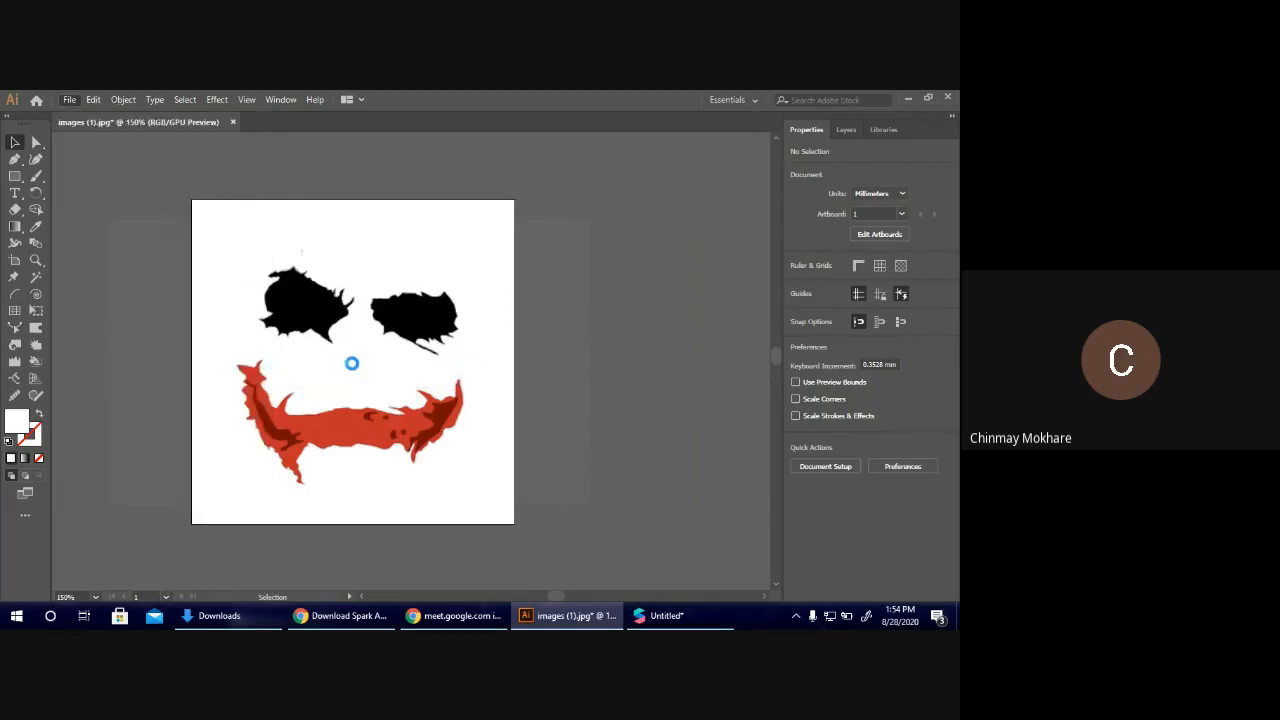
left_click(164, 373)
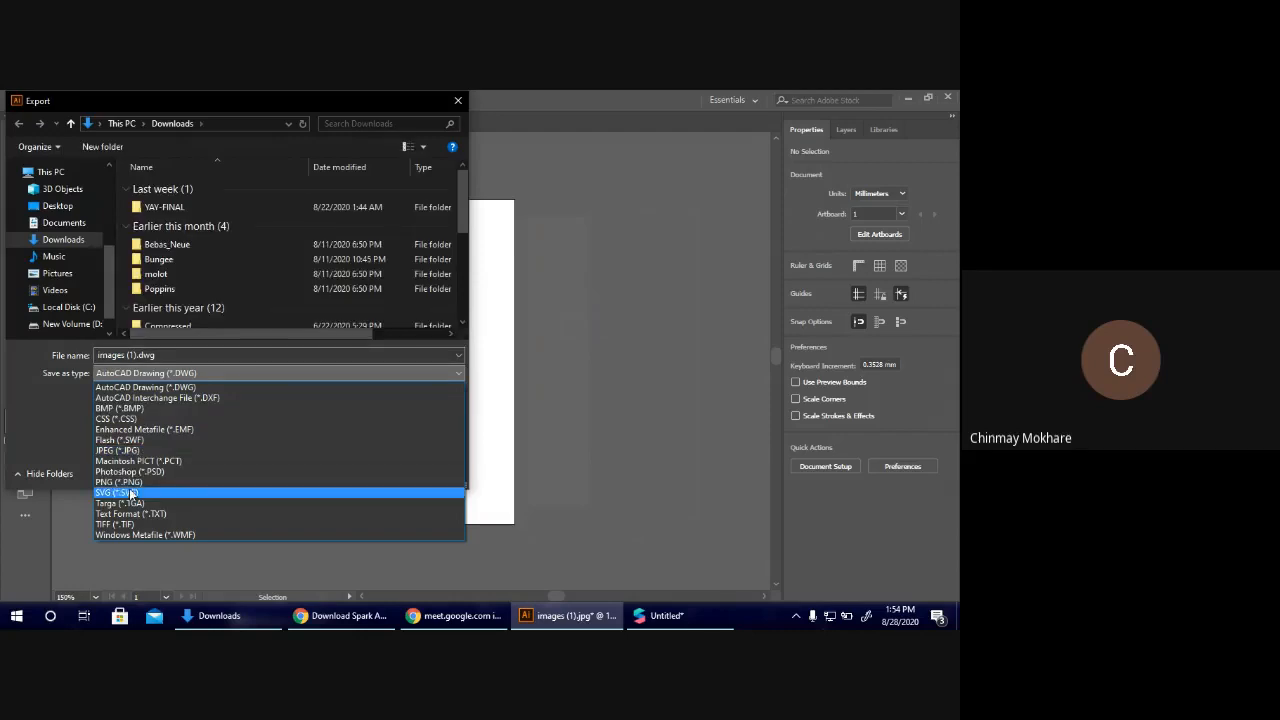
left_click(130, 482)
left_click(116, 394)
left_click(199, 356)
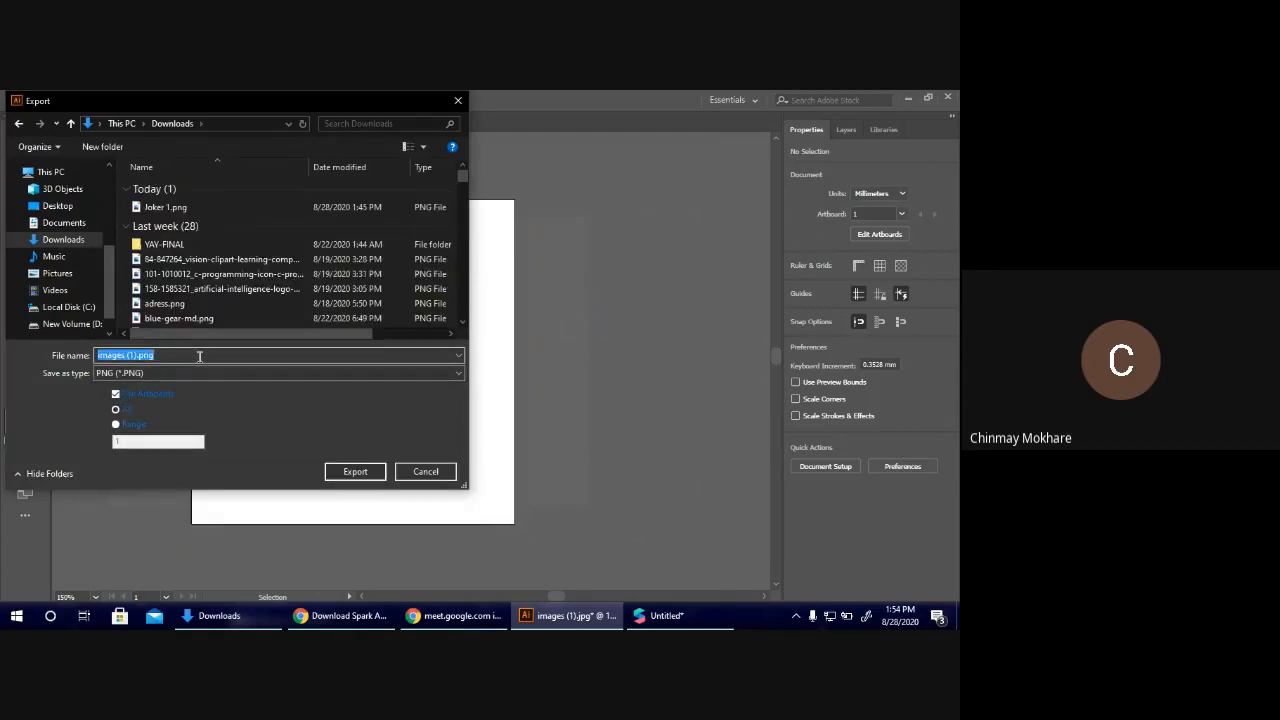
type("joker 2")
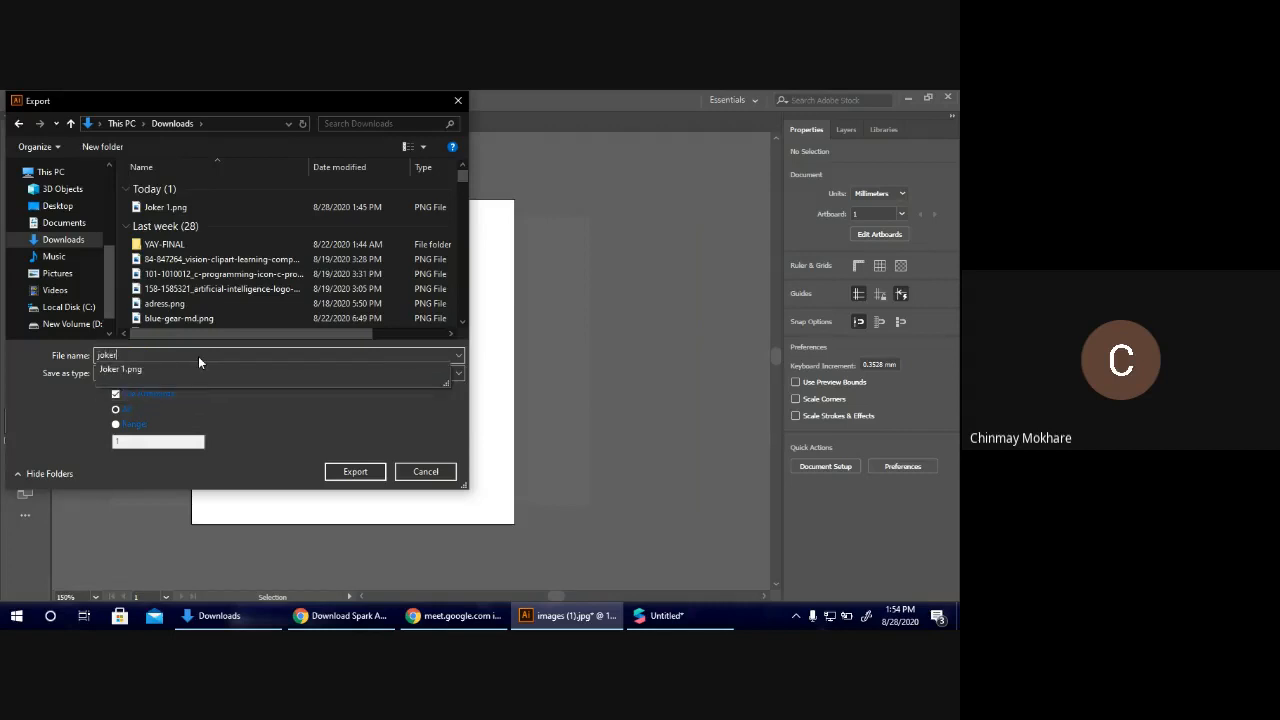
left_click(362, 471)
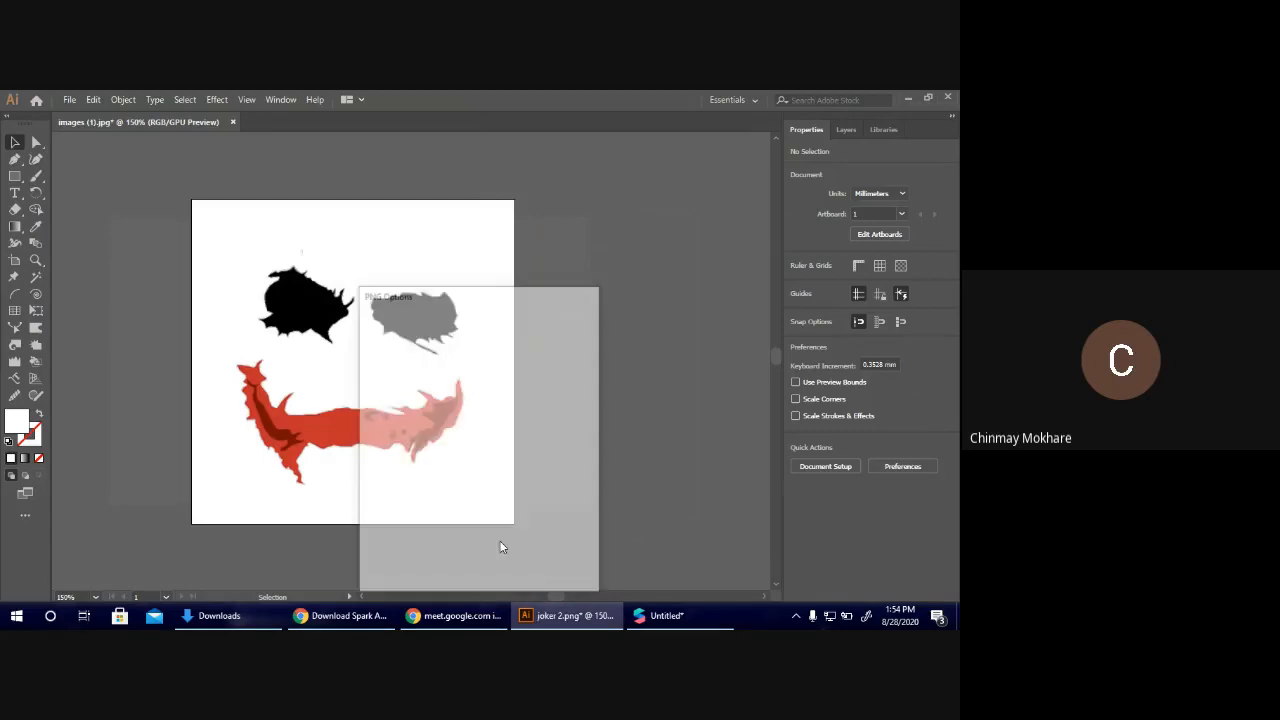
left_click(497, 565)
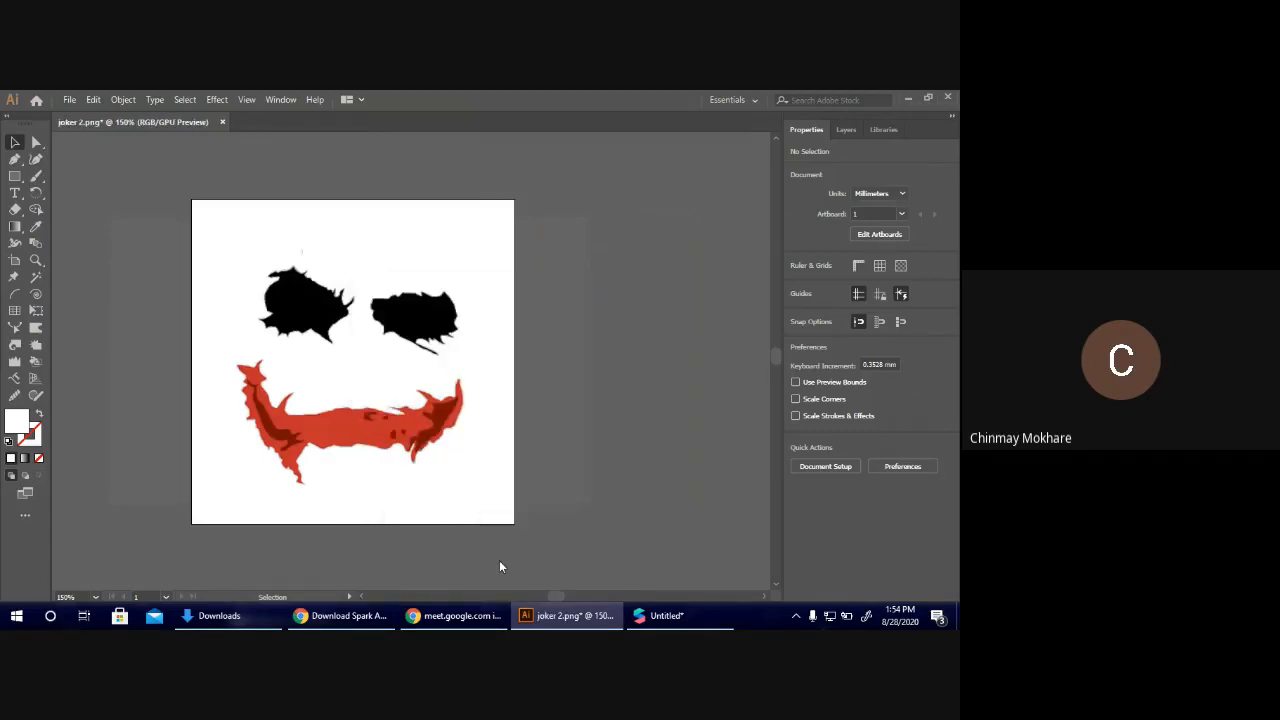
Switch to Spark AR Studio and import joker 2-01.png as a new diffuse texture for the Face Mesh material.
left_click(687, 617)
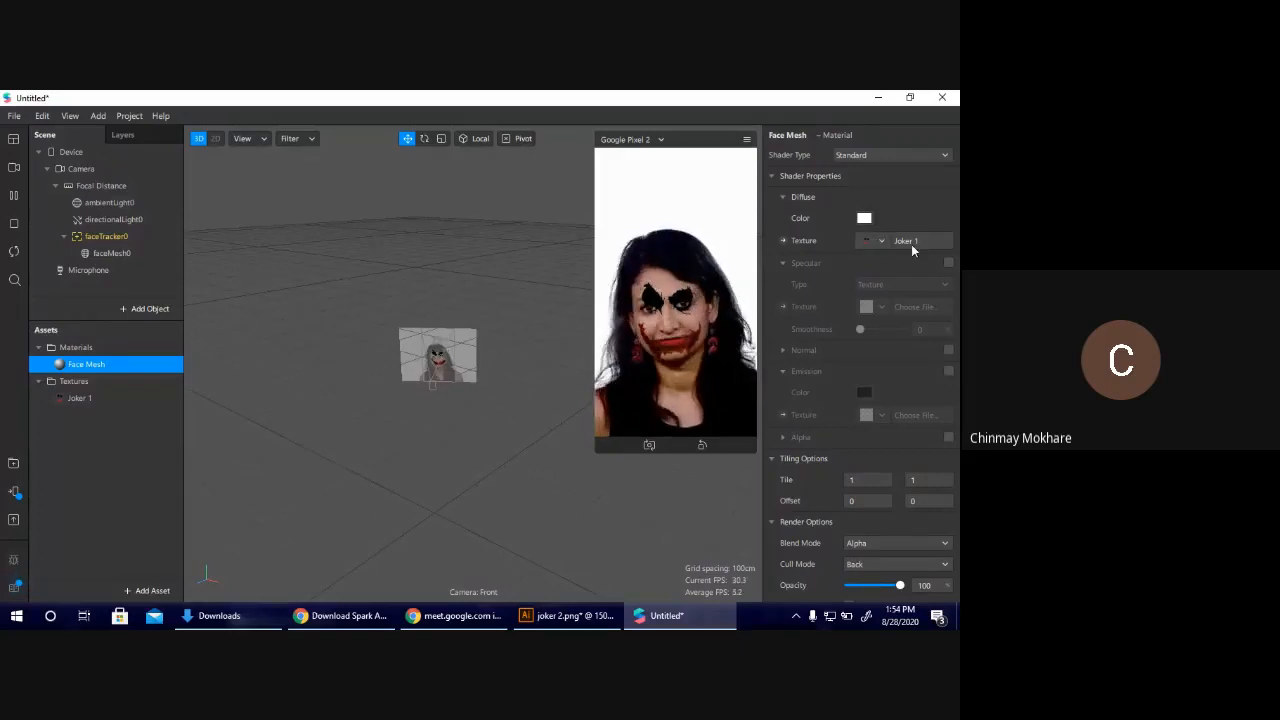
left_click(882, 243)
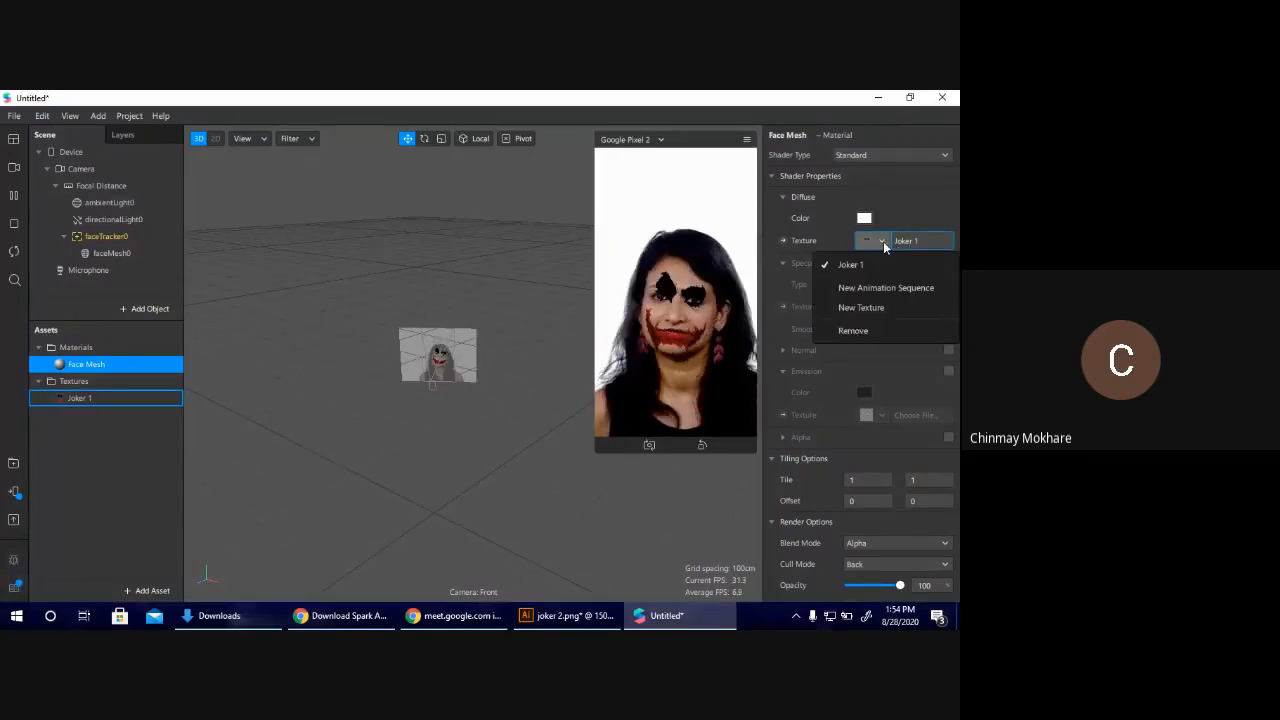
left_click(868, 311)
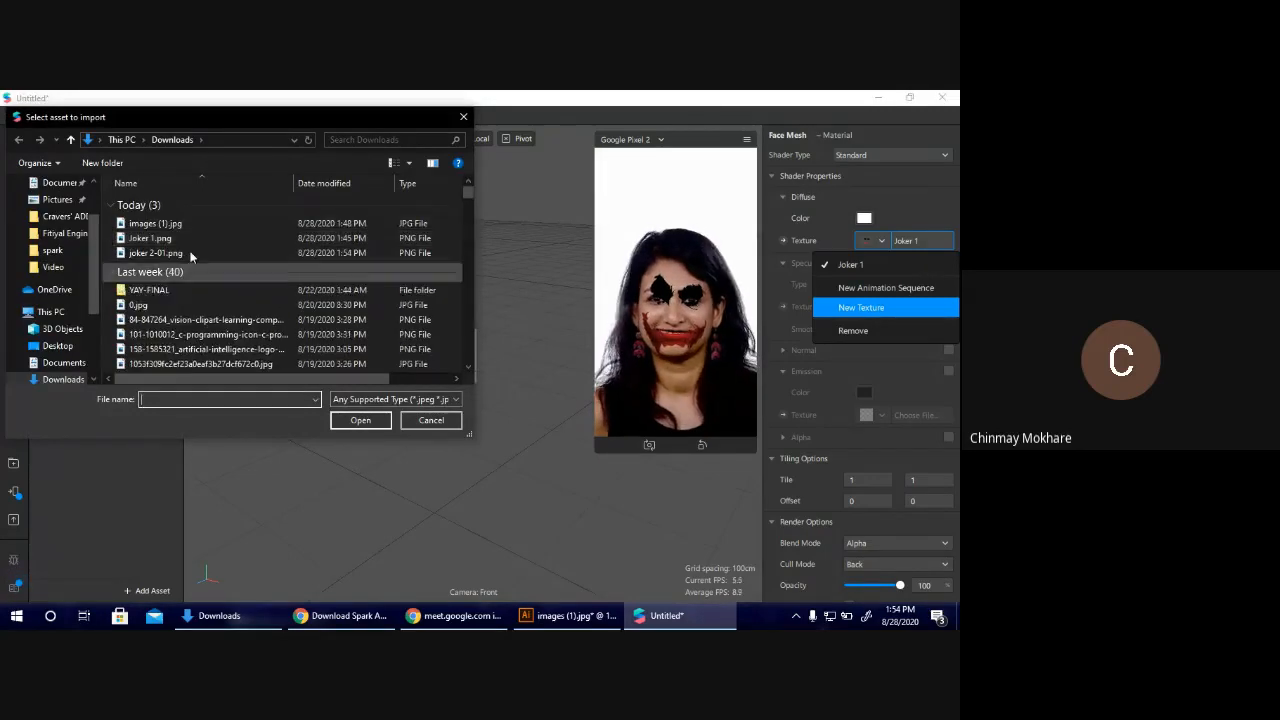
double_click(160, 253)
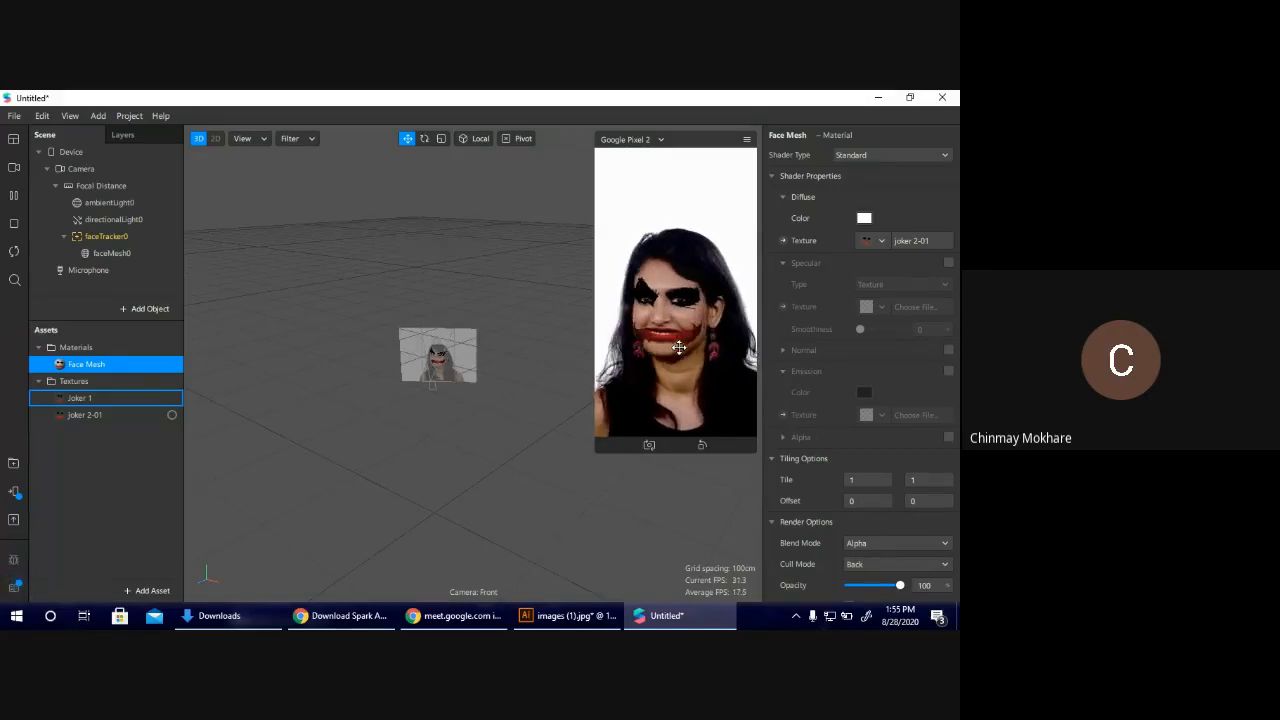
Check the joker 2-01 texture on the face in a temporarily enlarged device preview and close the current project.
left_click_drag(597, 451, 514, 597)
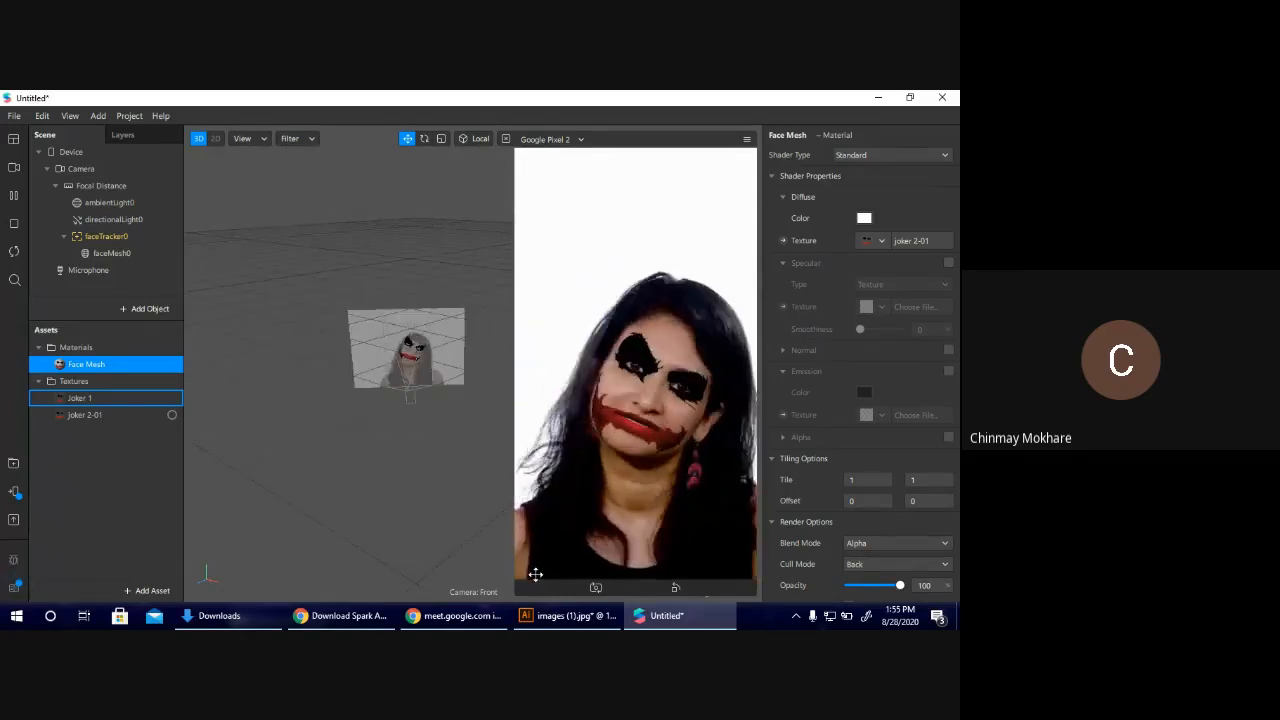
left_click_drag(516, 580, 642, 411)
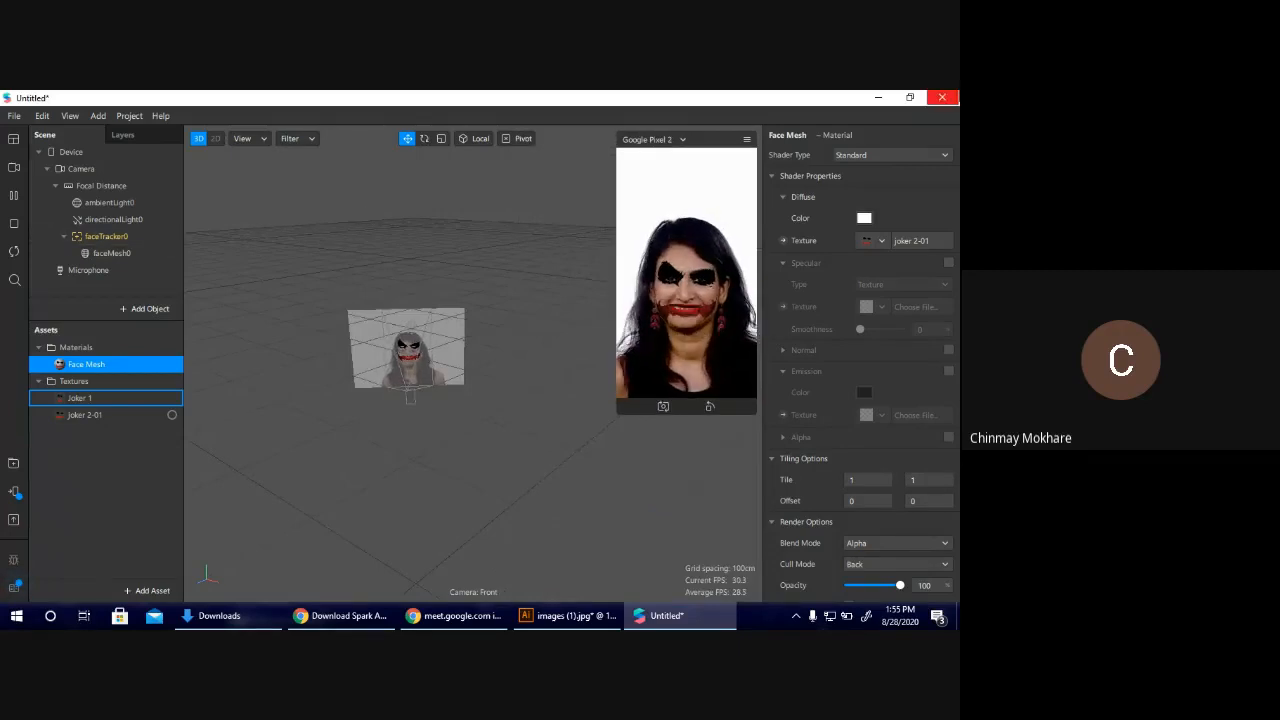
left_click(8, 118)
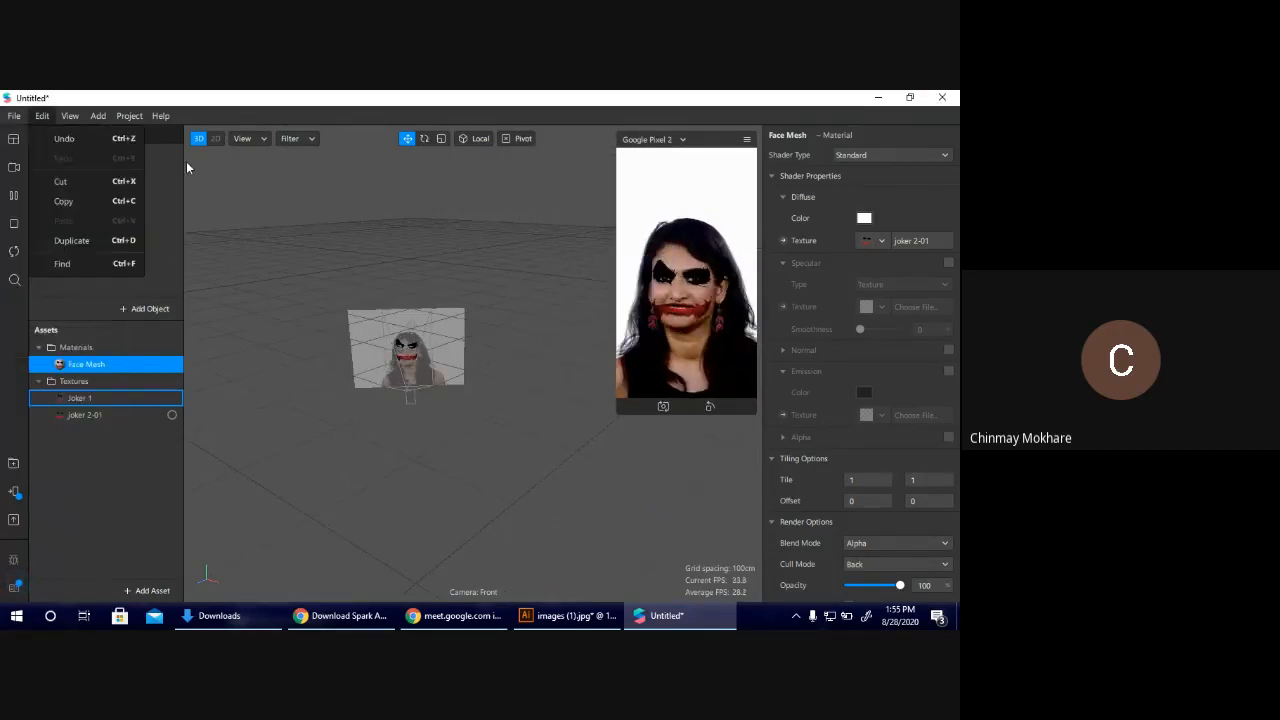
left_click(943, 98)
left_click(536, 381)
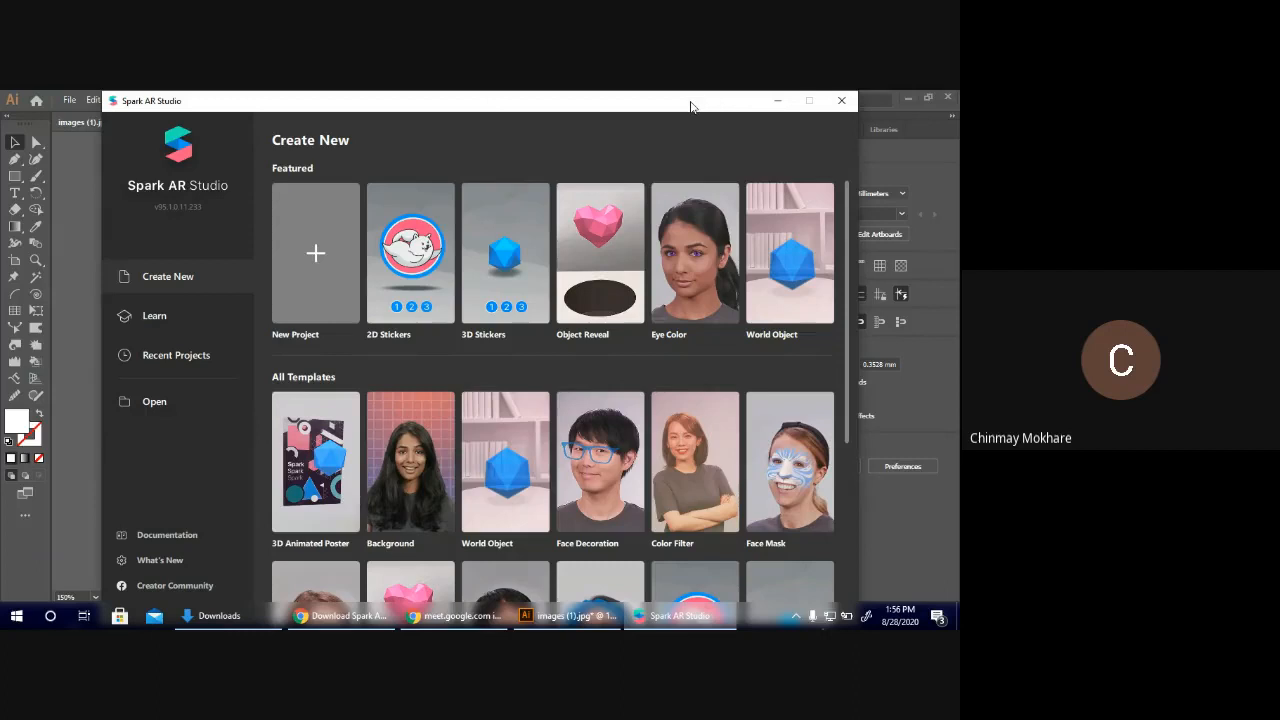
Look through the available effect templates and create a new blank project.
scroll(801, 351, "down", 5)
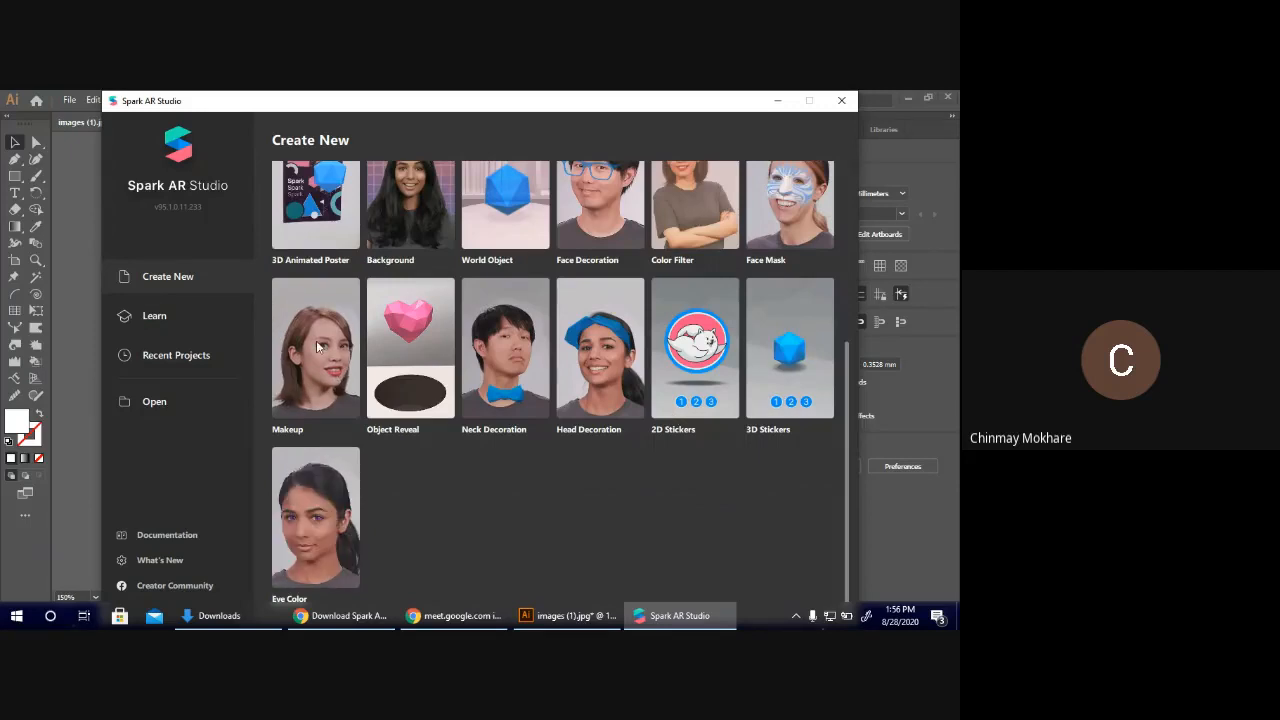
scroll(503, 392, "up", 5)
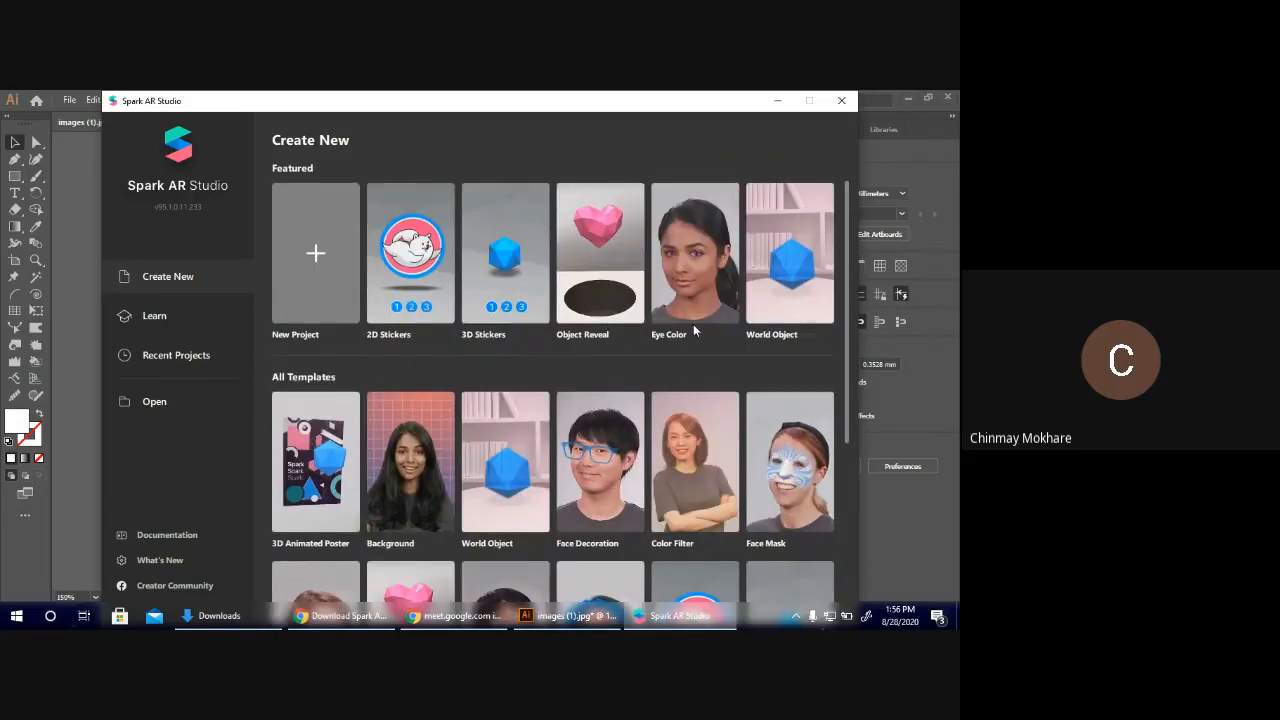
left_click(325, 250)
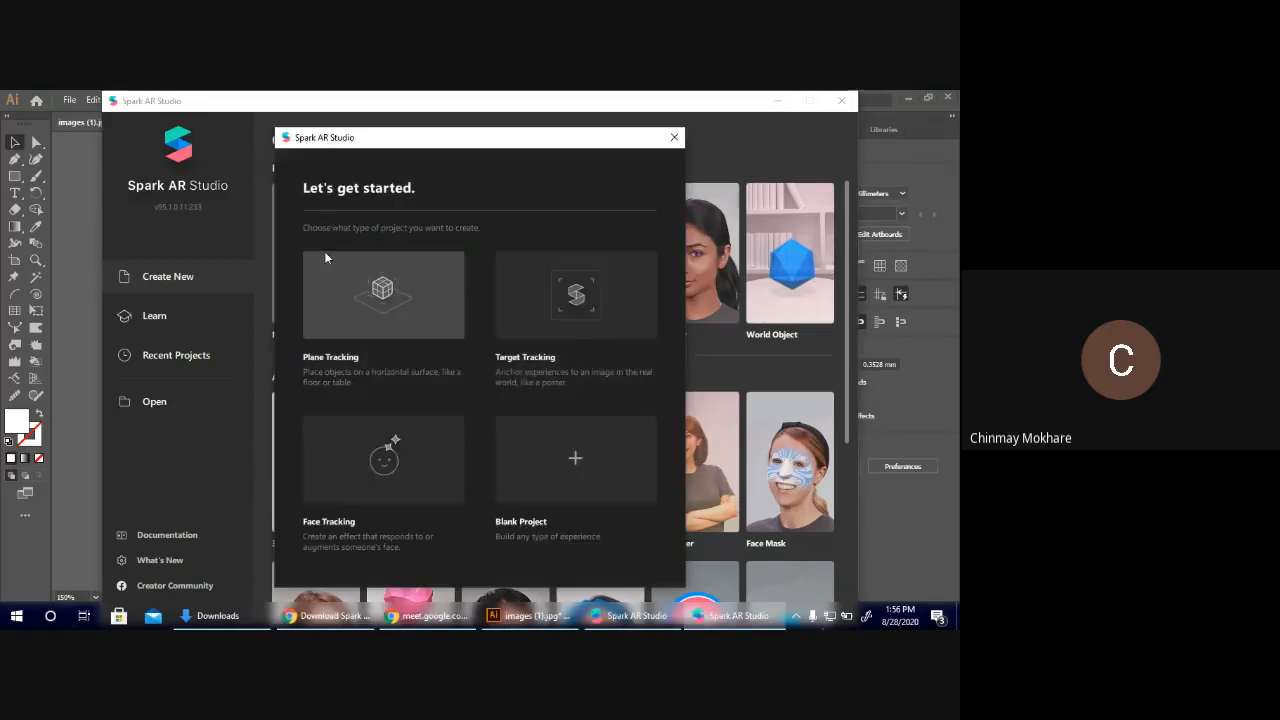
left_click(587, 457)
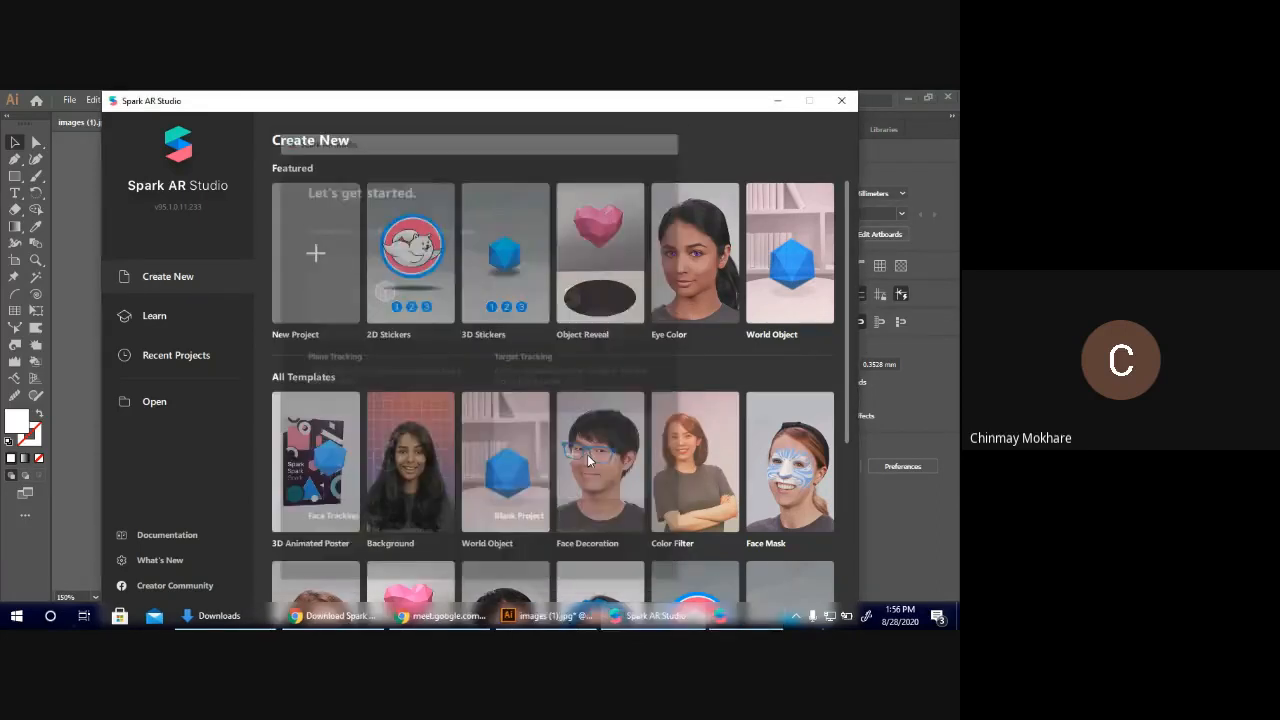
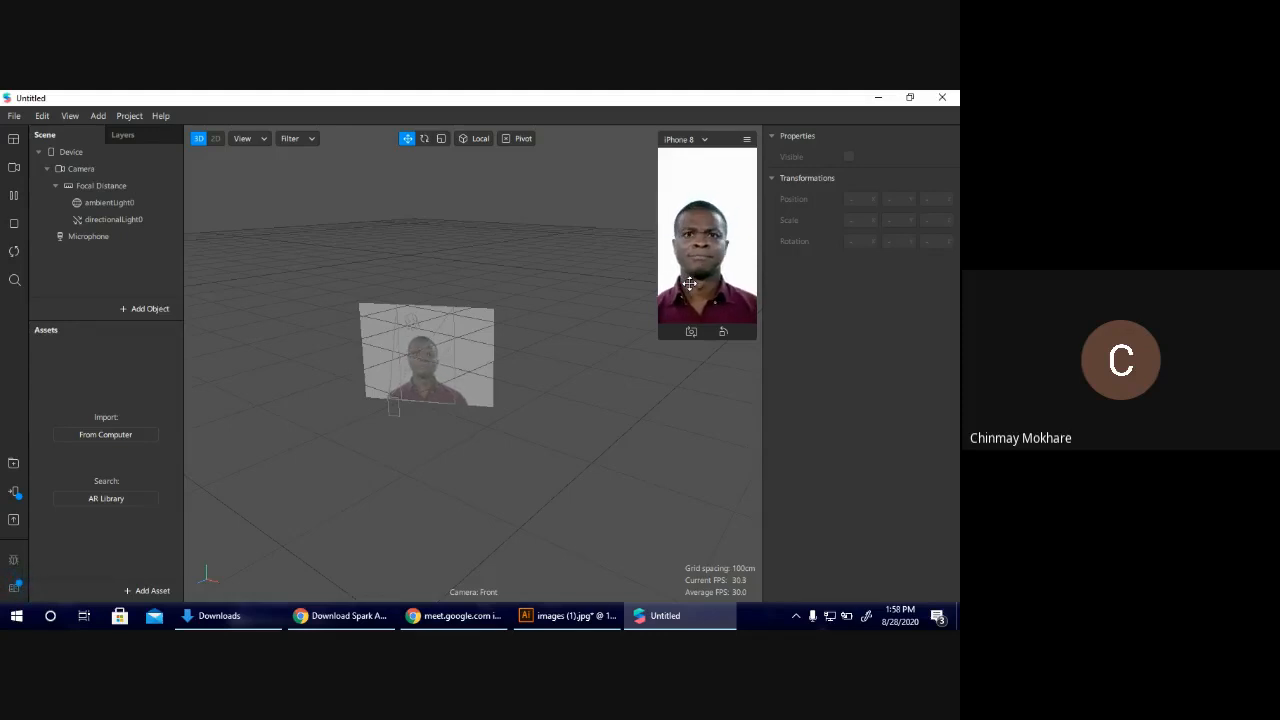
Add a Face Tracker and a Face Mesh to the blank scene.
left_click(157, 312)
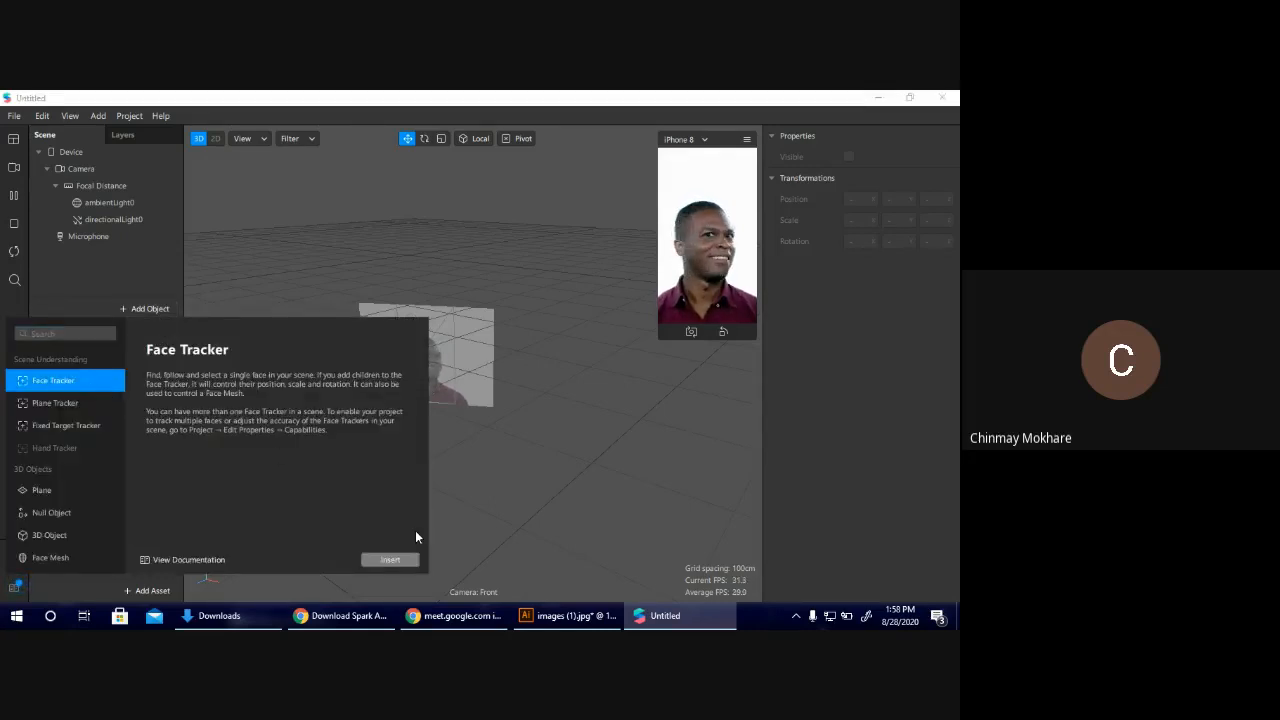
left_click(402, 561)
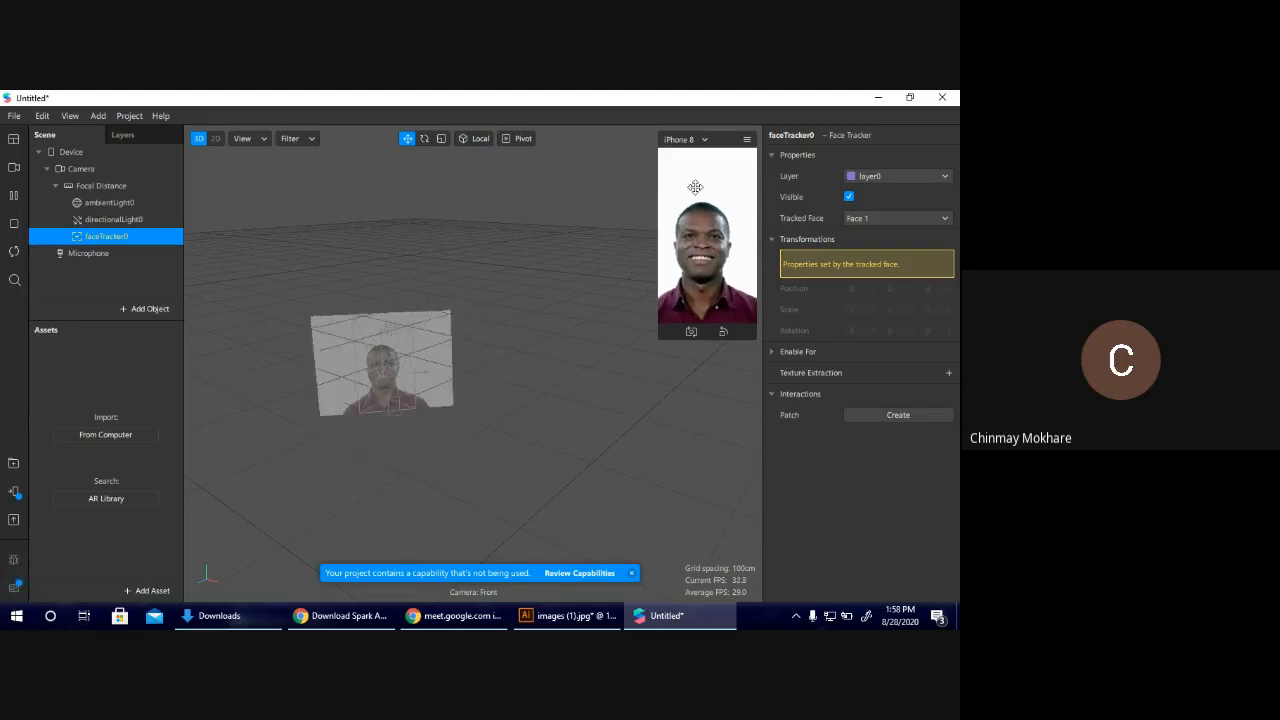
left_click(166, 309)
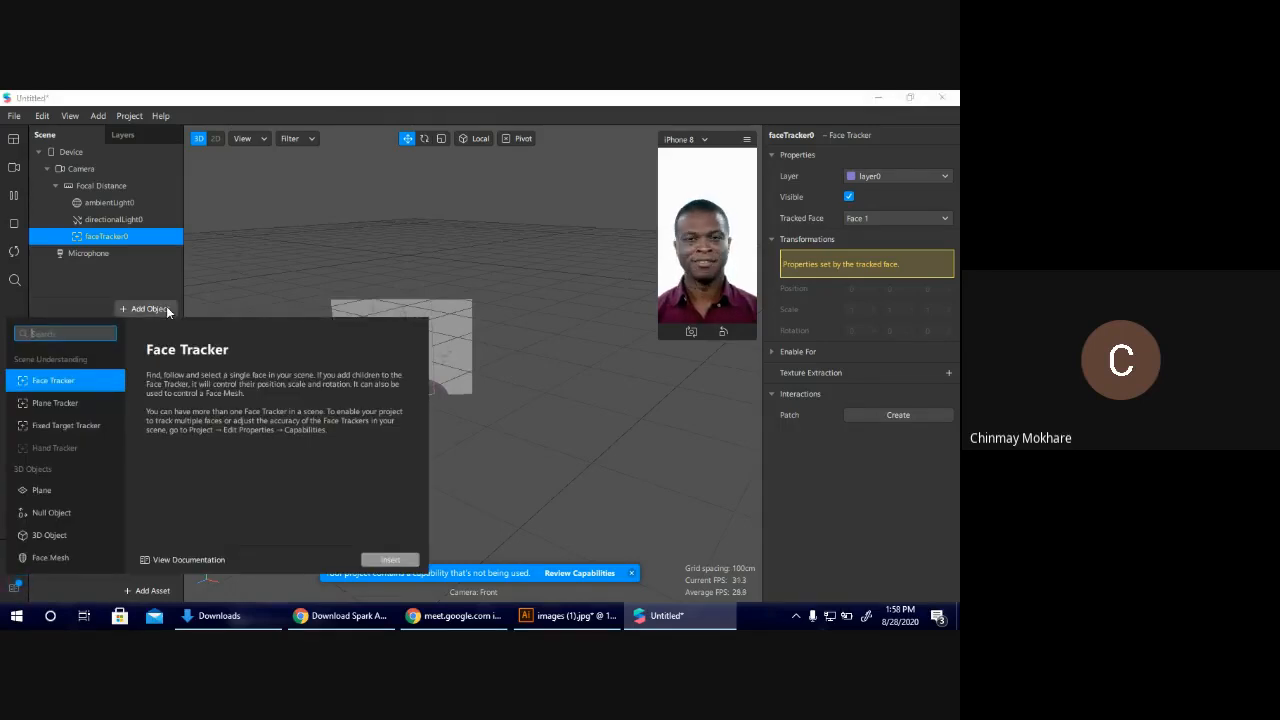
left_click(72, 560)
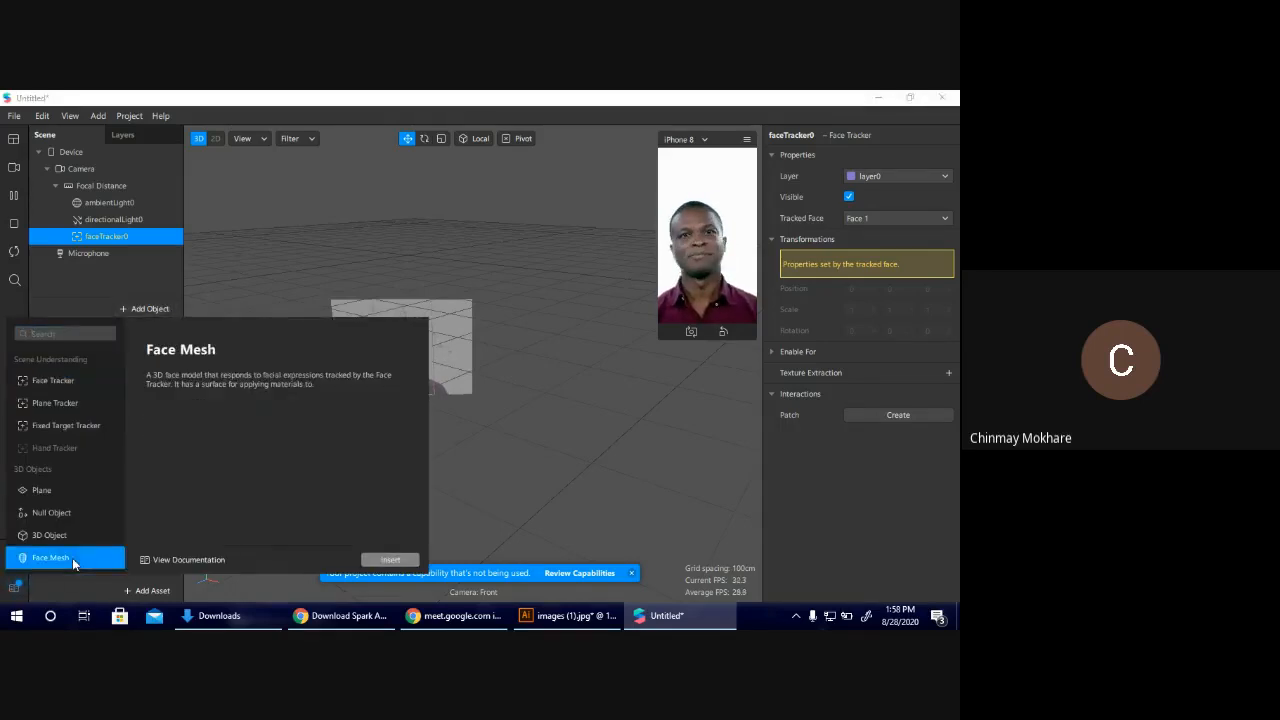
left_click(373, 560)
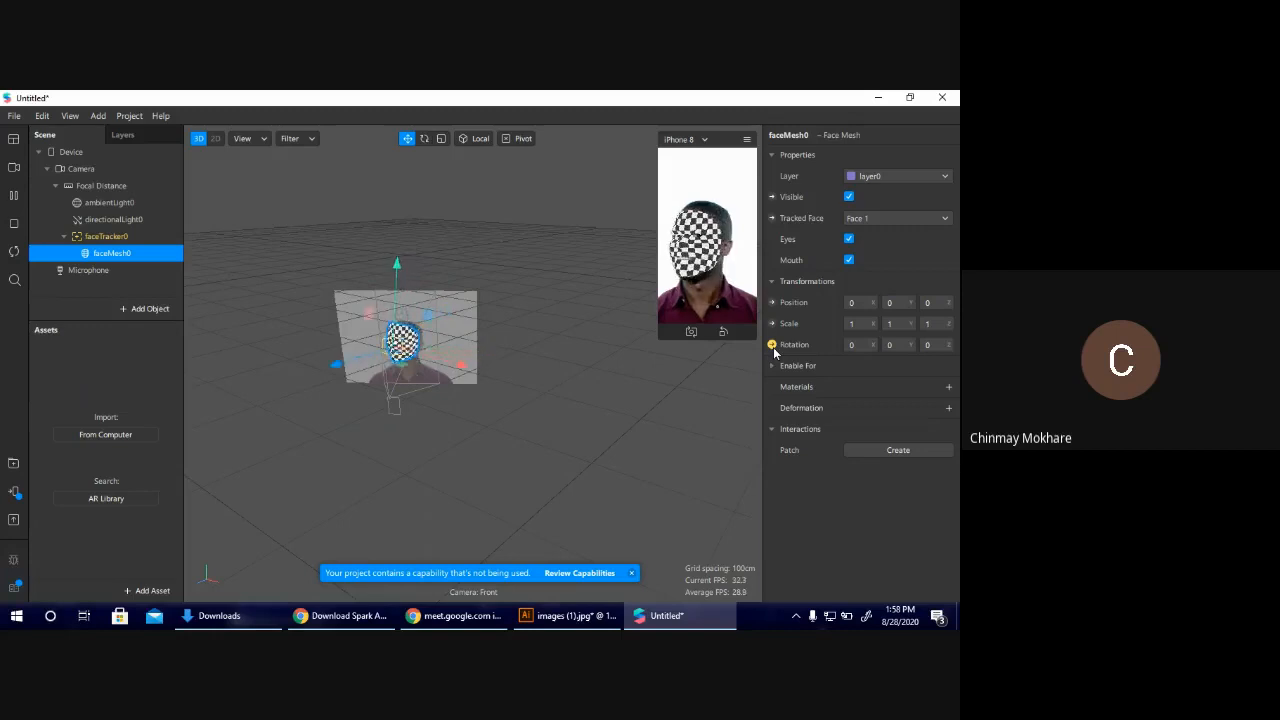
Create a new material for the face mesh and rename it "Face Mesh".
left_click(954, 389)
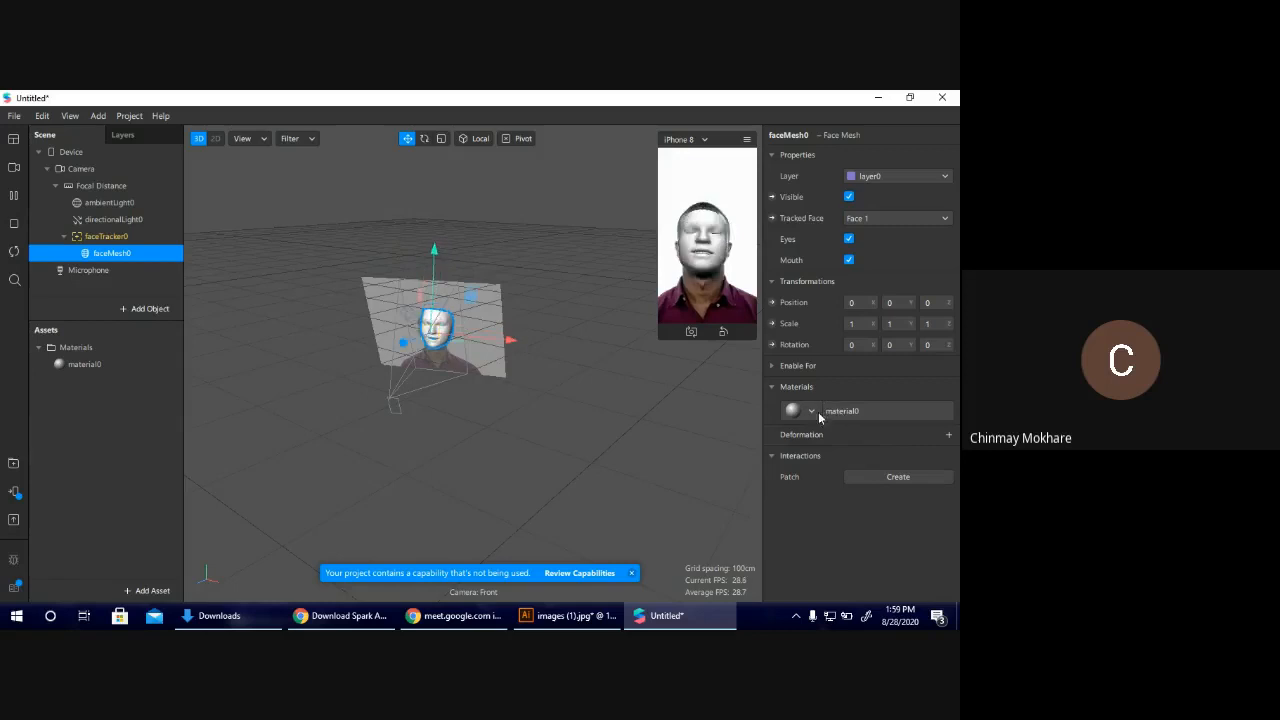
left_click(94, 367)
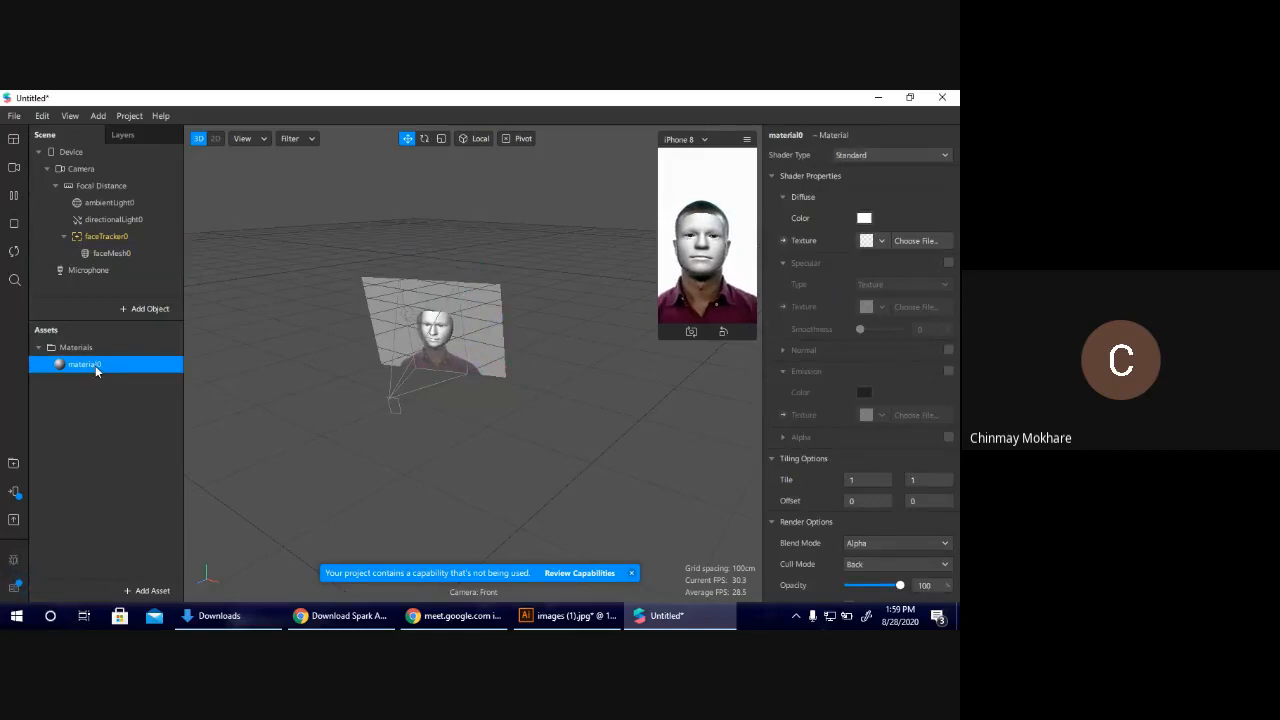
double_click(95, 365)
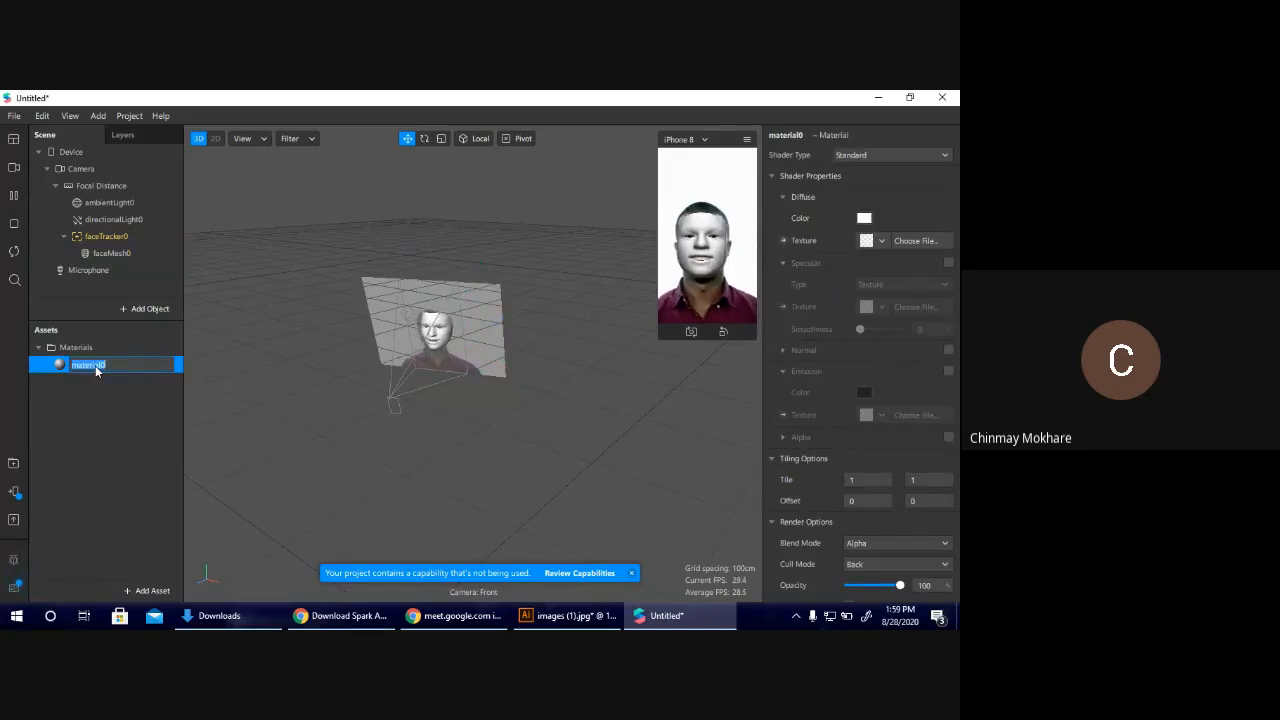
type("Face Mesh")
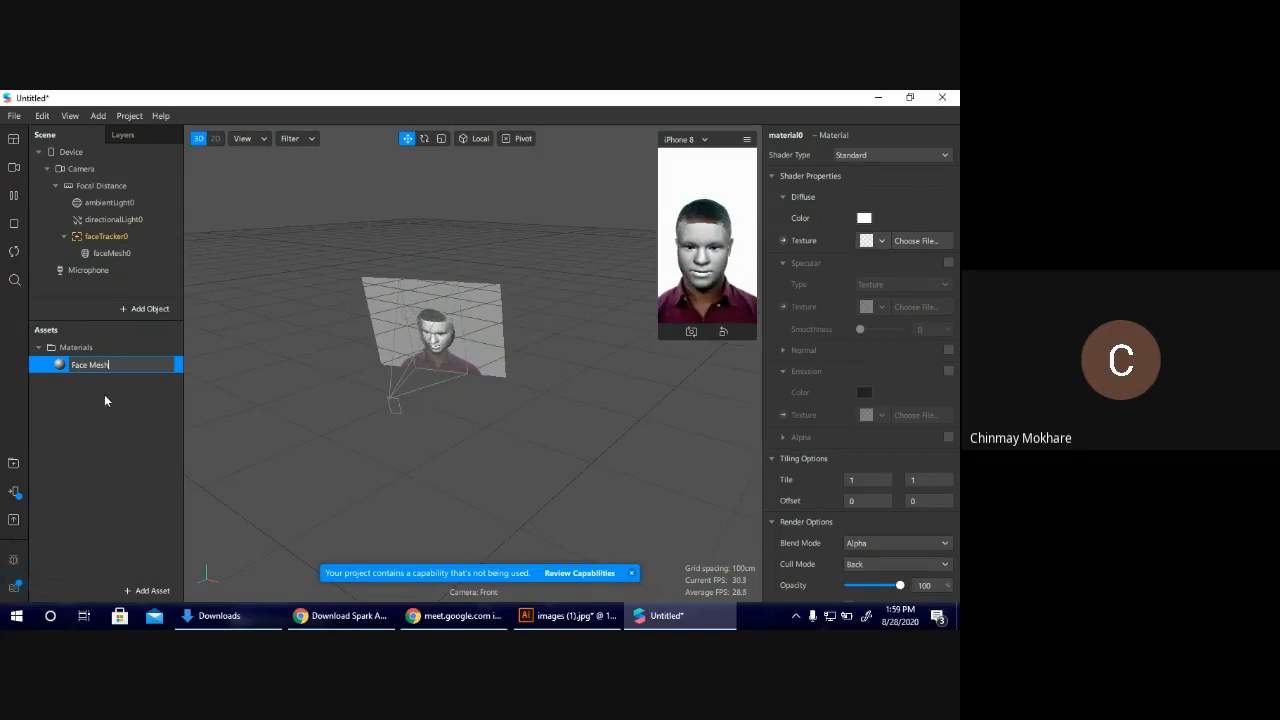
left_click(105, 400)
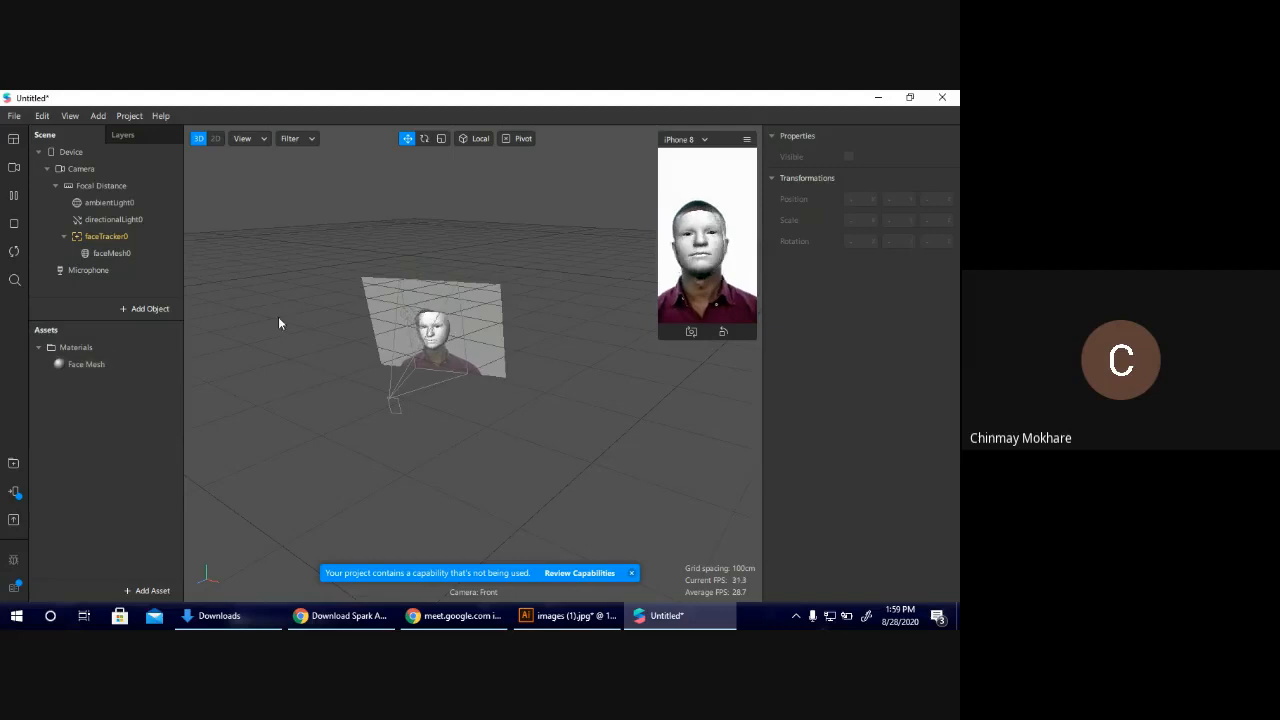
Import Joker 1.png from Downloads as the Face Mesh material's diffuse texture and check it on the face in an enlarged device preview.
left_click(101, 366)
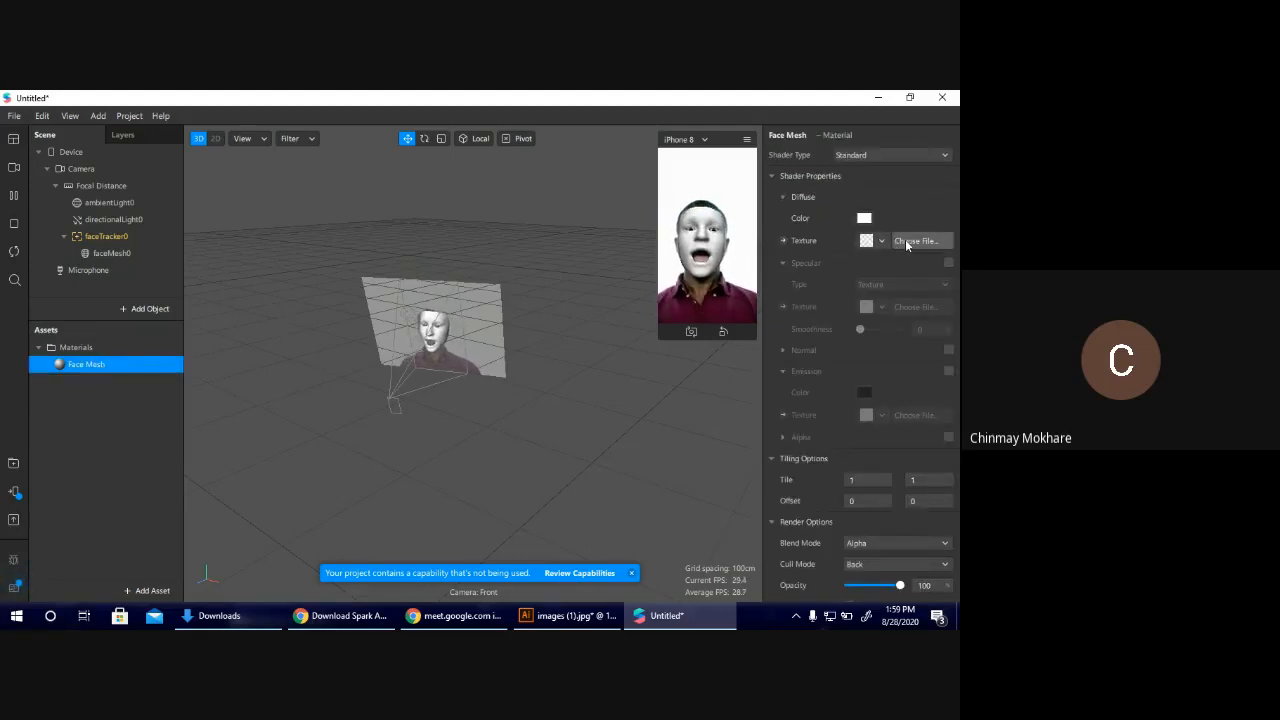
left_click(912, 241)
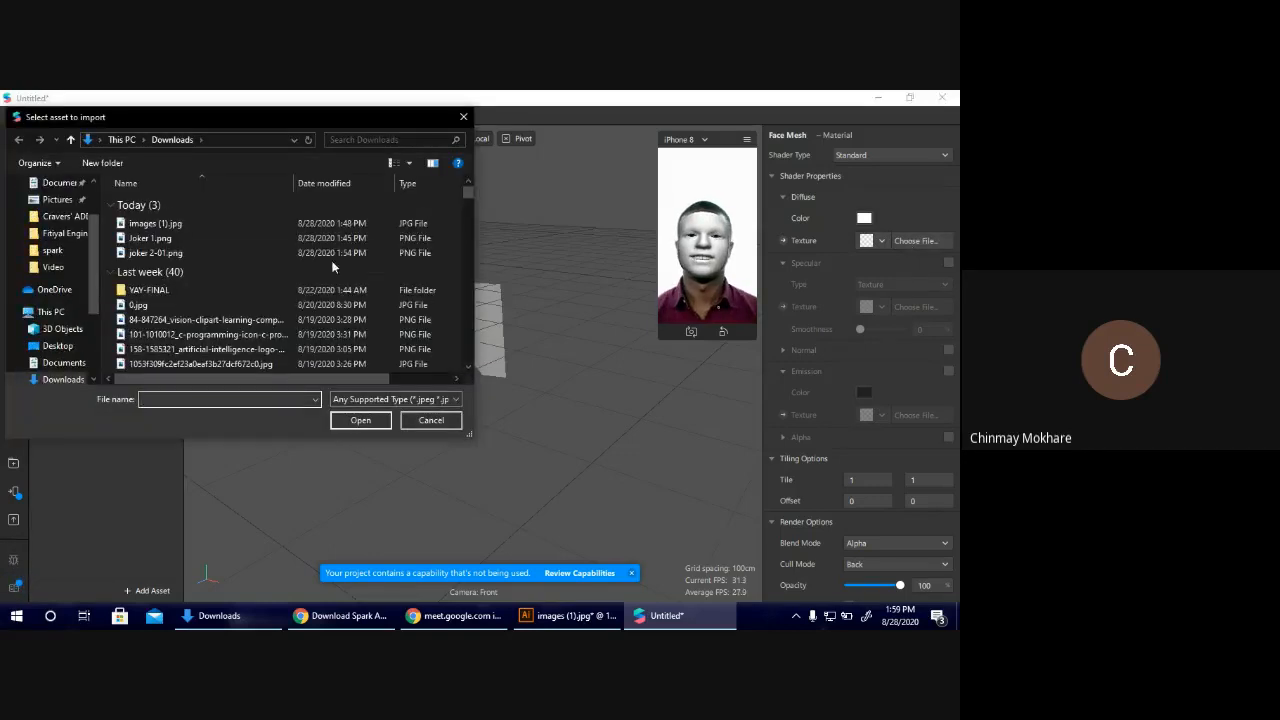
left_click(256, 238)
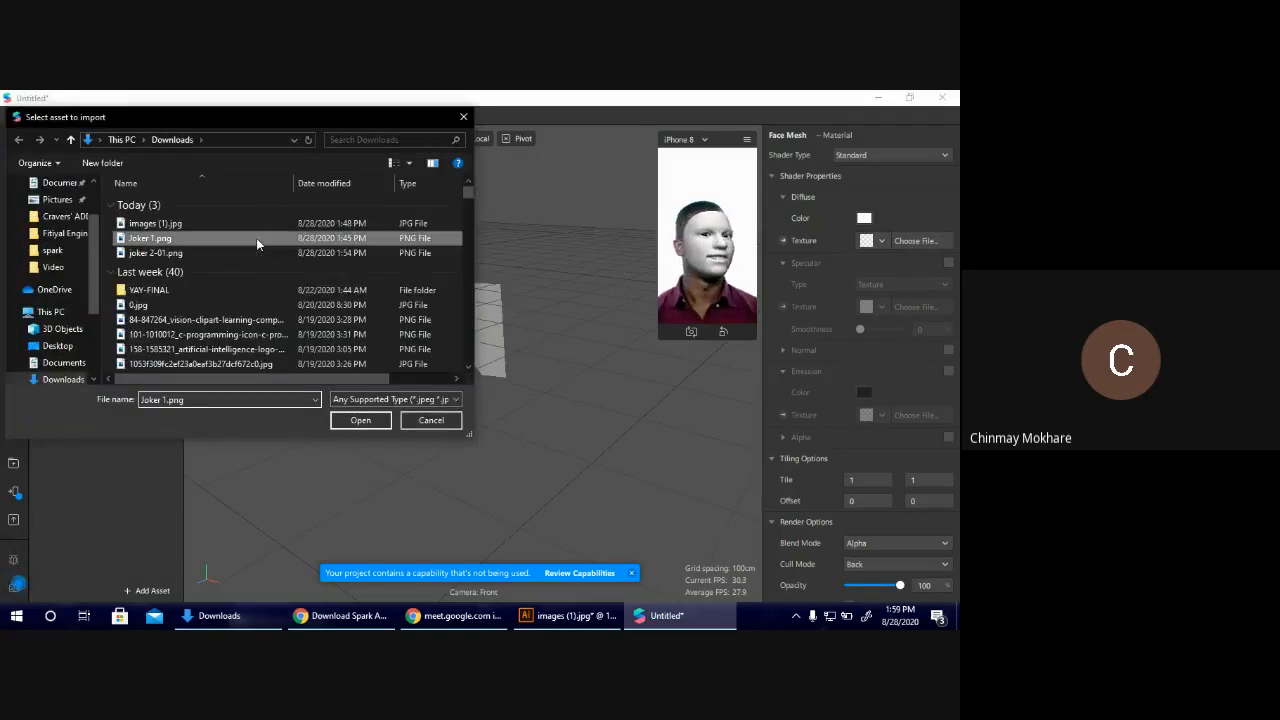
left_click(369, 423)
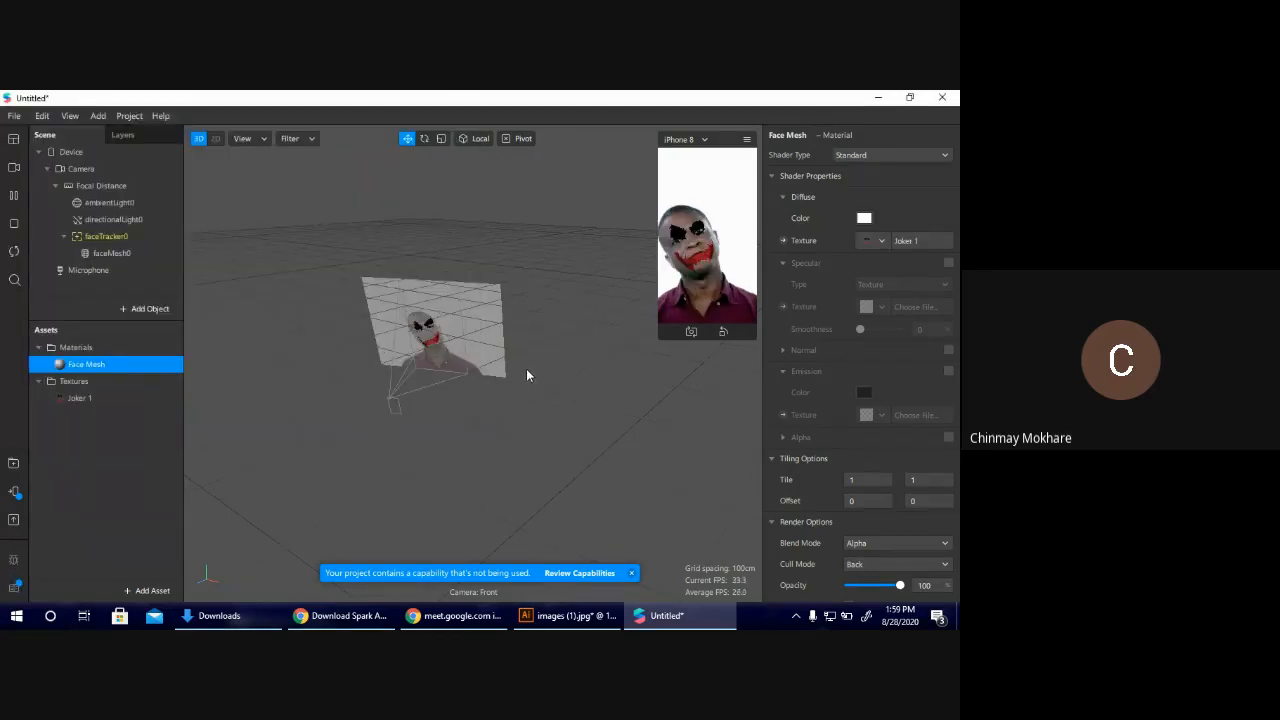
left_click_drag(660, 338, 488, 571)
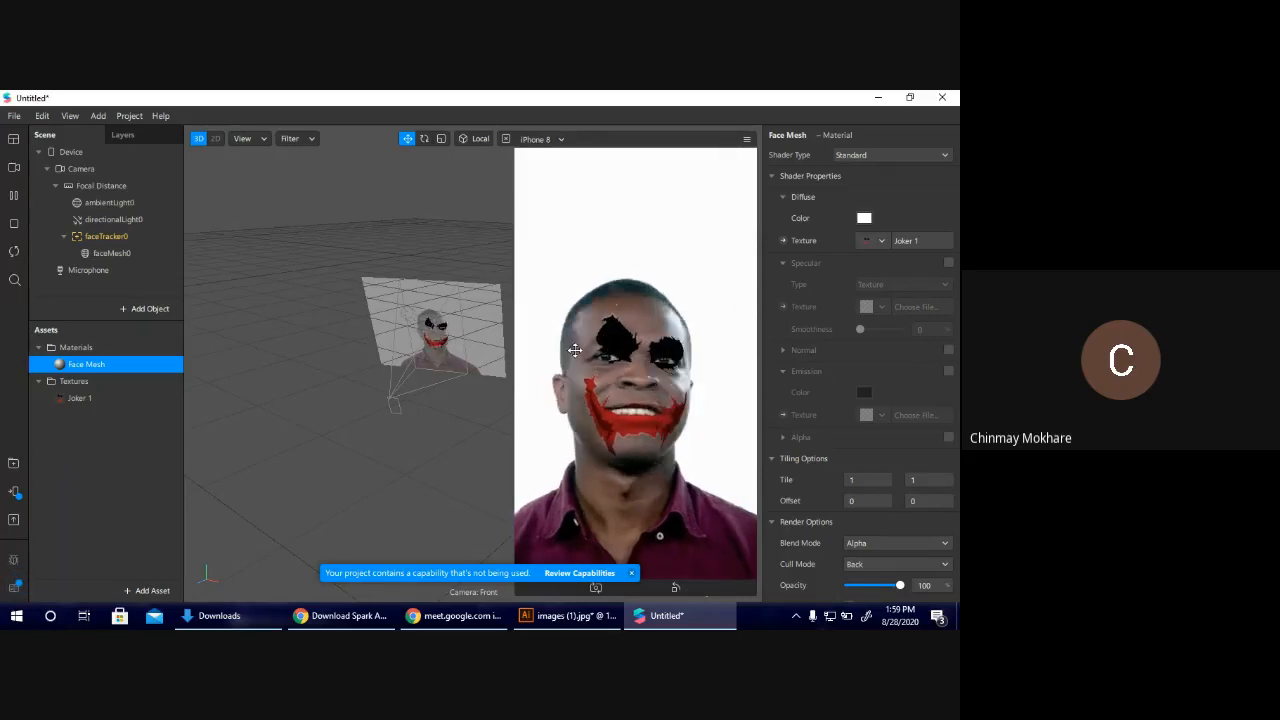
left_click_drag(520, 590, 632, 590)
Switch to Chrome and review the face reference image in the "spark ar face asset" image results.
left_click(341, 615)
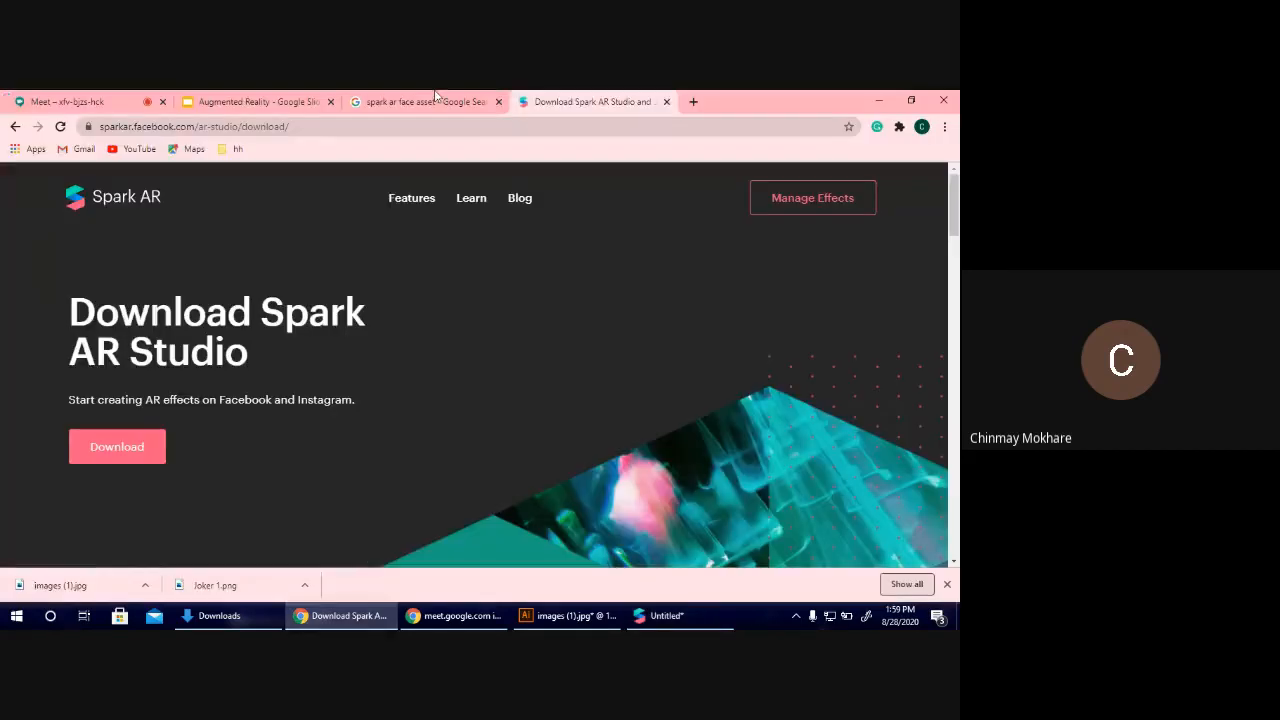
left_click(470, 96)
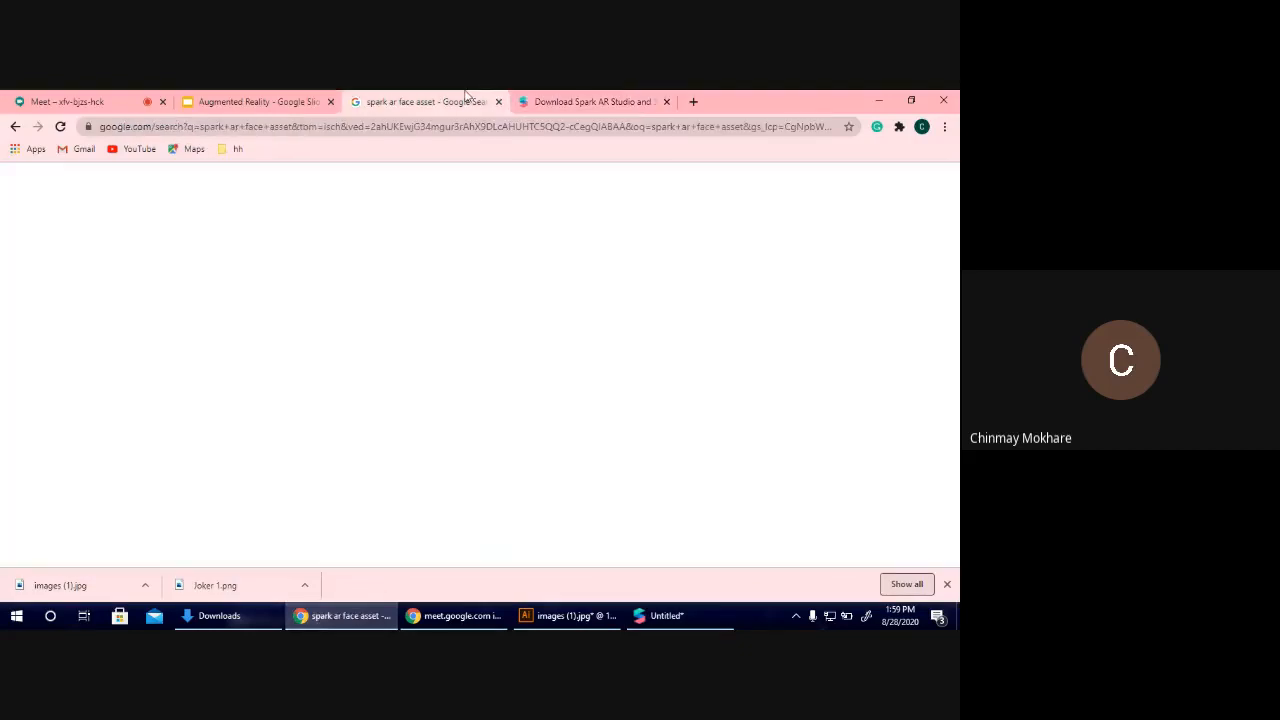
scroll(300, 220, "up", 3)
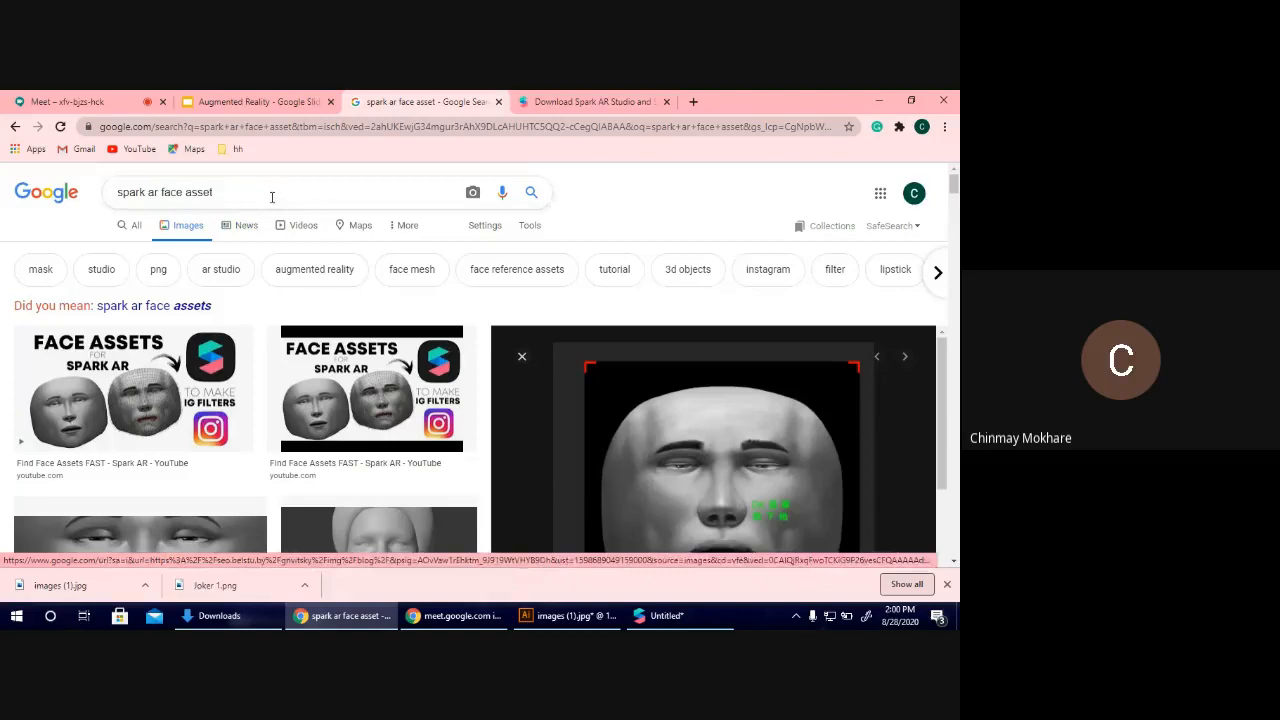
scroll(271, 197, "down", 5)
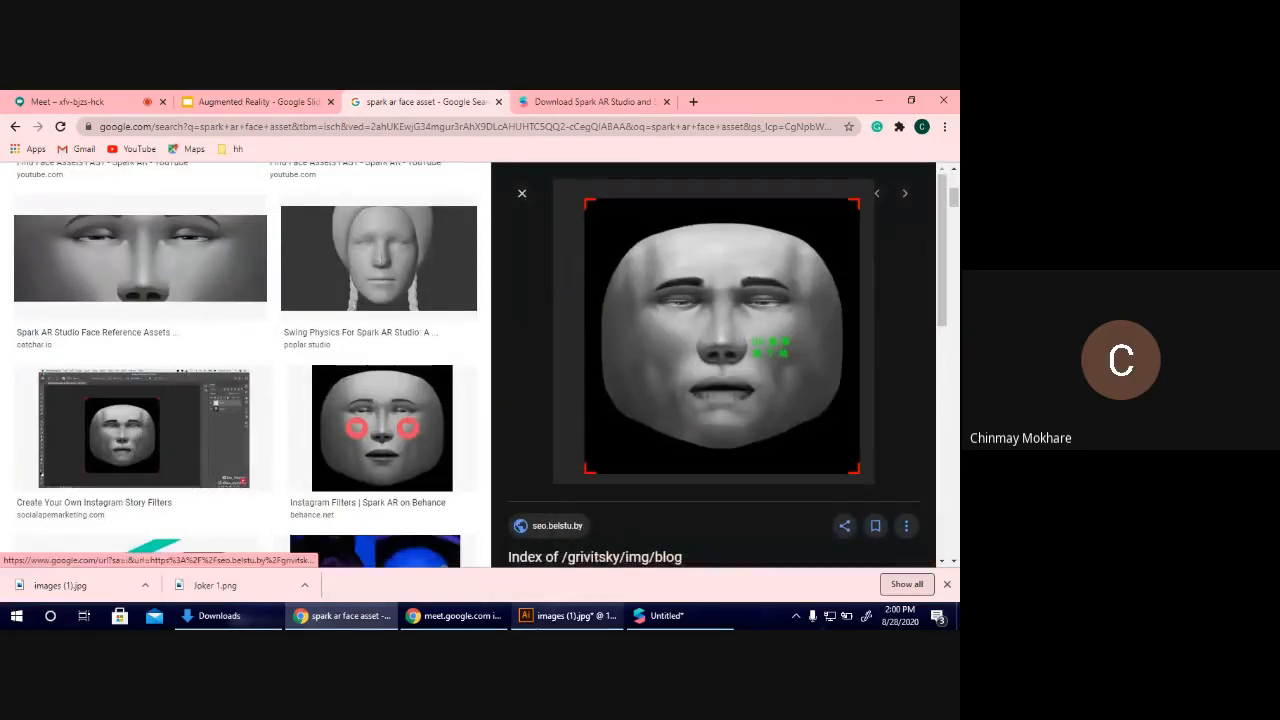
Switch to Illustrator and undo the joker edits step by step, back to the face reference image on the original wide artboard.
left_click(565, 615)
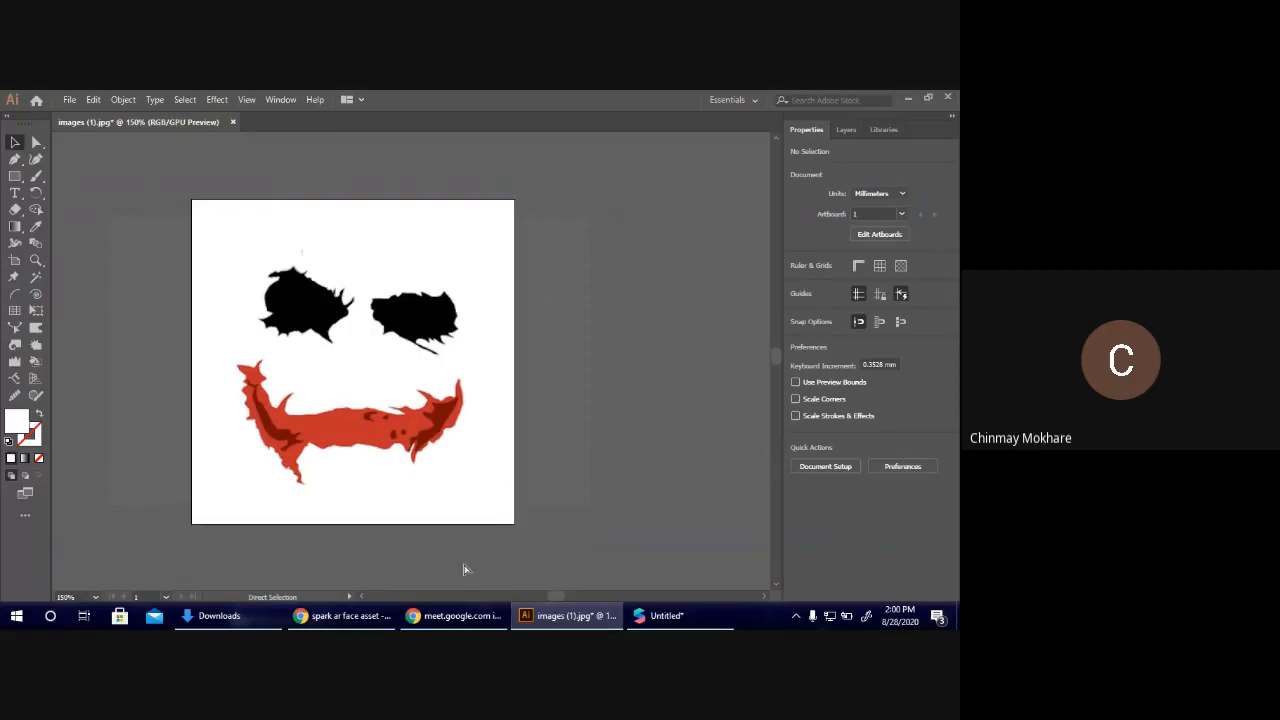
key("ctrl+z")
key("ctrl+z")
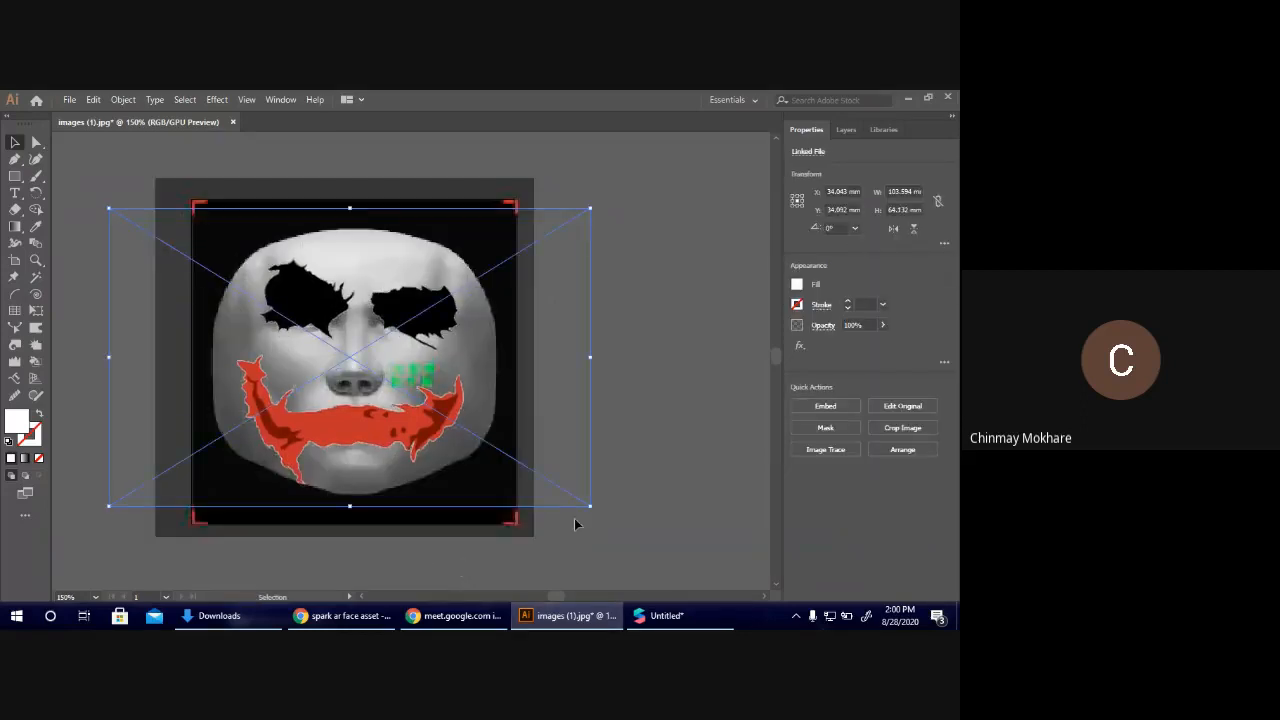
key("ctrl+minus")
key("ctrl+minus")
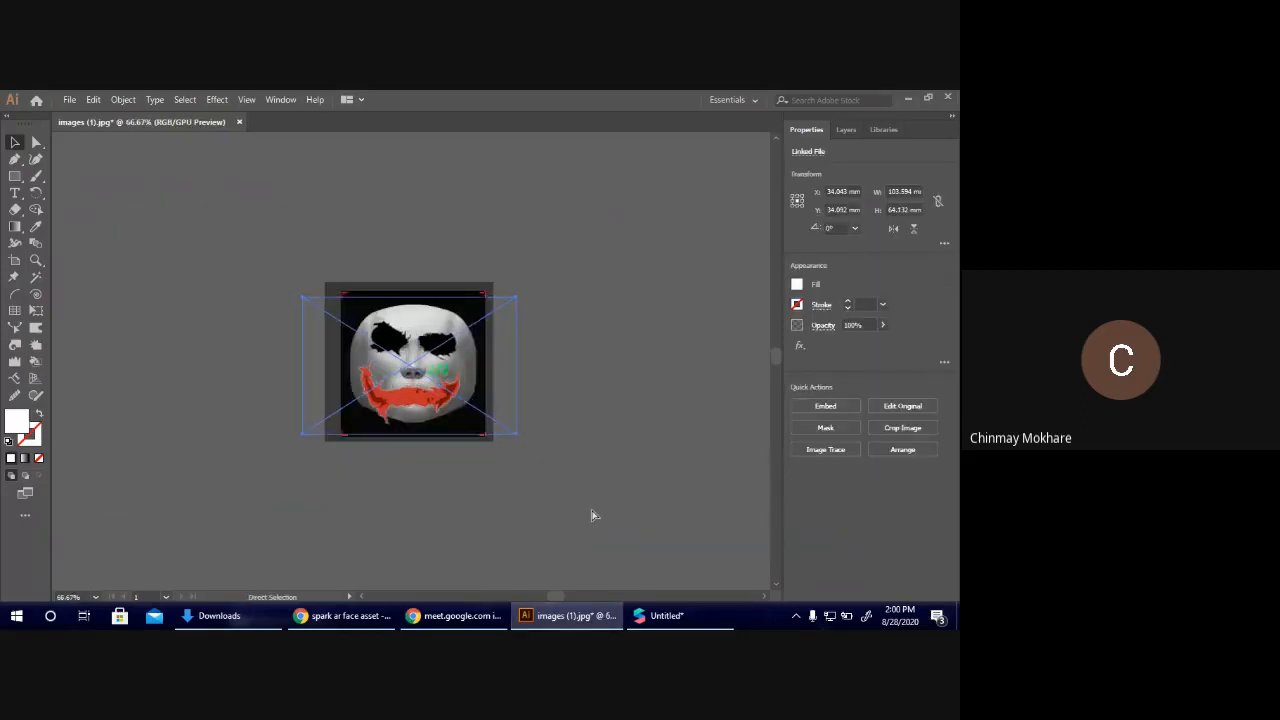
key("ctrl+z")
key("ctrl+z")
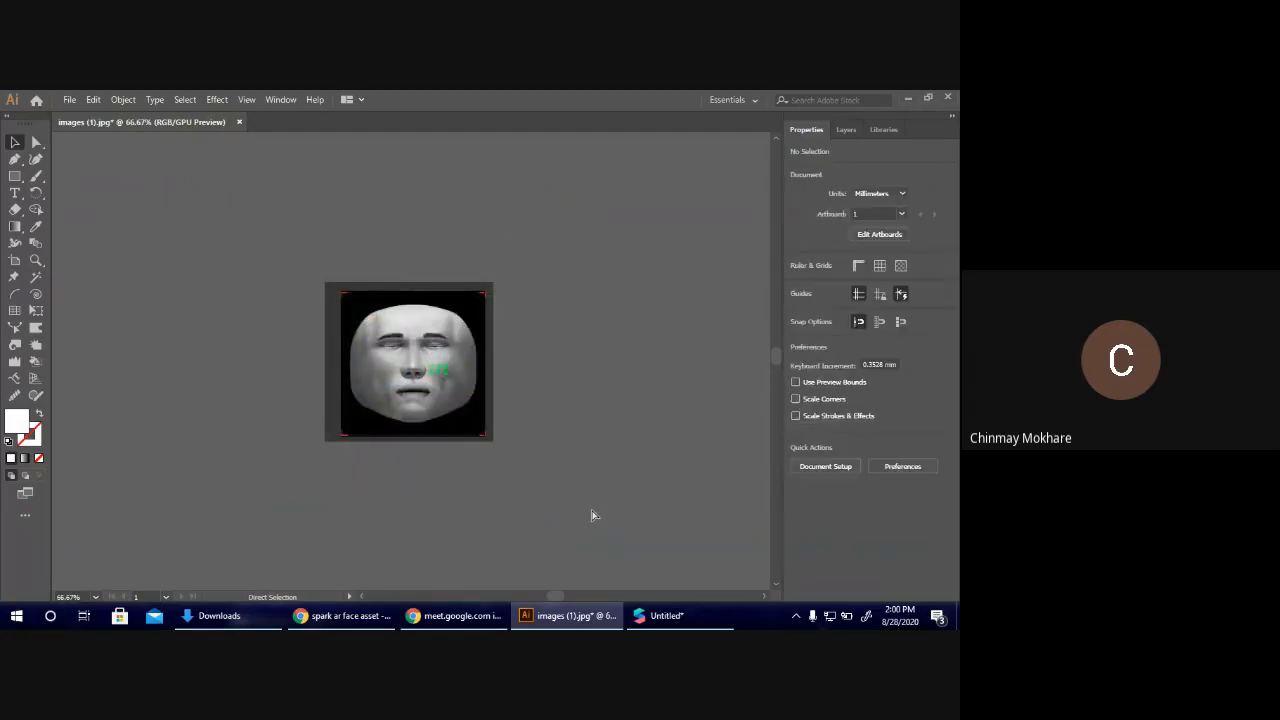
key("ctrl+minus")
key("ctrl+minus")
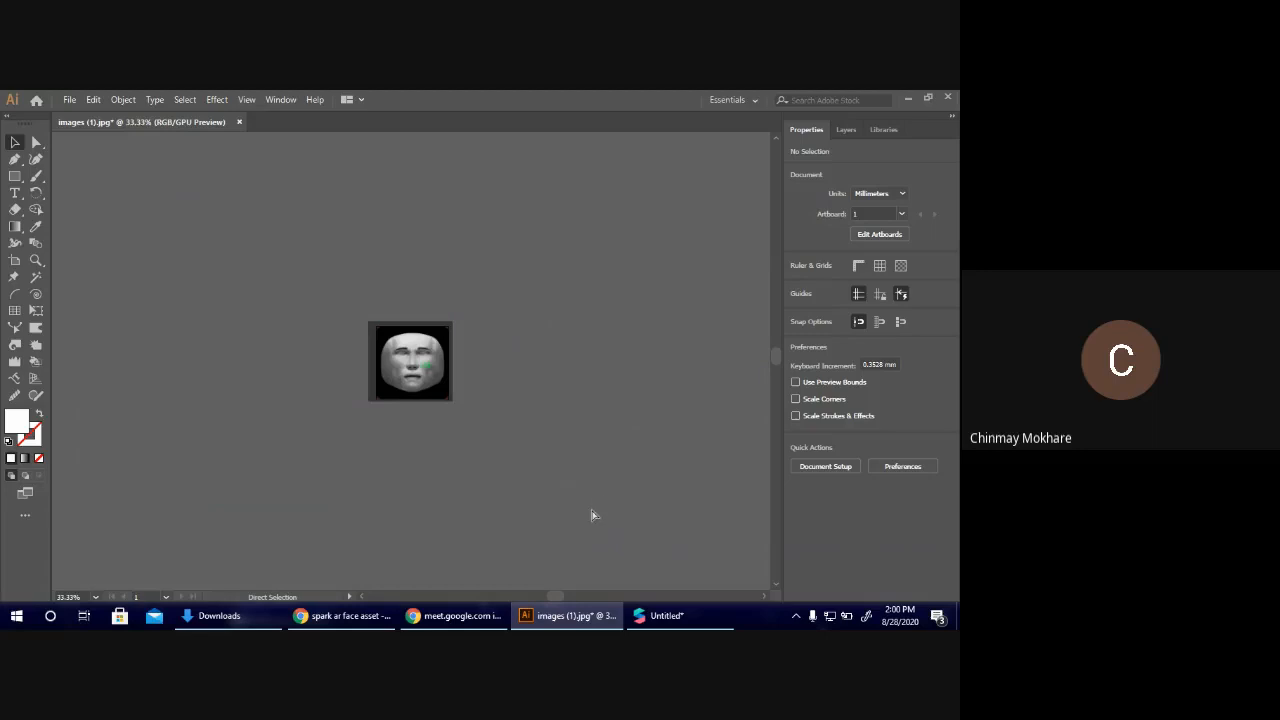
key("ctrl+z")
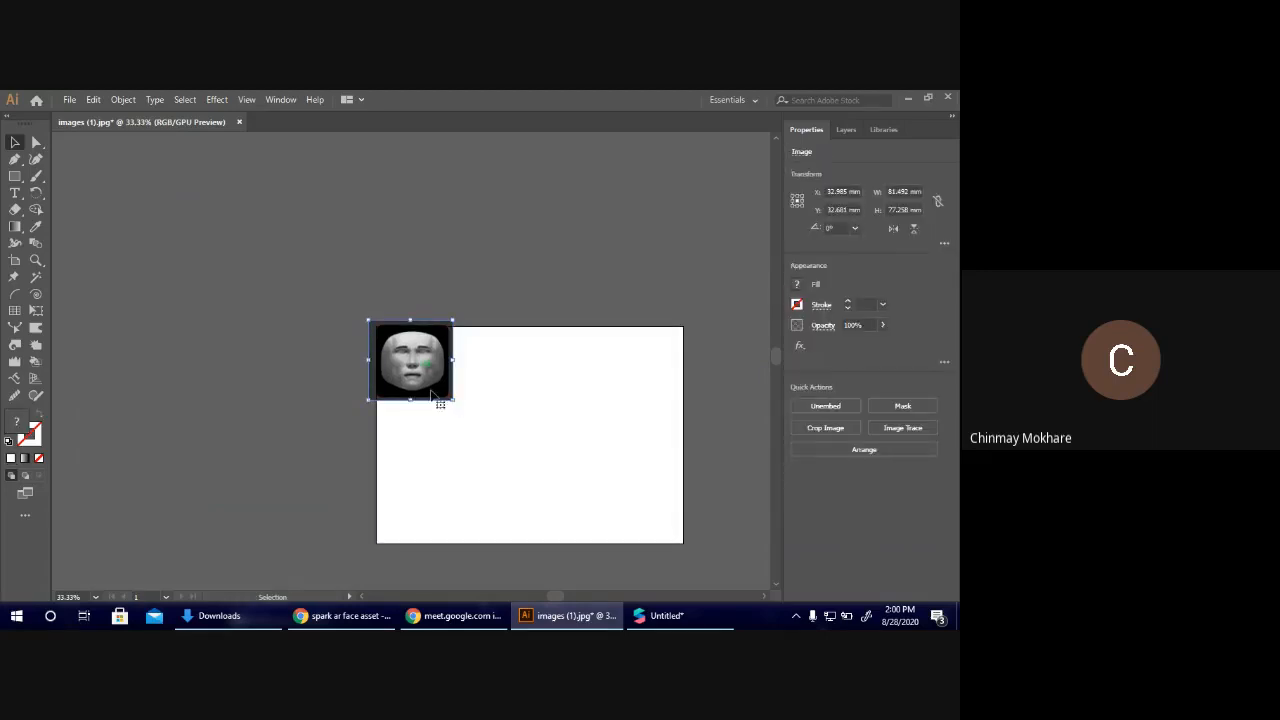
Restore the face reference image's alignment and the artboard fitted to its square marker frame.
left_click(557, 392)
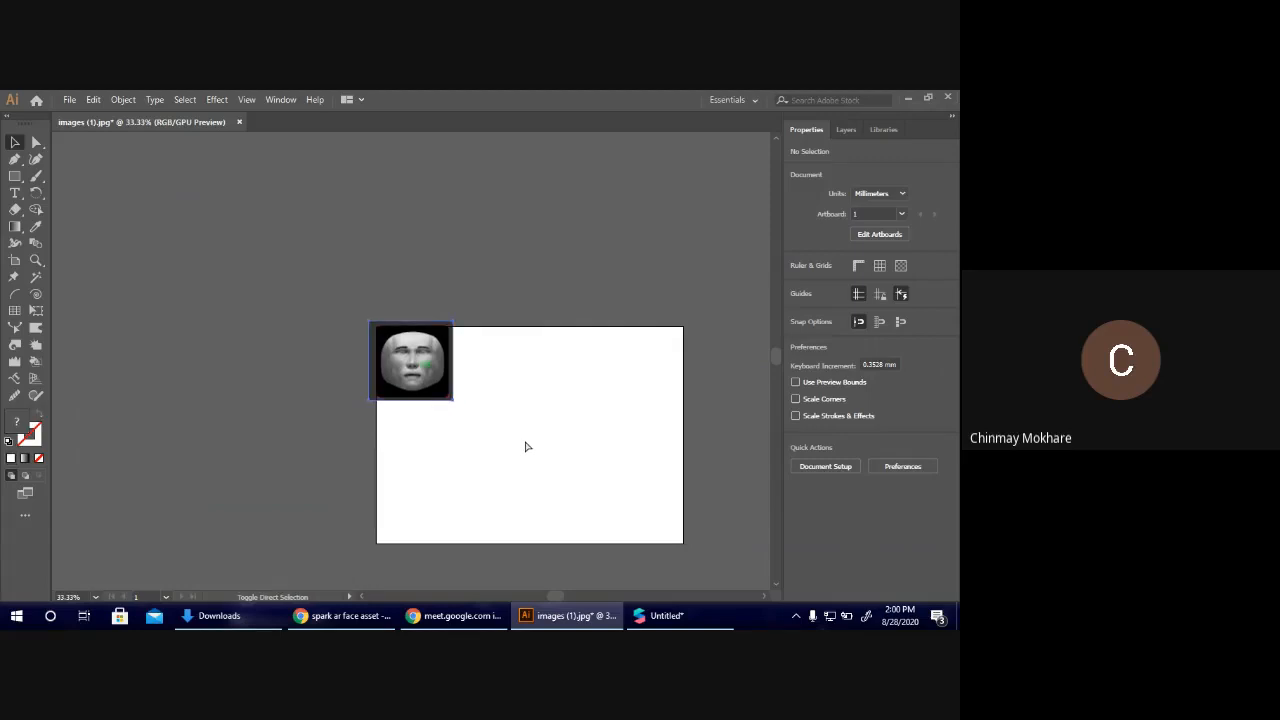
key("ctrl+a")
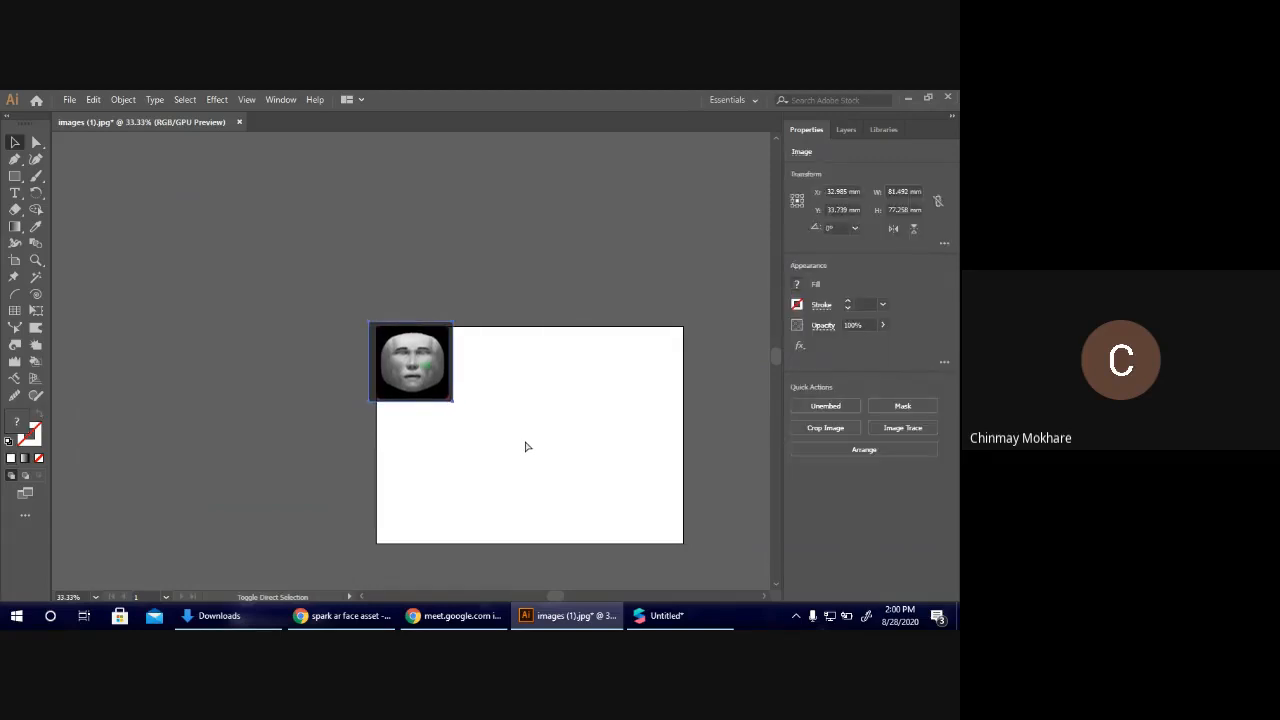
key("ctrl+1")
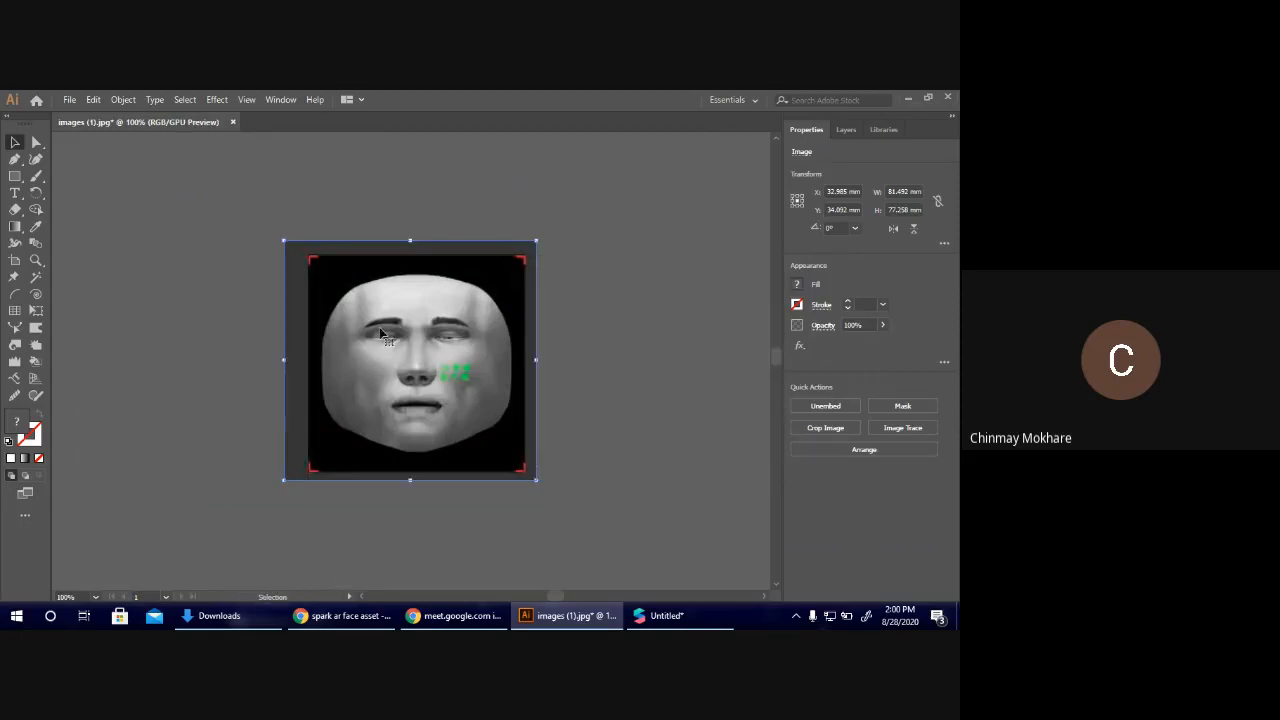
left_click(672, 356)
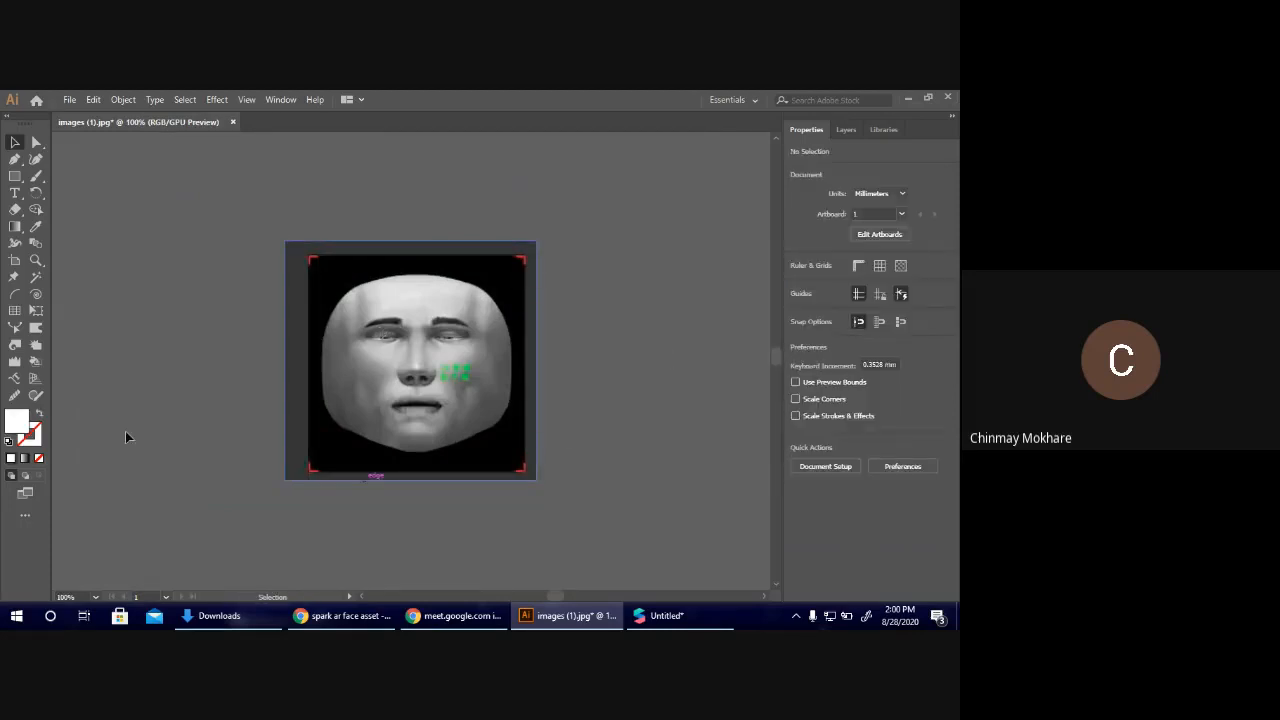
key("ctrl+a")
left_click(361, 493)
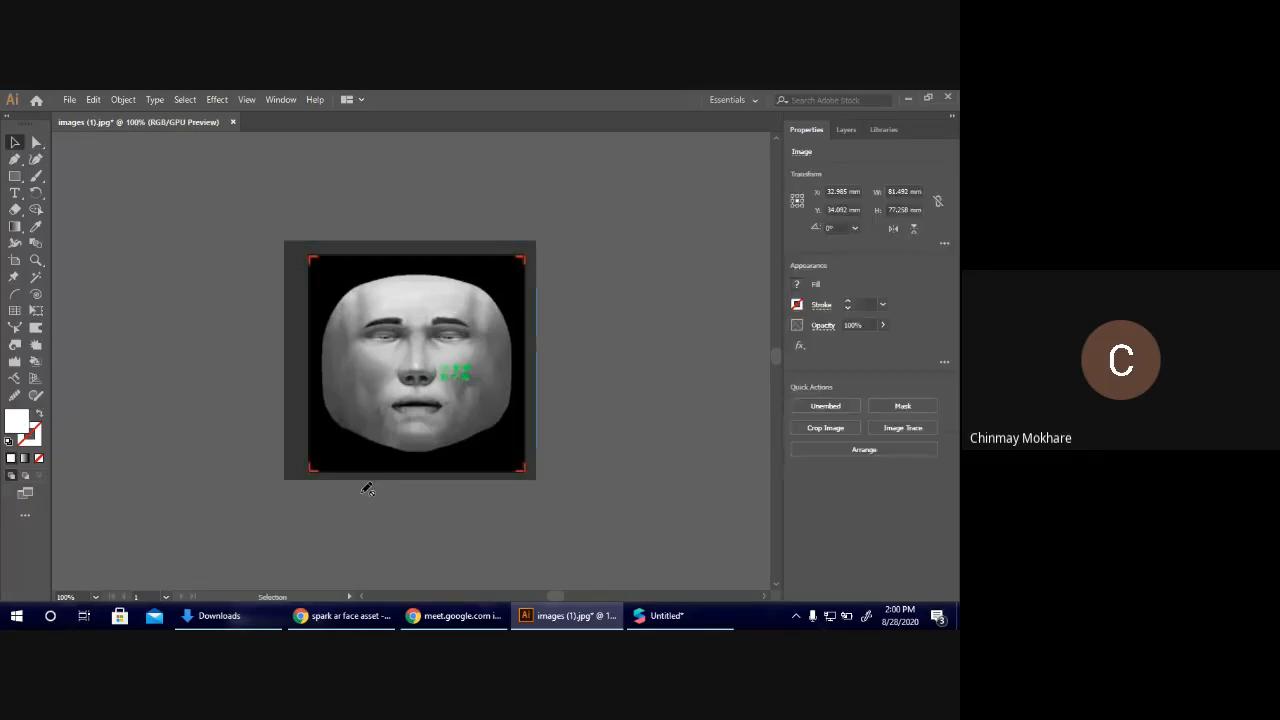
Replay the joker artwork's placement, scaling and alignment over the face, through to the removal of the reference image.
key("ctrl+z")
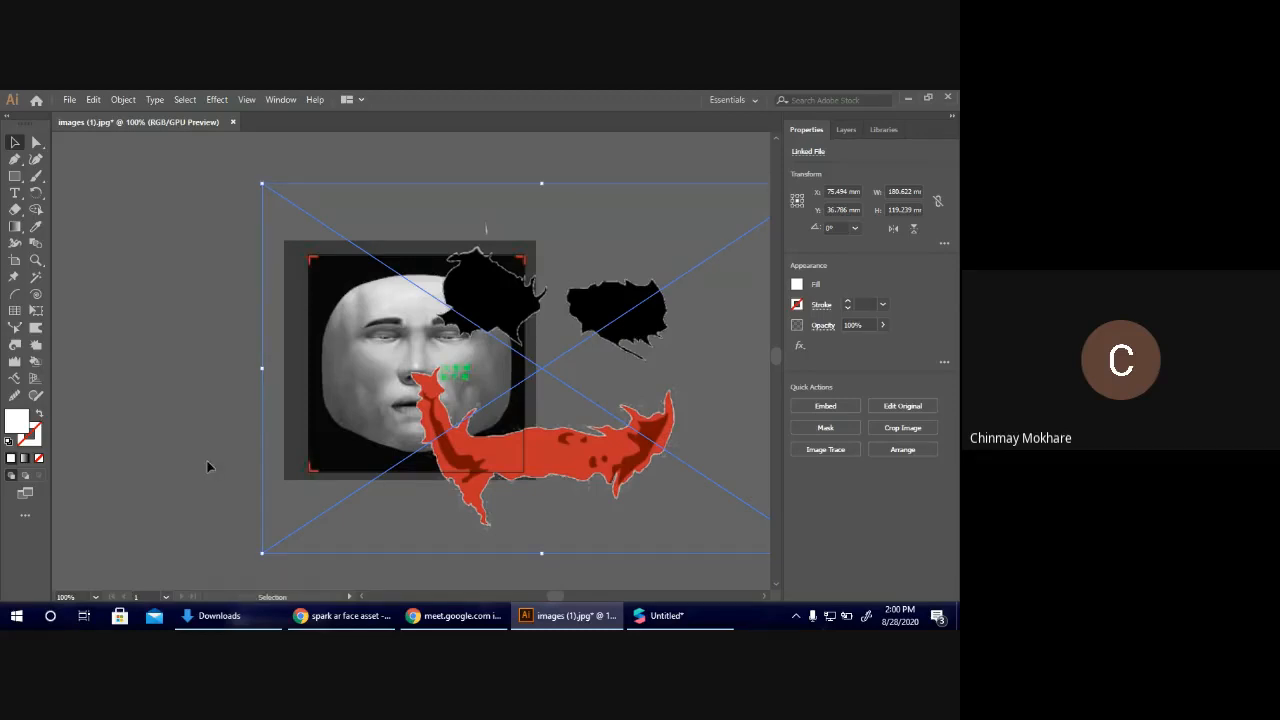
key("ctrl+z")
key("ctrl+z")
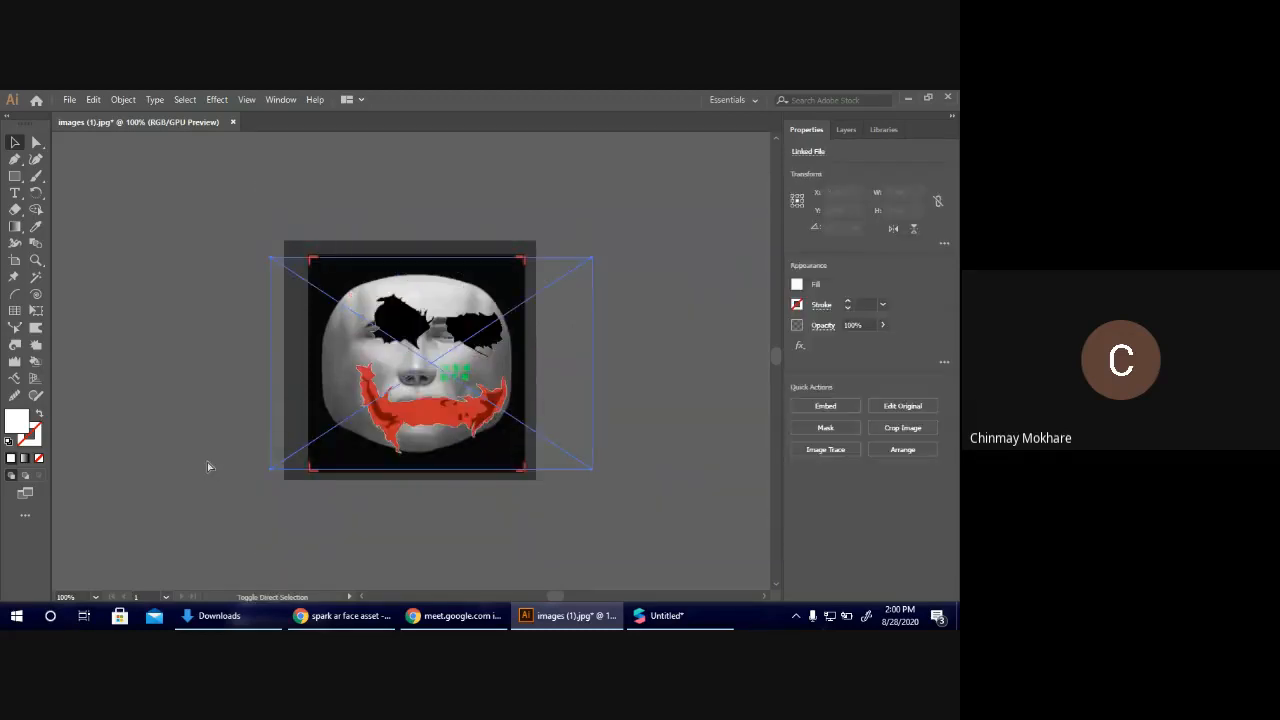
key("ctrl+z")
key("ctrl+z")
key("ctrl+z")
key("ctrl+z")
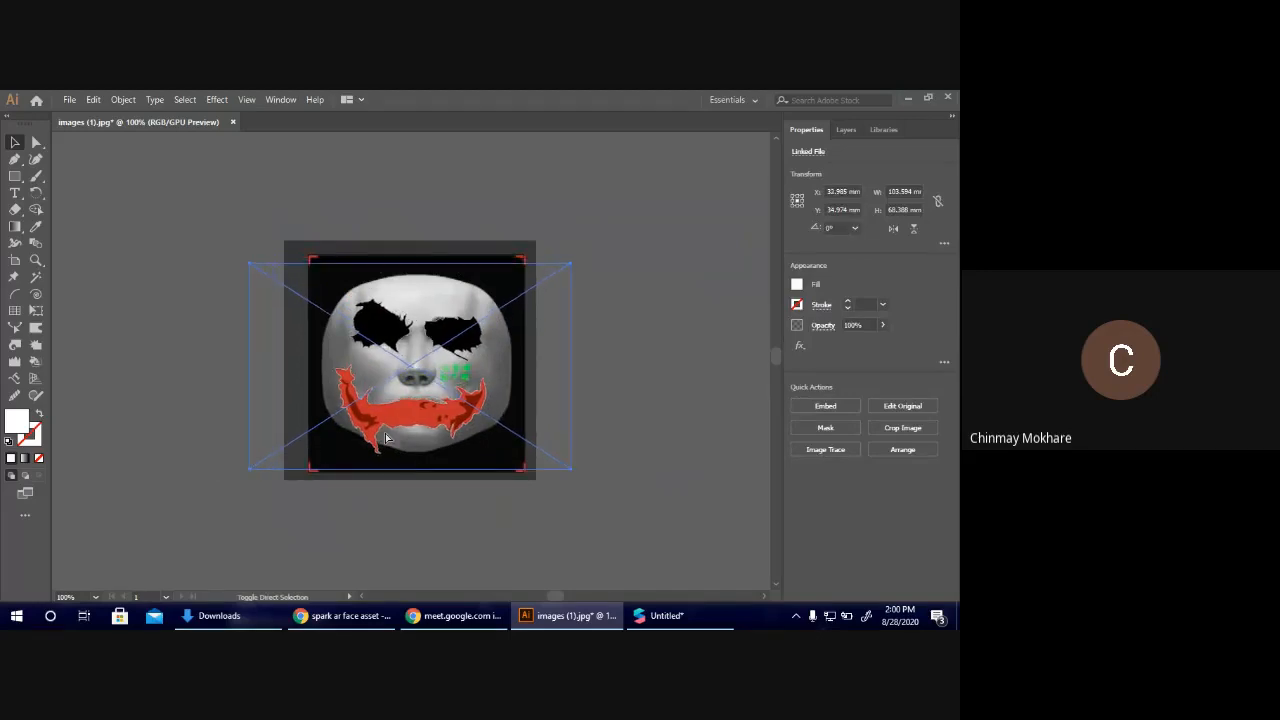
key("ctrl+z")
key("ctrl+z")
key("ctrl+z")
key("ctrl+z")
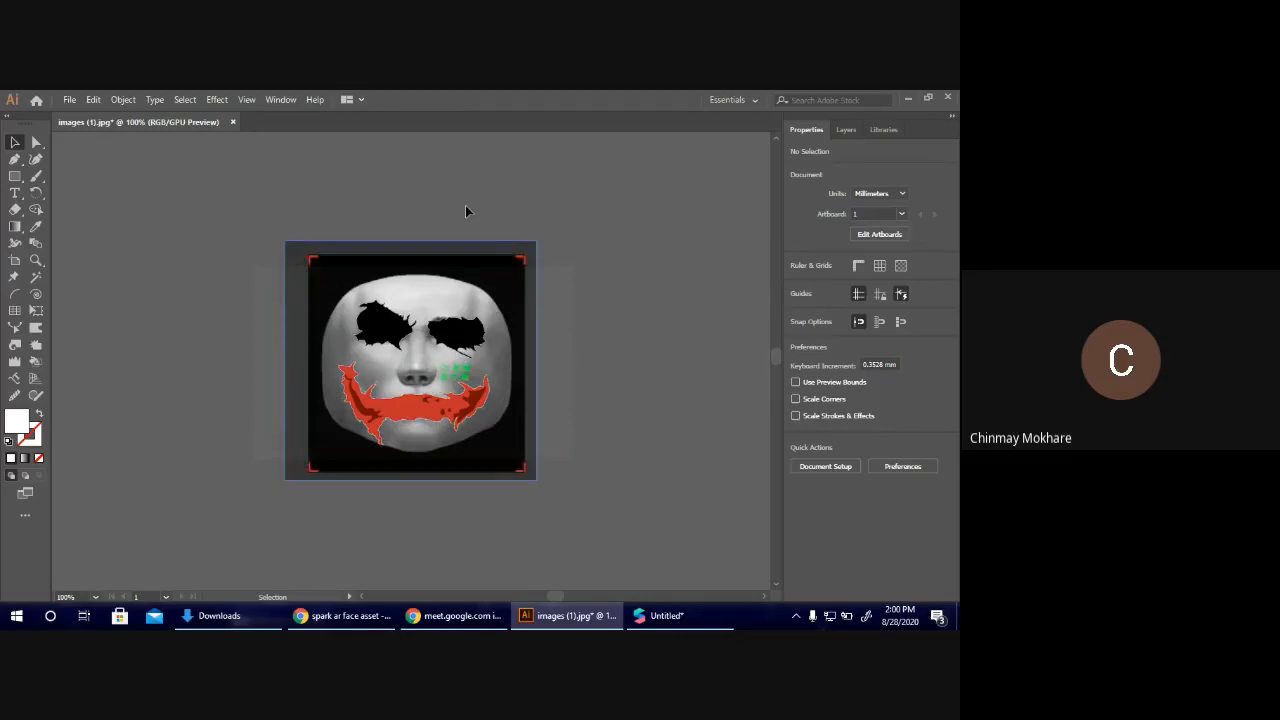
key("ctrl+z")
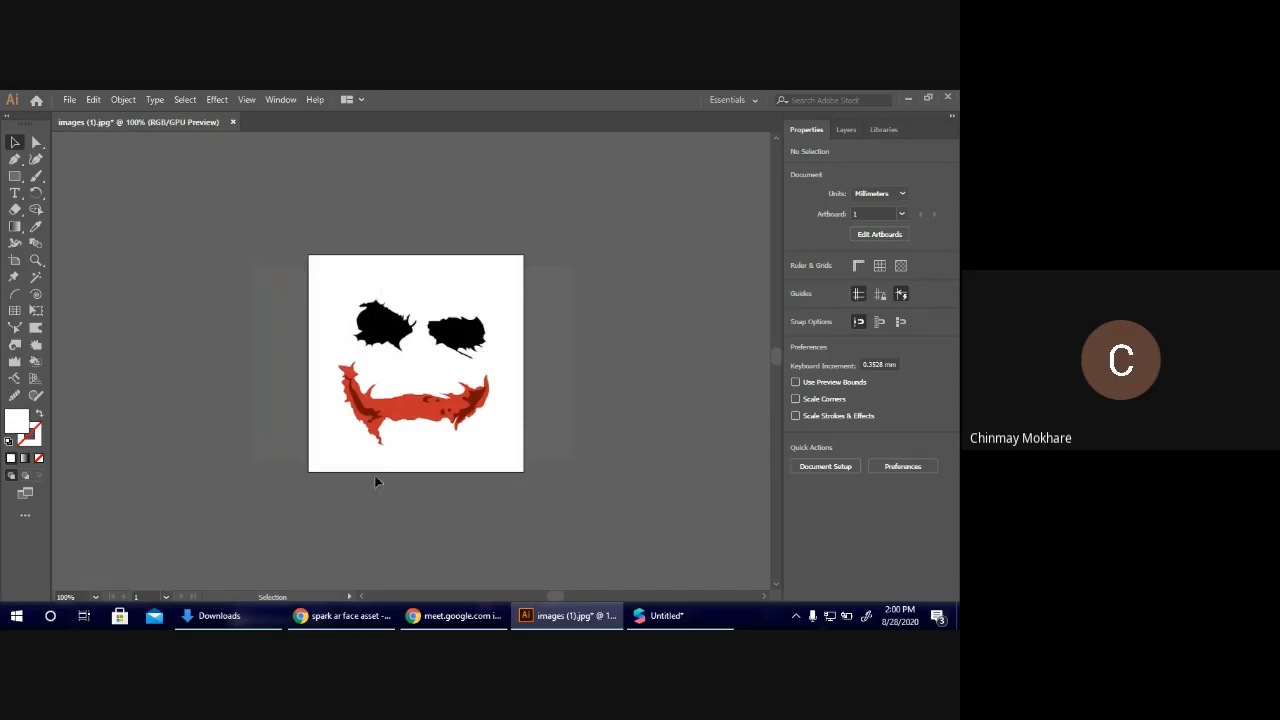
left_click(71, 99)
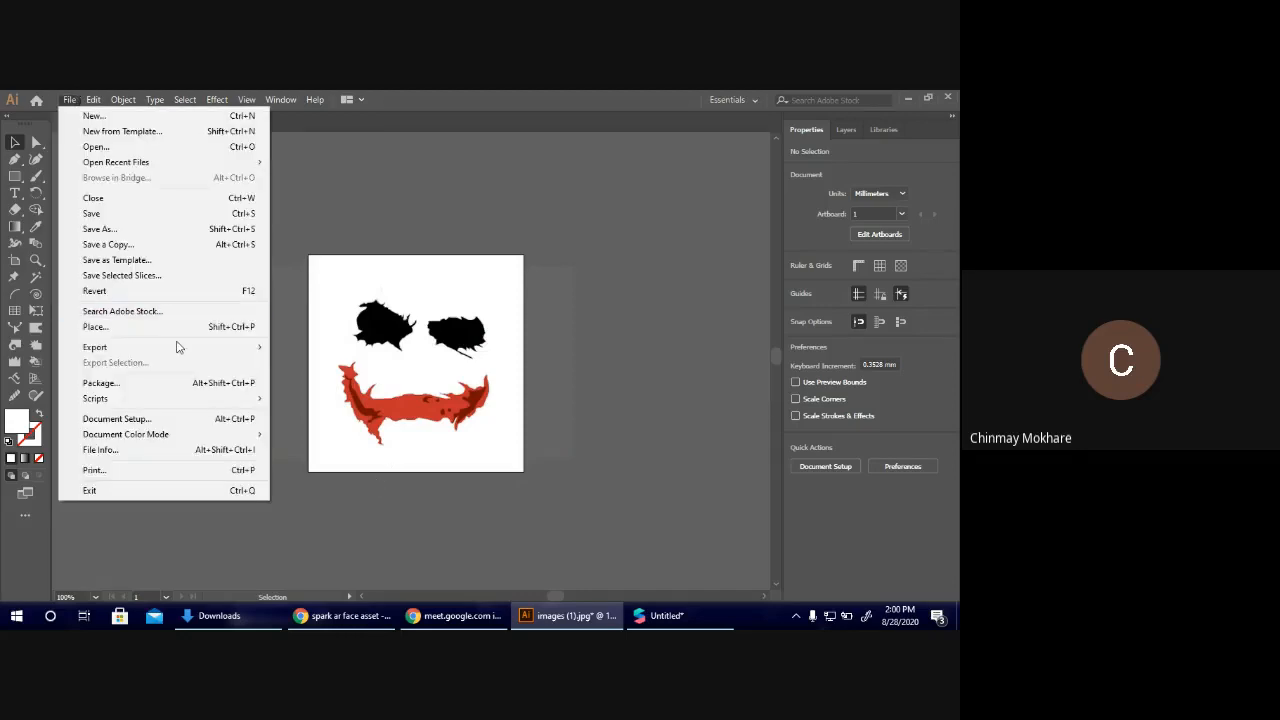
mouse_move(177, 346)
left_click(333, 362)
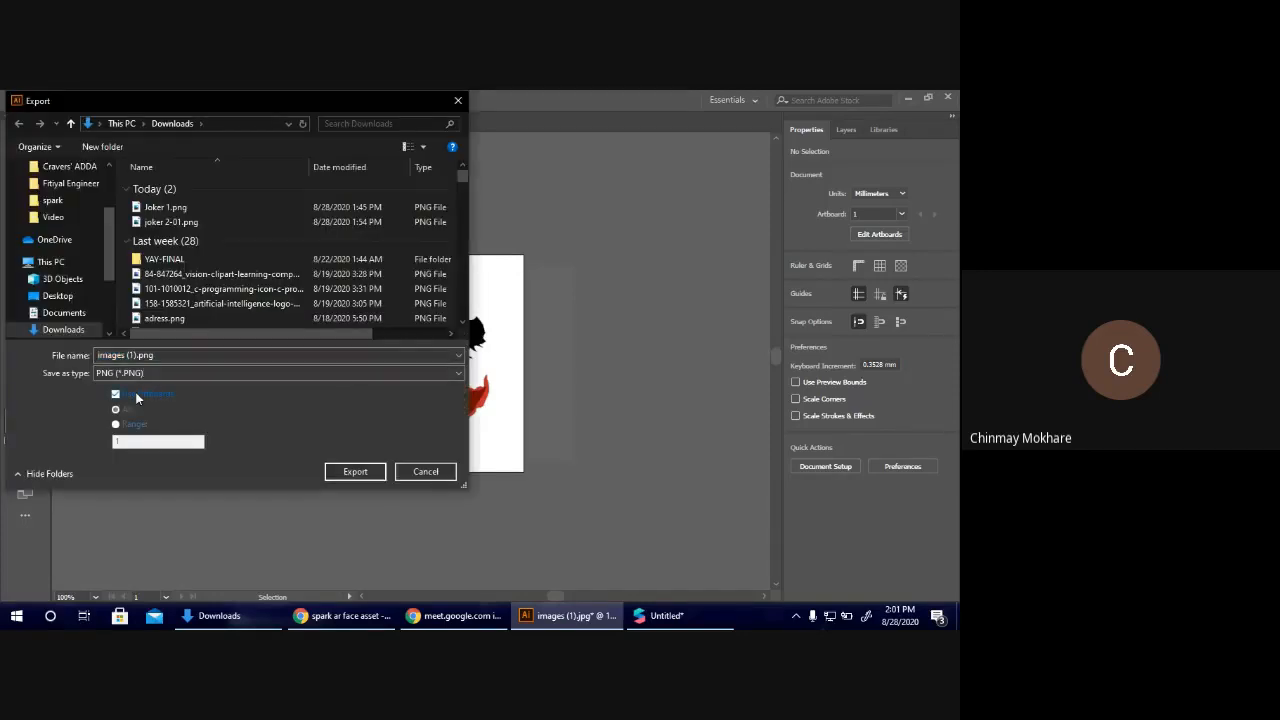
left_click(125, 375)
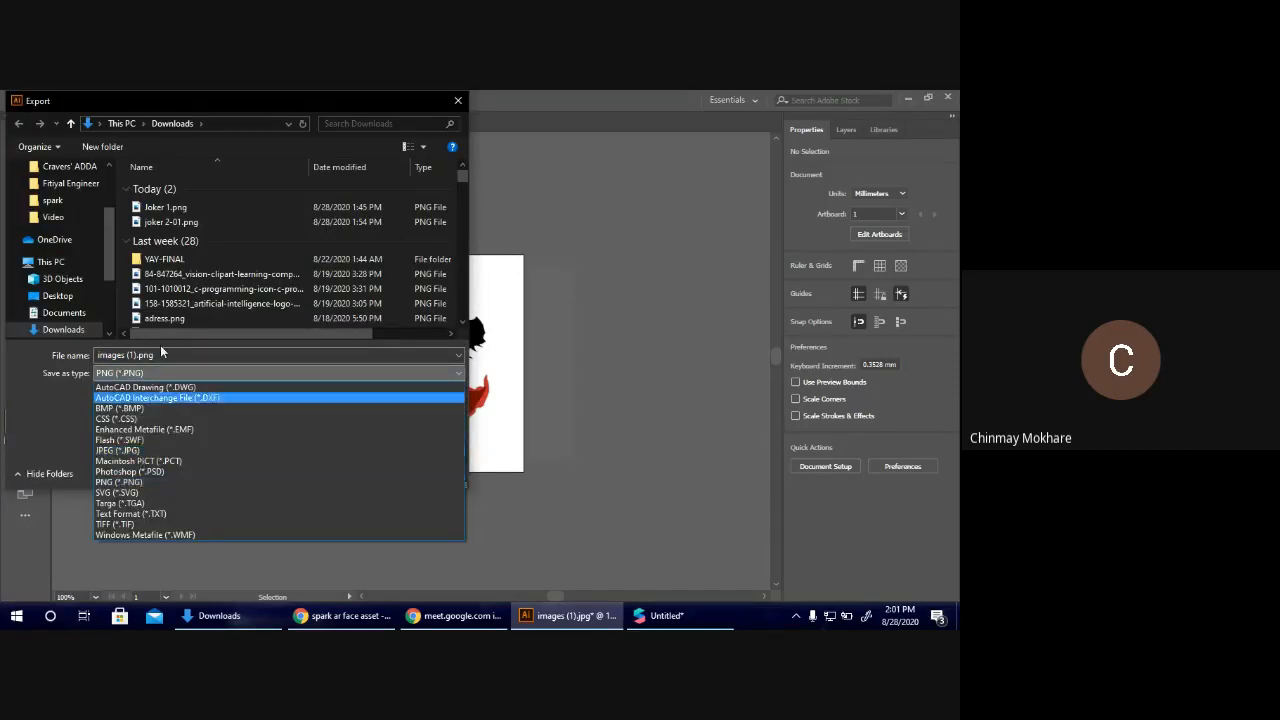
double_click(160, 353)
key("BackSpace")
key("BackSpace")
key("BackSpace")
key("BackSpace")
key("BackSpace")
key("BackSpace")
key("BackSpace")
key("BackSpace")
type("joker ")
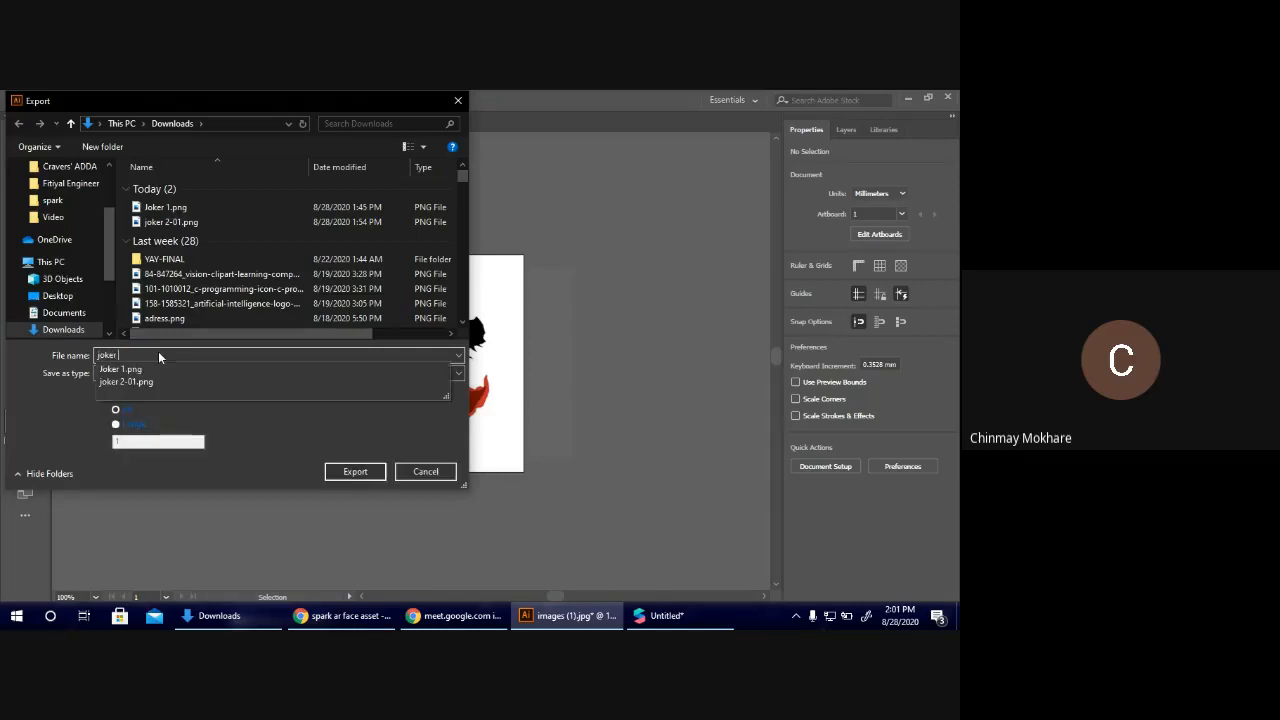
type("2")
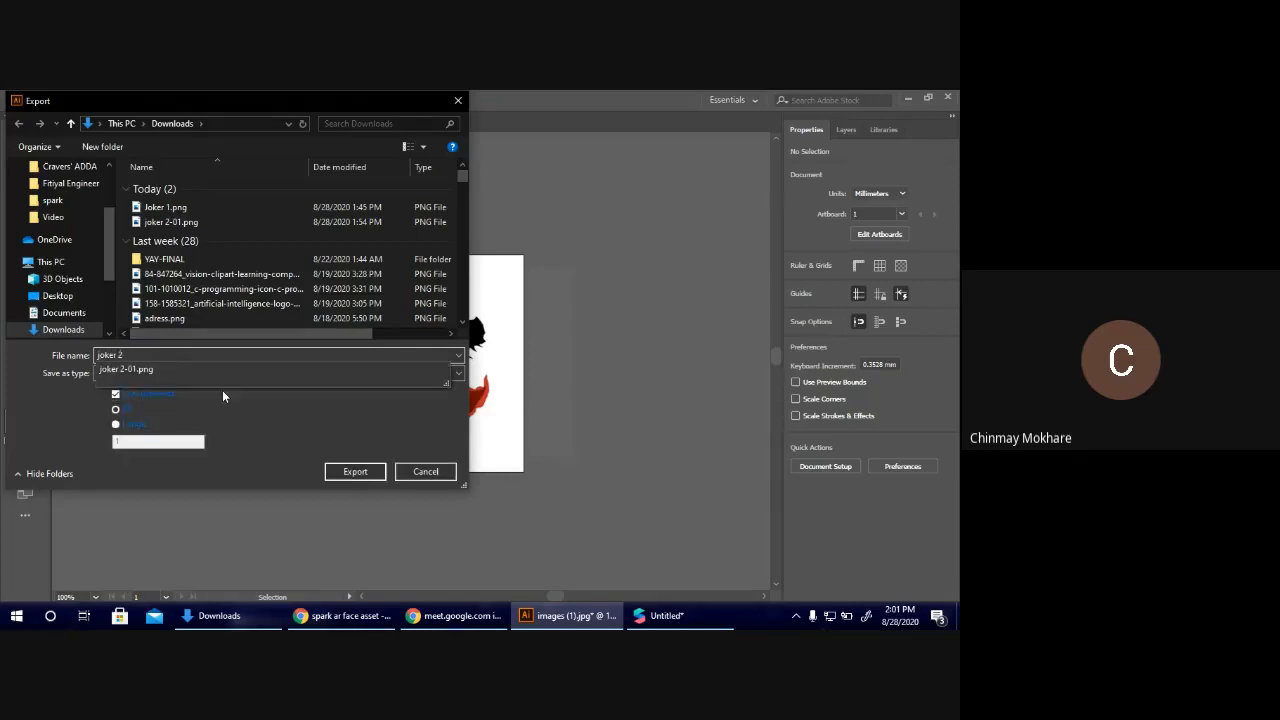
left_click(424, 471)
left_click(424, 471)
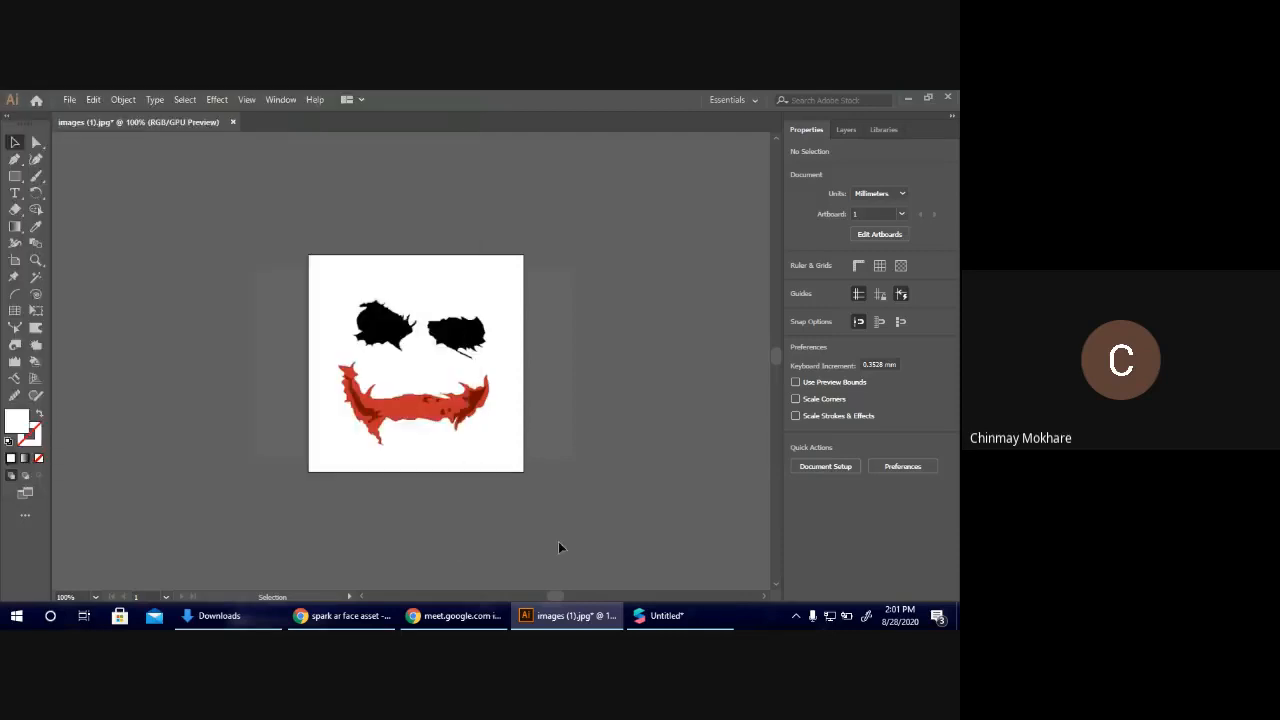
Switch to Spark AR Studio, import joker 2-01.png as the Face Mesh material's diffuse texture, and enlarge the simulator preview.
left_click(662, 615)
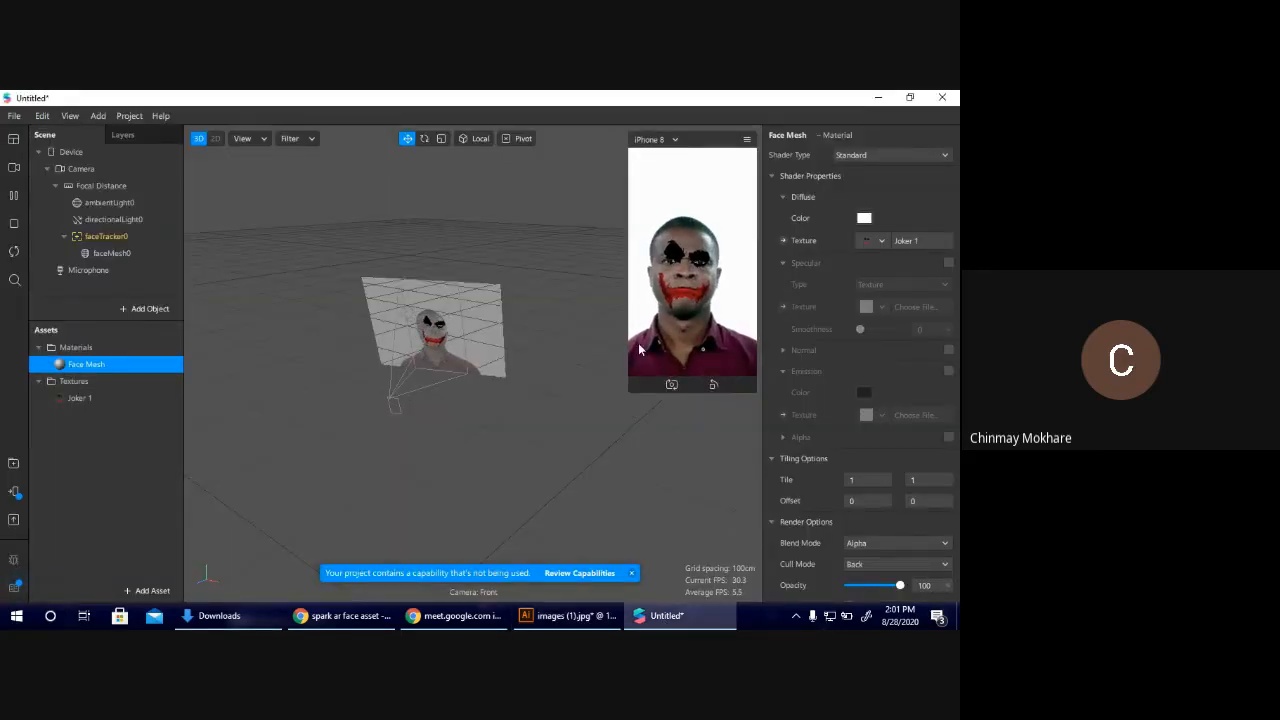
left_click(881, 241)
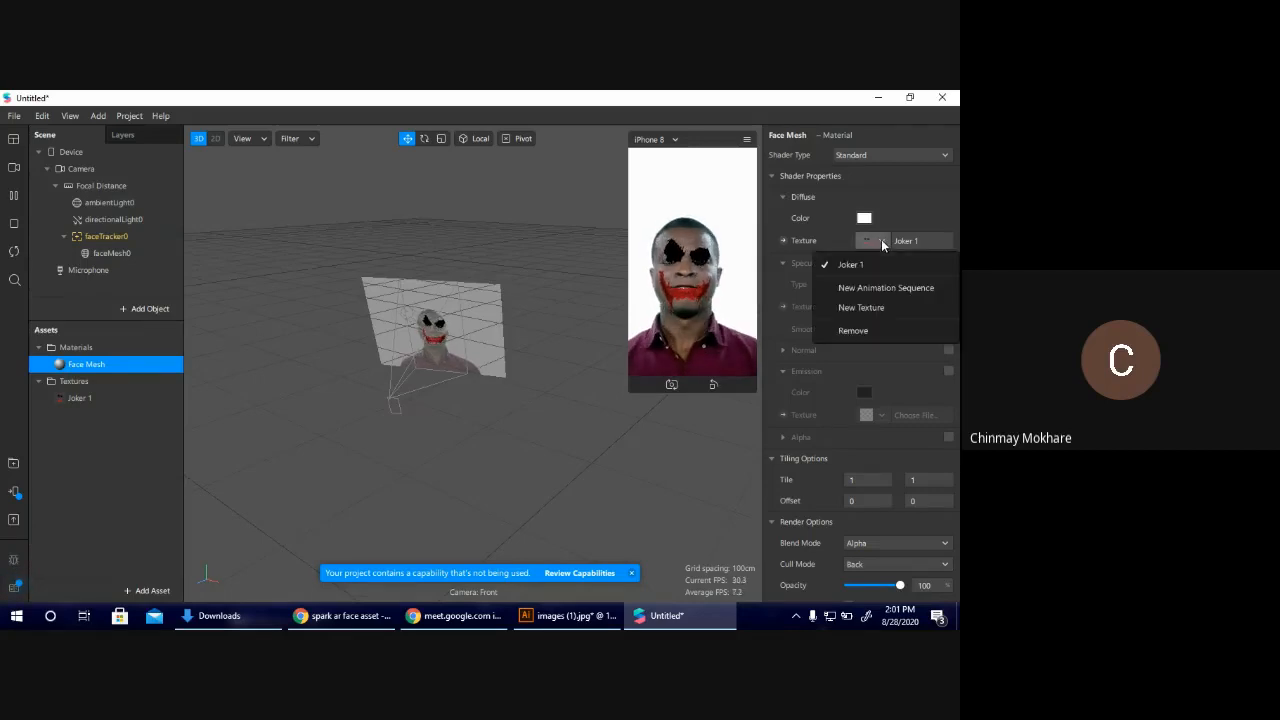
left_click(848, 312)
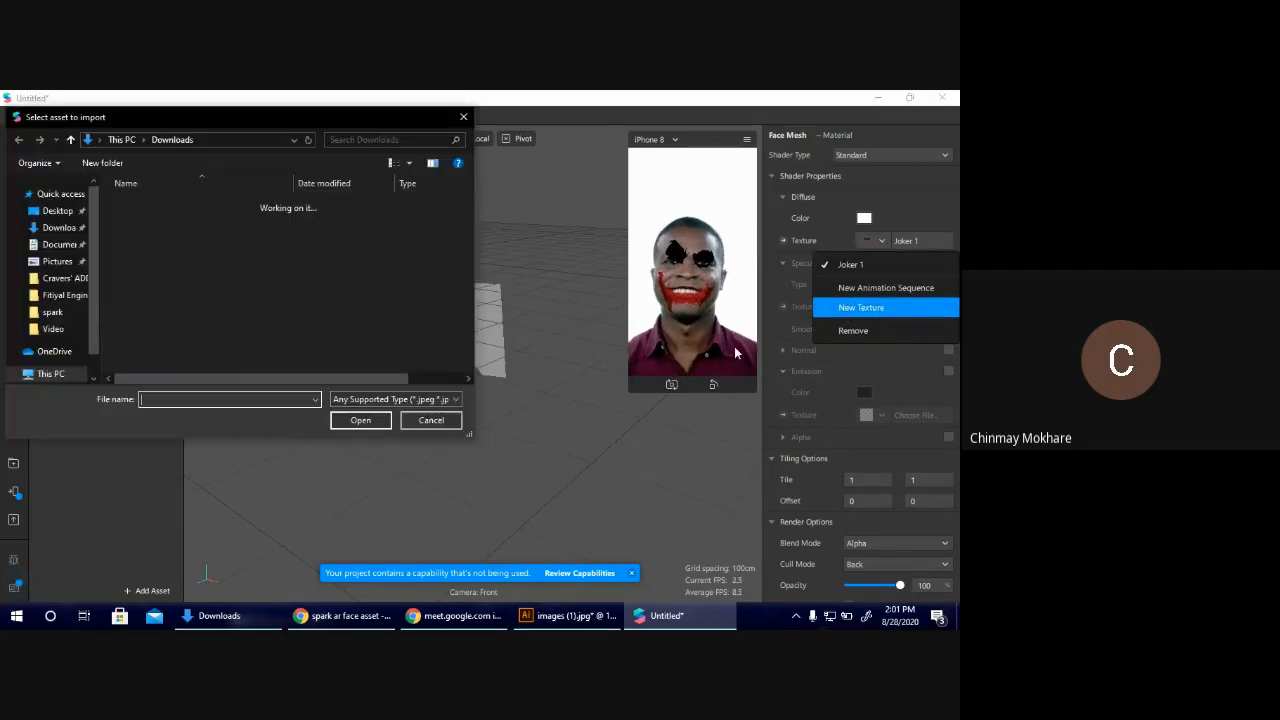
left_click(189, 250)
double_click(188, 253)
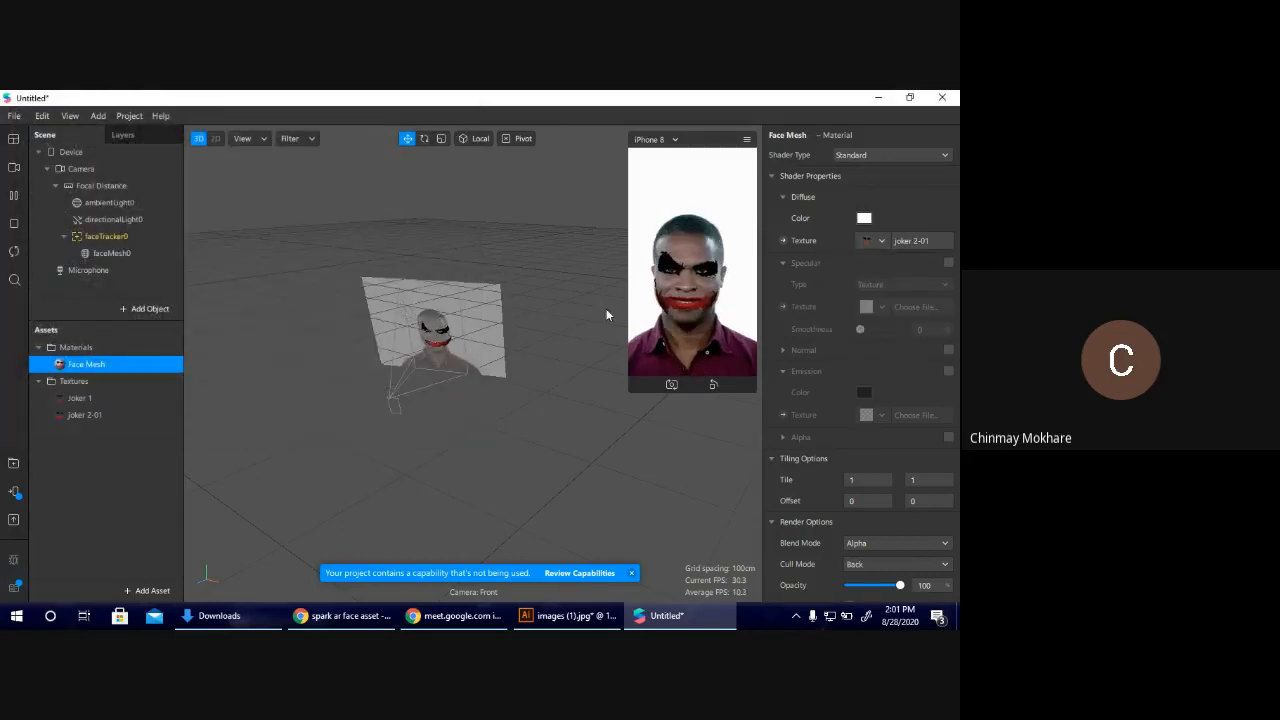
left_click_drag(628, 392, 478, 475)
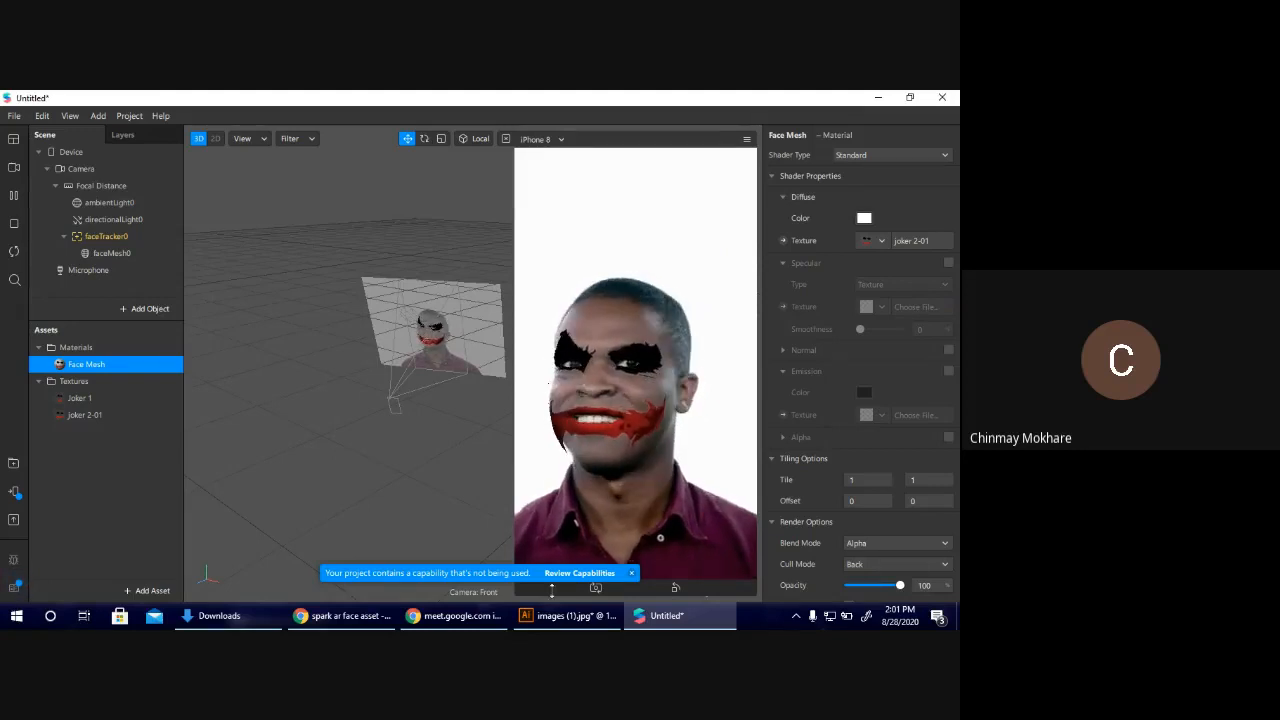
Switch to Illustrator and undo the deletion of the face reference image beneath the joker artwork.
left_click(553, 615)
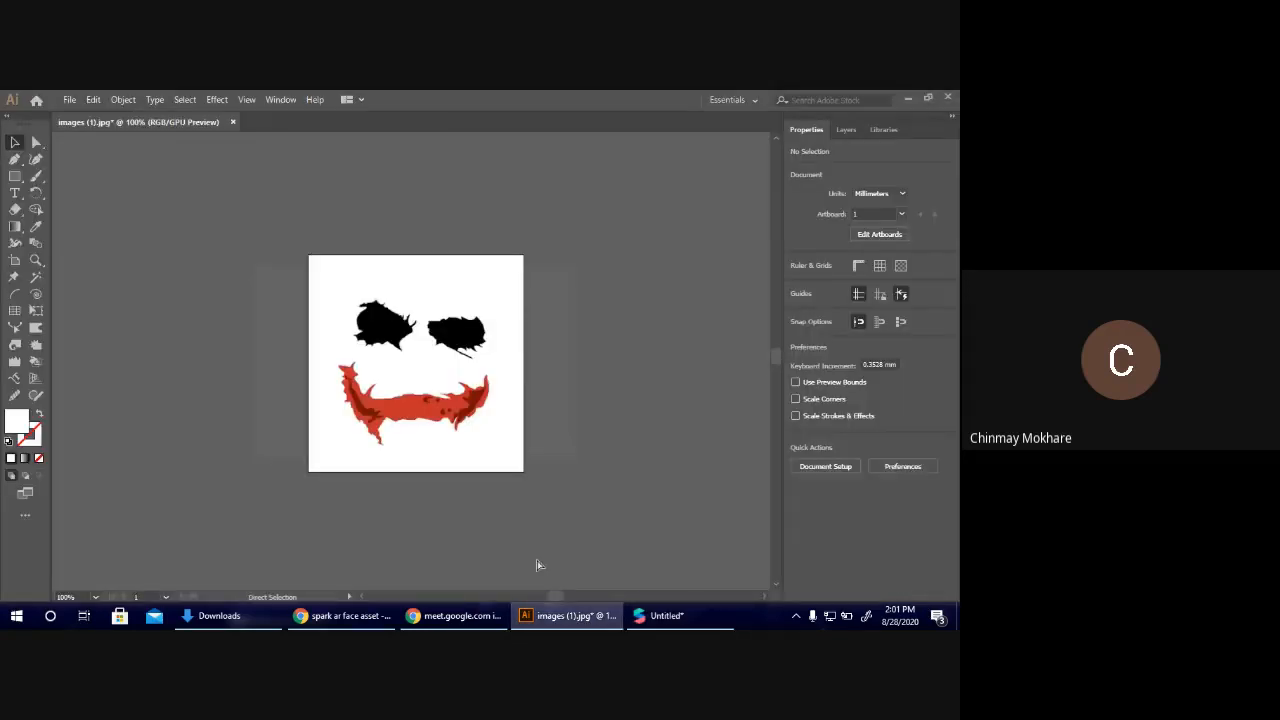
key("ctrl+z")
left_click(503, 380)
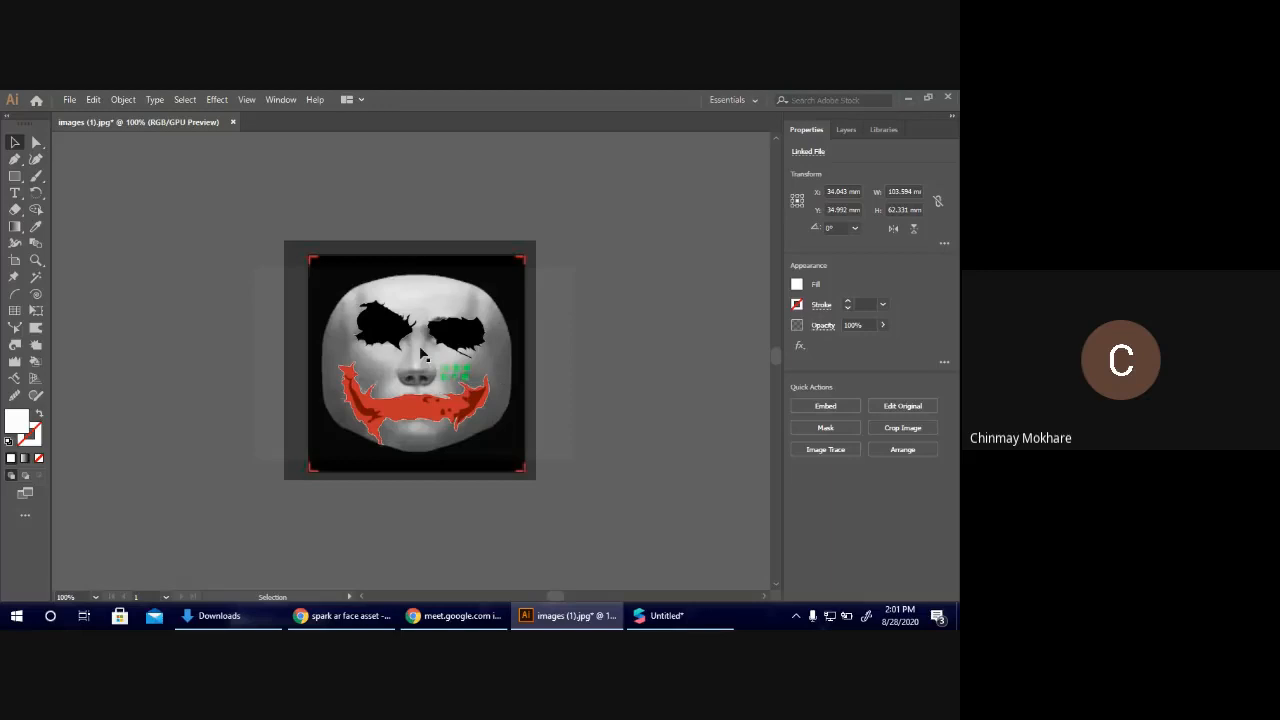
left_click(240, 166)
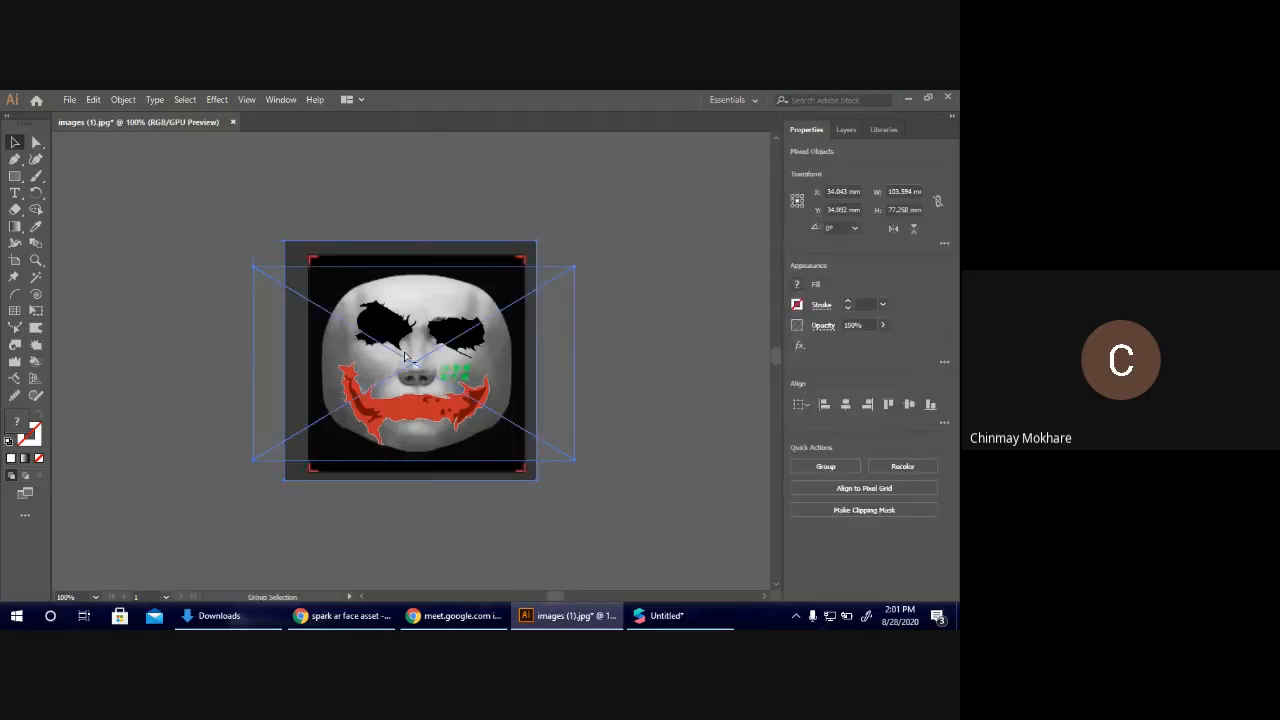
left_click(622, 331)
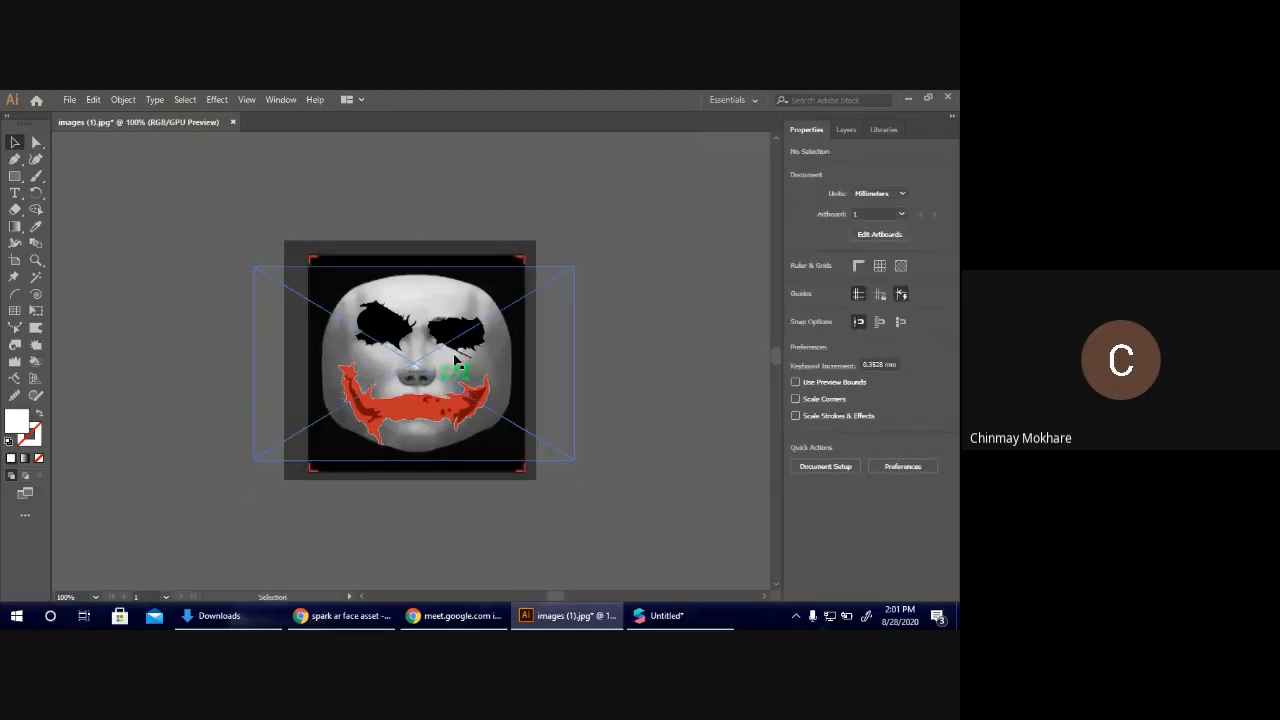
Lock the joker artwork and delete the face reference image beneath it.
left_click(408, 396)
key("ctrl+2")
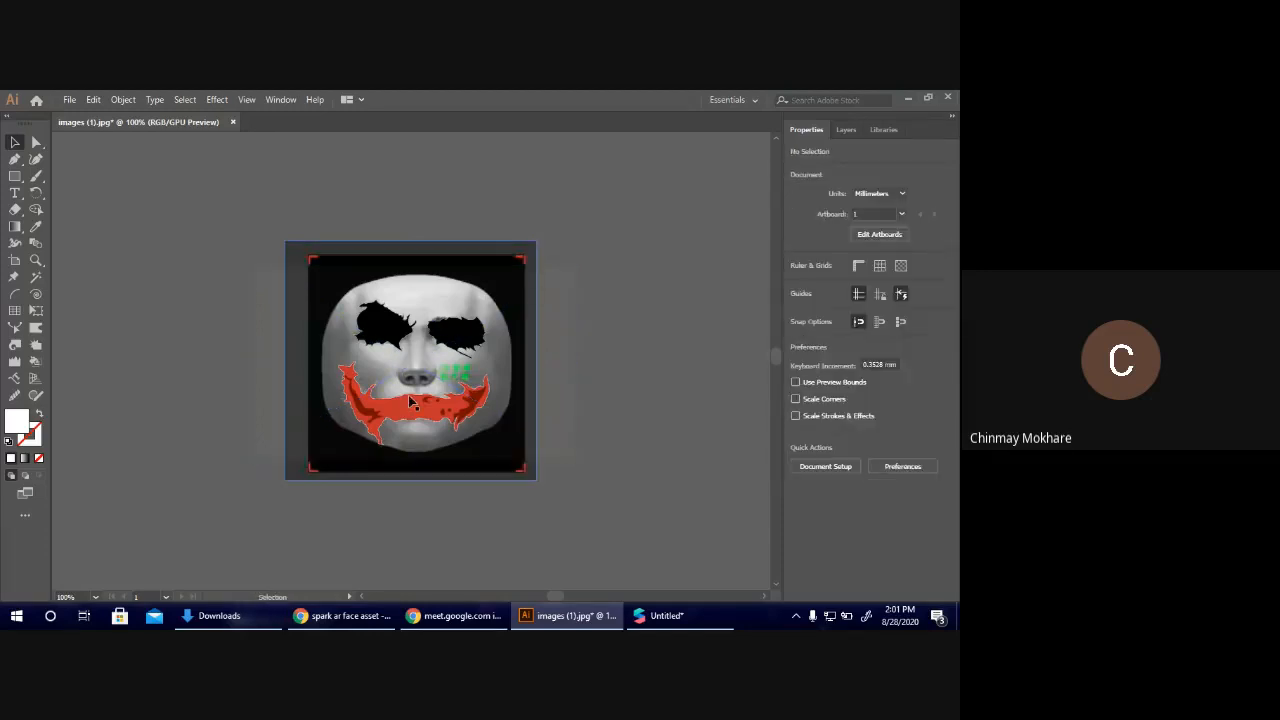
left_click(398, 415)
left_click(704, 358)
left_click(459, 346)
key("Delete")
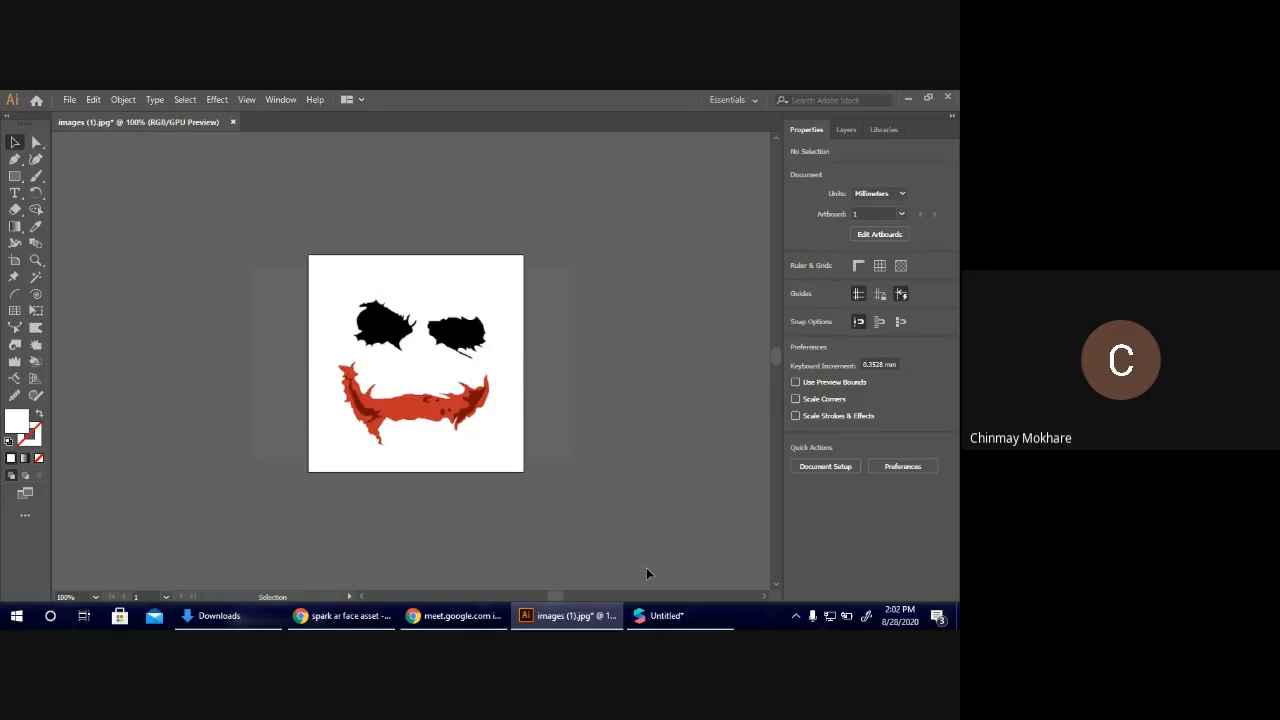
Switch to Spark AR Studio and check the joker makeup on the different real-time simulation face videos.
left_click(662, 615)
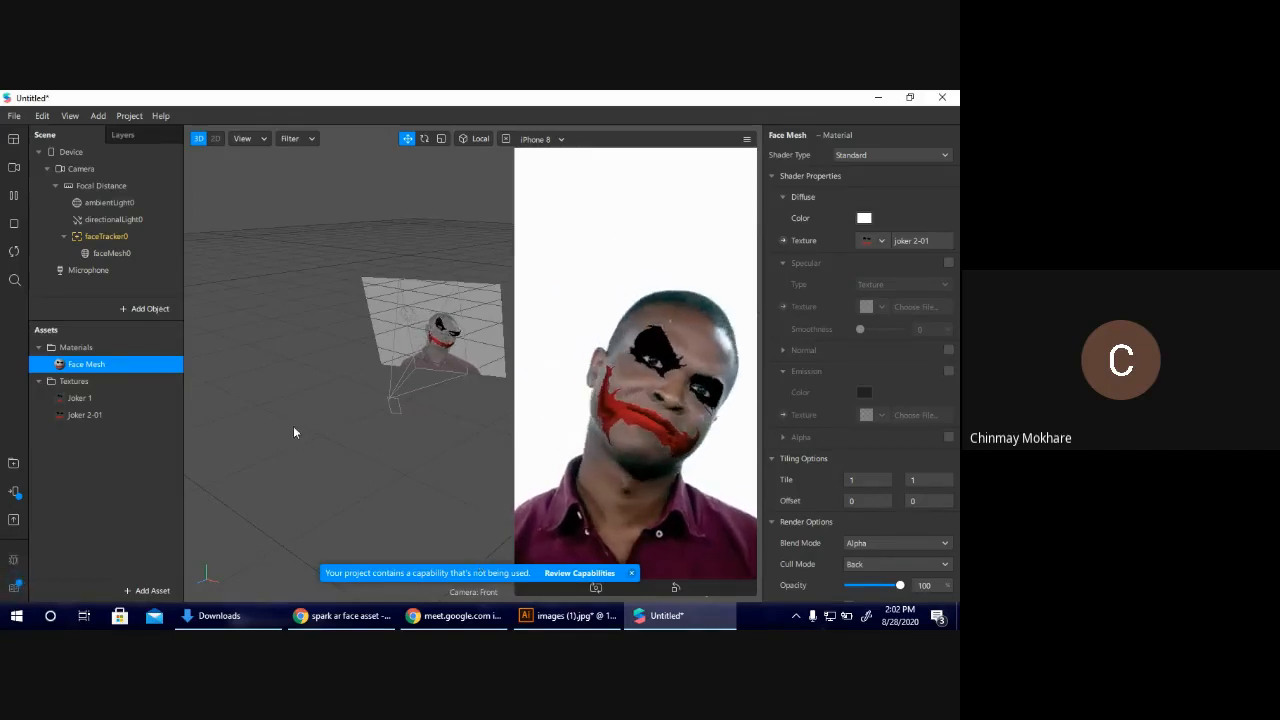
left_click(16, 169)
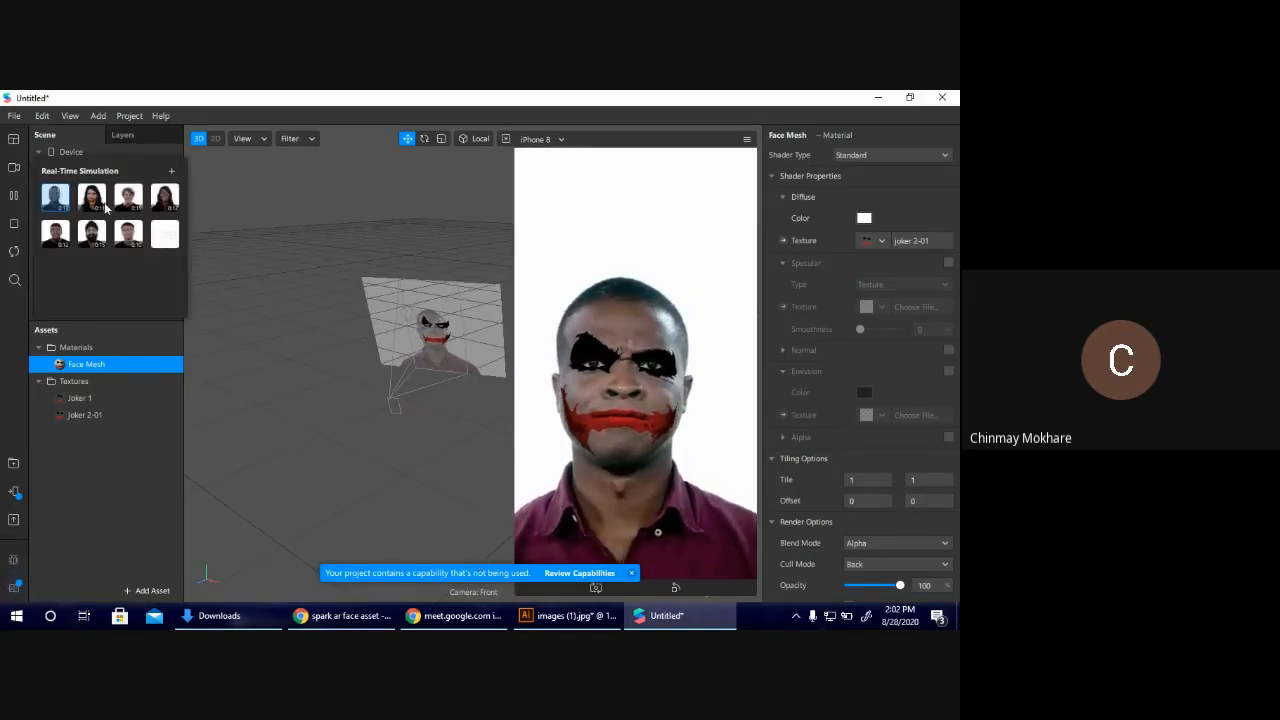
left_click(417, 275)
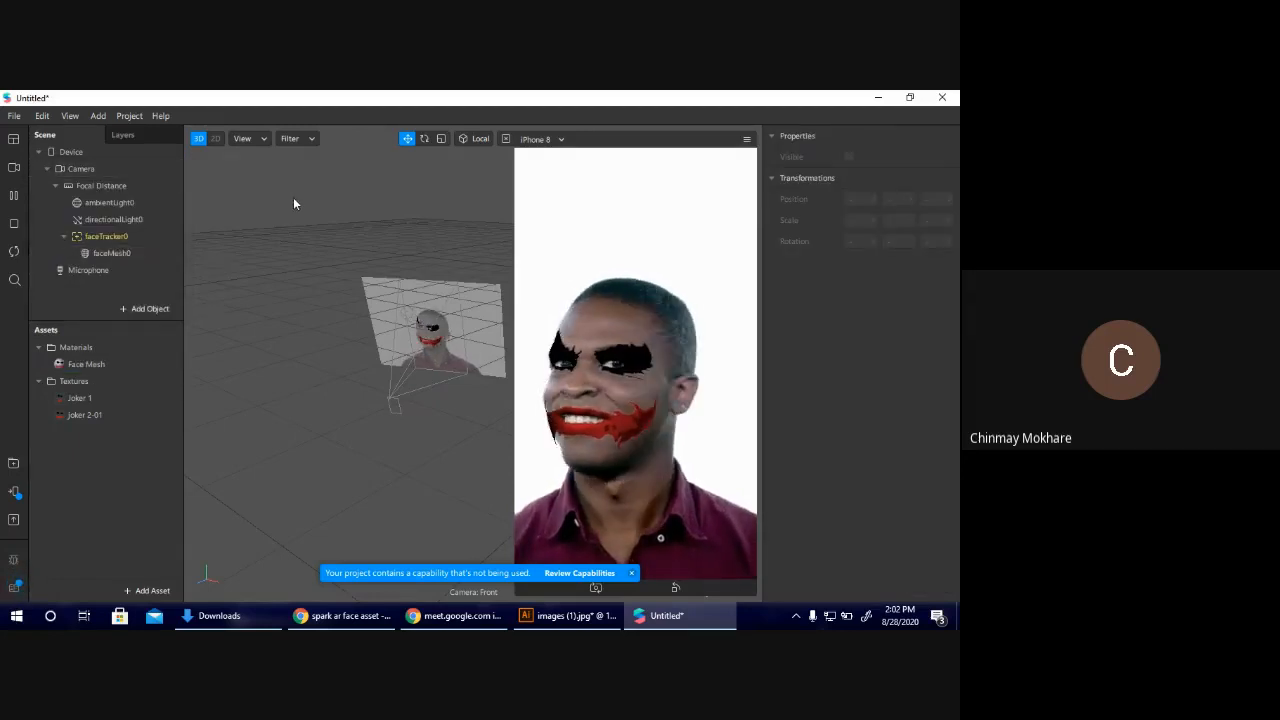
left_click(13, 169)
left_click(95, 198)
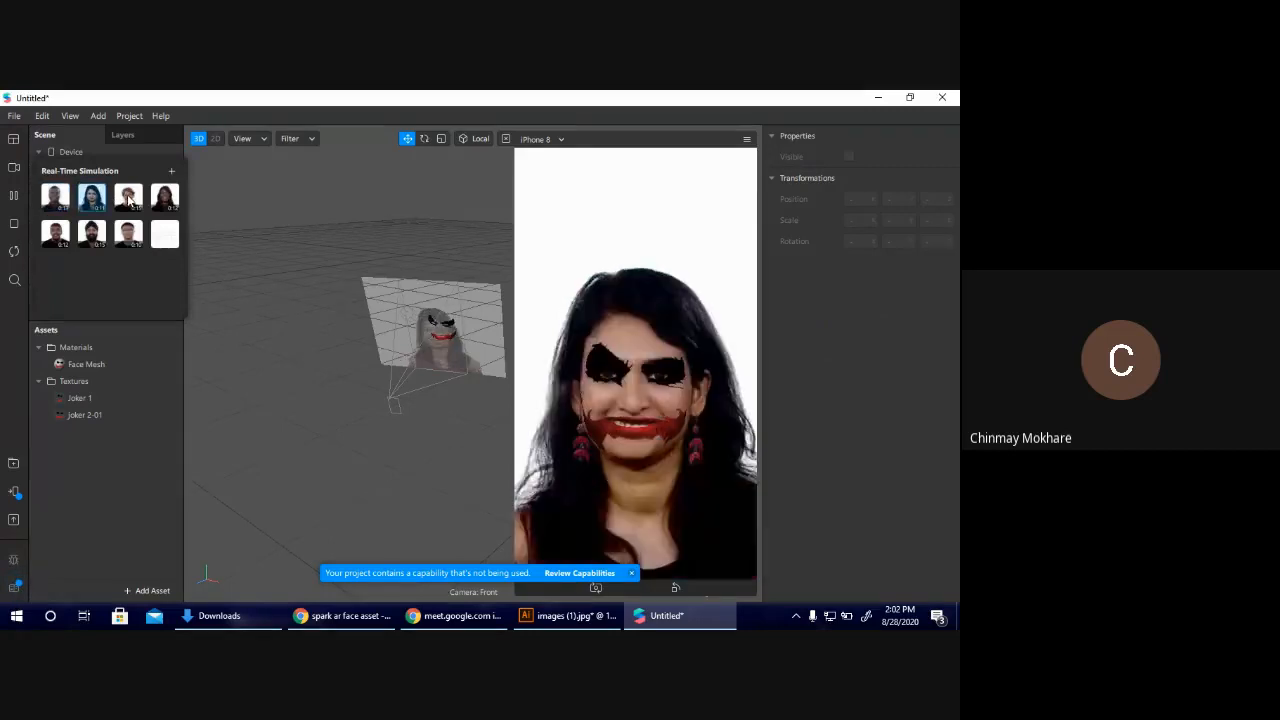
left_click(128, 198)
left_click(165, 198)
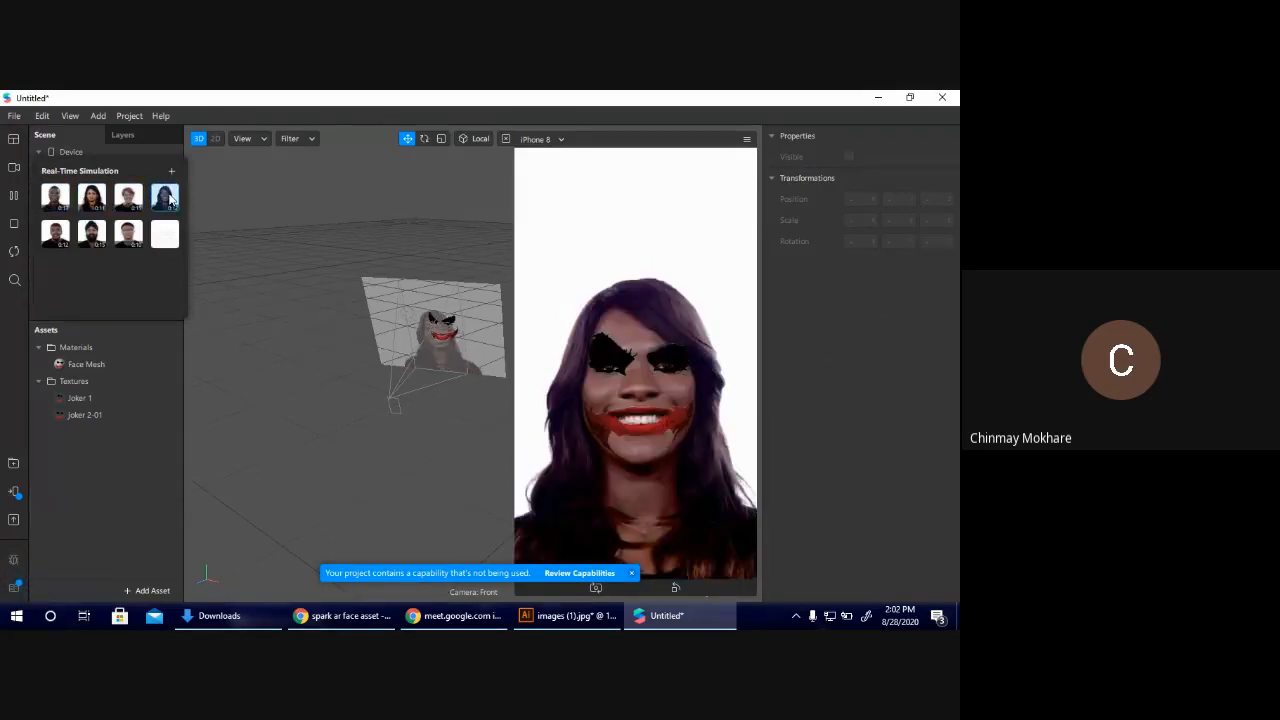
left_click(127, 236)
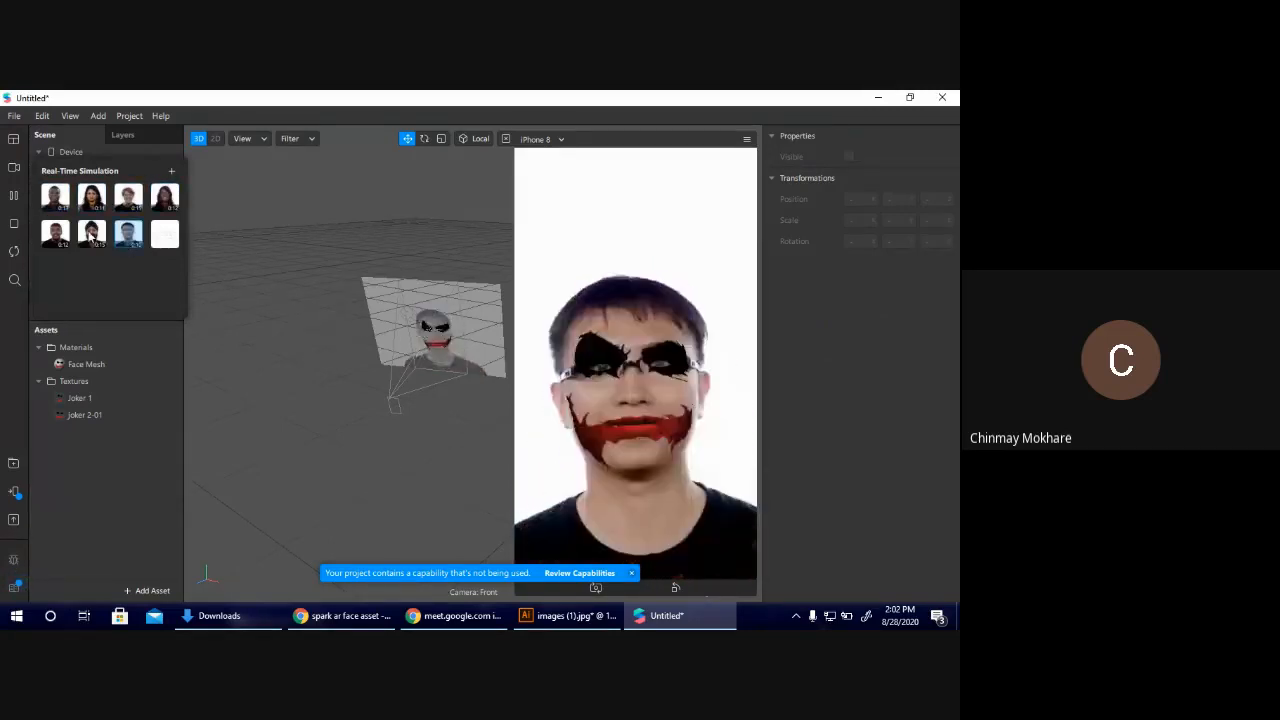
left_click(91, 236)
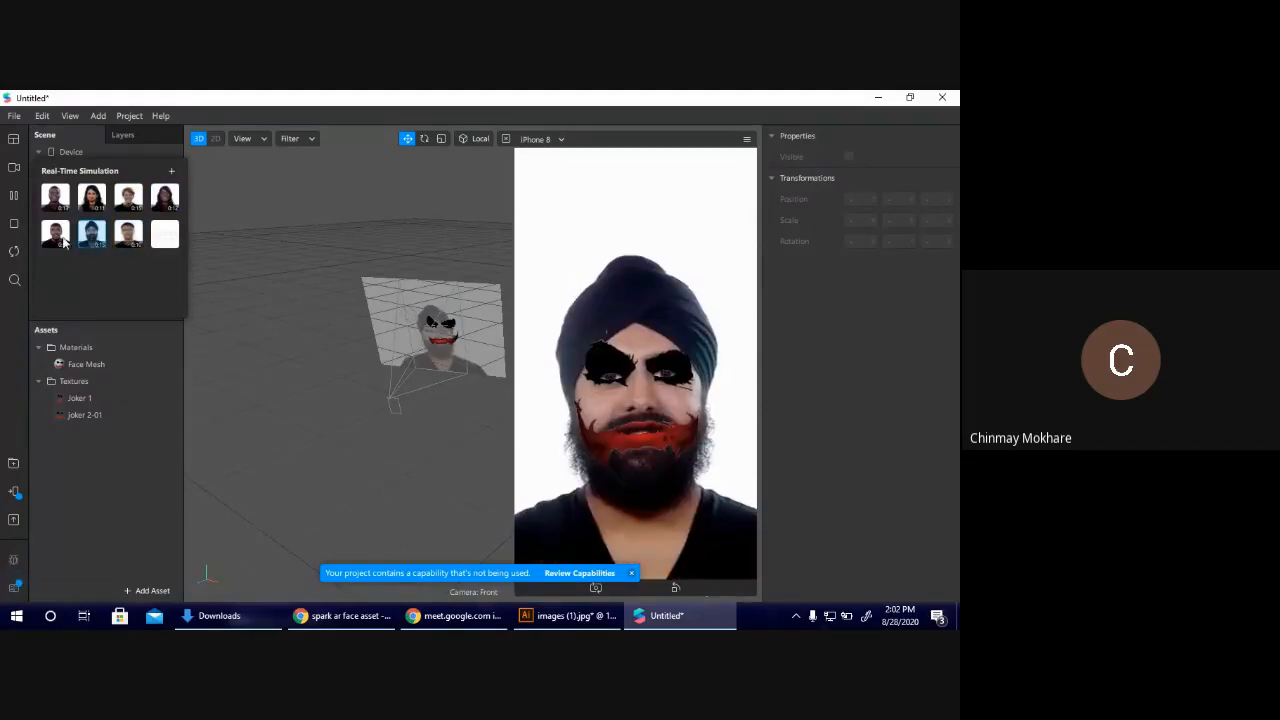
left_click(63, 242)
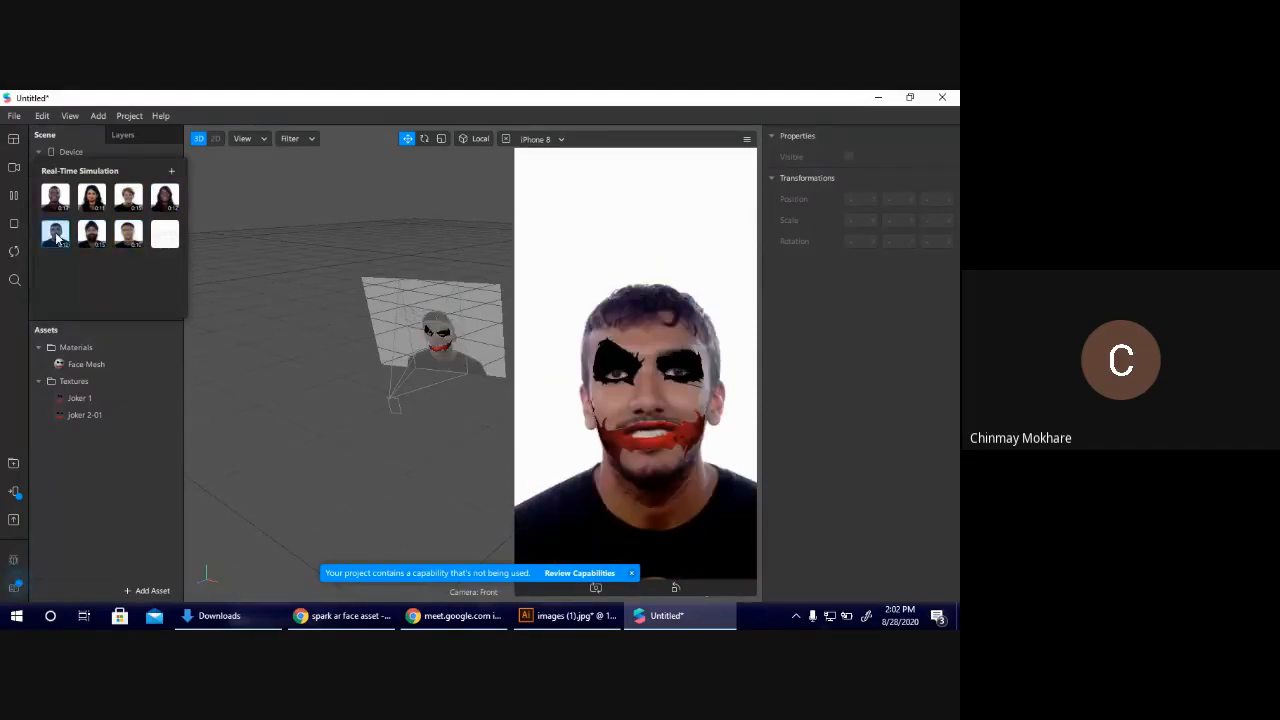
left_click(136, 240)
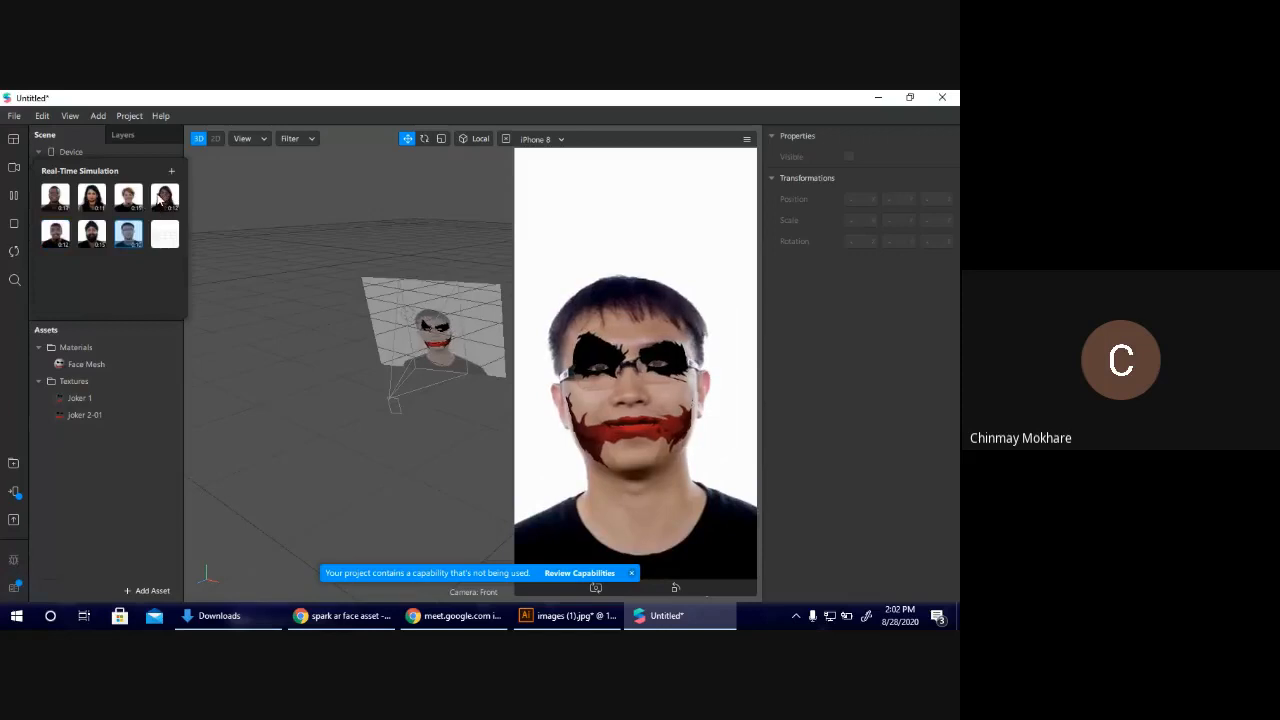
left_click(160, 198)
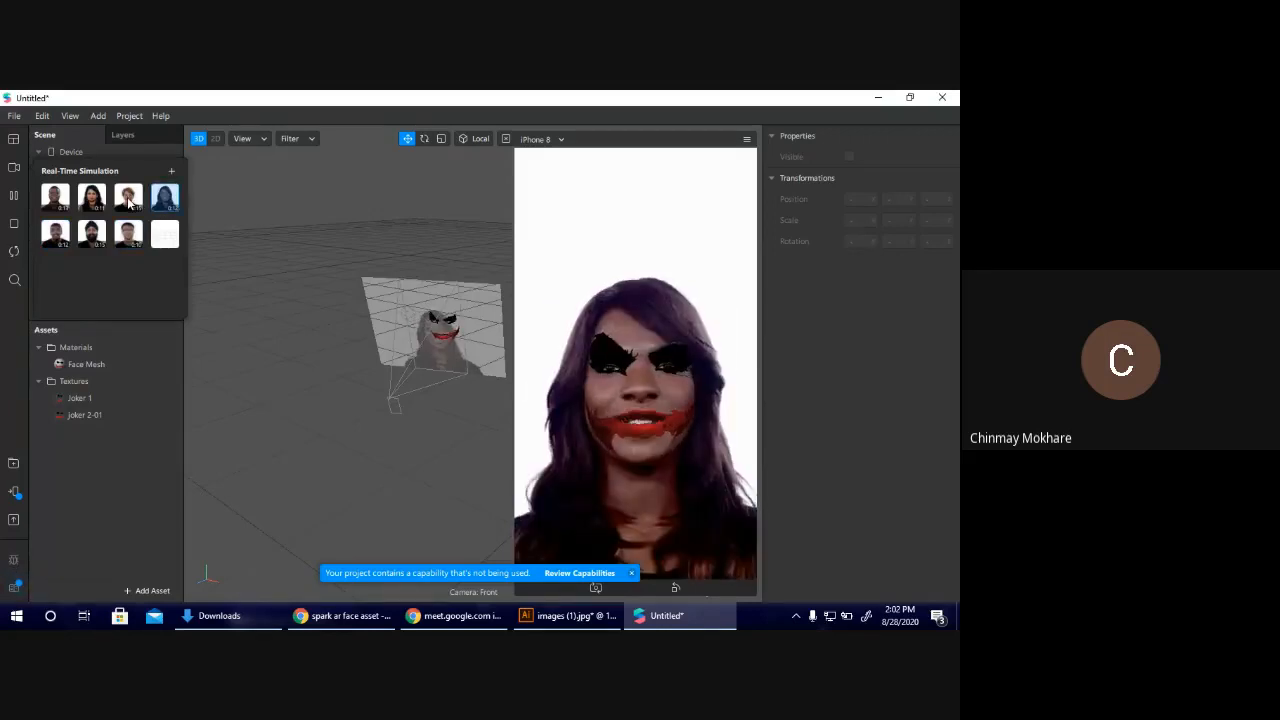
left_click(124, 199)
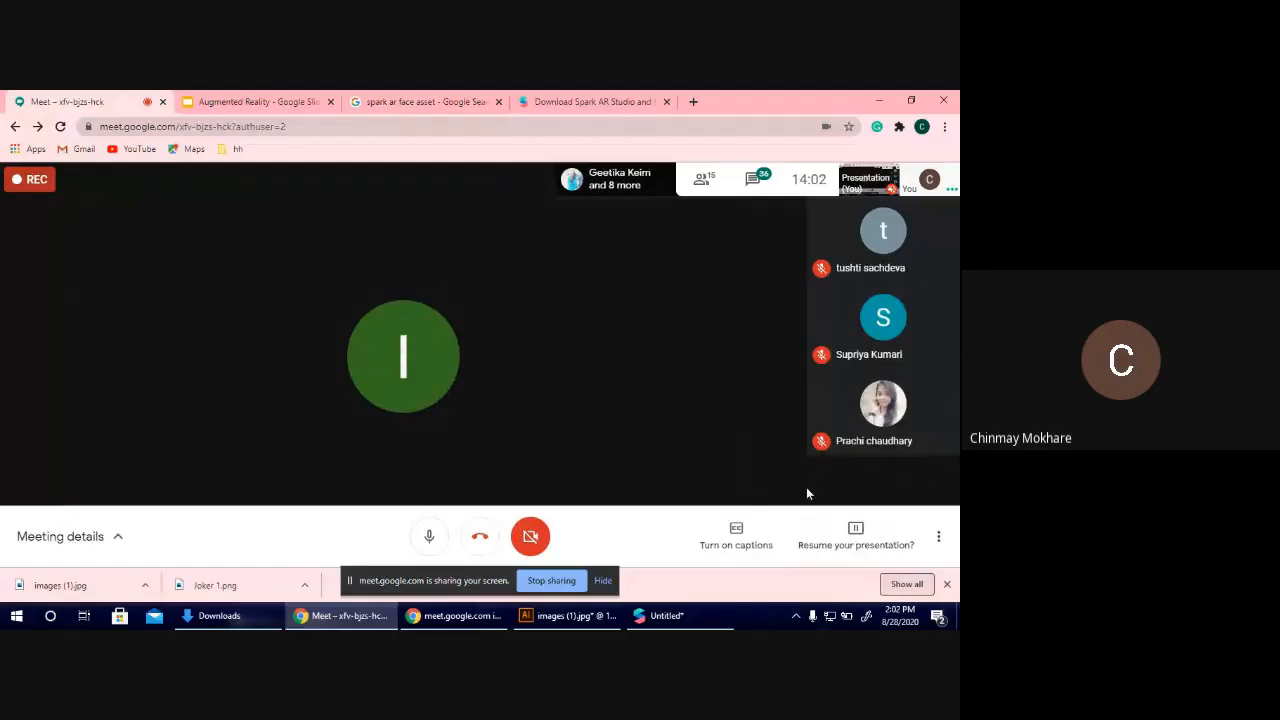
Resume the paused screen presentation in the Meet call, return to Spark AR Studio and close the simulation video list.
left_click(855, 533)
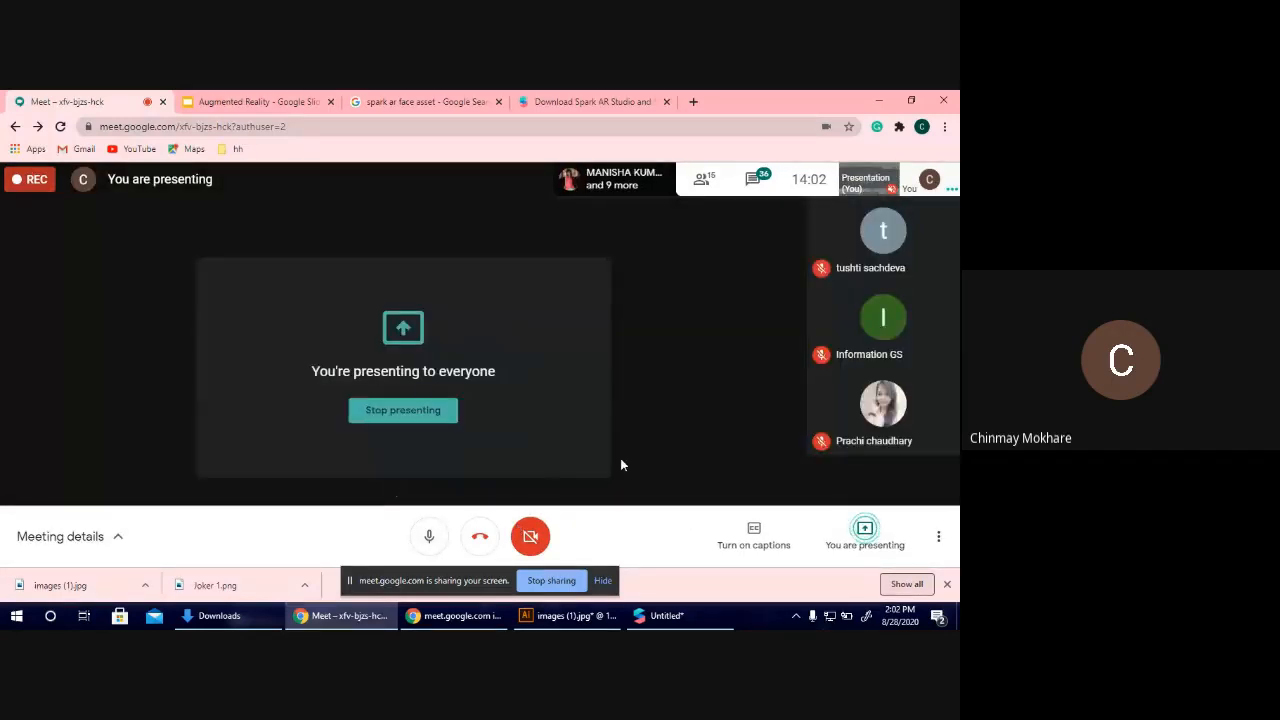
left_click(662, 615)
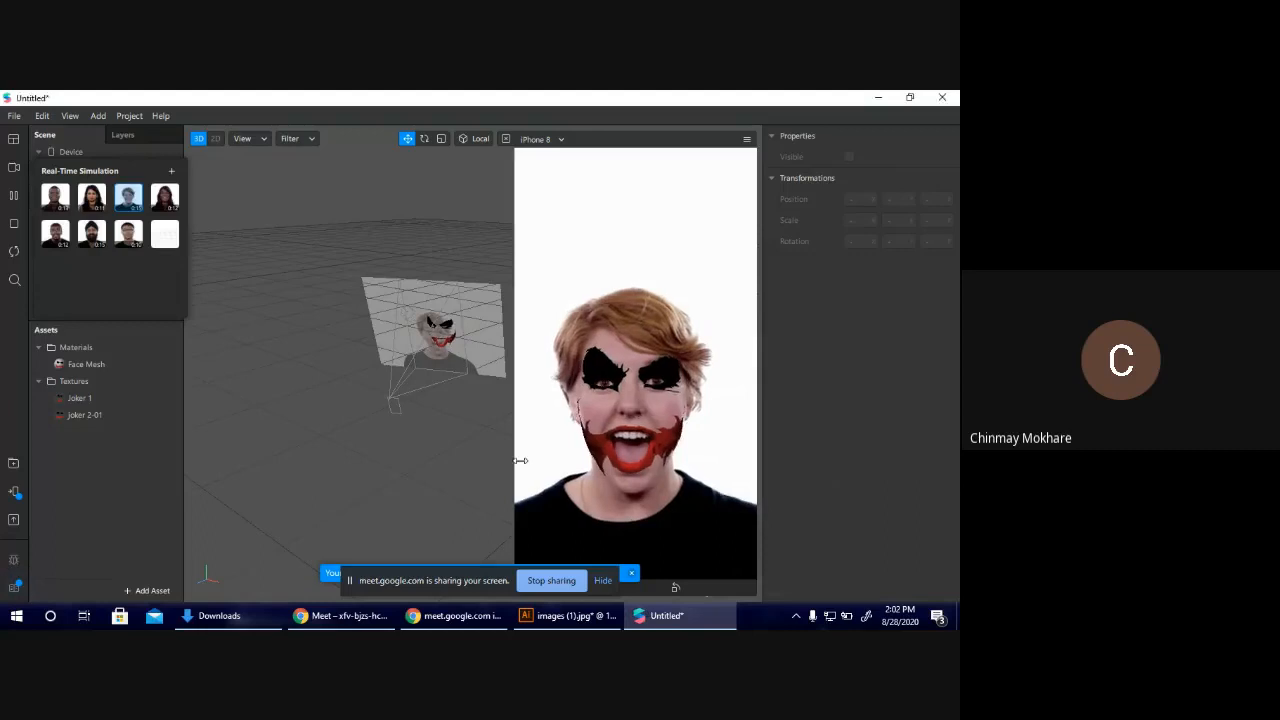
left_click(286, 395)
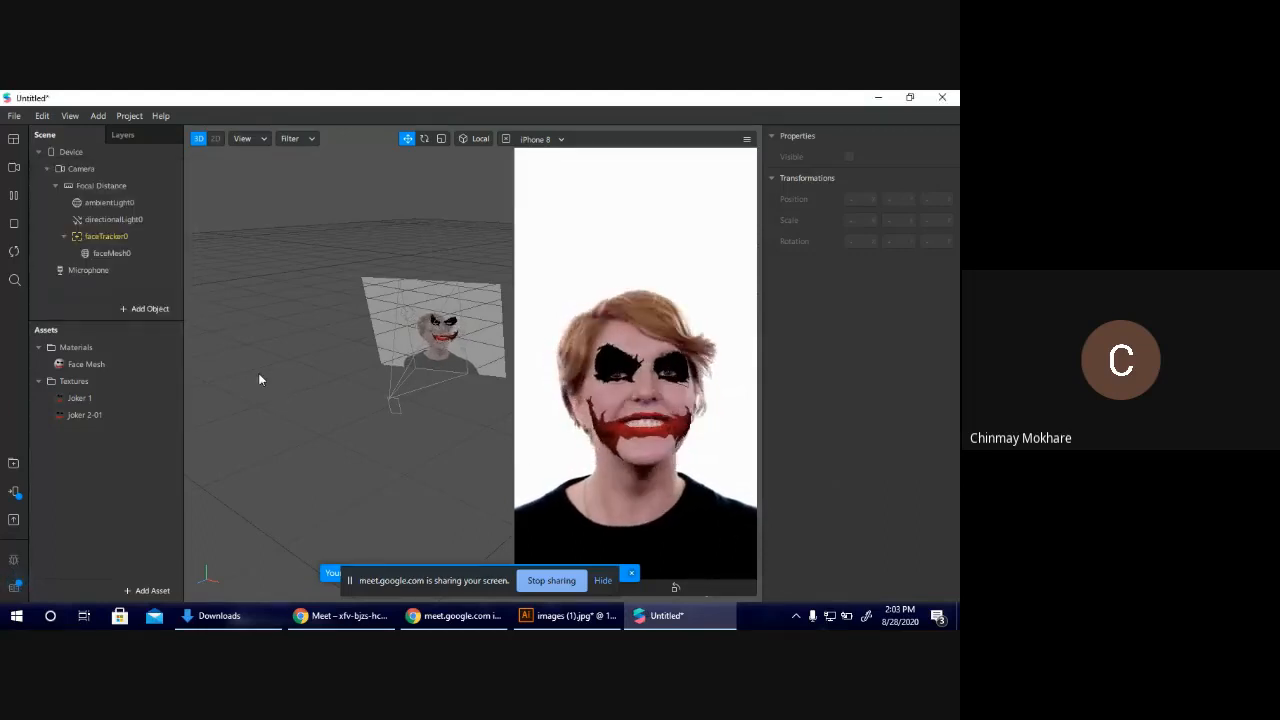
Save the Spark AR project as Joker in the yay folder.
left_click(15, 113)
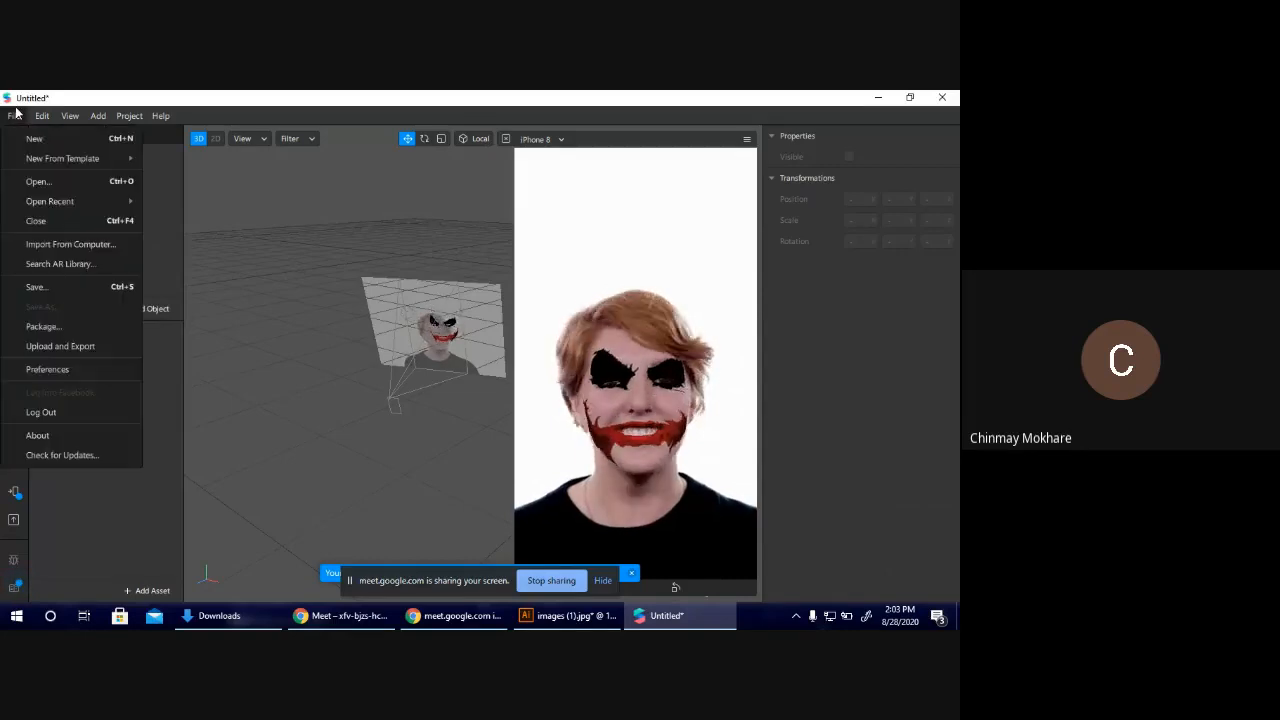
left_click(53, 287)
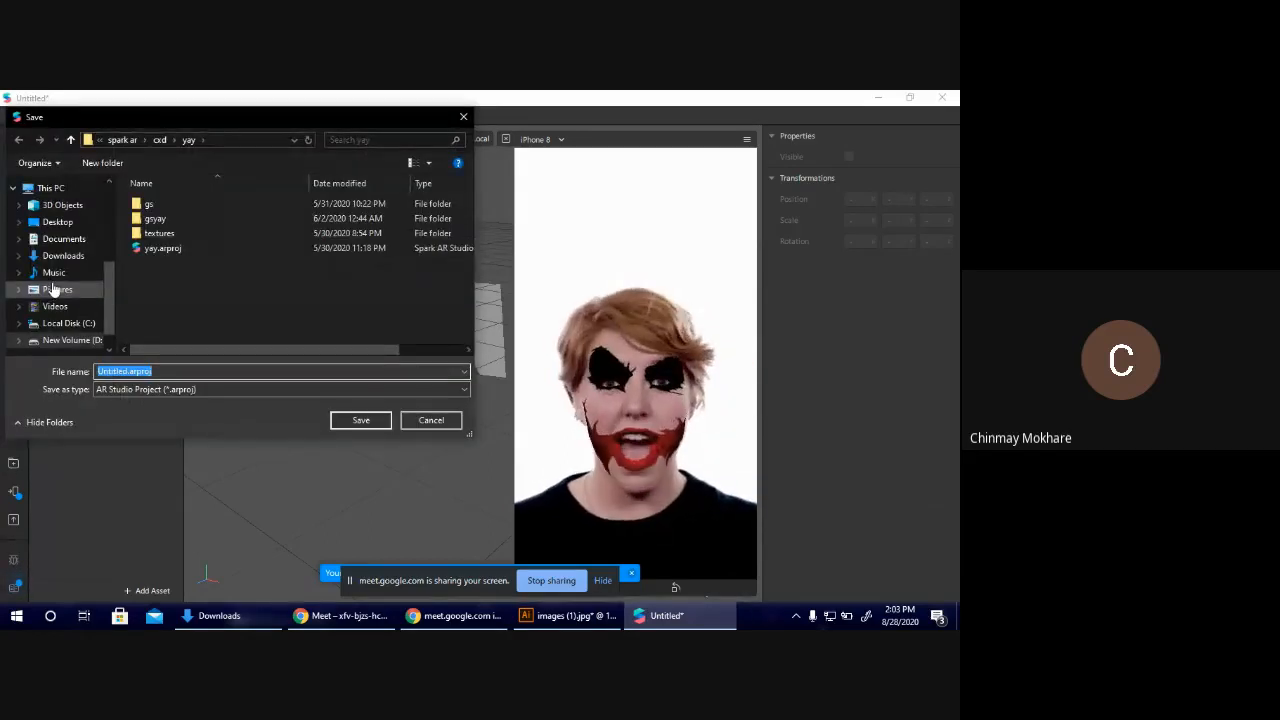
type("Joker")
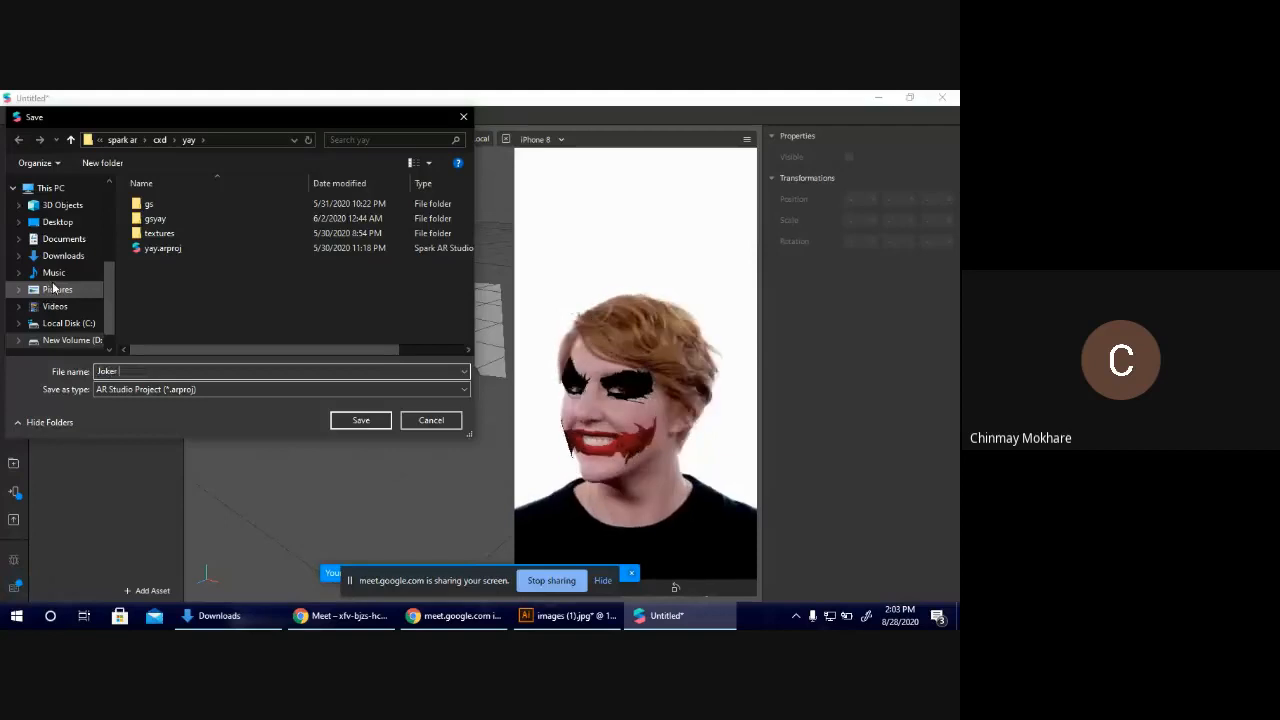
left_click(360, 420)
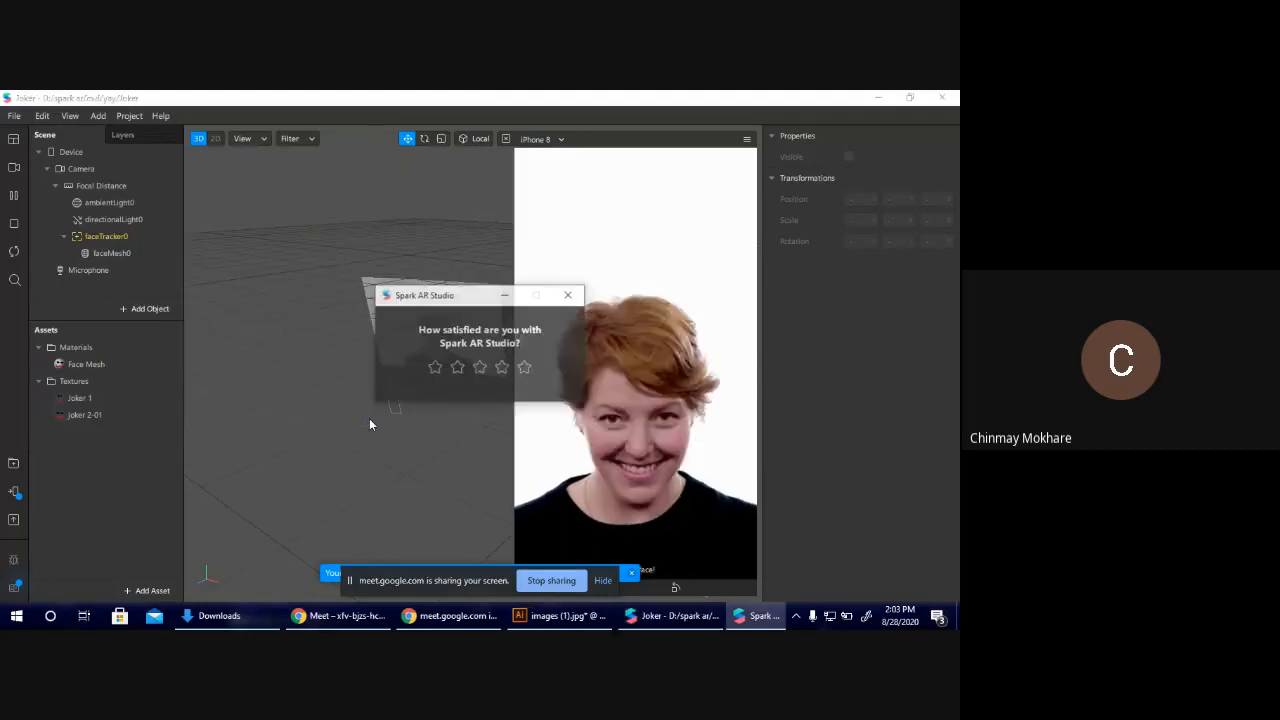
Dismiss the satisfaction survey and try to upload the Joker project as a new effect, including one retry.
left_click(569, 294)
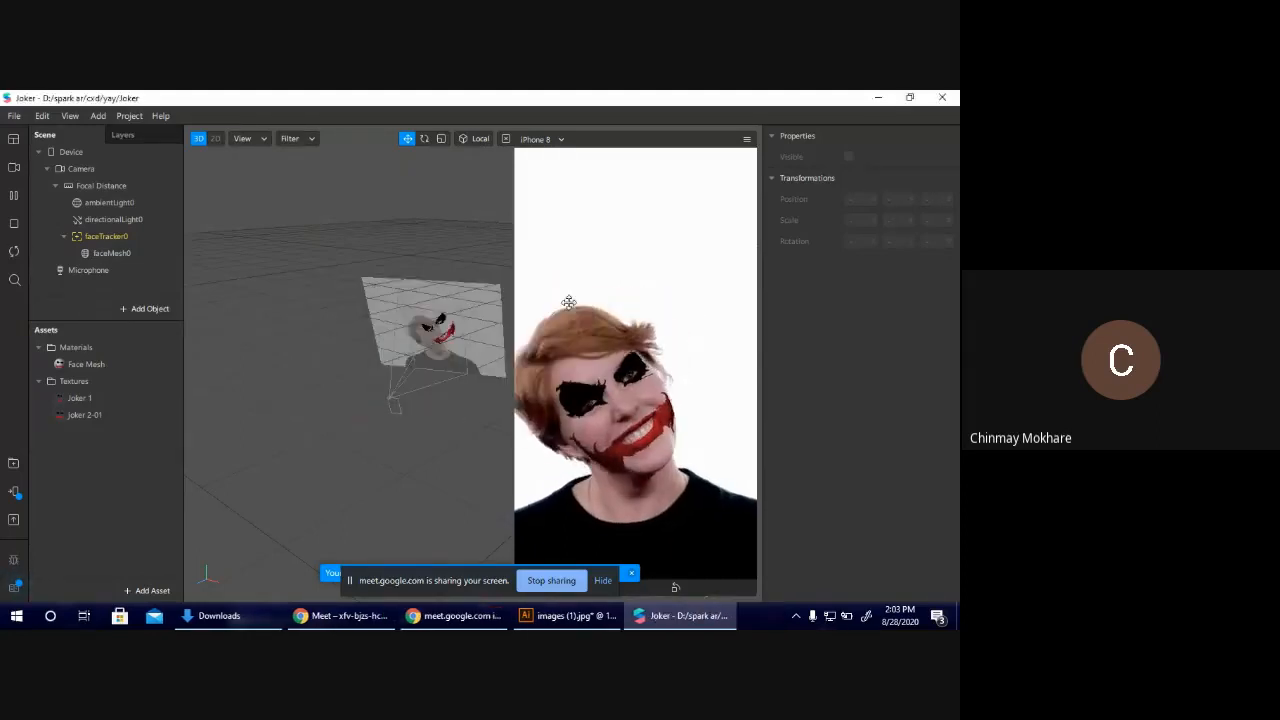
left_click(16, 118)
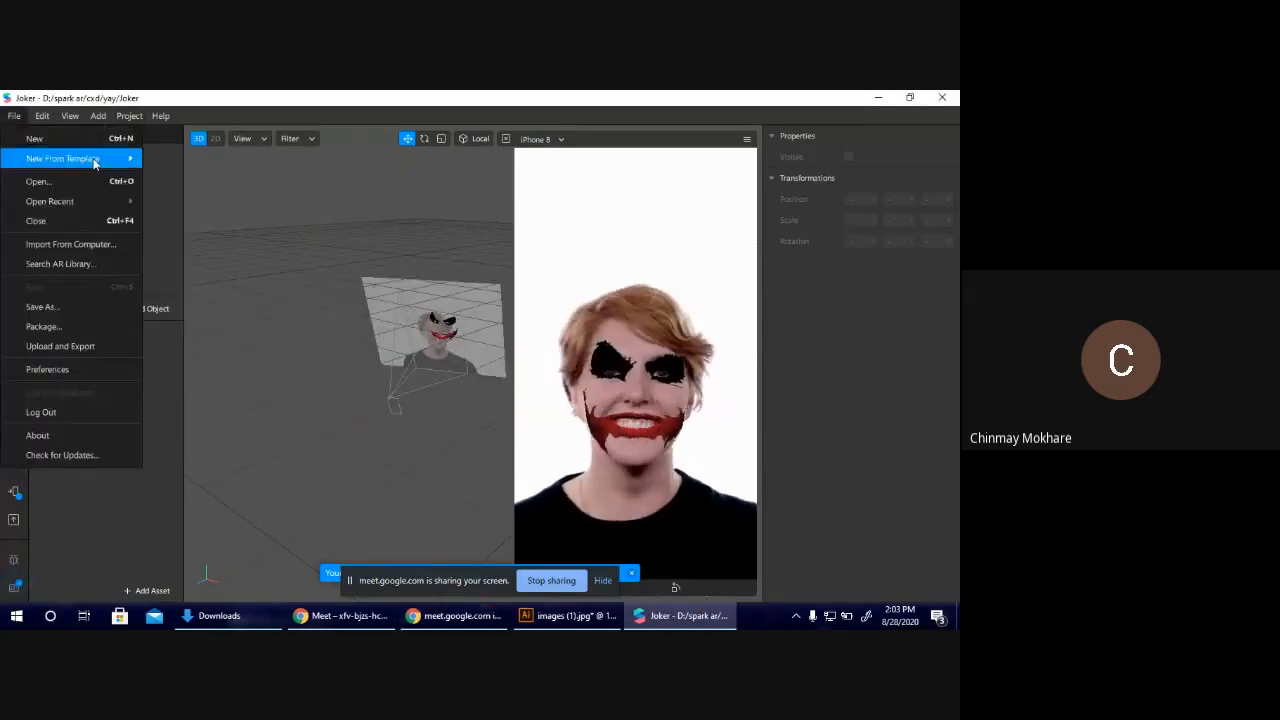
left_click(75, 351)
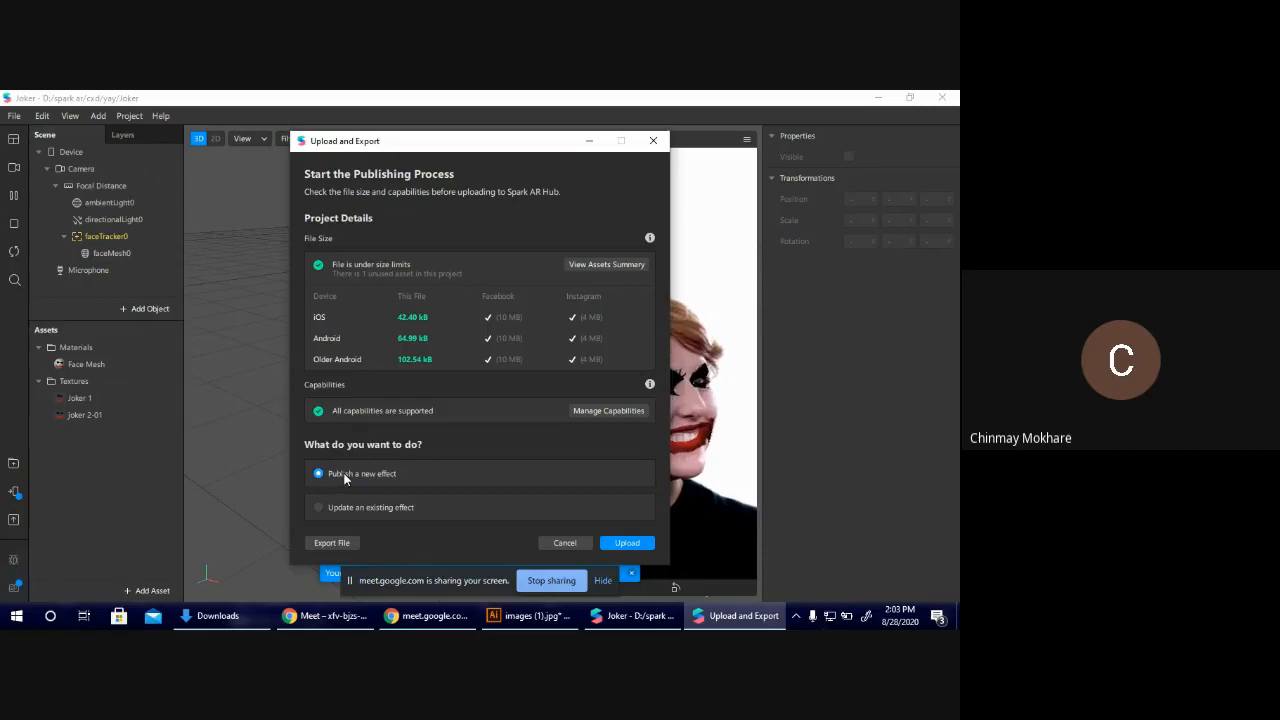
left_click(628, 544)
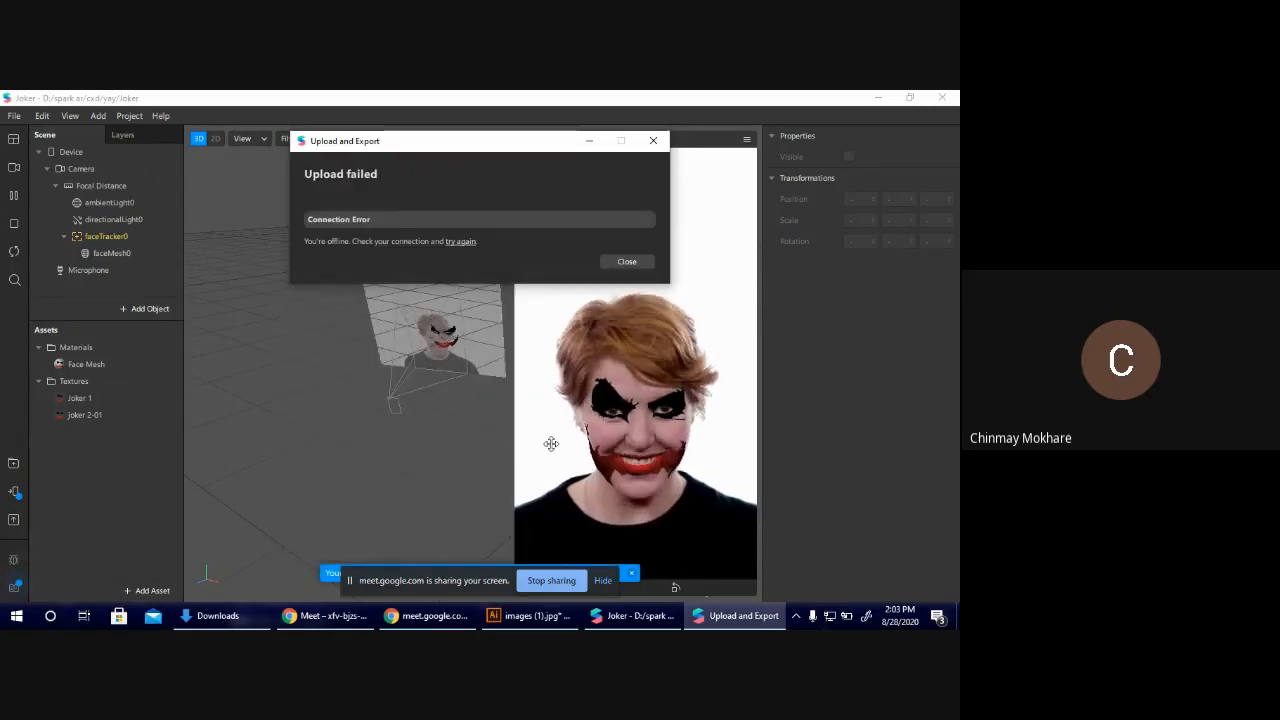
left_click(455, 241)
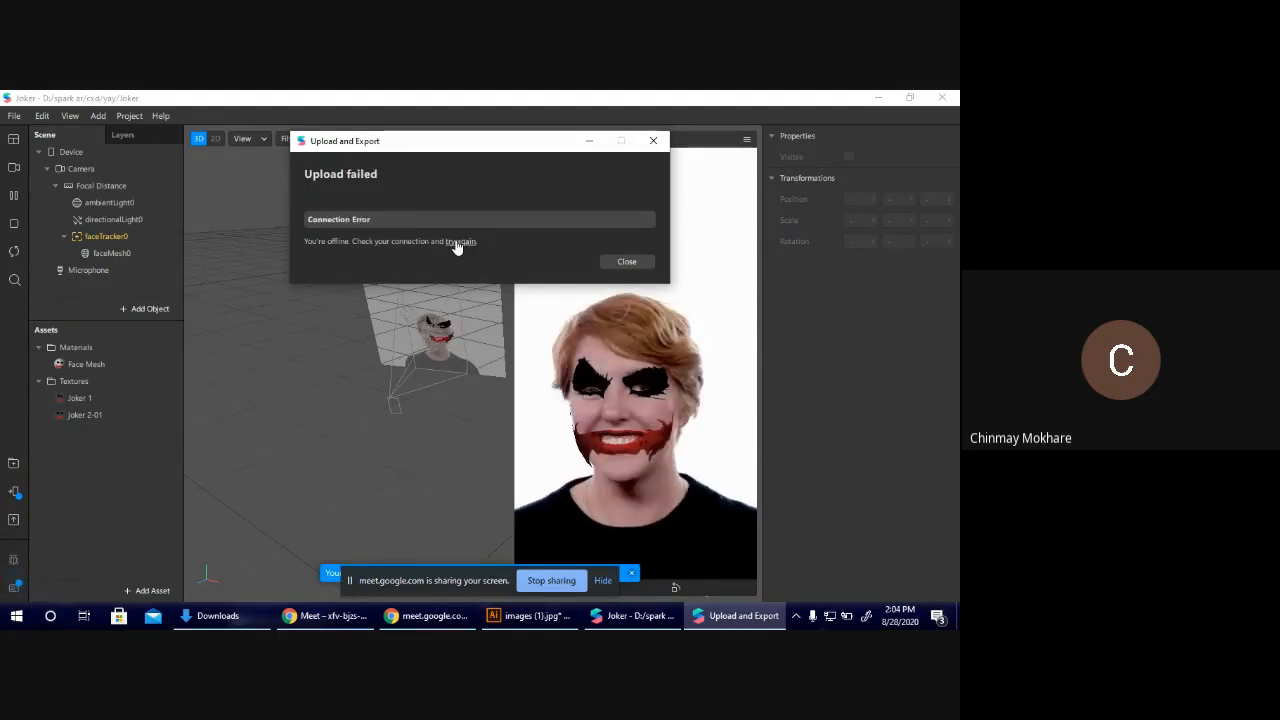
left_click(627, 262)
Export the project as Joker.arexport into the cxd folder.
left_click(14, 115)
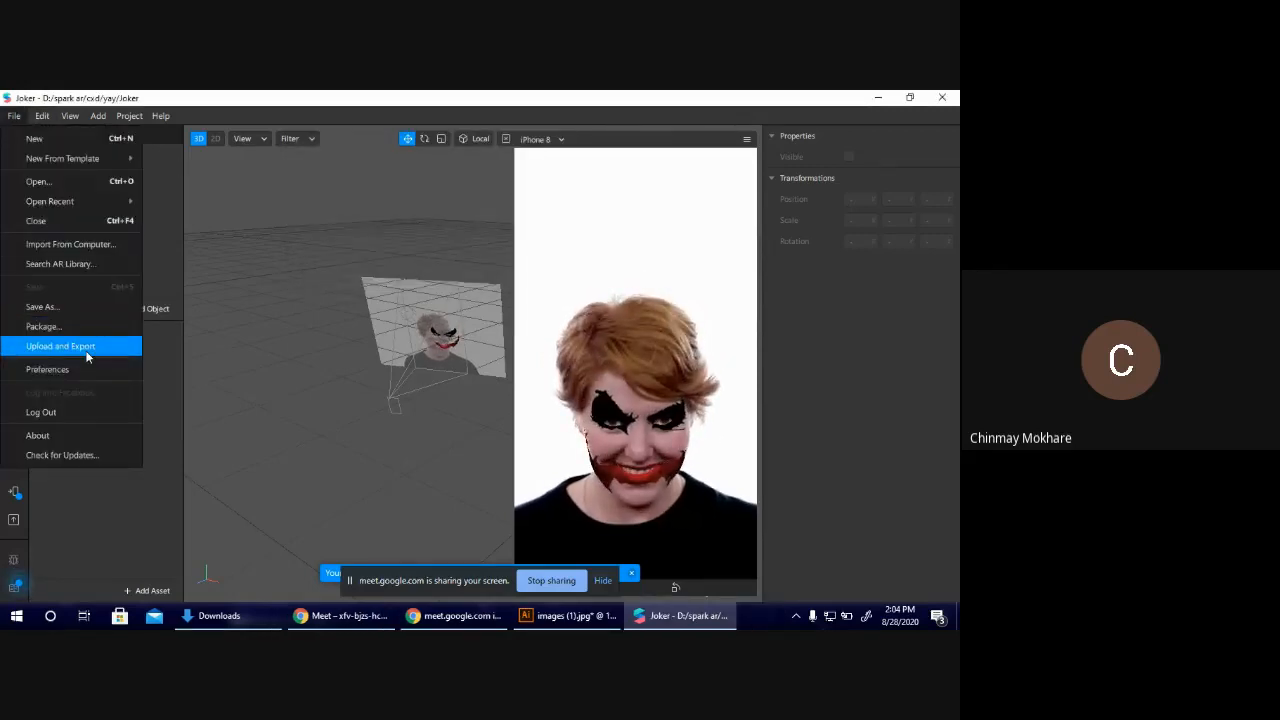
left_click(87, 350)
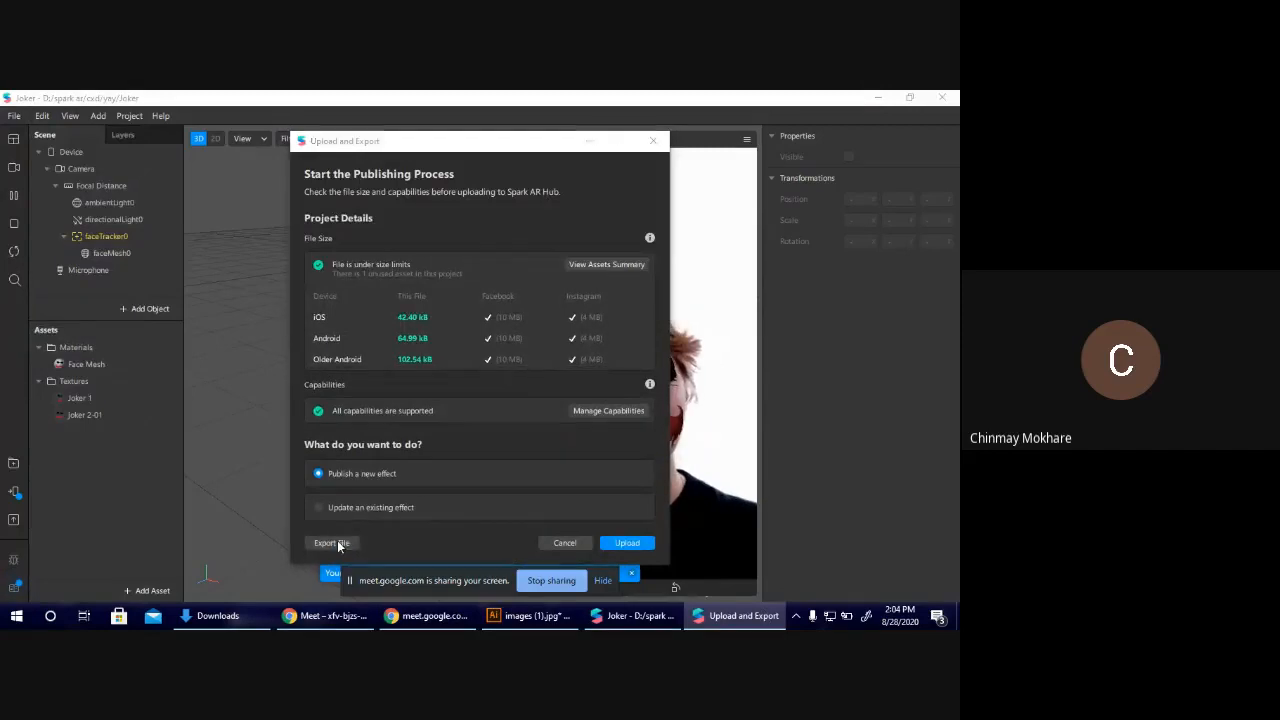
left_click(333, 542)
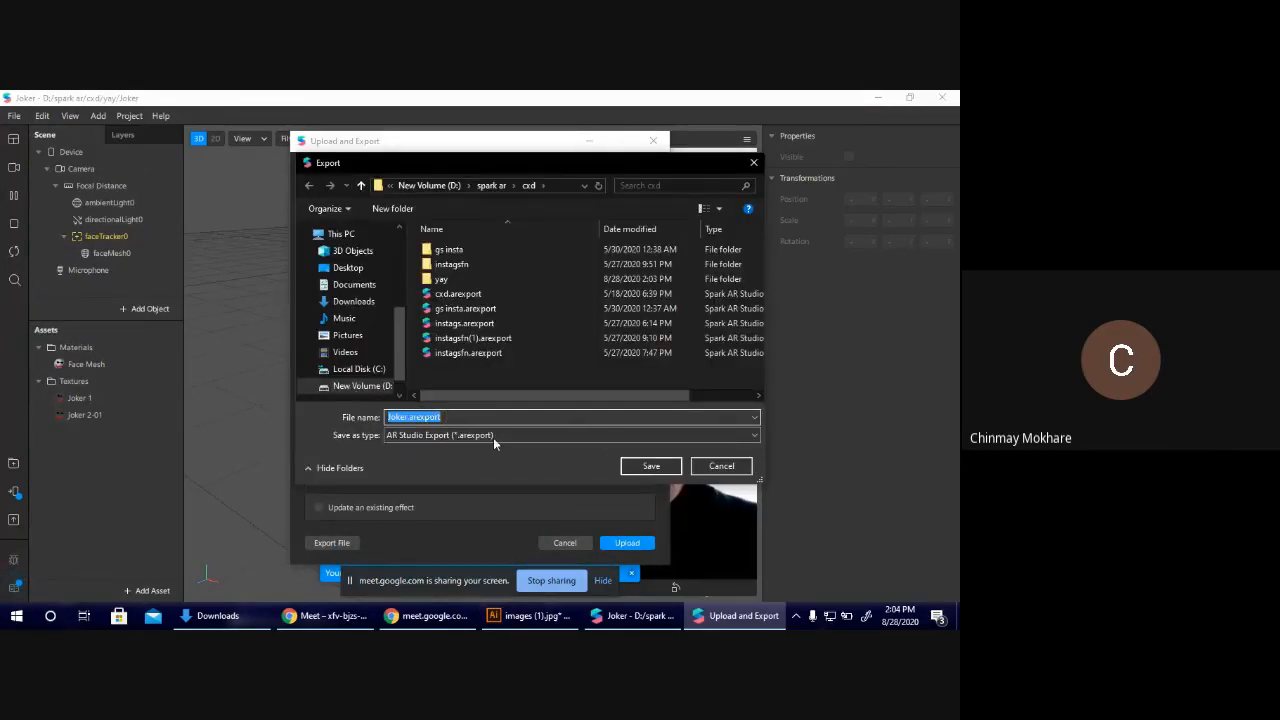
left_click(651, 466)
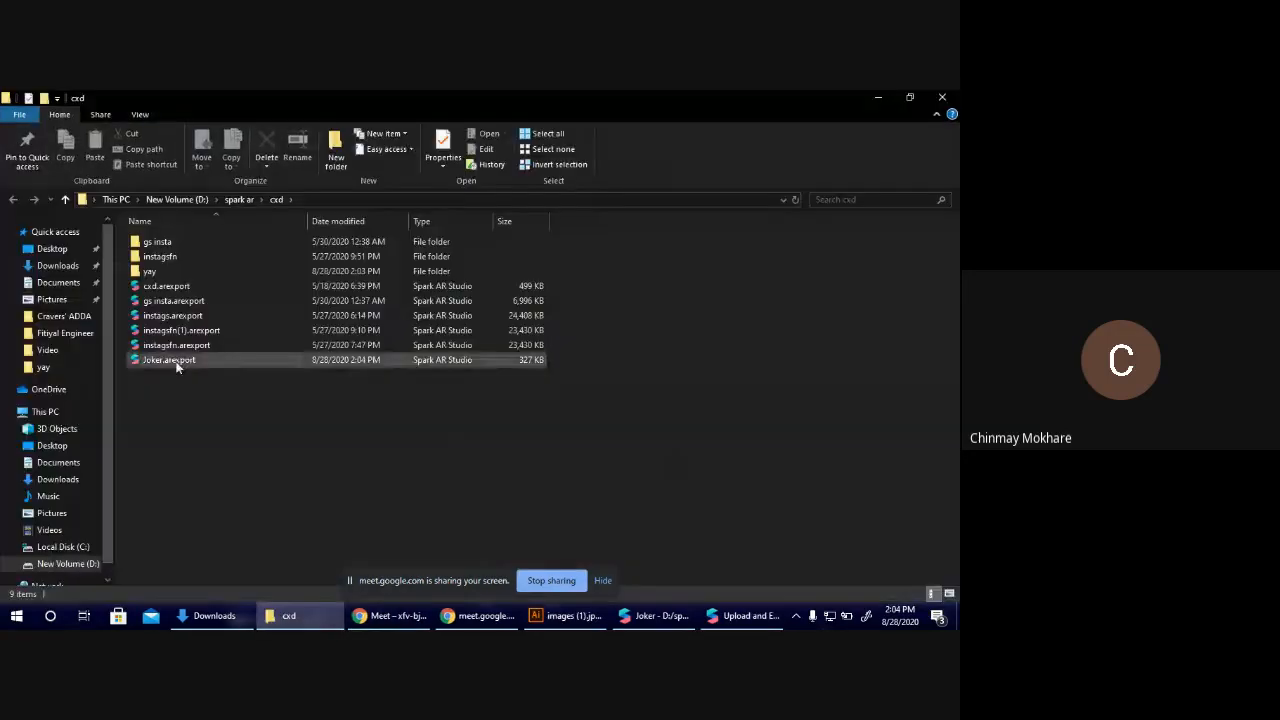
Switch to Chrome, search for spark ar hub in a new tab and open the Spark AR Hub effects management dashboard.
key("alt+Tab")
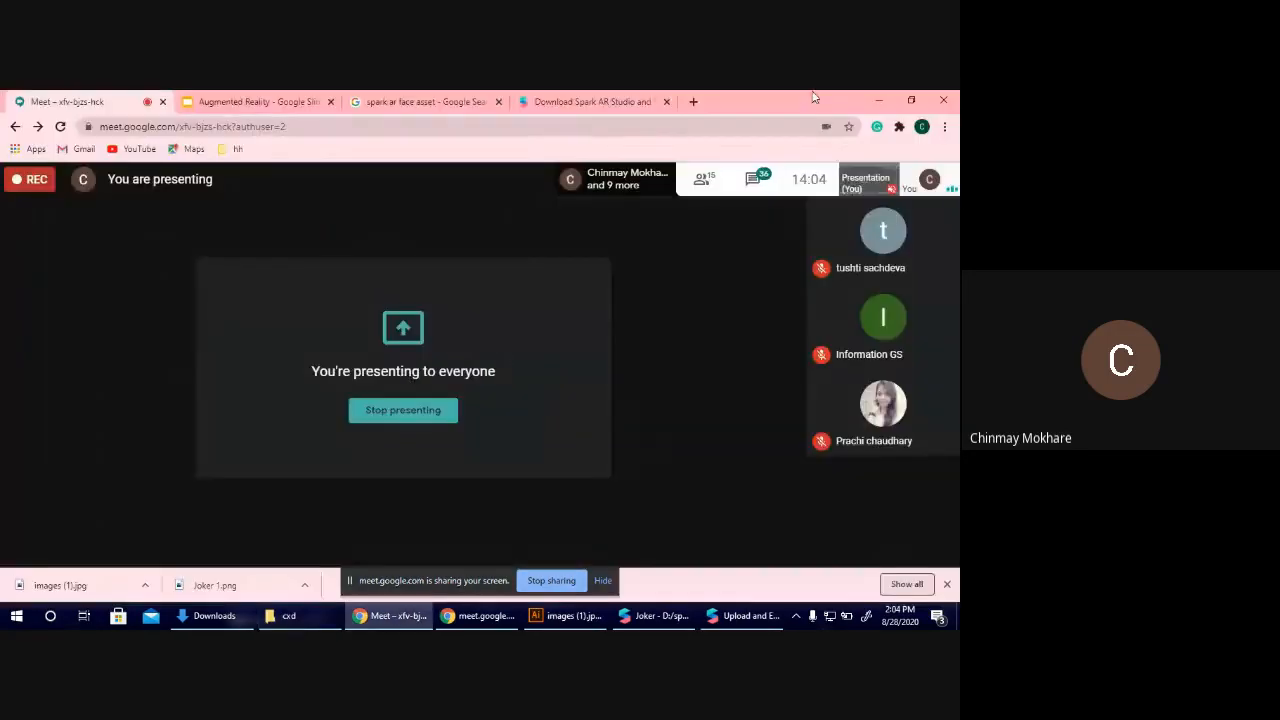
left_click(694, 102)
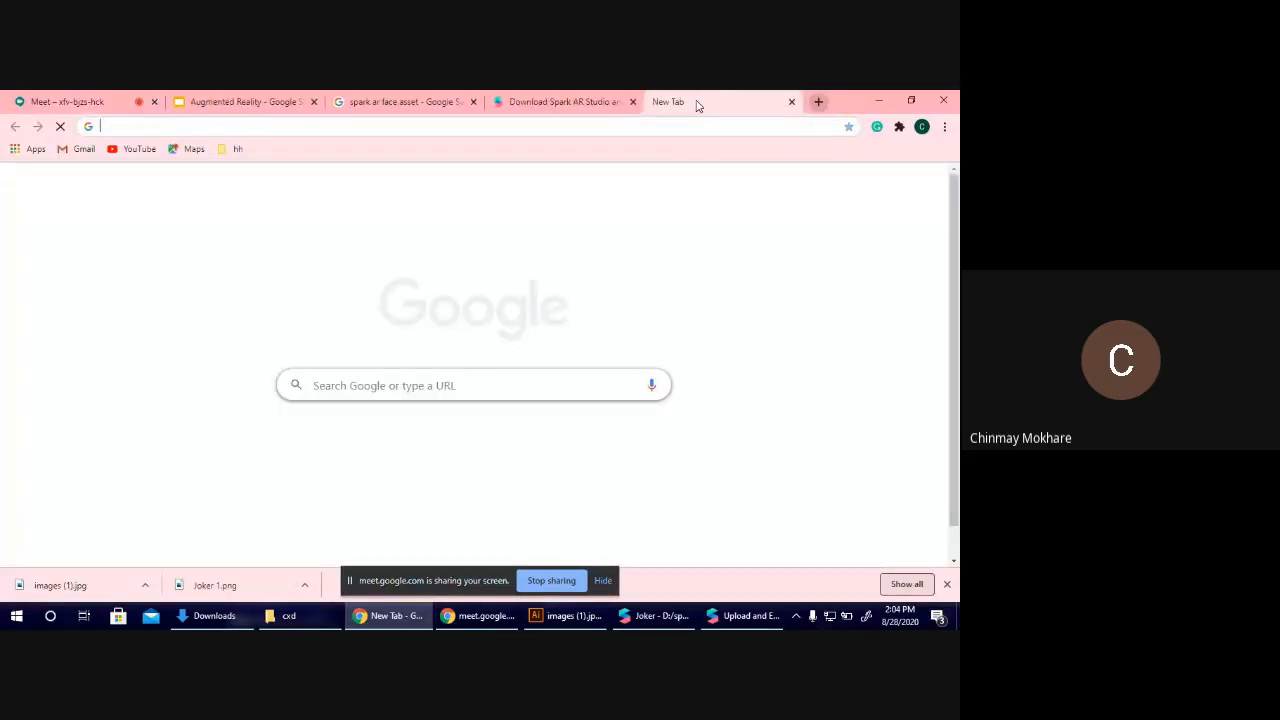
type("sparkarhu")
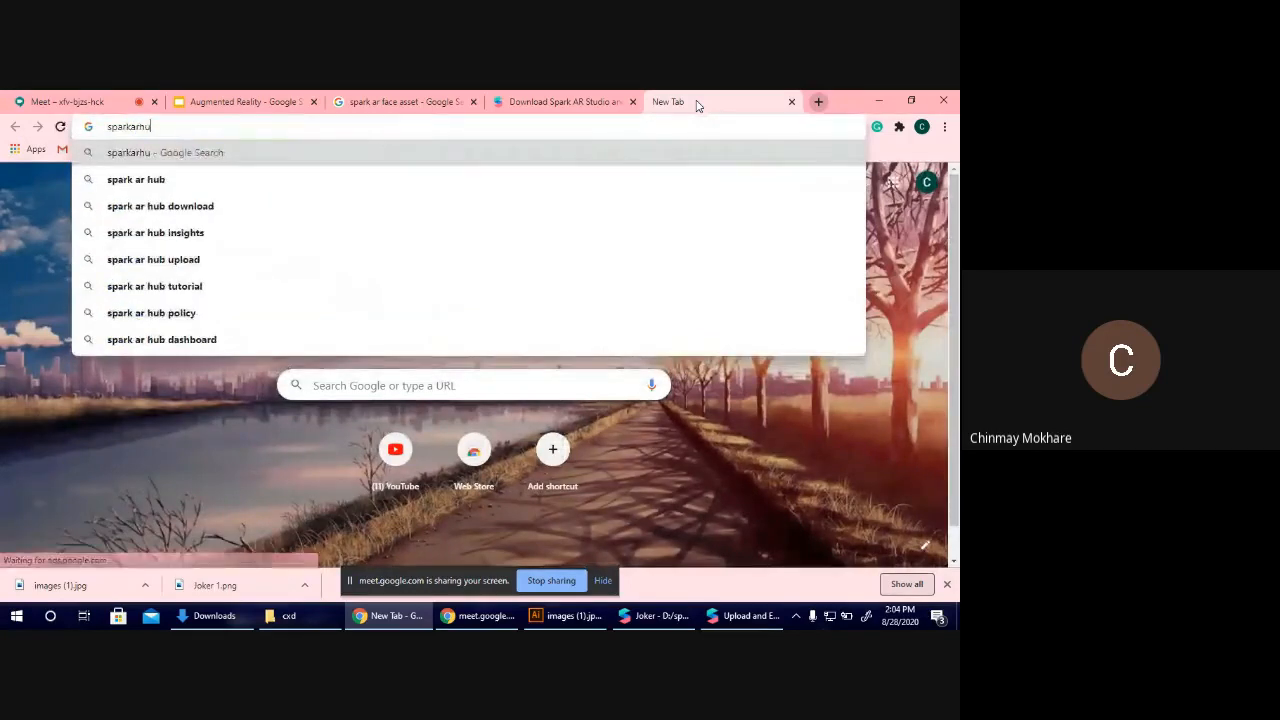
key("Down")
key("Return")
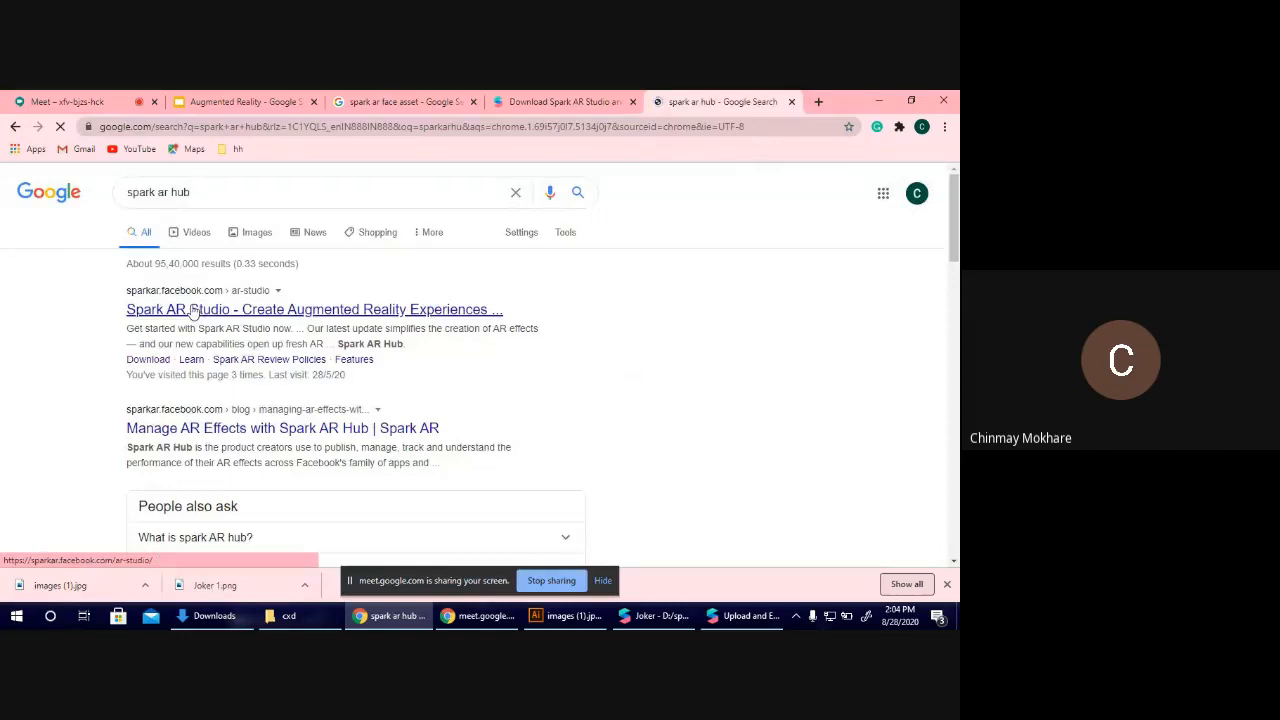
left_click(193, 311)
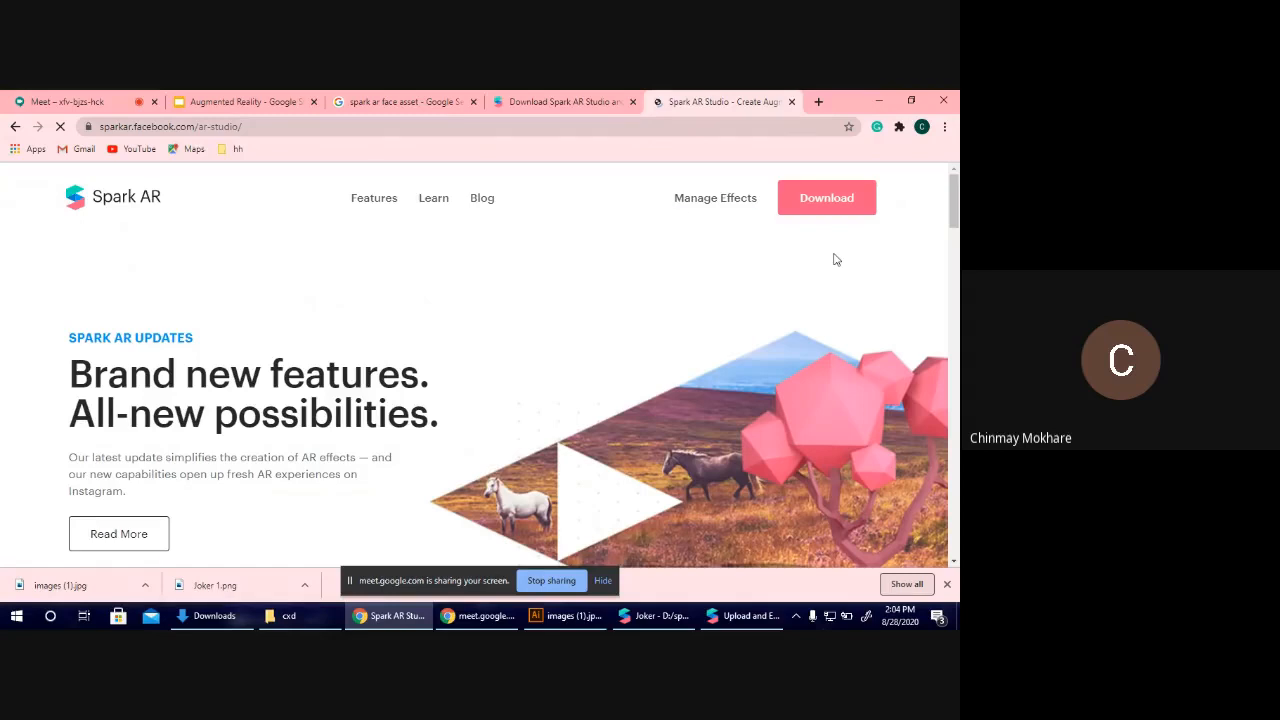
left_click(693, 203)
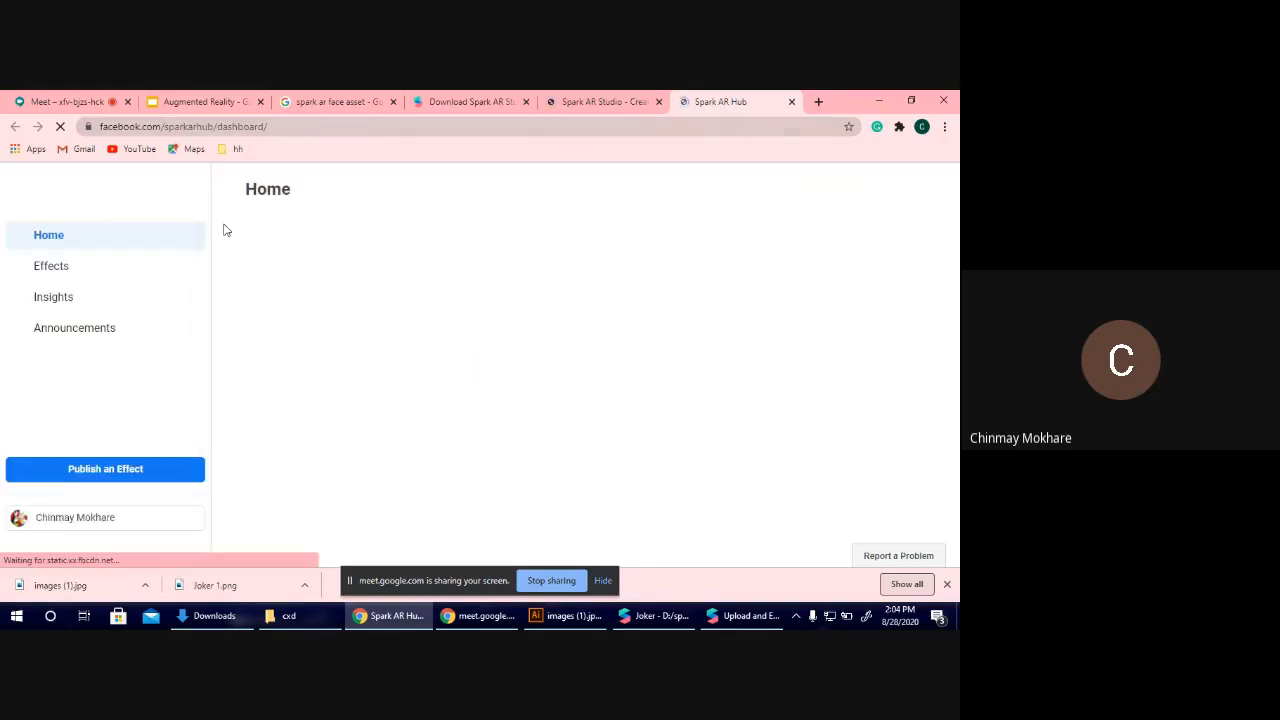
Start publishing a new effect from the Spark AR Hub dashboard and choose Instagram as the platform.
scroll(240, 428, "down", 5)
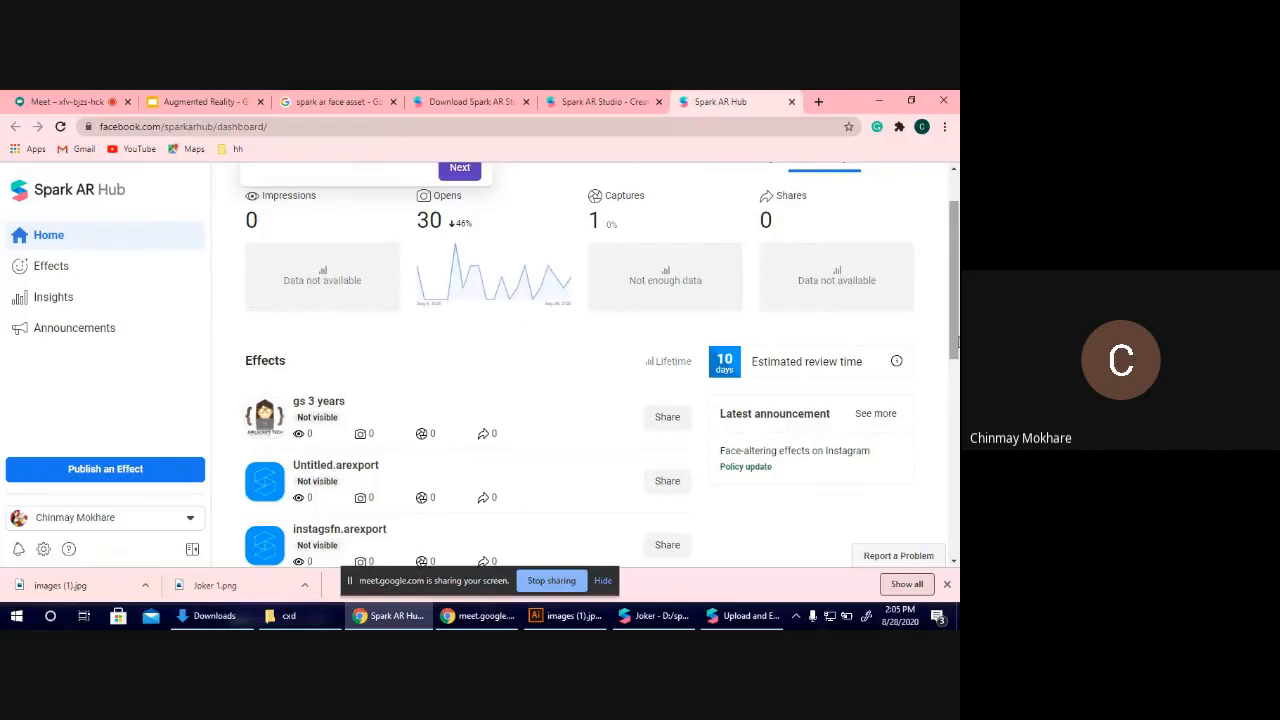
left_click_drag(958, 342, 957, 351)
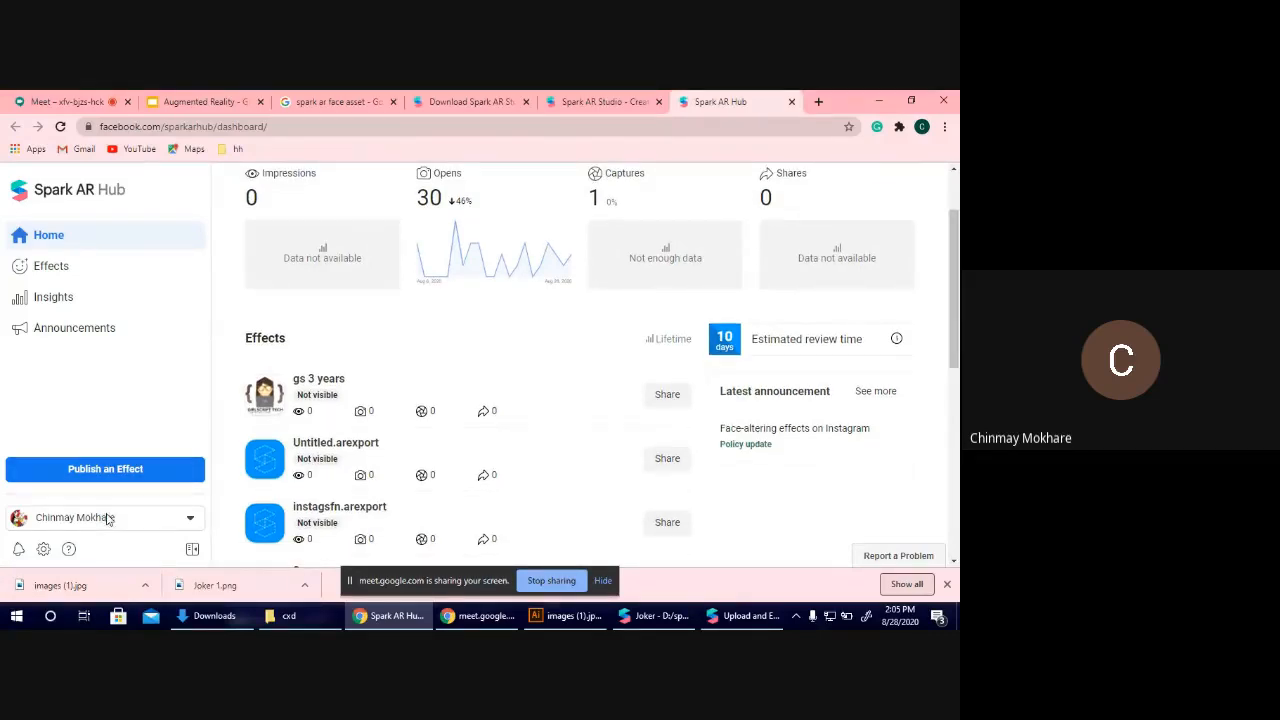
left_click(76, 470)
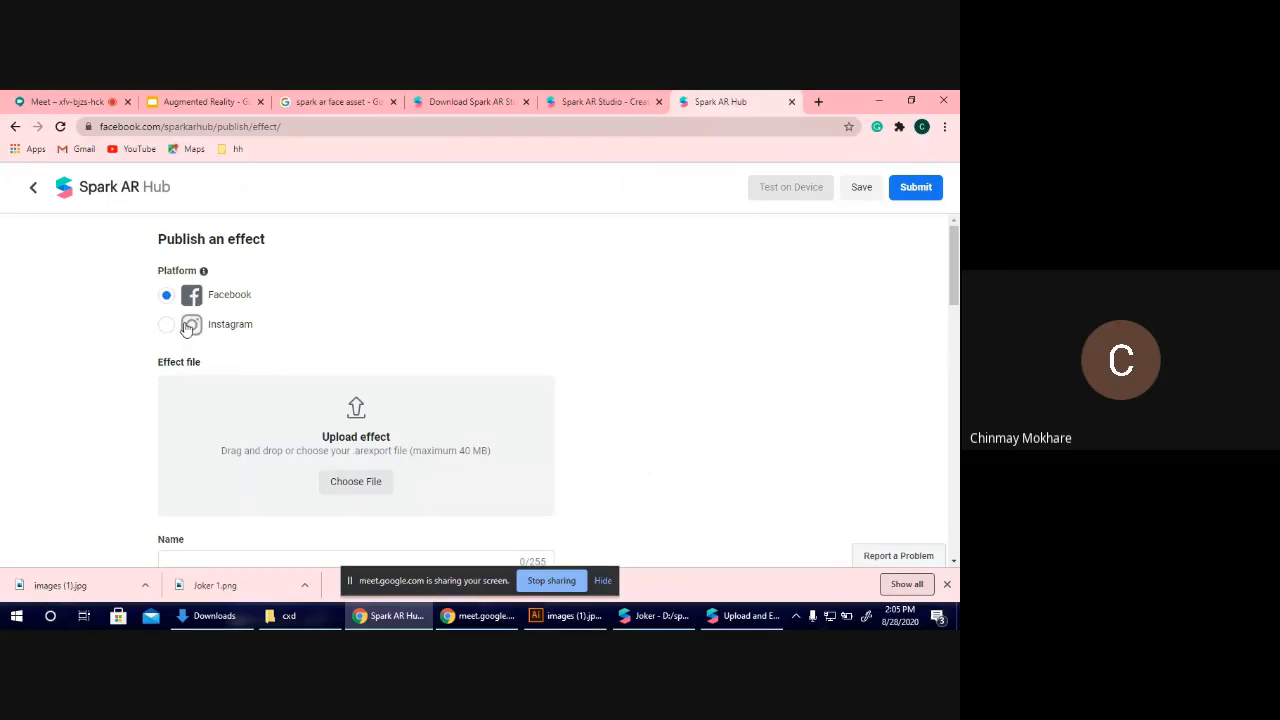
left_click(187, 330)
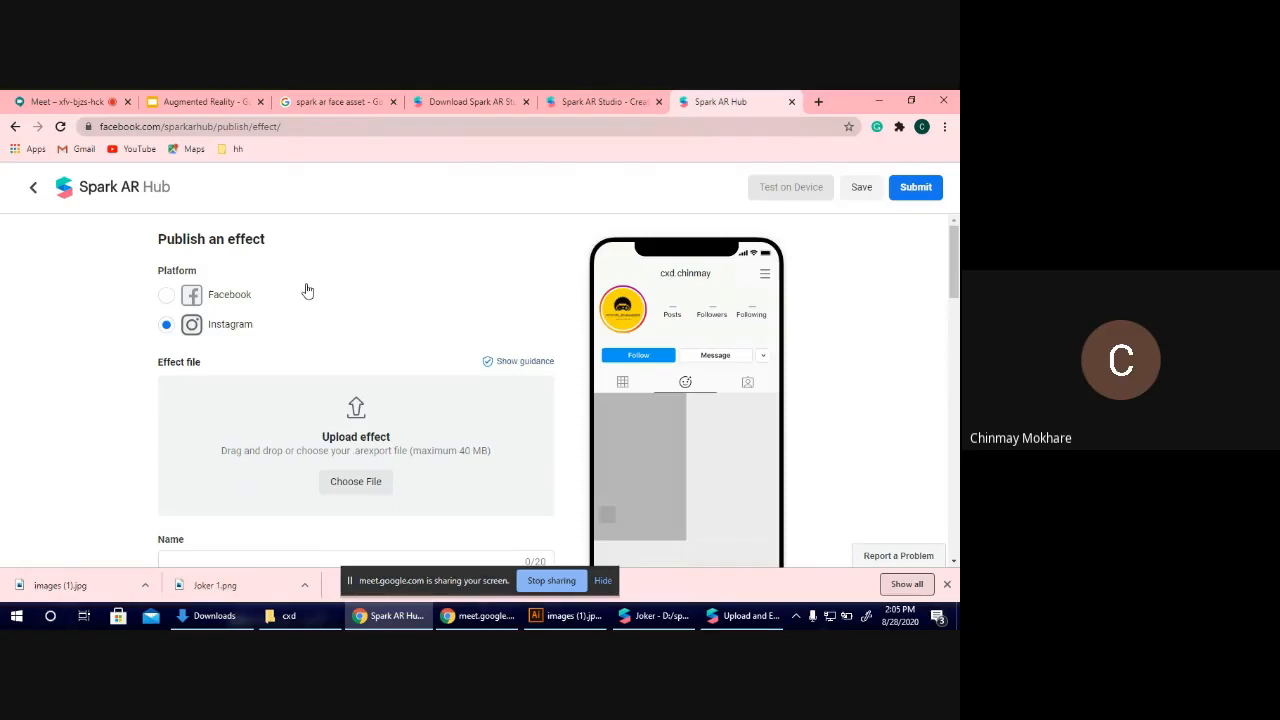
Review the upload details and the joker effect in Spark AR Studio, and return to the publishing form in Chrome.
left_click(750, 612)
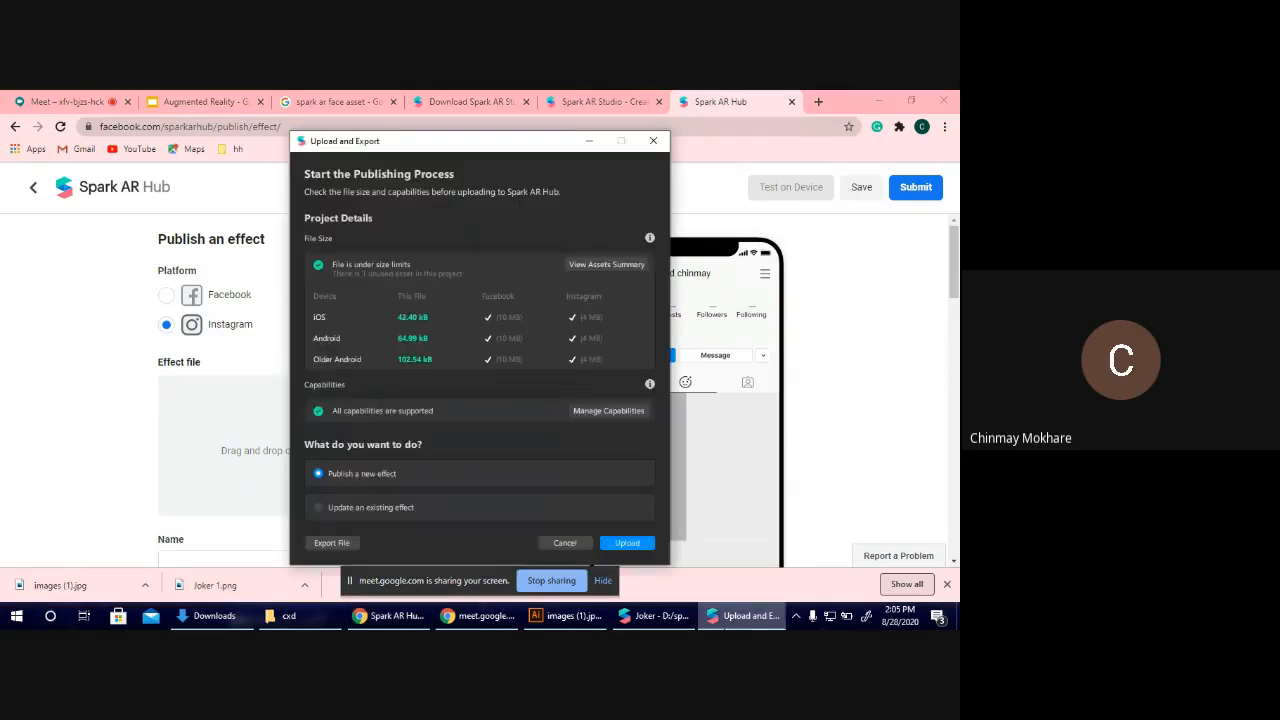
left_click(660, 615)
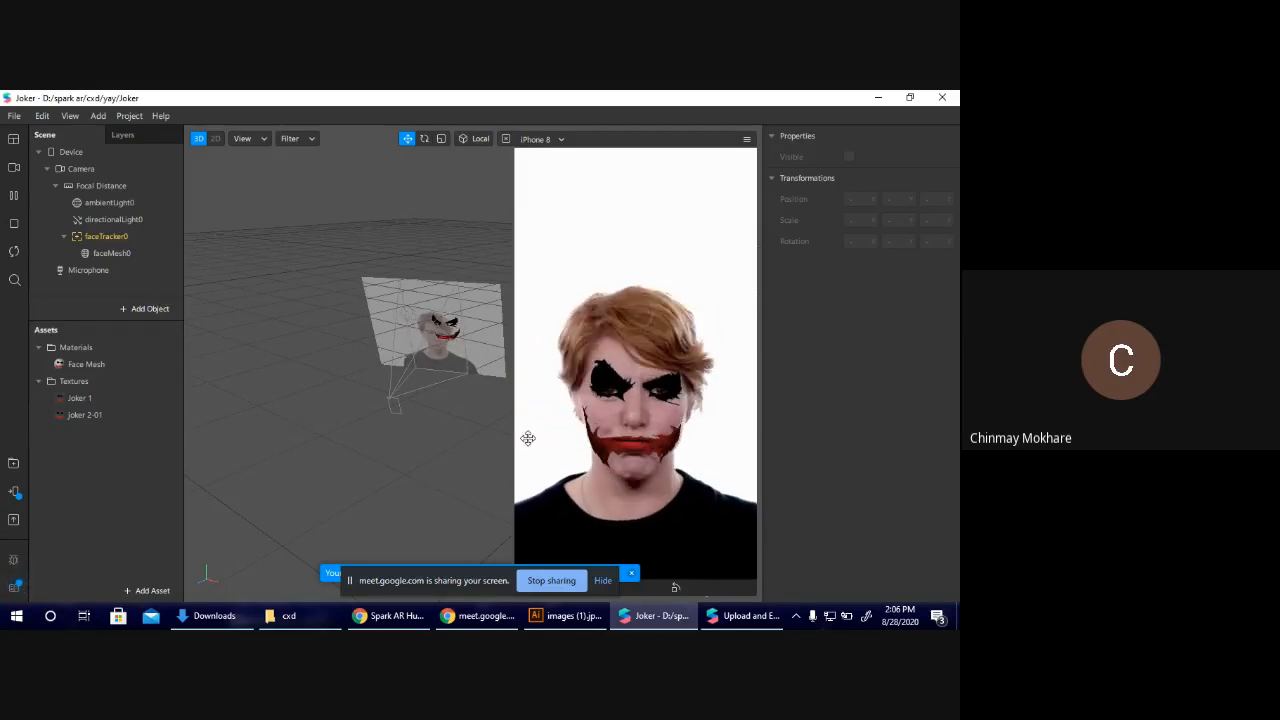
left_click(400, 625)
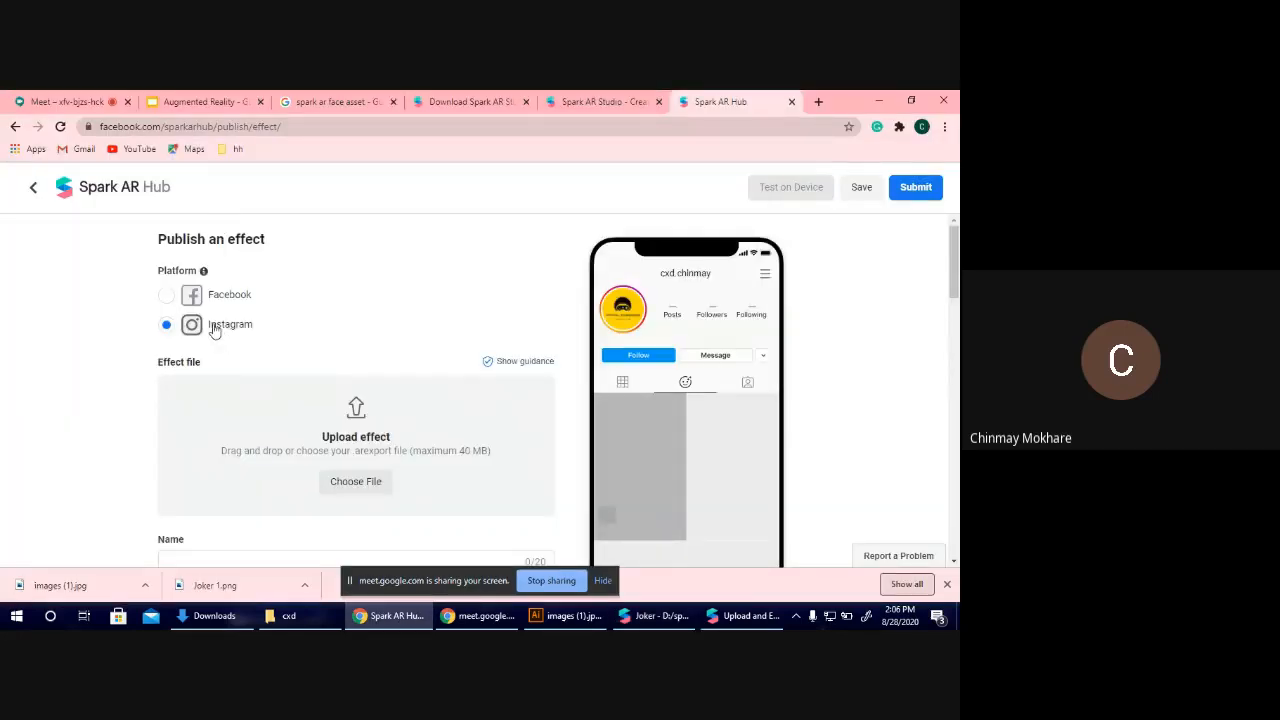
Start choosing the effect file and browse to the spark ar folder on New Volume (D:).
left_click(380, 483)
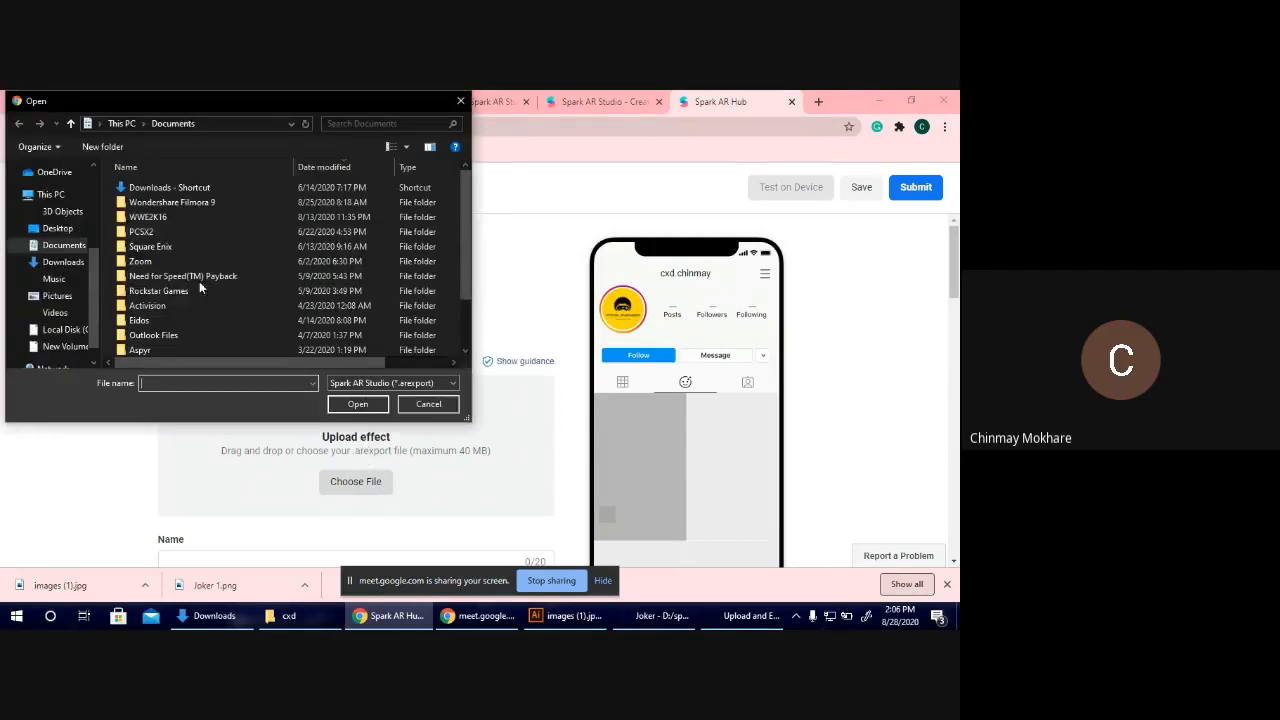
left_click(64, 346)
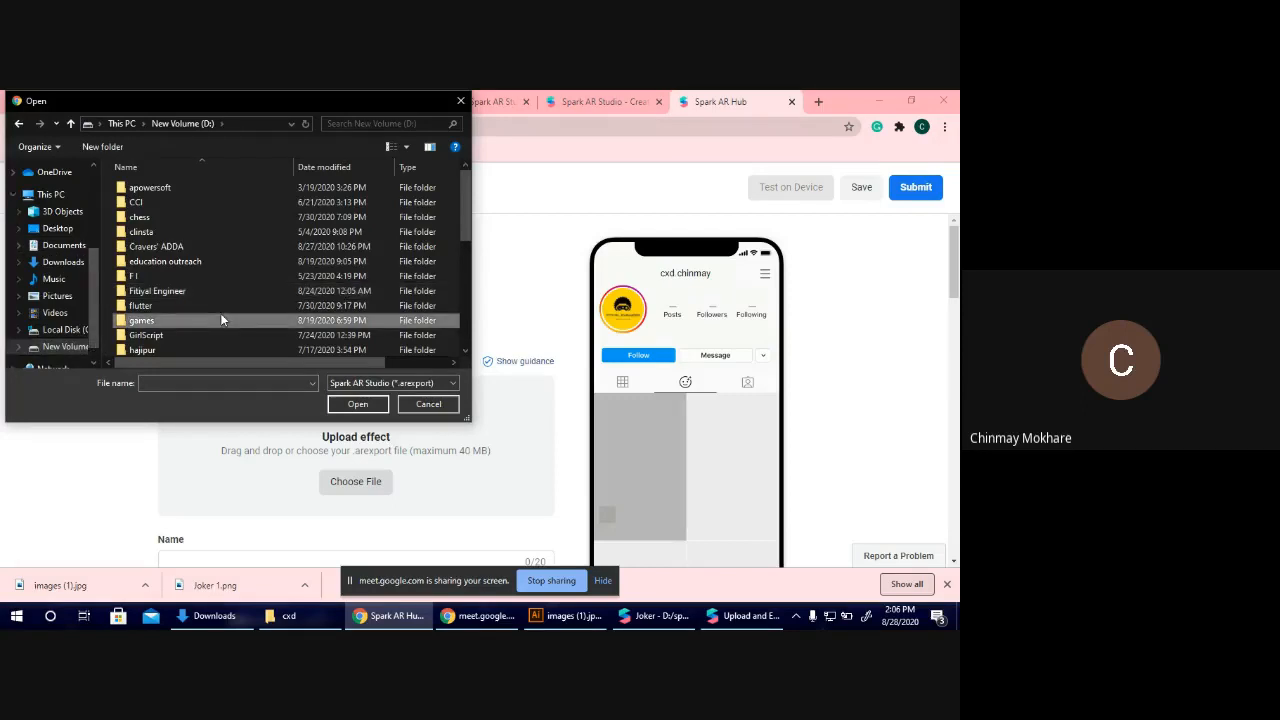
scroll(221, 319, "down", 5)
key("s")
key("s")
key("Return")
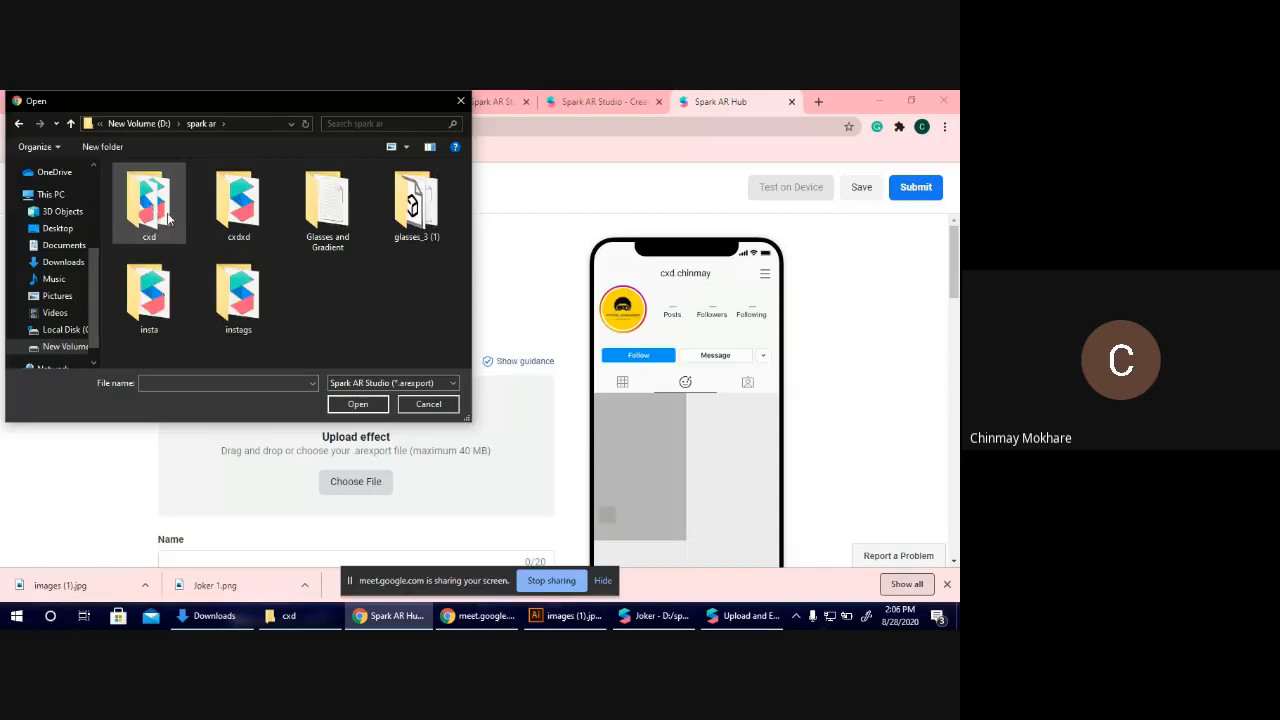
Open the cxd folder and choose Joker.arexport as the effect file to upload.
double_click(166, 297)
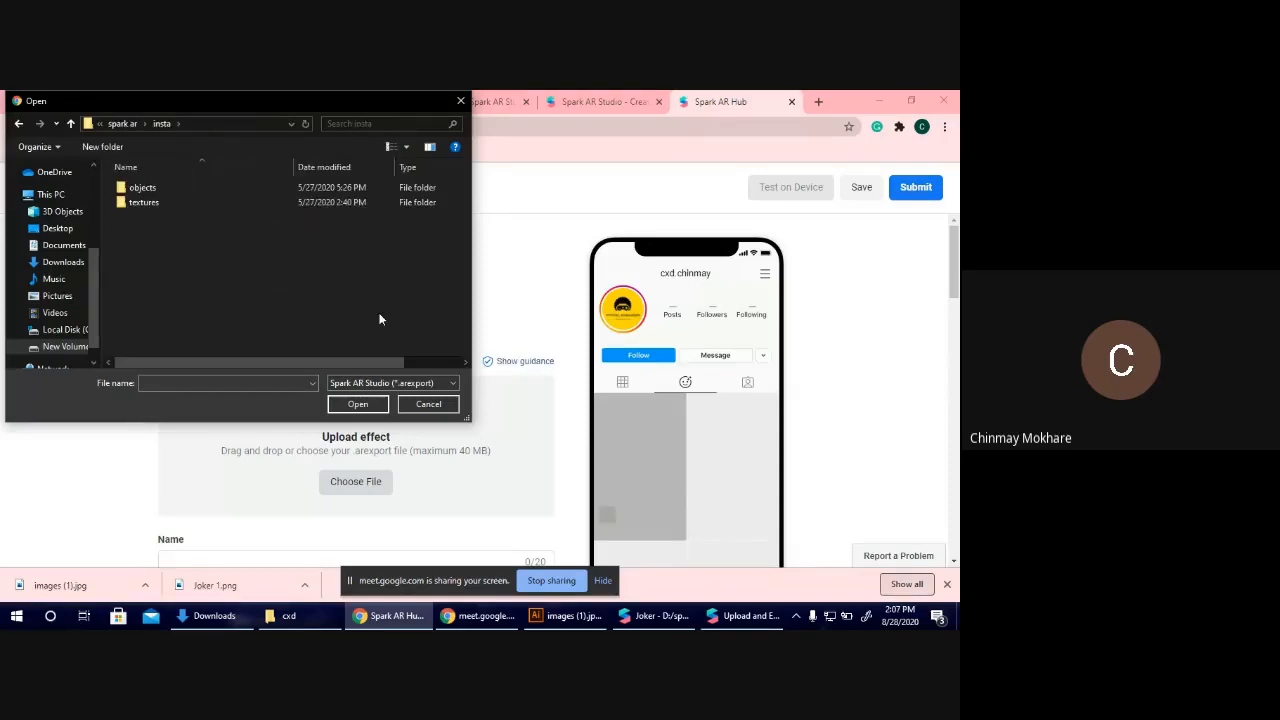
key("BackSpace")
key("Up")
key("Return")
key("Down")
key("Down")
key("Down")
key("Down")
key("Down")
key("Down")
key("Down")
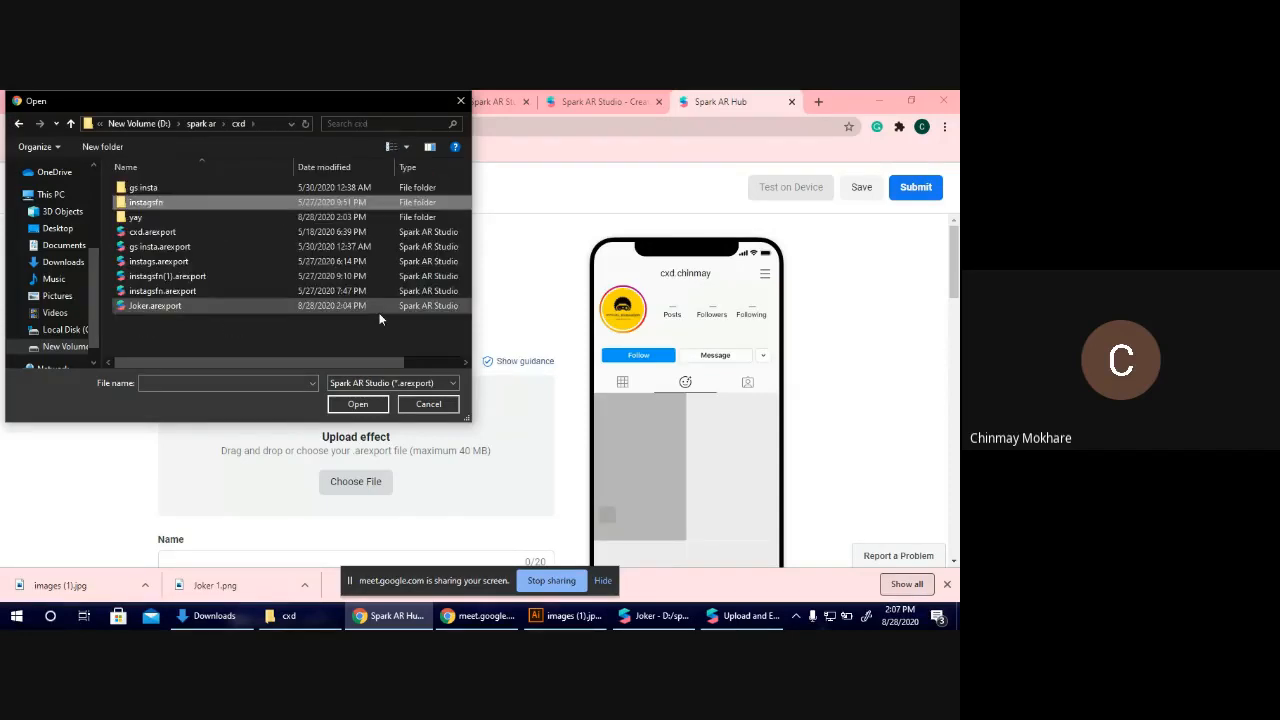
left_click(352, 305)
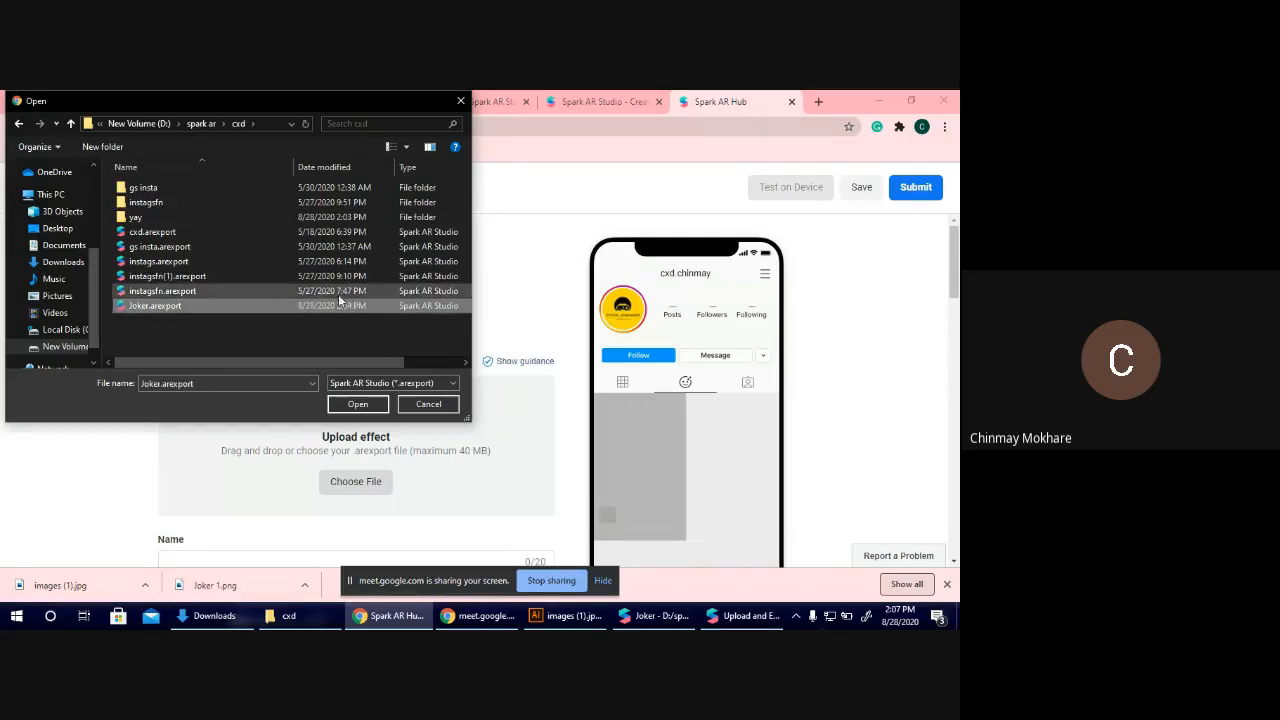
double_click(263, 304)
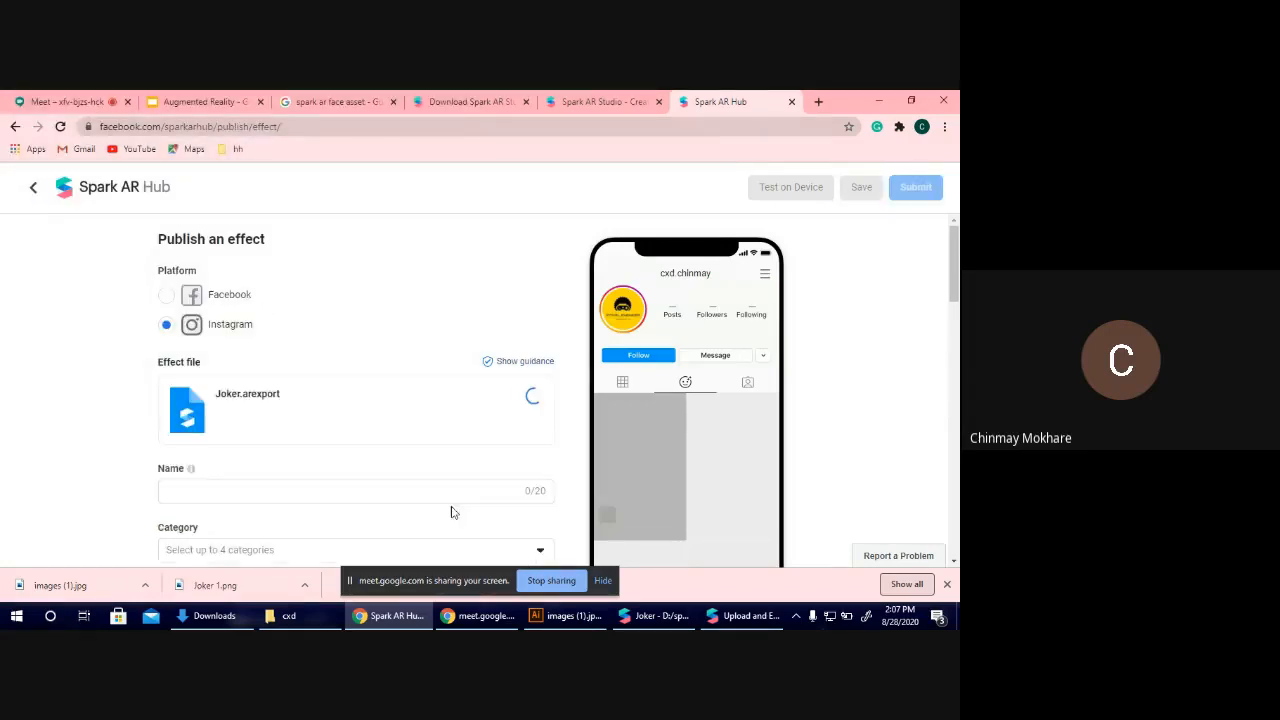
Name the uploaded effect Joker Effect.
scroll(400, 403, "down", 2)
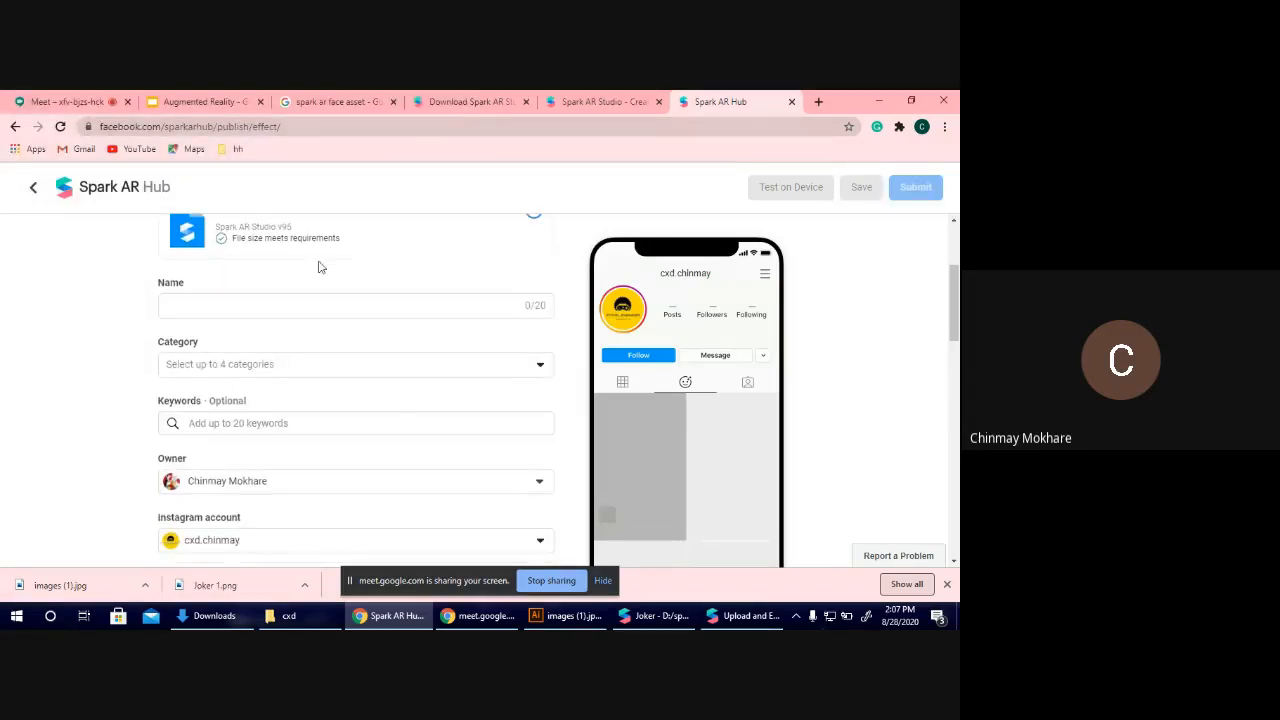
left_click(326, 305)
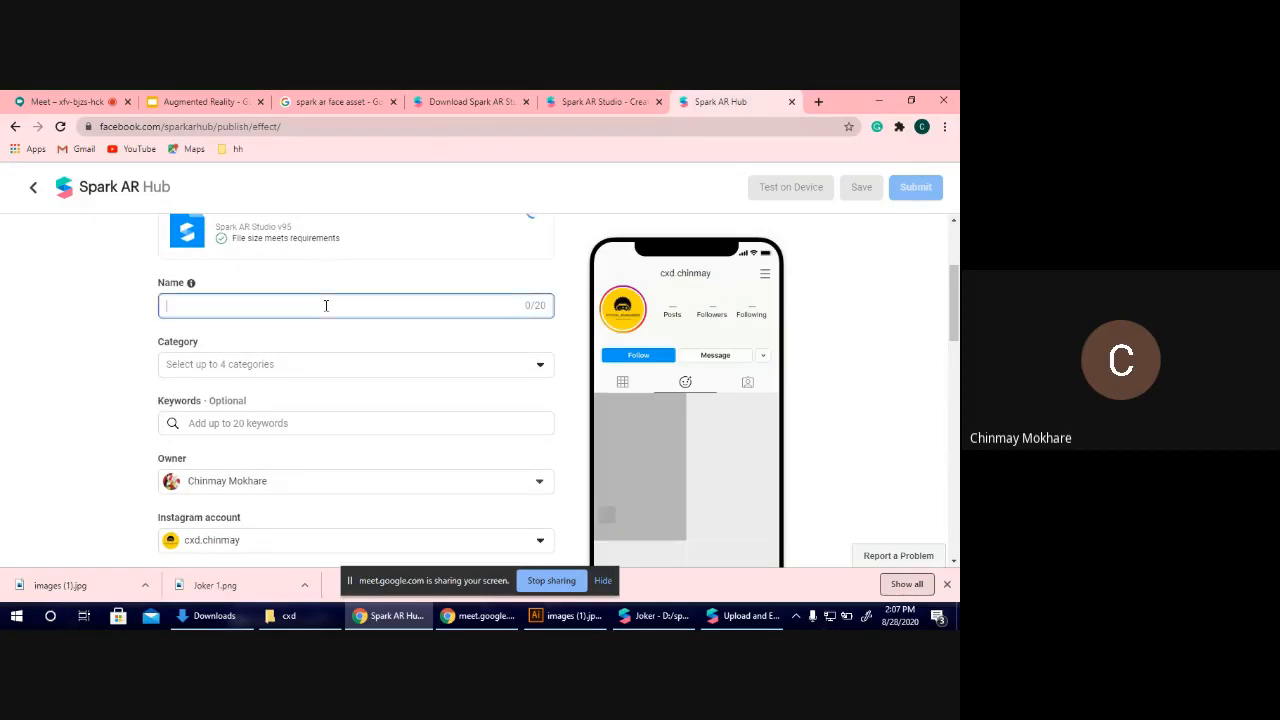
type("Joker Effect")
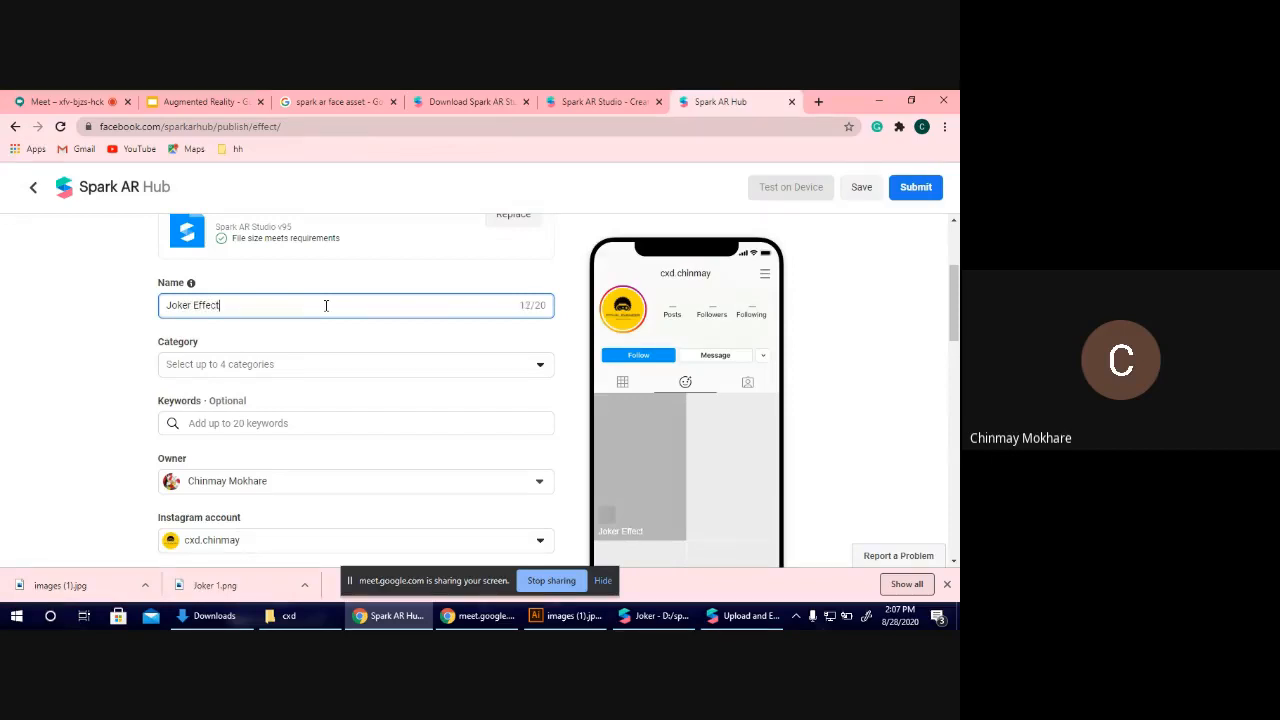
Assign the Selfies category to the effect.
left_click(337, 364)
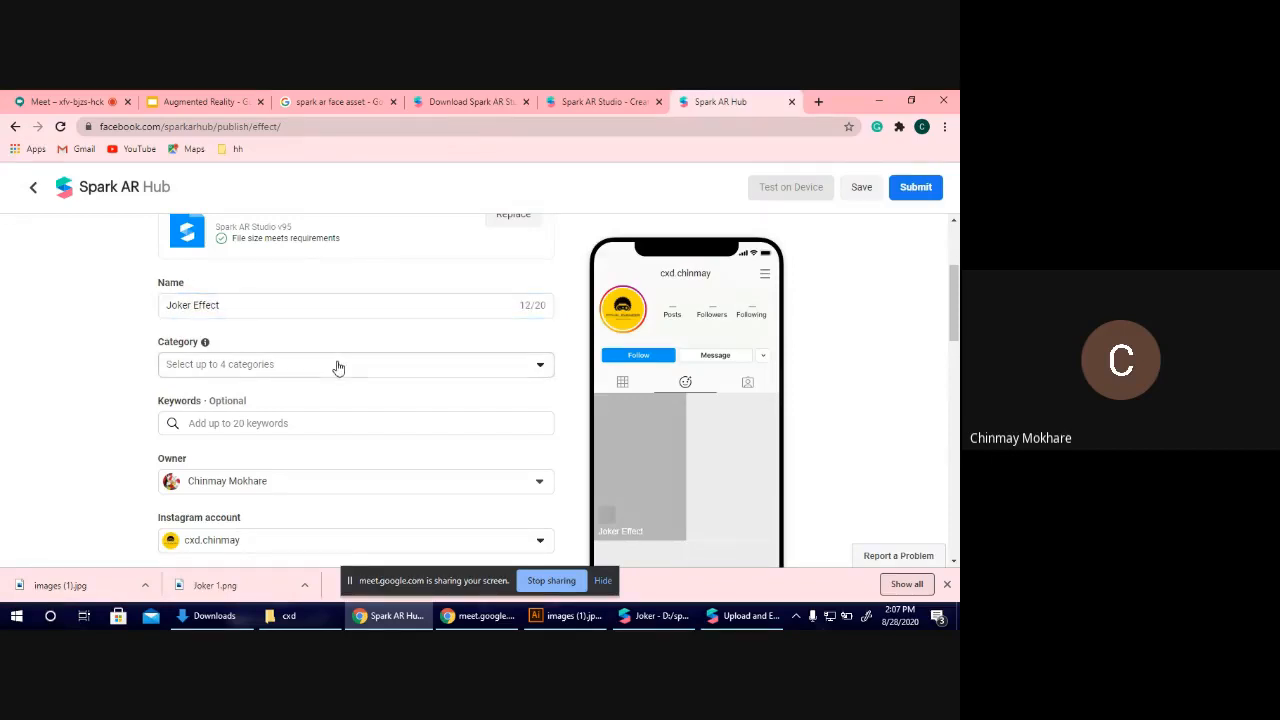
left_click(337, 366)
scroll(291, 509, "down", 2)
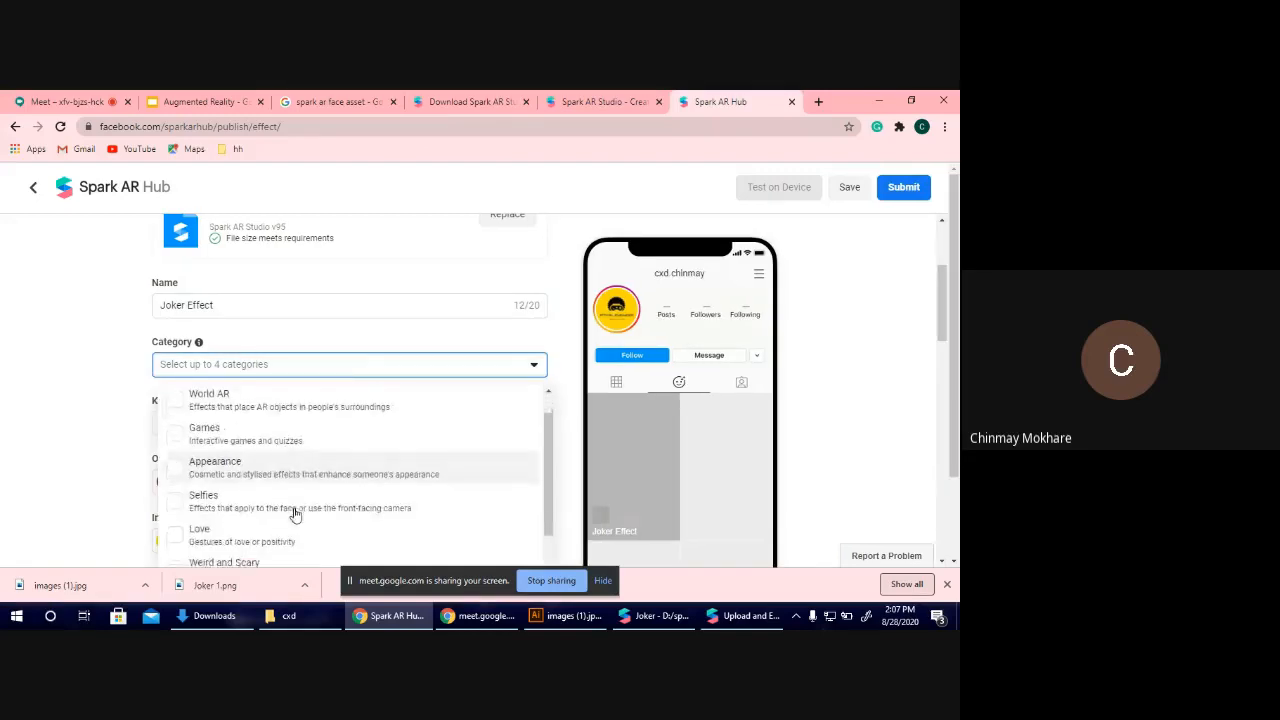
left_click(258, 505)
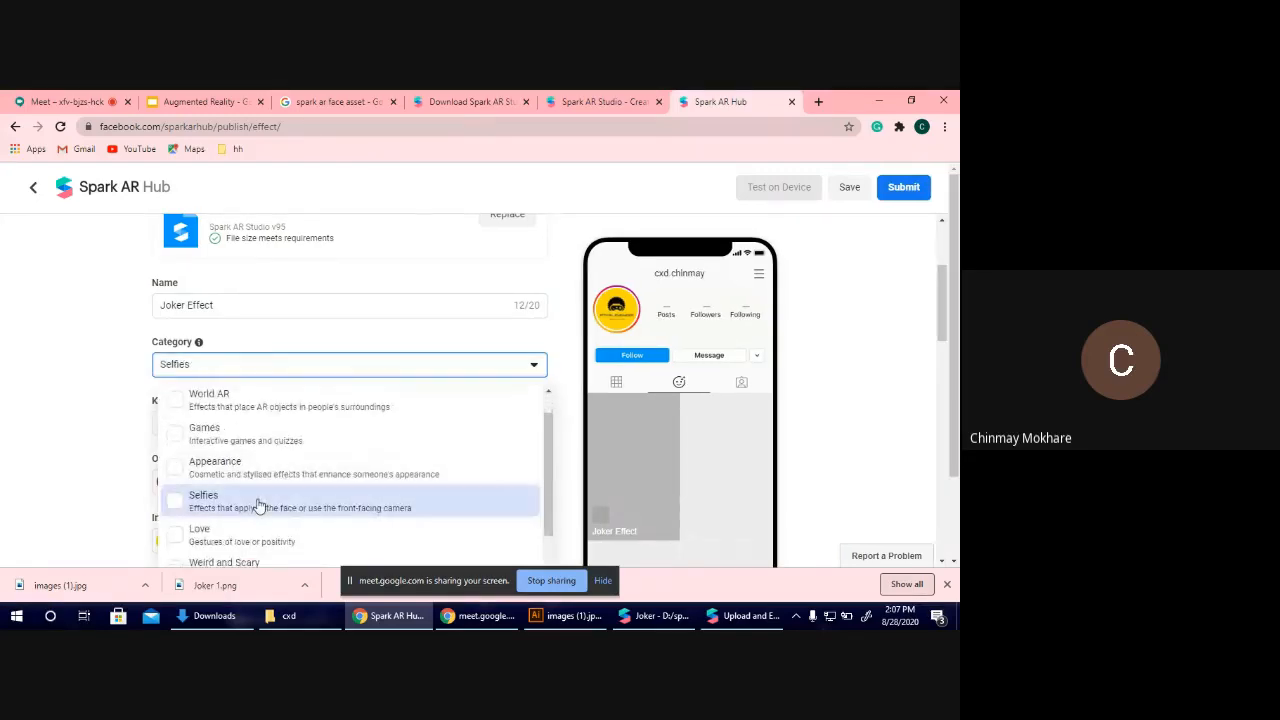
Close the category list and add the keyword Joker Effect to the effect.
left_click(3, 435)
left_click(235, 424)
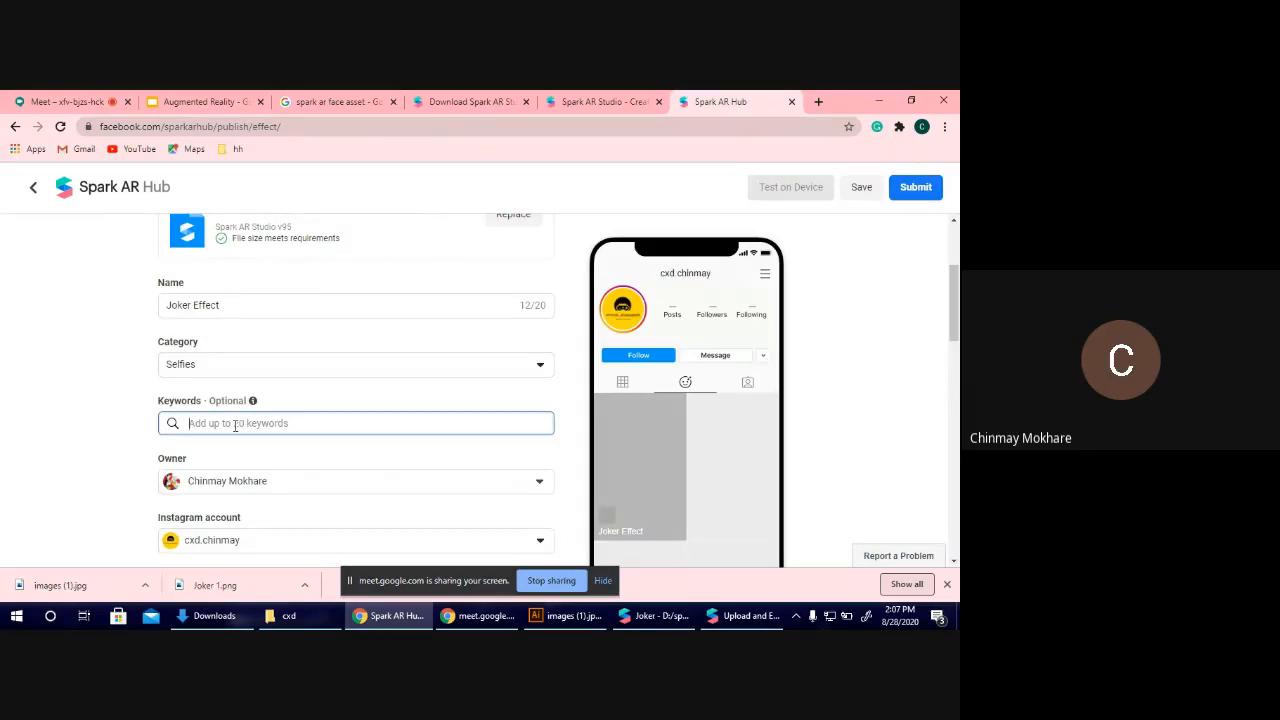
type("Joker W")
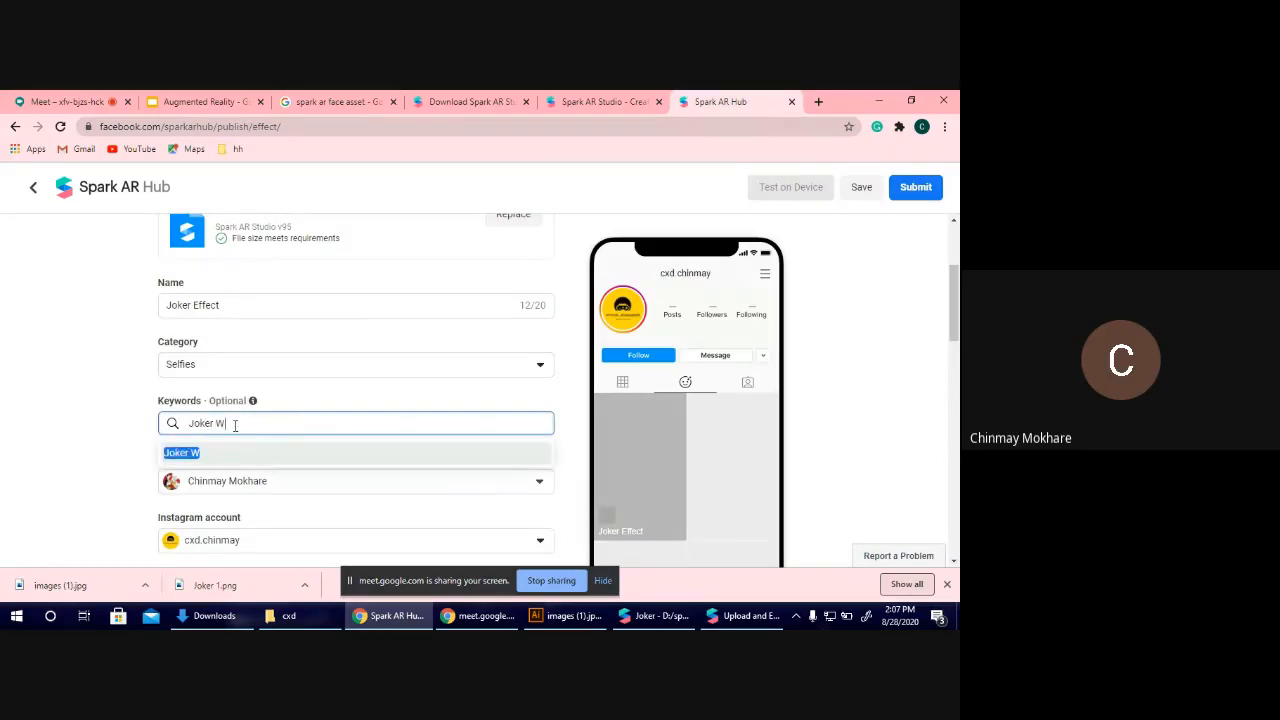
key("BackSpace")
type("Effec")
type("ct")
left_click(254, 455)
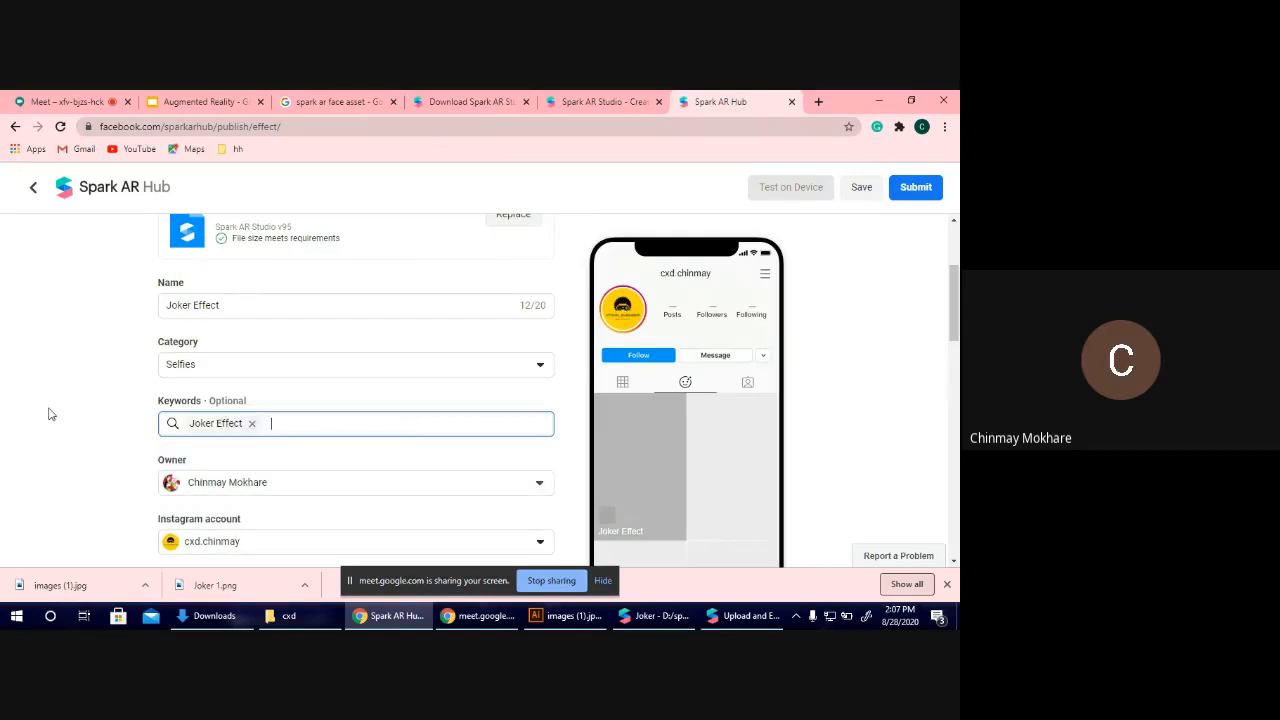
Upload joker 2-01.png from the Downloads folder as the effect icon, accept the crop and review the icon's requirements.
scroll(48, 412, "down", 1)
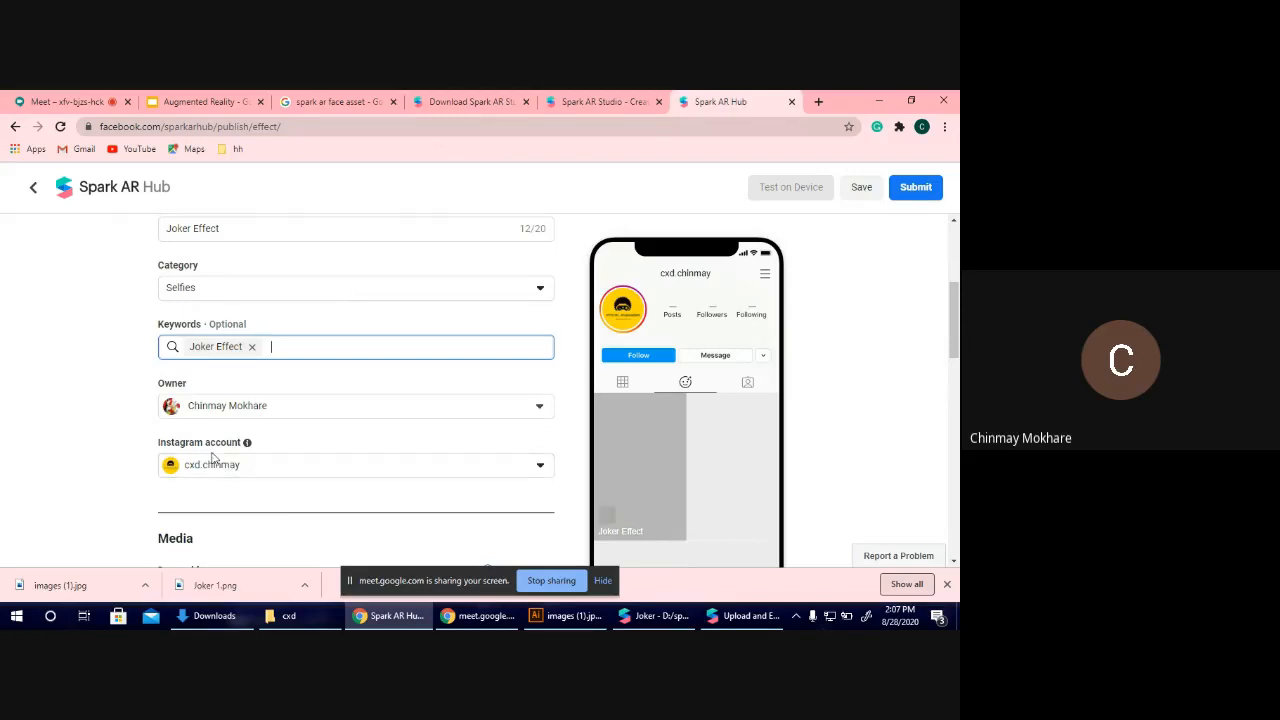
scroll(214, 457, "down", 5)
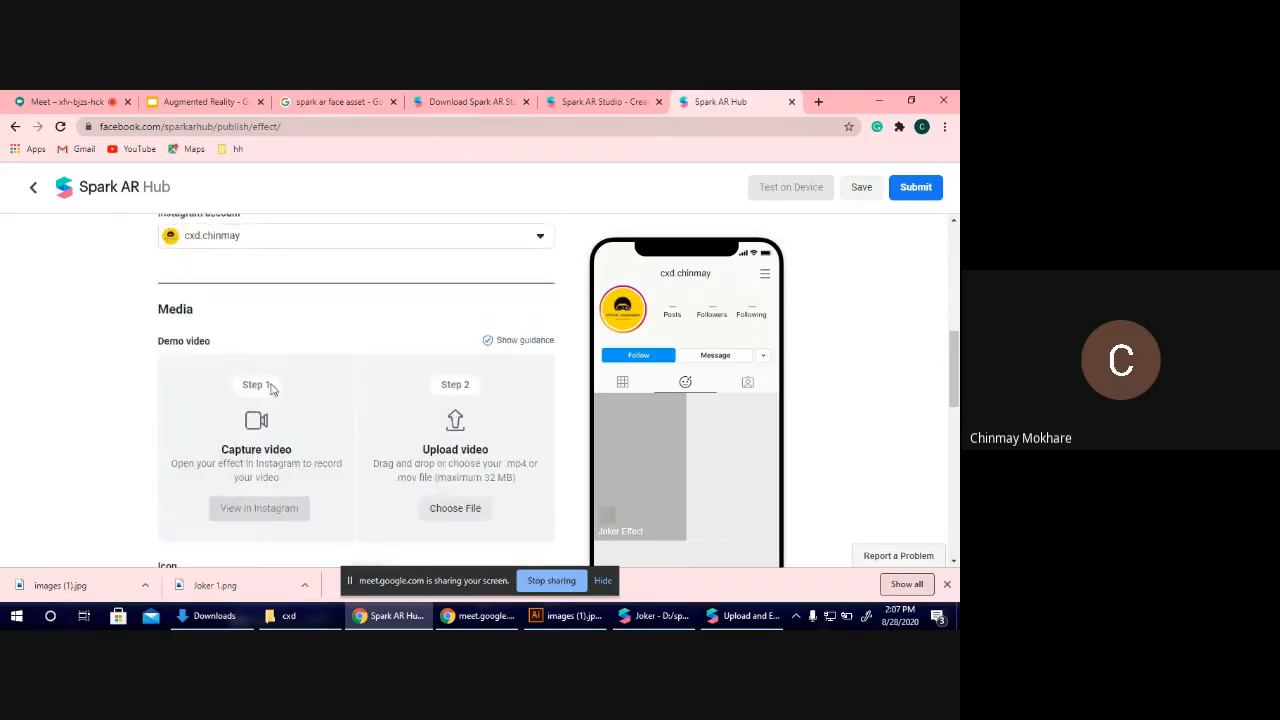
scroll(272, 420, "up", 1)
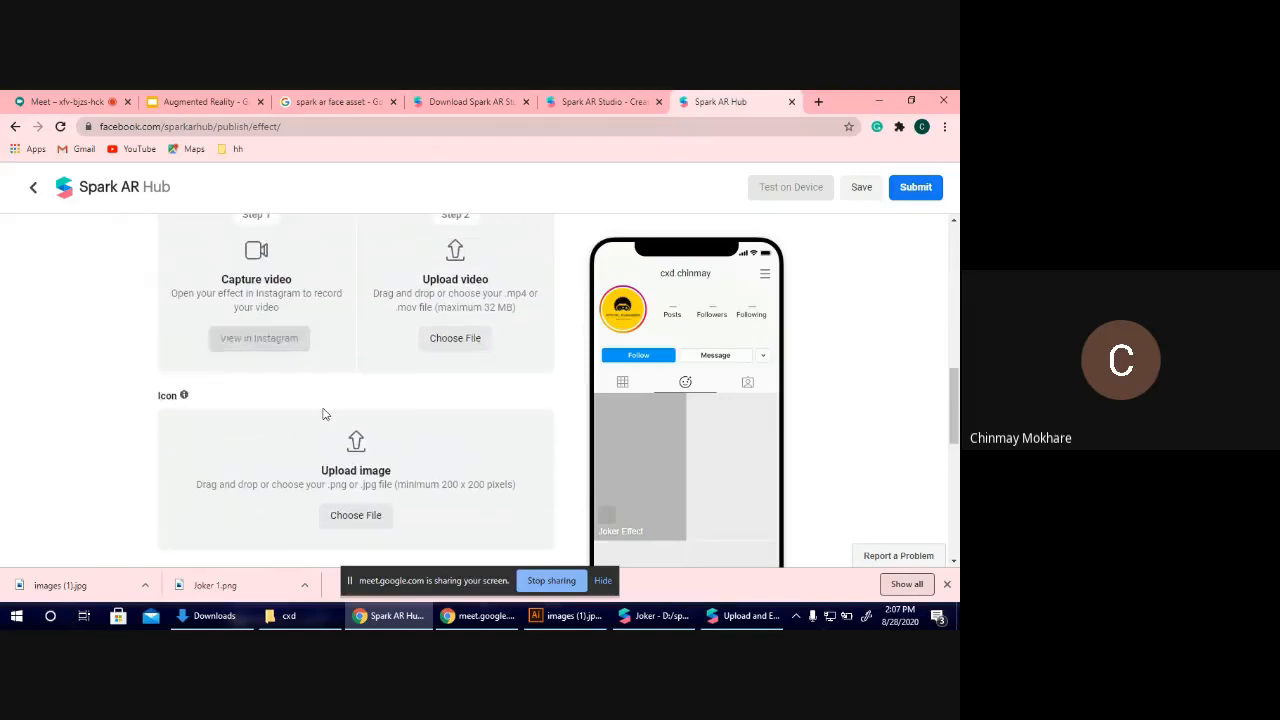
scroll(323, 414, "down", 2)
left_click(350, 308)
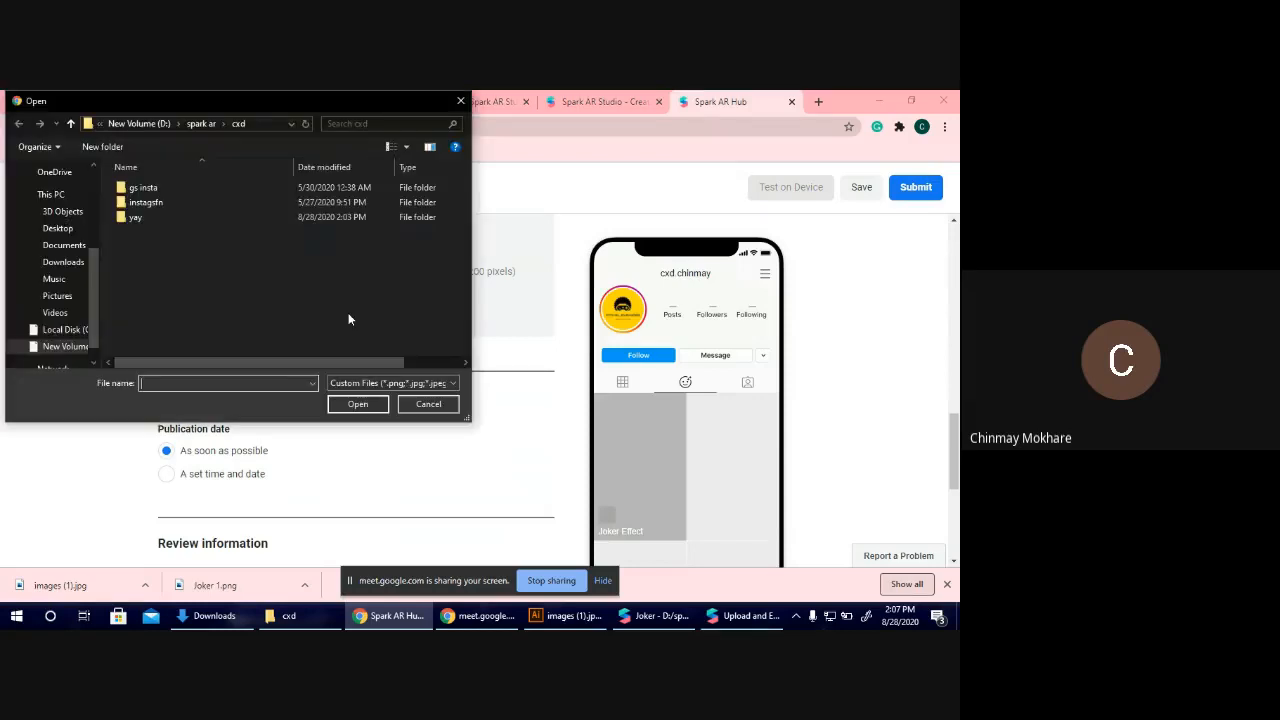
left_click(70, 264)
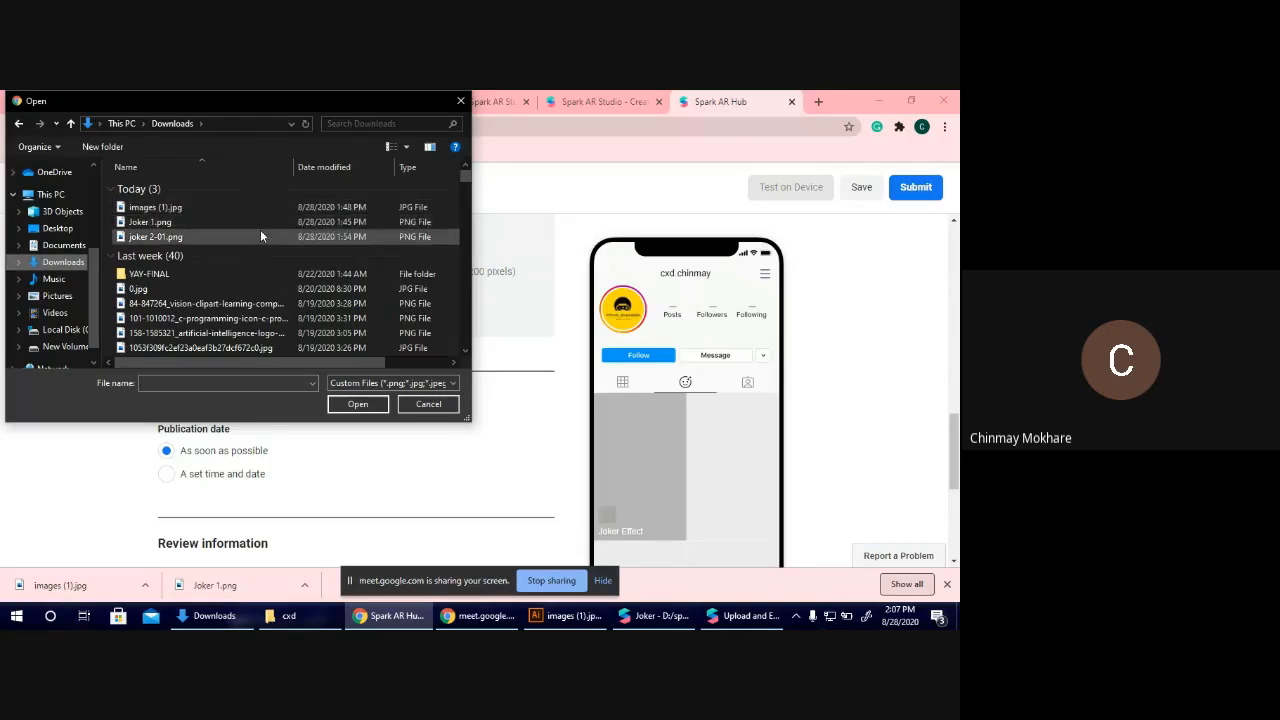
double_click(260, 236)
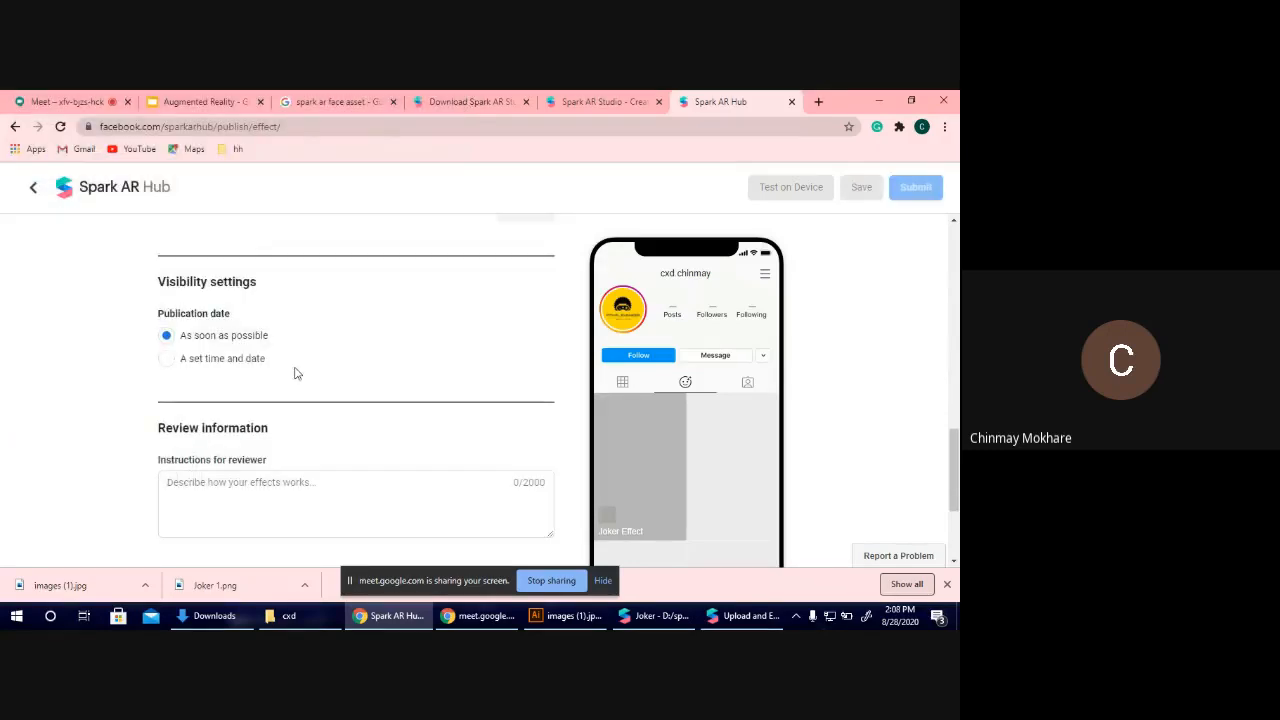
scroll(295, 373, "down", 4)
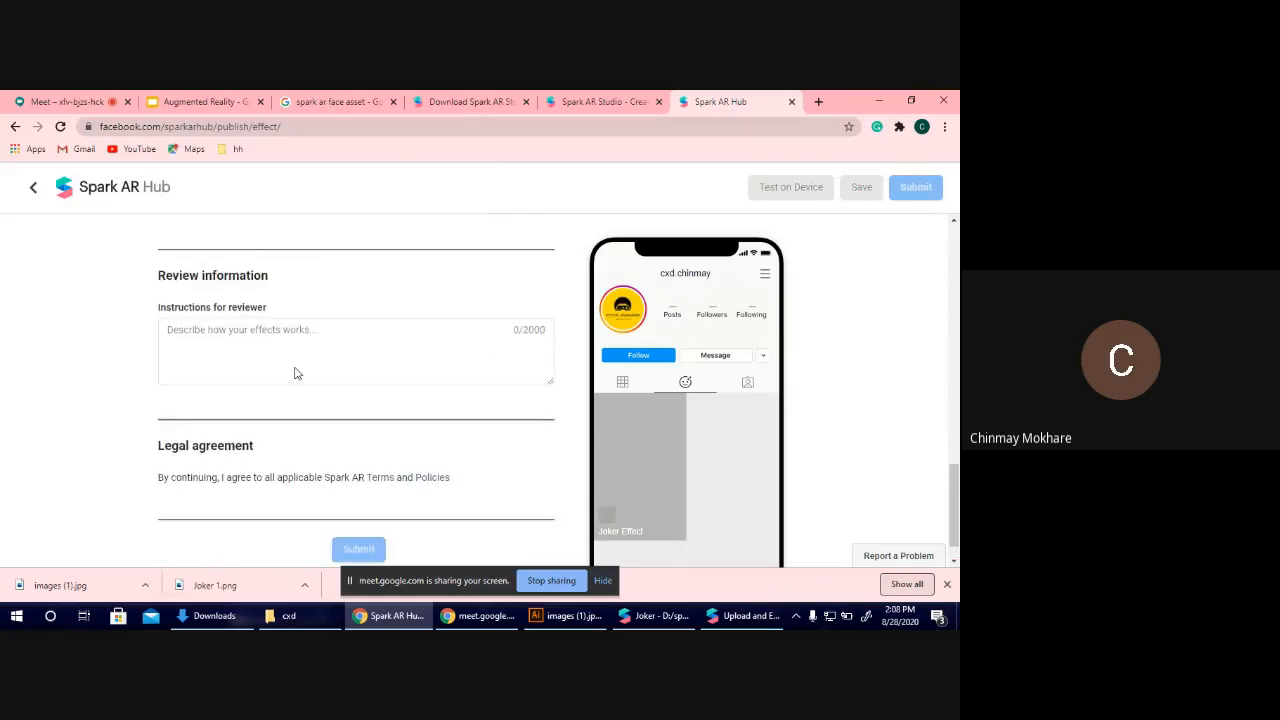
scroll(295, 373, "up", 1)
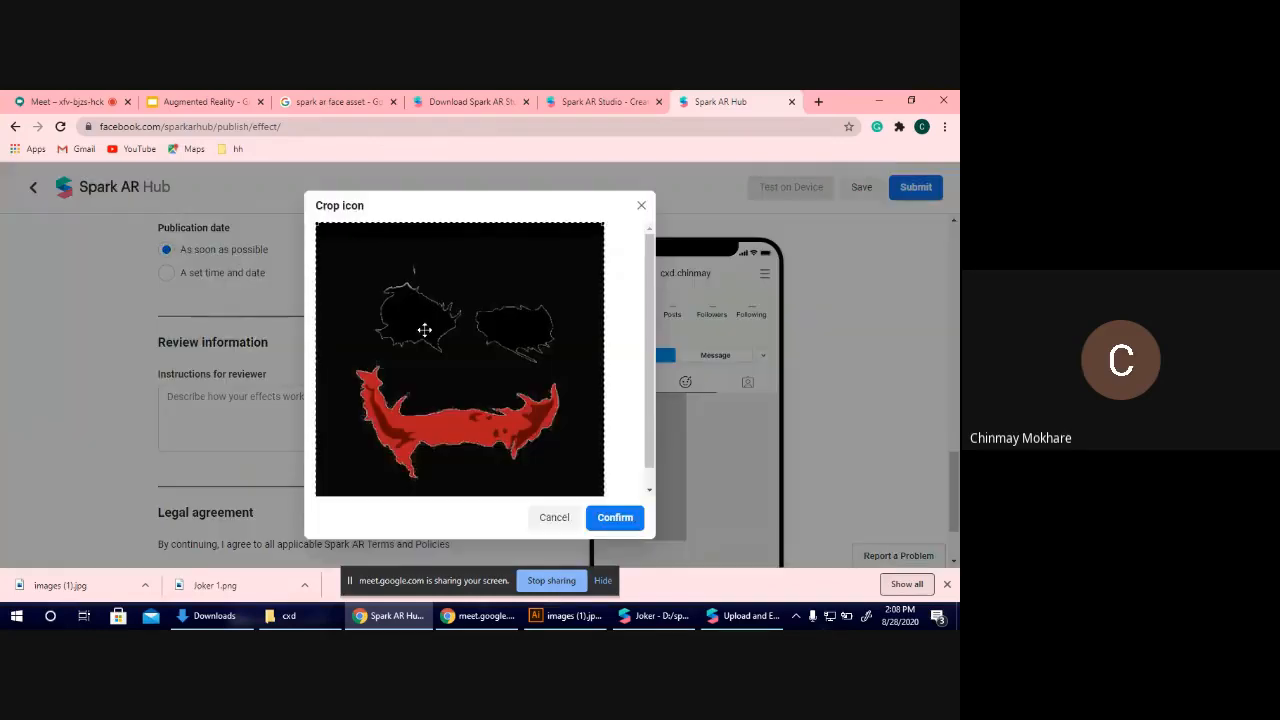
left_click(570, 524)
scroll(237, 280, "up", 2)
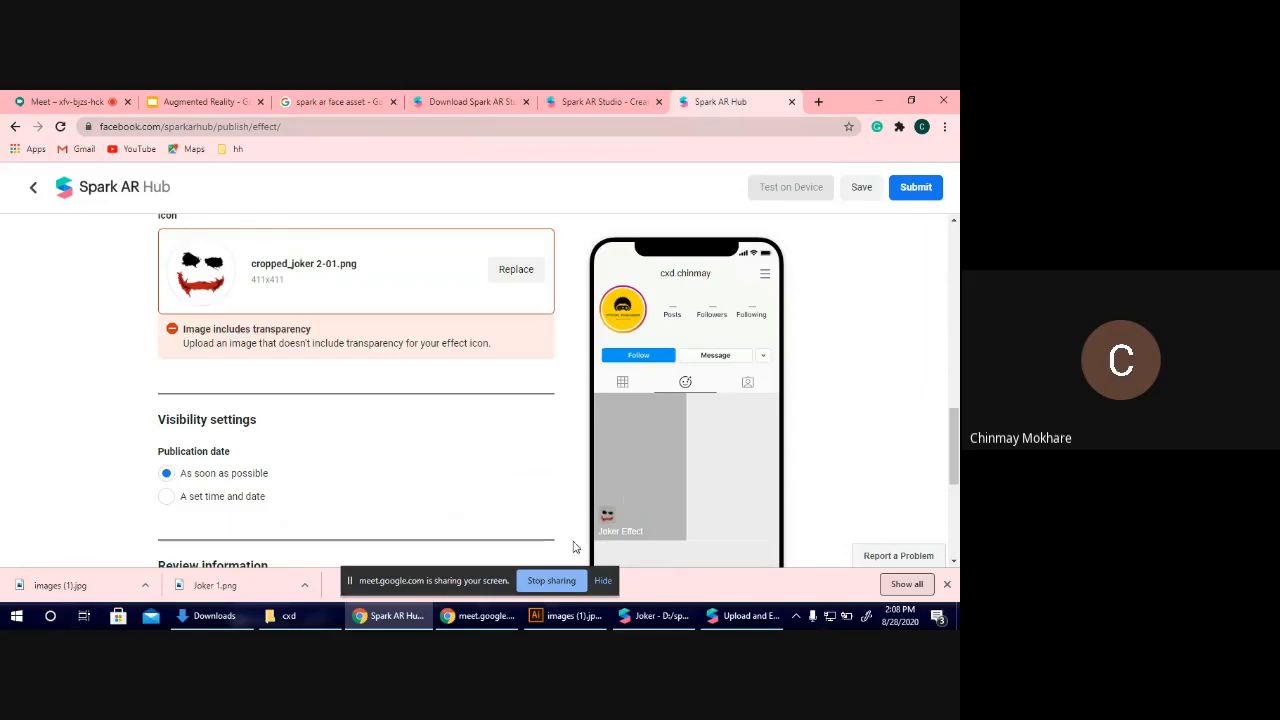
left_click_drag(220, 329, 300, 344)
left_click(345, 363)
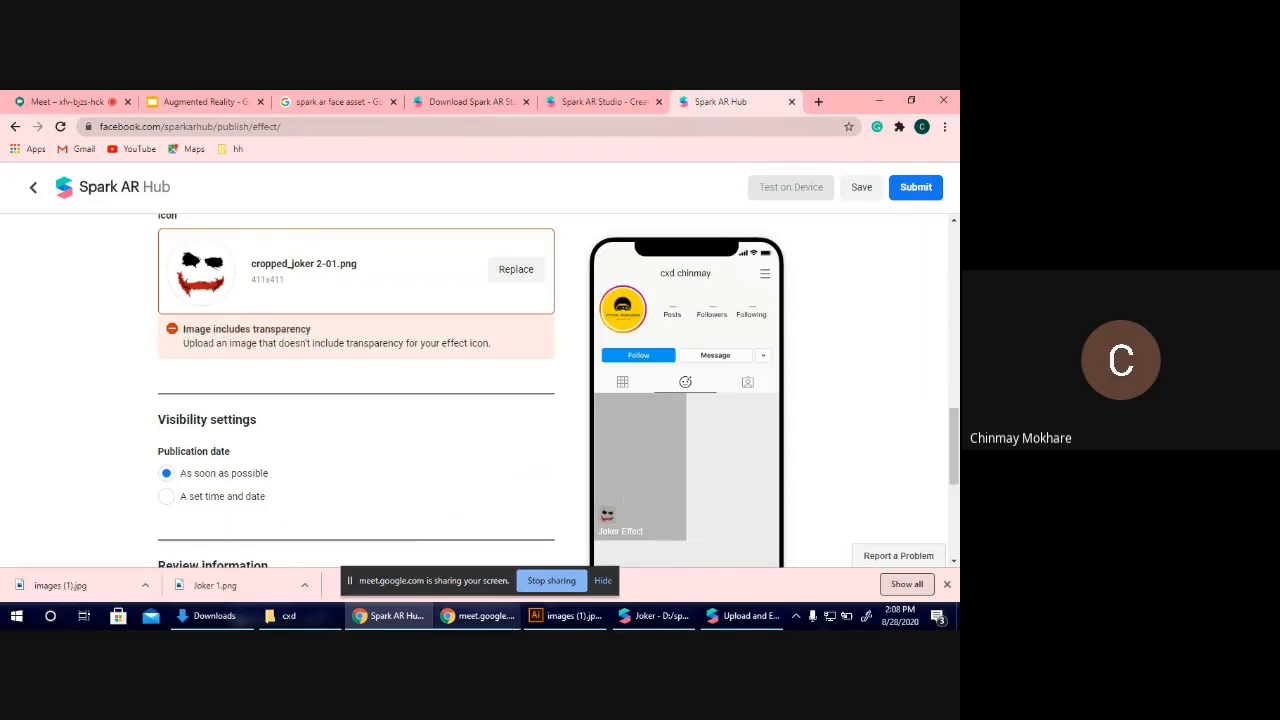
Switch to Illustrator and export the joker artwork to Downloads as the JPEG images (1).jpg, using artboards.
left_click(568, 615)
left_click(70, 100)
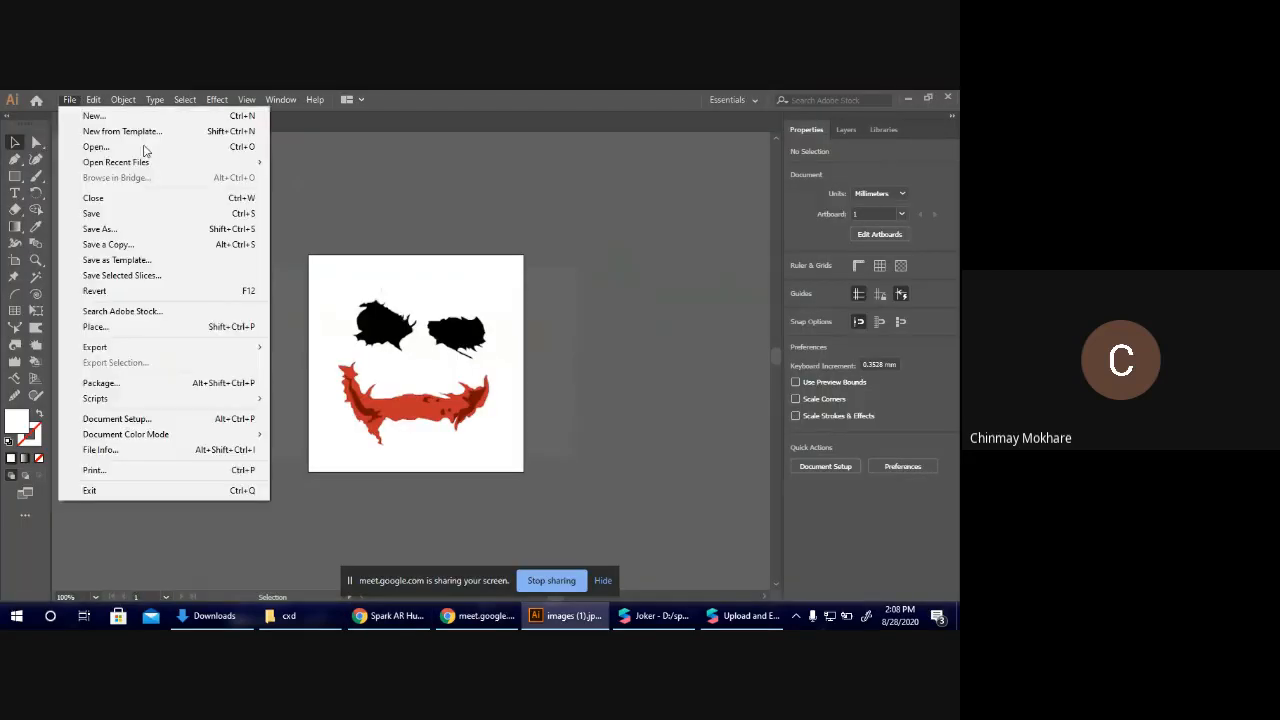
mouse_move(250, 347)
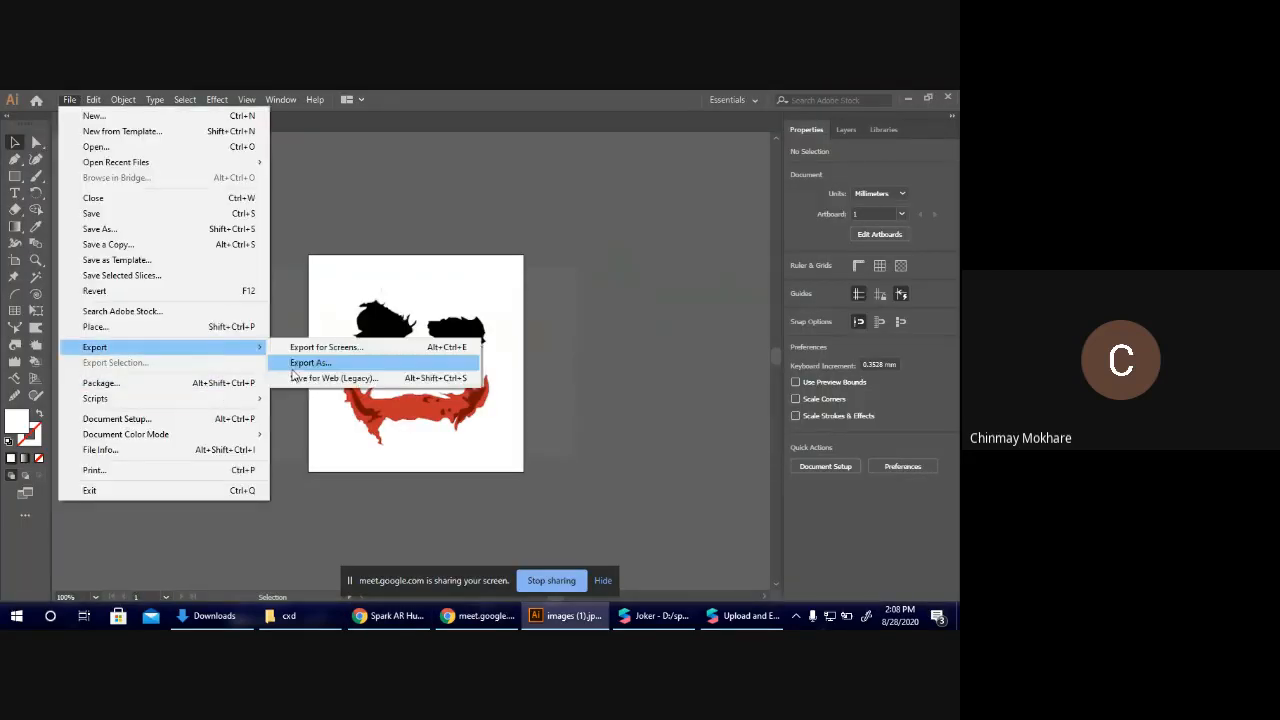
left_click(294, 364)
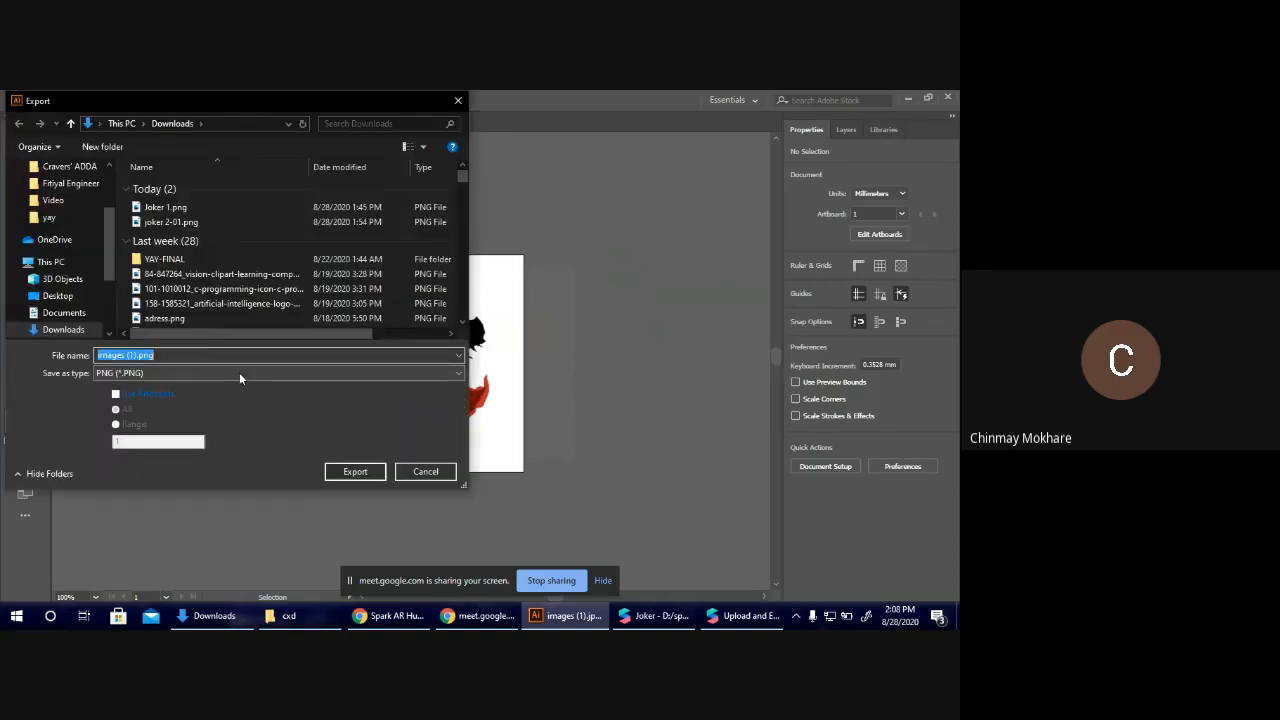
left_click(239, 372)
left_click(165, 450)
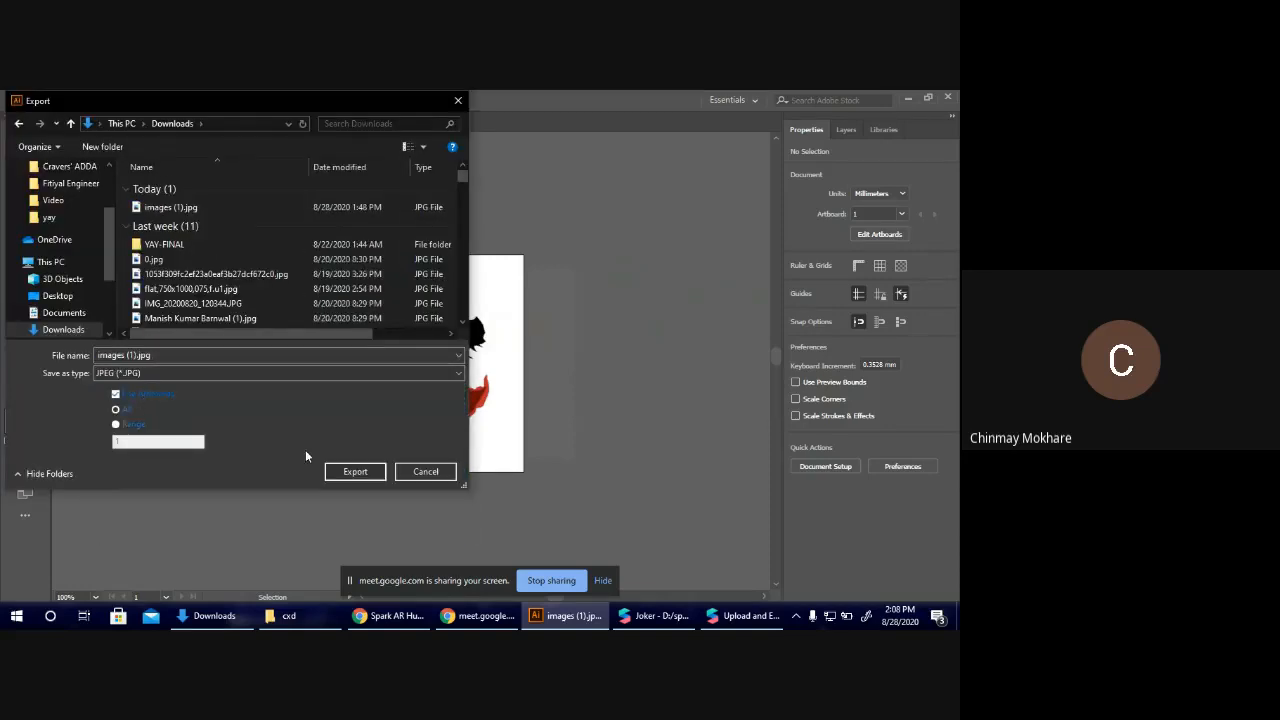
left_click(355, 471)
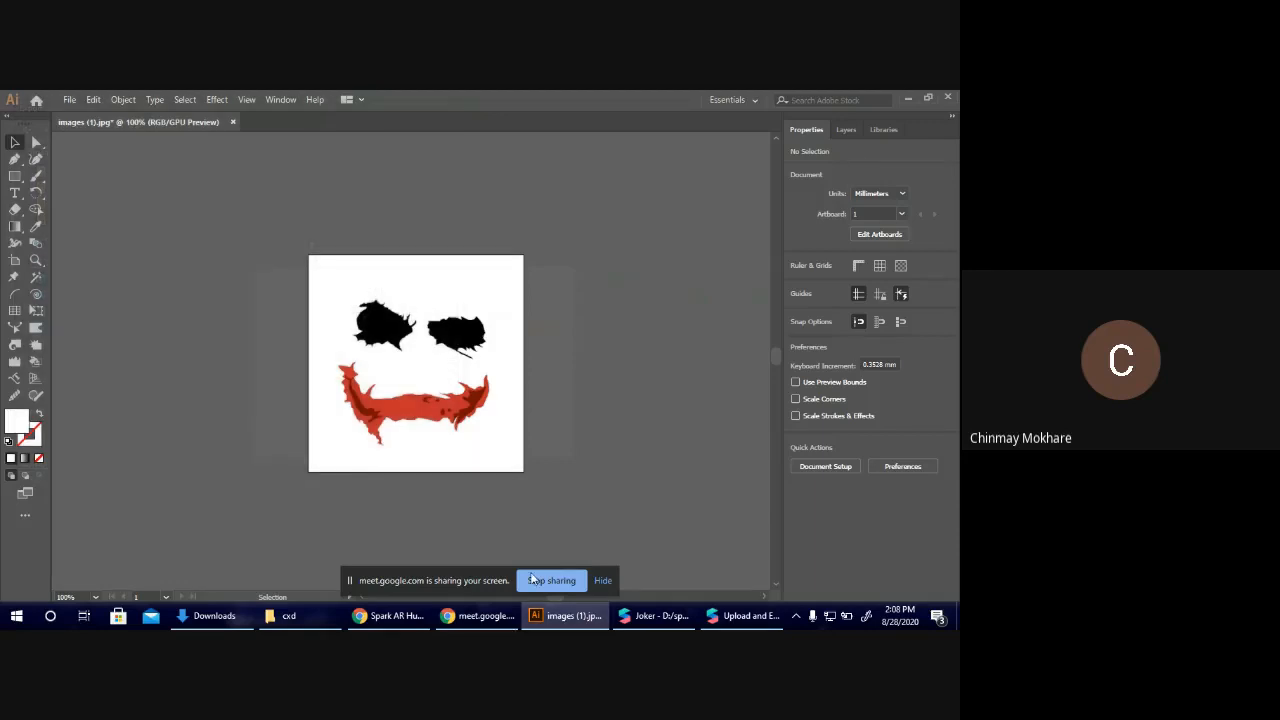
left_click(408, 433)
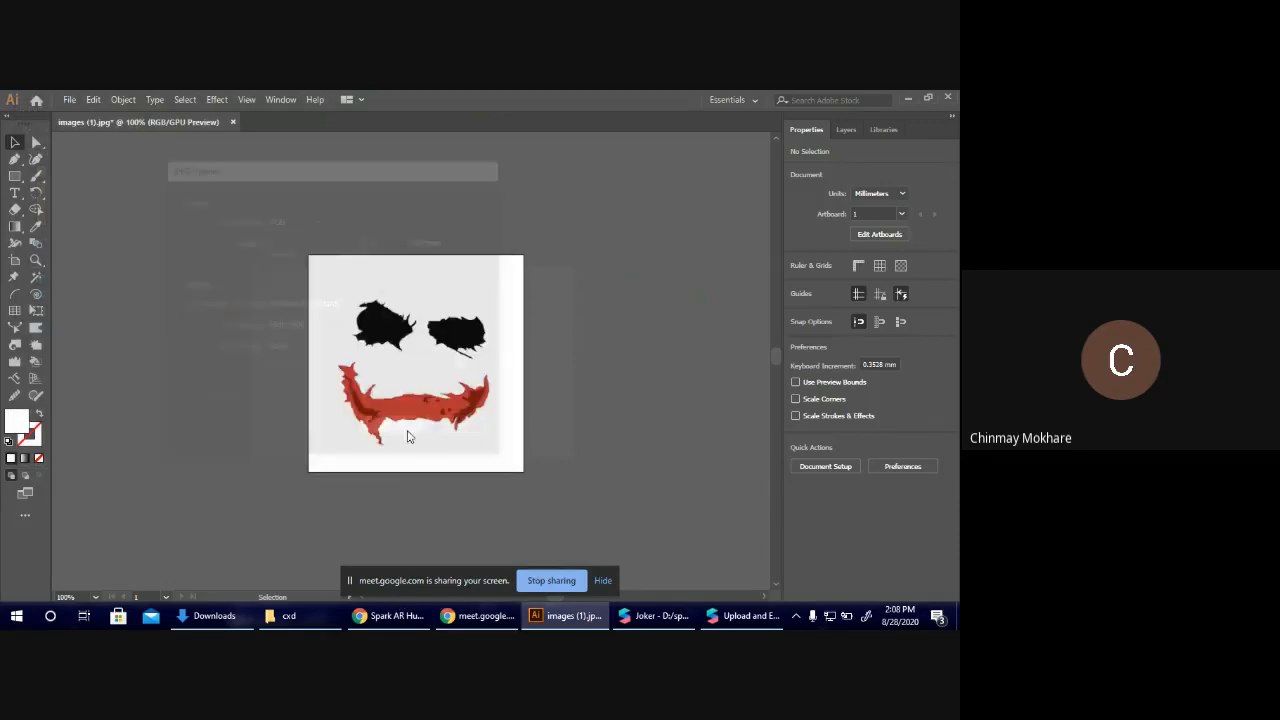
Back in Spark AR Hub, replace the effect icon with images (1)-01.jpg and confirm the crop.
left_click(400, 615)
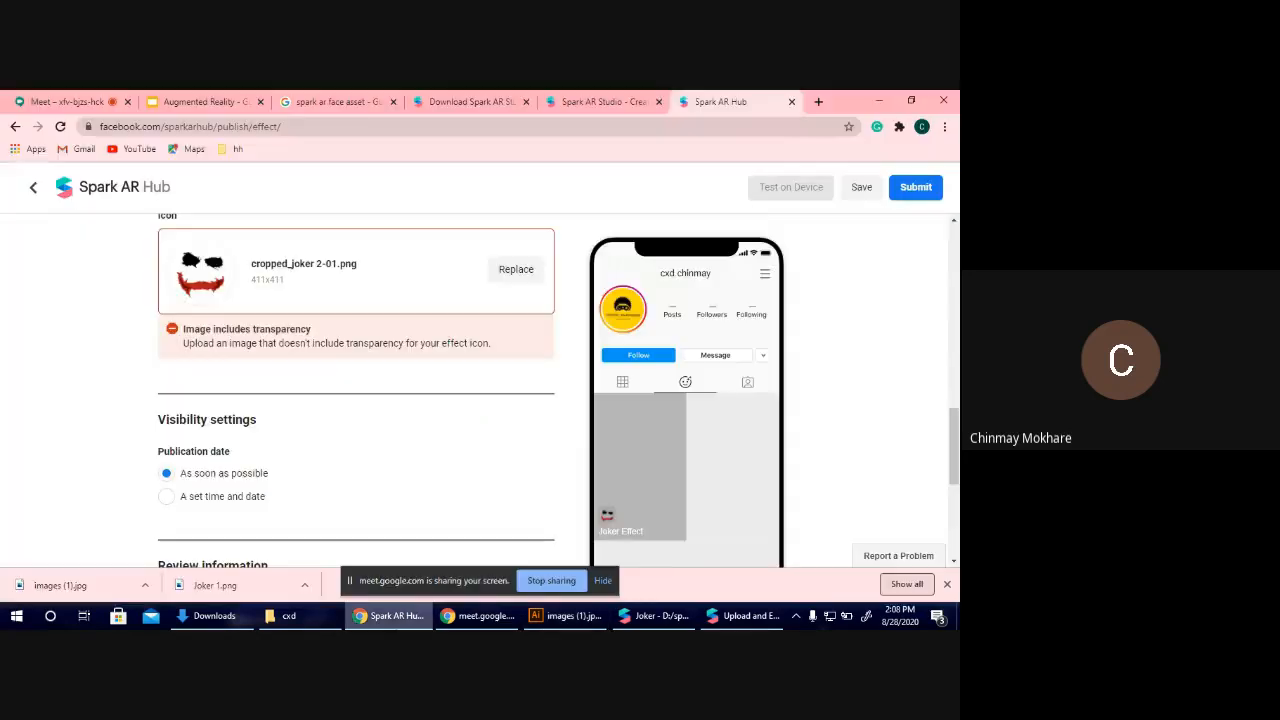
left_click(516, 270)
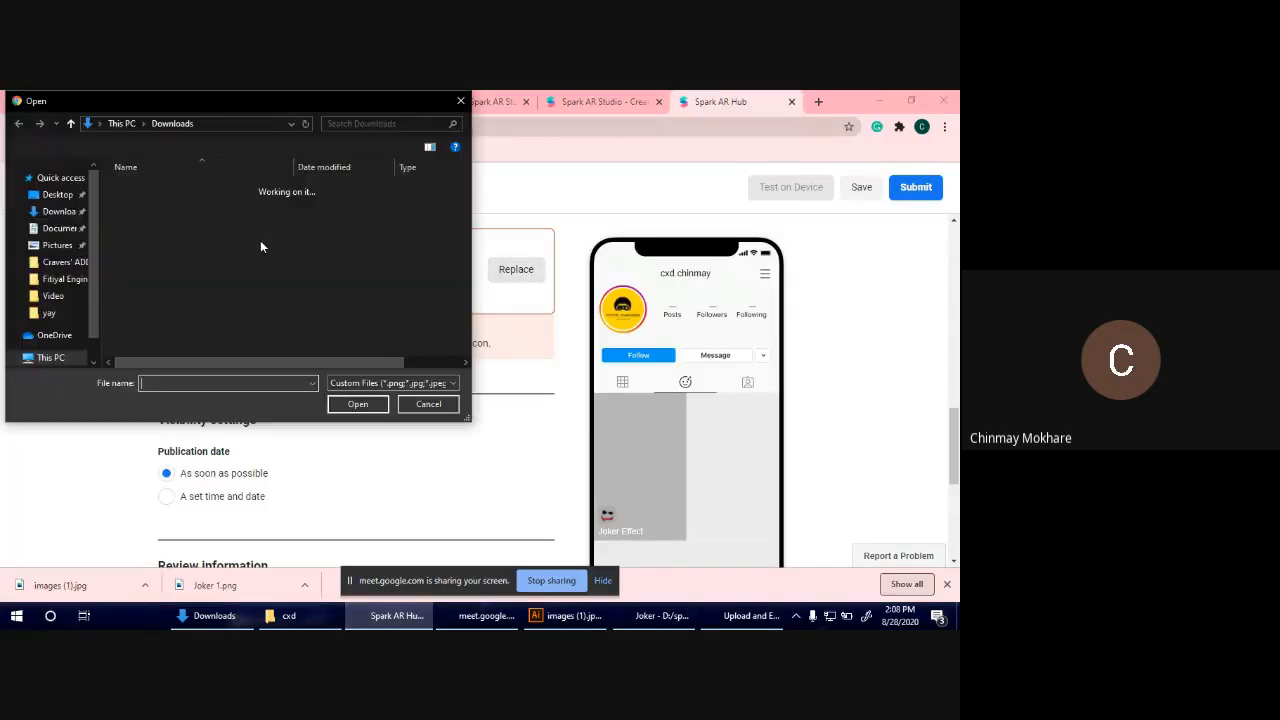
left_click(178, 208)
double_click(188, 221)
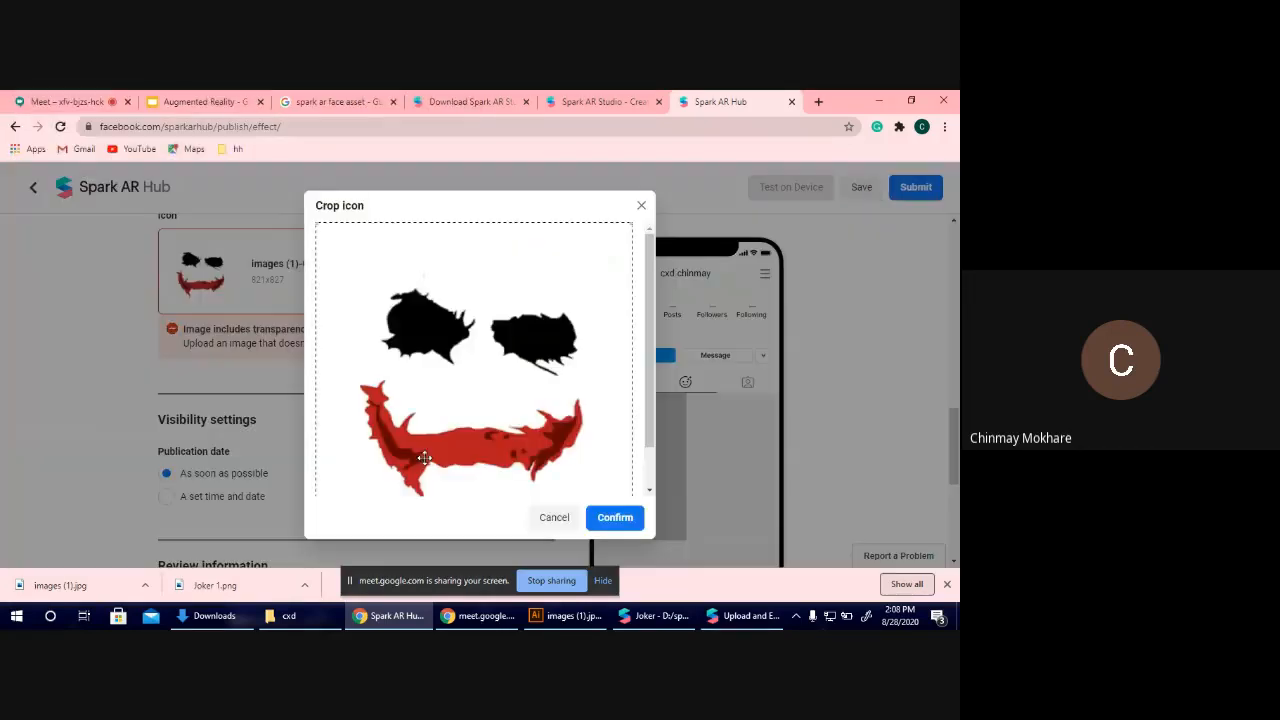
left_click(616, 517)
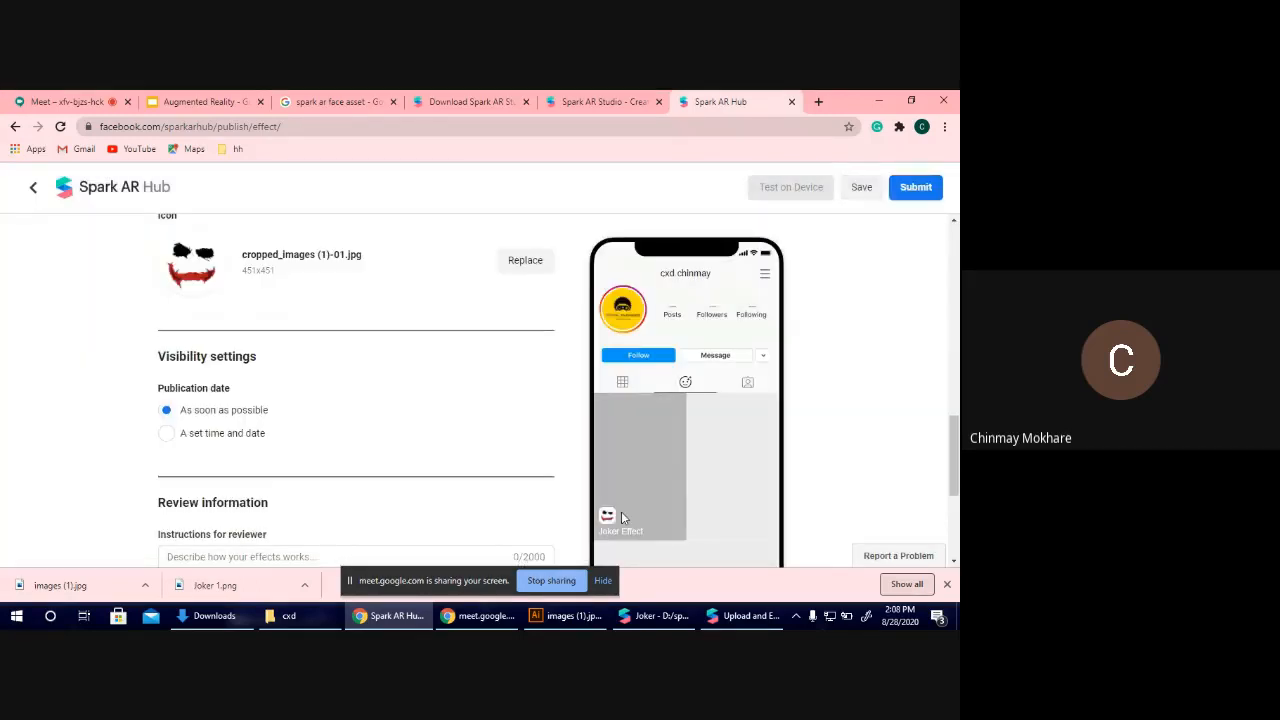
Enter "Joker Filter Made By CXD" as the instructions for the reviewer.
scroll(358, 302, "down", 2)
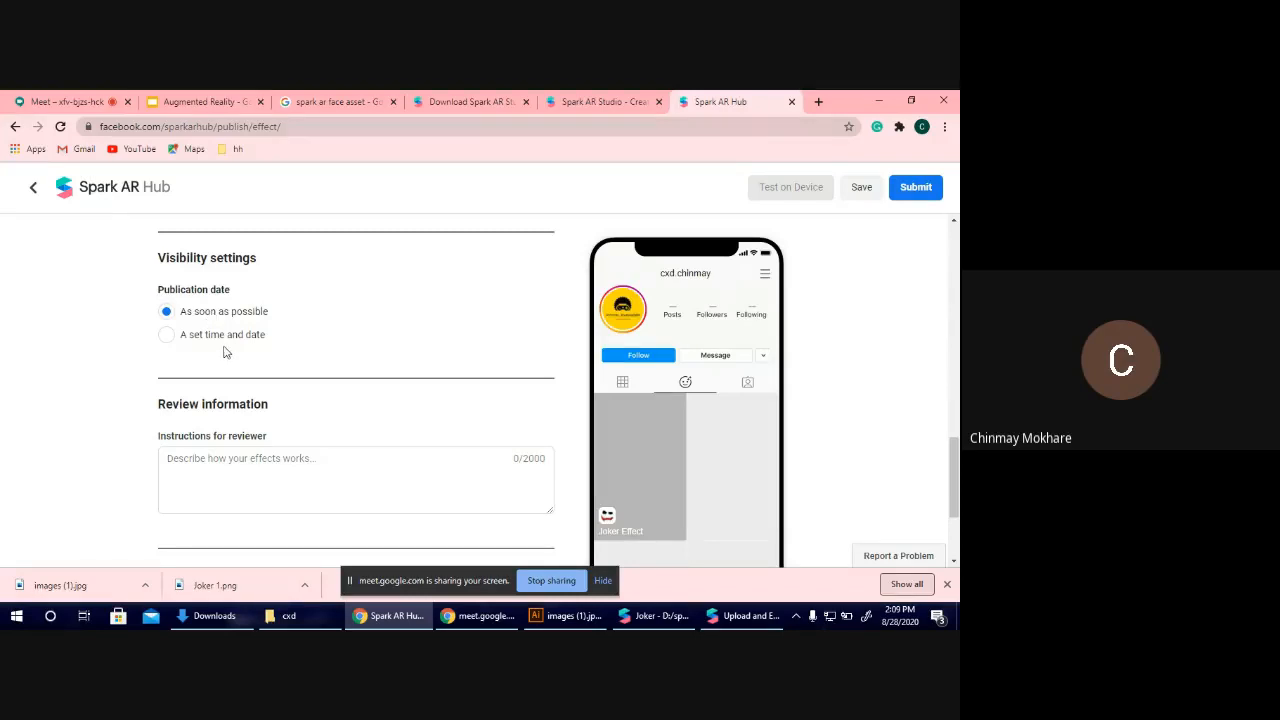
scroll(227, 352, "down", 1)
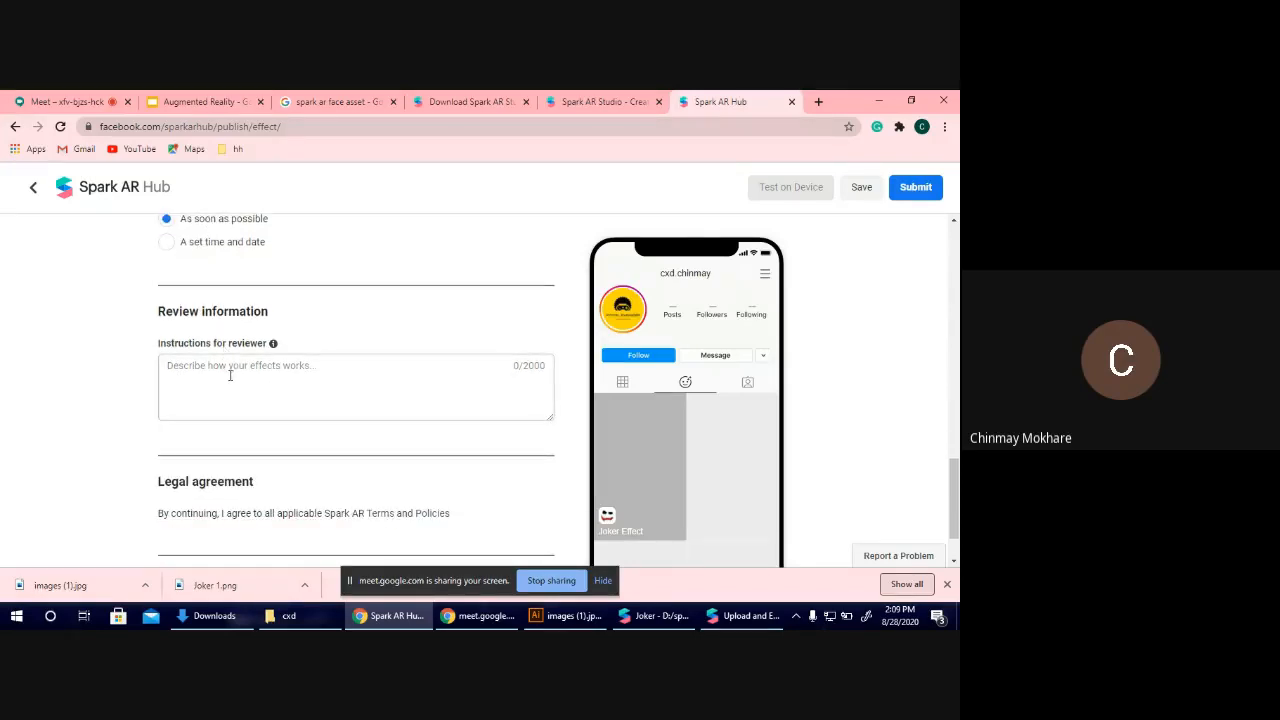
left_click(231, 375)
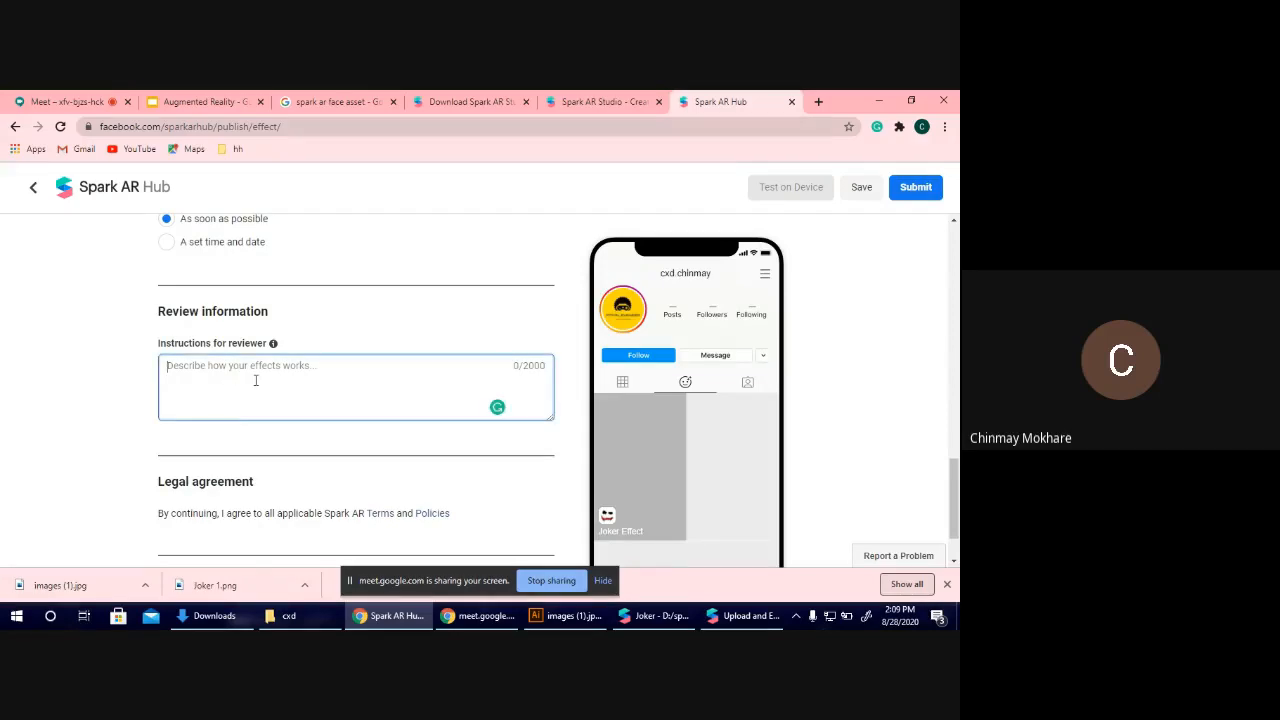
type("Joker Fil")
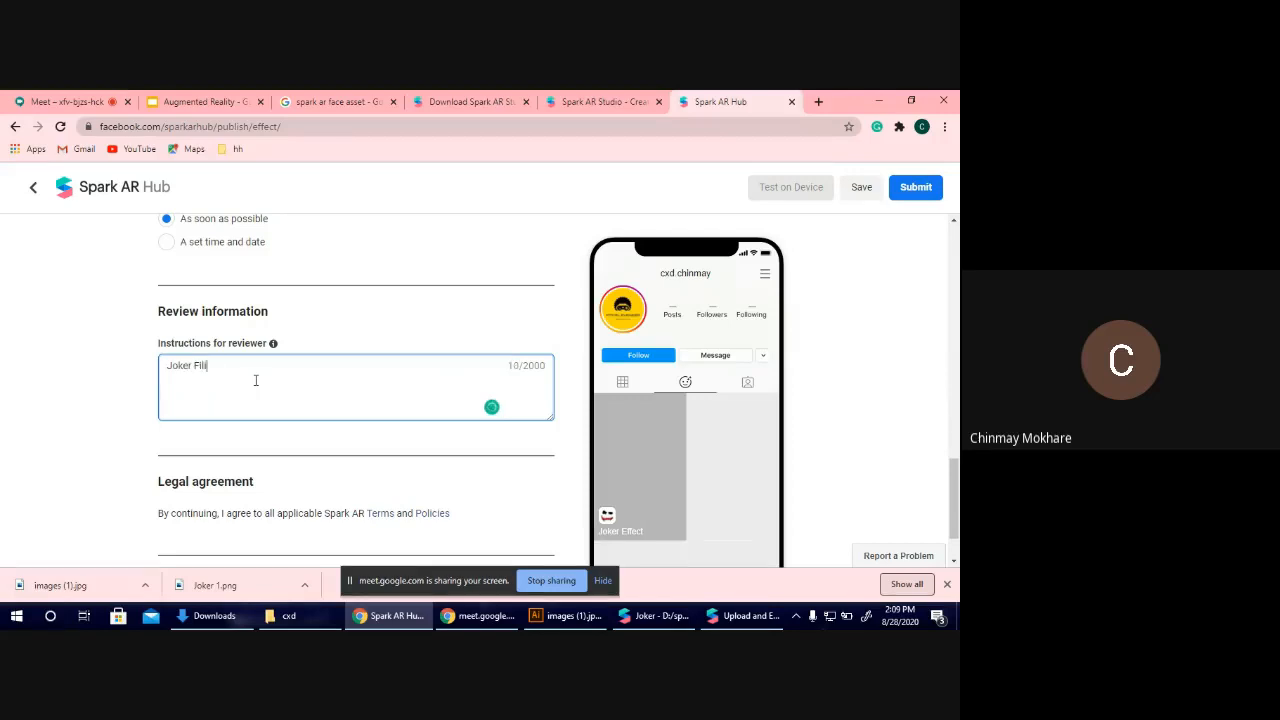
type("ter Made By CXD")
Save the effect and copy its Instagram test link from the device testing options.
scroll(256, 380, "down", 2)
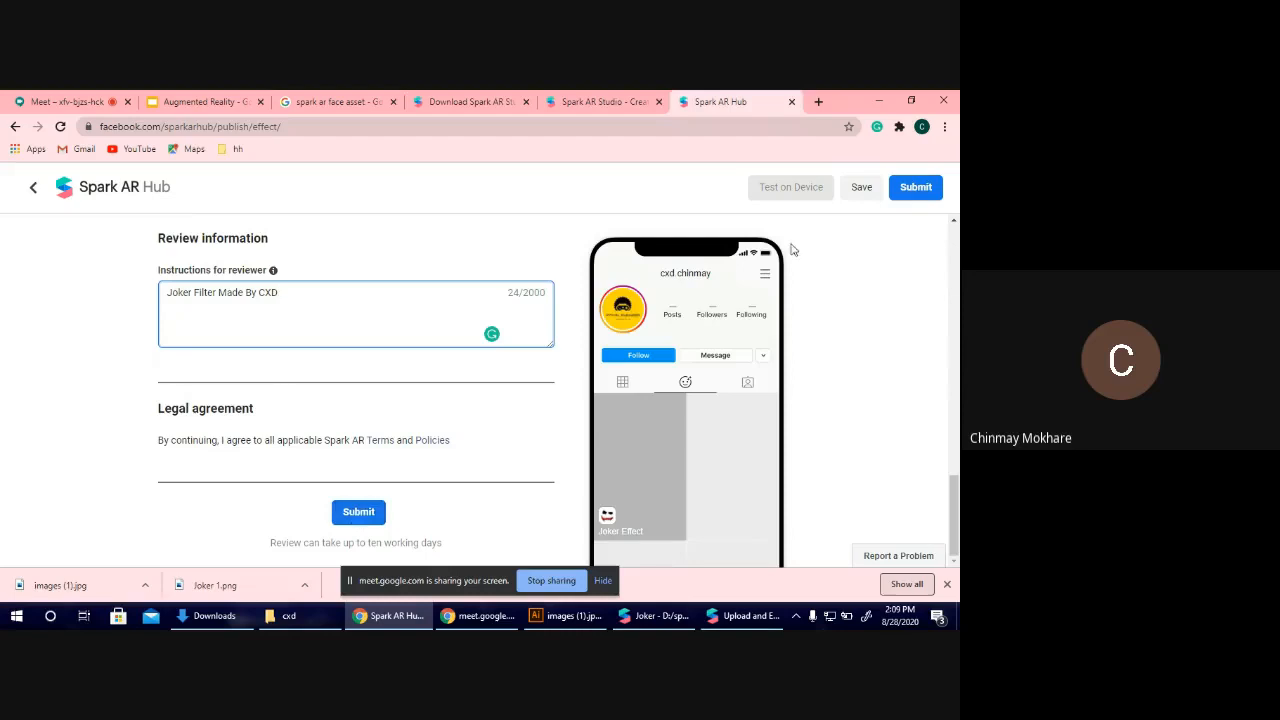
left_click(861, 190)
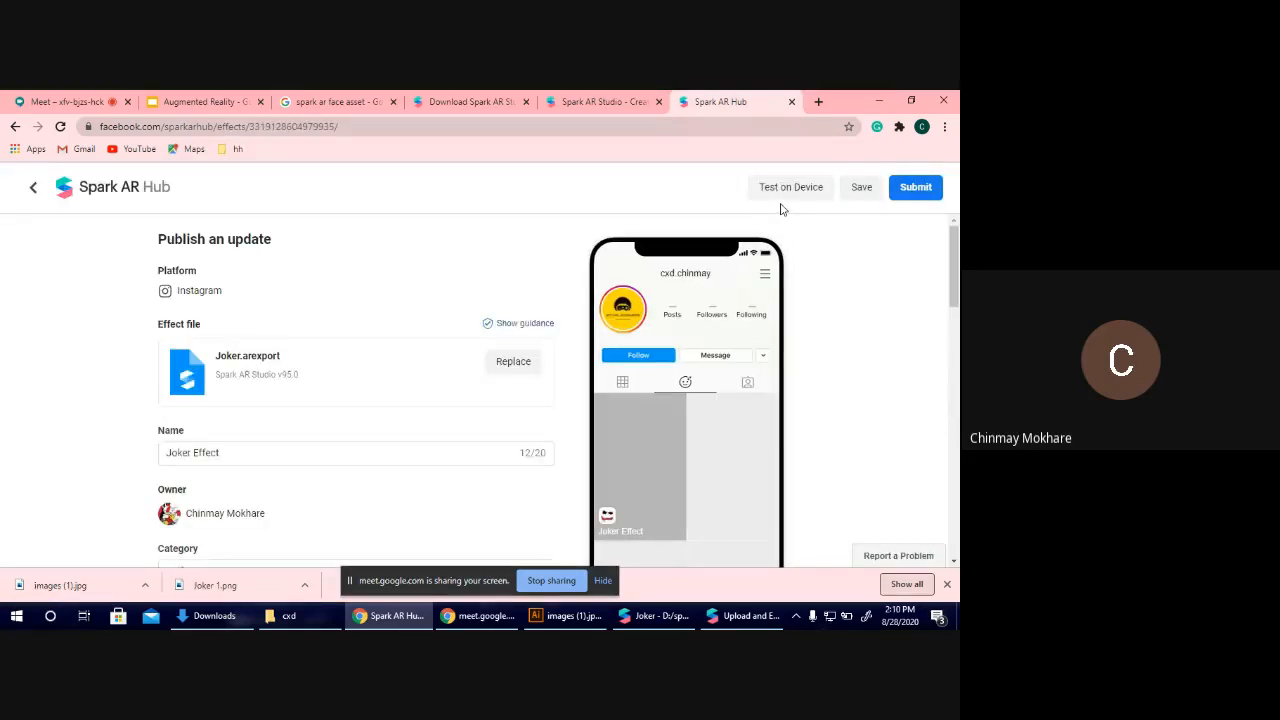
left_click(784, 190)
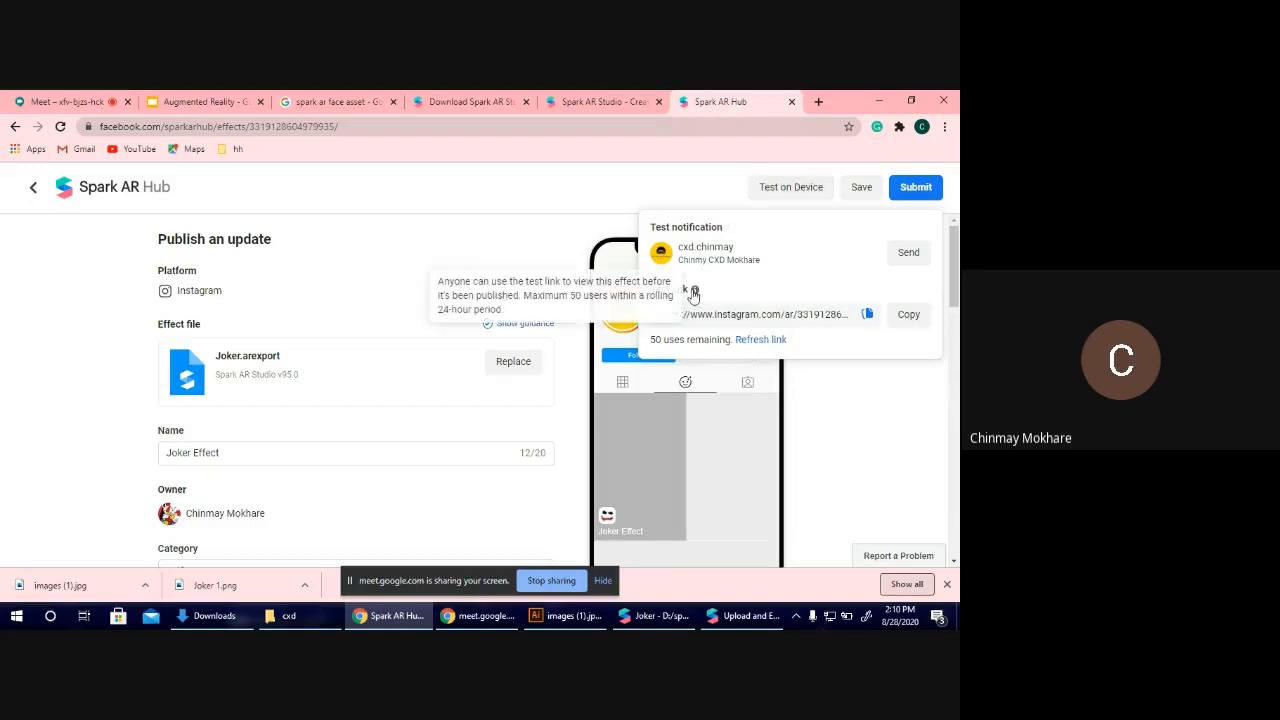
left_click(902, 318)
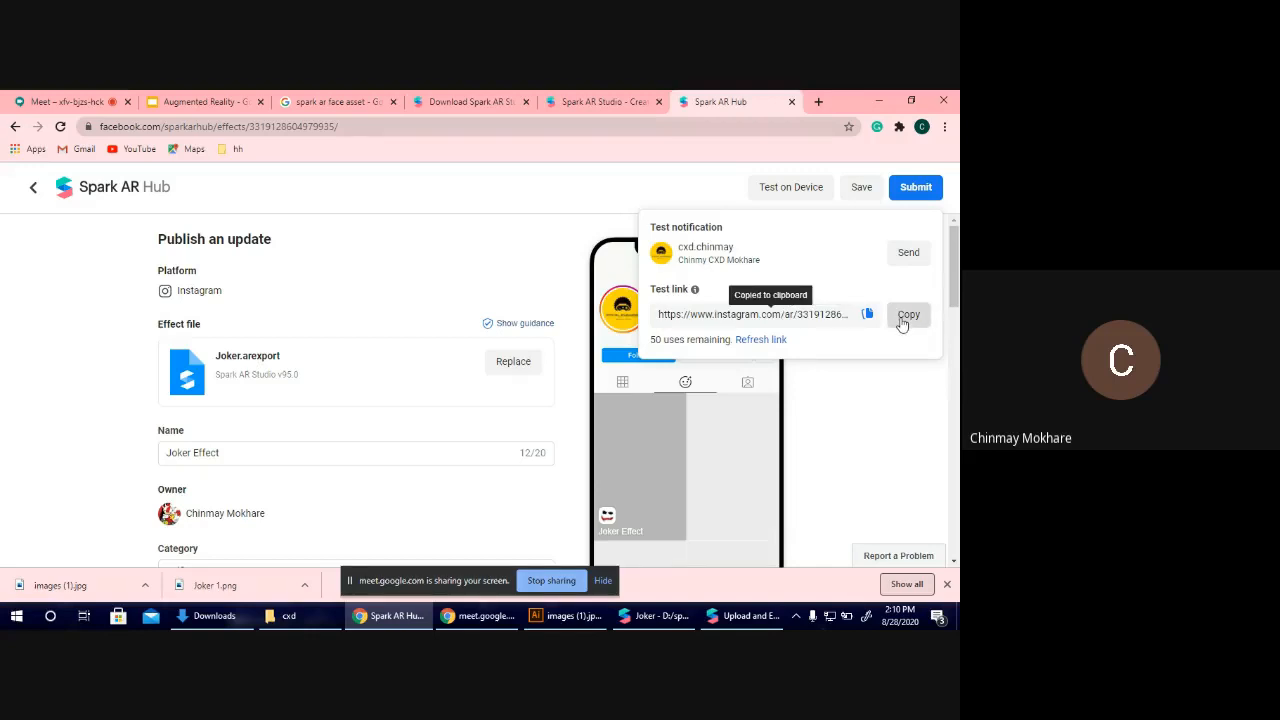
Switch to the Google Meet call and send the copied test link in the meeting chat.
left_click(62, 101)
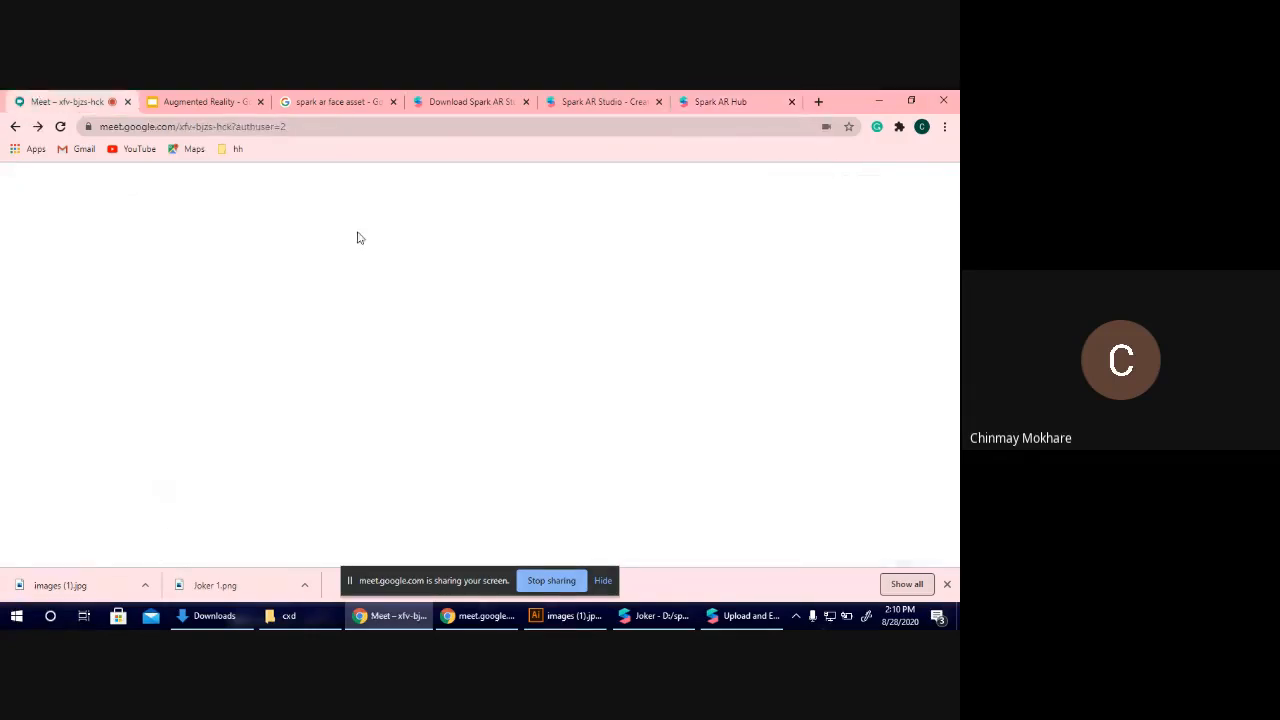
left_click(757, 188)
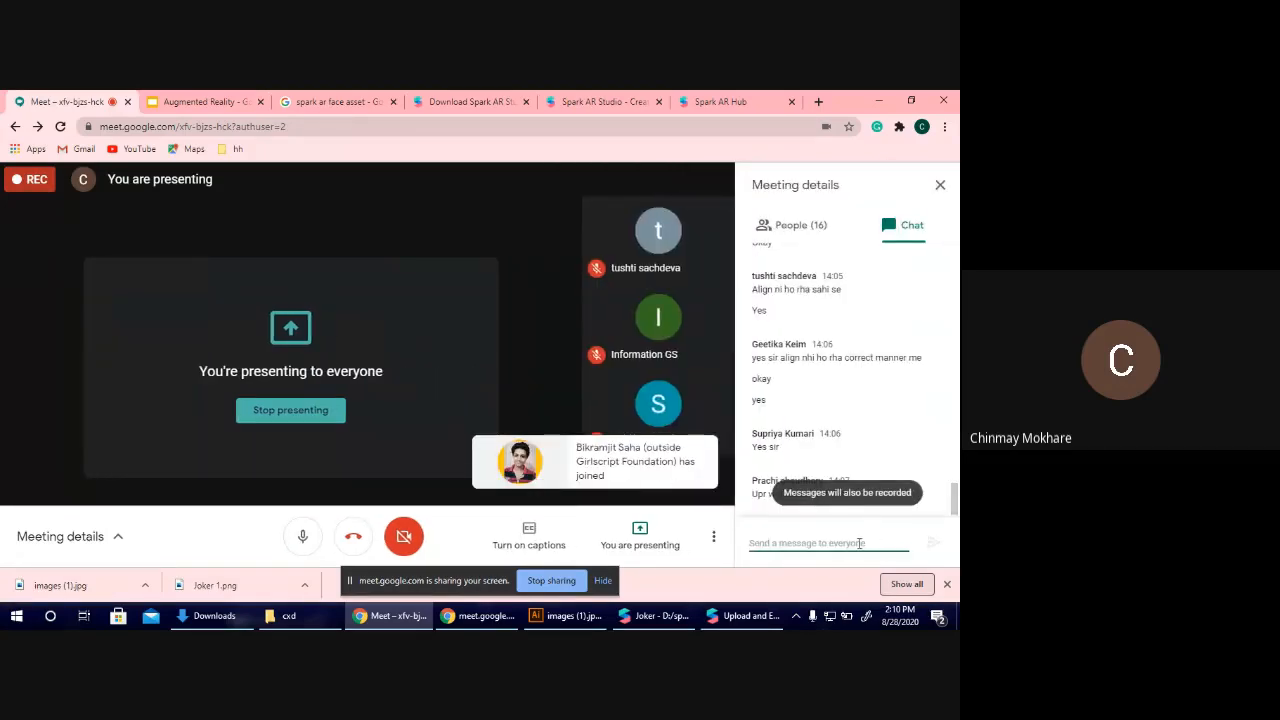
key("ctrl+v")
key("Return")
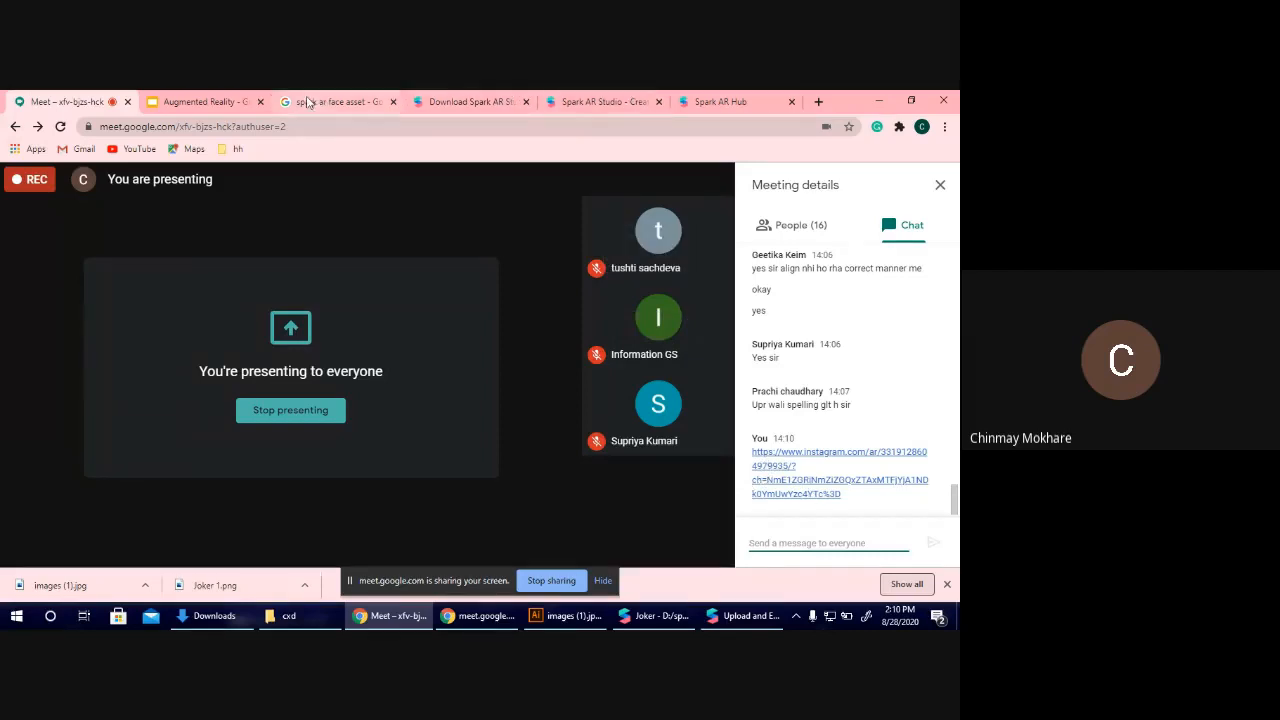
Return to the Joker Effect page in Spark AR Hub.
left_click(516, 97)
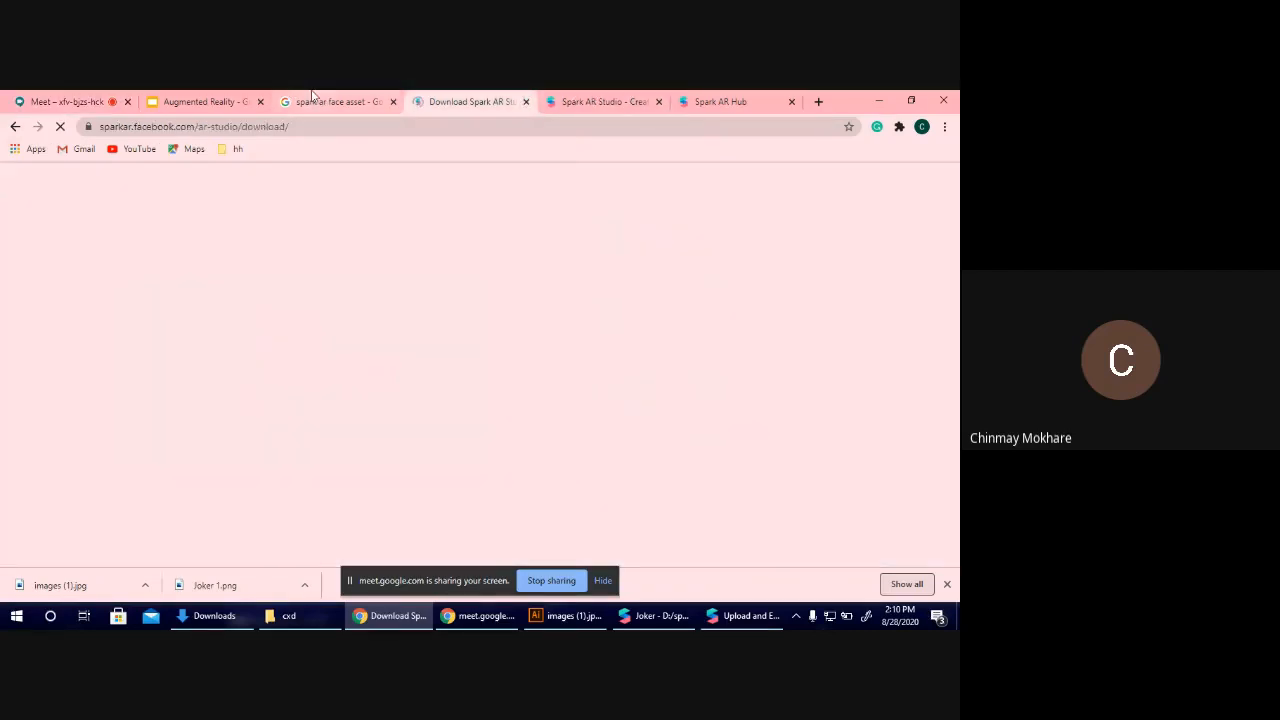
left_click(330, 101)
left_click(720, 101)
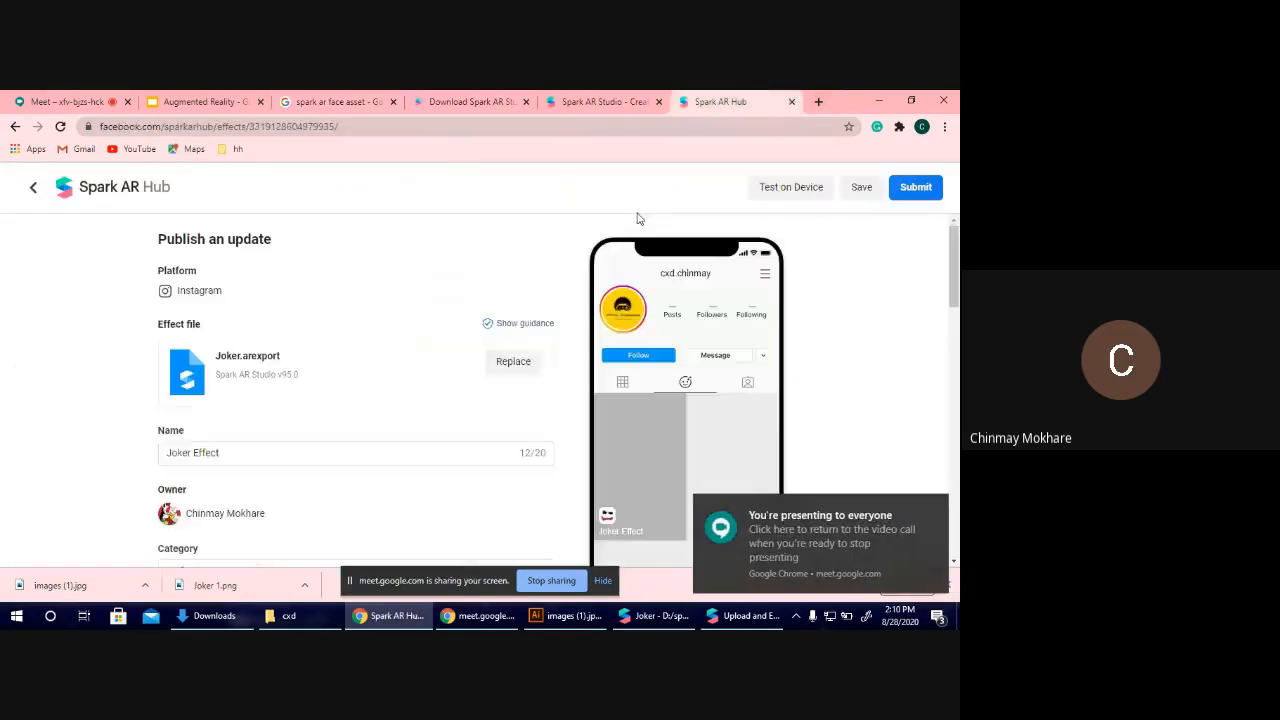
Copy the effect's Instagram test link again from the device testing options, and review those options.
scroll(446, 319, "down", 8)
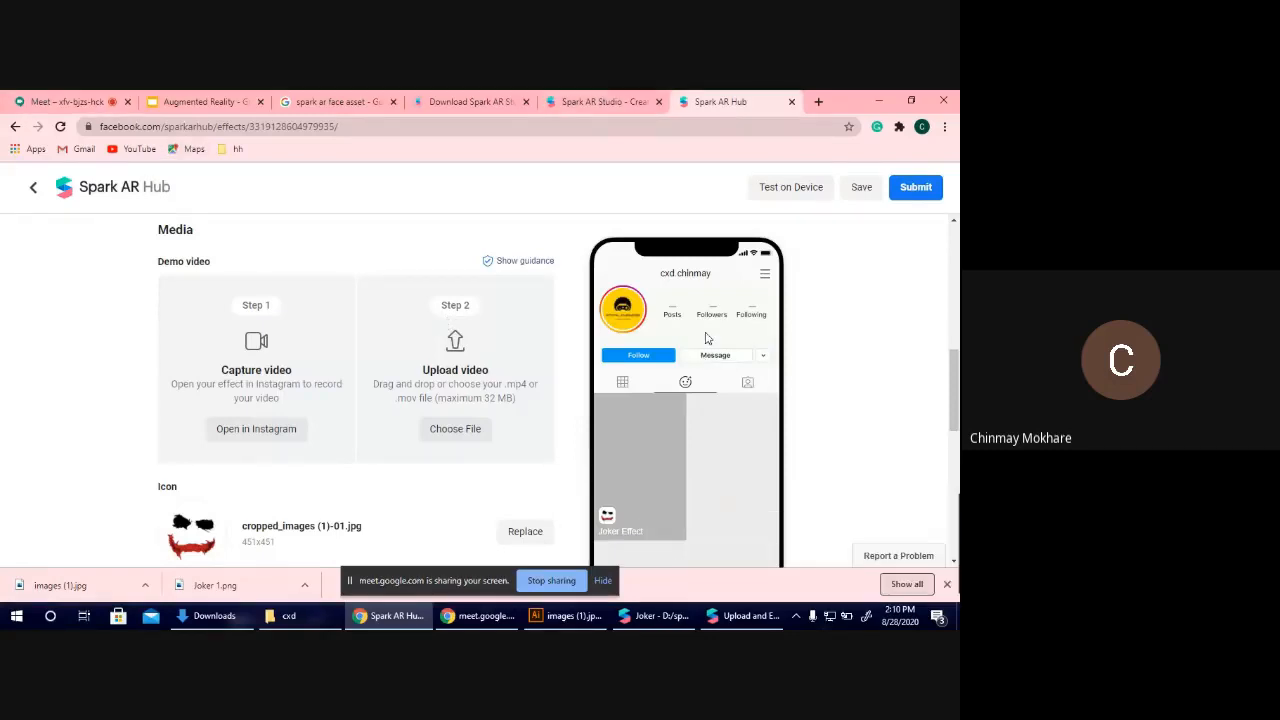
left_click(758, 197)
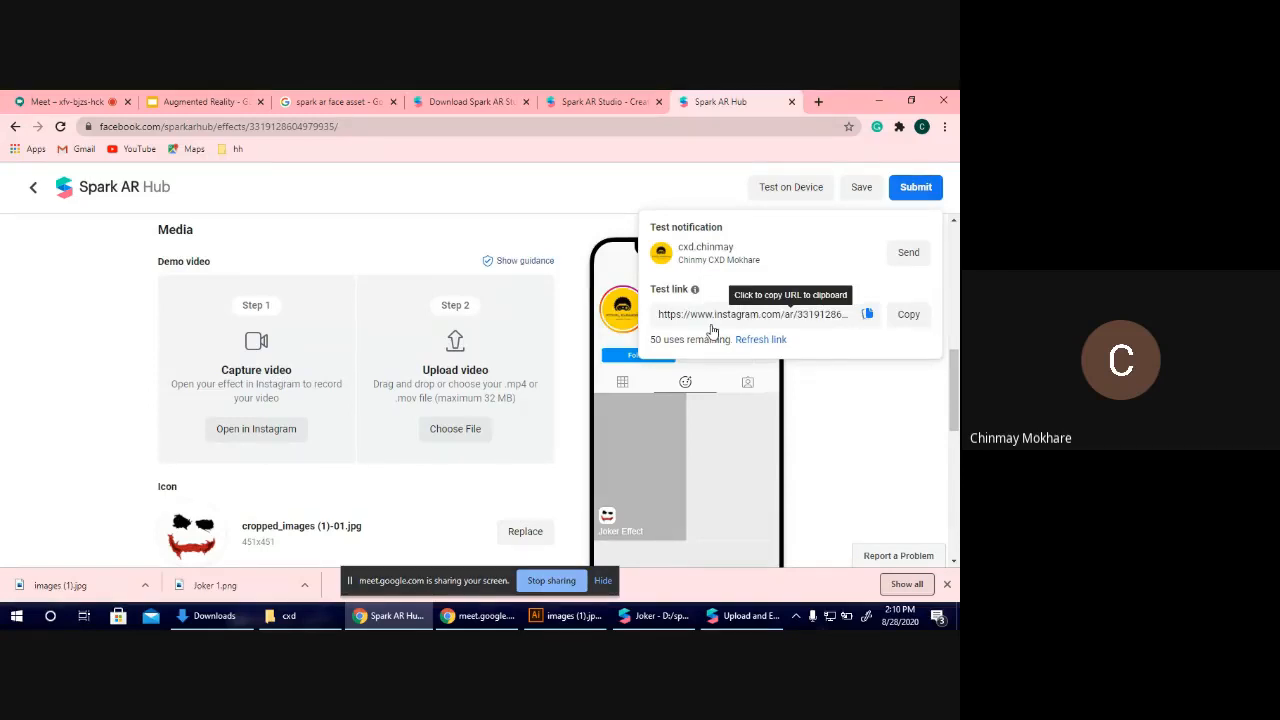
left_click(906, 315)
mouse_move(731, 229)
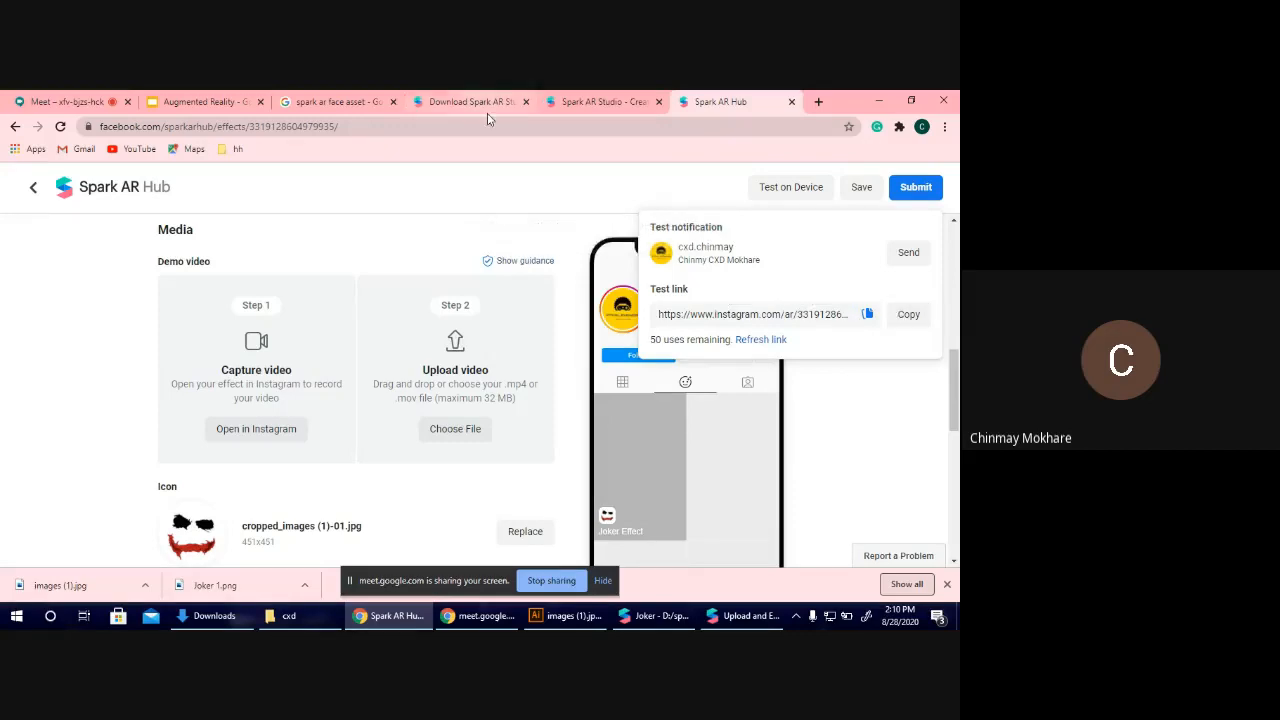
left_click(538, 215)
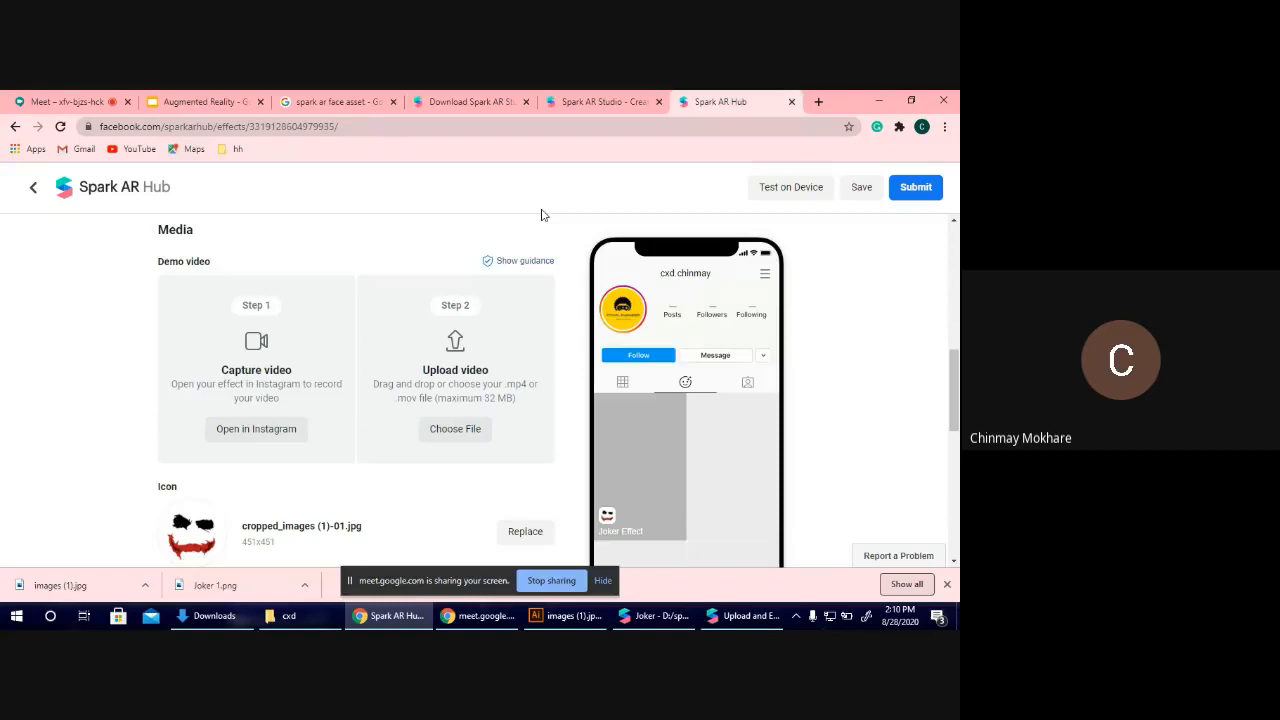
left_click(790, 190)
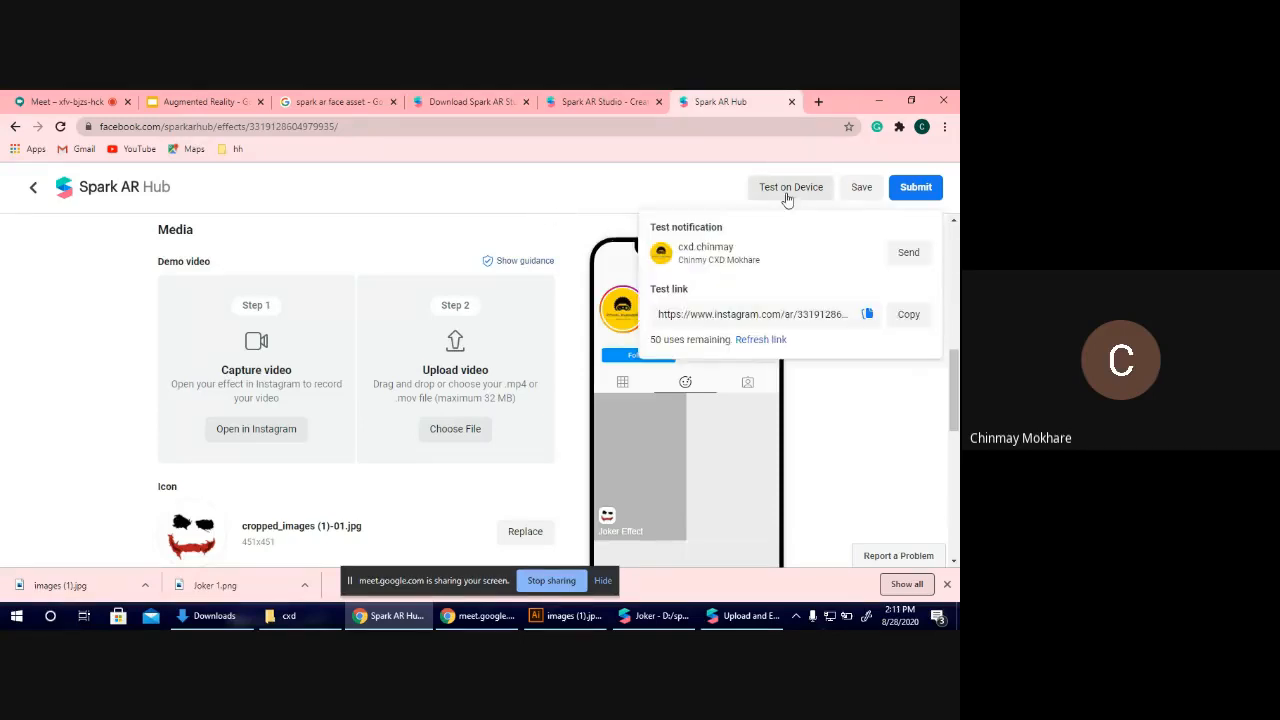
left_click(947, 256)
Review the Joker Effect submission form, from the effect file and media sections to the reviewer instructions and legal agreement.
scroll(472, 302, "down", 1)
scroll(472, 302, "down", 1)
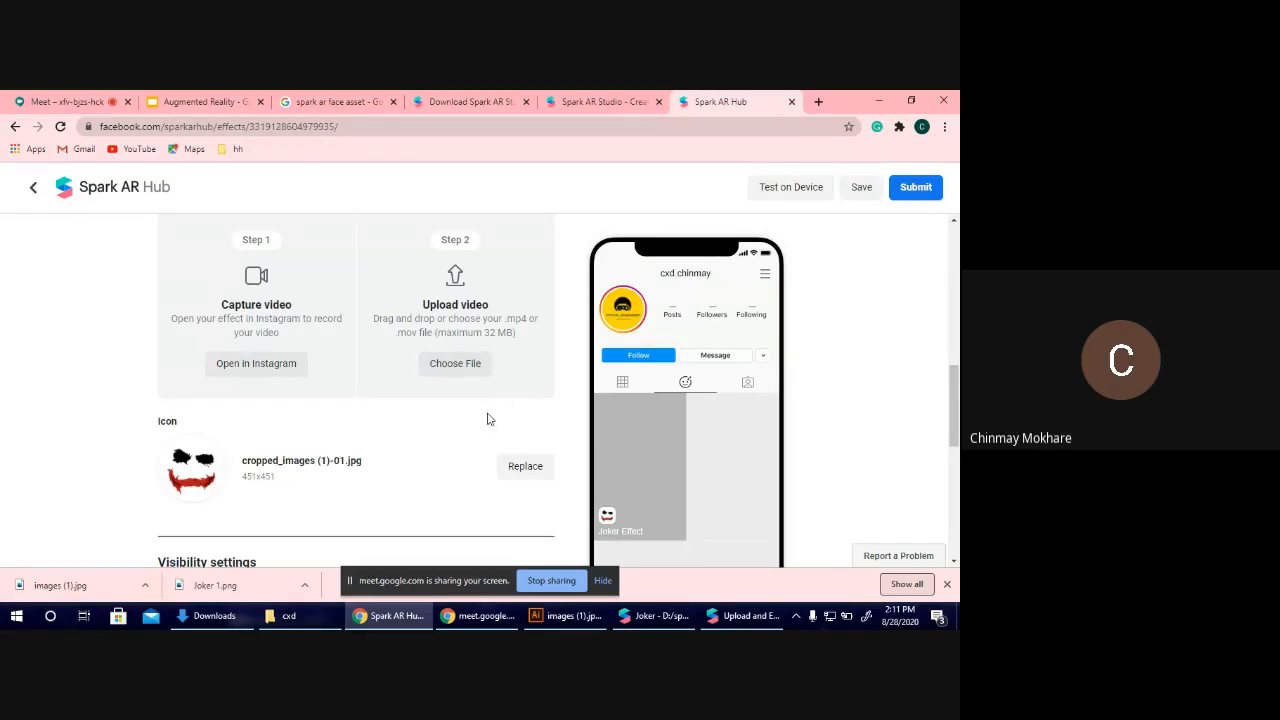
scroll(487, 419, "down", 5)
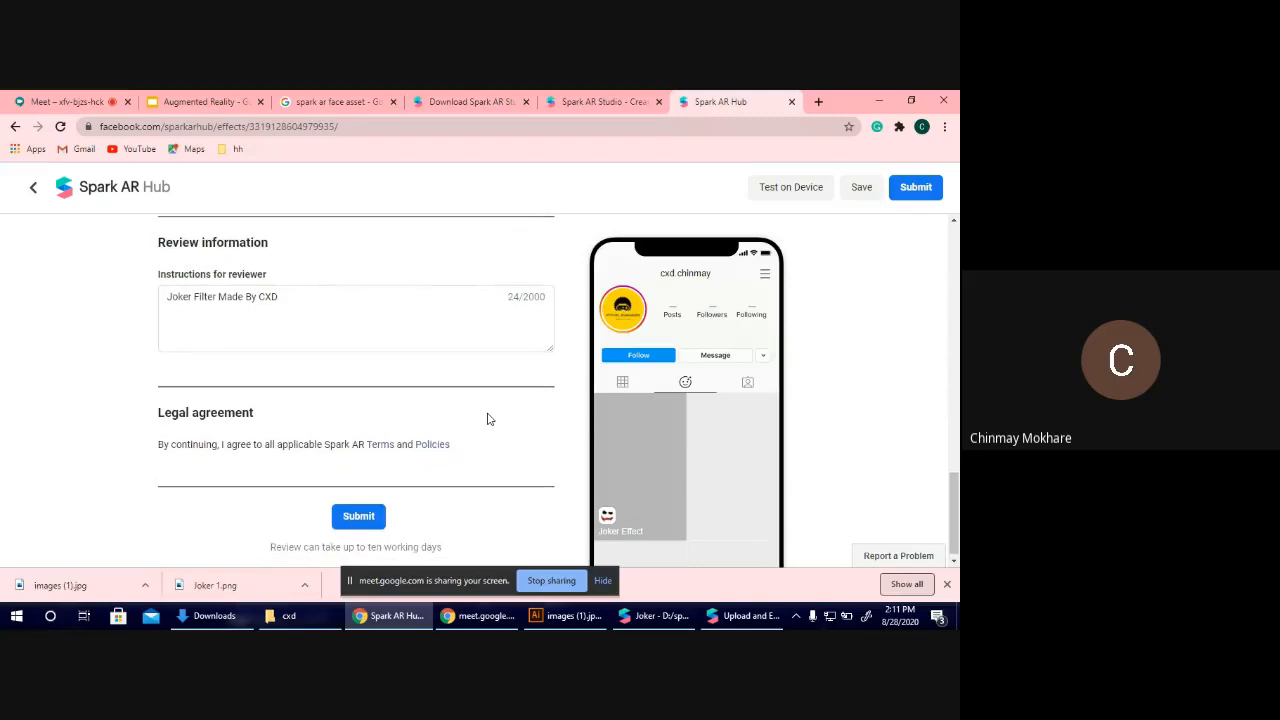
scroll(487, 419, "up", 5)
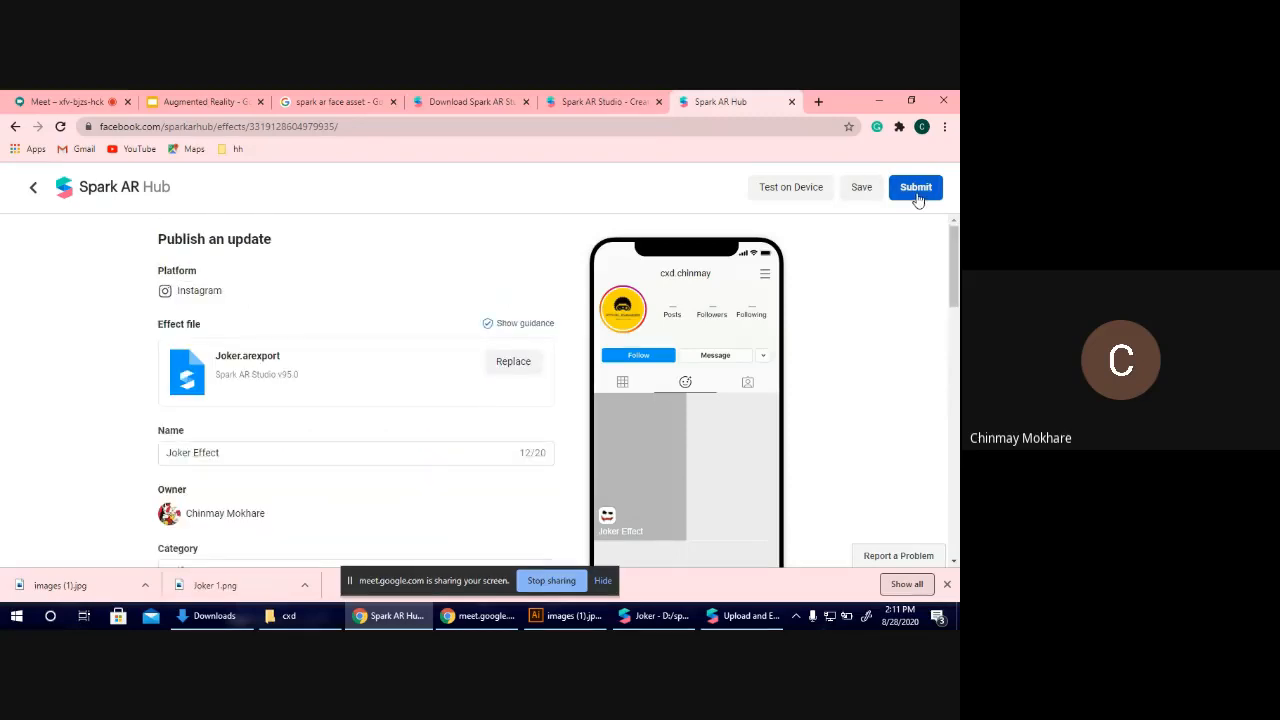
scroll(431, 326, "down", 1)
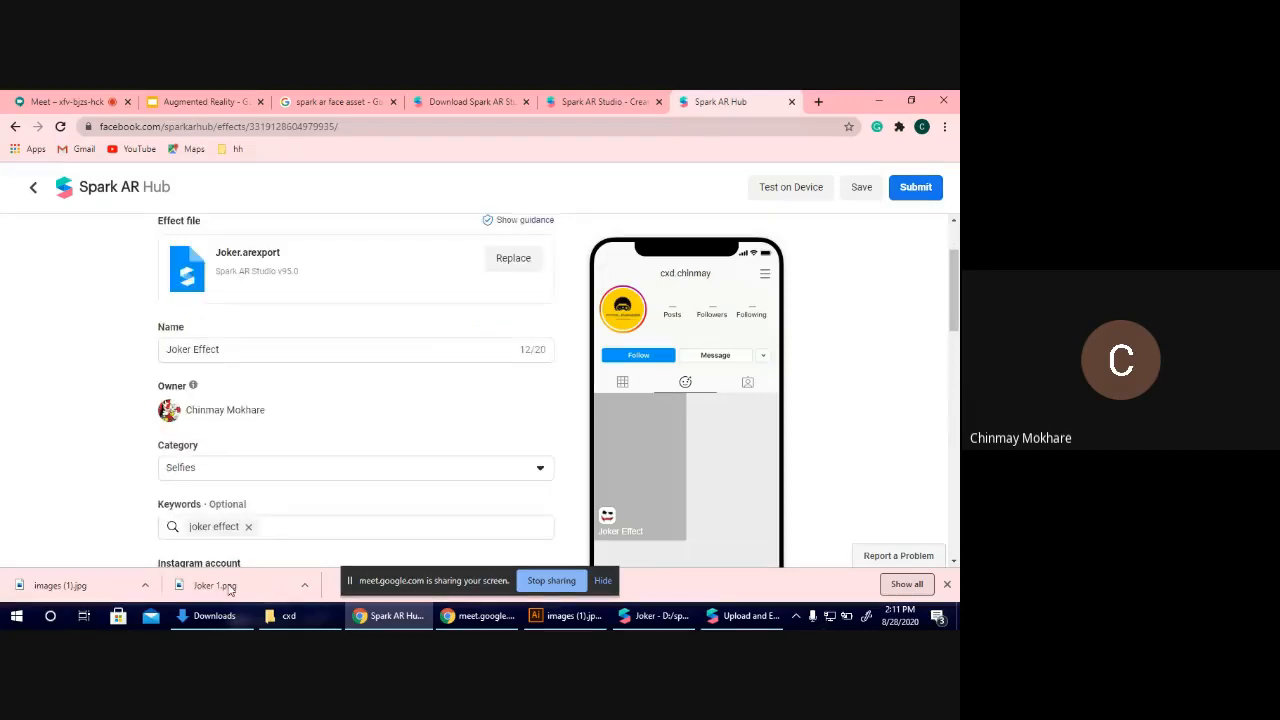
scroll(239, 443, "up", 1)
scroll(239, 443, "down", 10)
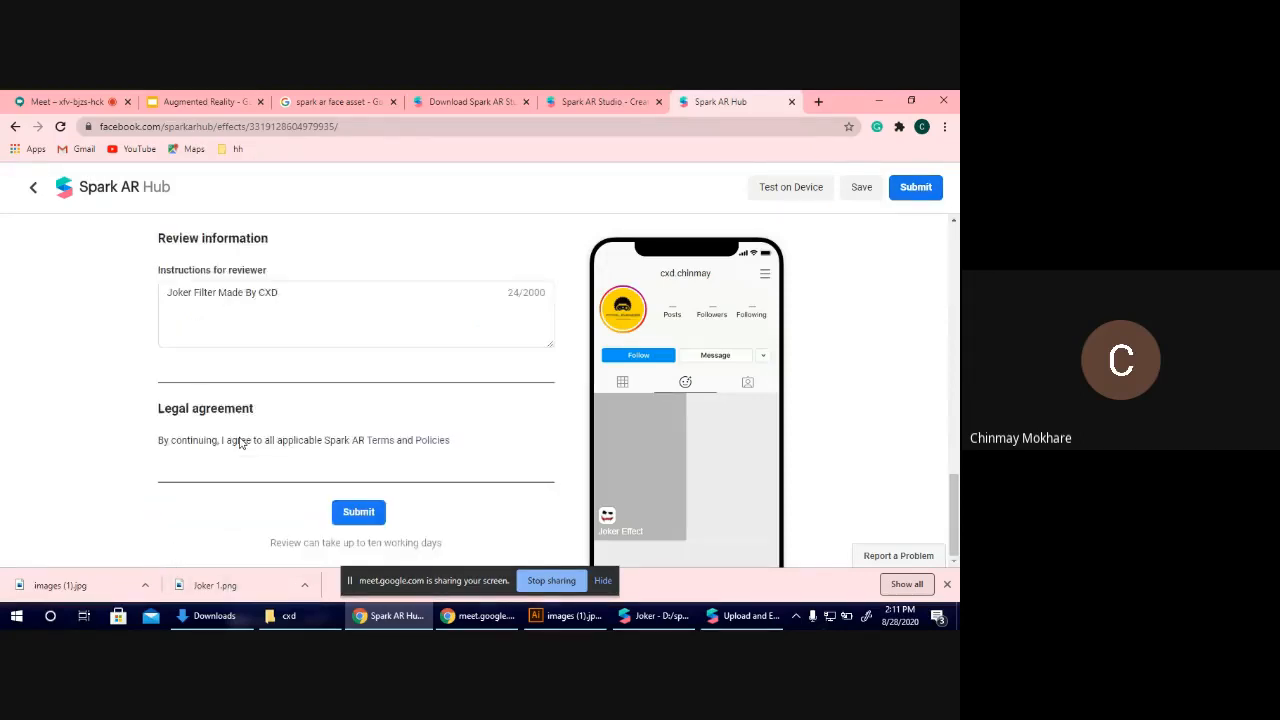
scroll(239, 443, "up", 5)
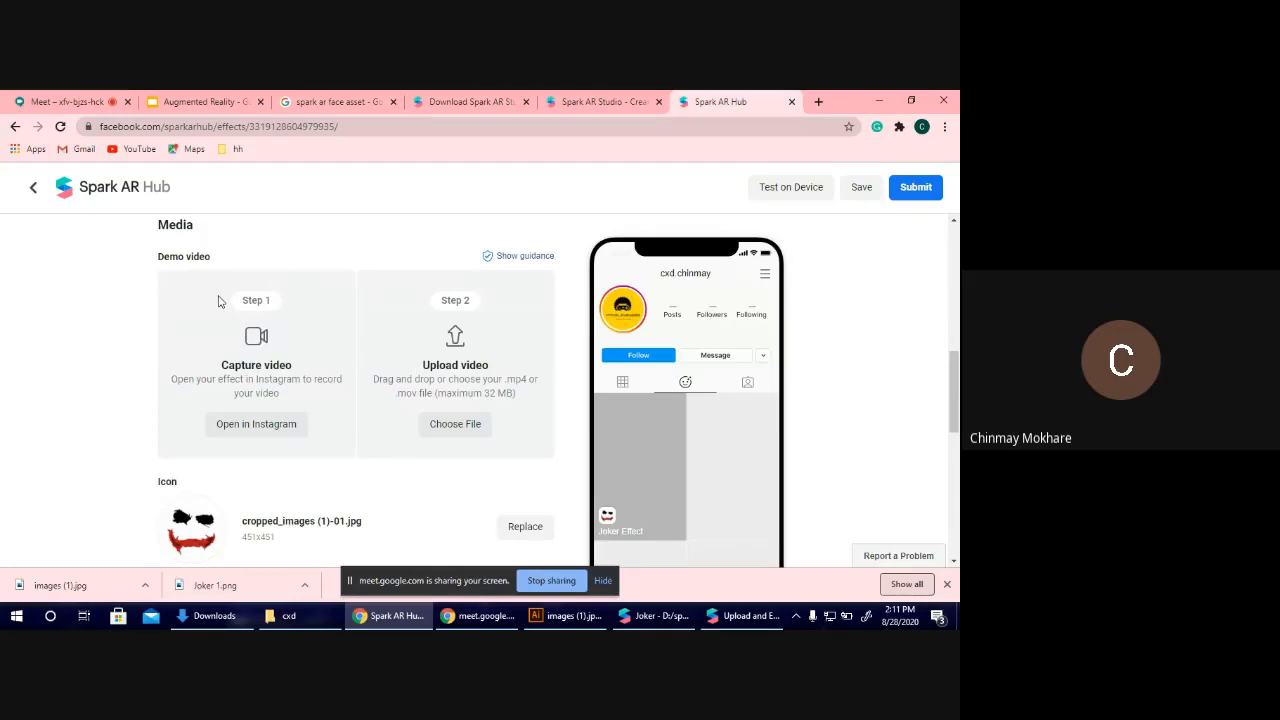
Try to submit the effect for review, and highlight the message under the demo video section.
left_click(910, 198)
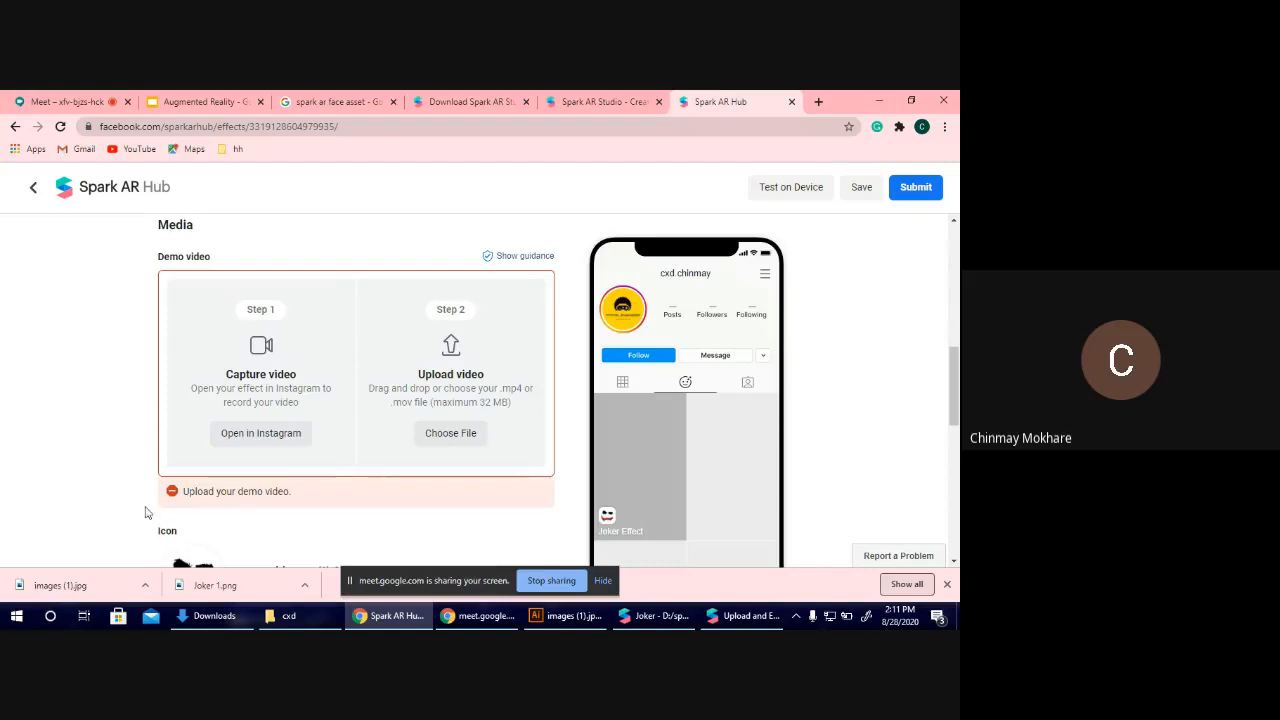
left_click_drag(181, 492, 322, 494)
left_click(322, 496)
Switch to Illustrator and clear the joker eyes and mouth artwork, keeping the face reference image over the artboard.
mouse_move(568, 615)
left_click(498, 569)
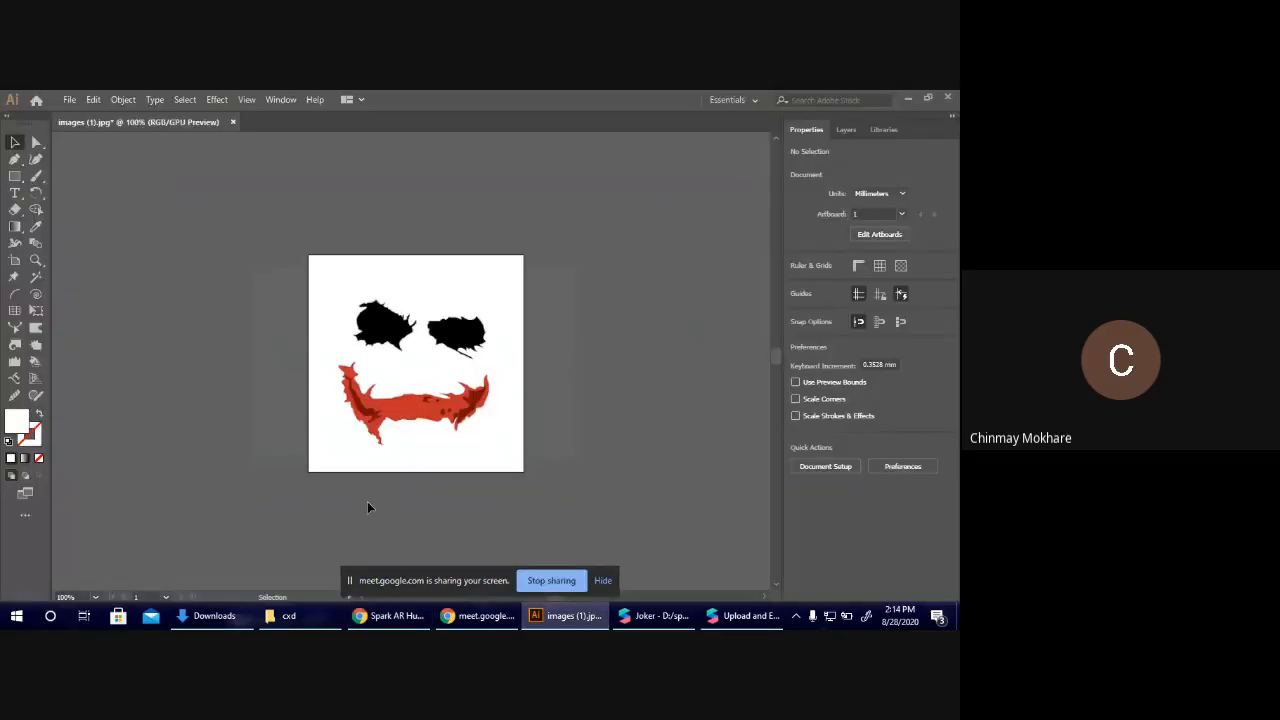
key("ctrl+z")
left_click_drag(384, 420, 655, 388)
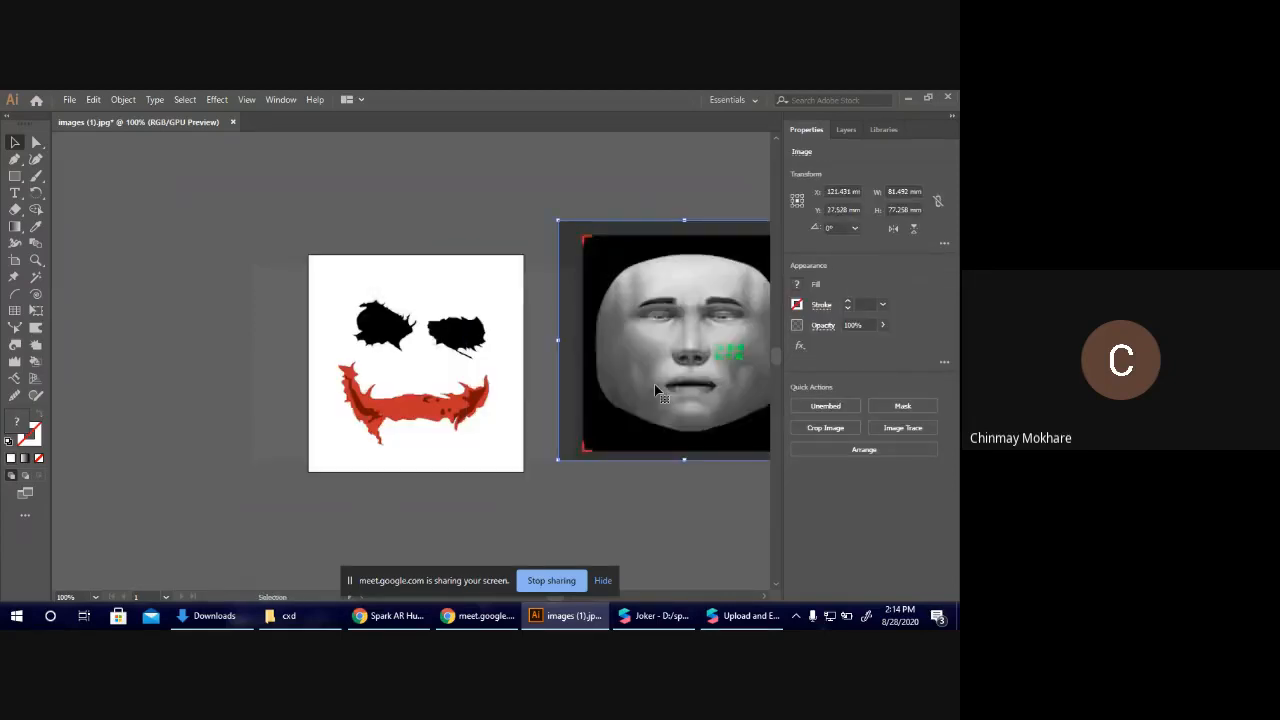
key("ctrl+z")
key("ctrl+z")
key("ctrl+z")
left_click_drag(475, 405, 673, 326)
left_click(674, 320)
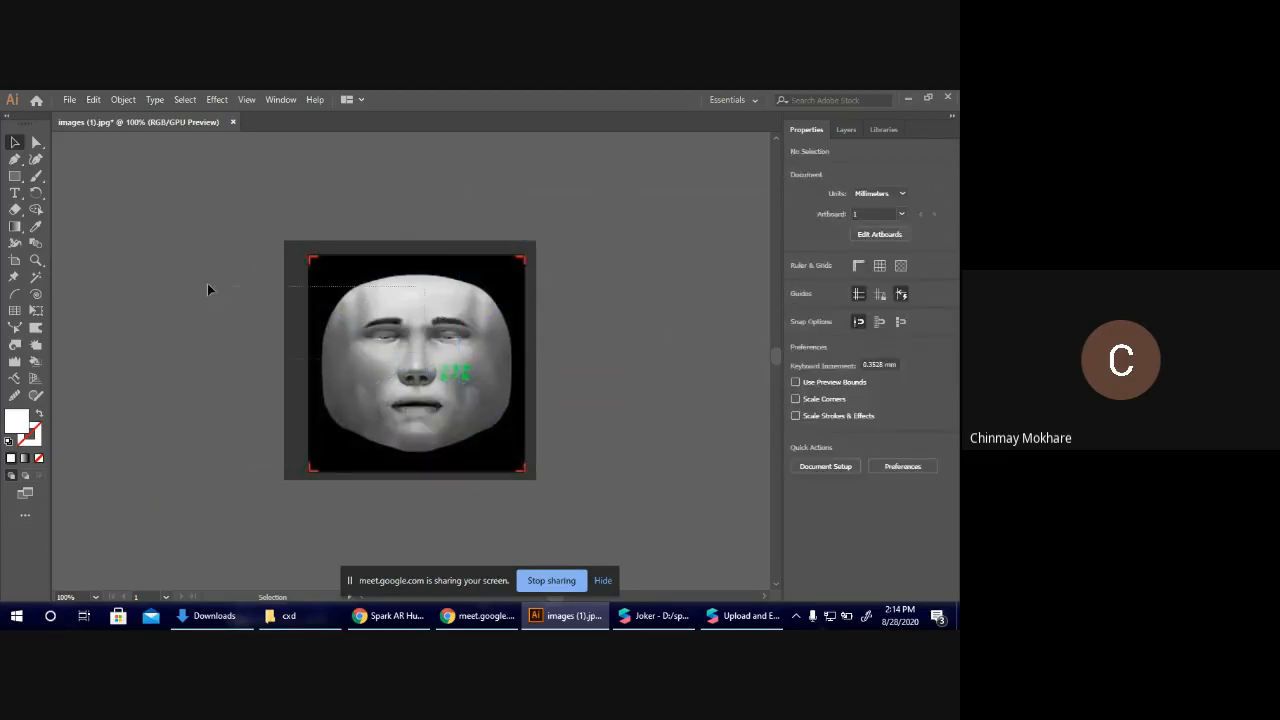
Unlock the face reference image, place it beside the artboard, and enlarge the artboard to about 280 by 167 mm.
key("ctrl+alt+2")
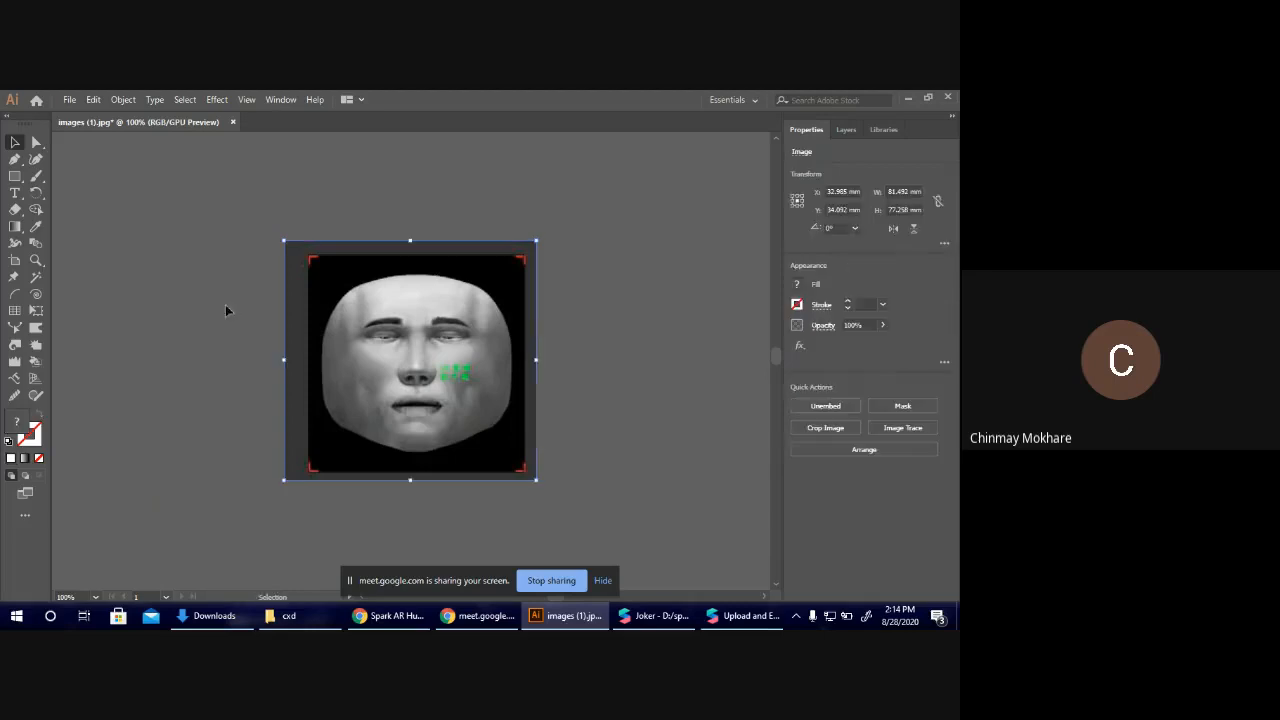
left_click_drag(447, 357, 195, 288)
key("ctrl+minus")
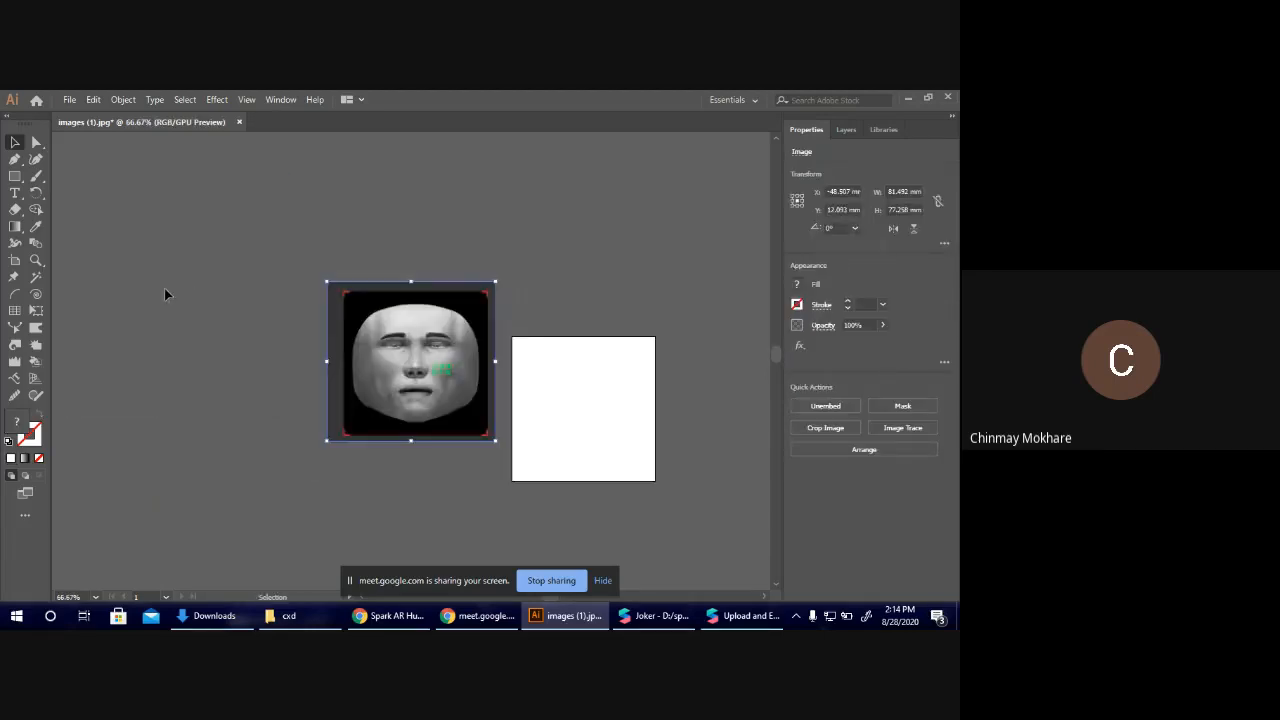
left_click(15, 260)
left_click_drag(676, 487, 863, 572)
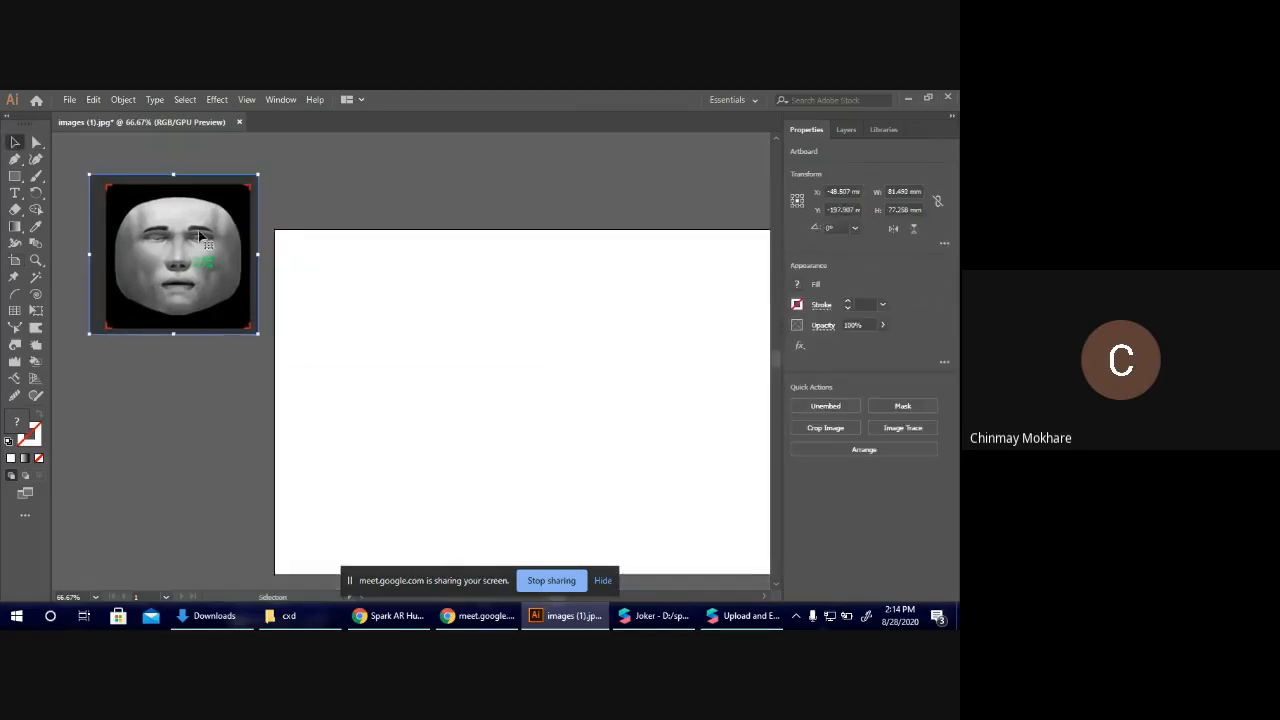
left_click(176, 350)
left_click_drag(189, 270, 295, 332)
key("ctrl+z")
key("ctrl+z")
key("ctrl+1")
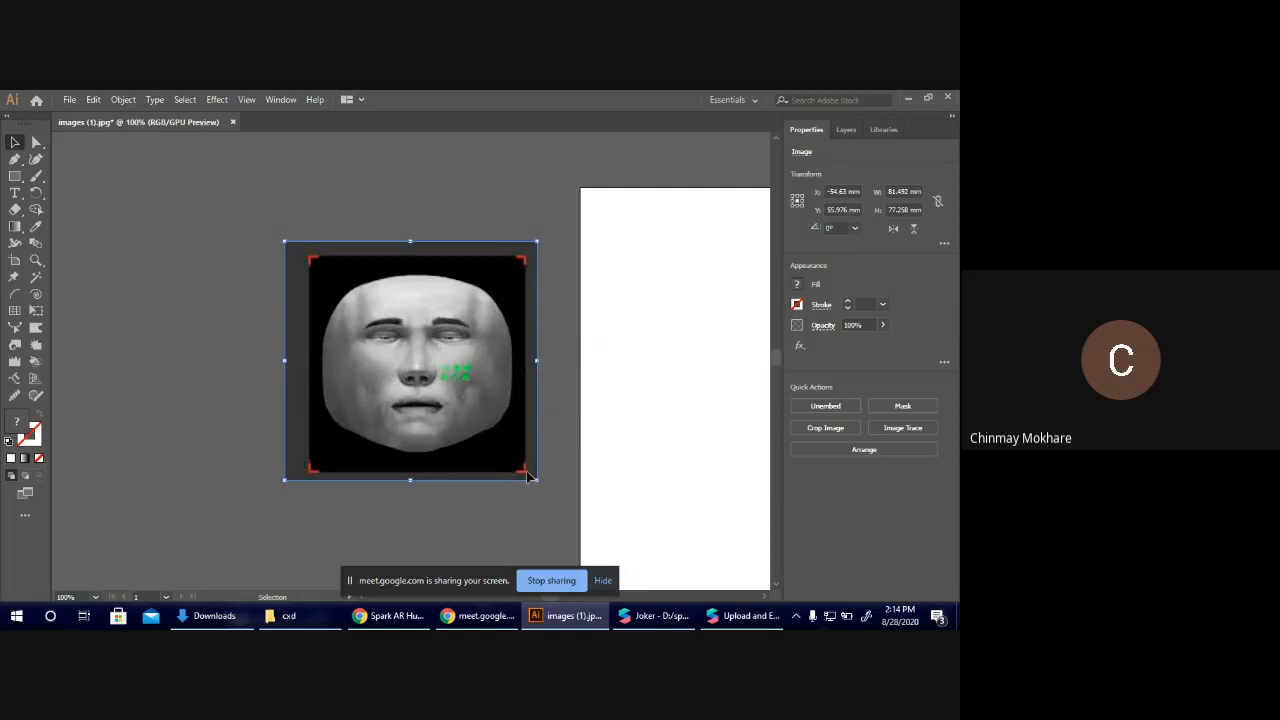
Draw a square about 70.5 mm wide along the face image's red corner marks and clip the image to it.
left_click(365, 516)
key("m")
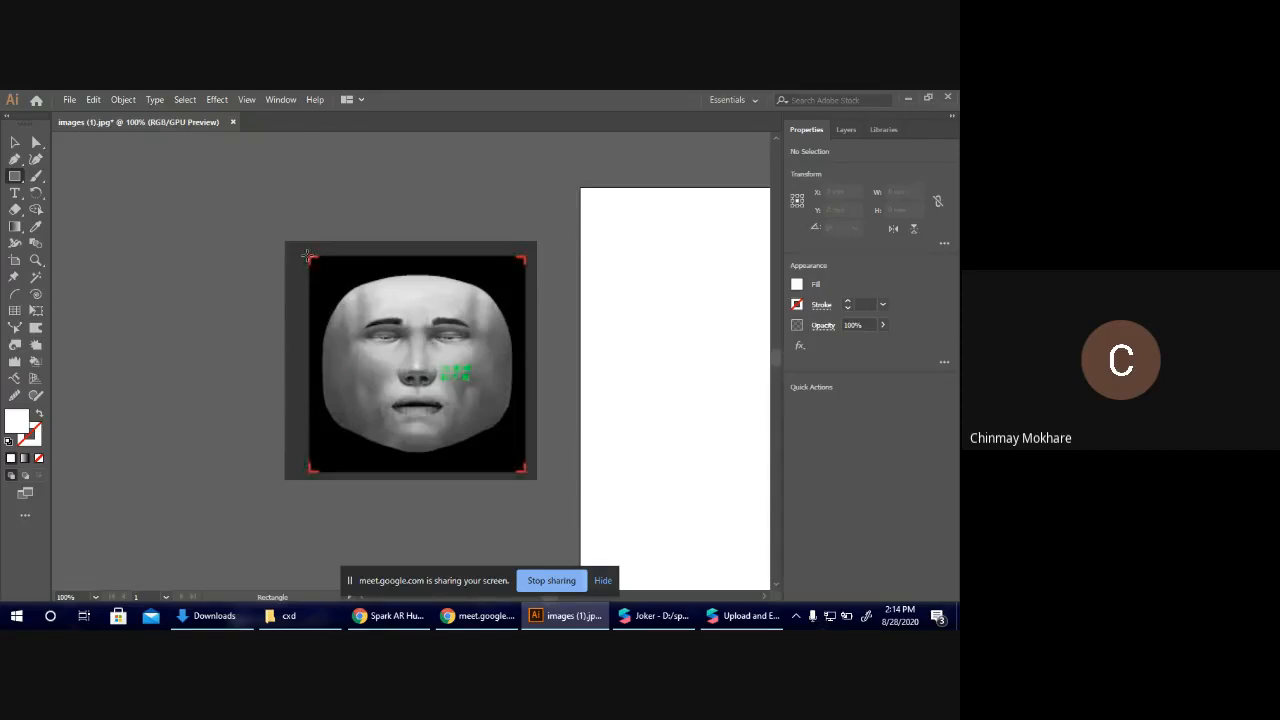
left_click_drag(309, 256, 527, 472)
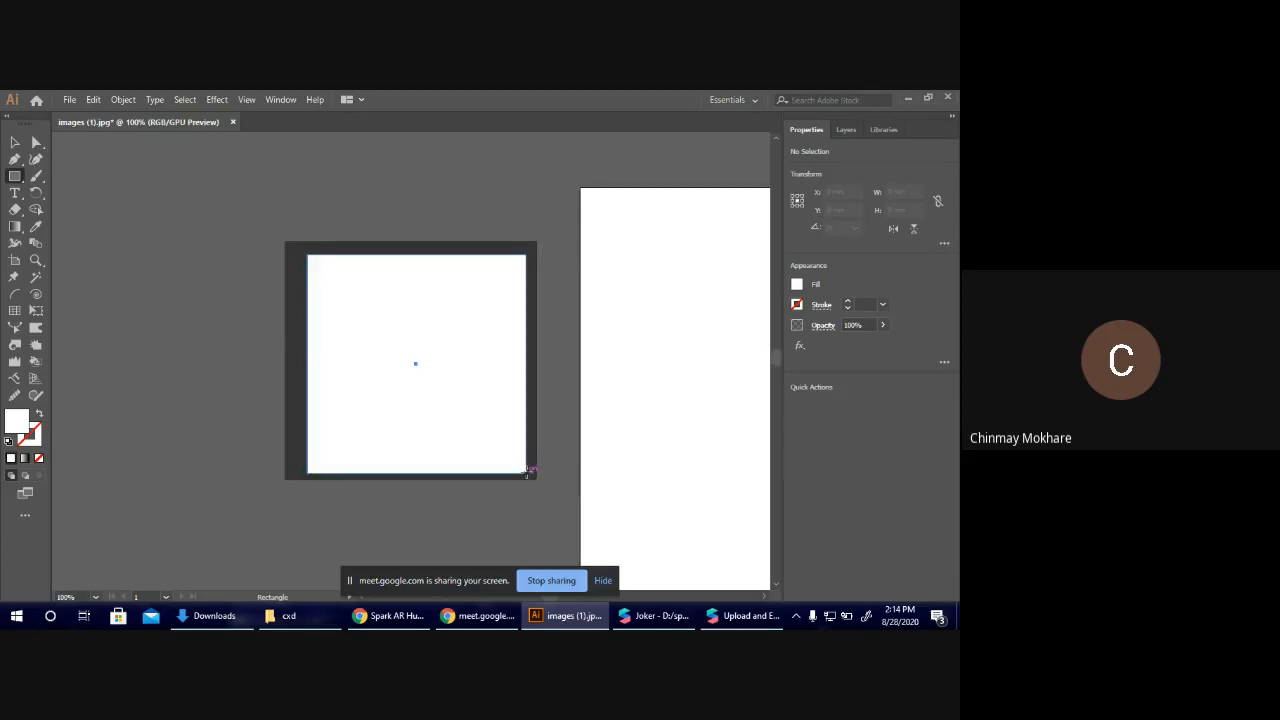
left_click(15, 142)
key("ctrl+a")
left_click(835, 511)
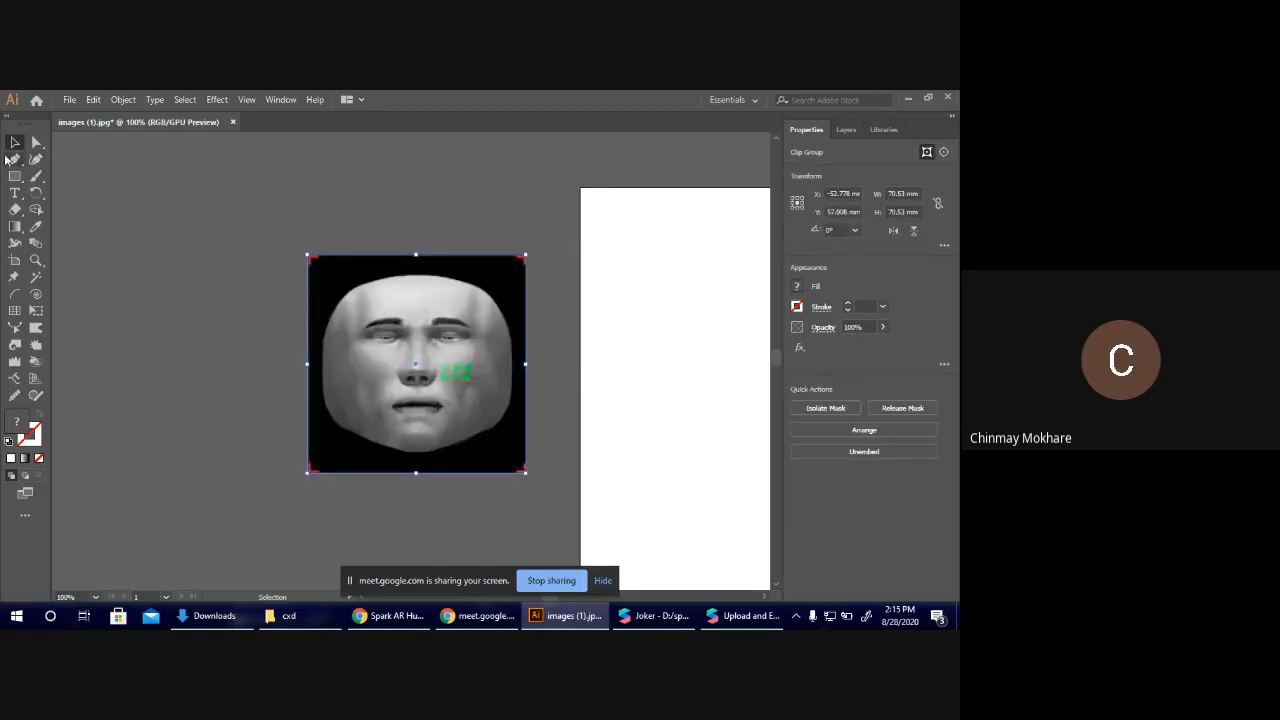
left_click(220, 245)
Move the clipped face image onto the artboard, aligned with the artboard's upper-left corner.
scroll(349, 317, "right", 2)
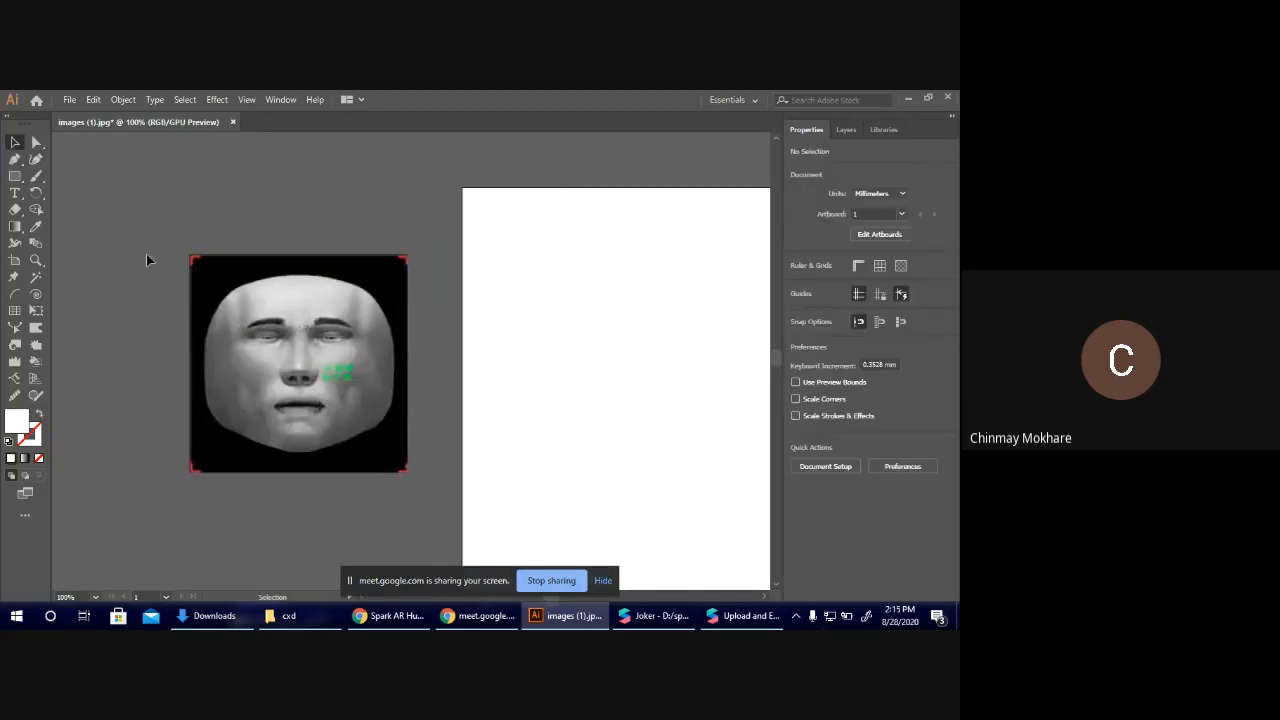
left_click_drag(324, 326, 594, 254)
left_click(295, 278)
scroll(296, 280, "right", 1)
key("ctrl+minus")
key("ctrl+minus")
scroll(296, 280, "right", 3)
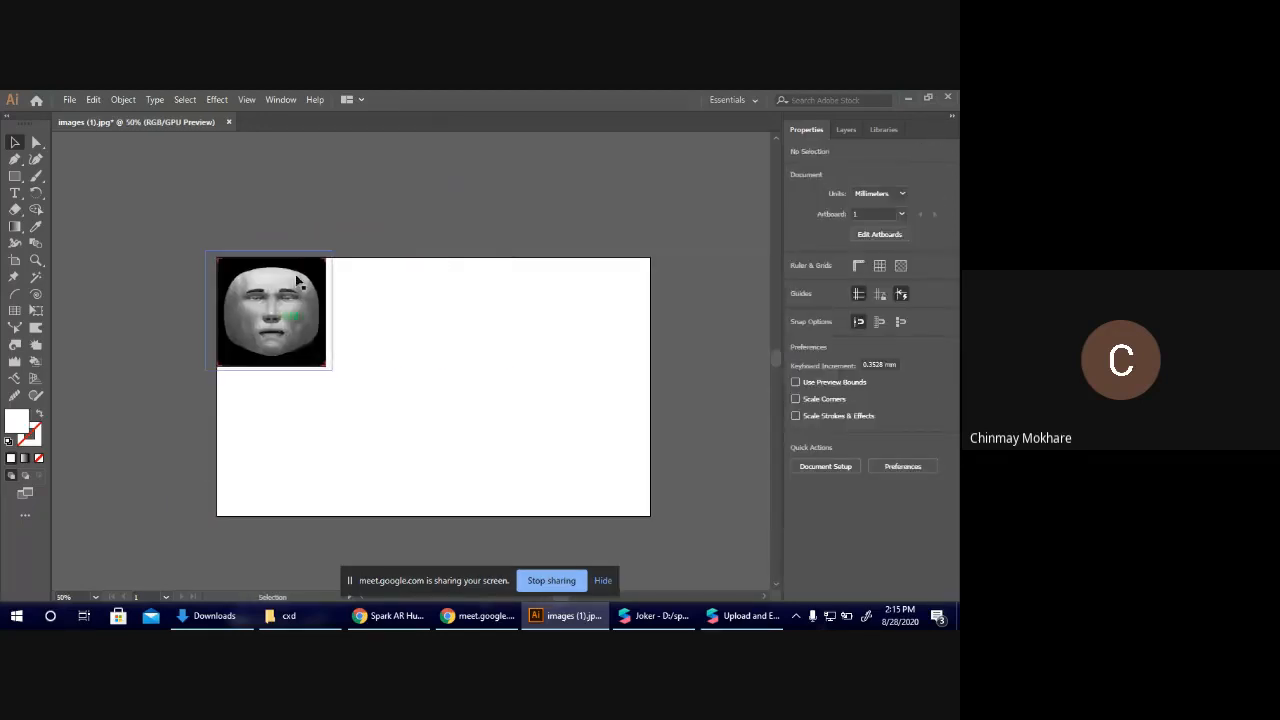
Shrink the artboard from its lower-right corner to fit the clipped face image.
left_click(13, 262)
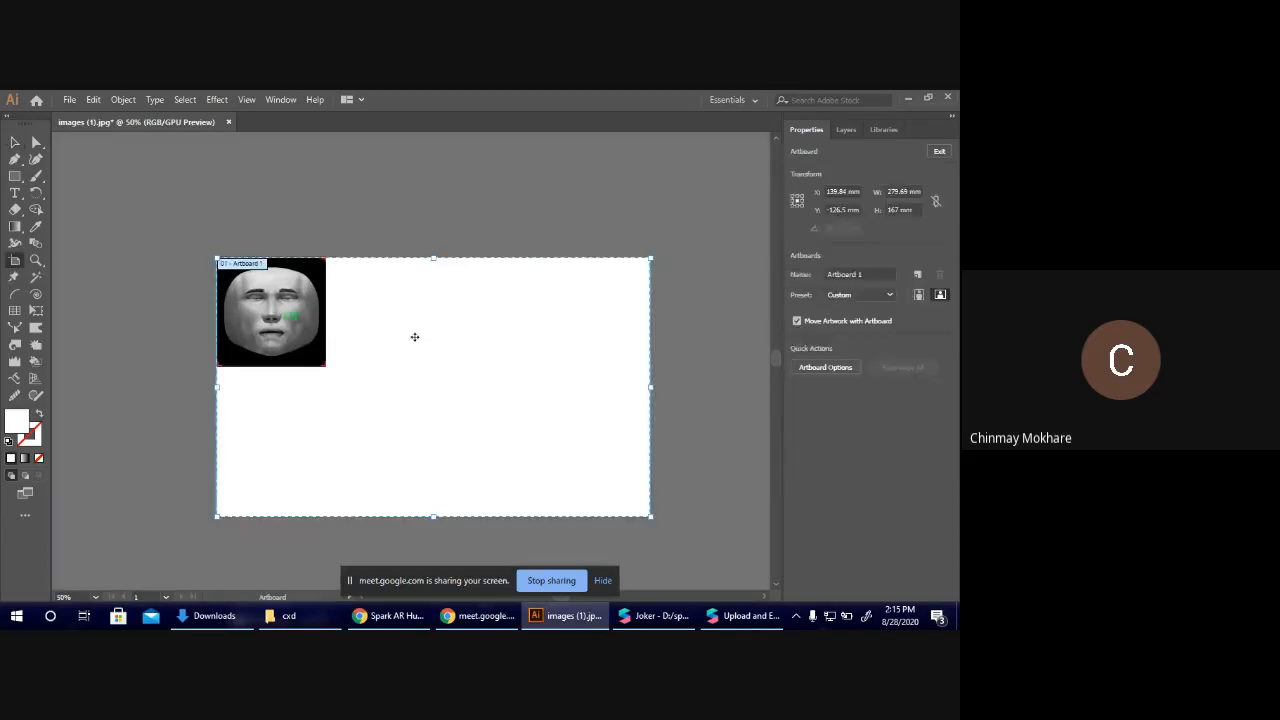
left_click_drag(651, 516, 326, 366)
key("ctrl+z")
left_click(15, 142)
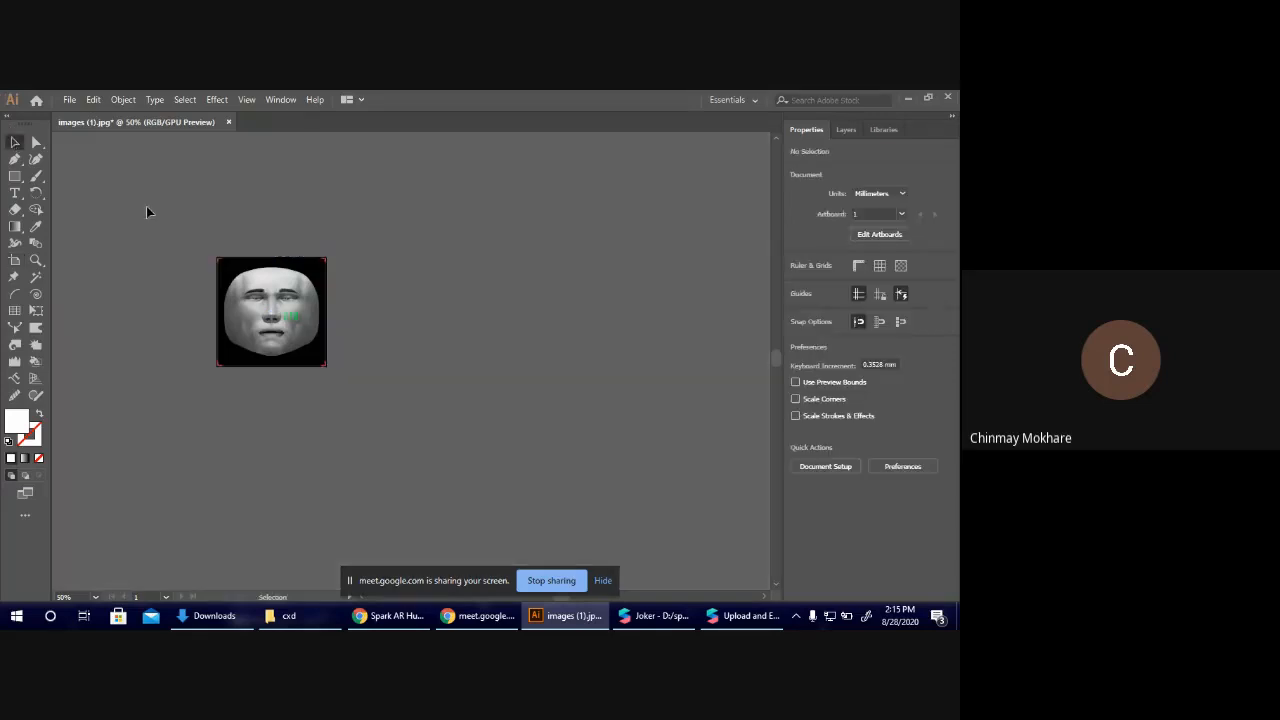
key("ctrl+plus")
scroll(306, 320, "up", 2, "ctrl")
key("ctrl+plus")
key("ctrl+plus")
scroll(306, 320, "up", 3)
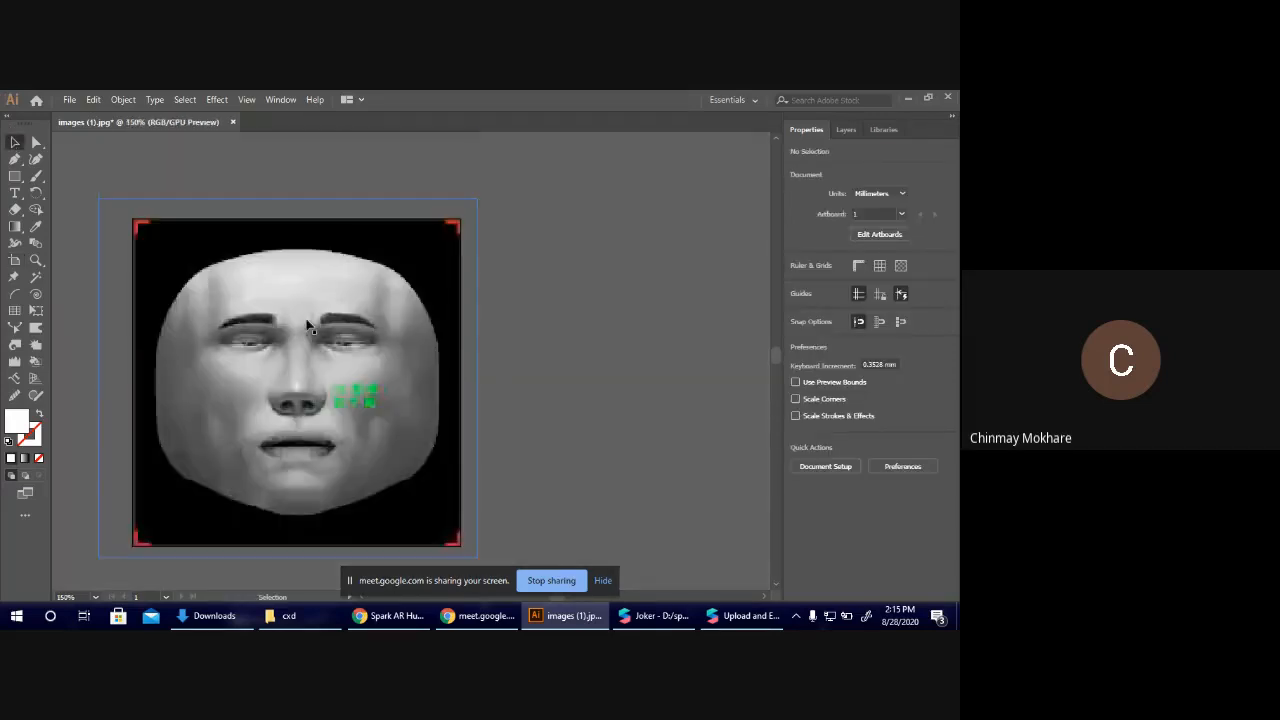
scroll(308, 325, "down", 1)
scroll(309, 323, "left", 2)
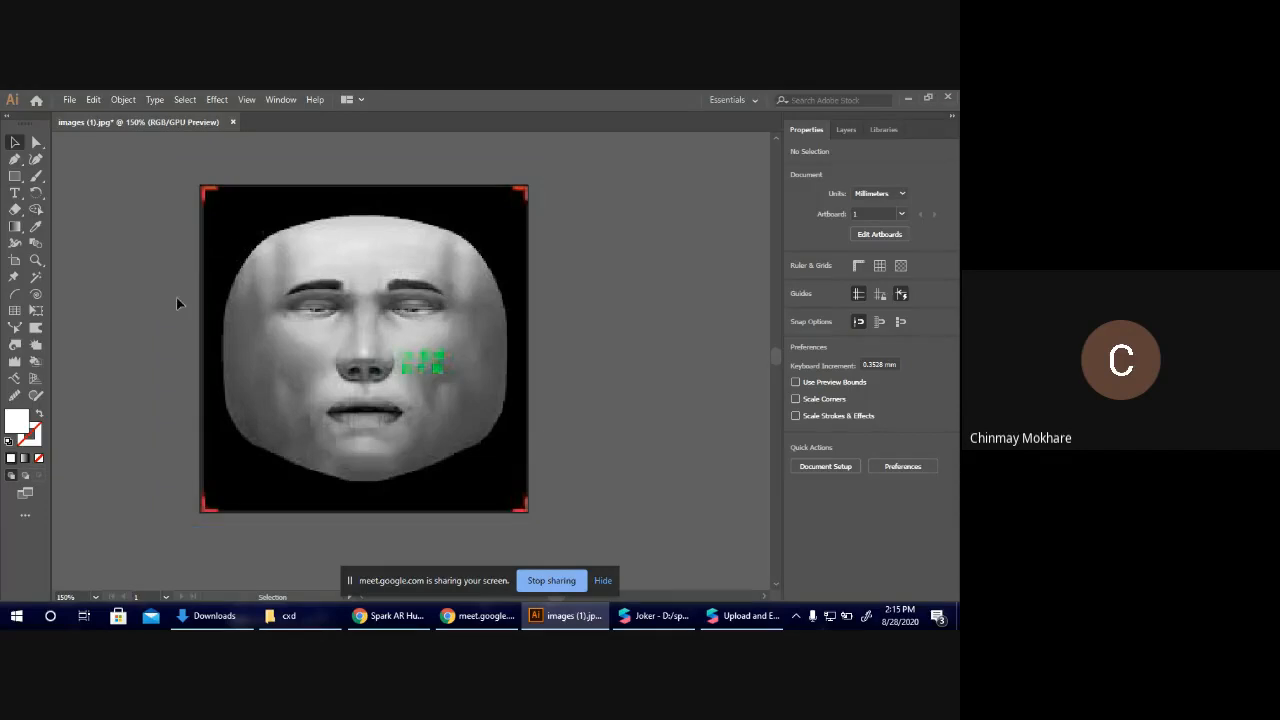
left_click(333, 310)
key("a")
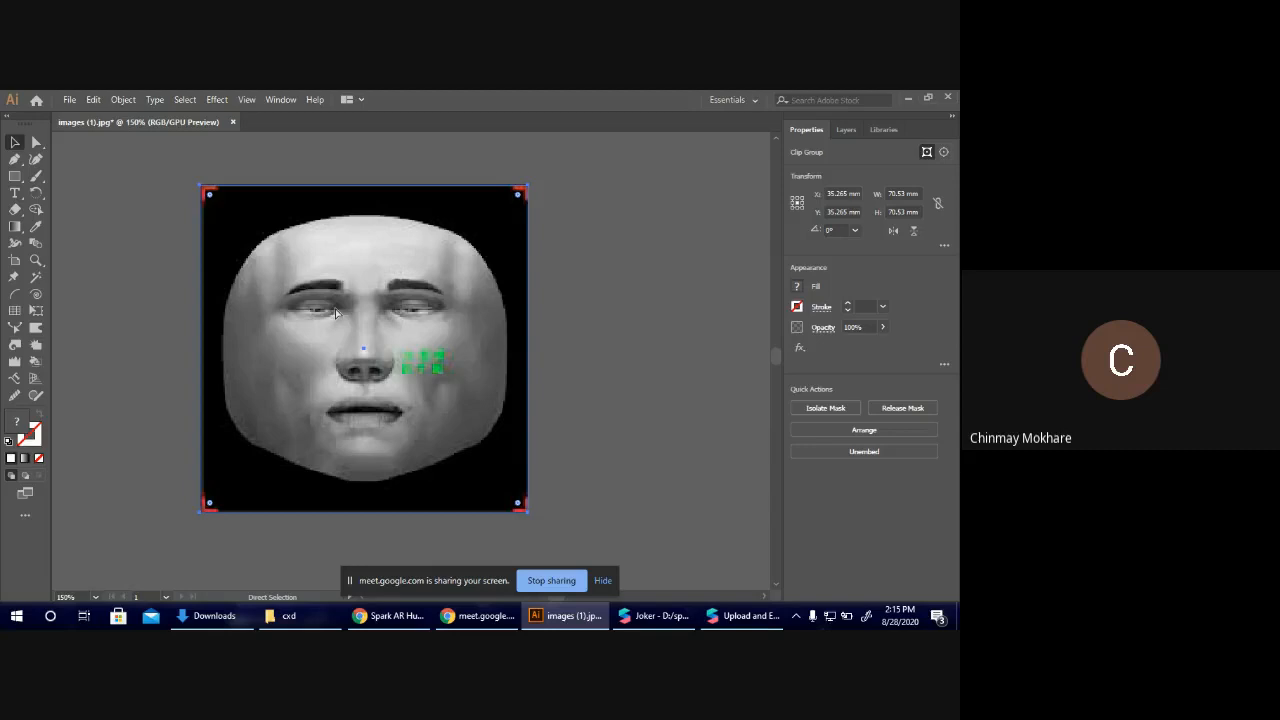
key("ctrl+shift+a")
key("v")
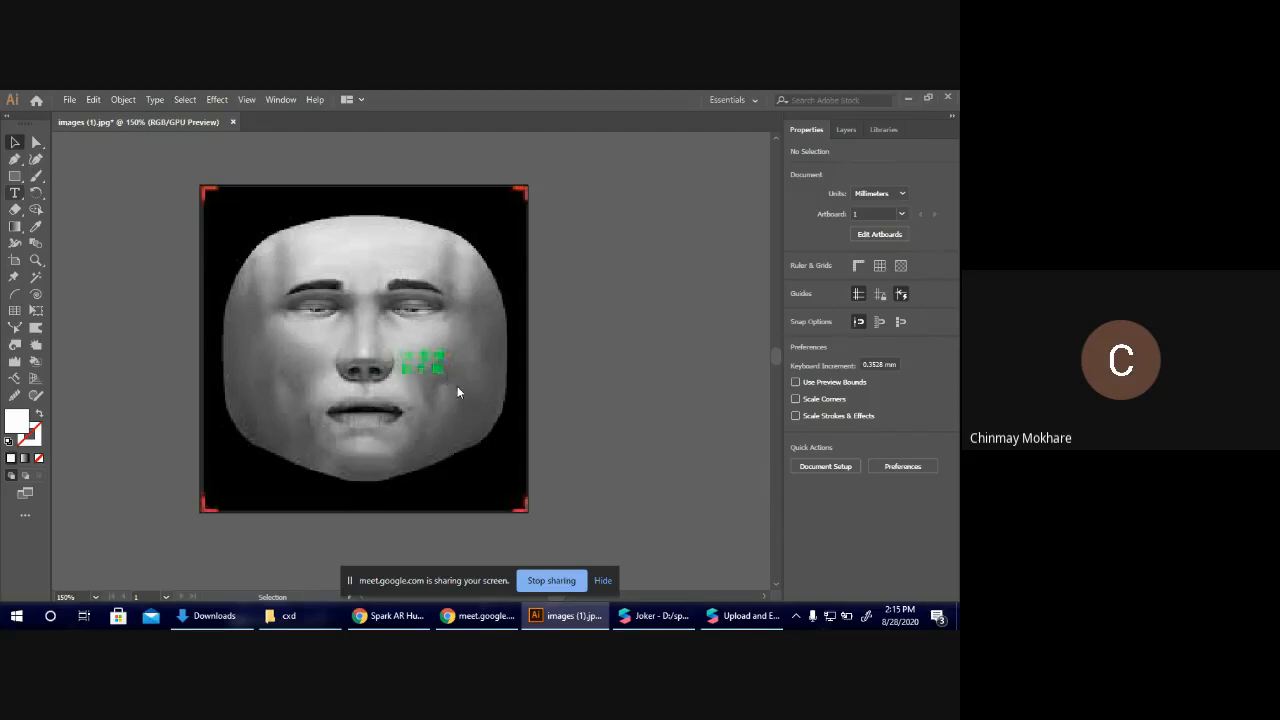
Add the text "CXD" in a text frame about 38 mm wide and 10 mm high across the face's forehead.
key("t")
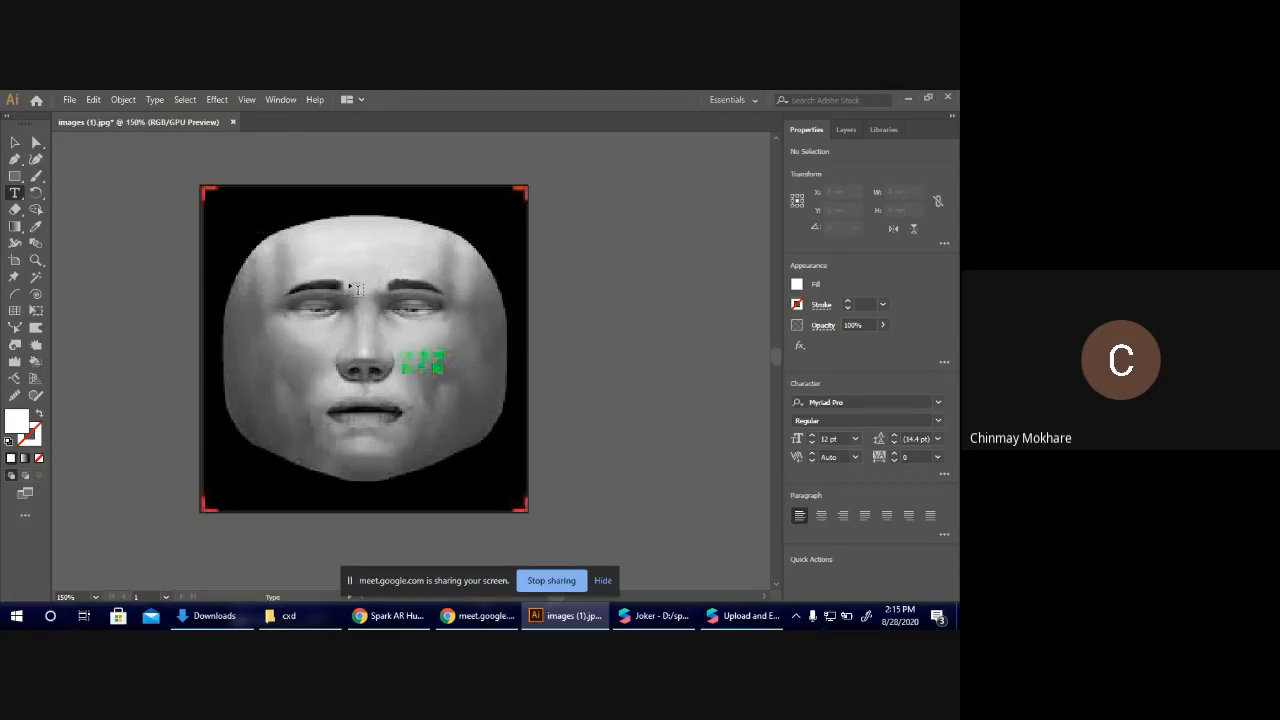
left_click_drag(284, 231, 459, 276)
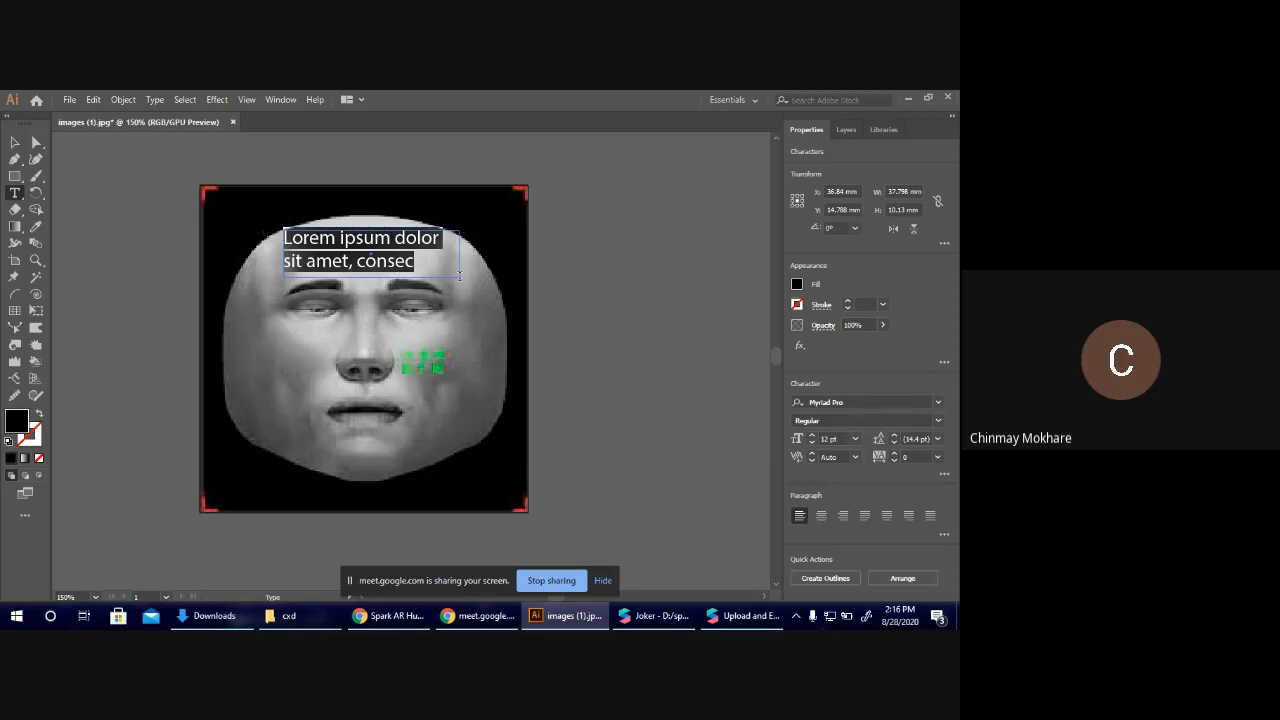
type("CXDD")
key("BackSpace")
Centre-align the forehead text "CXD" in its frame and set its font to ANVIL.
key("ctrl+a")
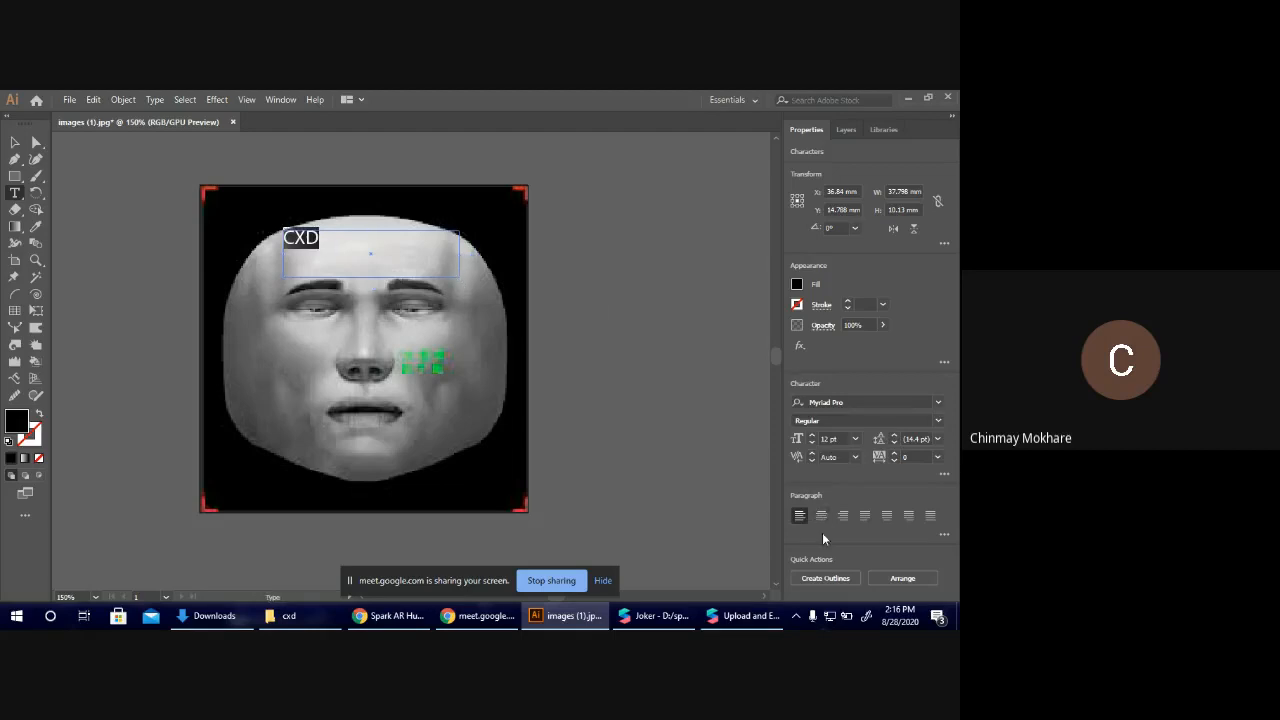
left_click(821, 515)
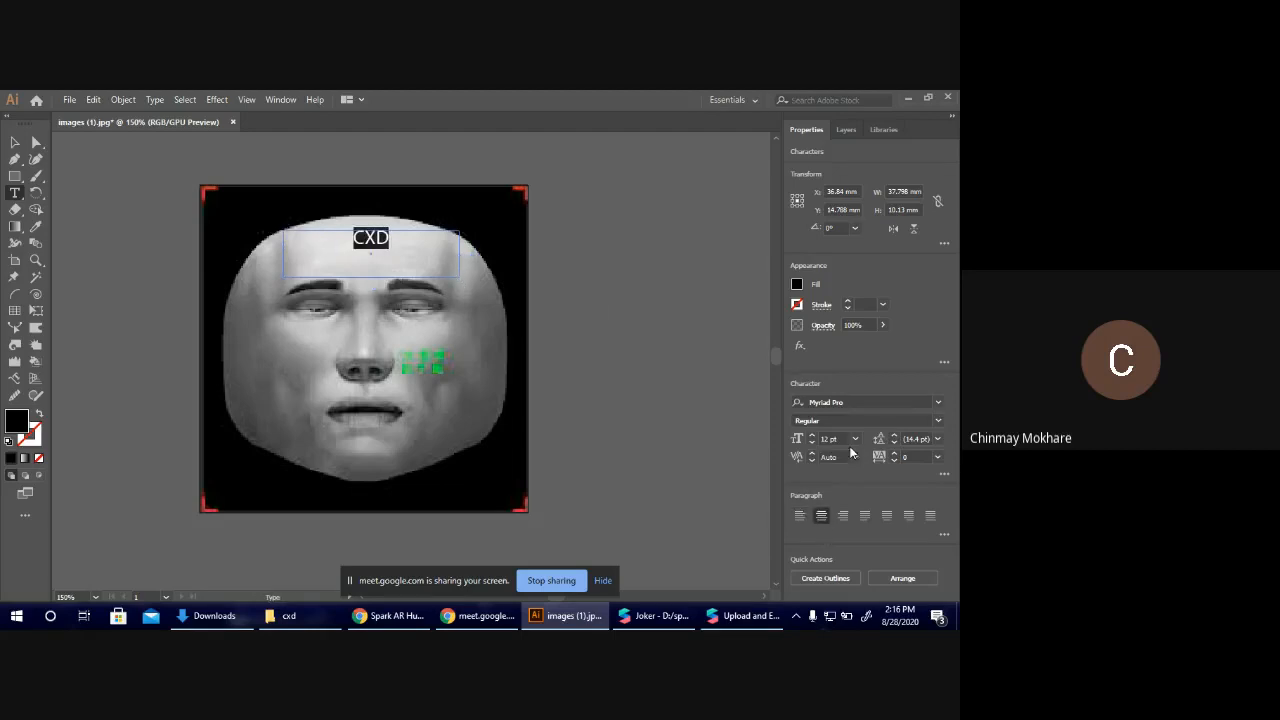
left_click(939, 404)
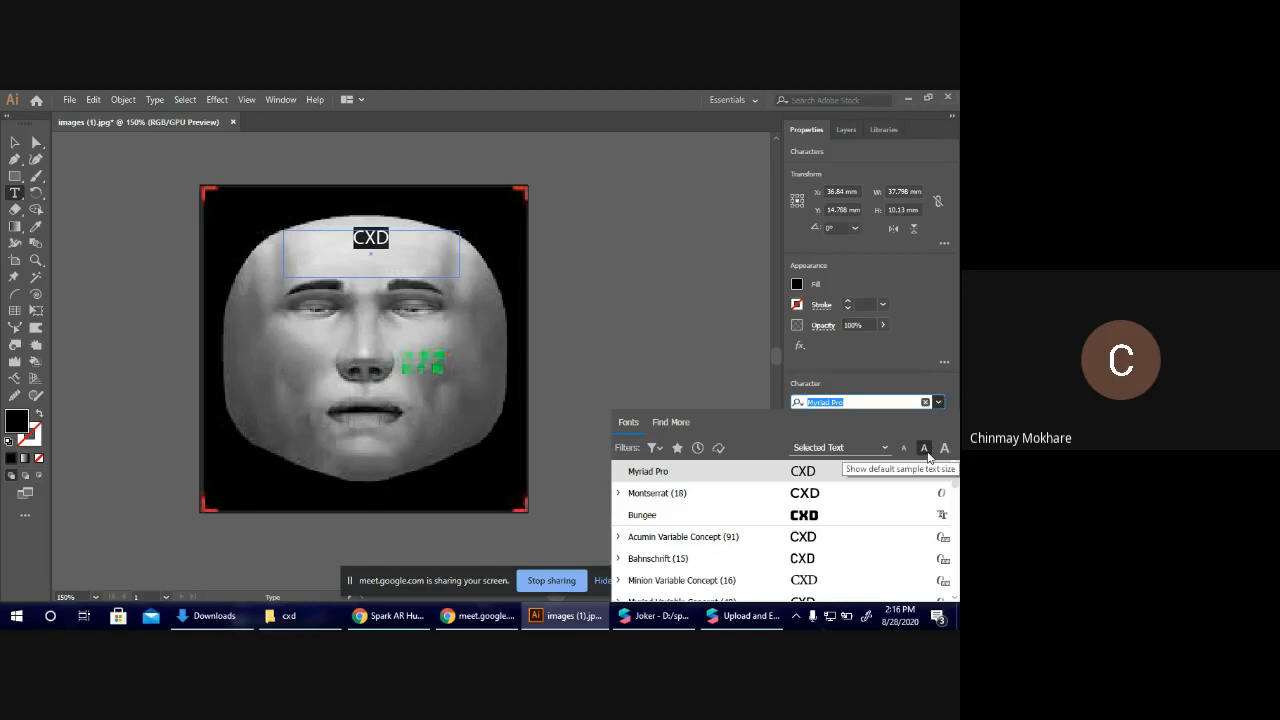
type("an")
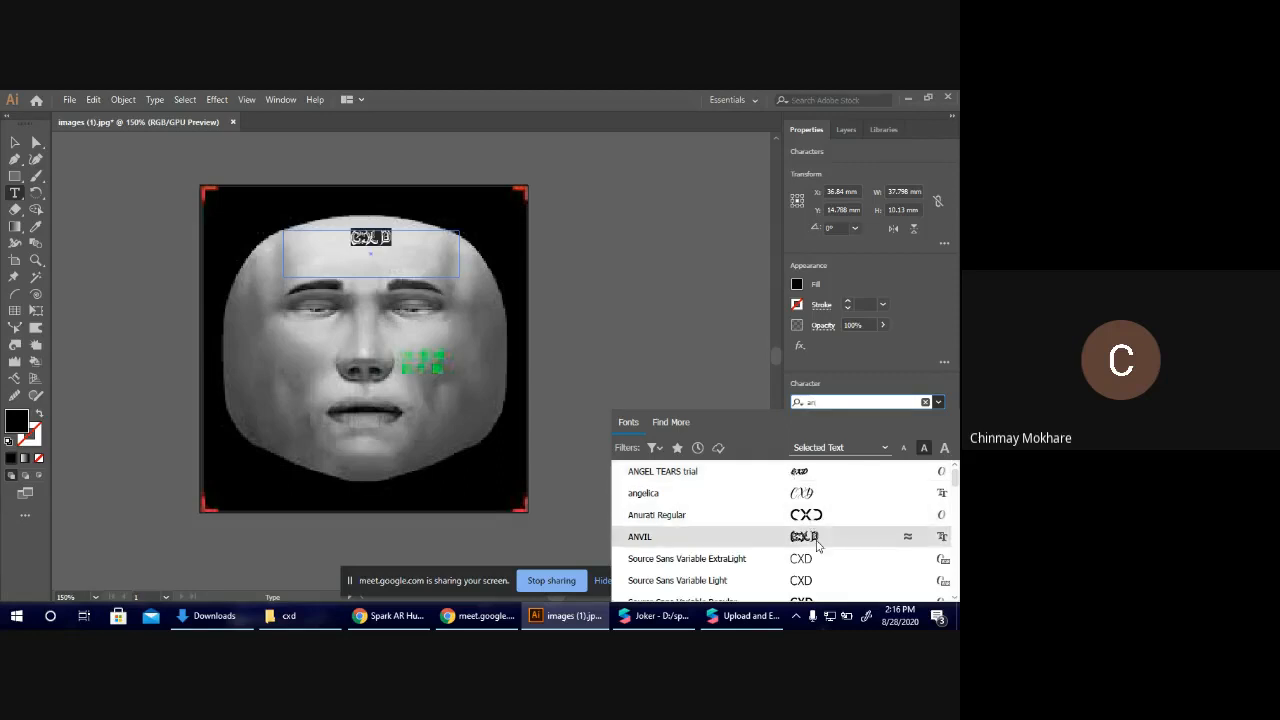
left_click(815, 538)
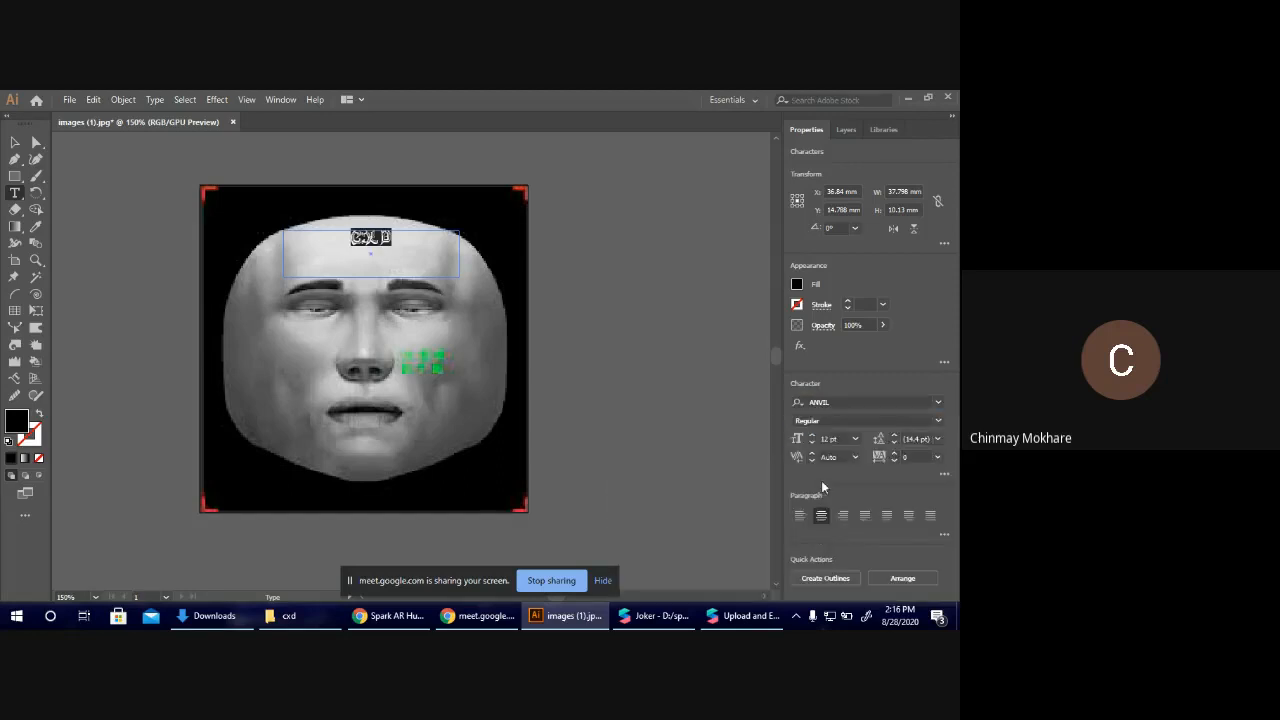
Set the font size of the "CXD" forehead text to 32 pt so it fits its frame.
left_click(812, 439)
left_click(812, 439)
left_click(812, 439)
left_click(812, 439)
left_click(812, 439)
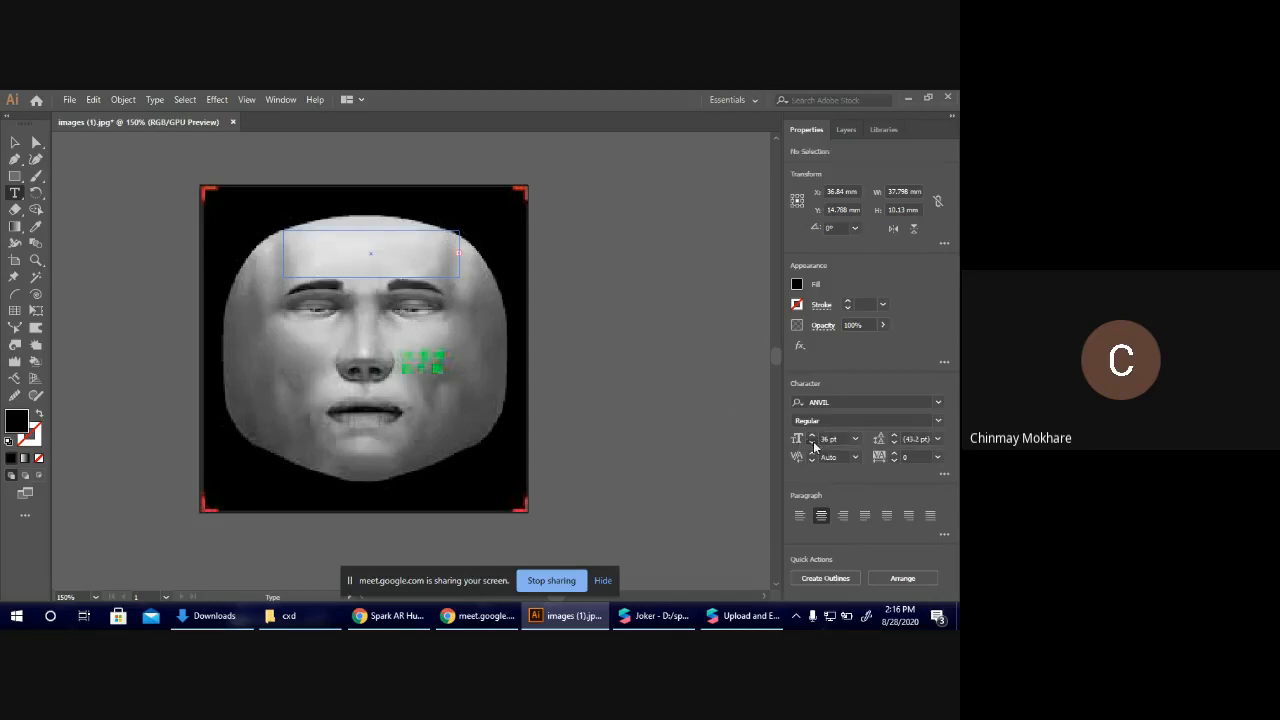
left_click(813, 443)
left_click(813, 443)
left_click(813, 443)
left_click(813, 443)
left_click(729, 407)
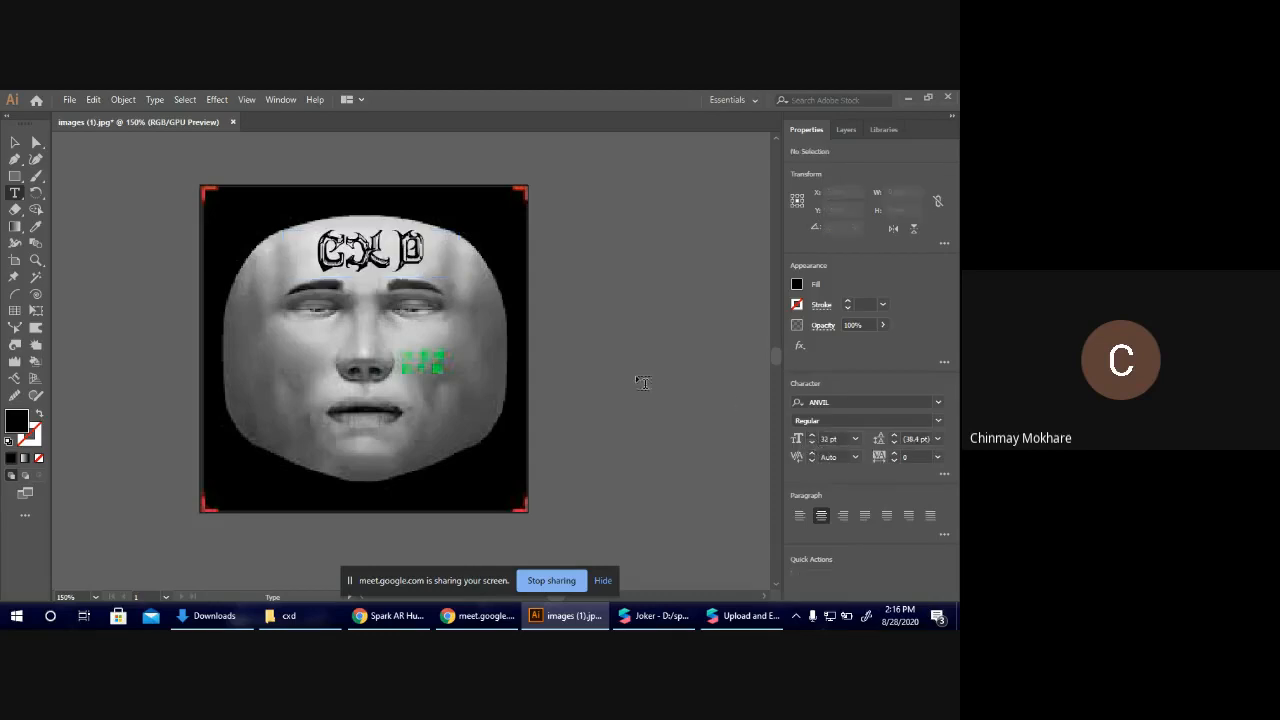
Change the fill colour of the "CXD" forehead text to dark green 003F15.
left_click(429, 238)
key("ctrl+a")
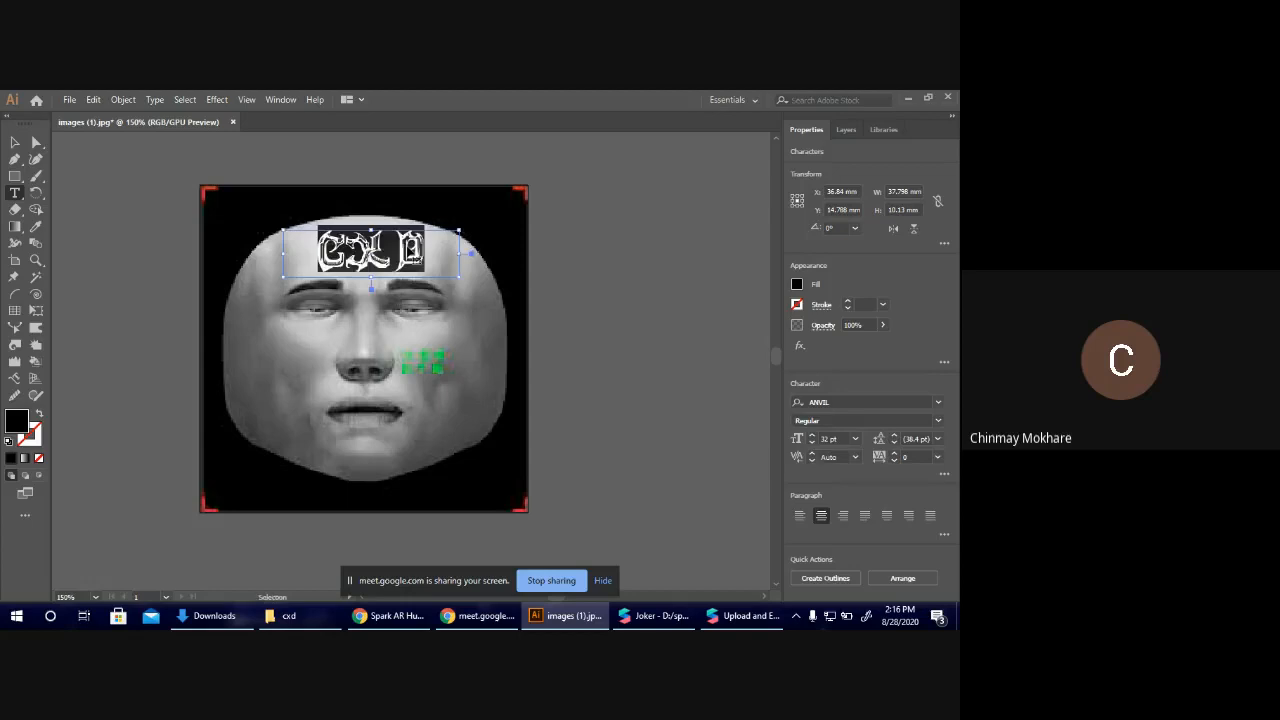
left_click(796, 284)
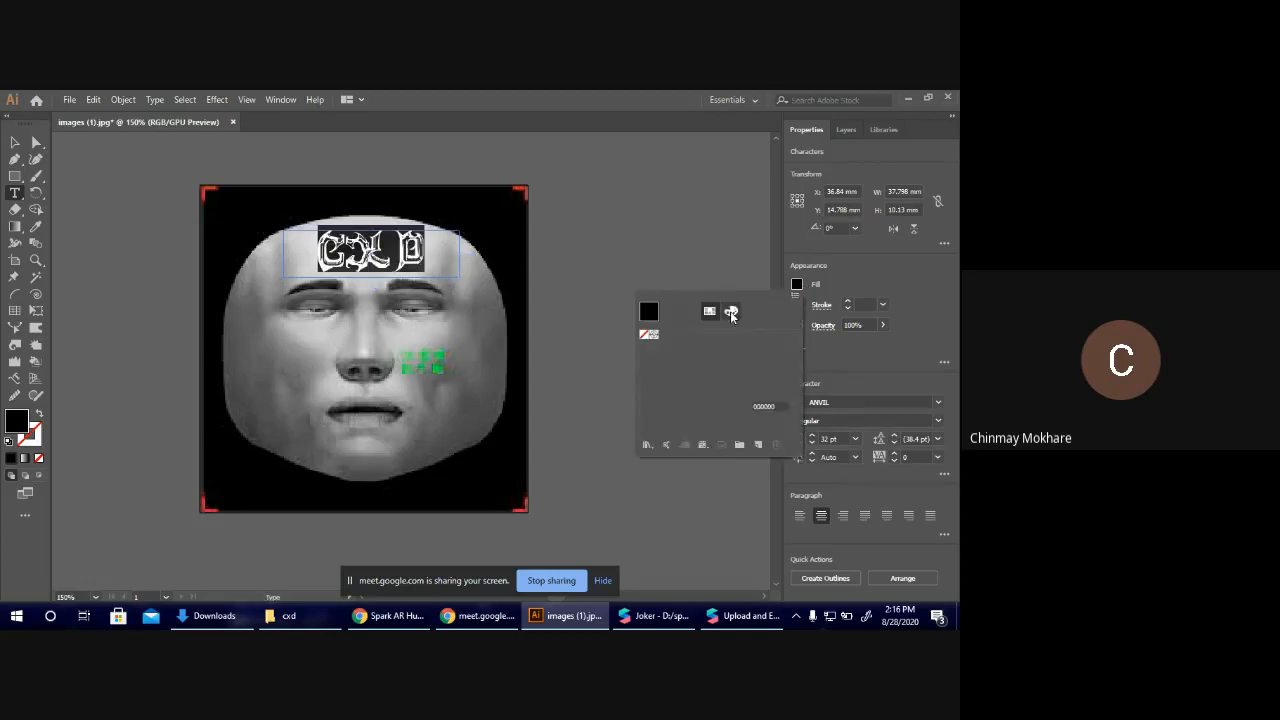
left_click(731, 312)
left_click(705, 437)
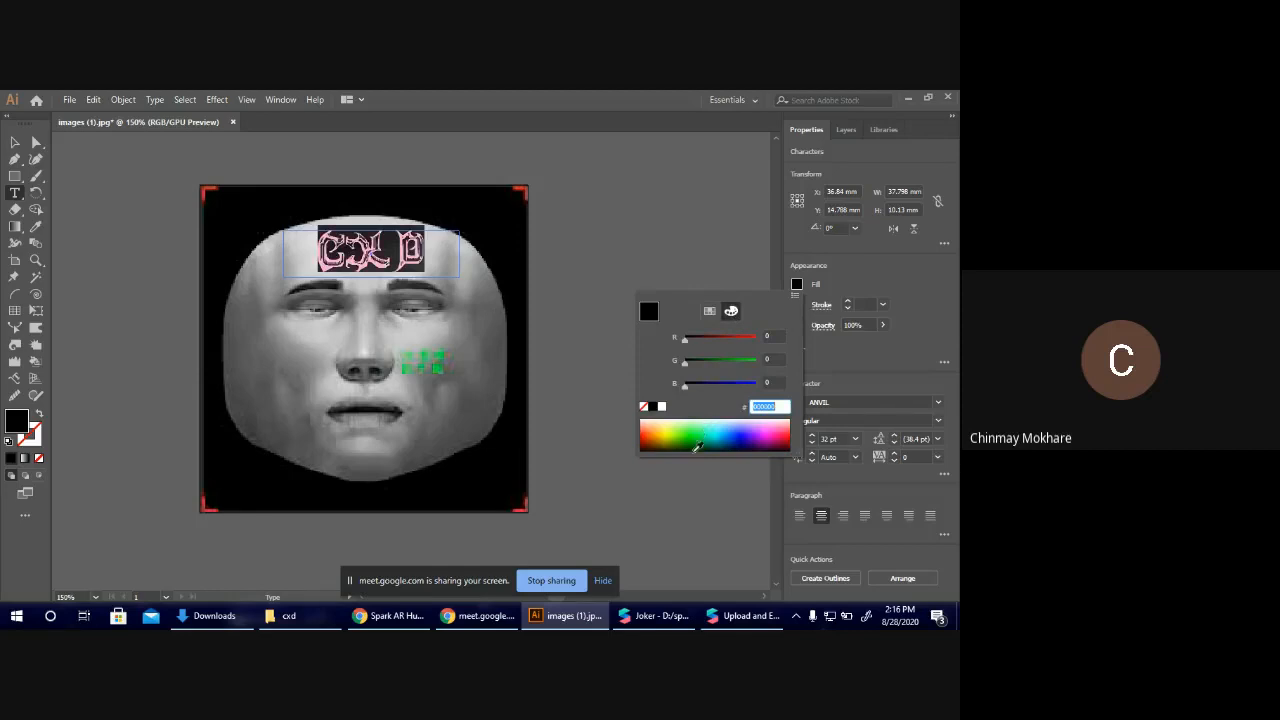
left_click(702, 443)
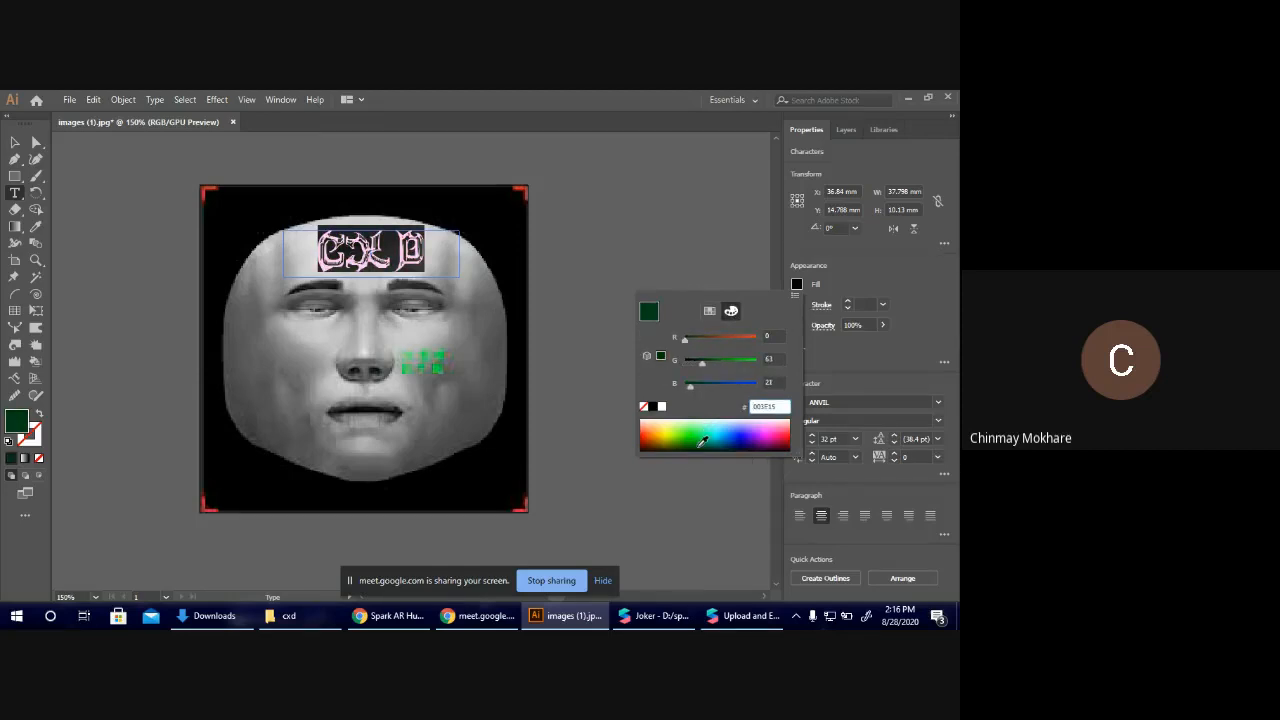
key("Escape")
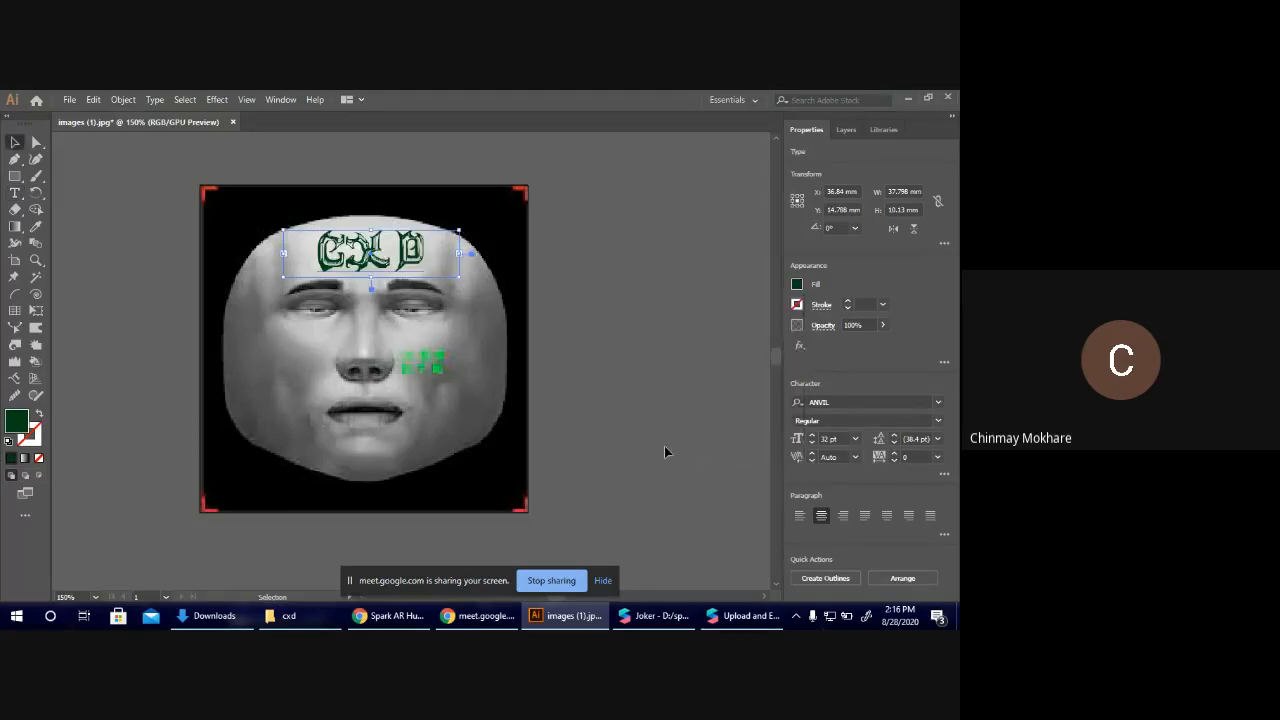
left_click(664, 447)
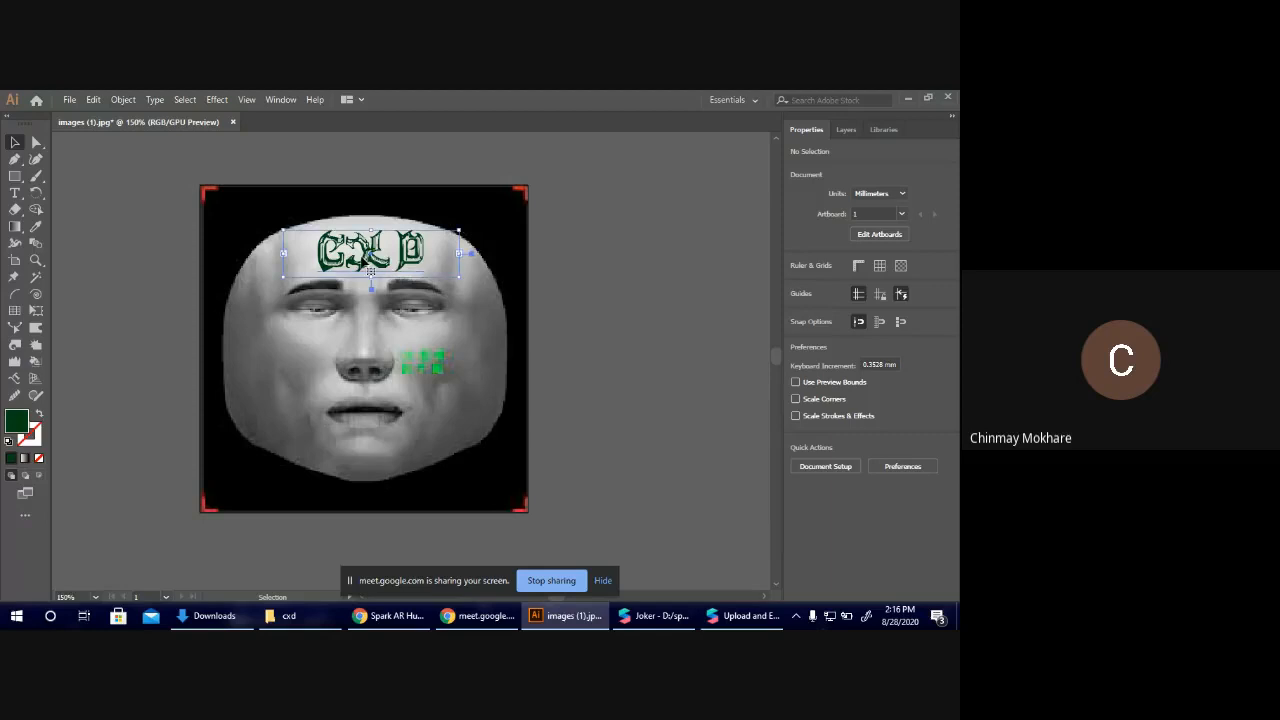
Try adding spaces between the letters of the "CXD" text, and remove them again.
double_click(348, 252)
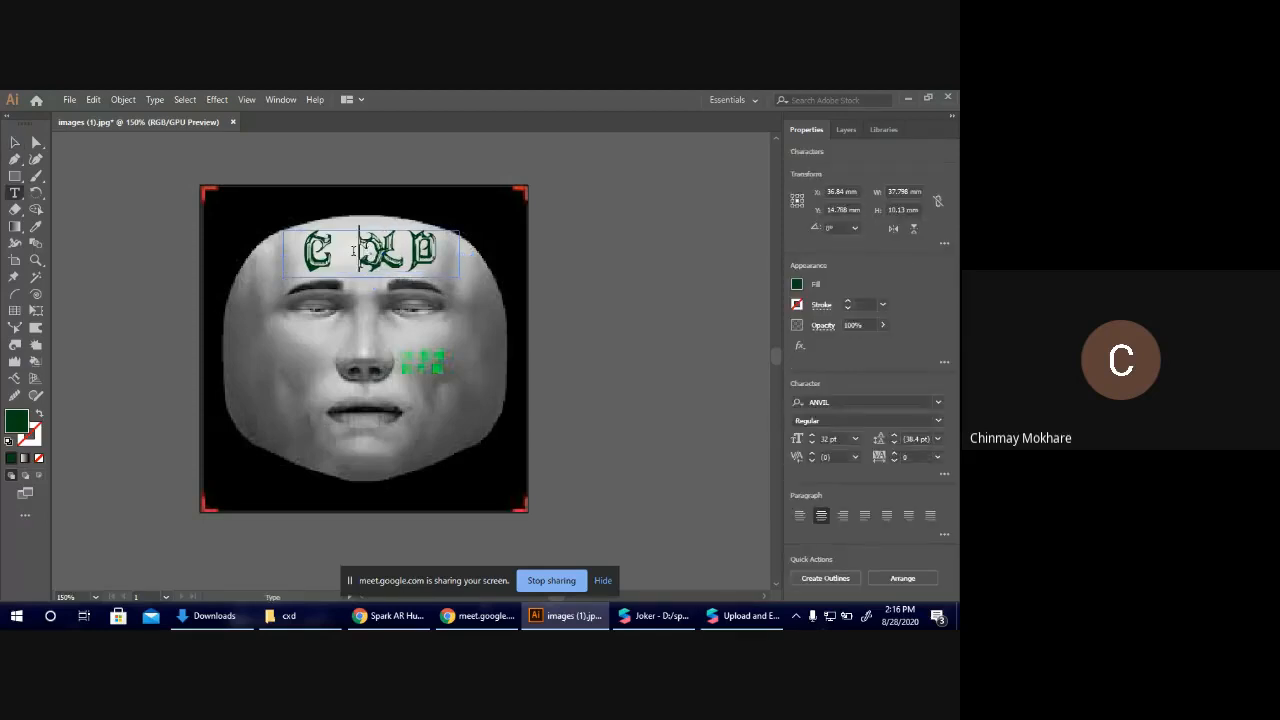
left_click(397, 257)
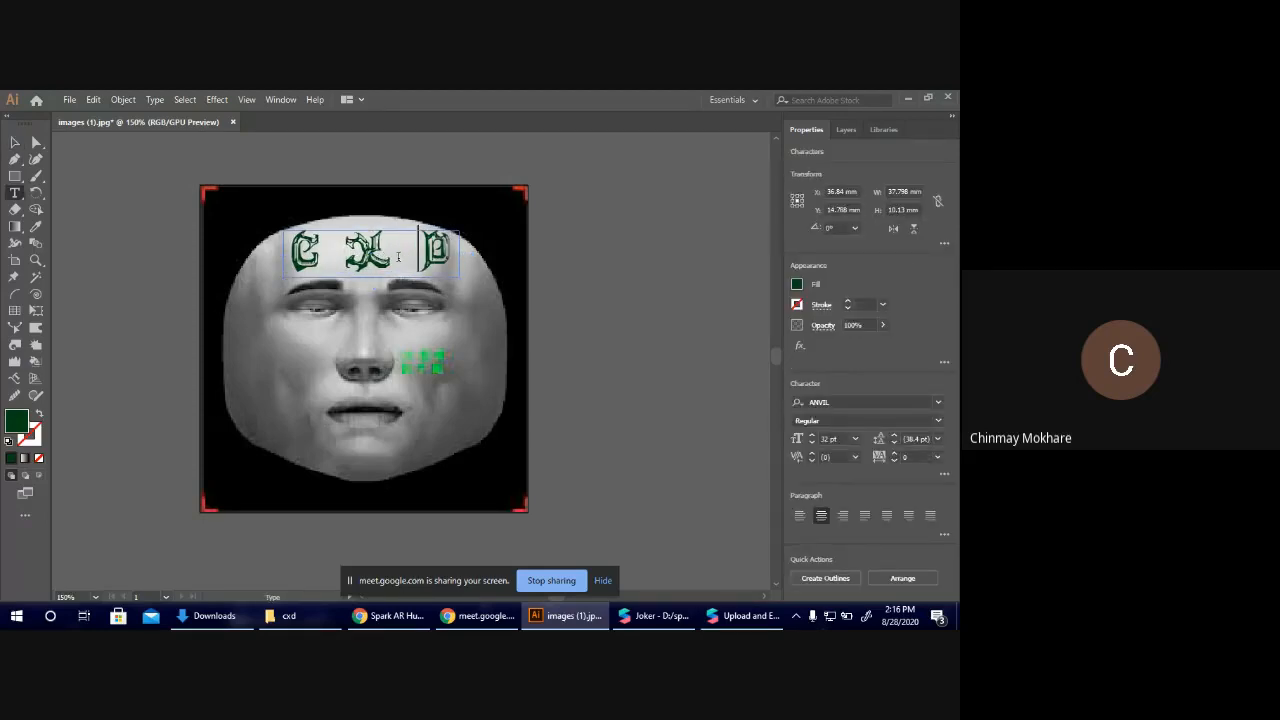
key("BackSpace")
key("Left")
key("BackSpace")
key("Escape")
left_click(688, 307)
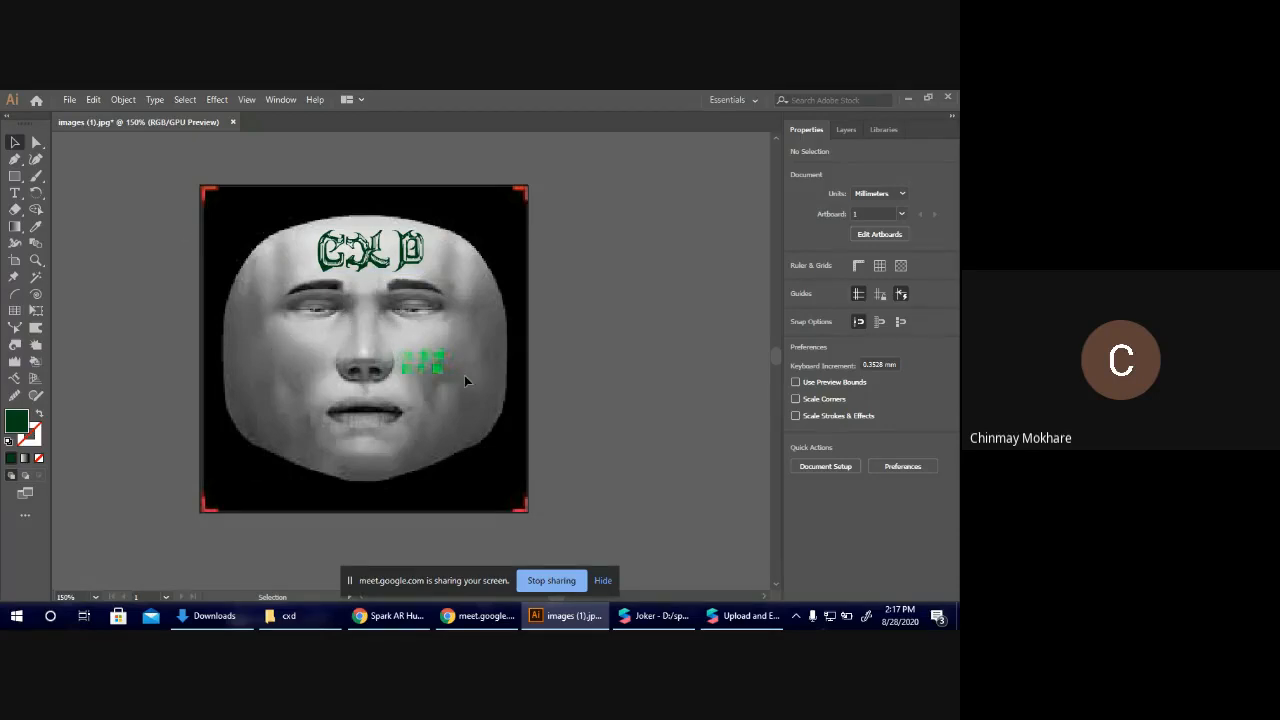
Draw three overlapping dark green circles, each about 21 to 25 mm across, on the empty canvas beside the face artboard.
key("l")
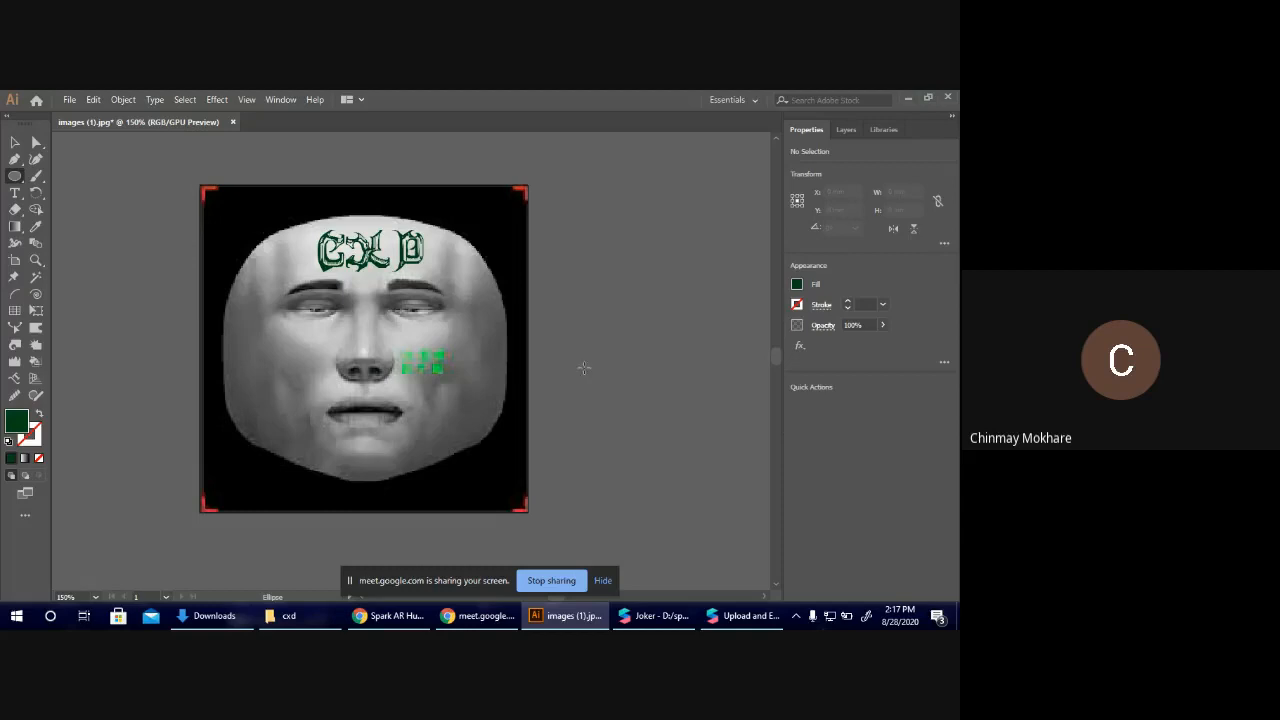
left_click_drag(582, 368, 686, 472, "shift")
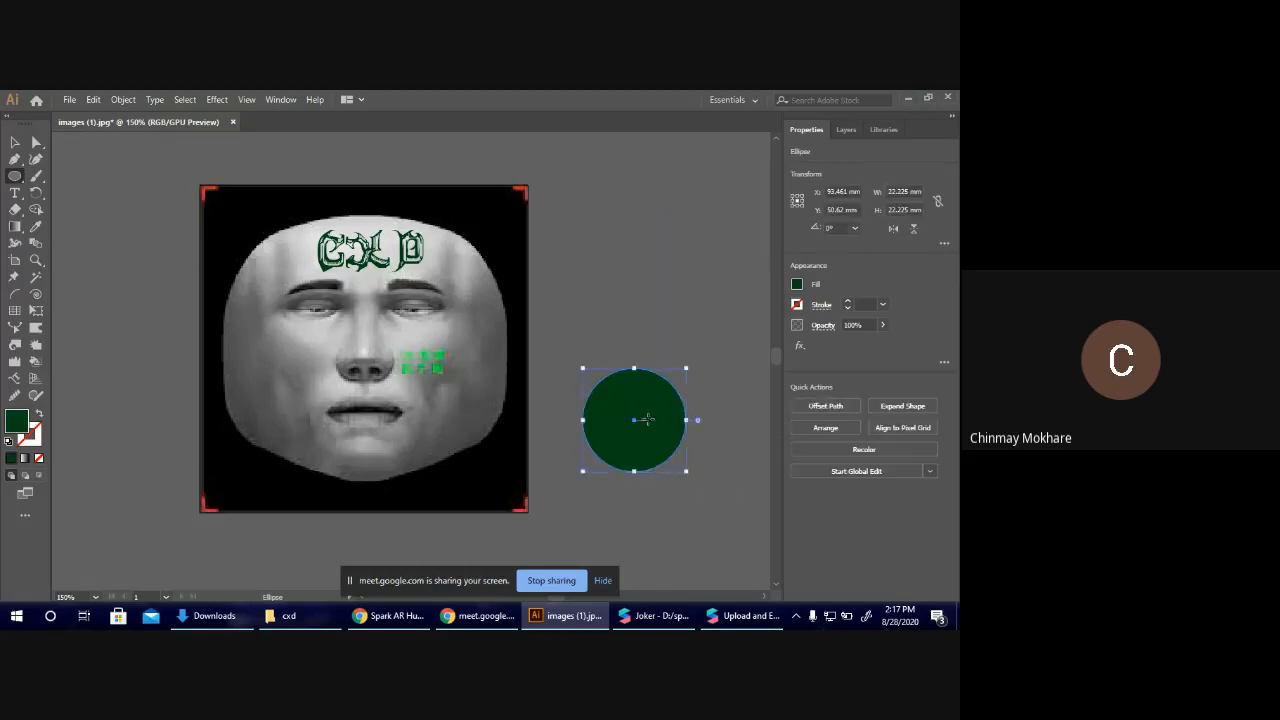
left_click_drag(590, 320, 703, 420, "shift")
left_click_drag(712, 478, 652, 380, "shift")
Cut out the areas where only two of the three circles overlap using Shape Builder, keeping the shared centre.
left_click(14, 143)
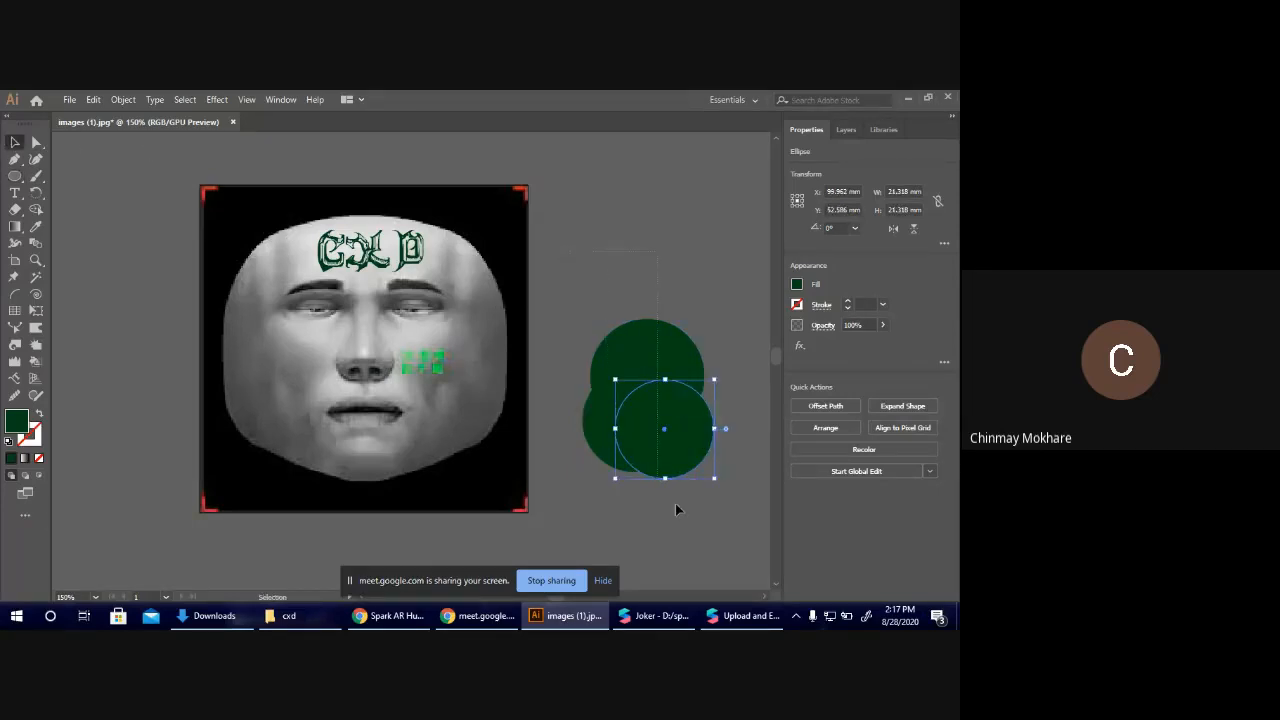
key("ctrl+a")
left_click(35, 210)
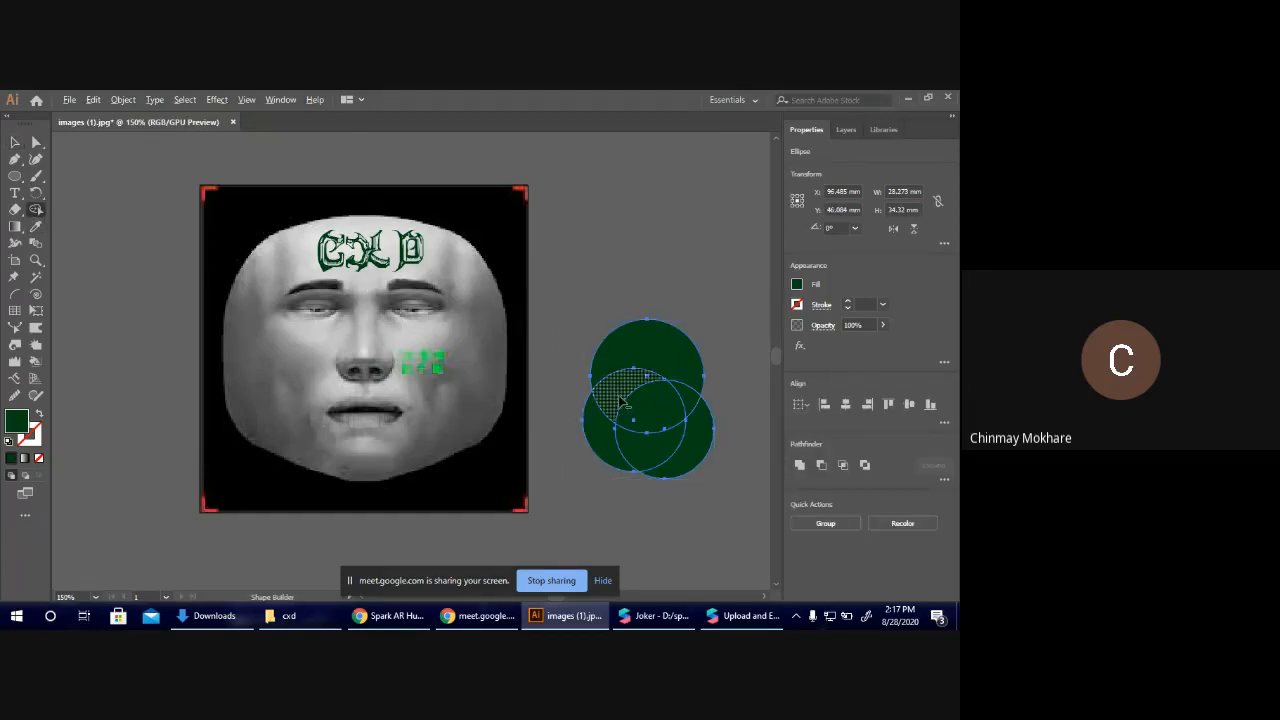
left_click(640, 452)
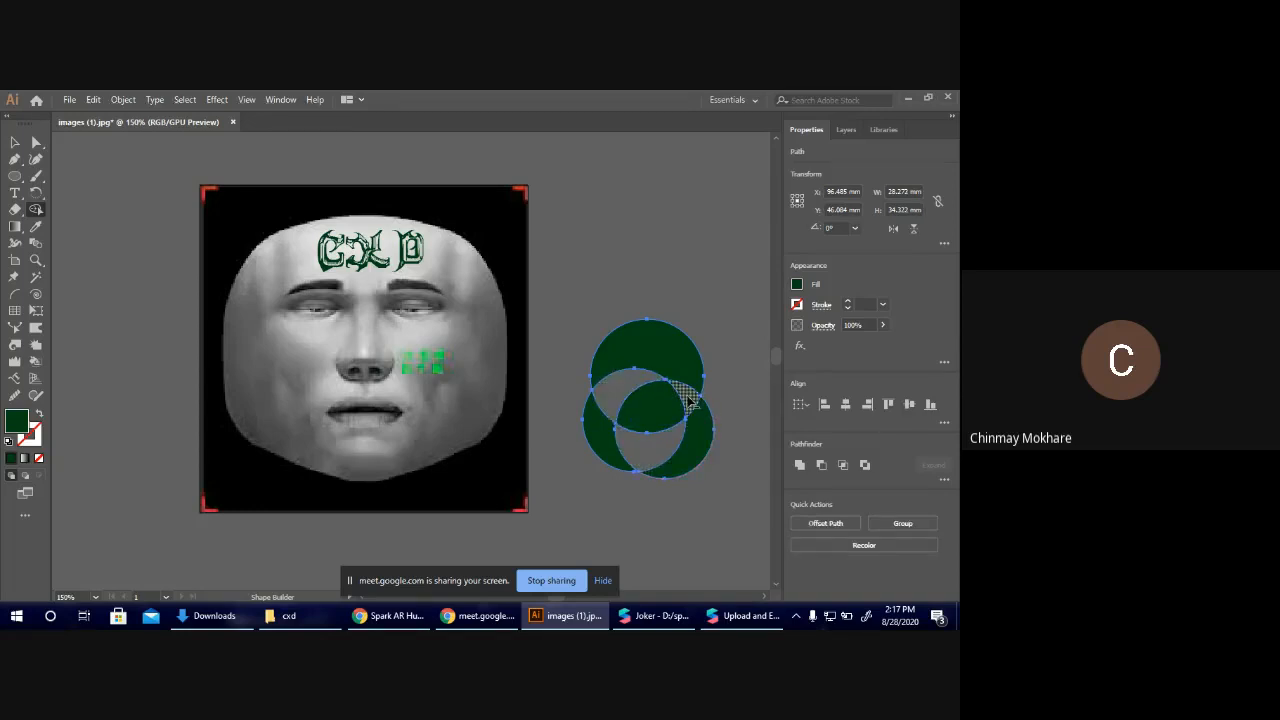
left_click(17, 145)
left_click(539, 227)
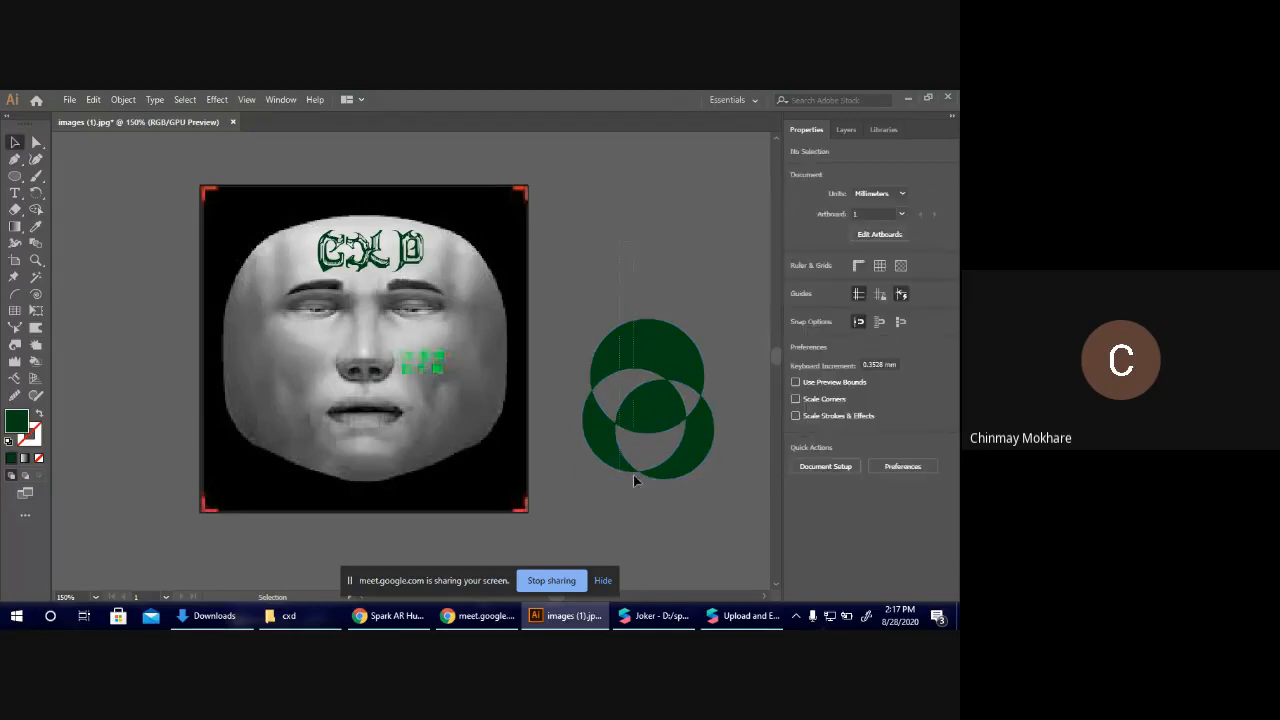
Move the circle emblem onto the outer edge of the cheek without green marks and scale it down to fit.
left_click(654, 399)
left_click_drag(654, 399, 282, 380)
left_click_drag(276, 459, 268, 388, "shift")
left_click(659, 500)
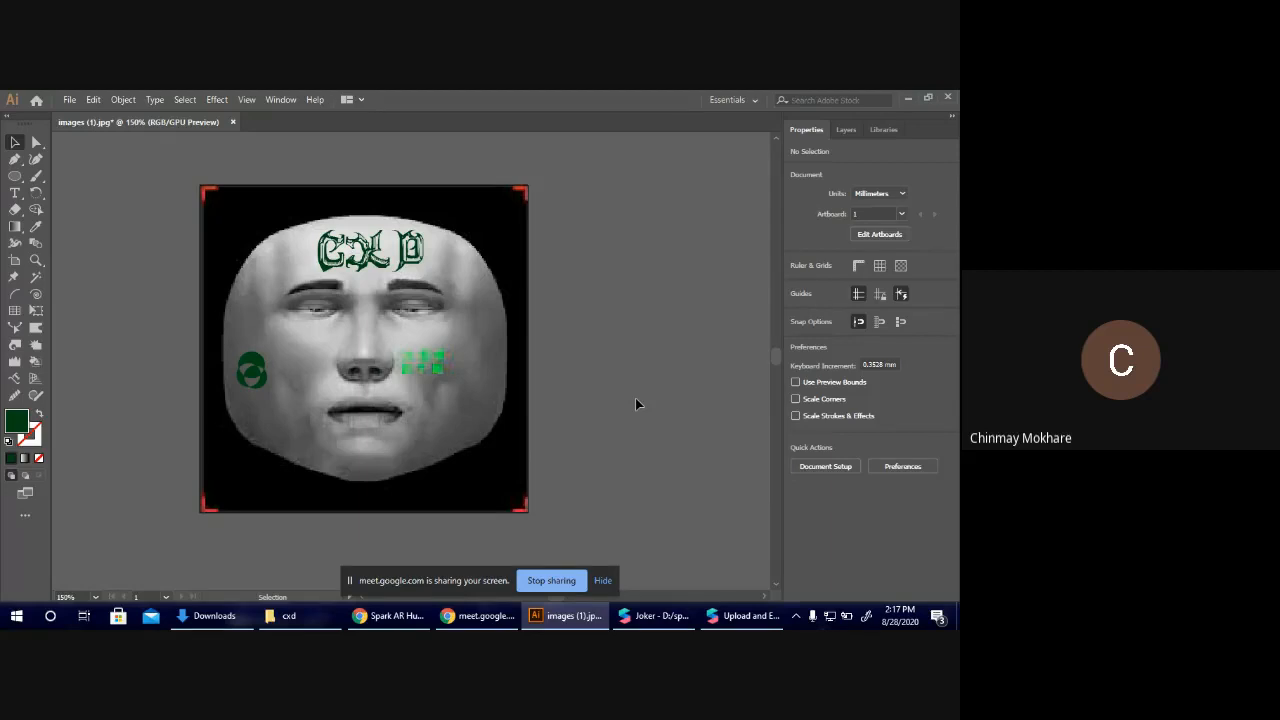
Draw an unfilled triangle about 28 mm wide and 15 mm high beside the artboard with a 4 pt dark green stroke.
key("p")
left_click_drag(623, 257, 590, 322)
left_click(551, 328)
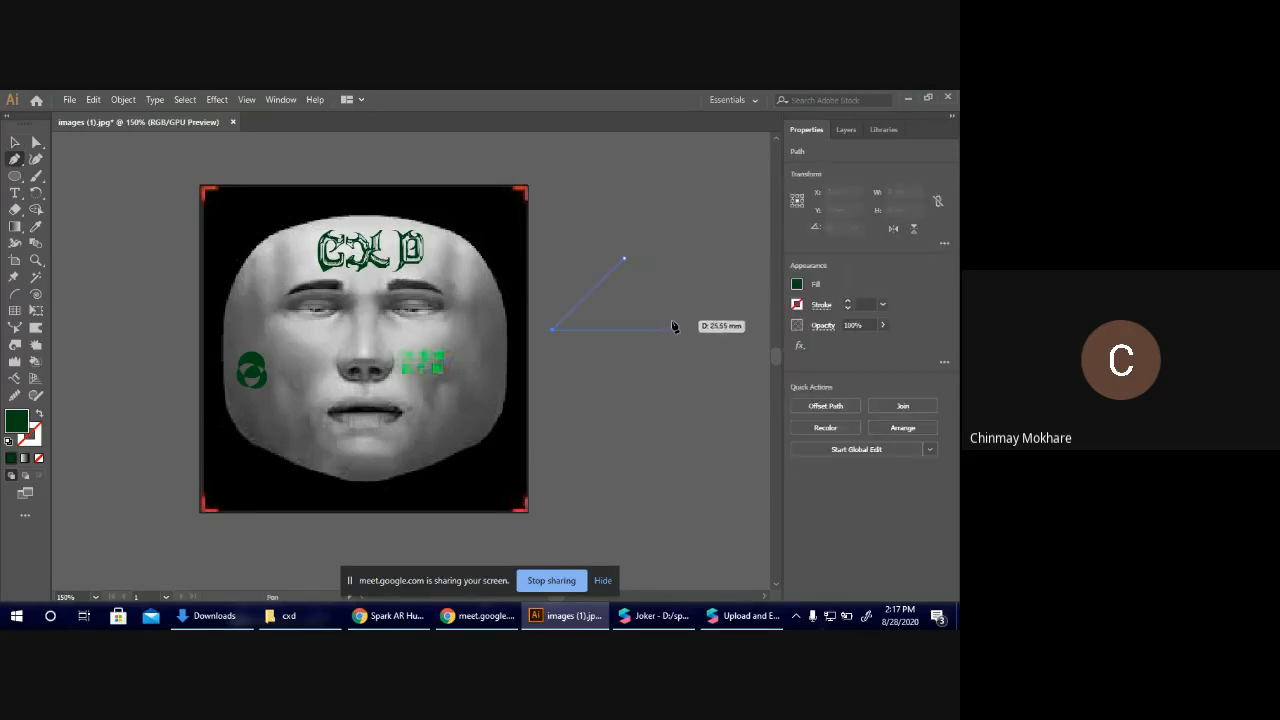
left_click(682, 328)
left_click(624, 259)
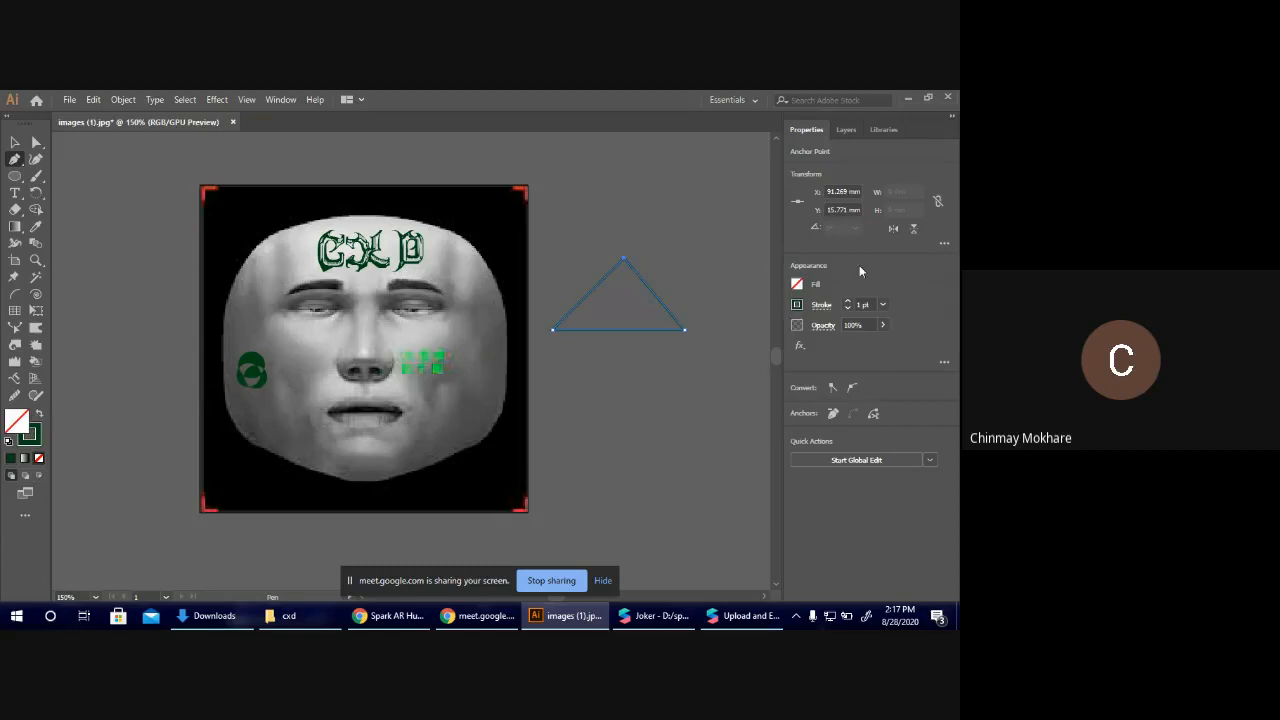
left_click(849, 302)
left_click(849, 302)
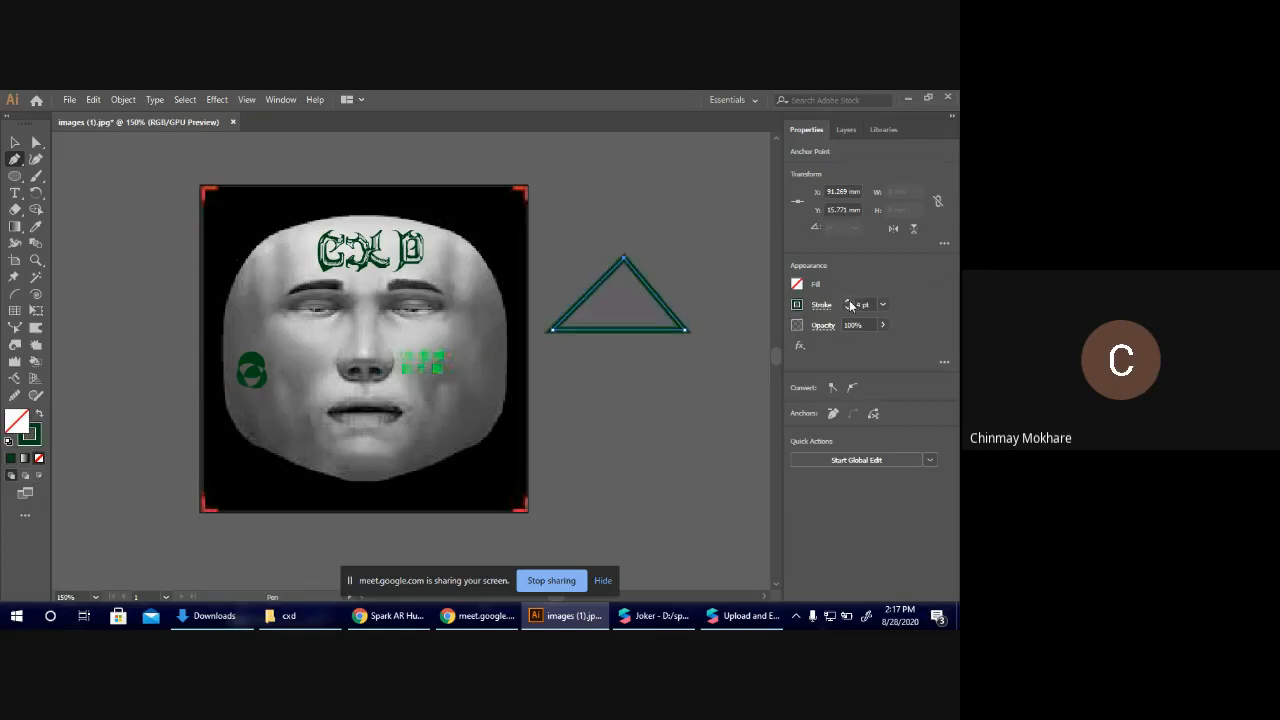
Draw an upright ellipse about 7 mm wide and 13 mm high inside the triangle, reaching from its base towards its apex.
left_click(15, 175)
left_click_drag(609, 278, 638, 328)
left_click_drag(622, 278, 623, 263)
Draw a short vertical line with the Pen tool and centre it inside the triangle's ellipse.
key("p")
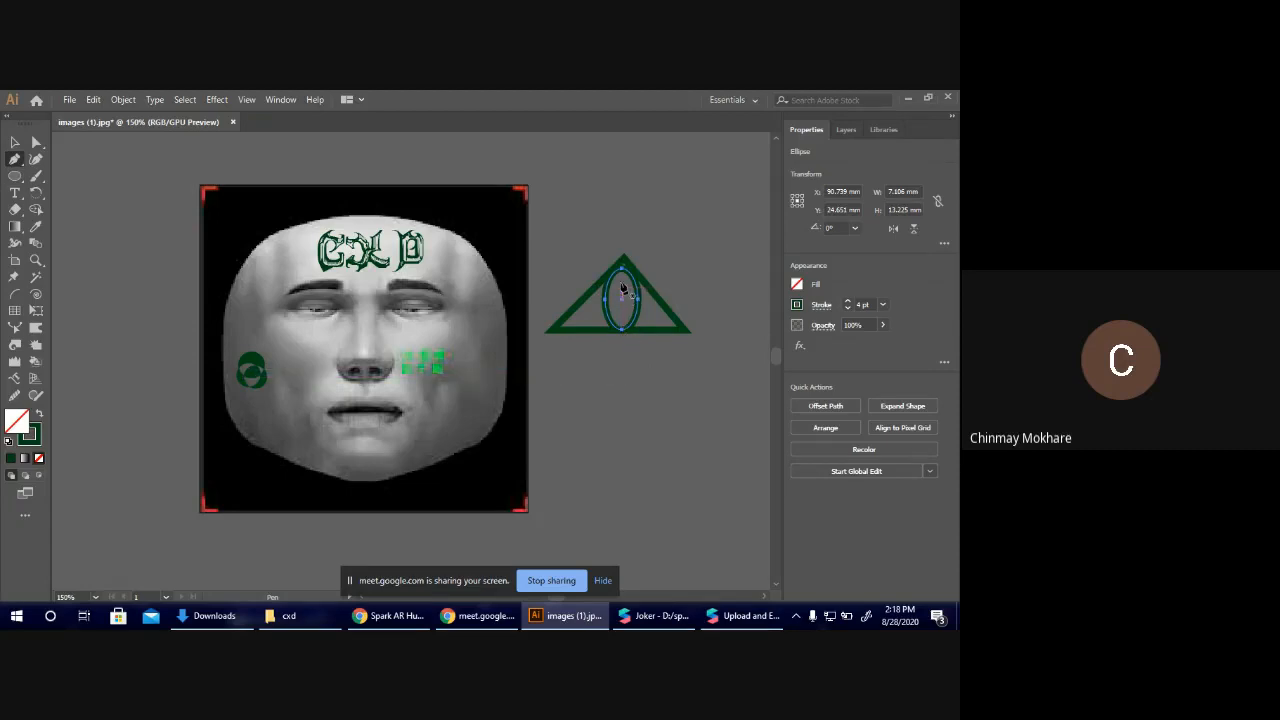
left_click(621, 380)
left_click(621, 422)
key("v")
left_click_drag(622, 400, 622, 295)
left_click(659, 420)
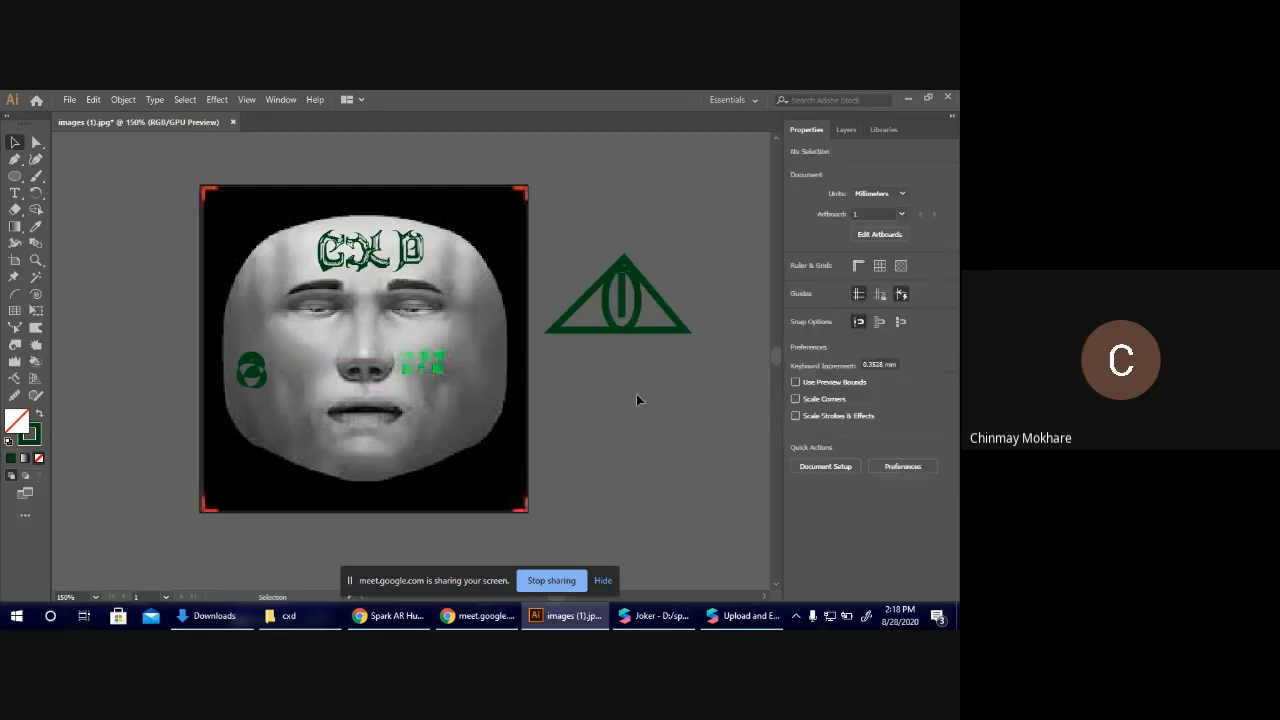
Move the whole triangle emblem onto the cheek with the green marks and scale it down to fit.
left_click_drag(591, 233, 603, 298)
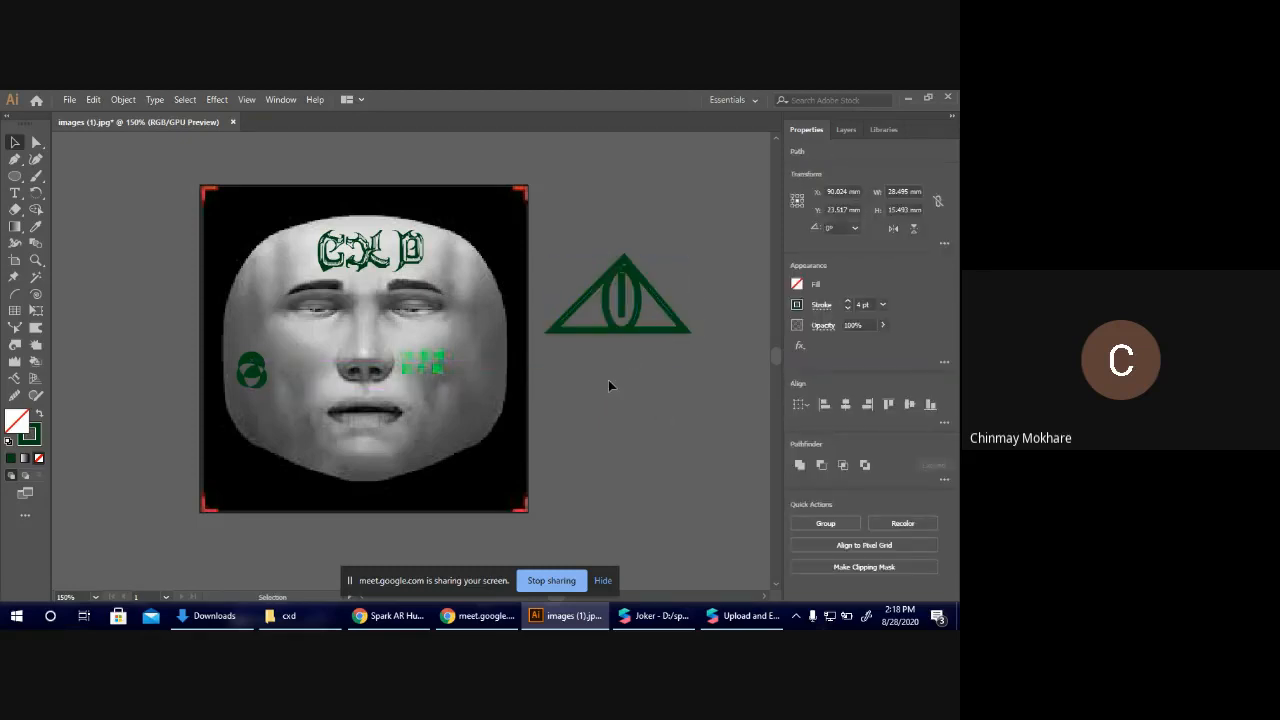
left_click(608, 386)
left_click(624, 257)
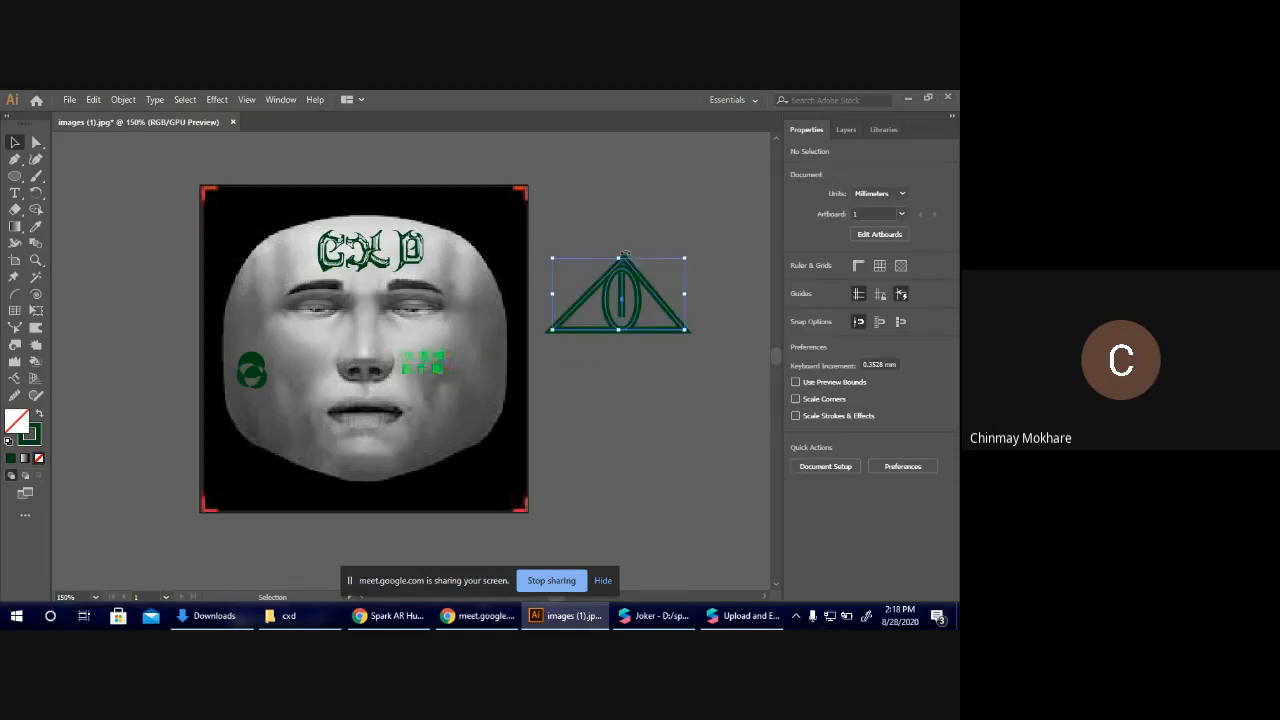
left_click_drag(624, 290, 458, 367)
left_click_drag(387, 408, 440, 370, "shift")
left_click(602, 370)
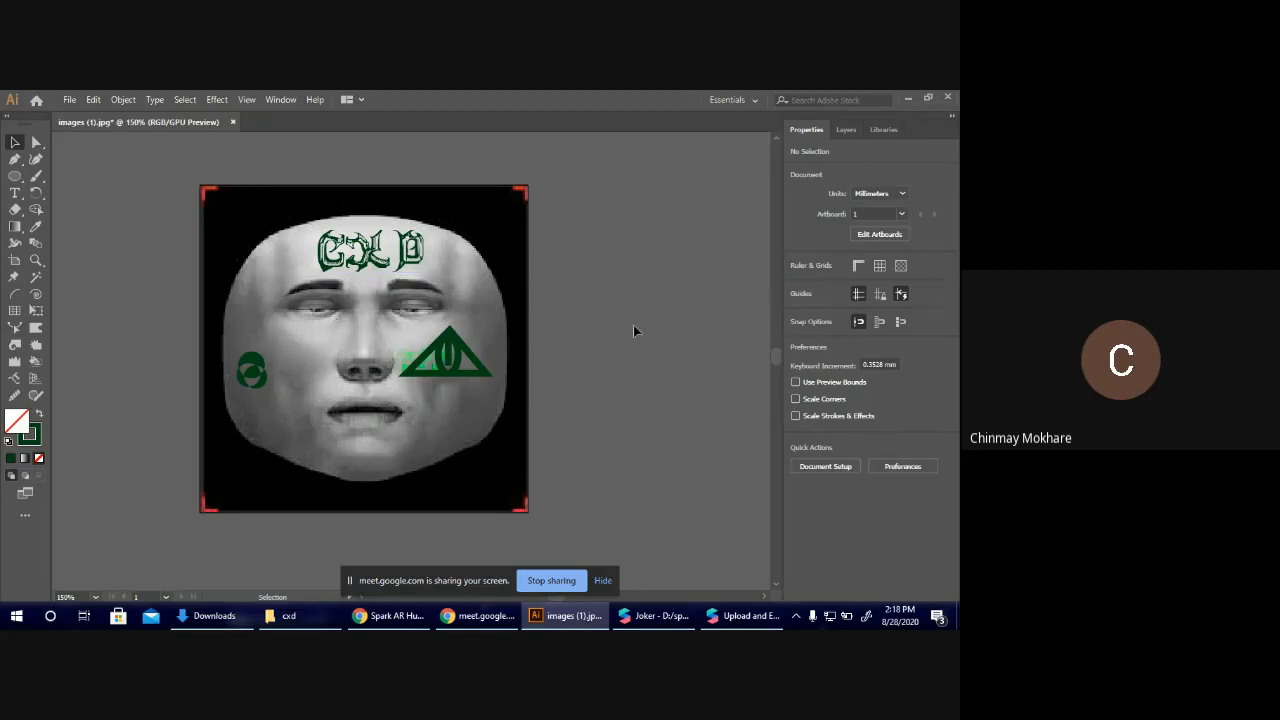
Unlock all objects and delete the clipped face image, leaving only the green artwork on the artboard.
left_click(123, 100)
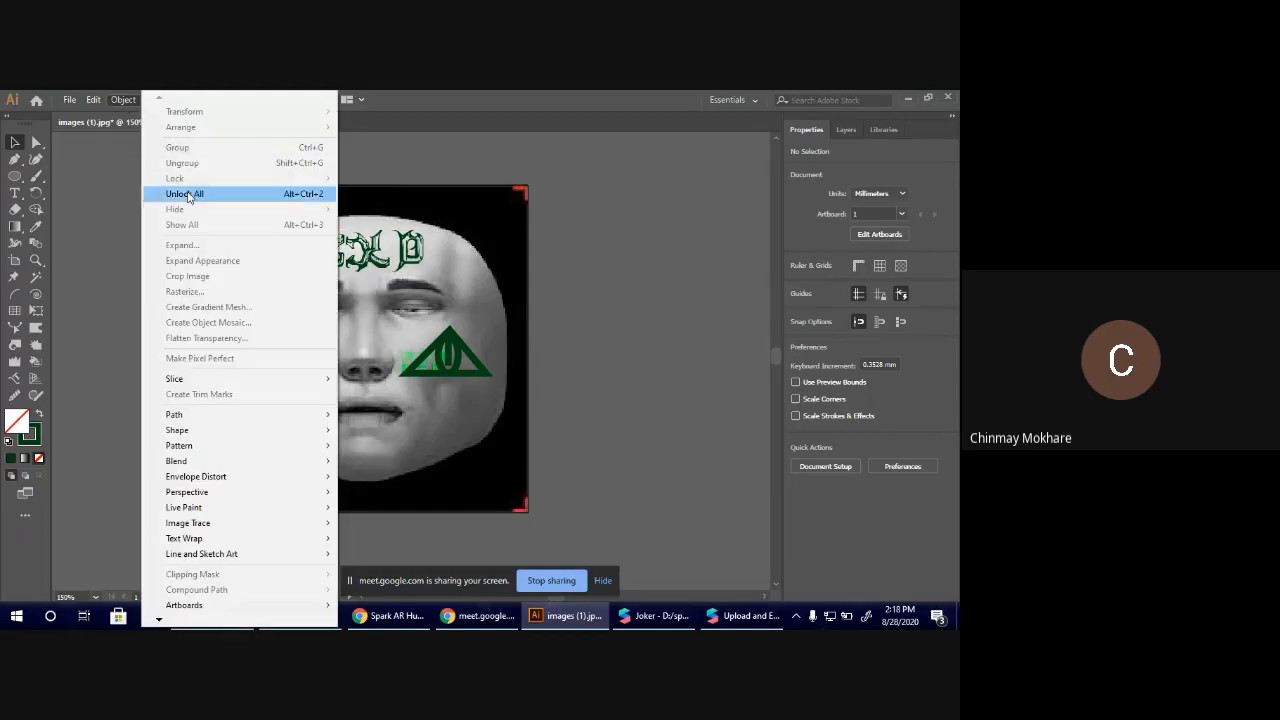
left_click(187, 195)
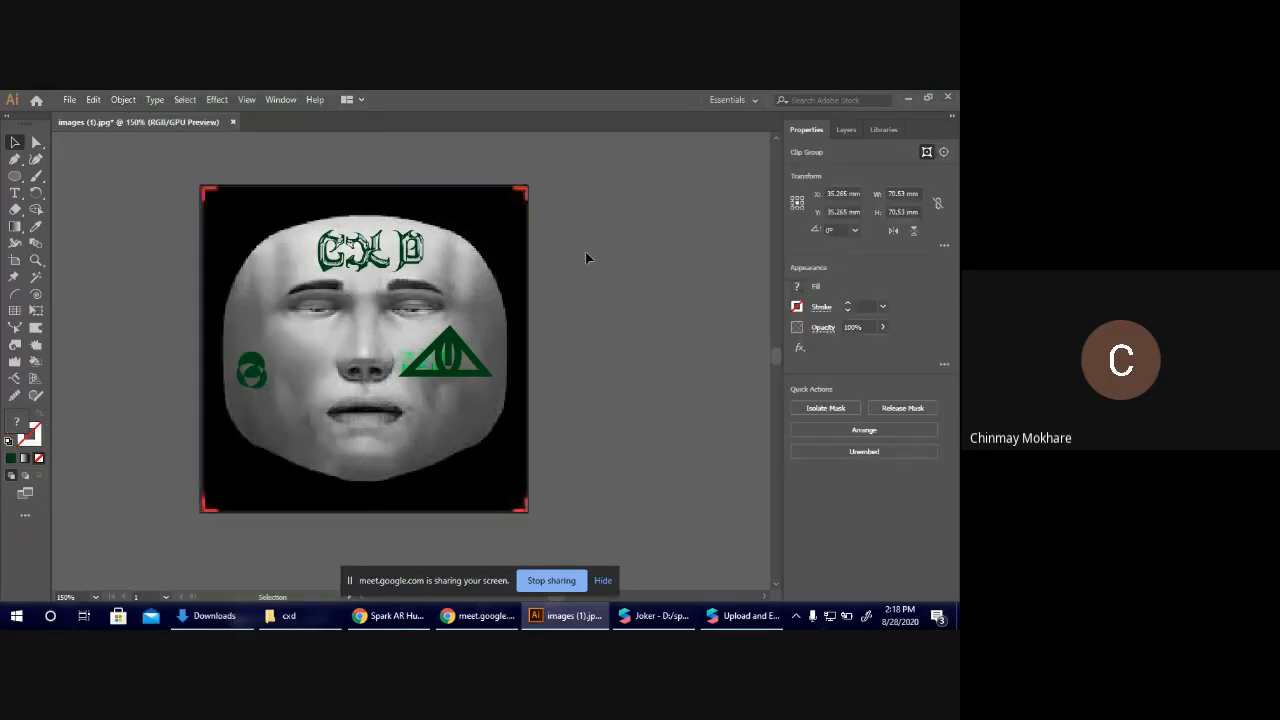
left_click(586, 257)
left_click(245, 210)
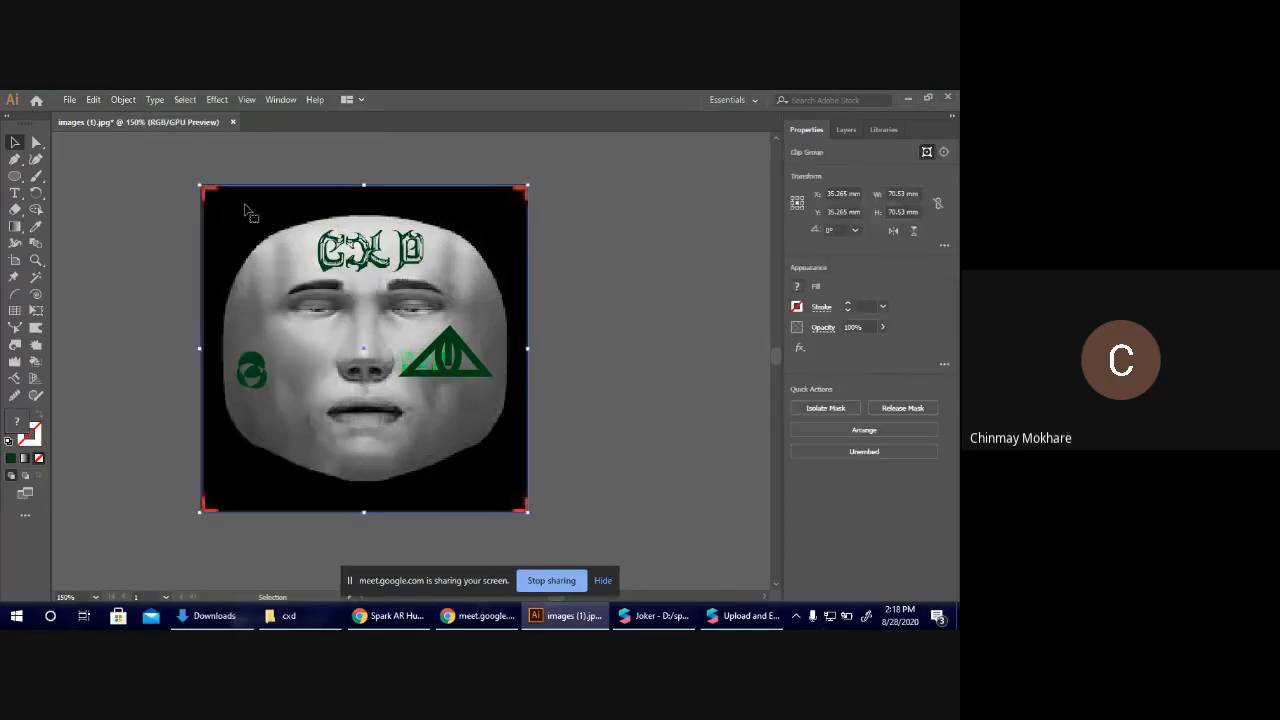
key("Delete")
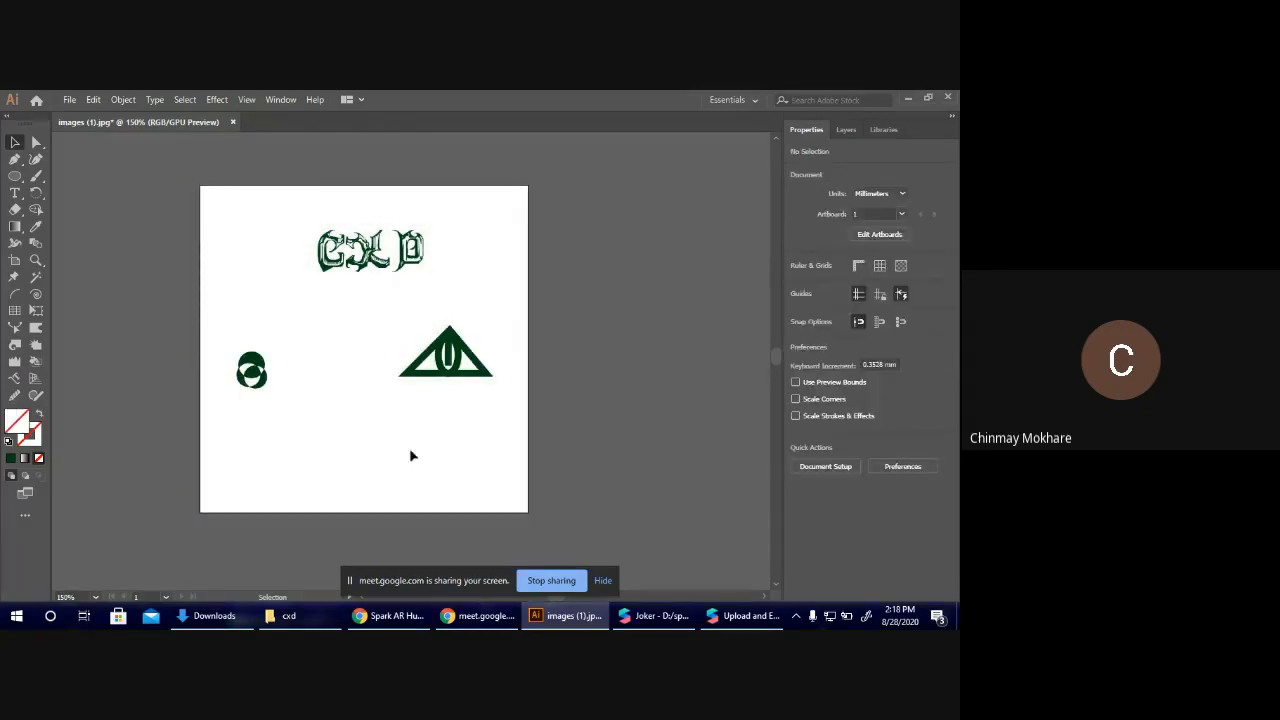
Export the green artwork as a PNG named tattoo, at 150 ppi with a transparent background.
left_click(70, 99)
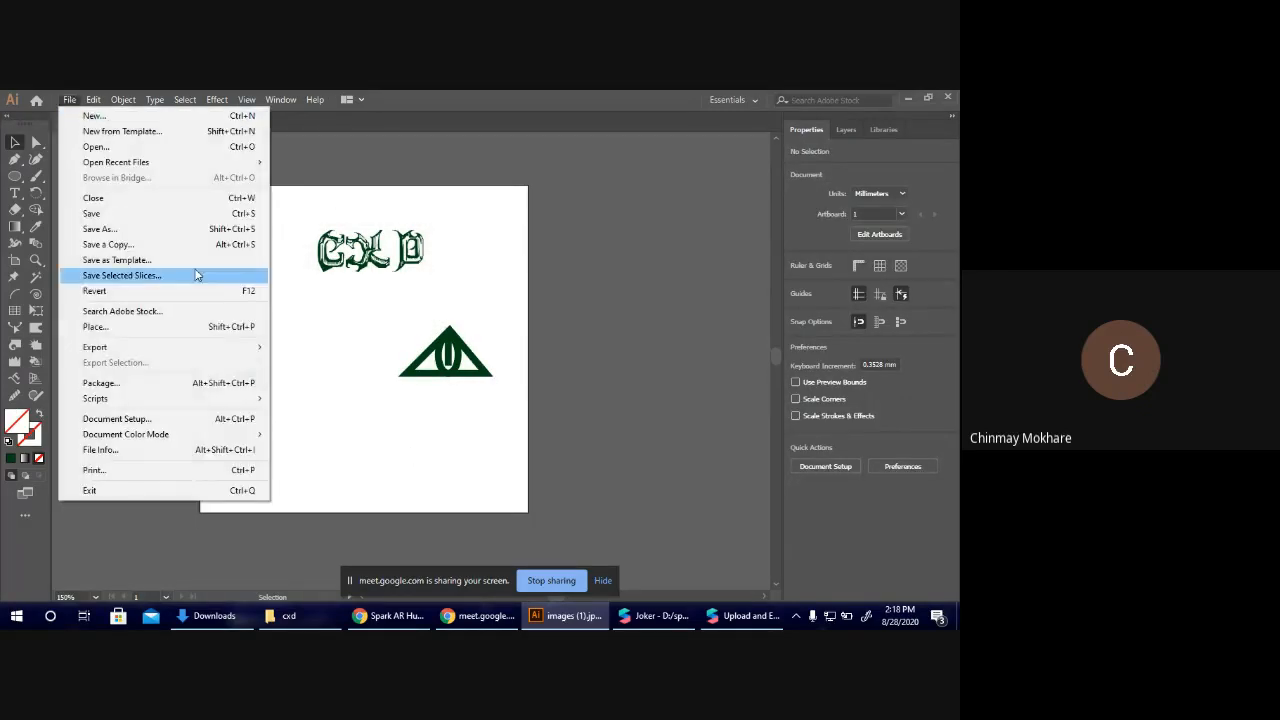
mouse_move(232, 347)
left_click(320, 365)
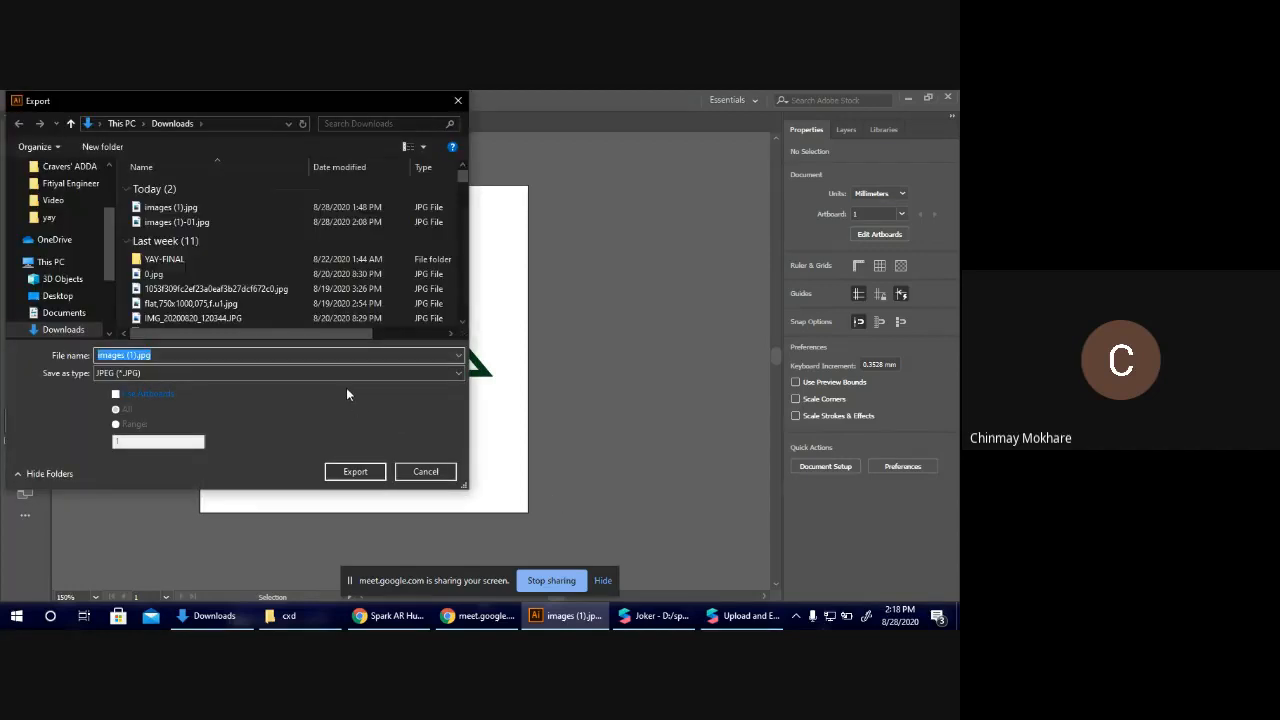
type("tattoo")
left_click(160, 372)
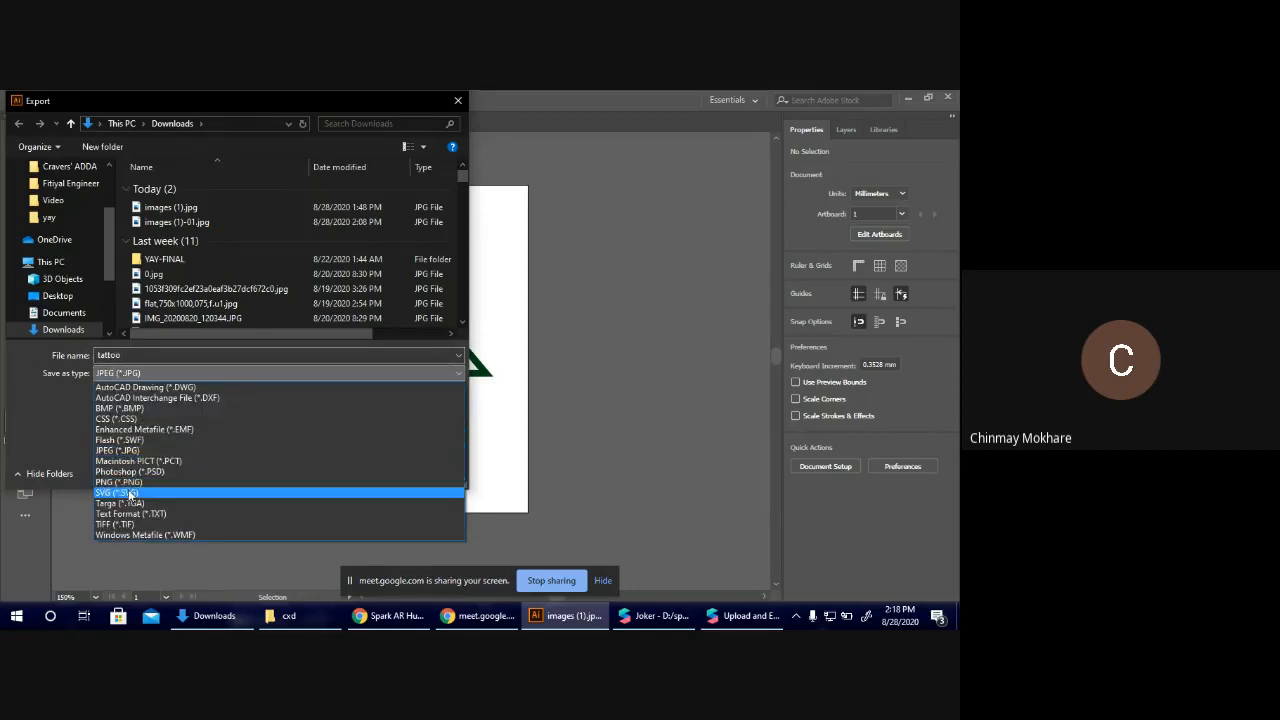
left_click(127, 482)
left_click(352, 472)
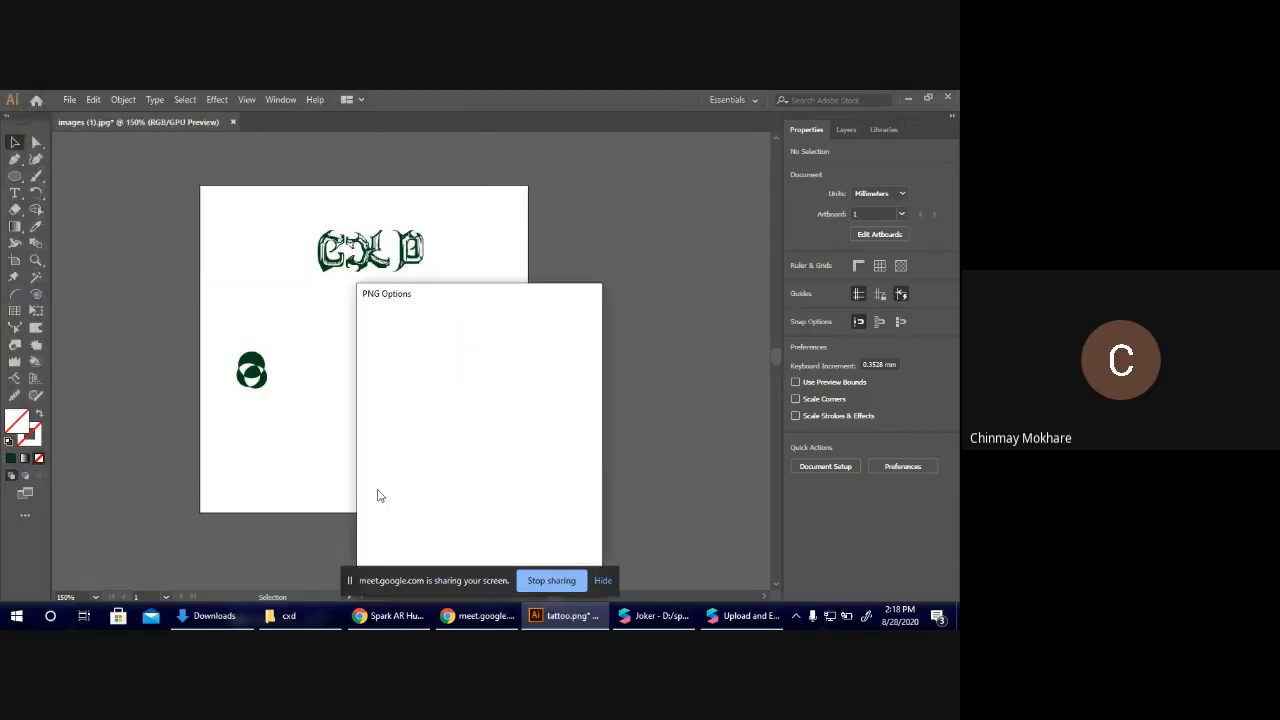
left_click(508, 563)
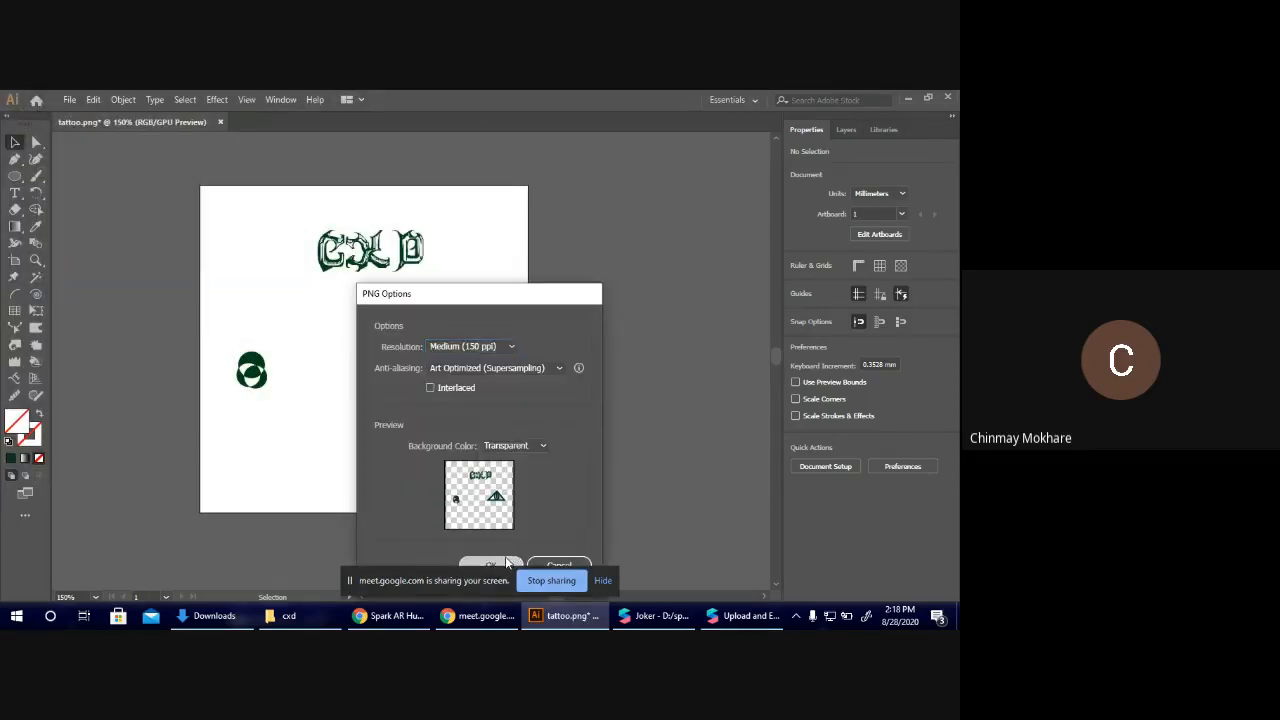
left_click(603, 581)
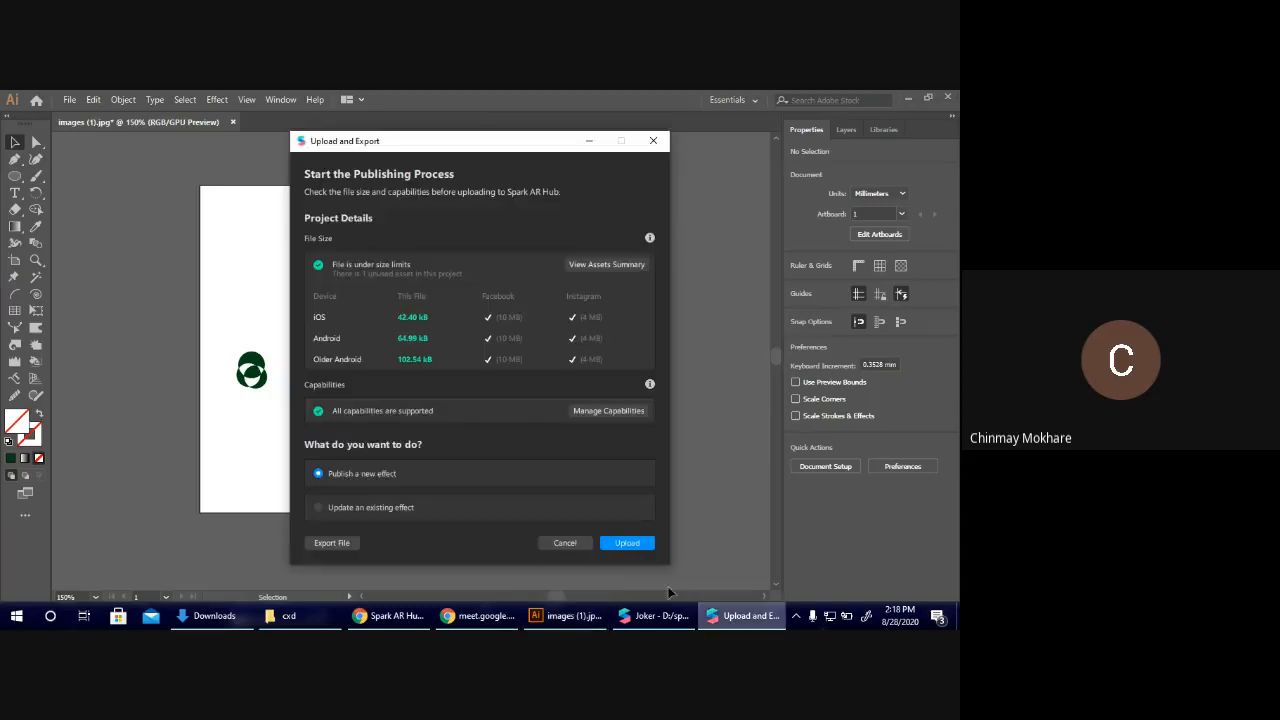
Cancel the upload dialog, switch to Spark AR Studio and import tattoo-01.png as the Face Mesh material's new diffuse texture.
left_click(565, 541)
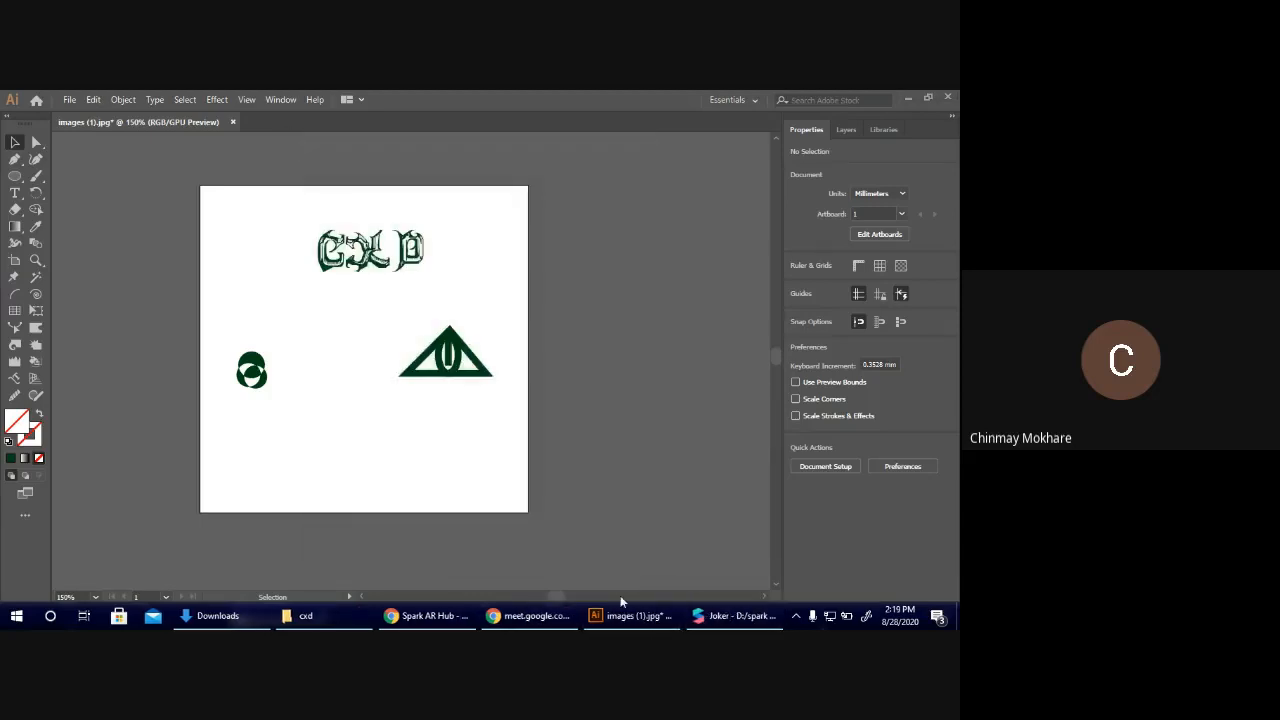
left_click(655, 615)
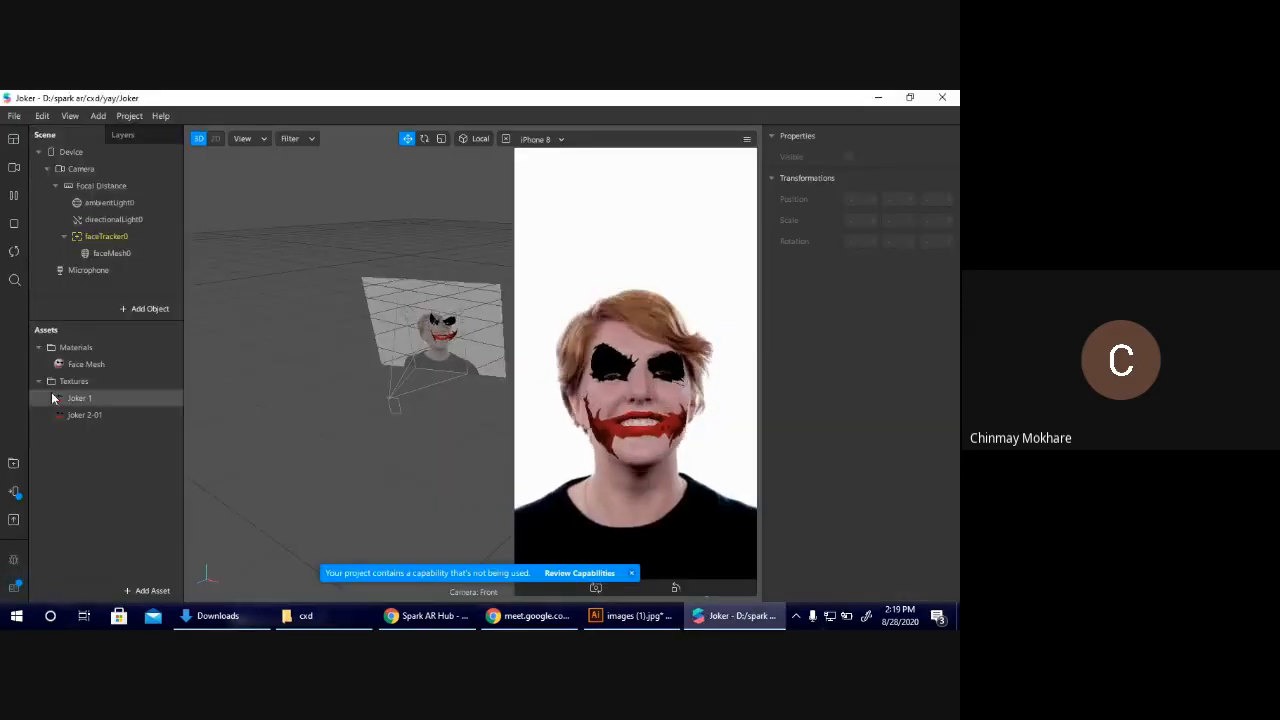
left_click(72, 364)
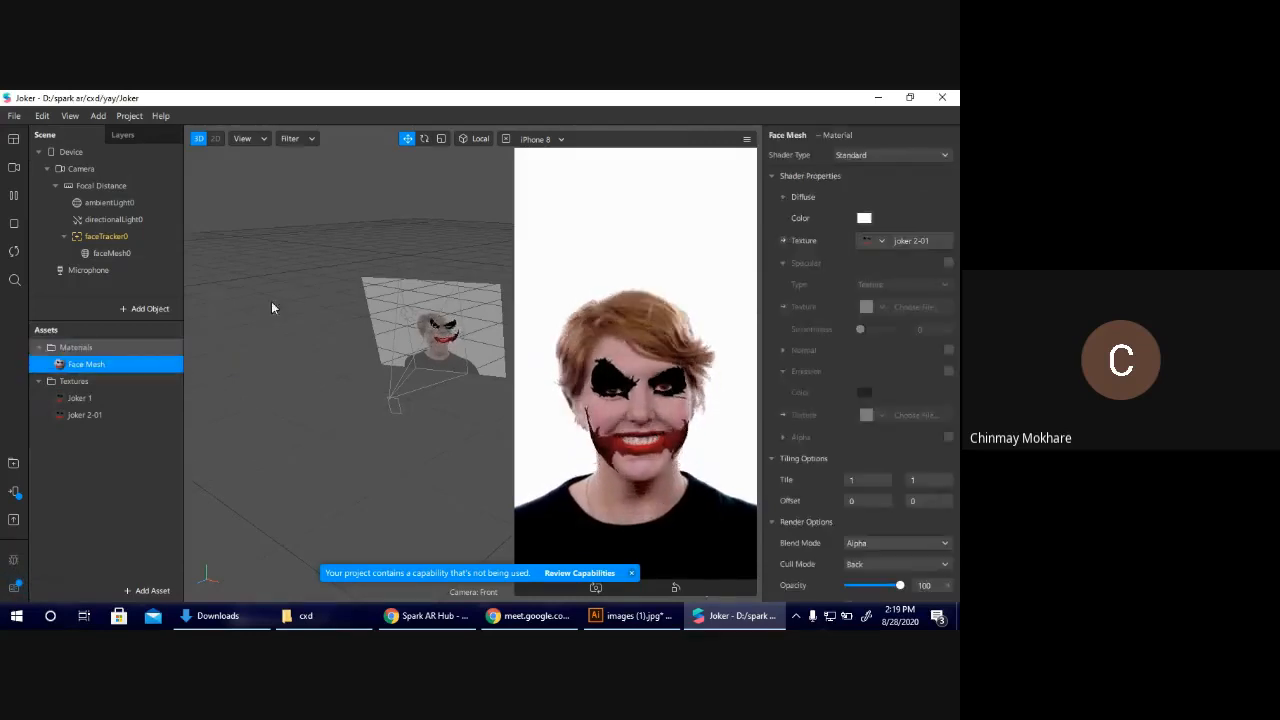
left_click(881, 240)
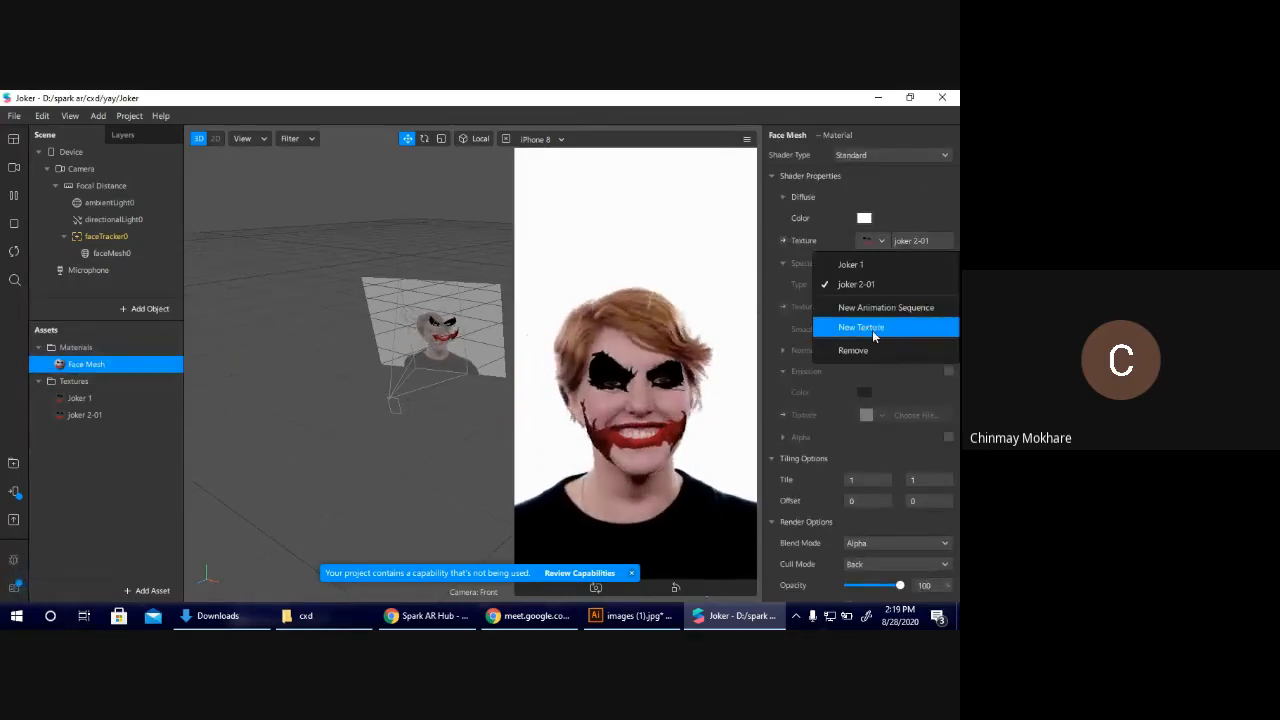
left_click(870, 329)
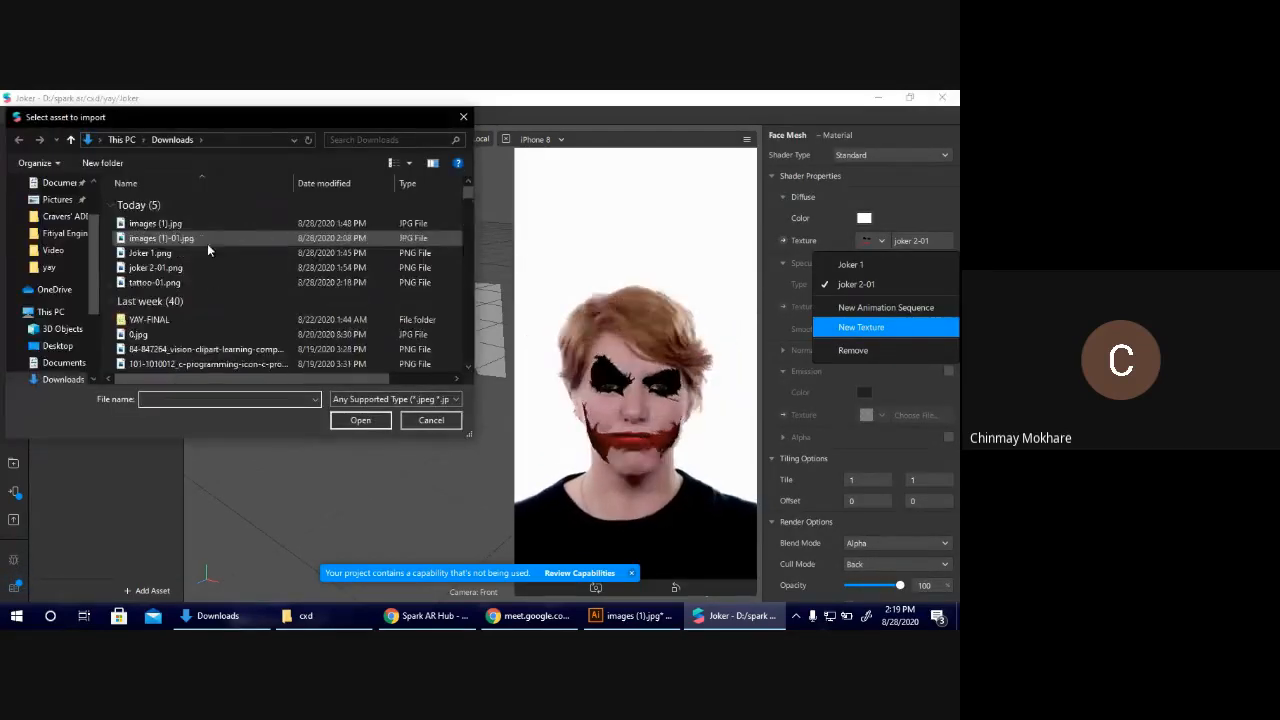
double_click(186, 282)
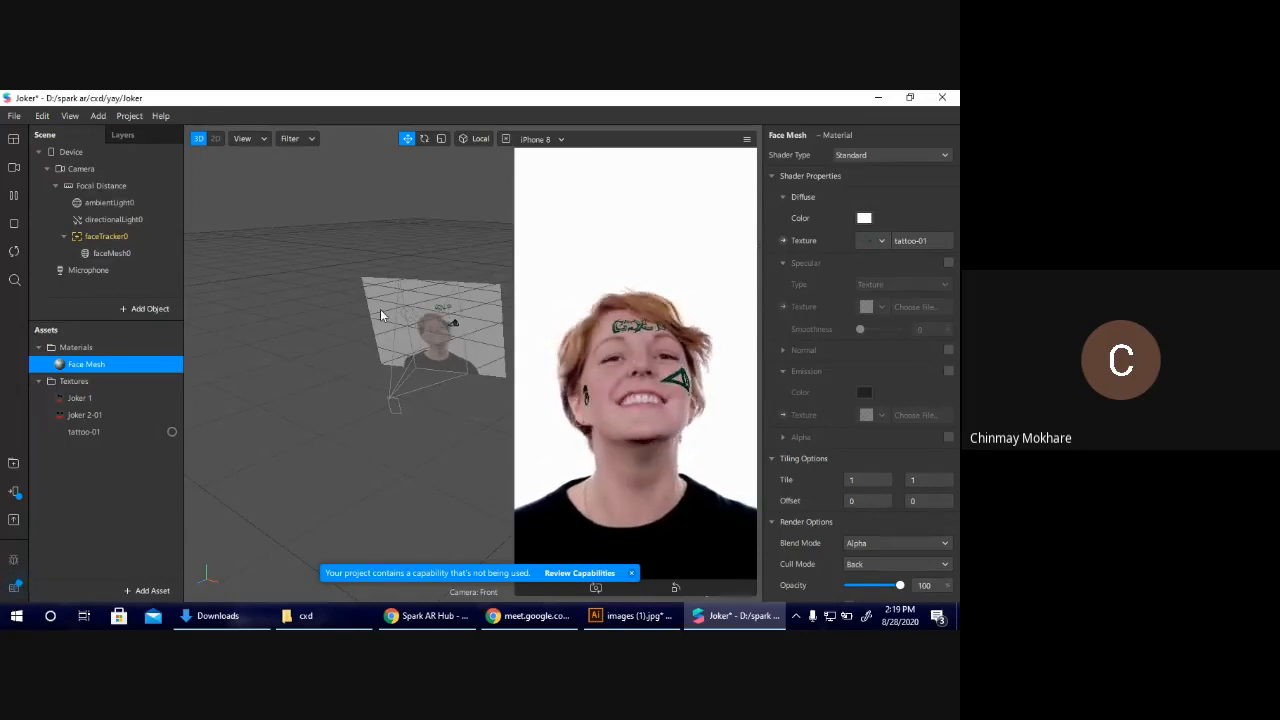
Preview the effect on the first simulation face, swapping the Face Mesh texture between joker 2-01 and Joker 1 and ending on joker 2-01.
left_click(14, 169)
left_click(52, 197)
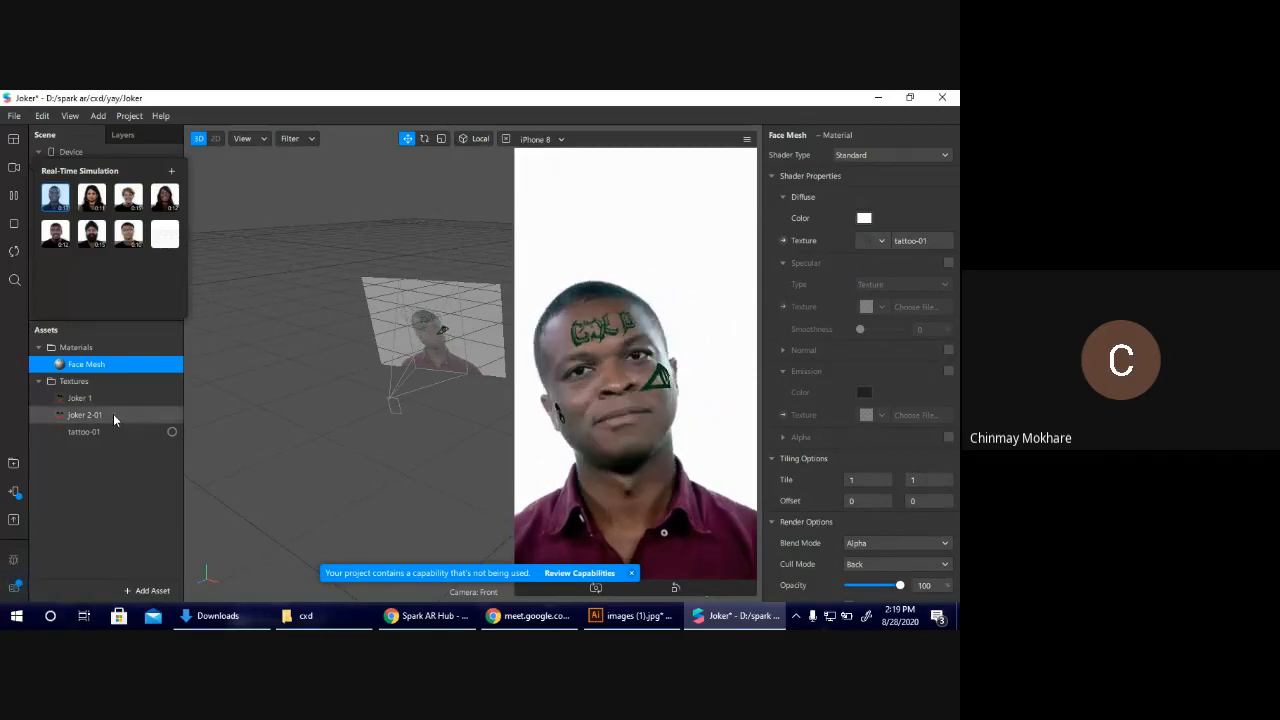
left_click(879, 242)
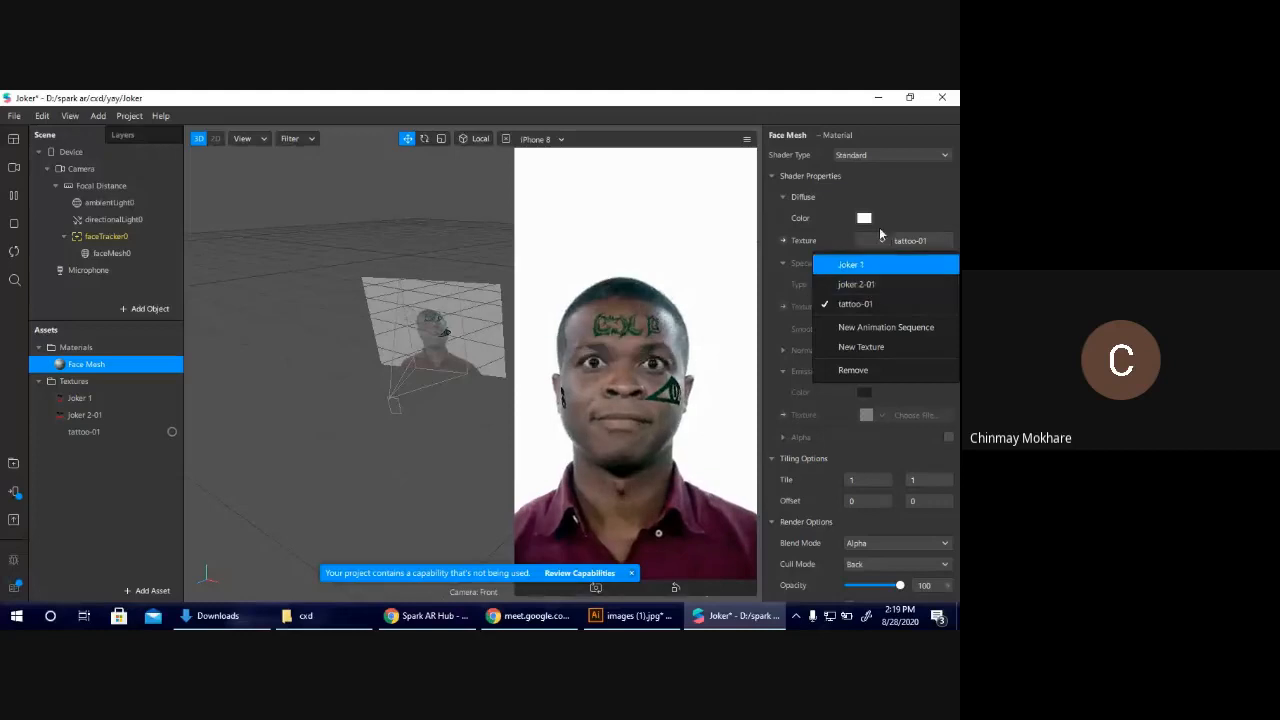
left_click(885, 284)
left_click(883, 241)
left_click(880, 263)
left_click(873, 243)
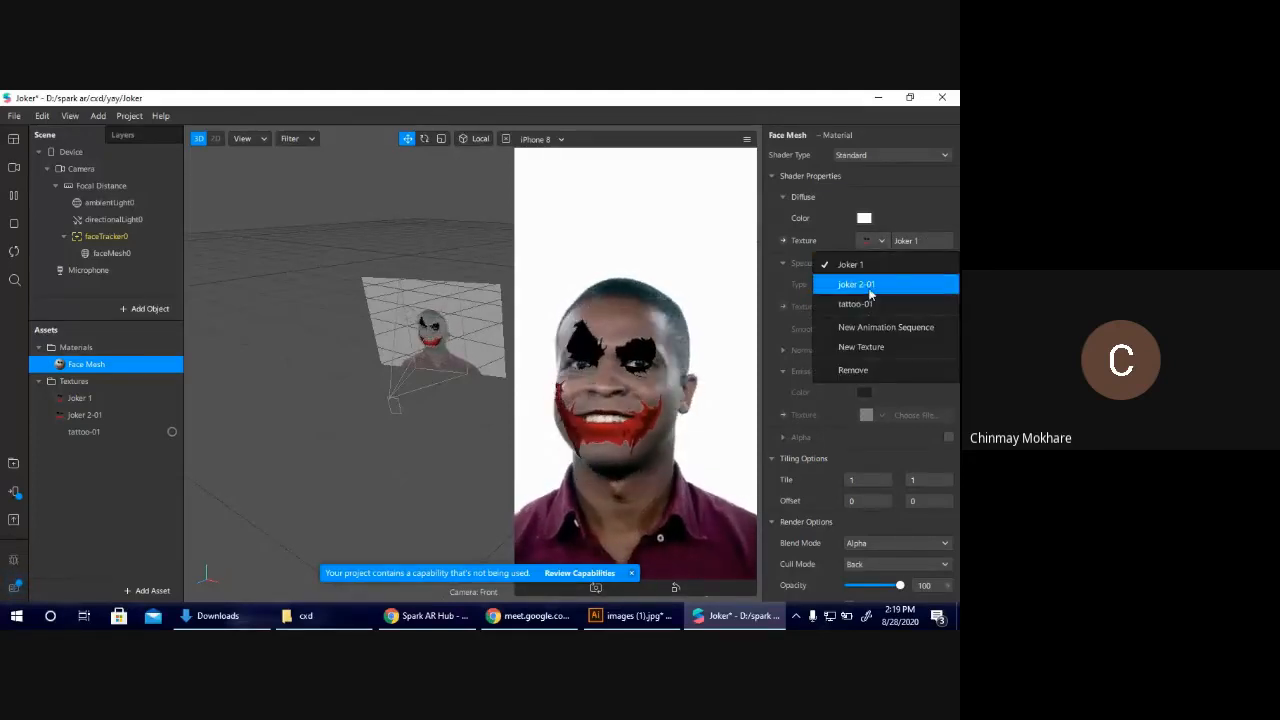
left_click(870, 285)
left_click(710, 406)
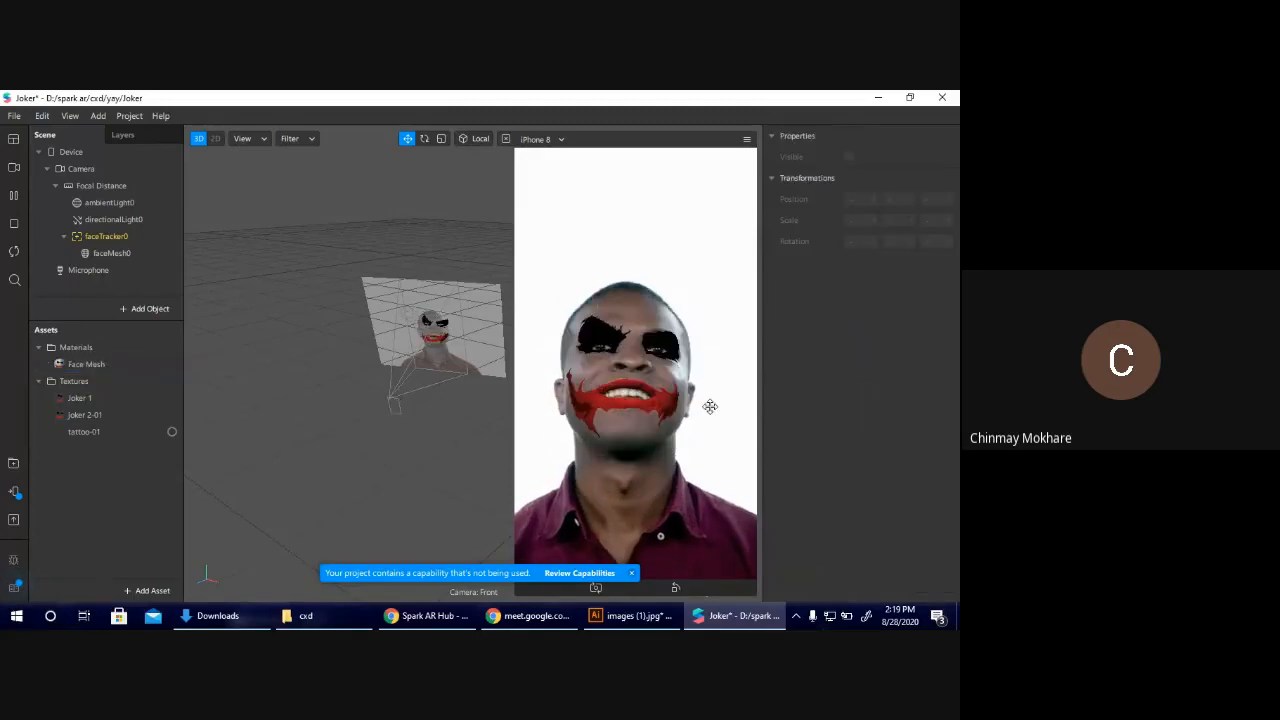
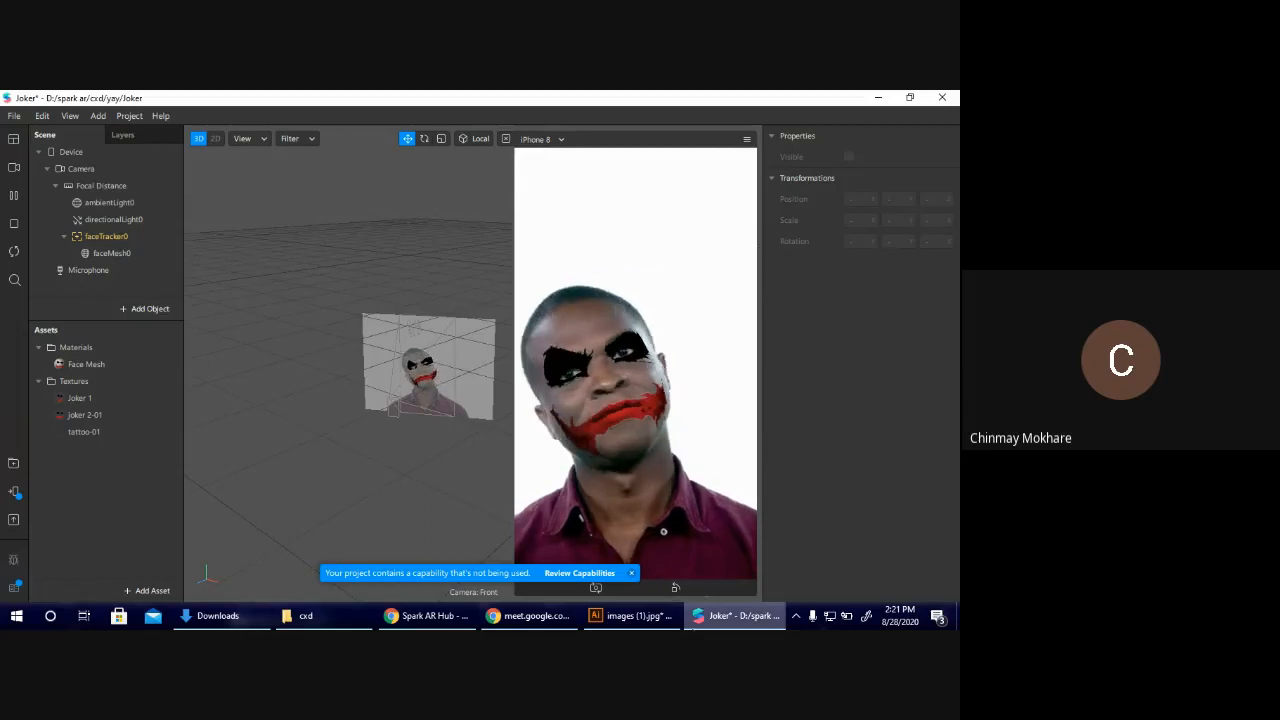
Switch to Chrome and run a Google image search for "goggles png" in a new tab.
mouse_move(632, 615)
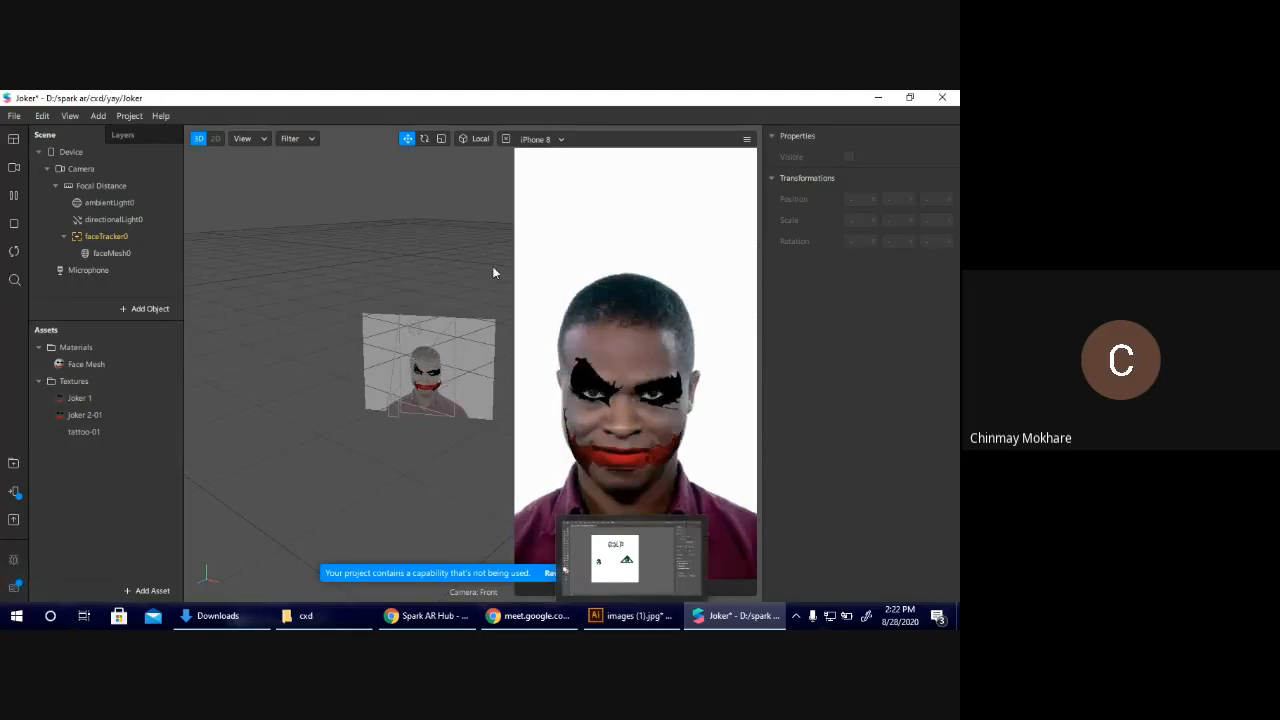
left_click(430, 616)
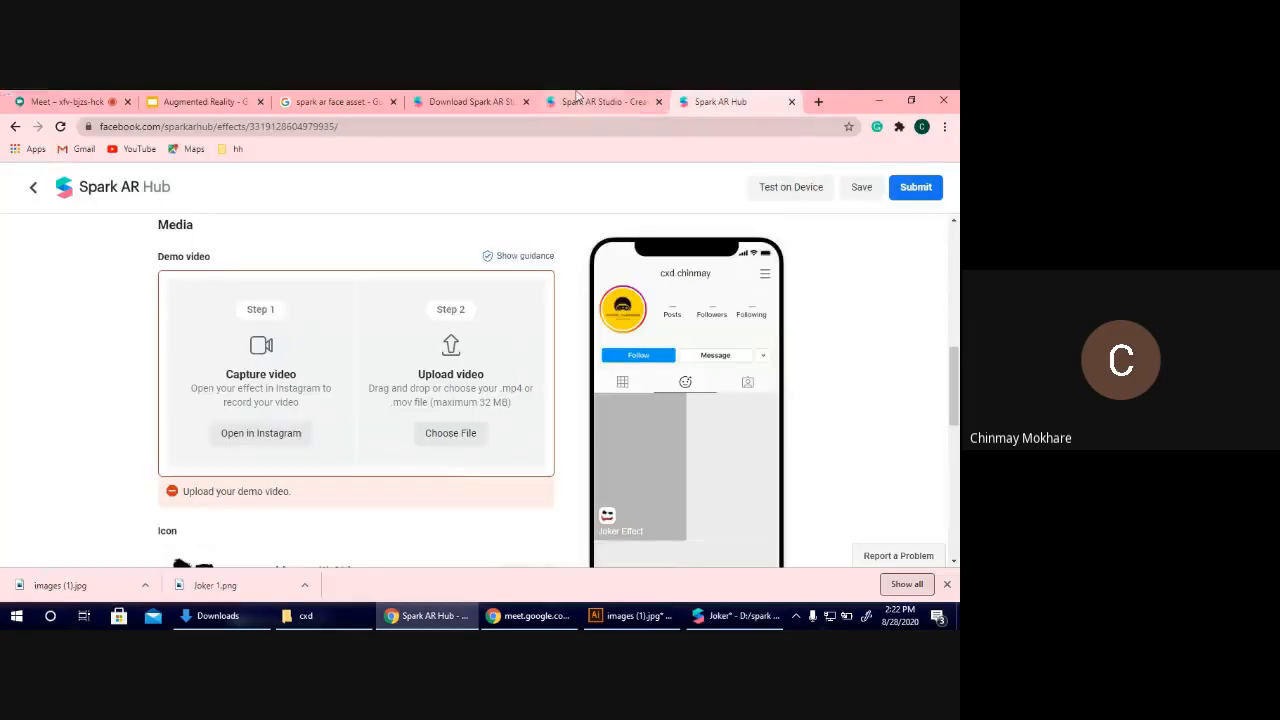
left_click(820, 101)
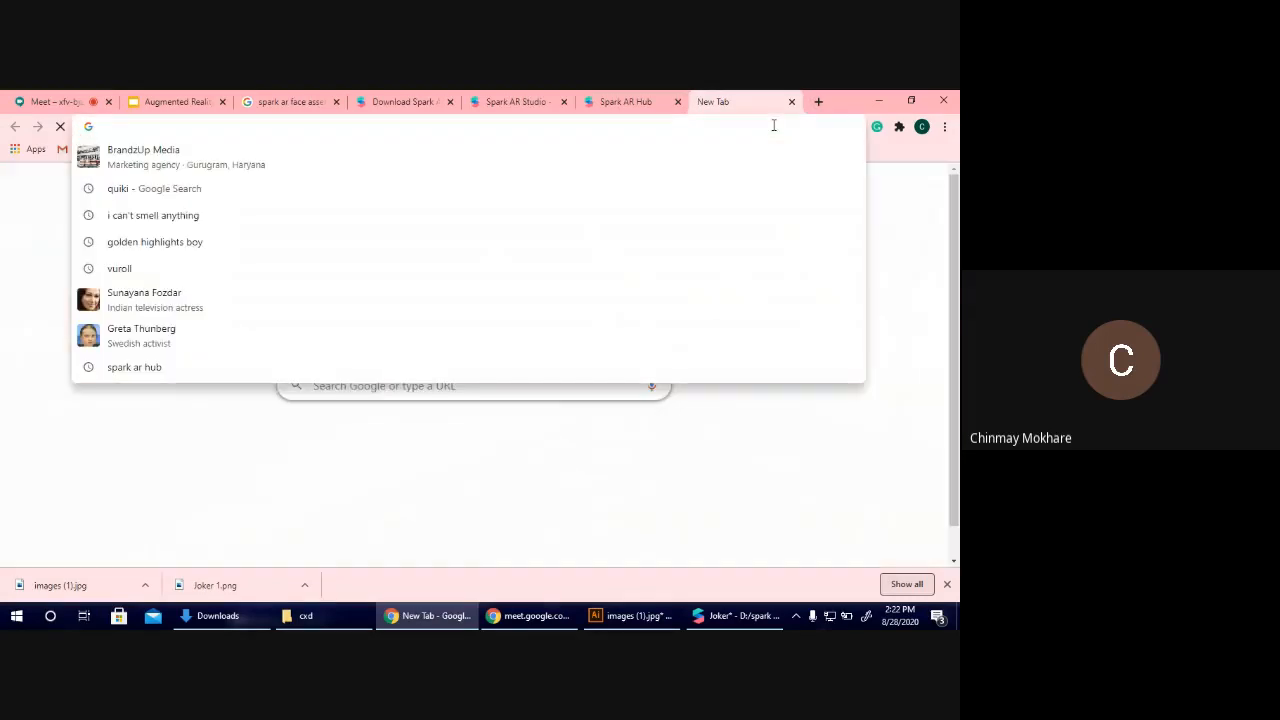
type("goggles")
key("Down")
key("Down")
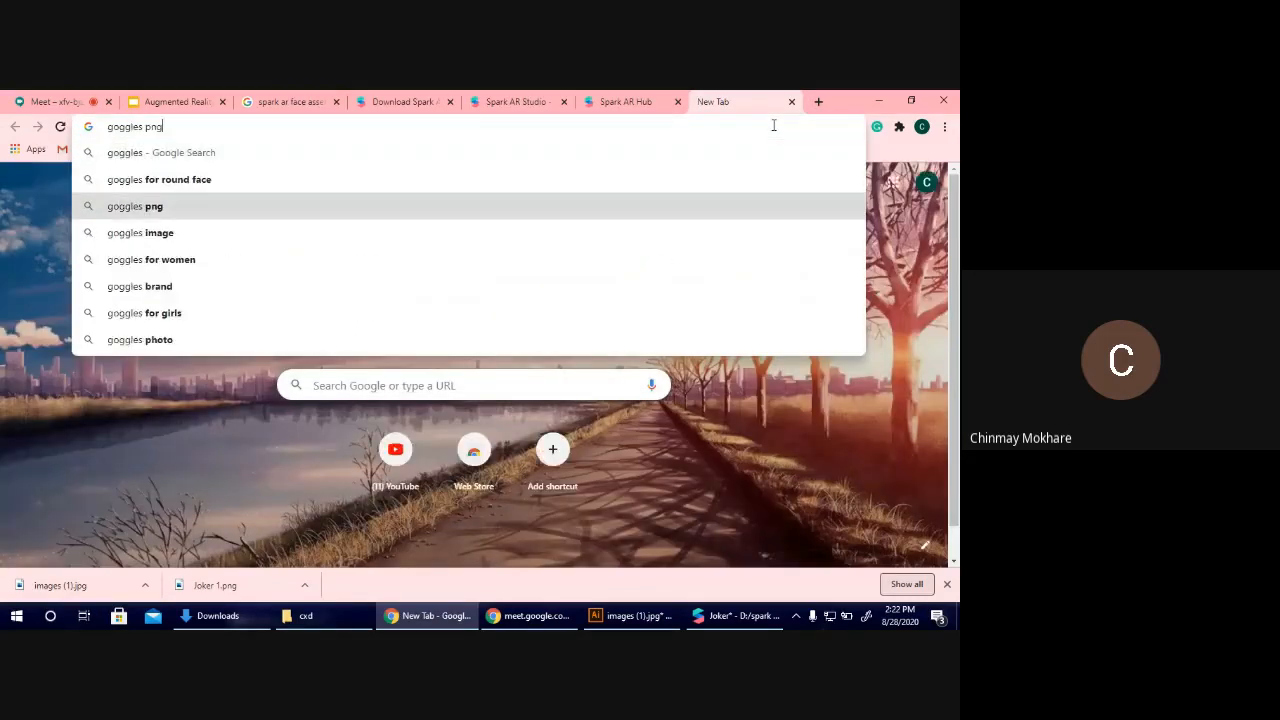
key("Return")
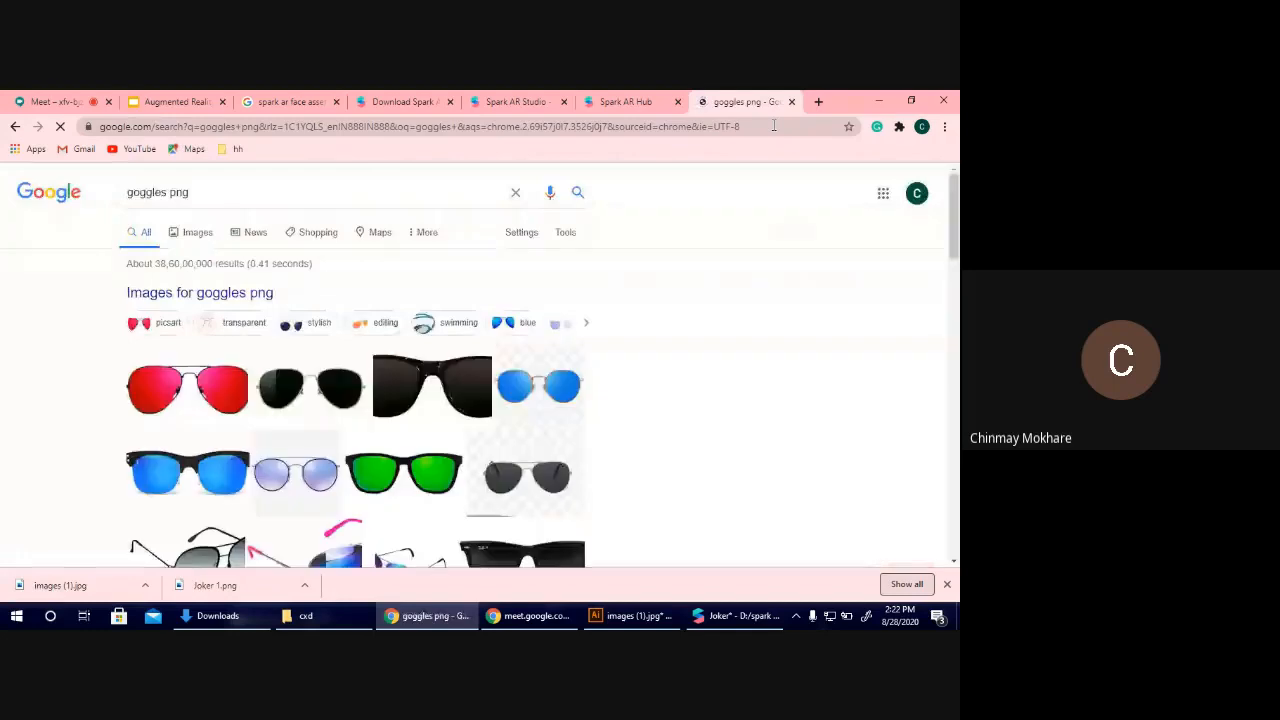
left_click(196, 236)
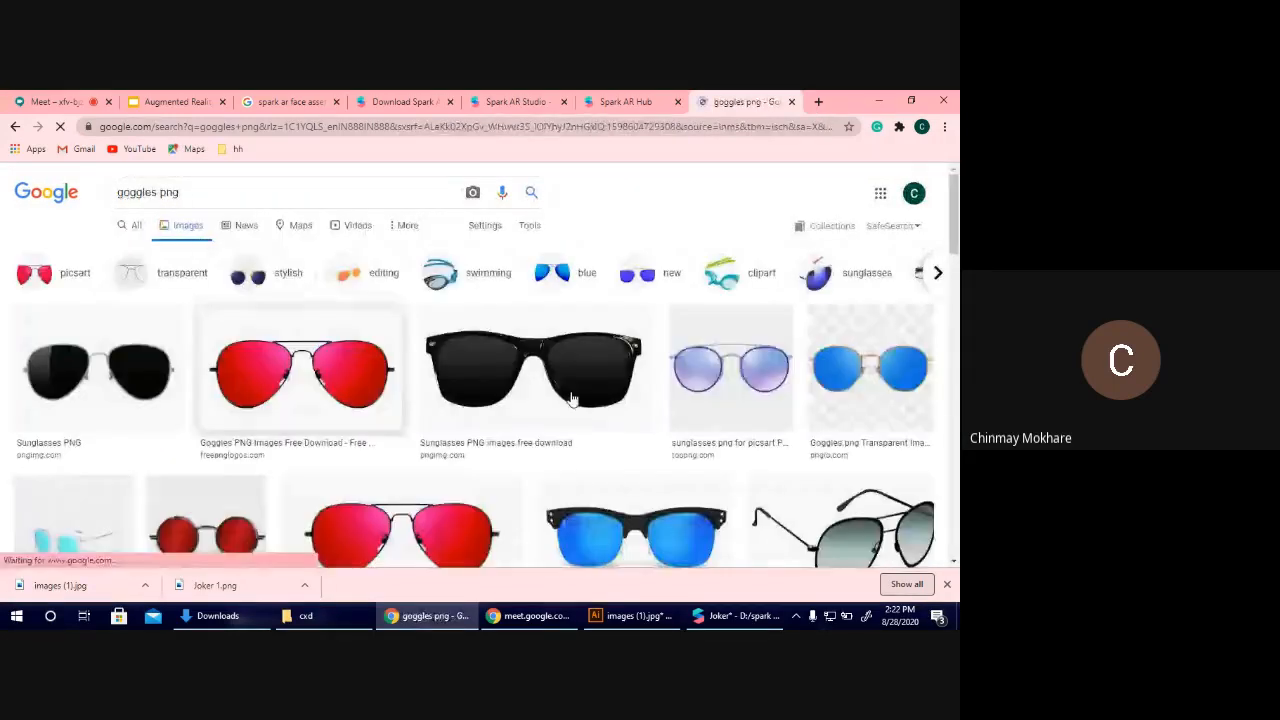
Save the red aviator goggles image from the search results to Downloads as a PNG named goggle1.
left_click(275, 340)
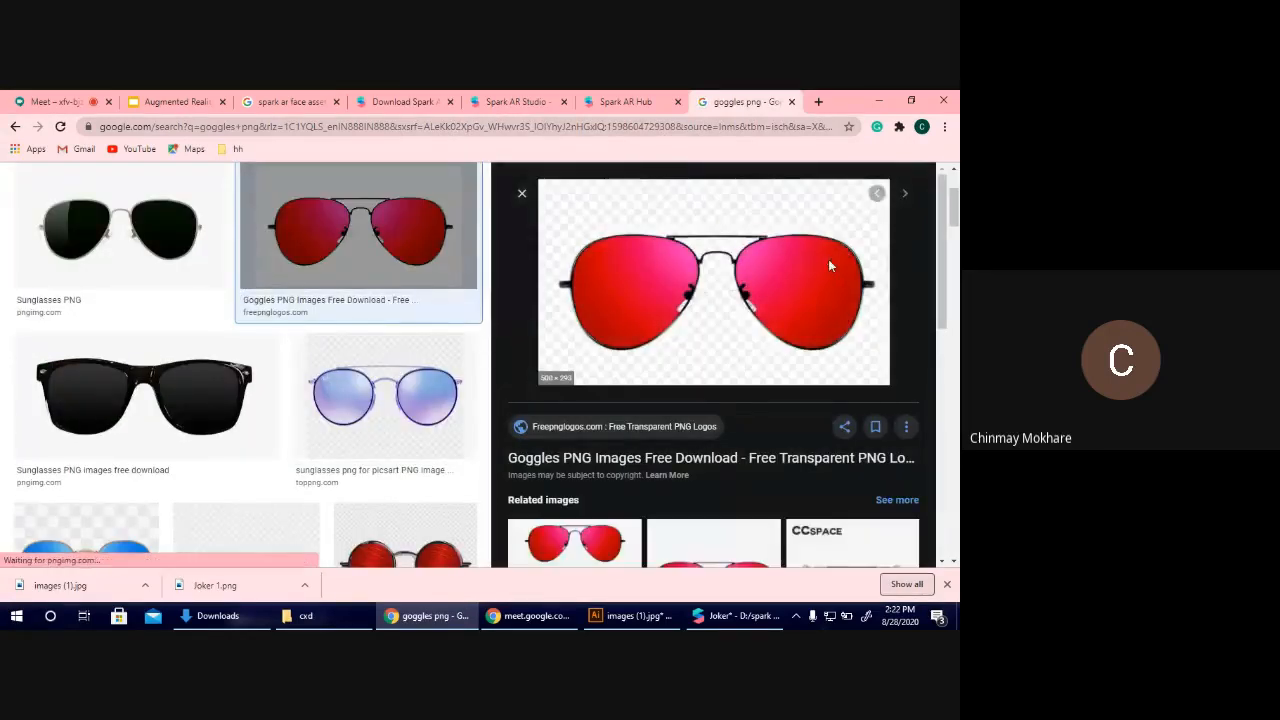
right_click(830, 267)
left_click(803, 414)
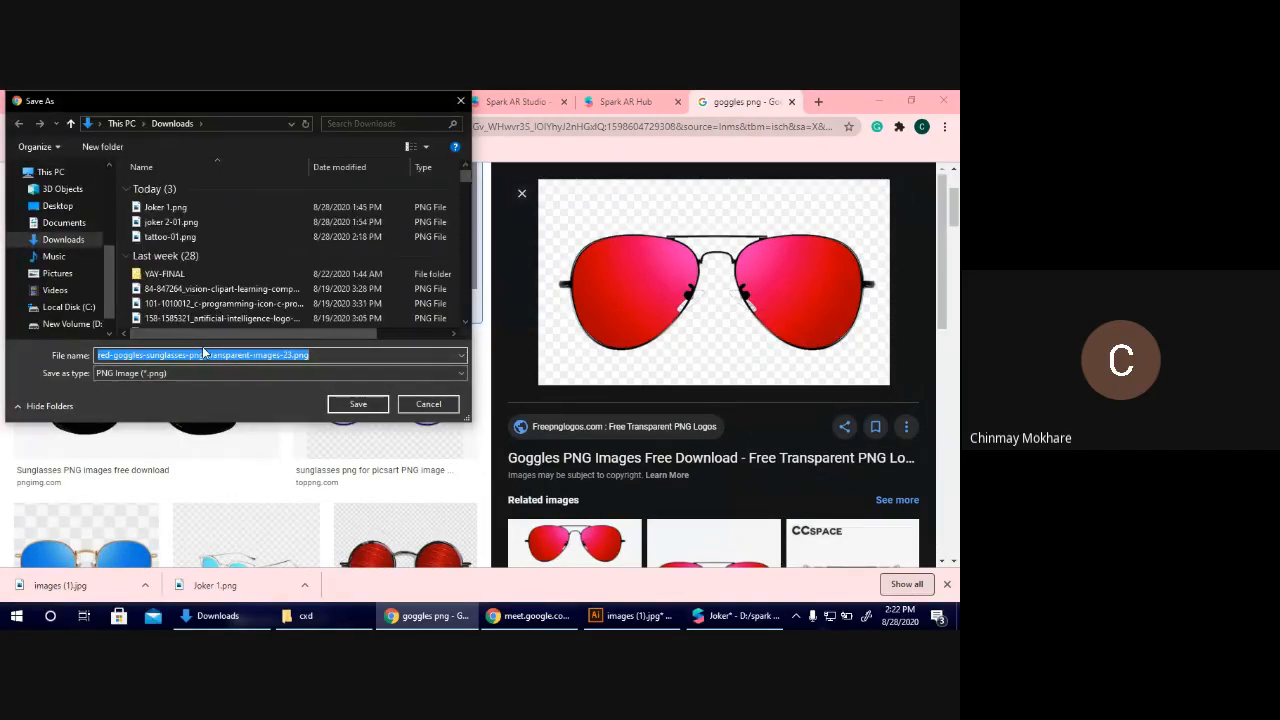
type("goggl")
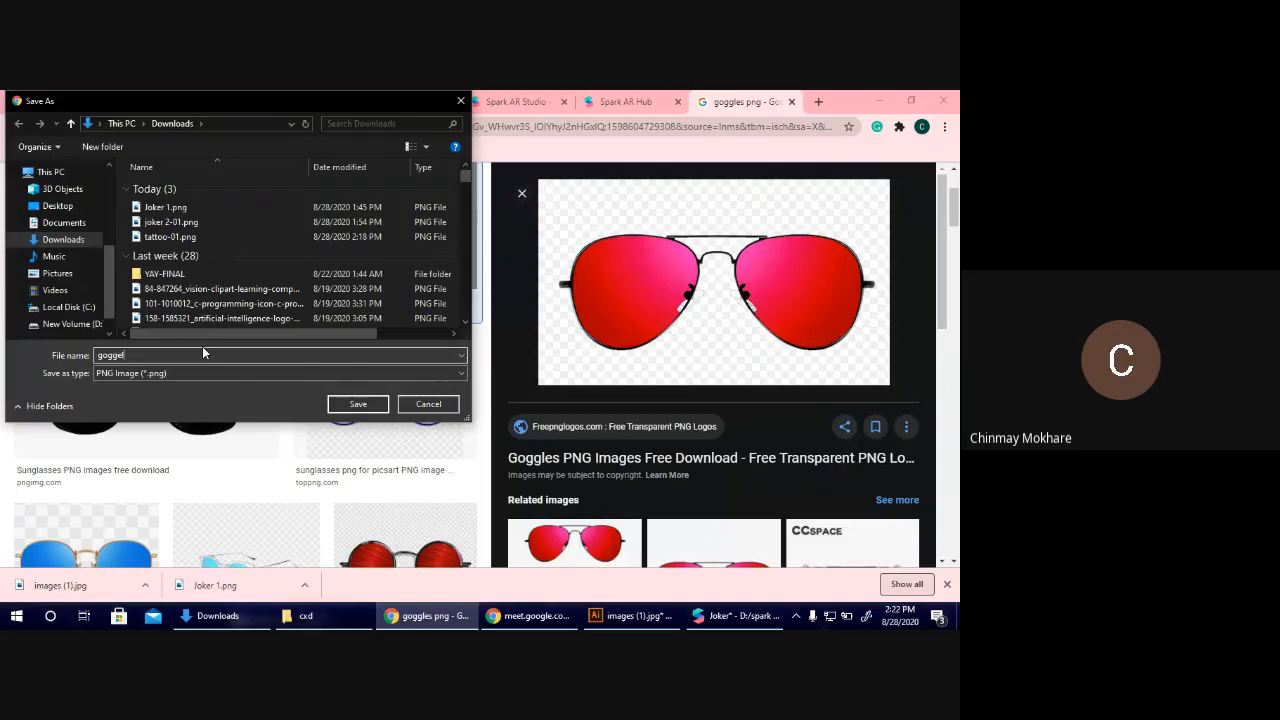
type("e1")
left_click(357, 405)
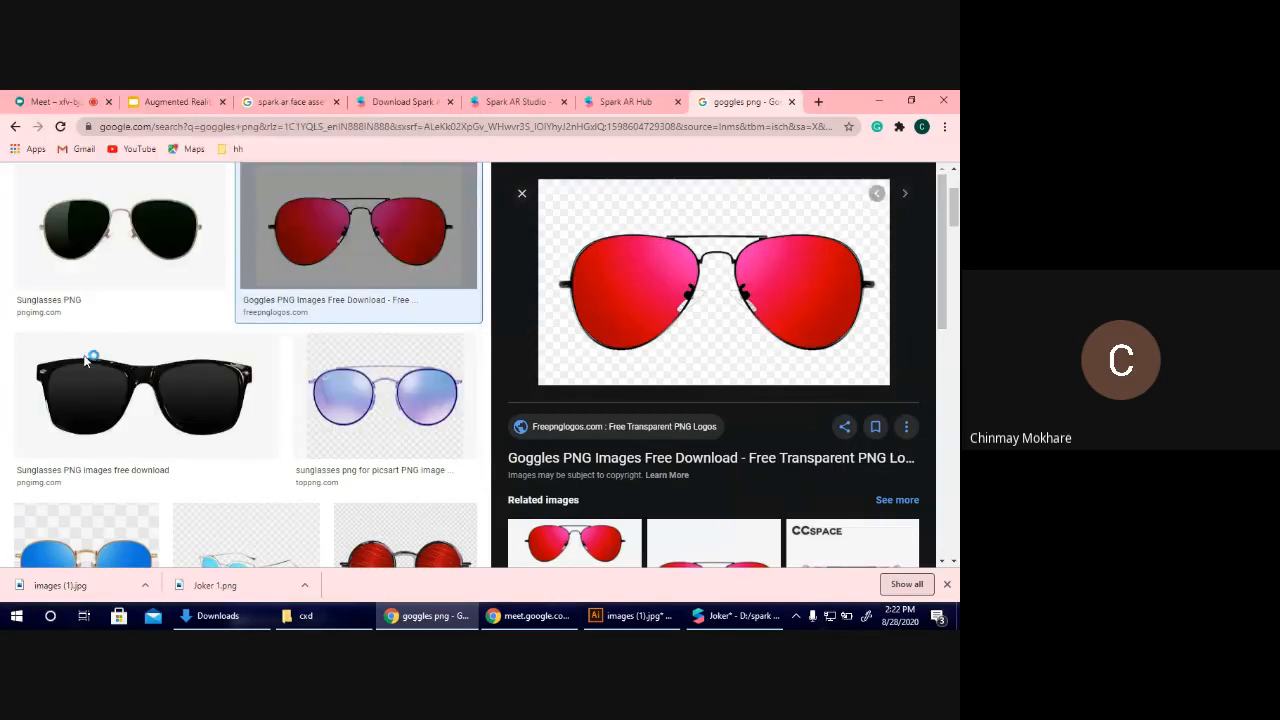
Save the black-framed sunglasses image from pngimg.com to Downloads as a PNG named goggle2.
left_click(199, 395)
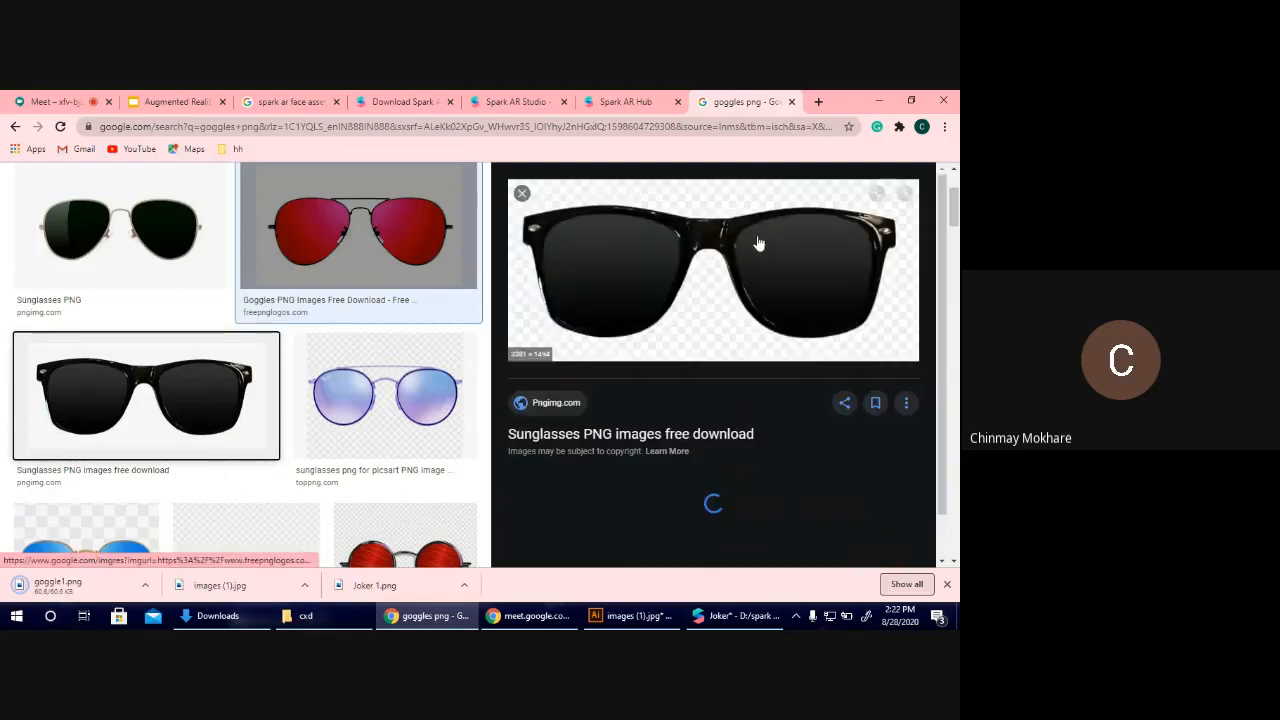
right_click(754, 240)
left_click(802, 387)
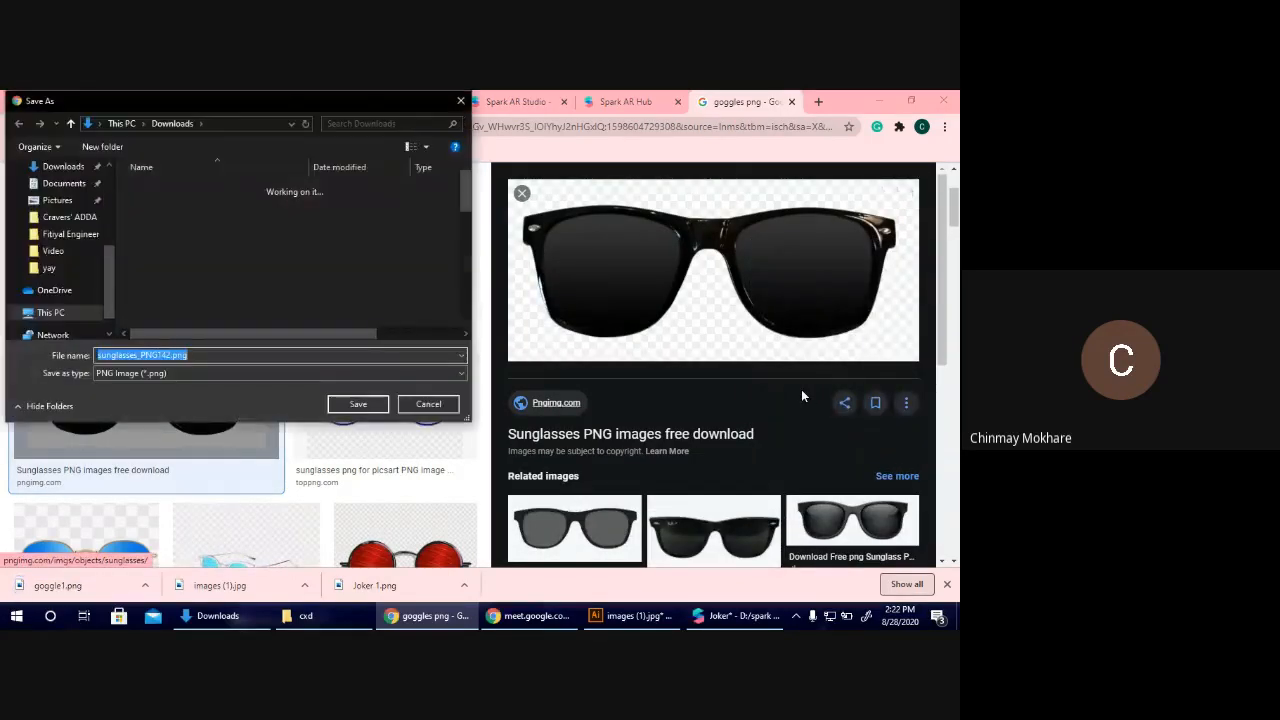
type("goggl")
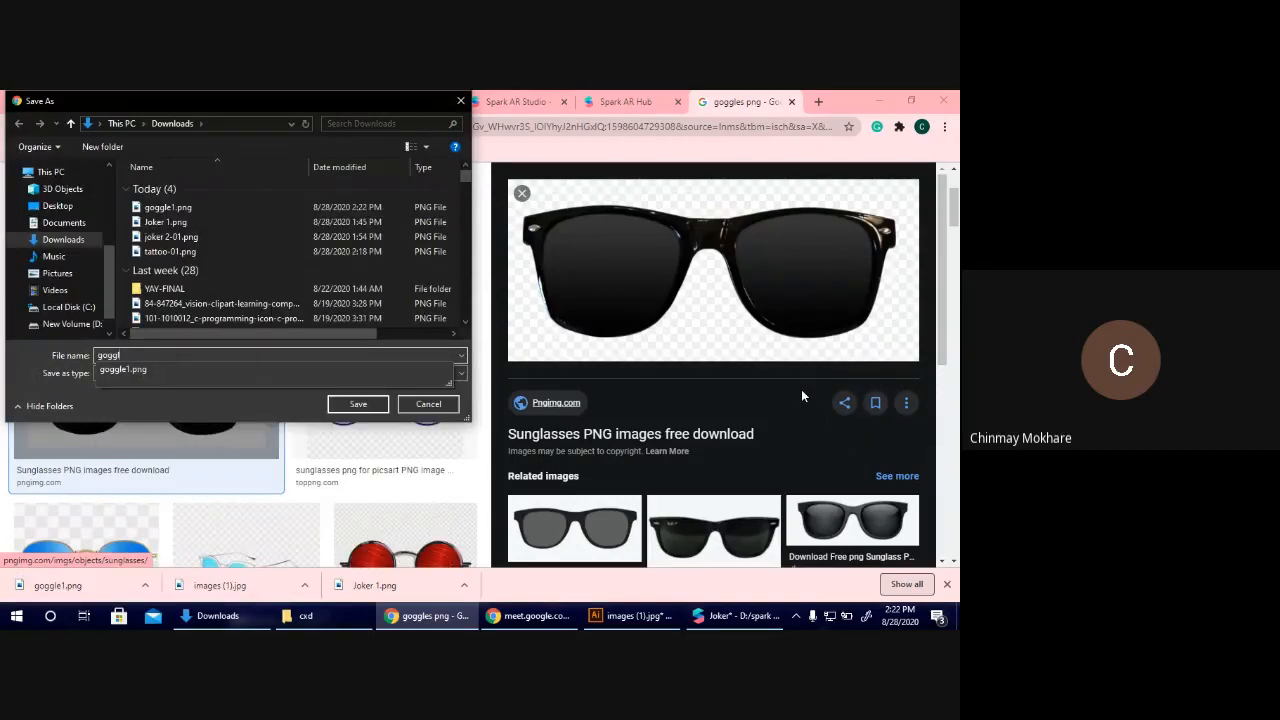
type("e2")
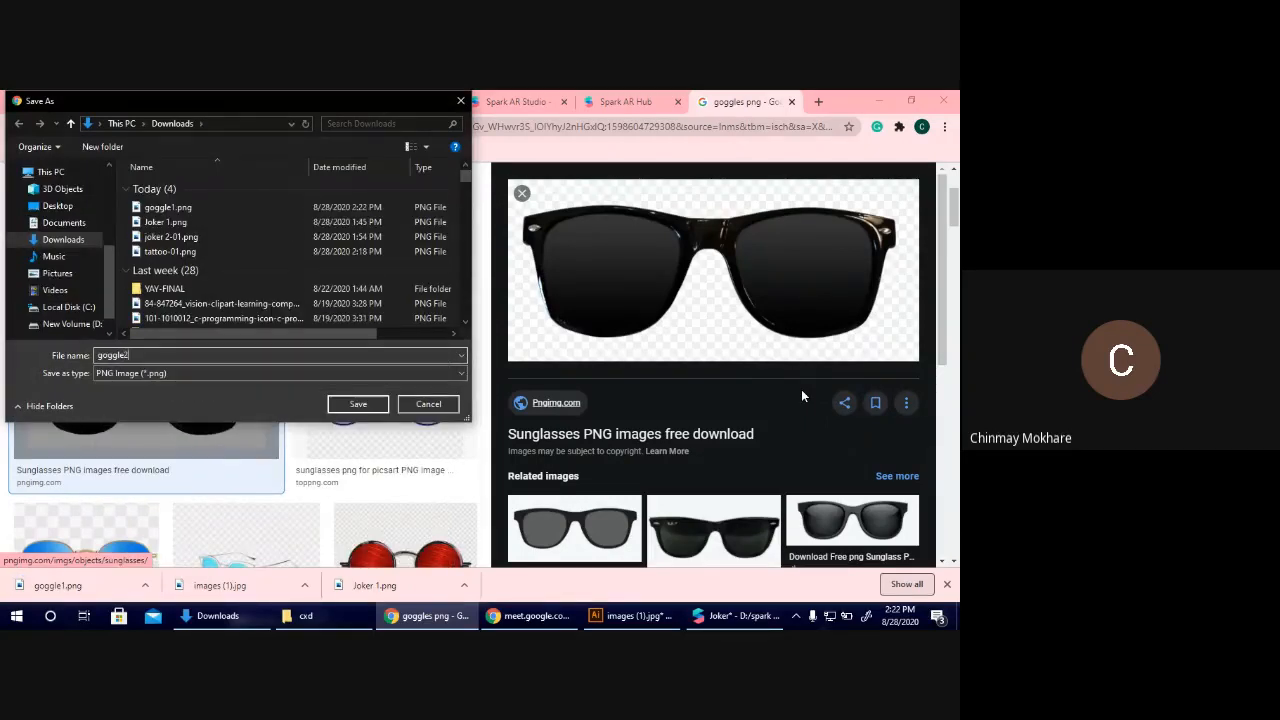
key("Return")
Find the cyan-lens sunglasses from DLPNG.com among the related images and save the picture as goggle3 in Downloads.
scroll(421, 418, "down", 3)
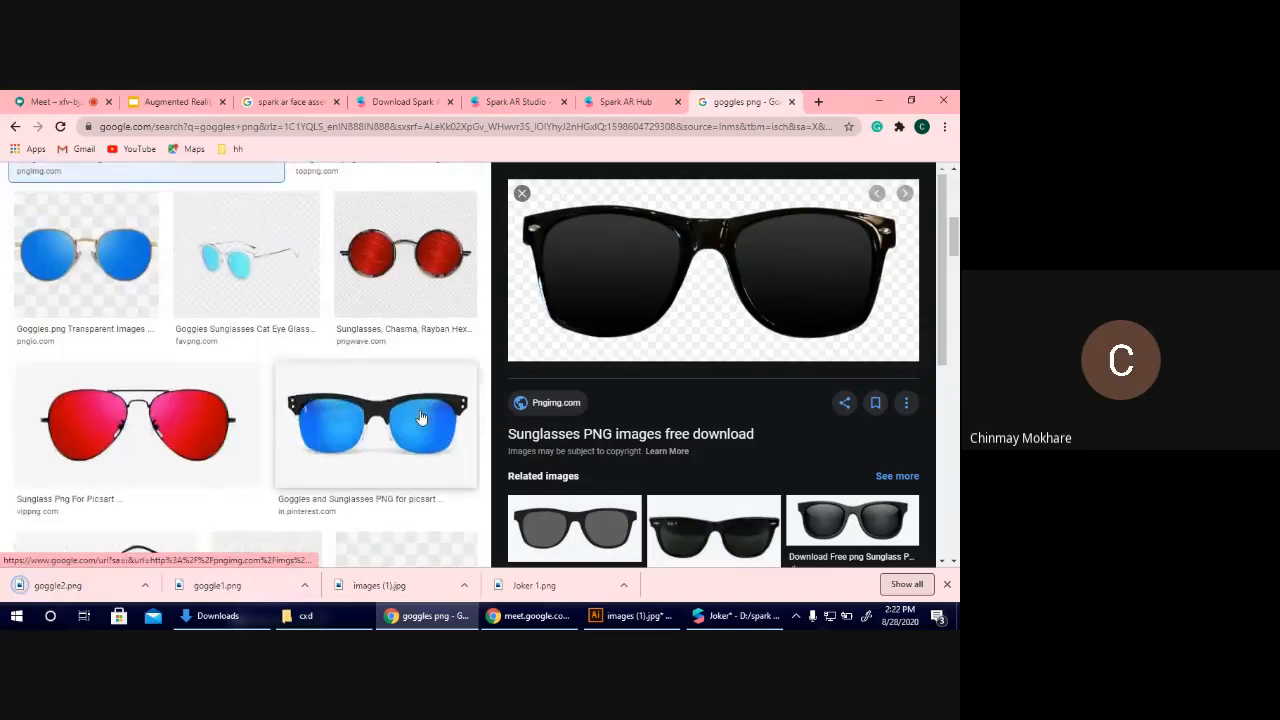
scroll(421, 418, "down", 1)
left_click(383, 377)
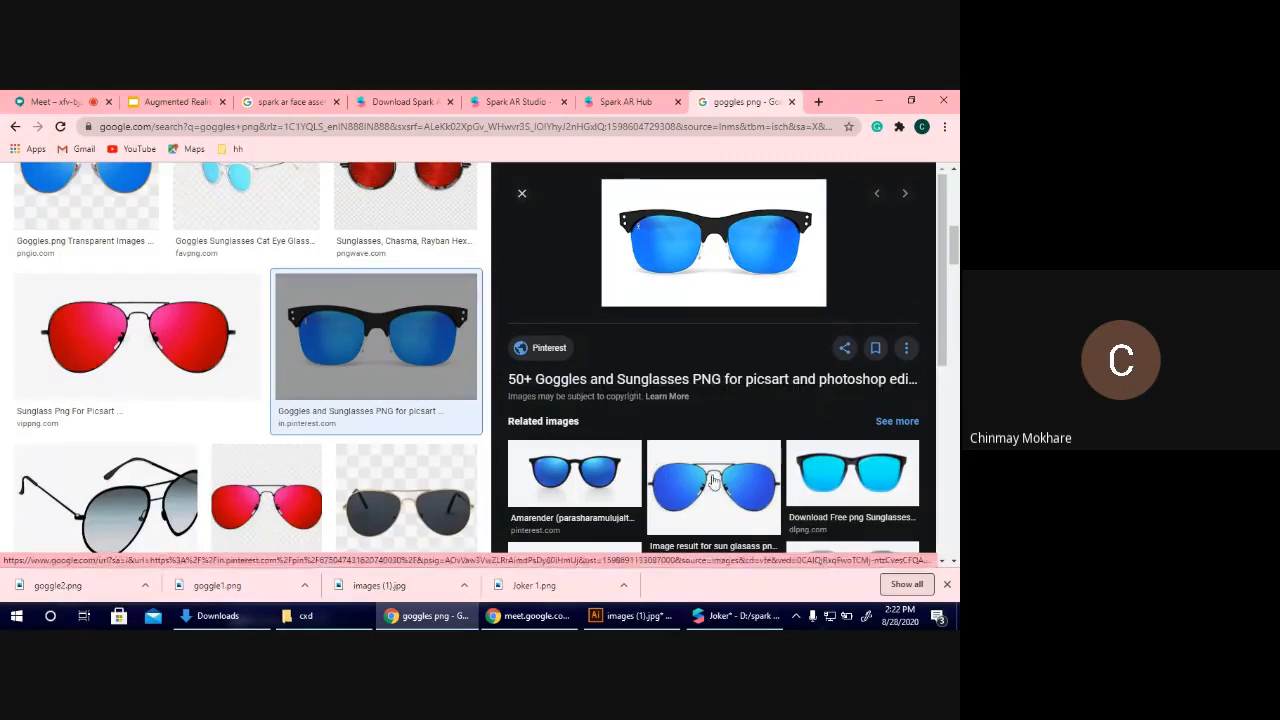
left_click(852, 475)
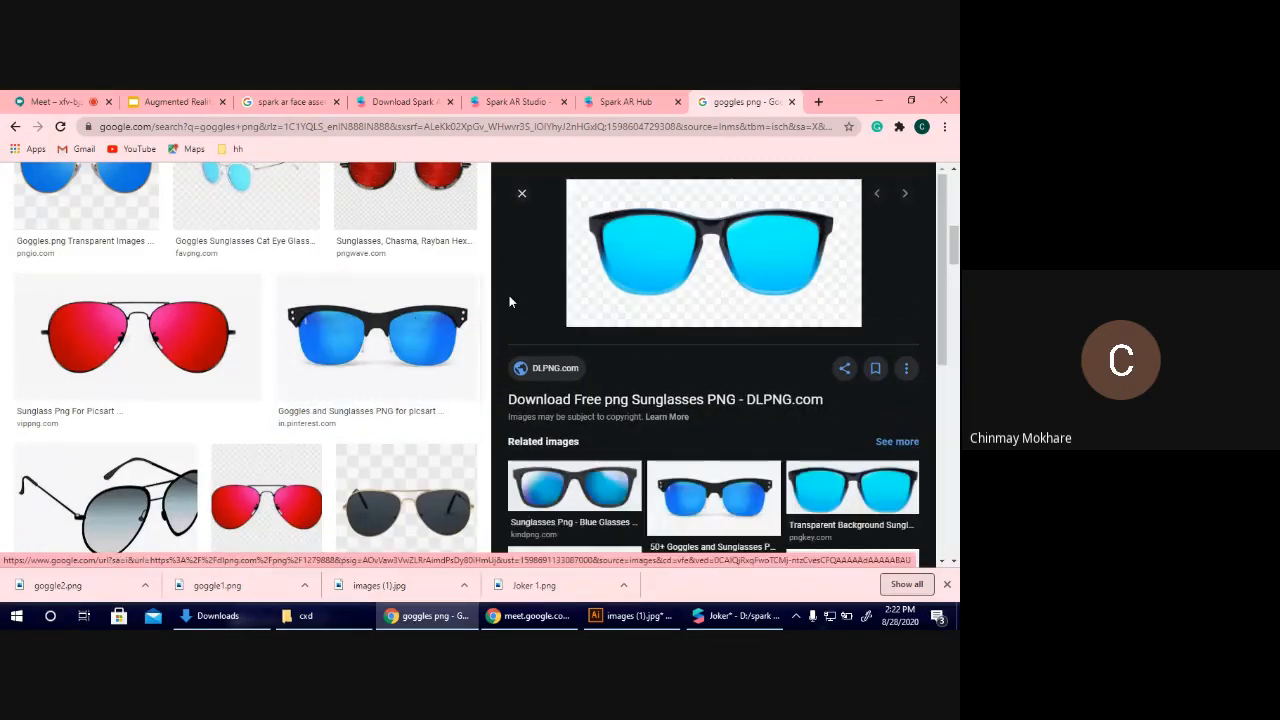
right_click(648, 262)
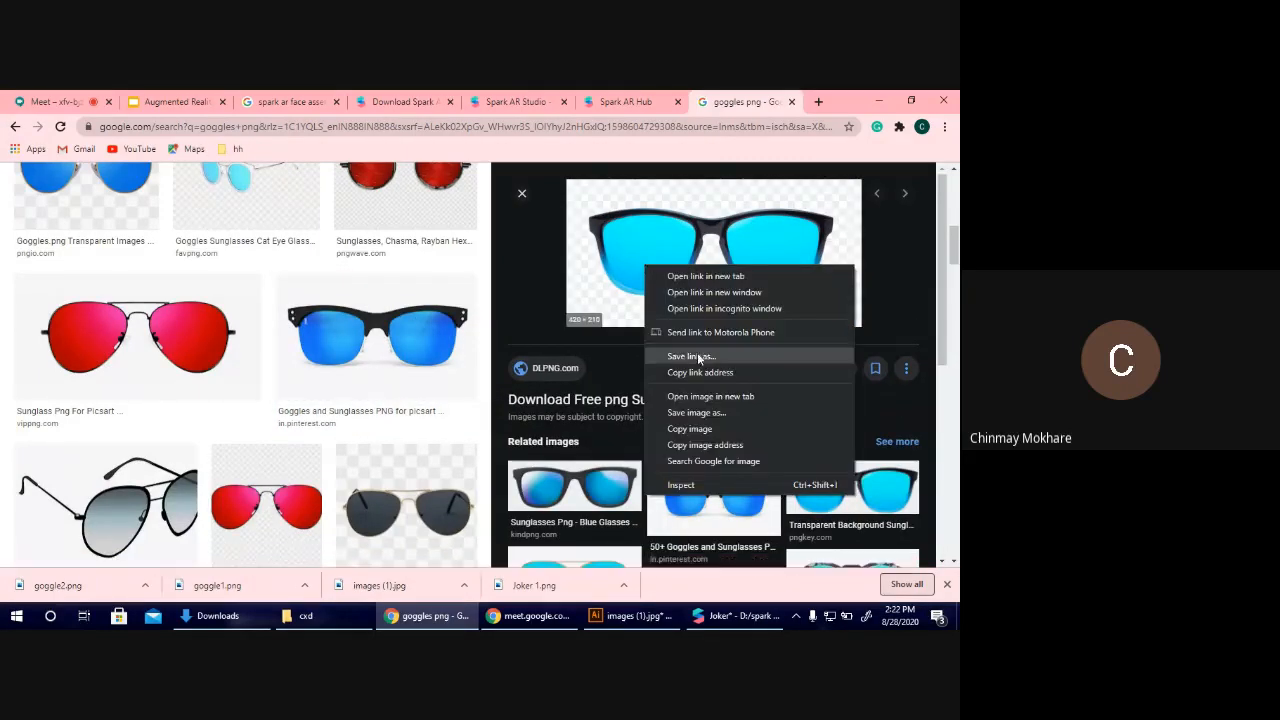
left_click(717, 418)
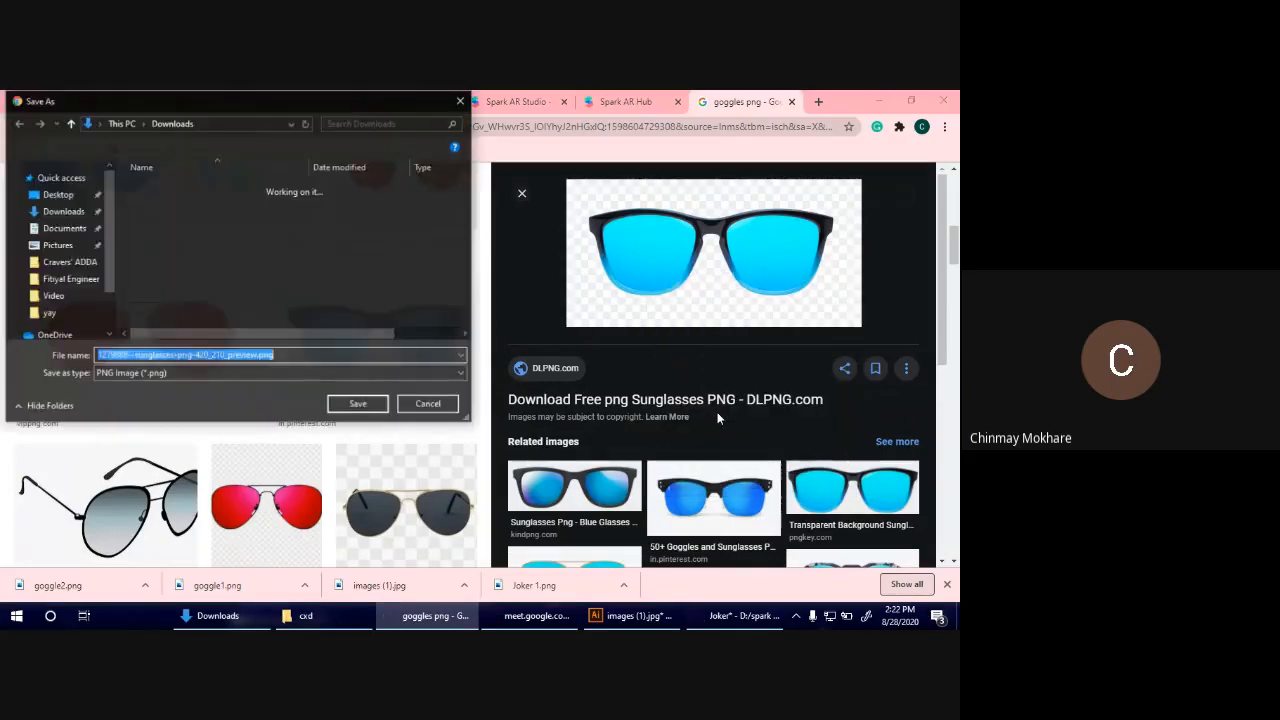
type("gogg")
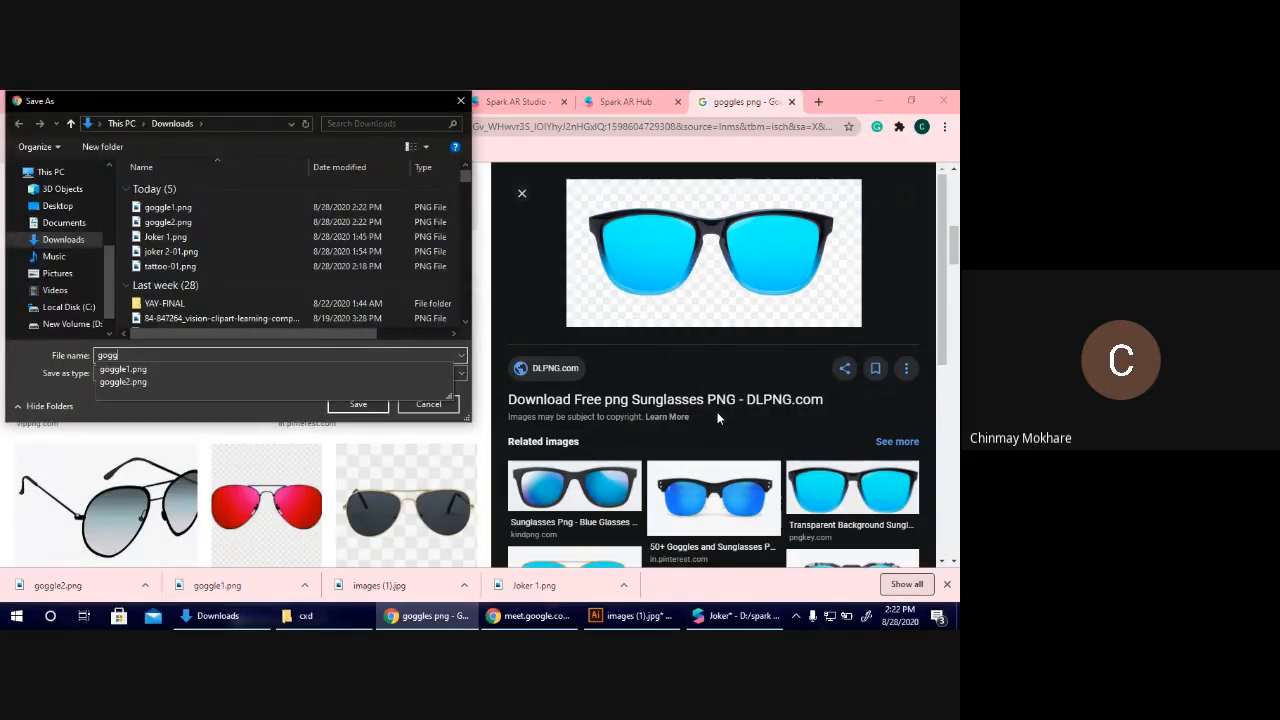
type("le3")
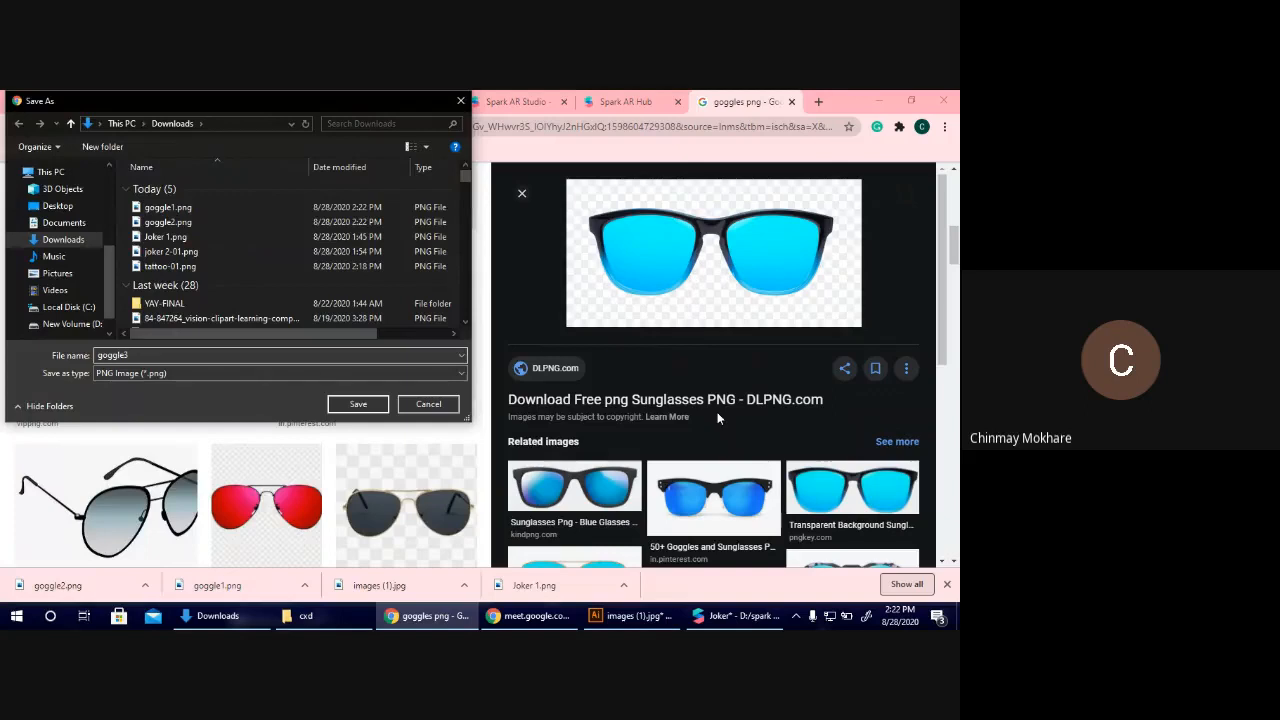
left_click(369, 406)
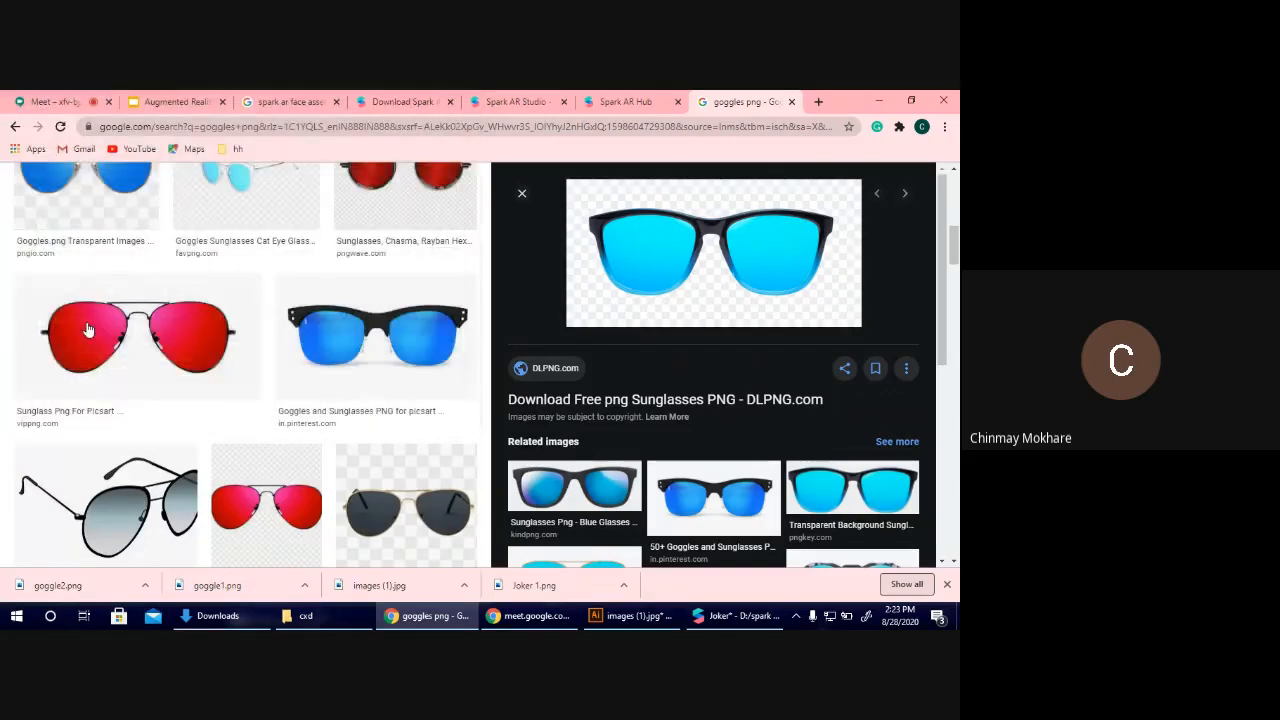
Save the black-framed sunglasses with green lenses from the Pinterest result to Downloads as goggle4.
scroll(331, 494, "down", 3)
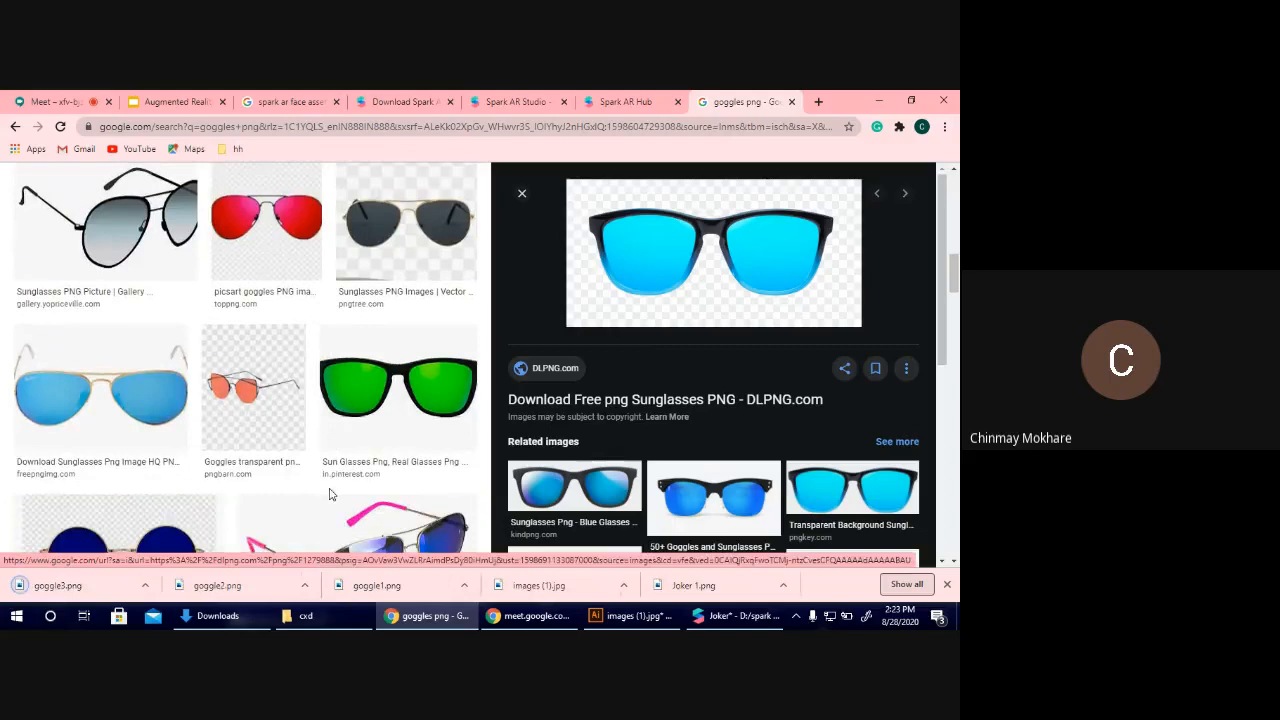
left_click(452, 412)
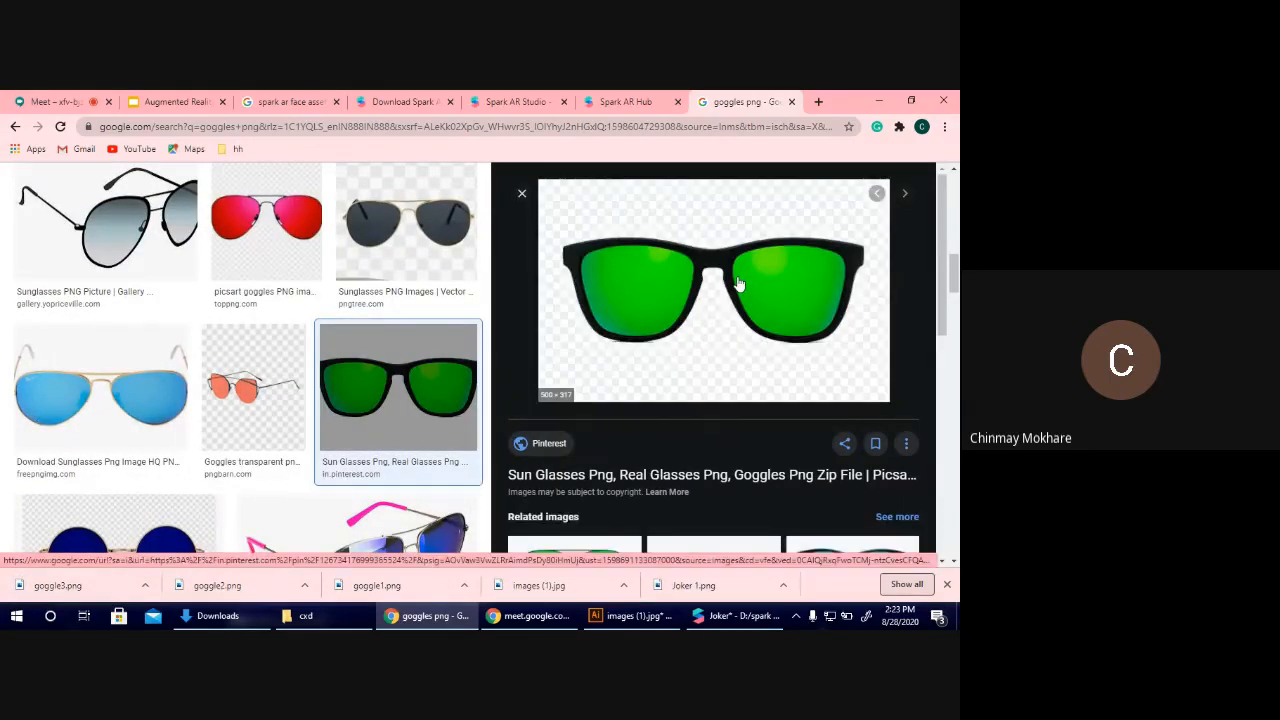
right_click(738, 285)
left_click(832, 430)
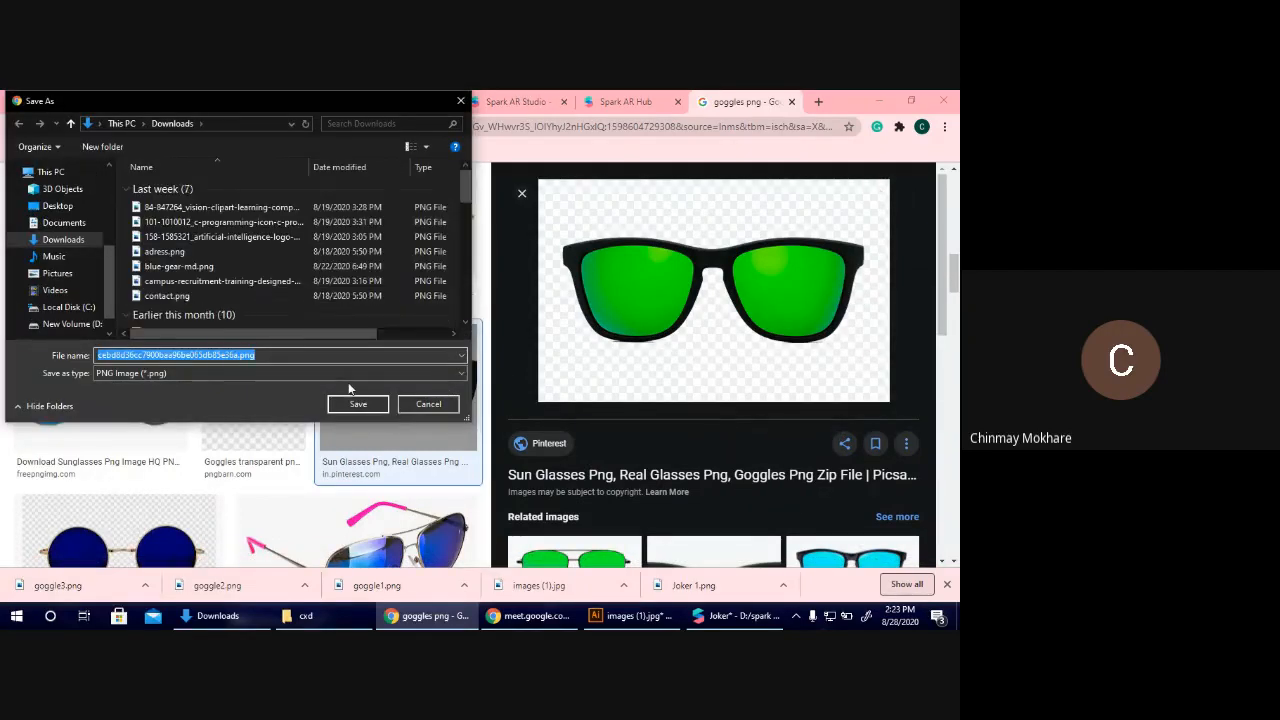
type("goggle4")
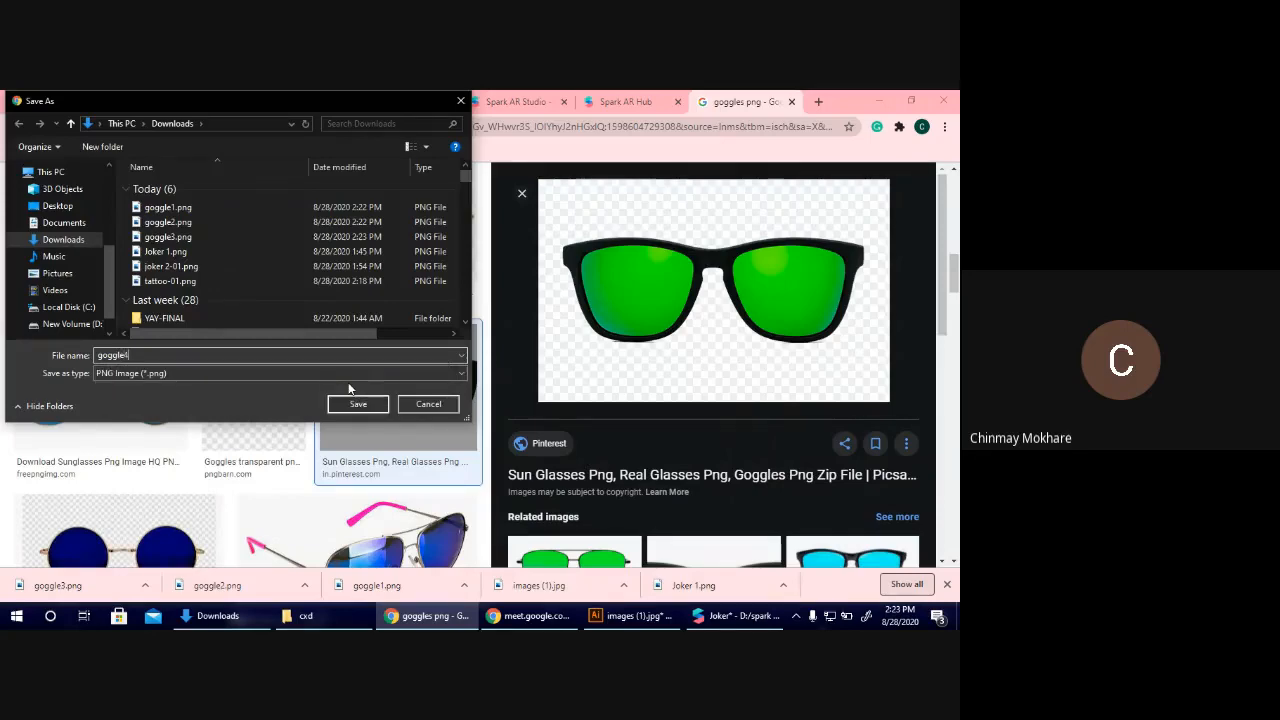
key("Return")
Find the green-lens aviator sunglasses from PNGio.com in the image results and save the picture as goggle5 in Downloads.
scroll(180, 377, "down", 3)
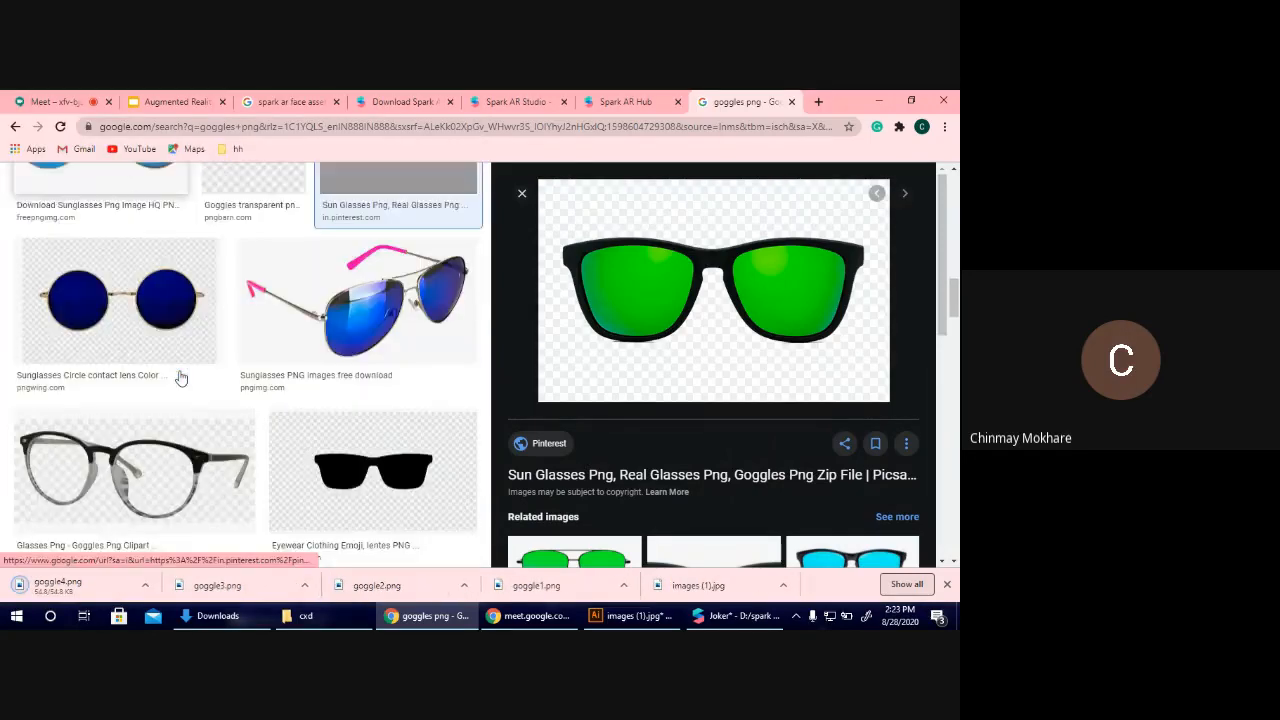
scroll(180, 377, "down", 3)
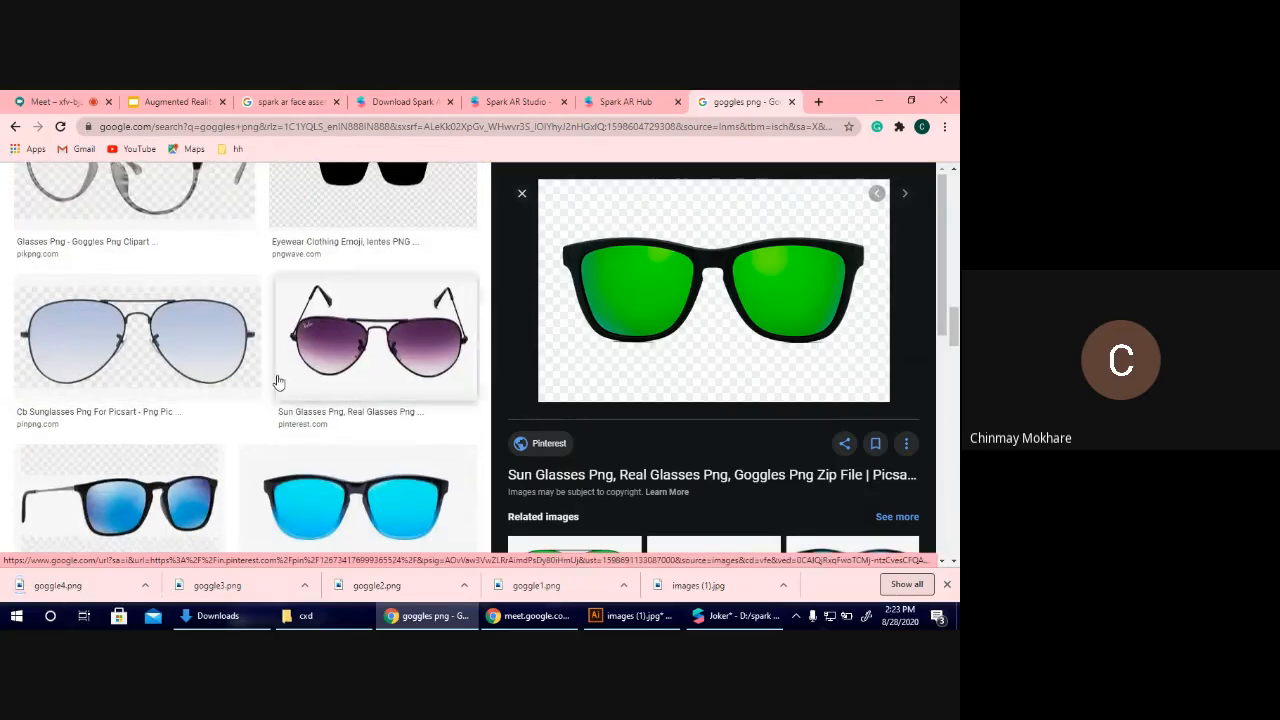
scroll(275, 380, "down", 5)
scroll(279, 381, "down", 5)
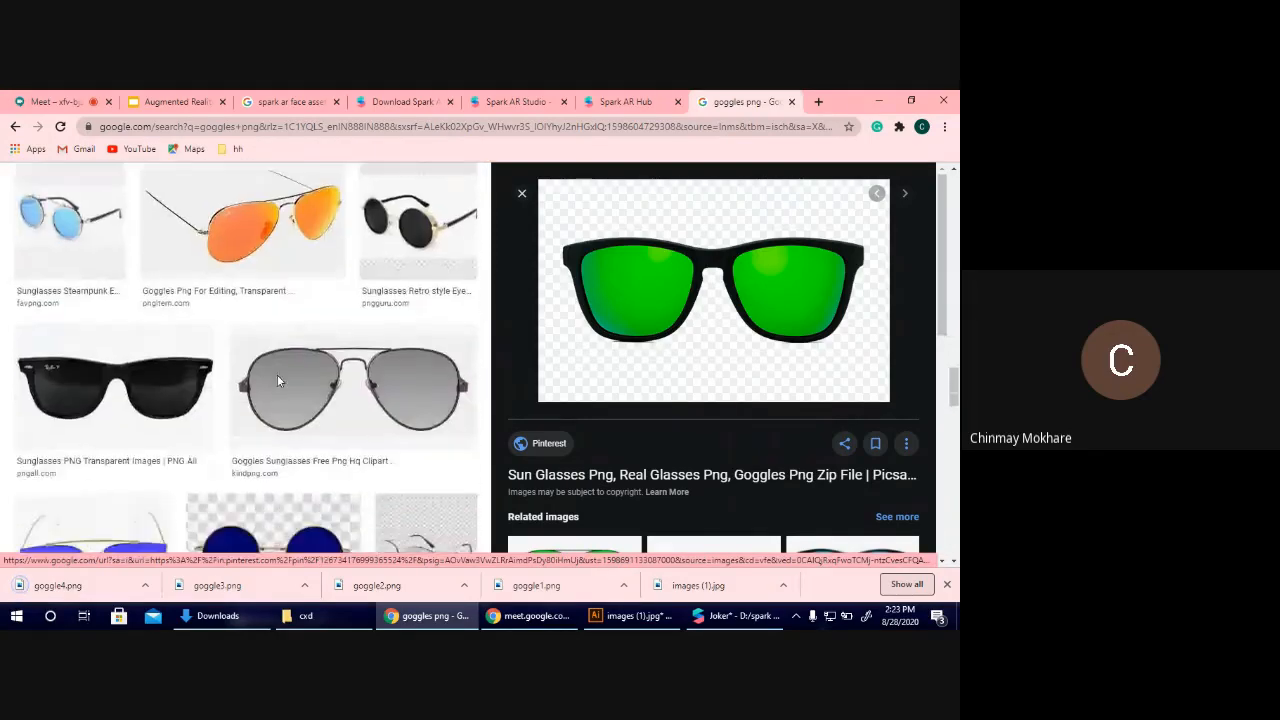
scroll(279, 381, "down", 6)
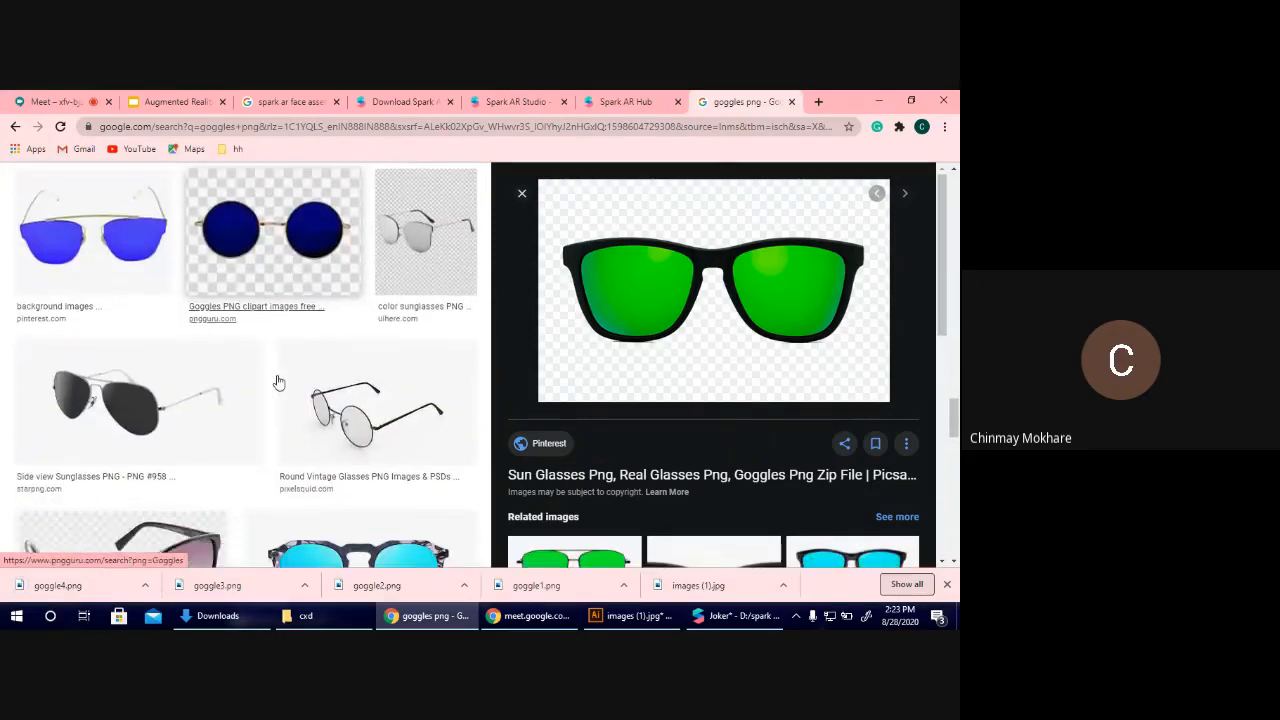
scroll(279, 381, "down", 3)
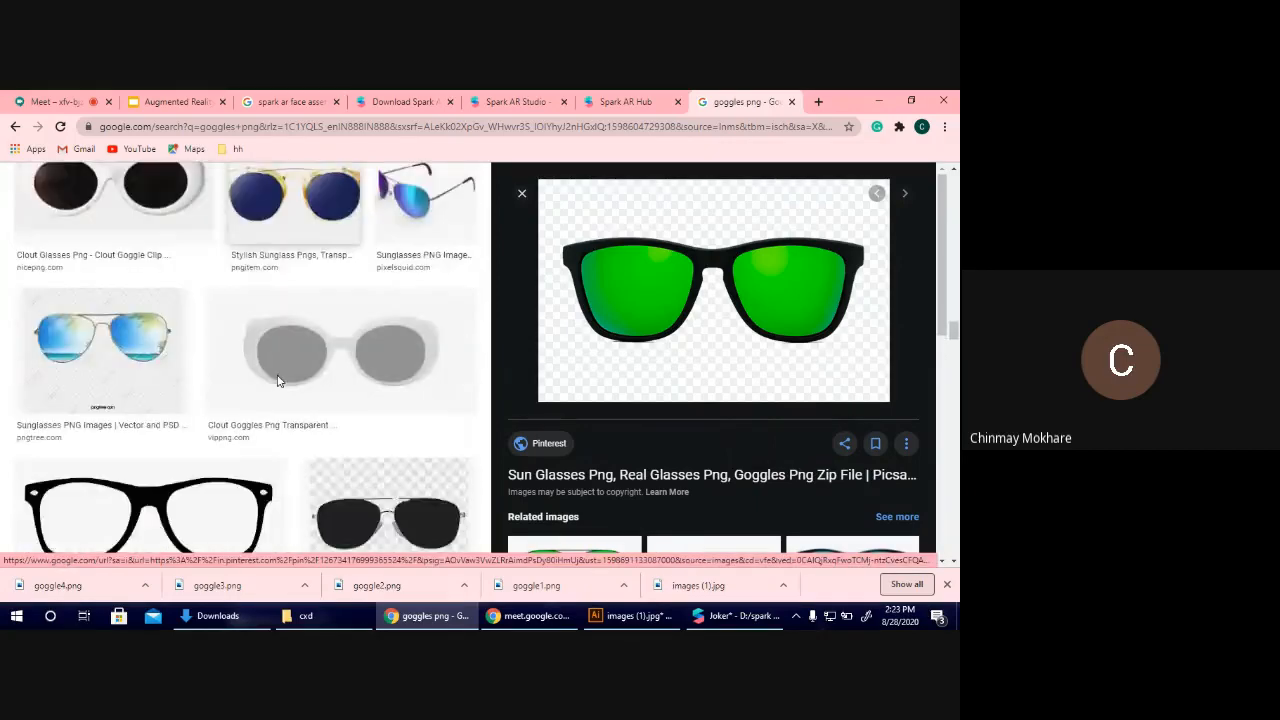
scroll(279, 381, "up", 4)
left_click(285, 376)
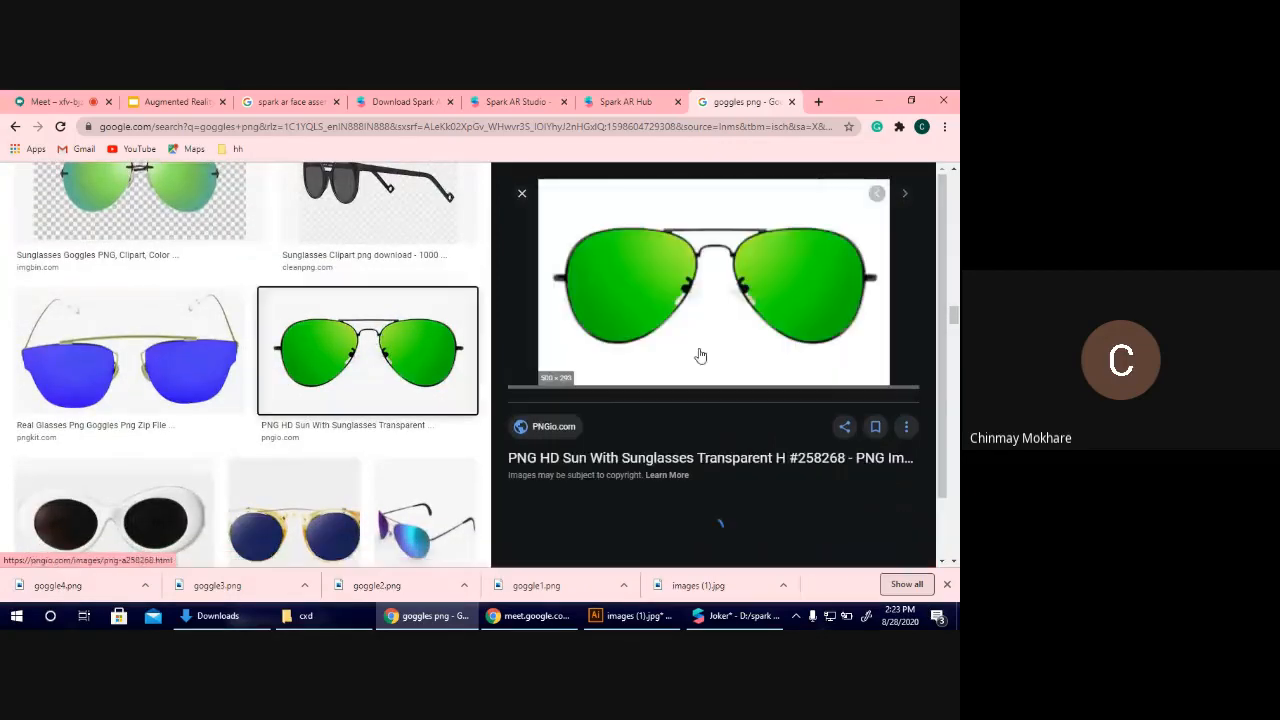
right_click(613, 260)
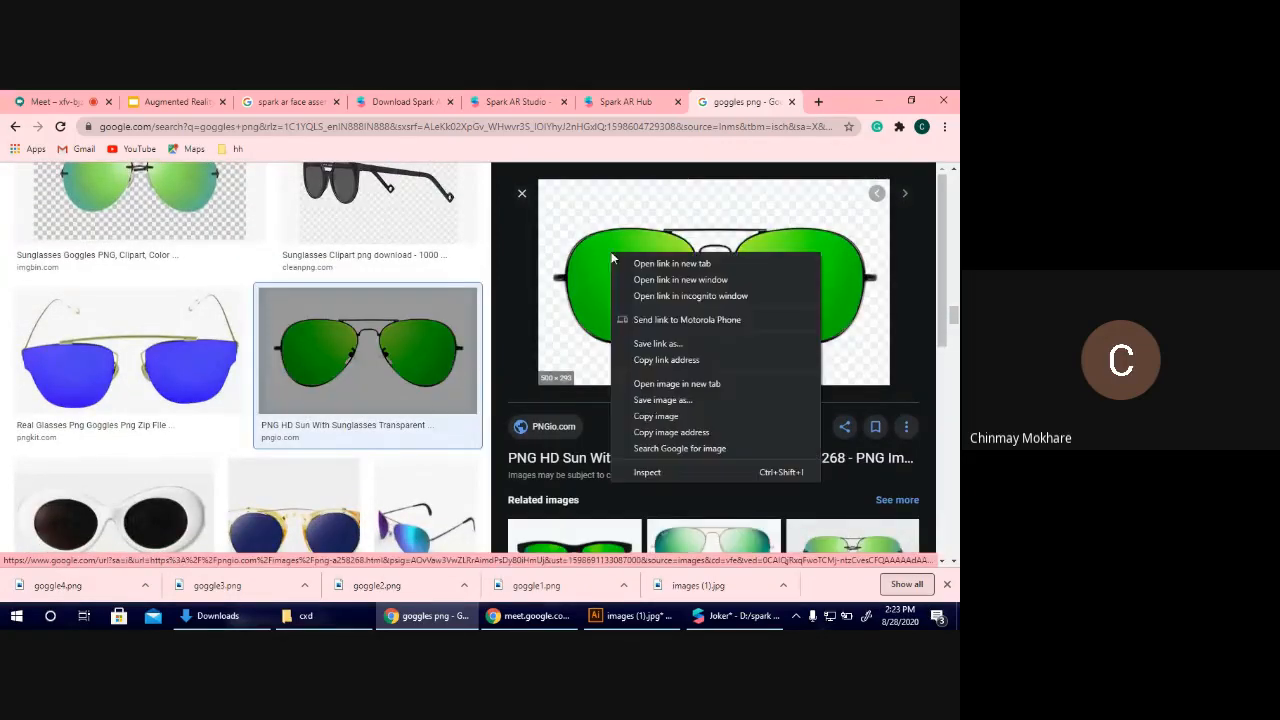
left_click(655, 416)
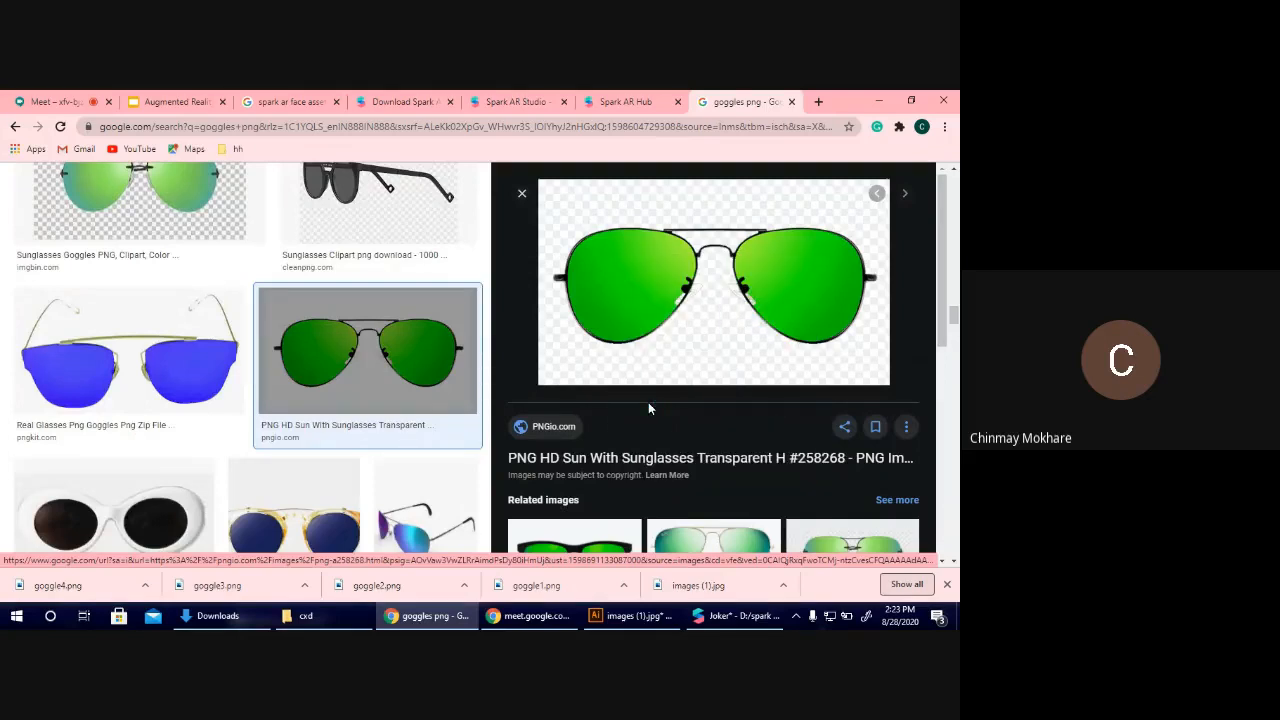
type("gog")
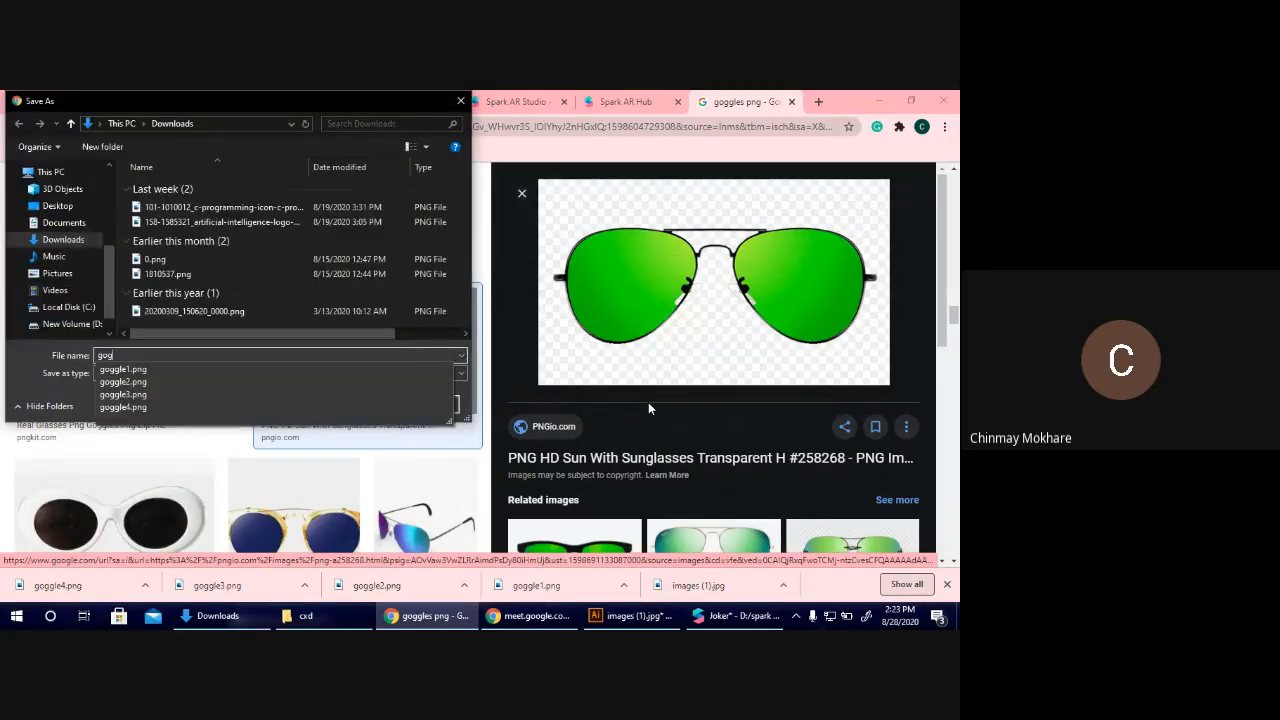
type("gle5")
key("Return")
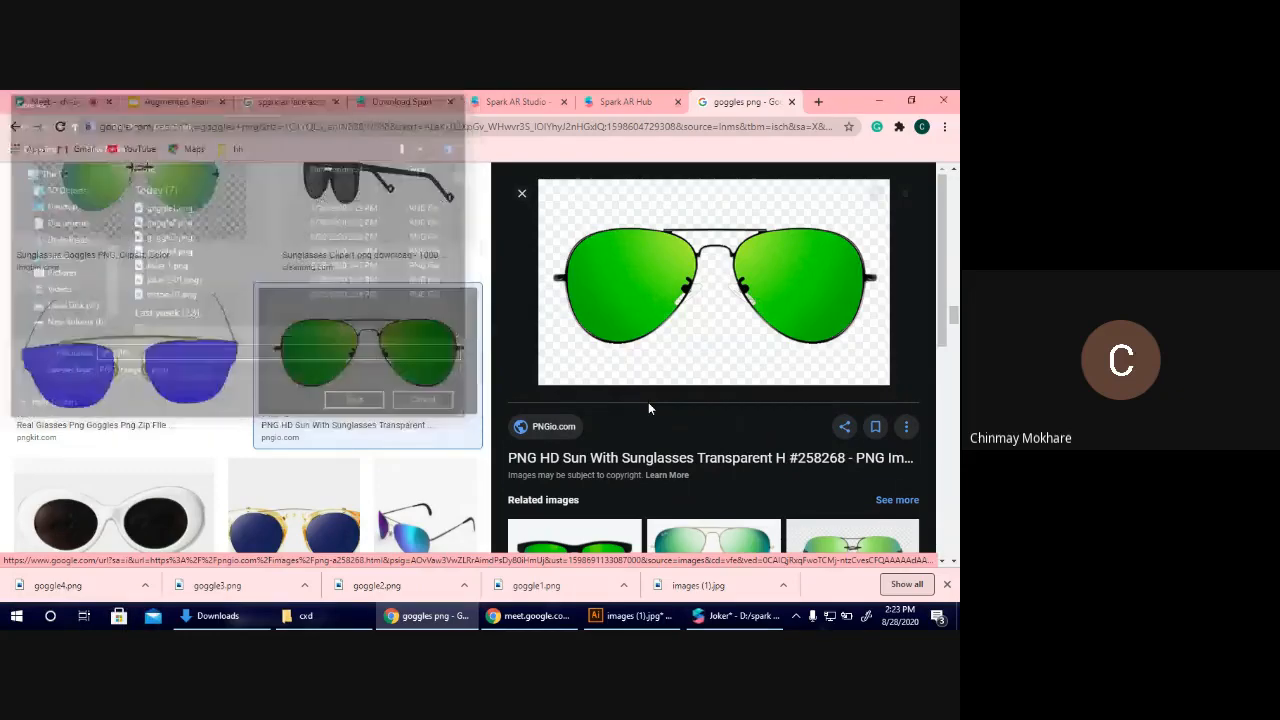
scroll(451, 406, "down", 5)
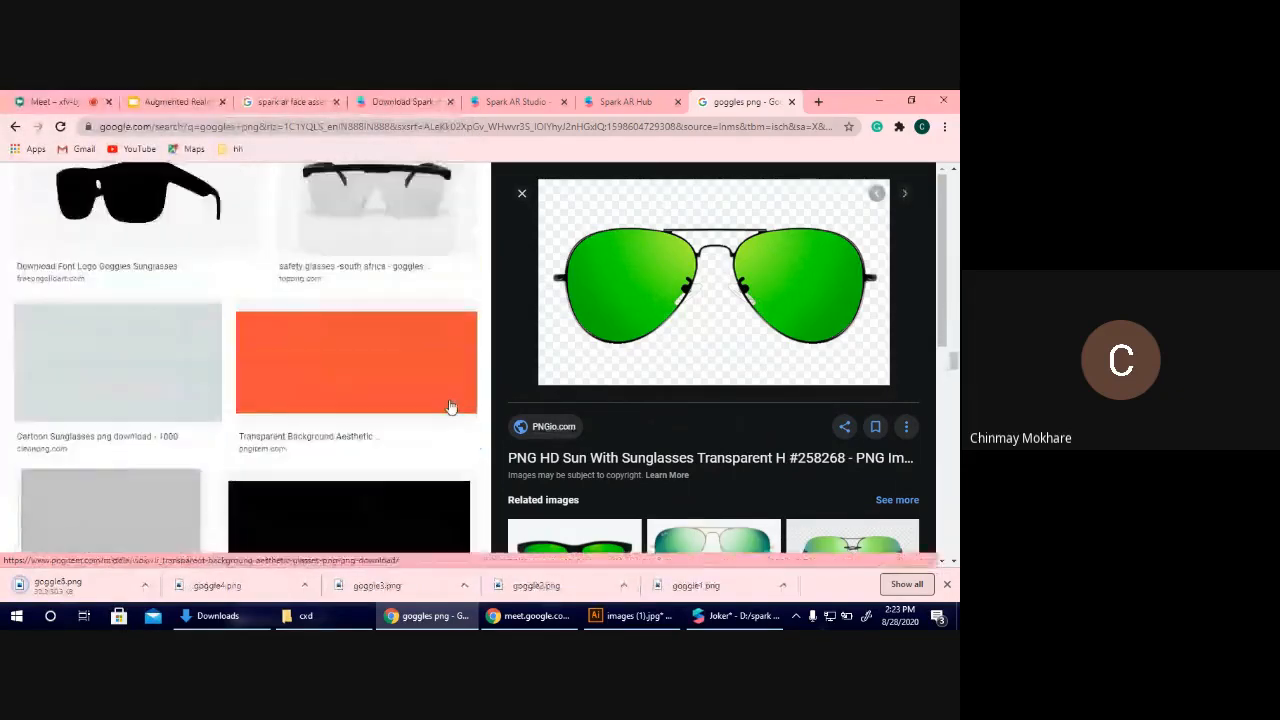
scroll(451, 406, "down", 8)
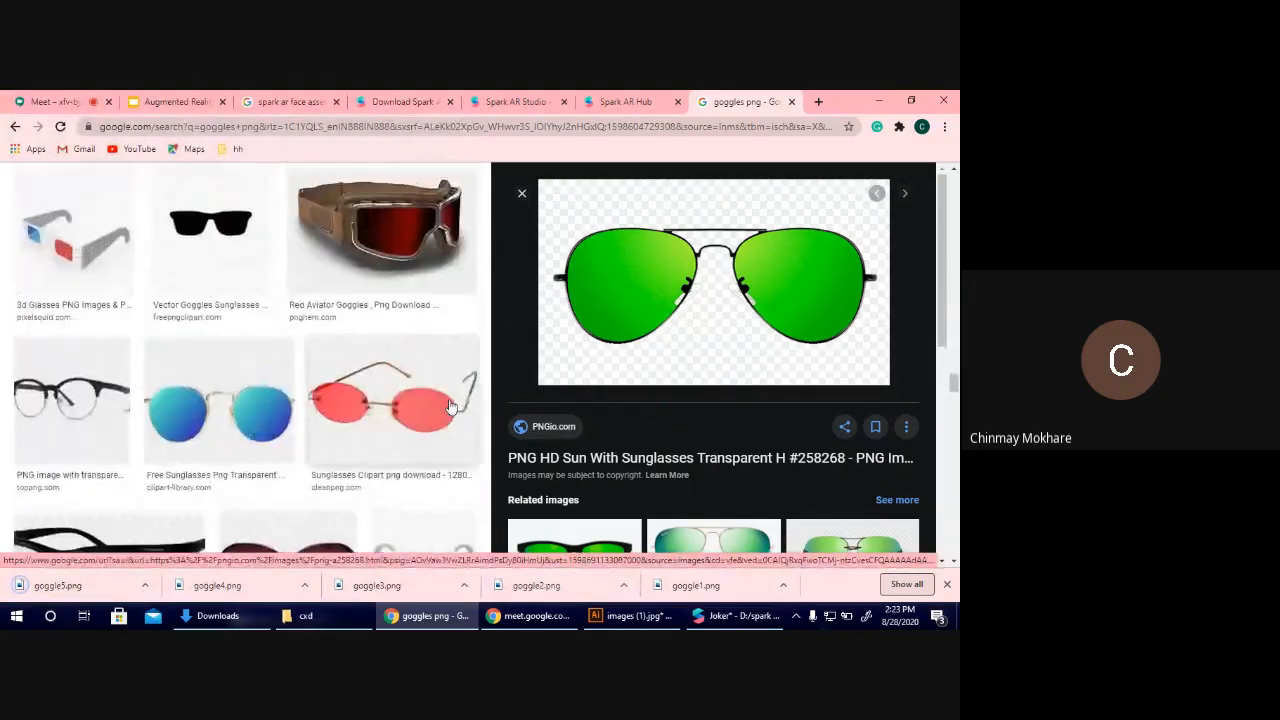
scroll(451, 406, "up", 15)
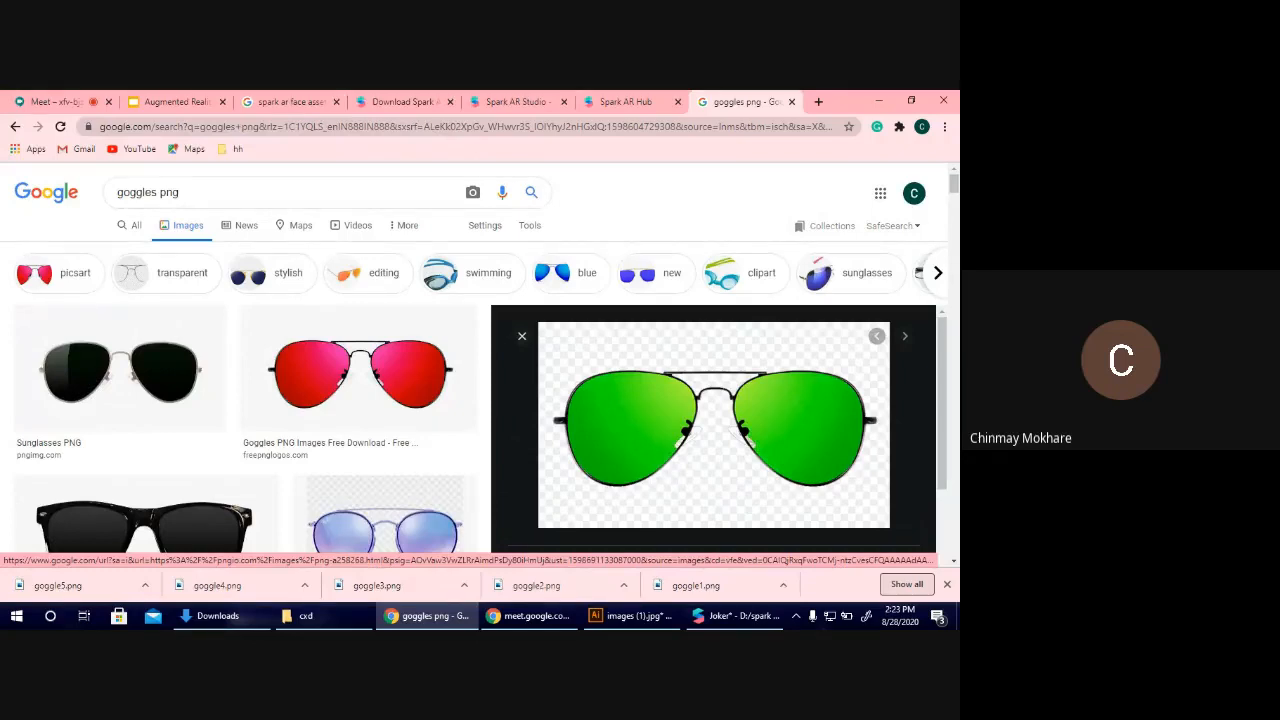
left_click(738, 615)
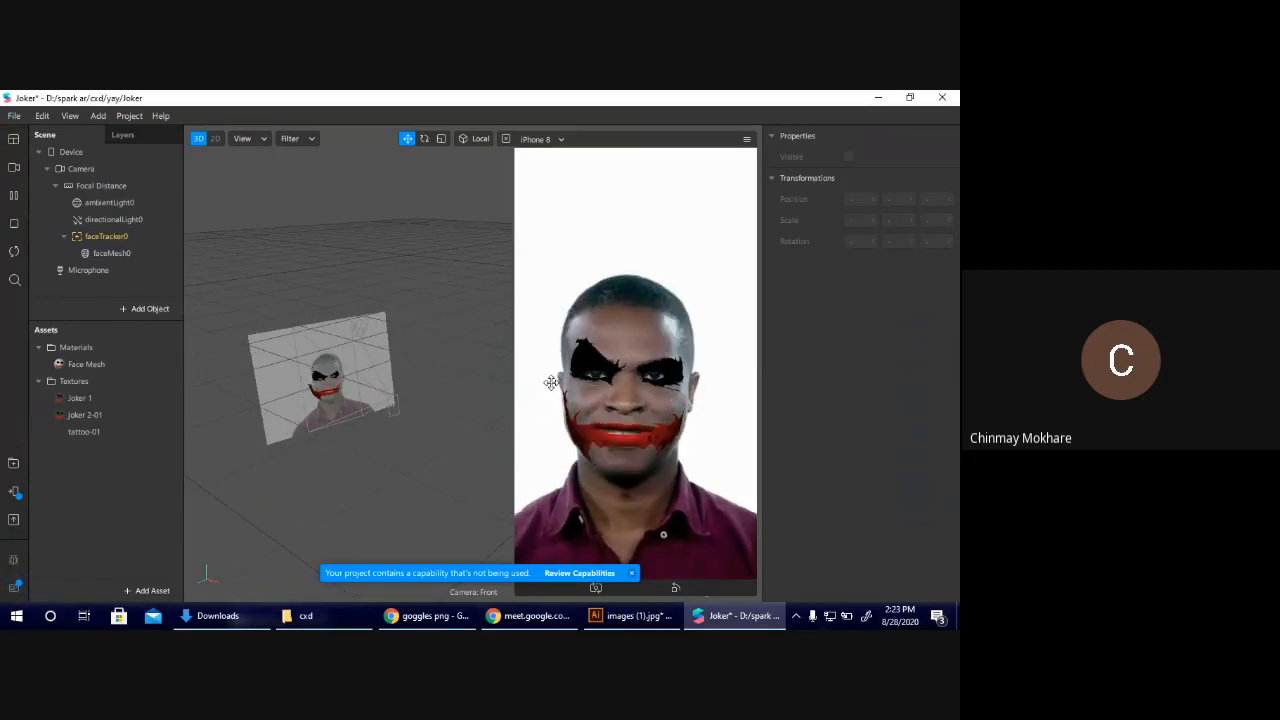
Switch to Illustrator and add a wide, low artboard about 85 by 22 mm beside the existing one.
left_click(590, 620)
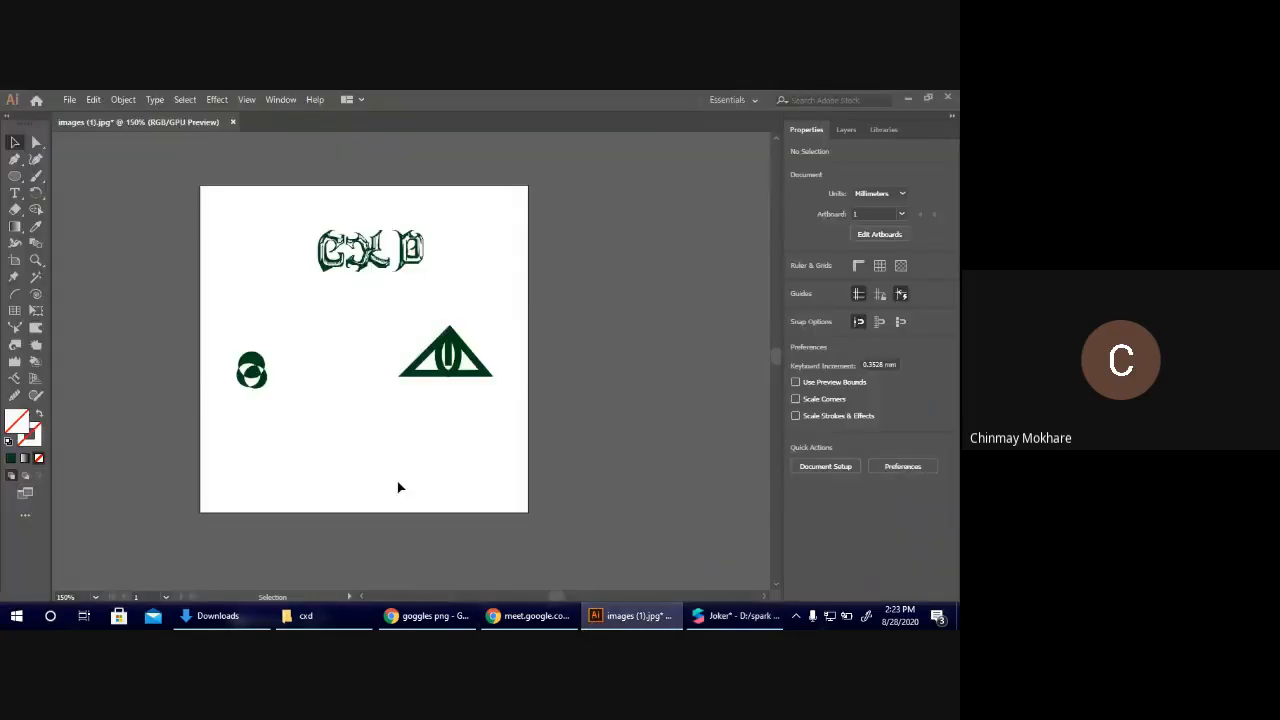
left_click(14, 260)
left_click_drag(563, 277, 571, 384)
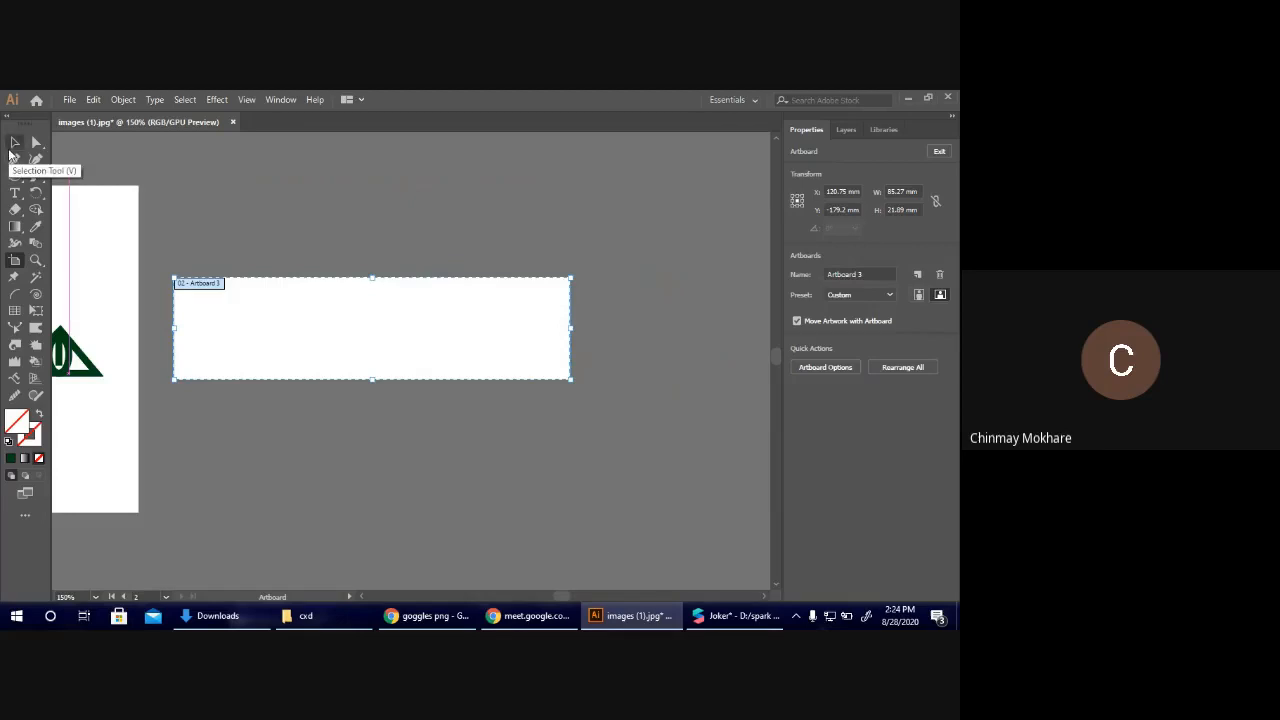
key("Escape")
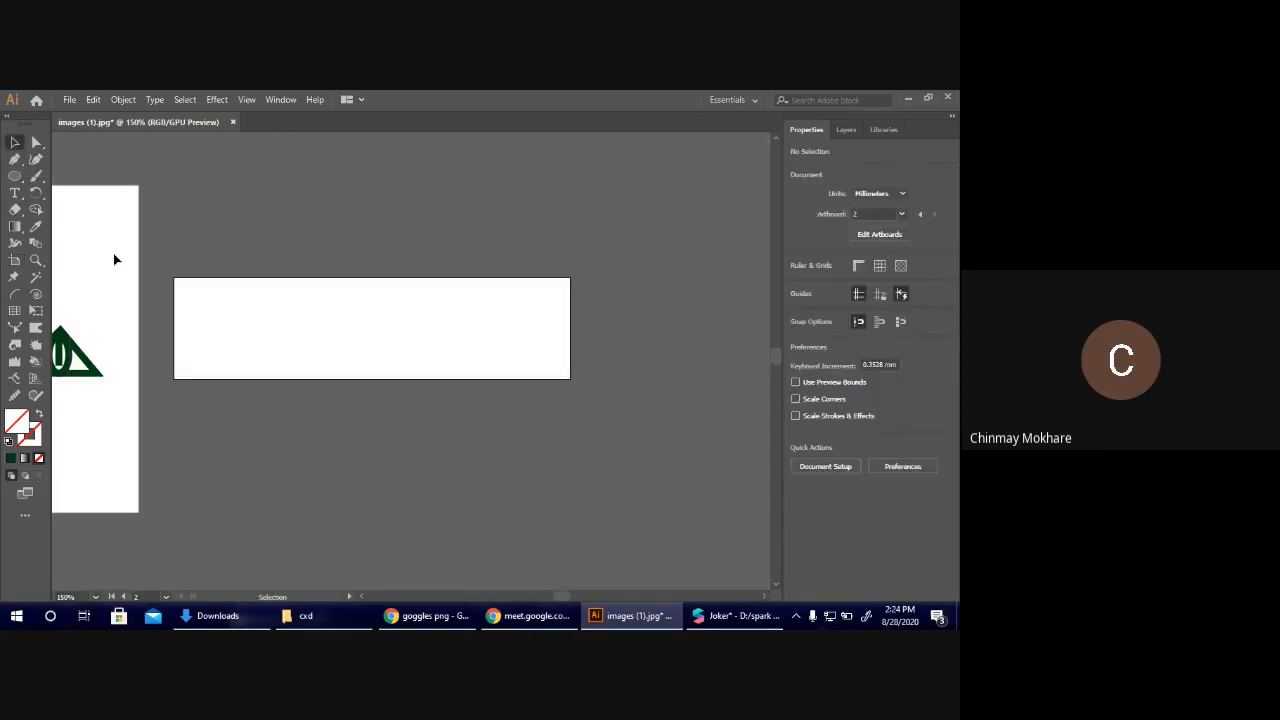
Draw a closed goggle-arm outline on the new artboard with the Pen tool: a long narrow bar ending in a rounded, downward-bent tip.
left_click(15, 160)
left_click(195, 294)
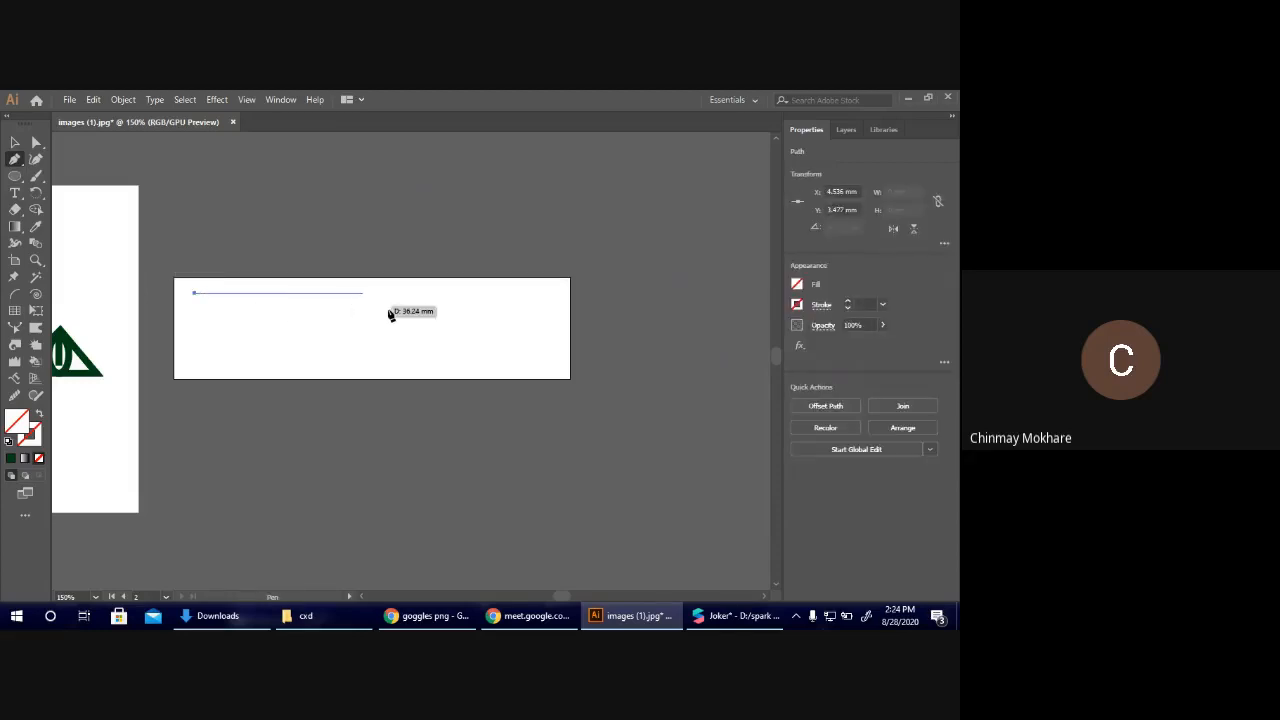
left_click(504, 323, "shift")
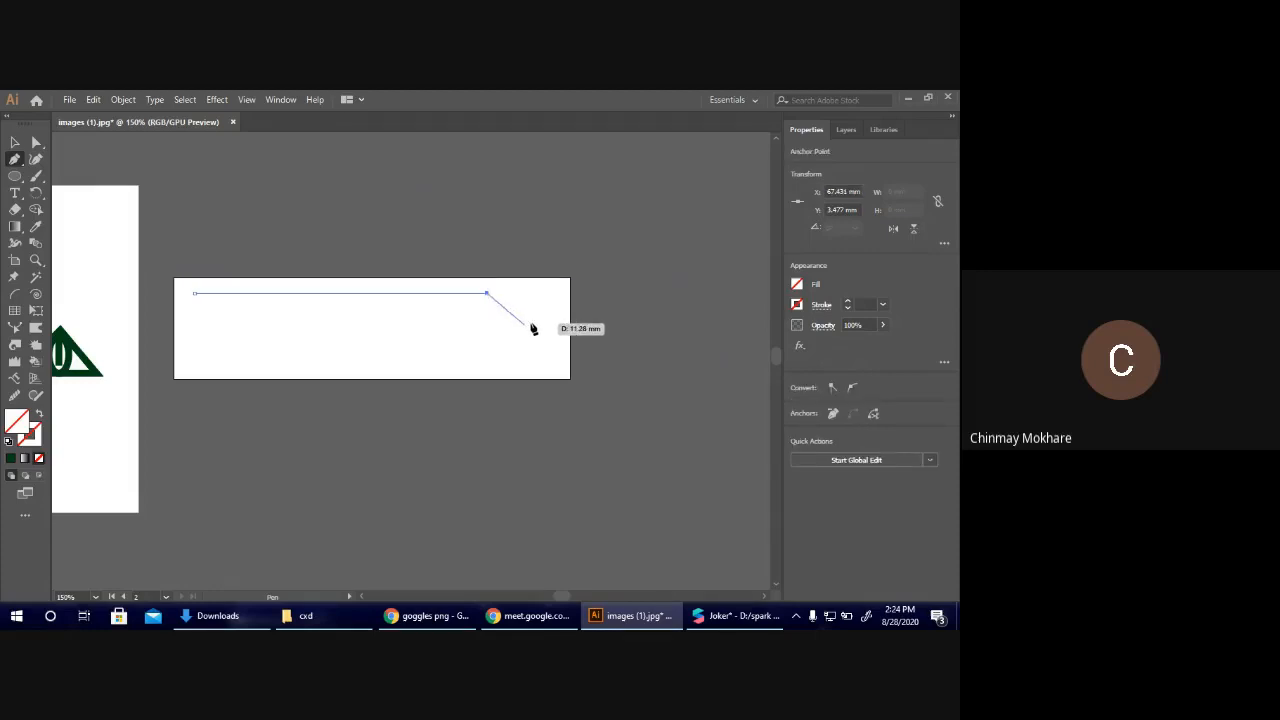
left_click(530, 324)
left_click_drag(523, 336, 494, 323)
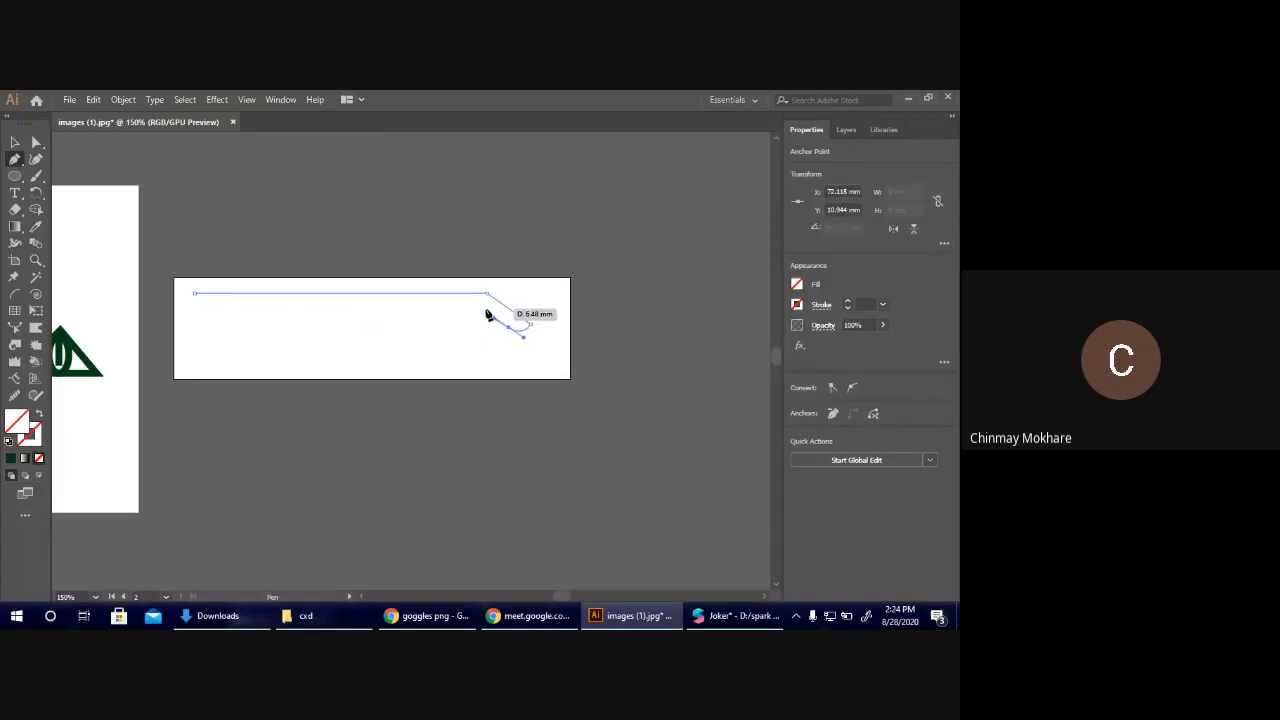
left_click(482, 306)
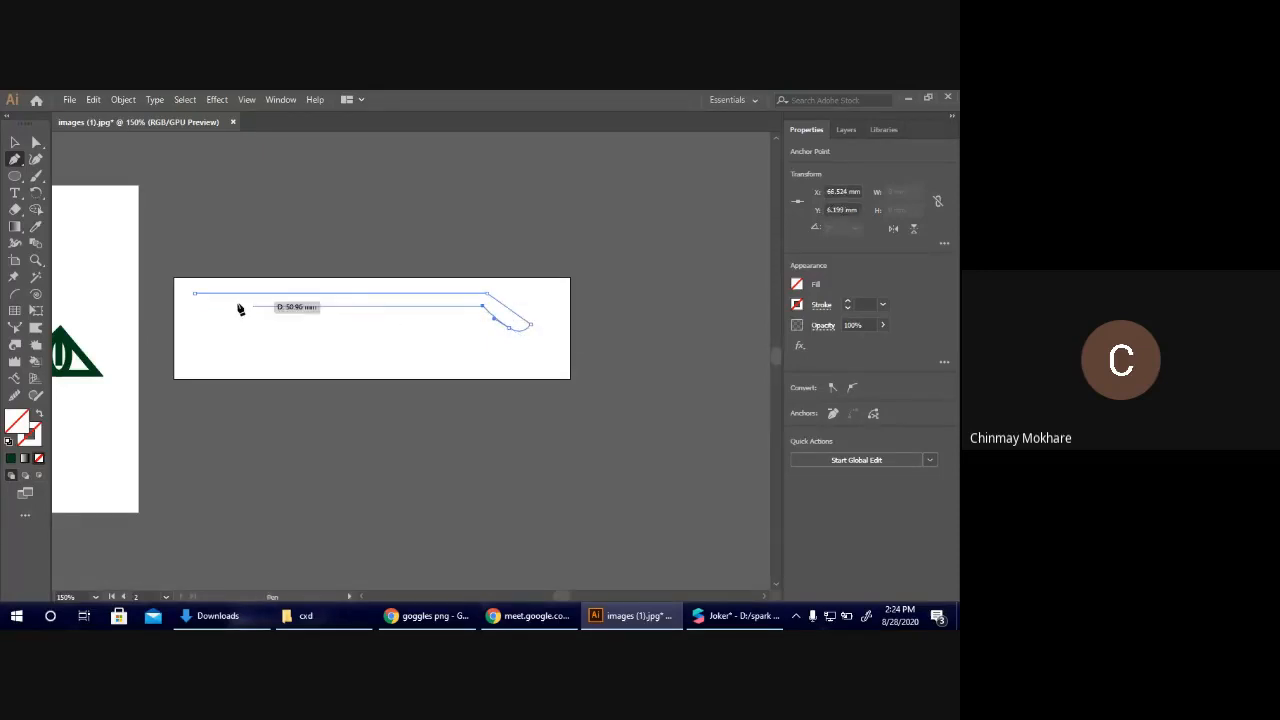
left_click(198, 309)
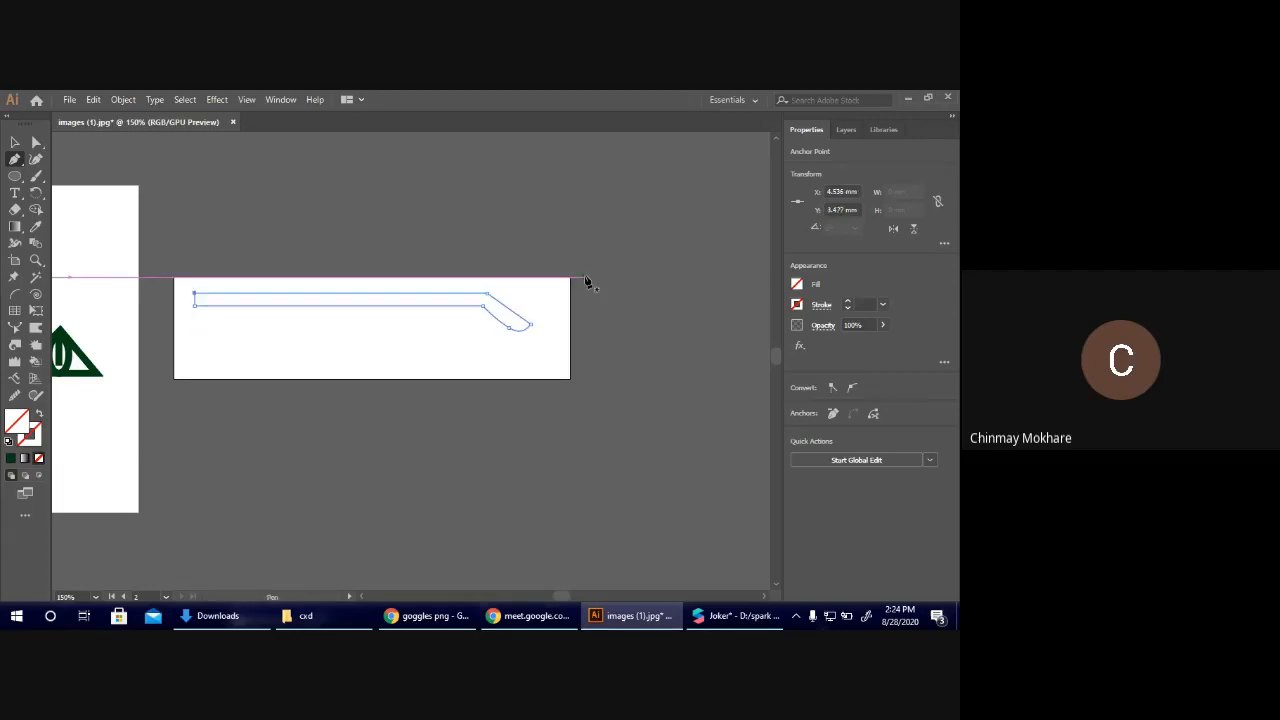
Fill the goggle-arm shape with black (000000) and enlarge it to about 81 by 9 mm within the artboard.
left_click(799, 285)
left_click(653, 407)
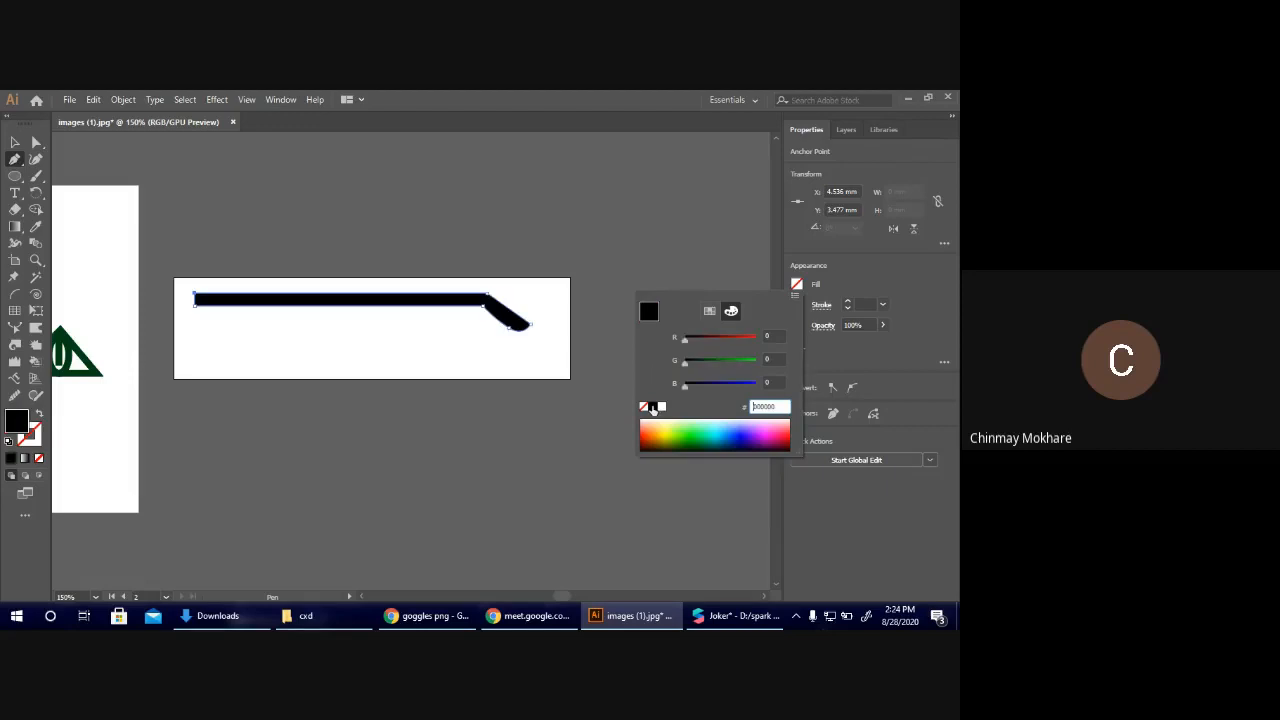
left_click(181, 205)
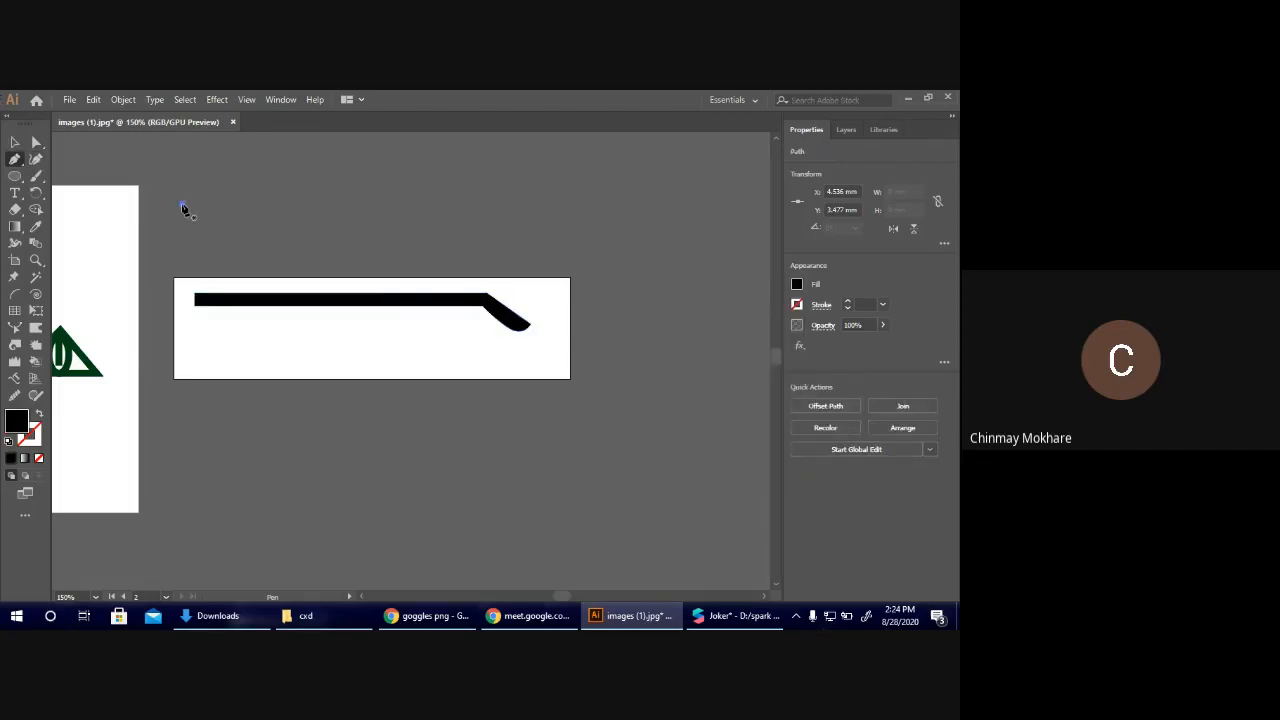
key("Escape")
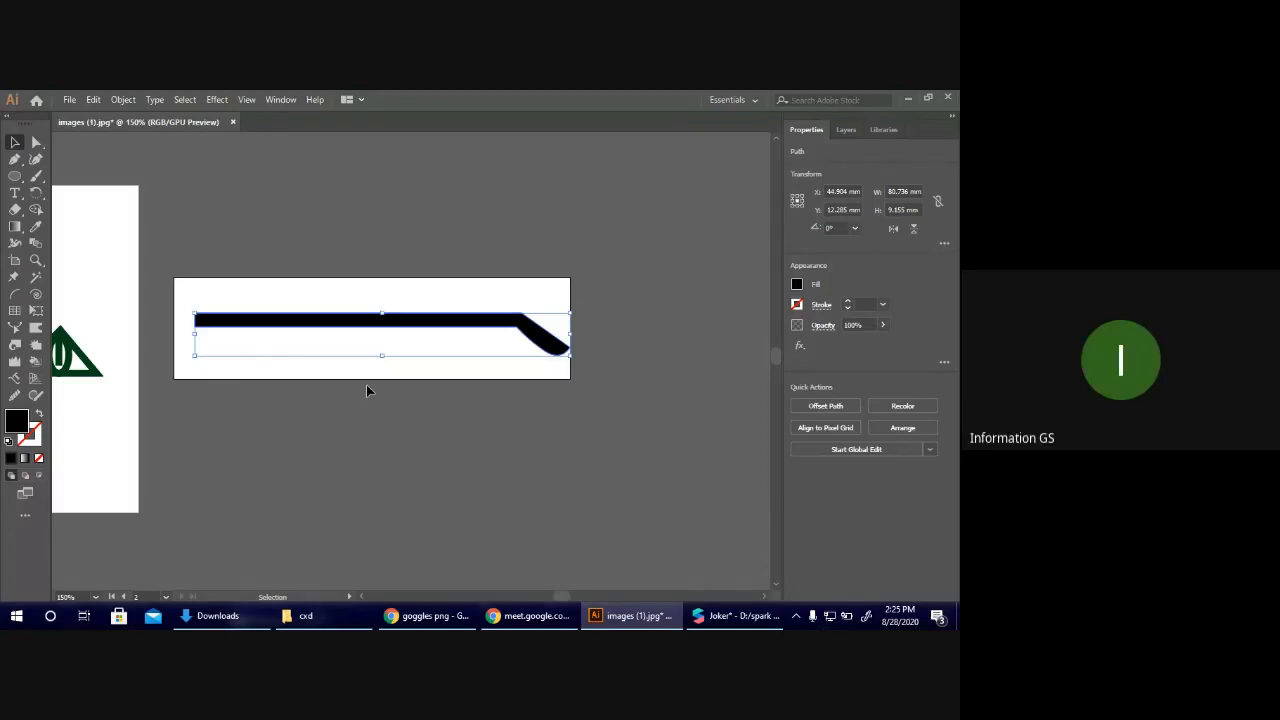
left_click_drag(195, 313, 195, 311)
left_click(278, 374)
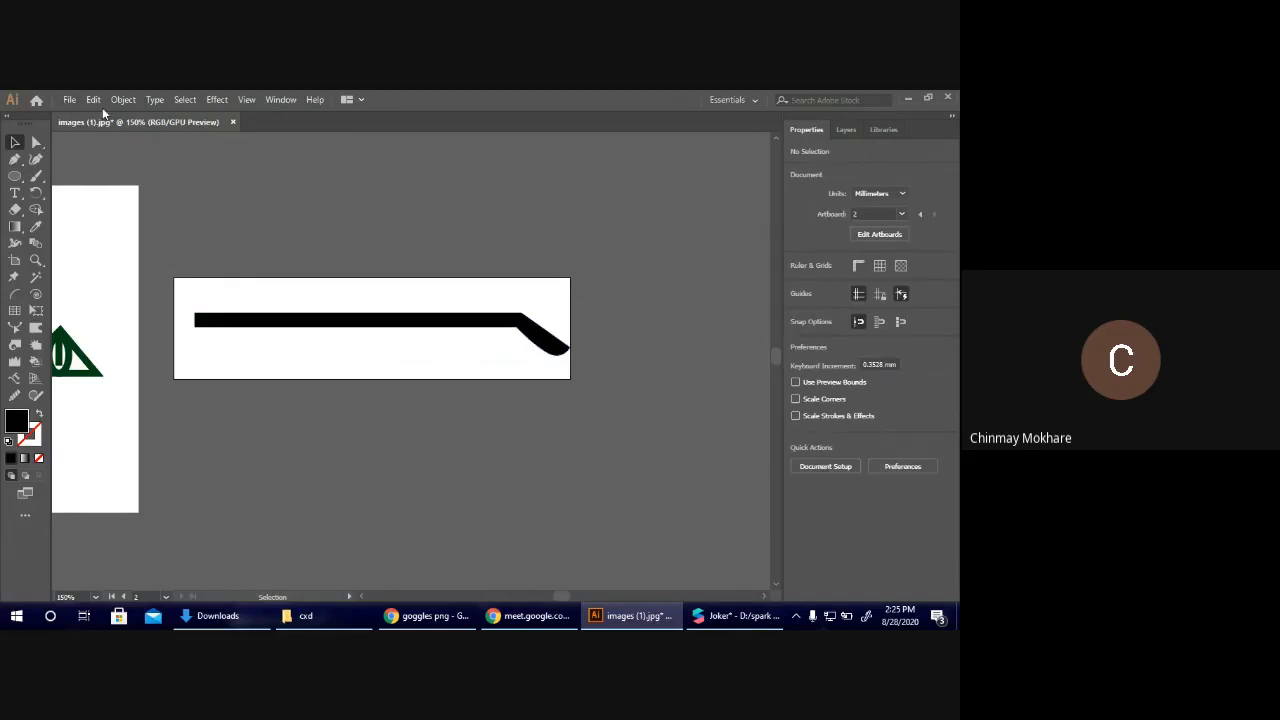
Export only artboard 2 to Downloads as a PNG named stick, at Medium (150 ppi) resolution with a transparent background.
left_click(69, 100)
mouse_move(226, 346)
left_click(389, 364)
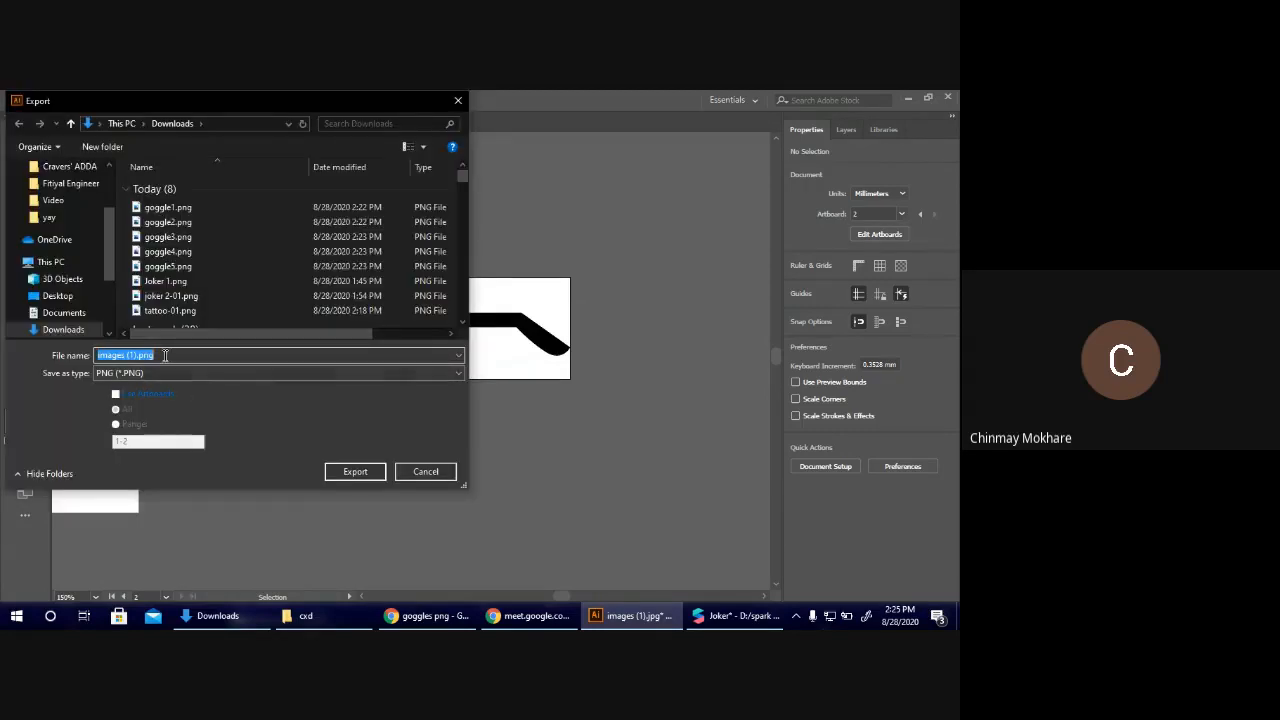
type("stic")
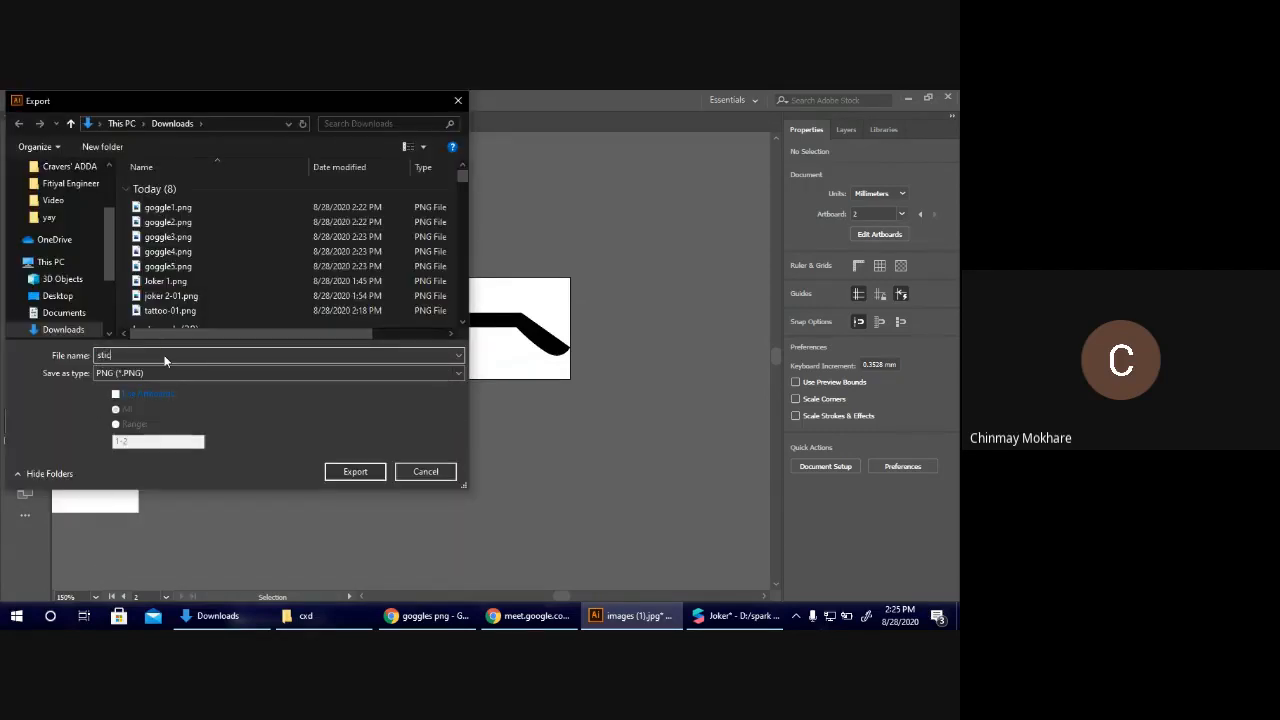
type("k")
left_click(160, 393)
left_click(131, 427)
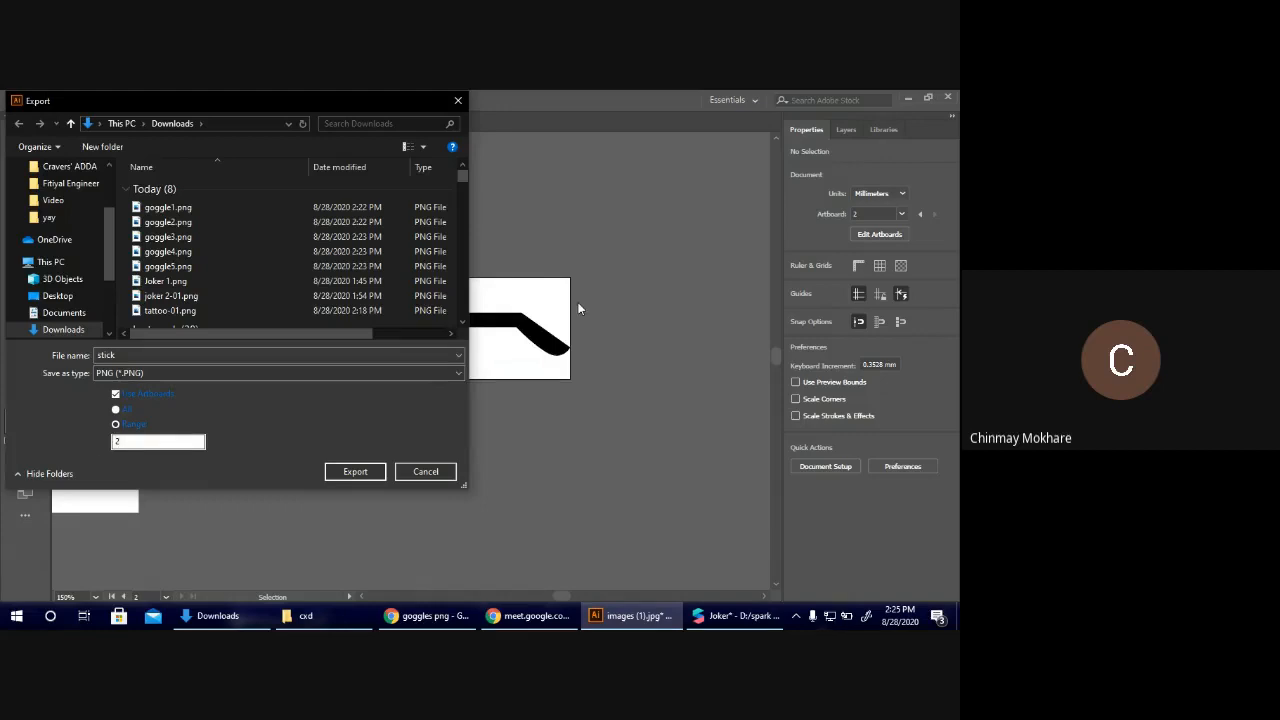
type("2")
left_click(372, 470)
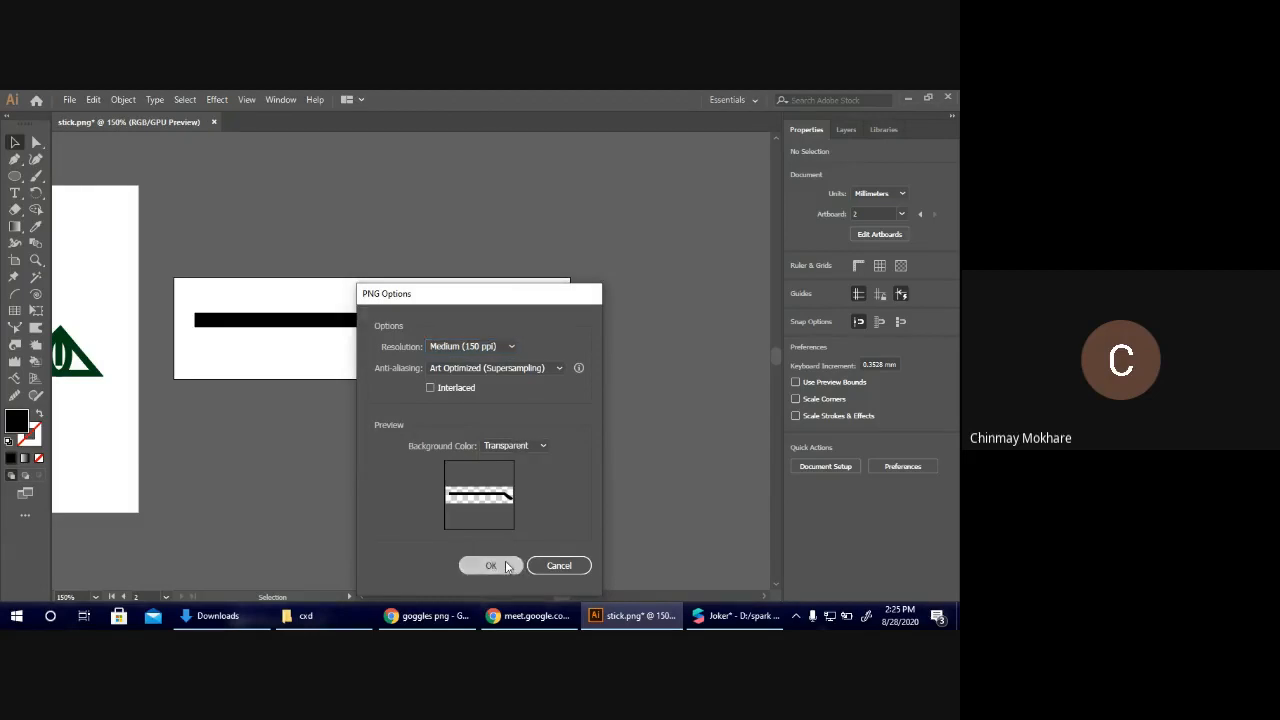
left_click(505, 566)
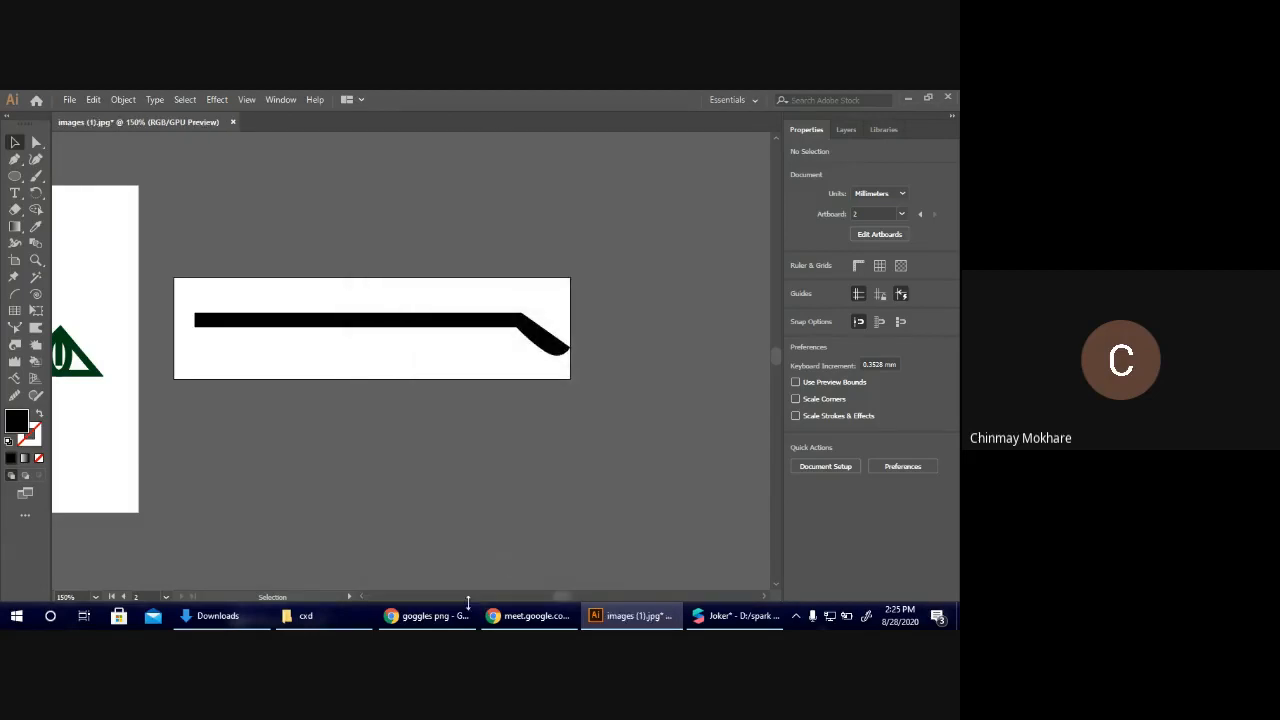
Switch to Spark AR Studio and delete faceMesh0 from the face tracker.
left_click(733, 614)
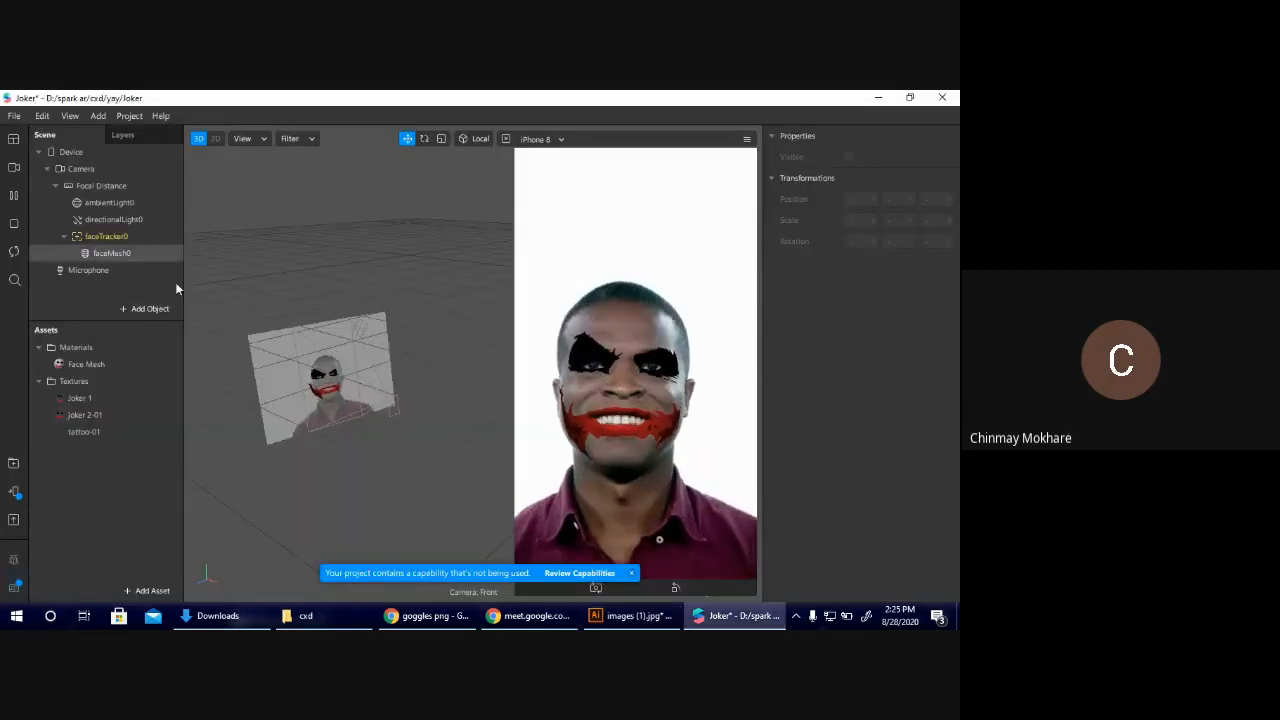
left_click(134, 257)
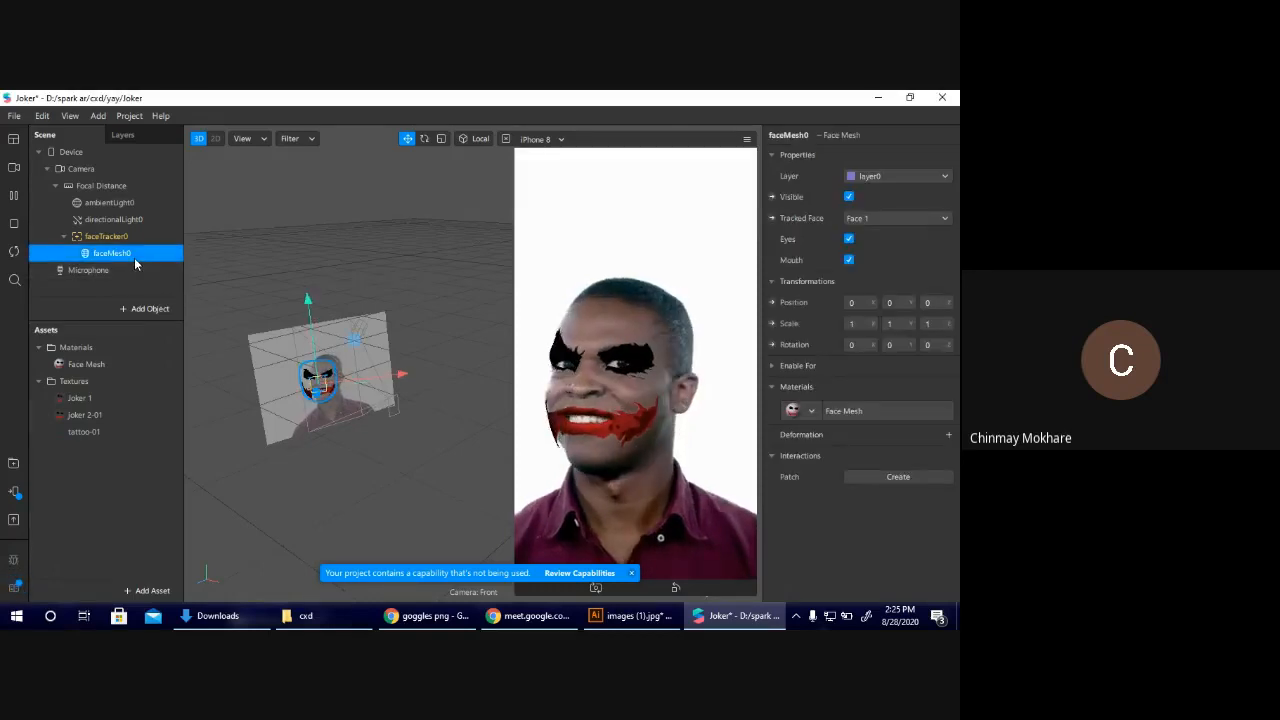
key("Delete")
Delete the Joker 1, joker 2-01 and tattoo-01 textures from the assets, removing their files from the project folder as well.
left_click(80, 384)
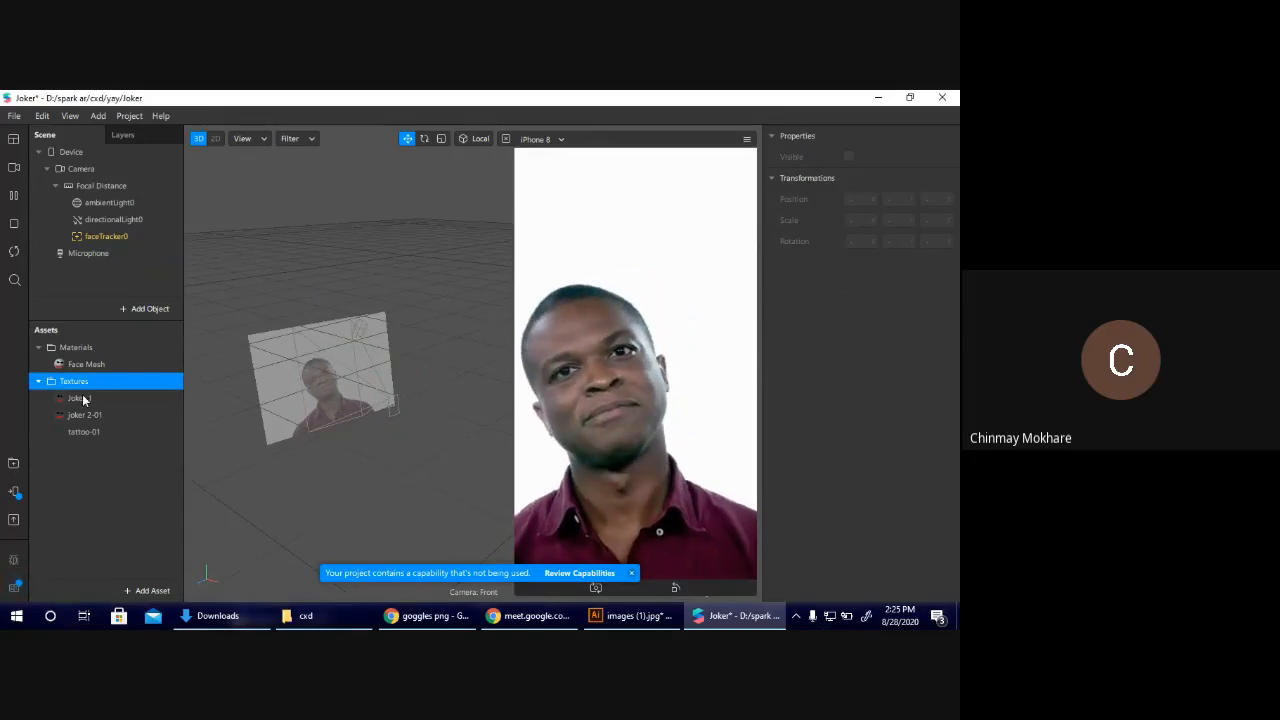
left_click(84, 398)
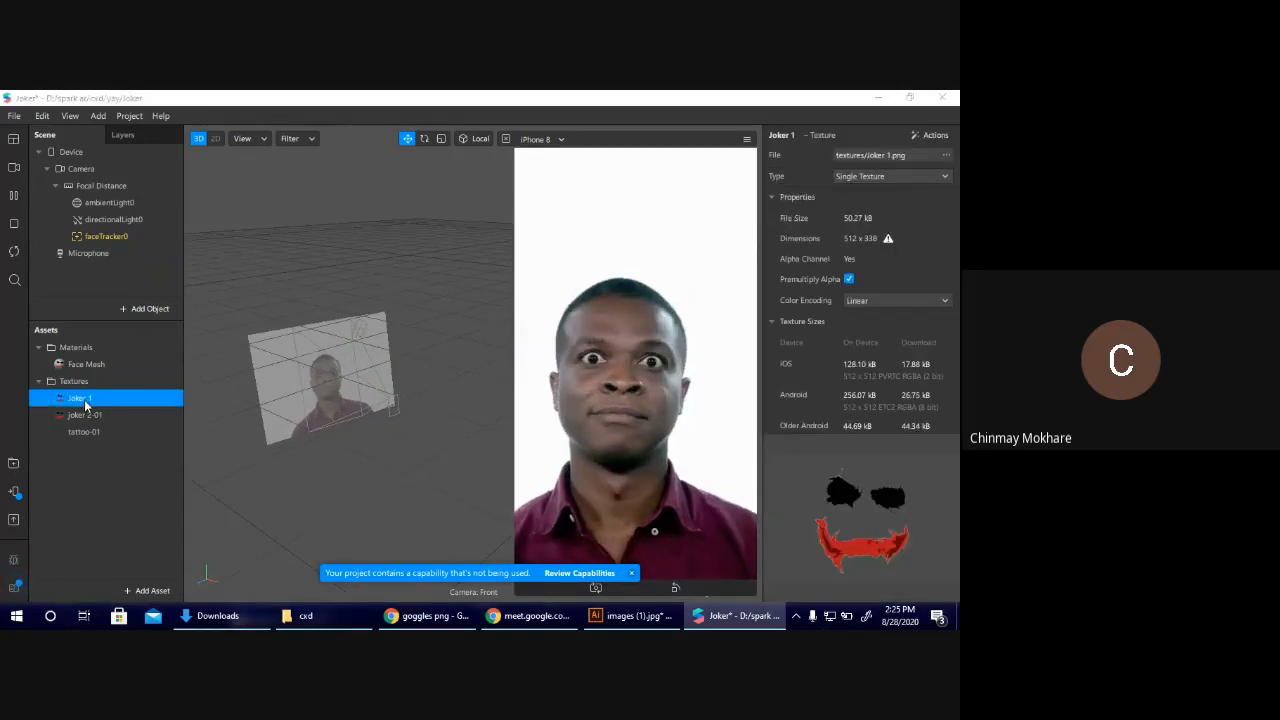
key("Delete")
left_click(590, 386)
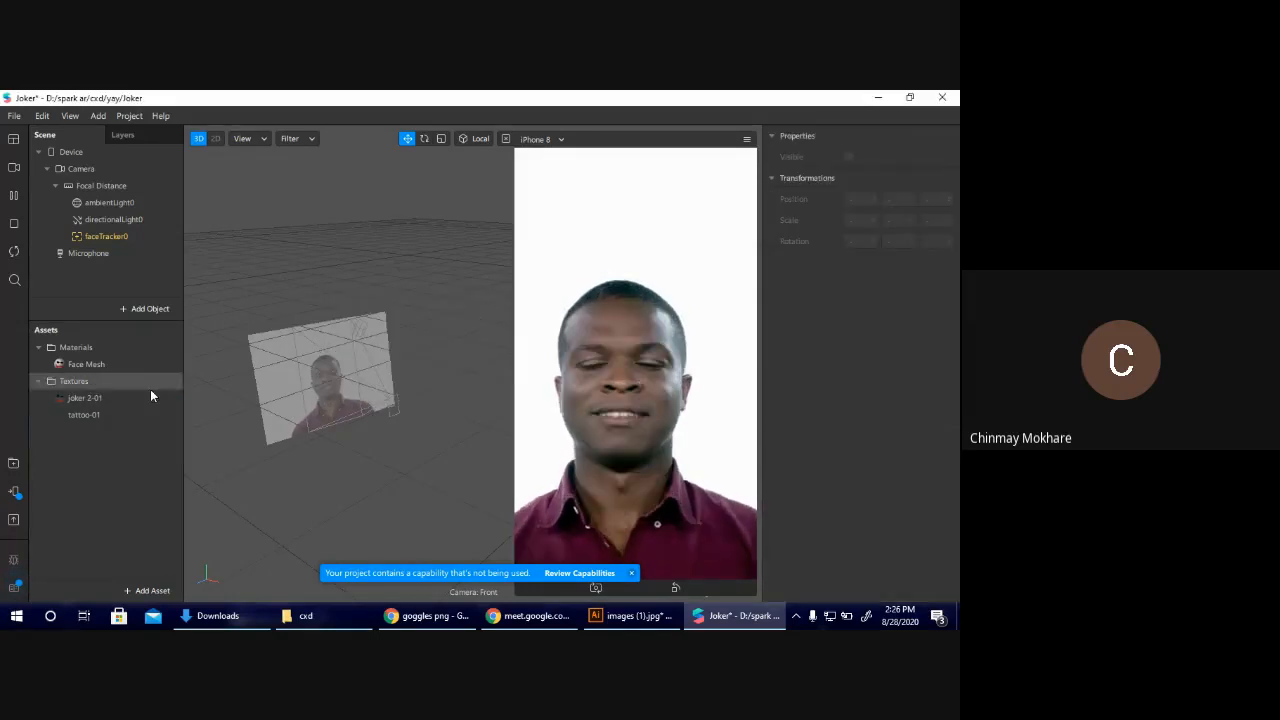
left_click(96, 399)
key("Delete")
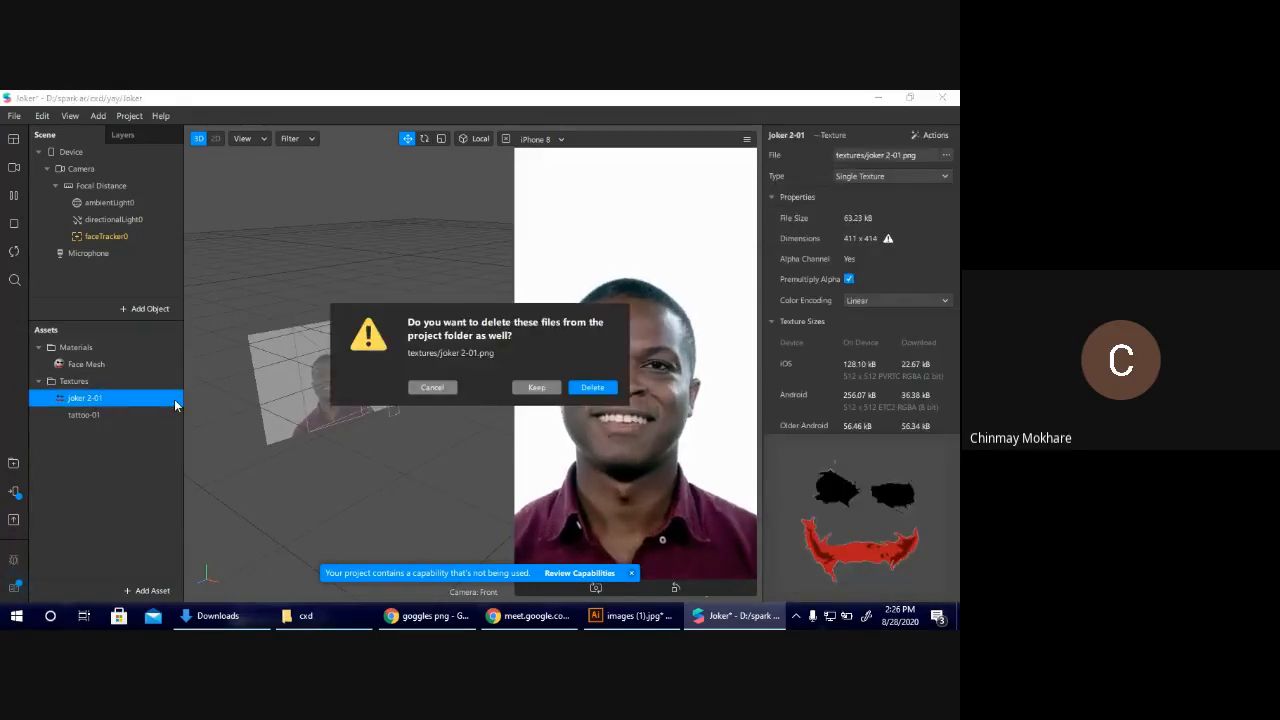
left_click(592, 387)
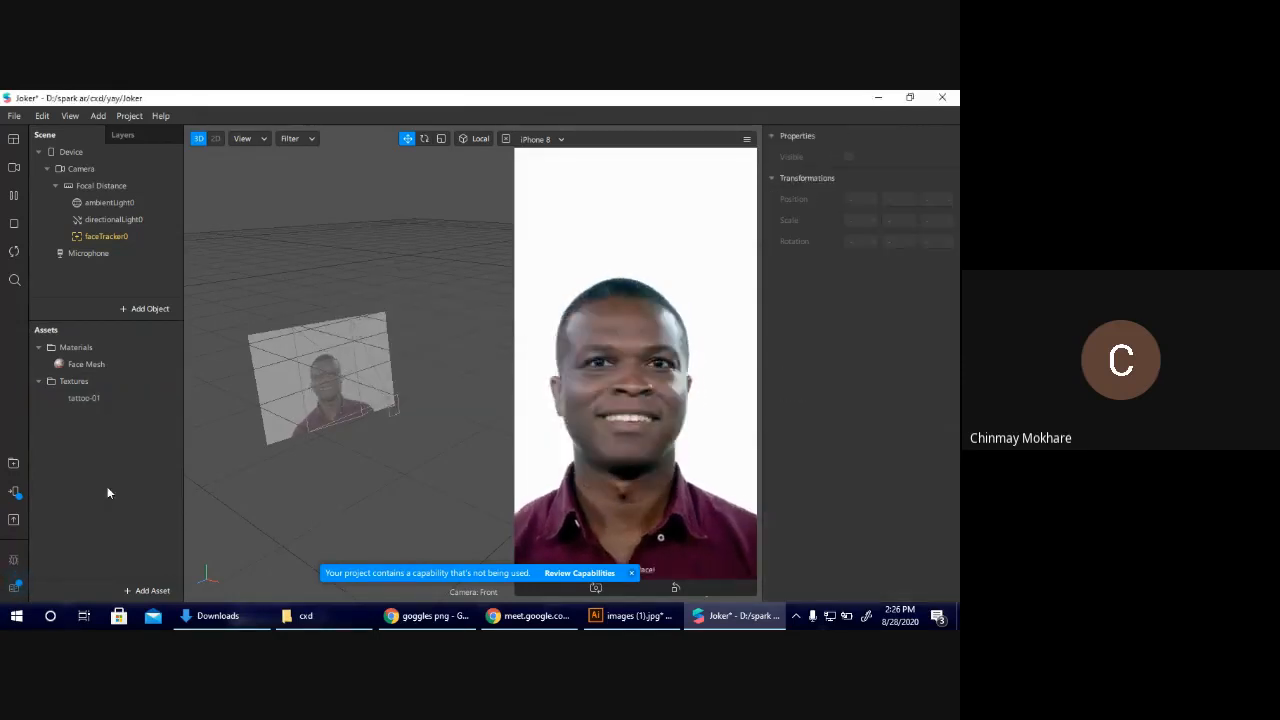
left_click(91, 399)
key("Delete")
key("Return")
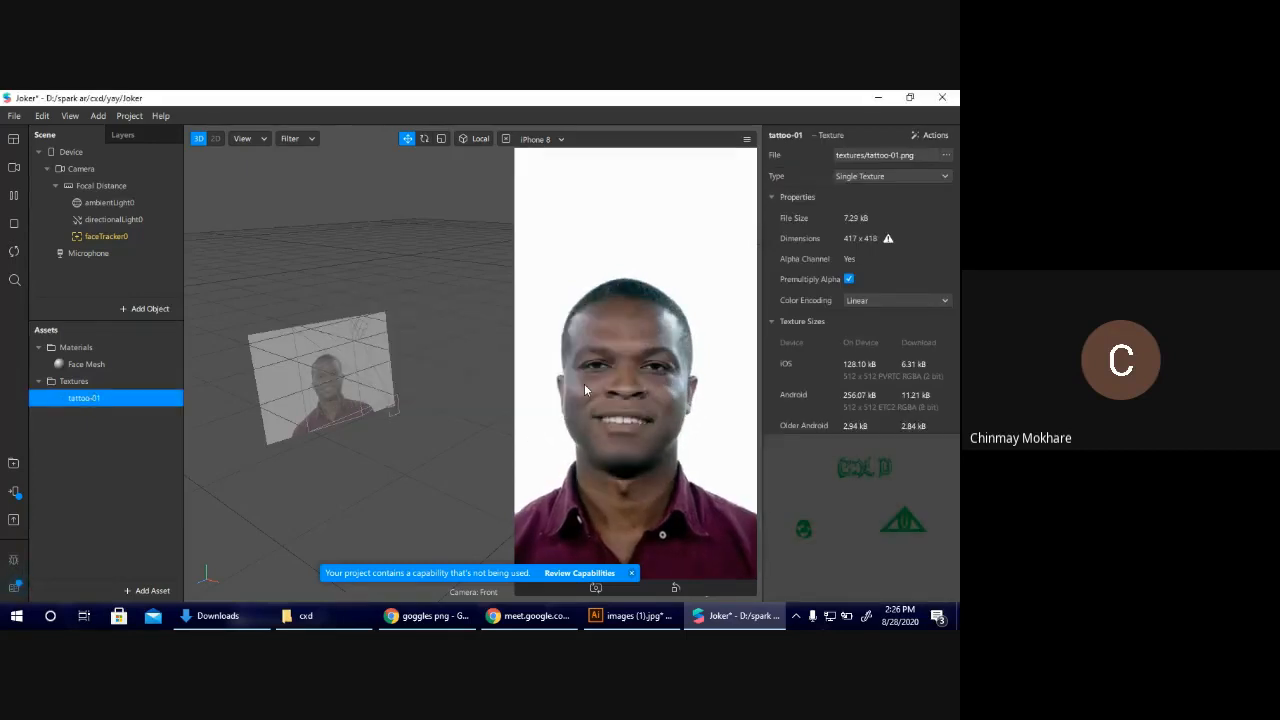
Delete the Face Mesh material from the assets and faceTracker0 from the scene.
left_click(85, 364)
key("Delete")
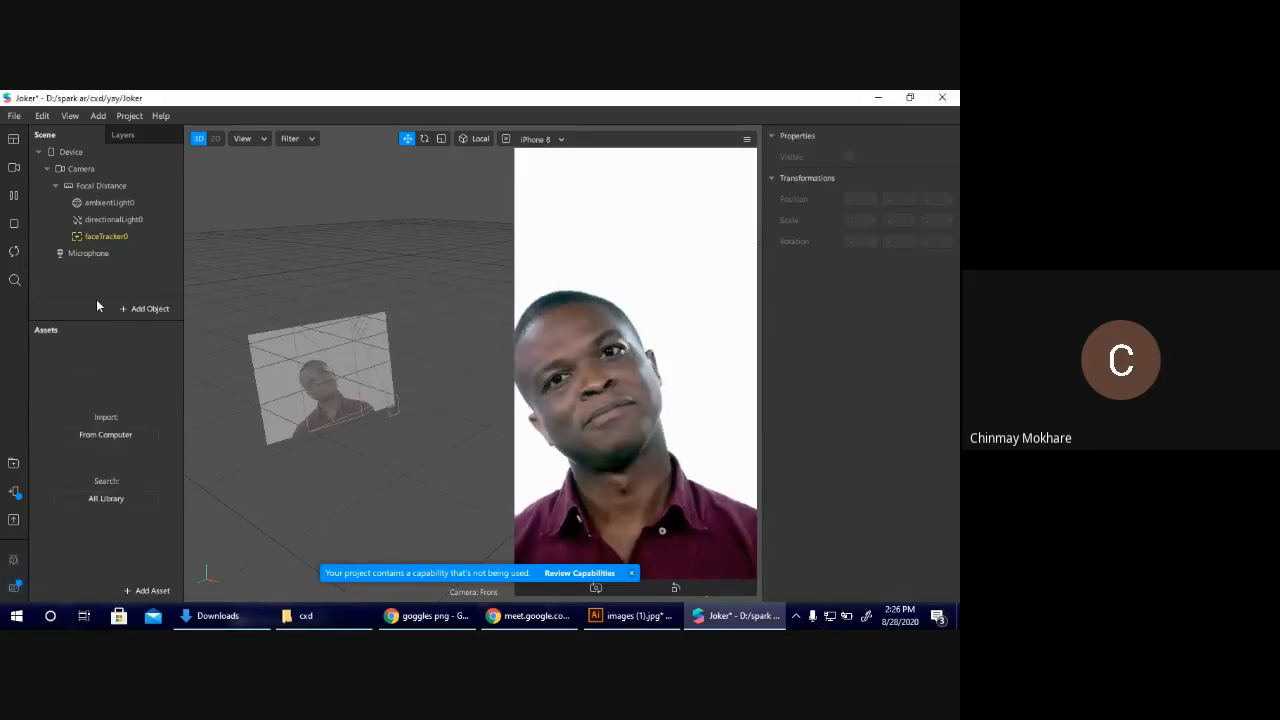
left_click(112, 238)
key("Delete")
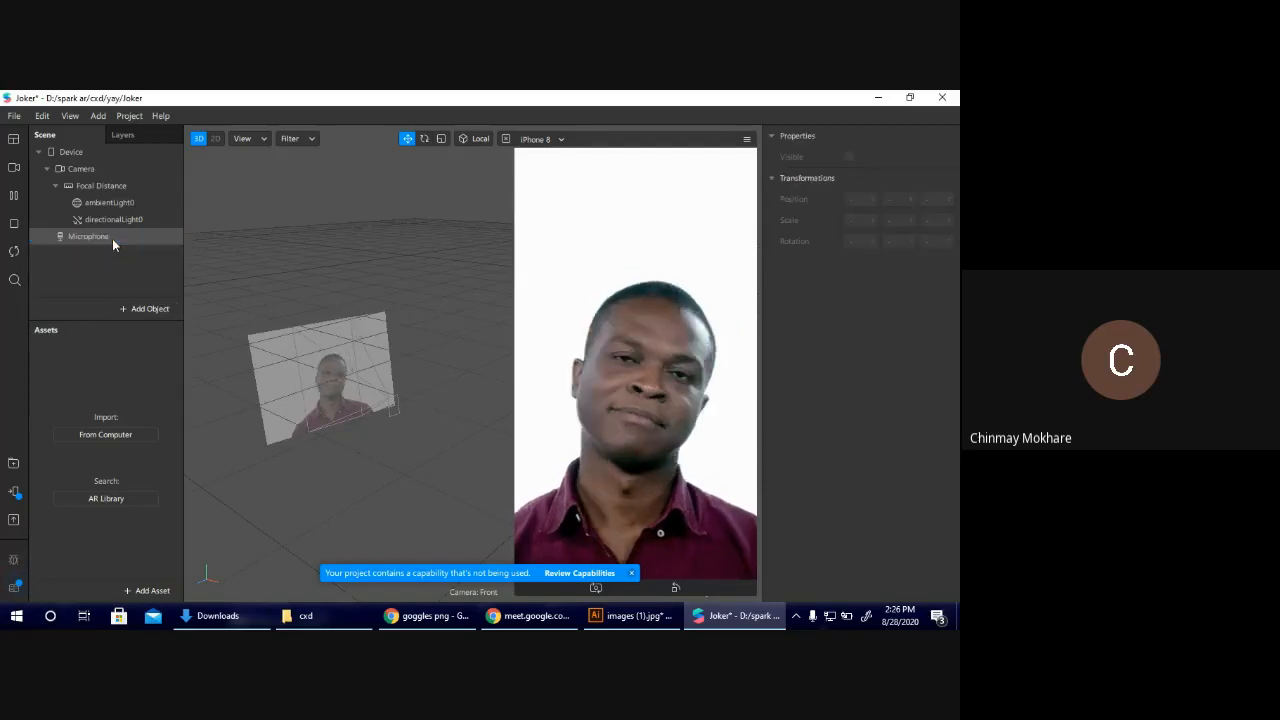
Shrink the iPhone 8 preview so that more of the 3D viewport is free.
left_click(145, 308)
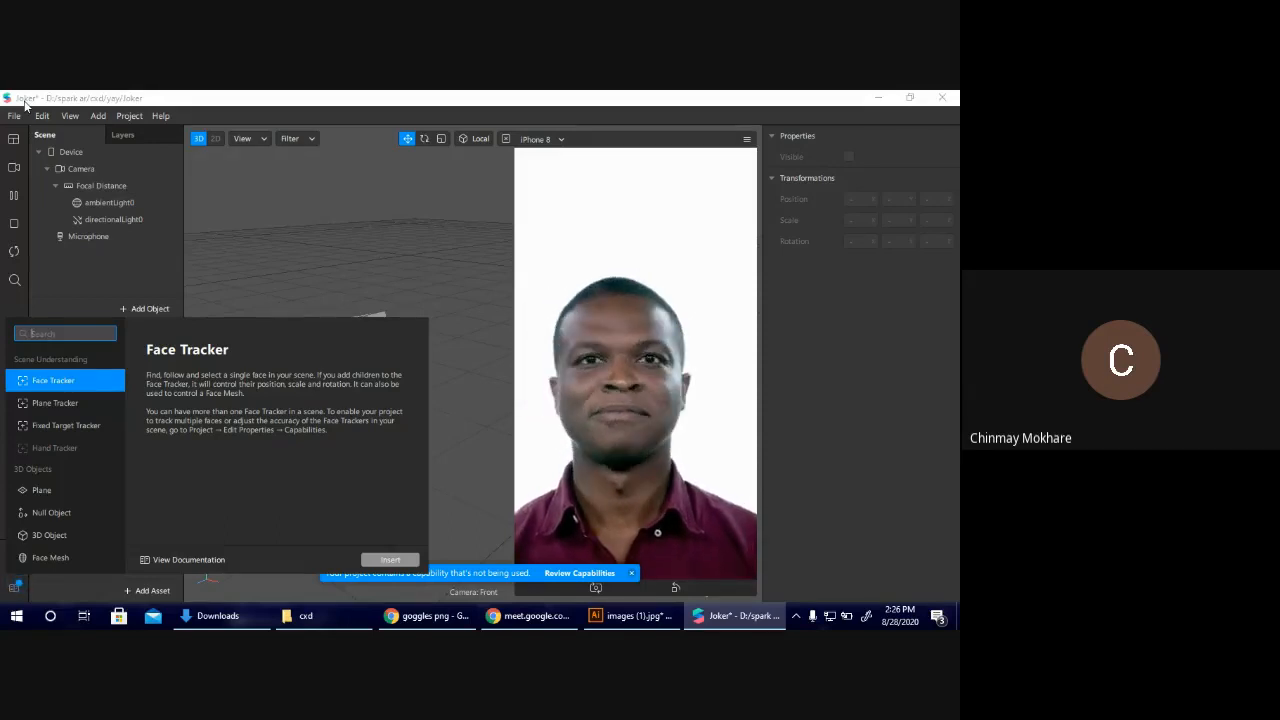
left_click(344, 257)
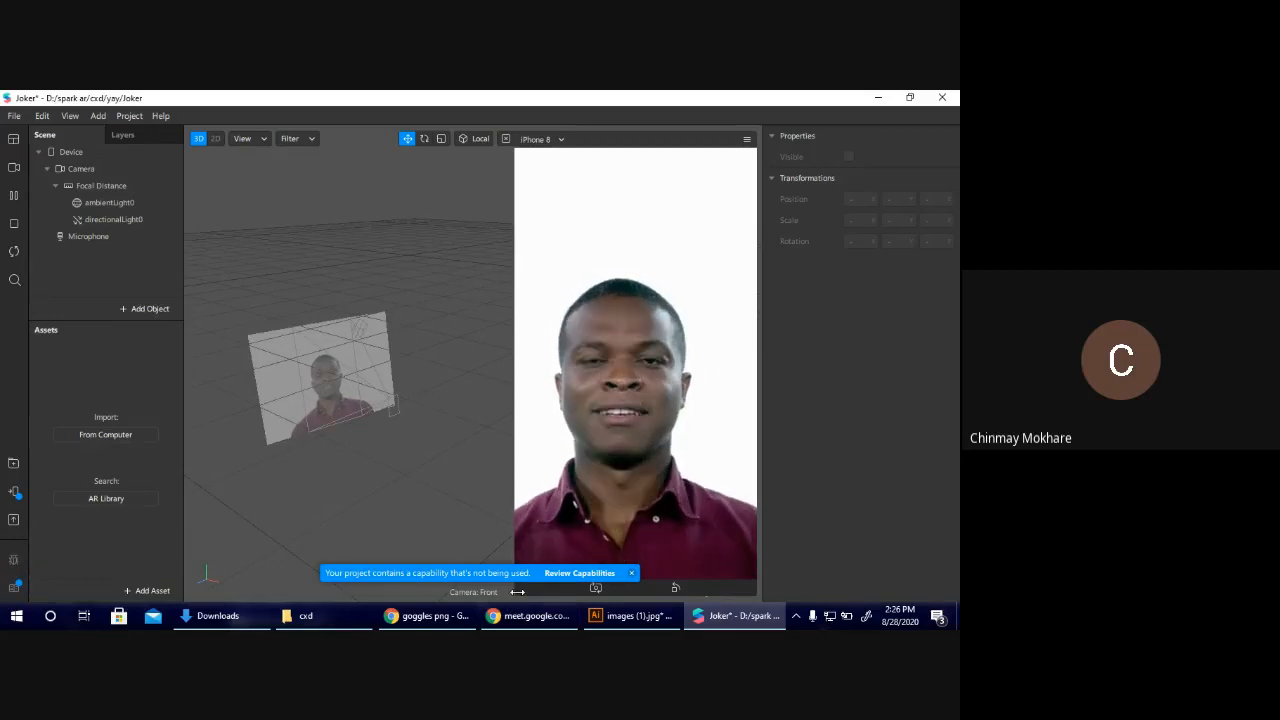
left_click_drag(517, 592, 633, 309)
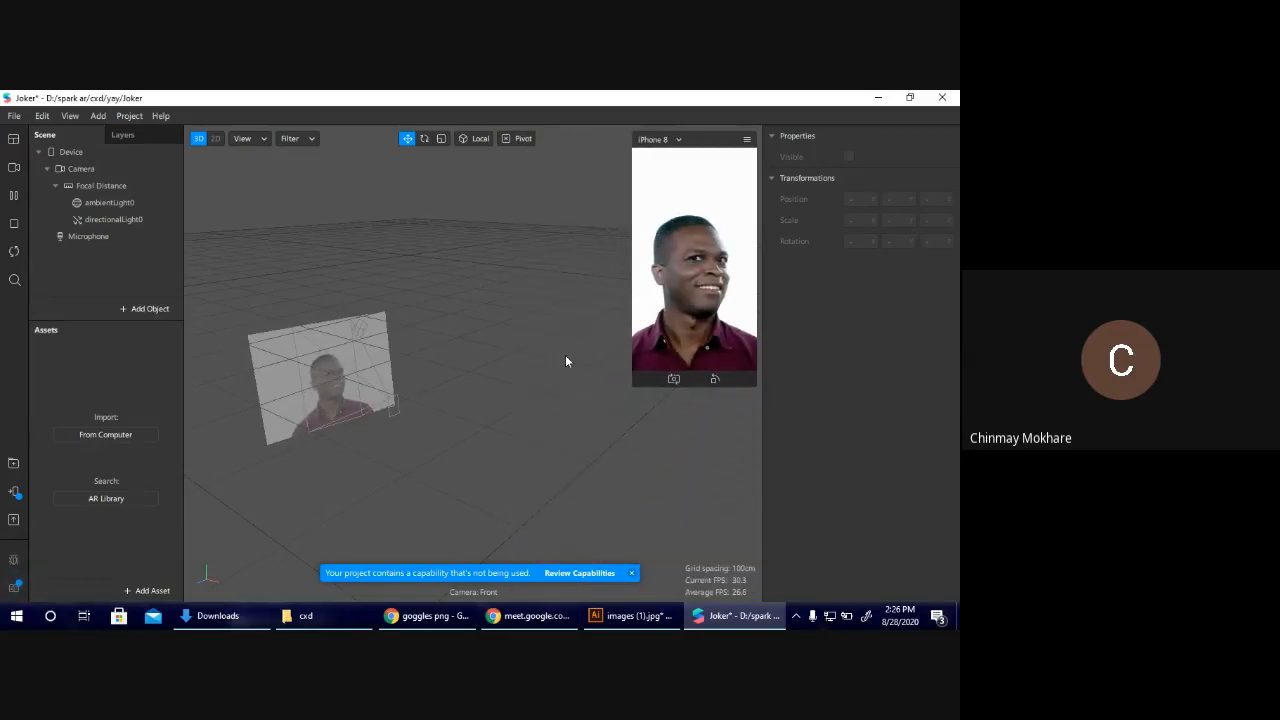
left_click_drag(627, 387, 592, 458)
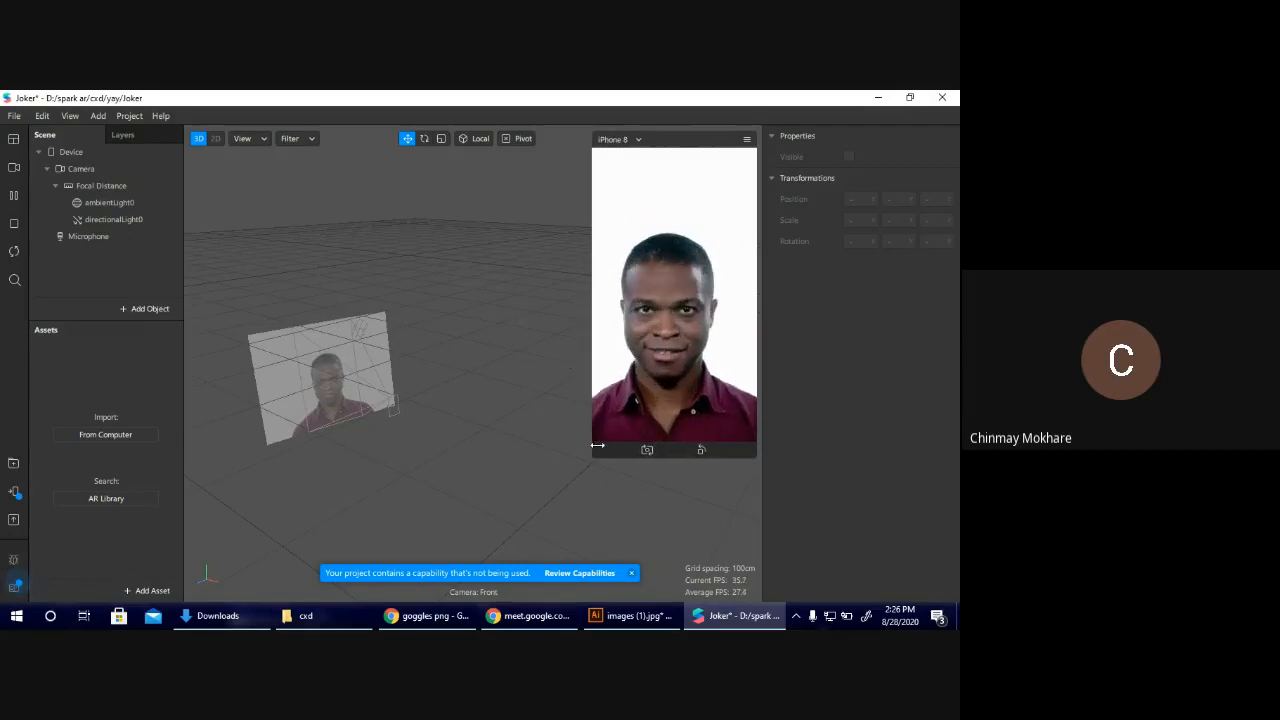
Insert a new face tracker and a plane into the scene.
left_click(136, 310)
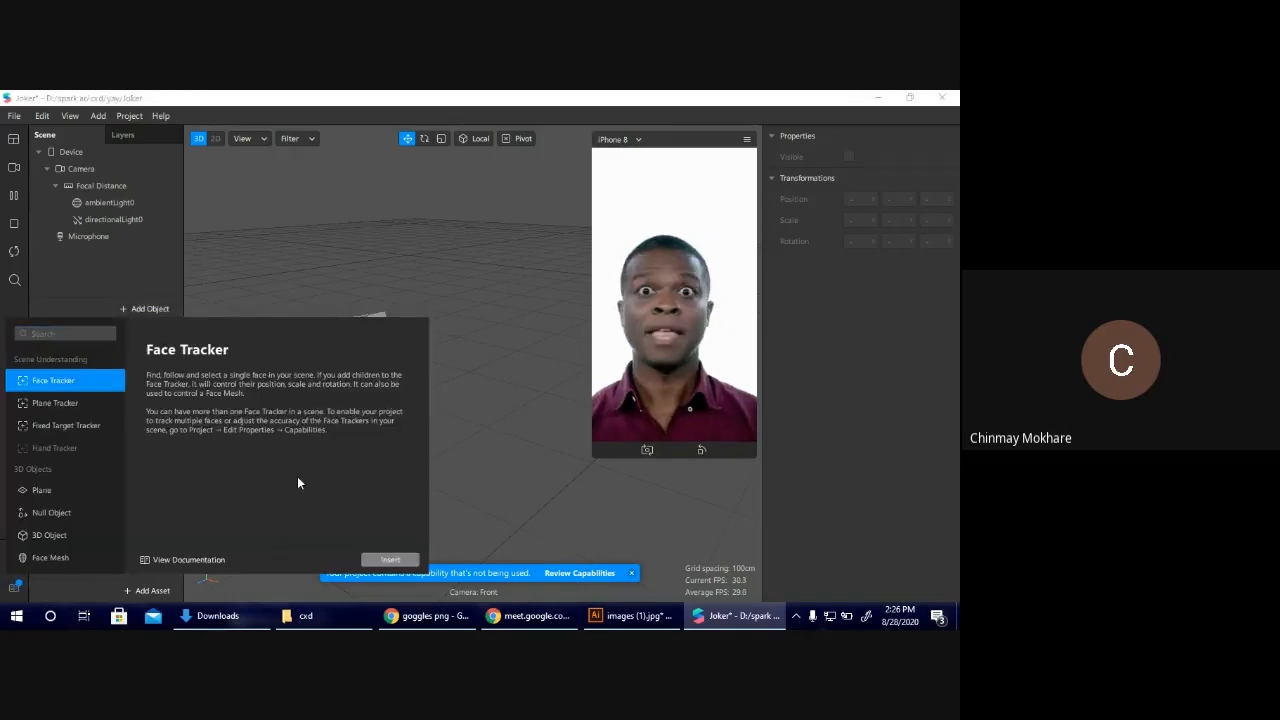
left_click(398, 562)
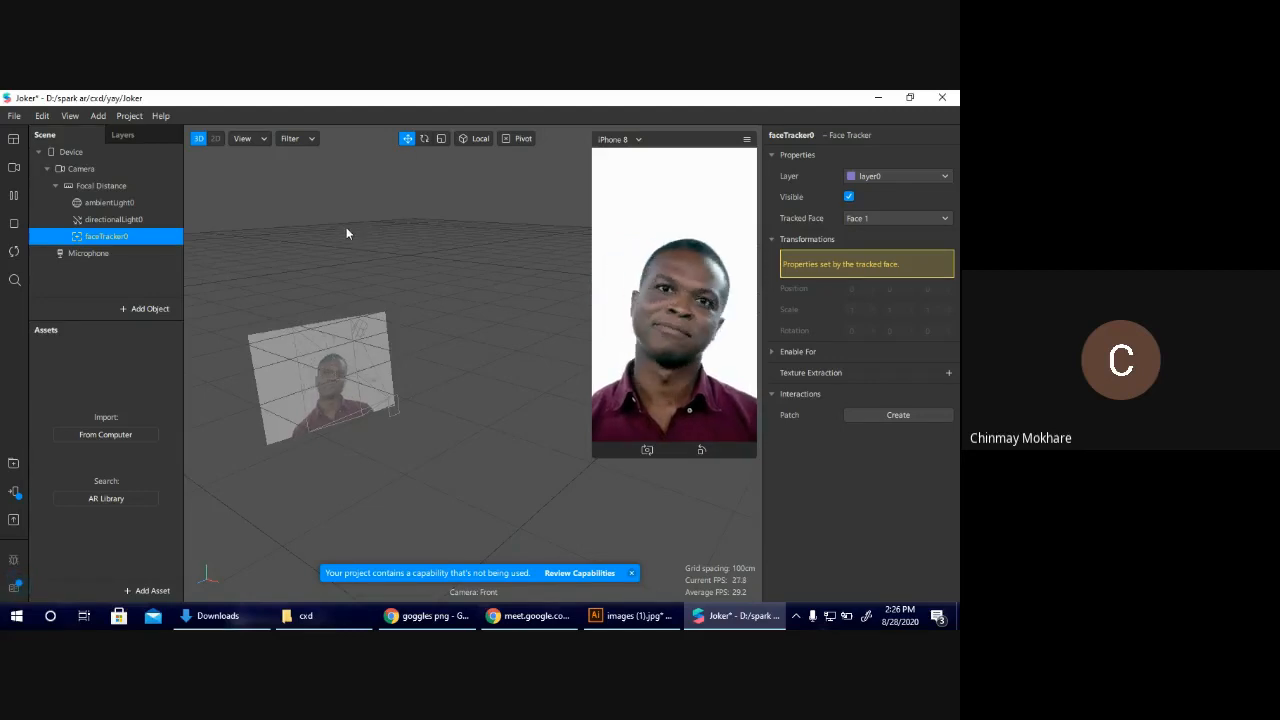
left_click(150, 309)
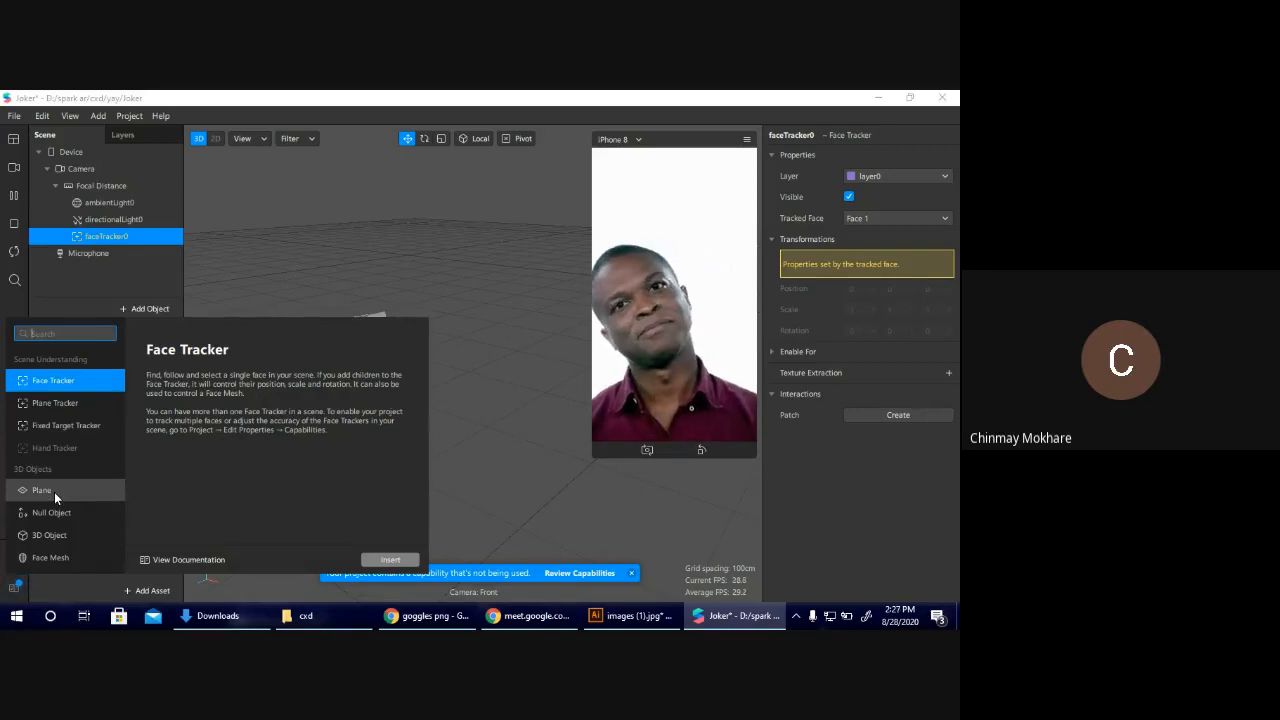
left_click(54, 491)
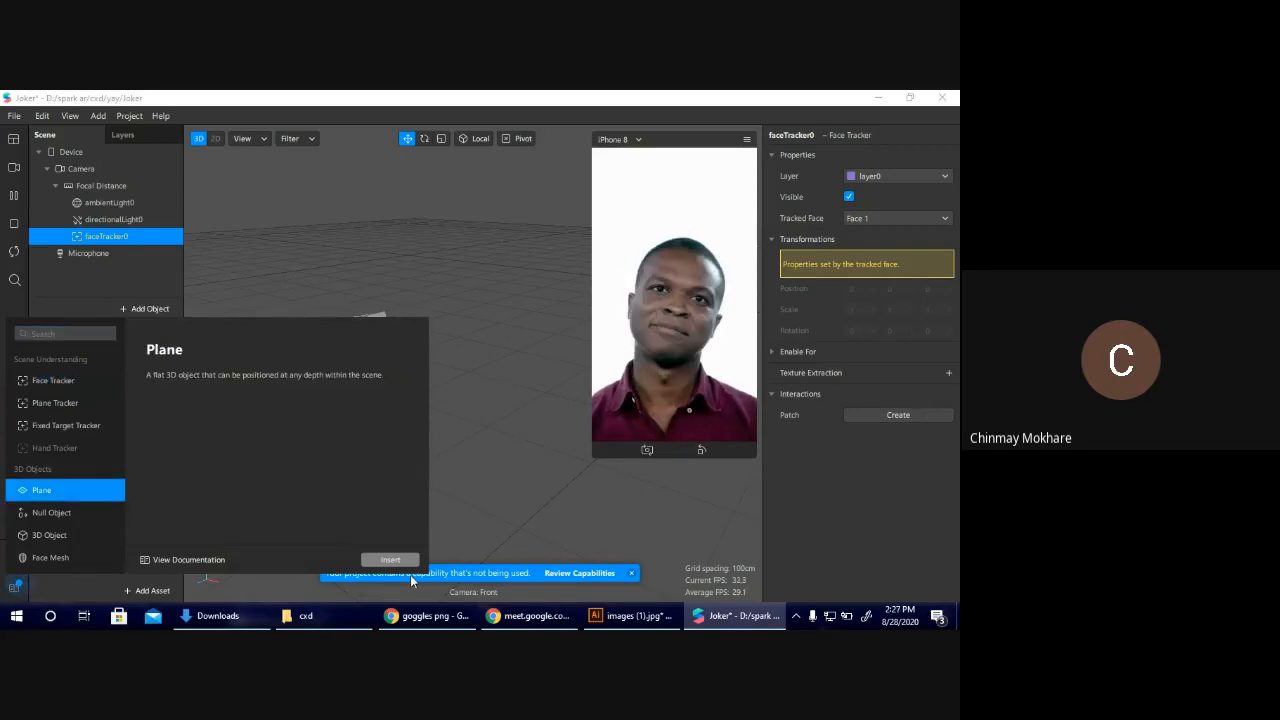
left_click(387, 560)
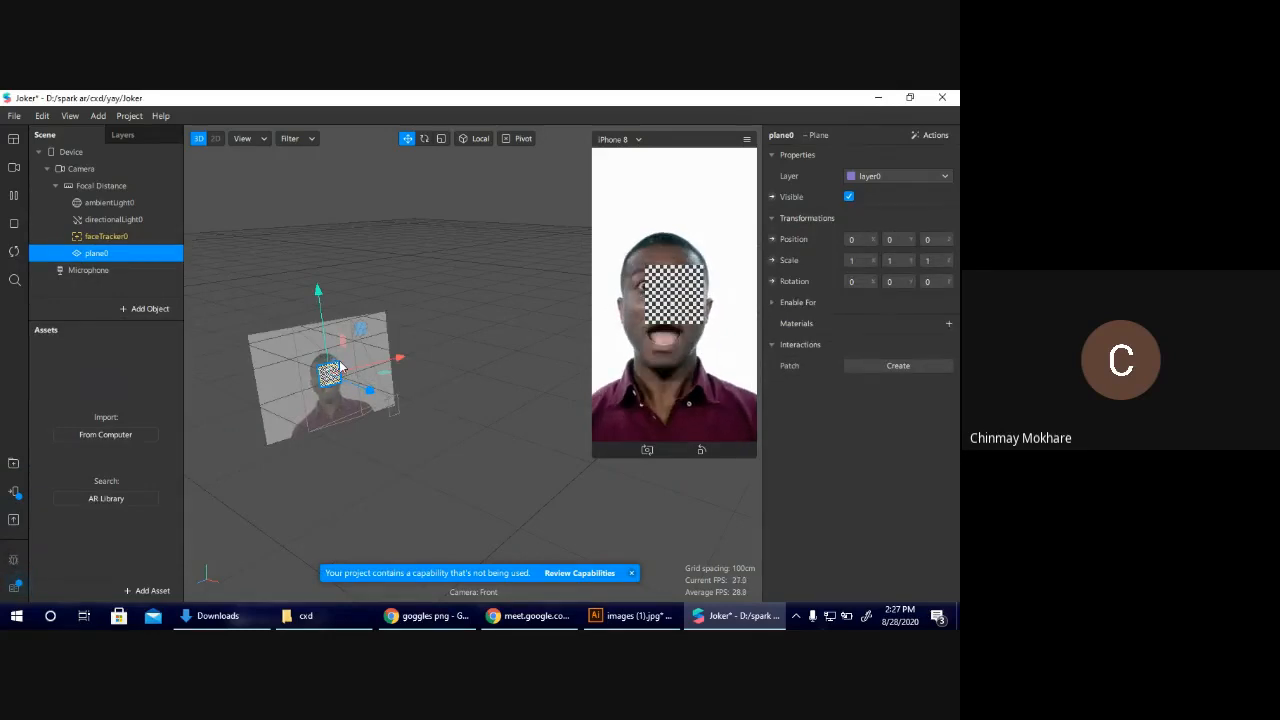
Nest the plane under faceTracker0 and, with the preview paused, move it to about X 0.052 and Z 0.086.
left_click_drag(352, 385, 396, 382)
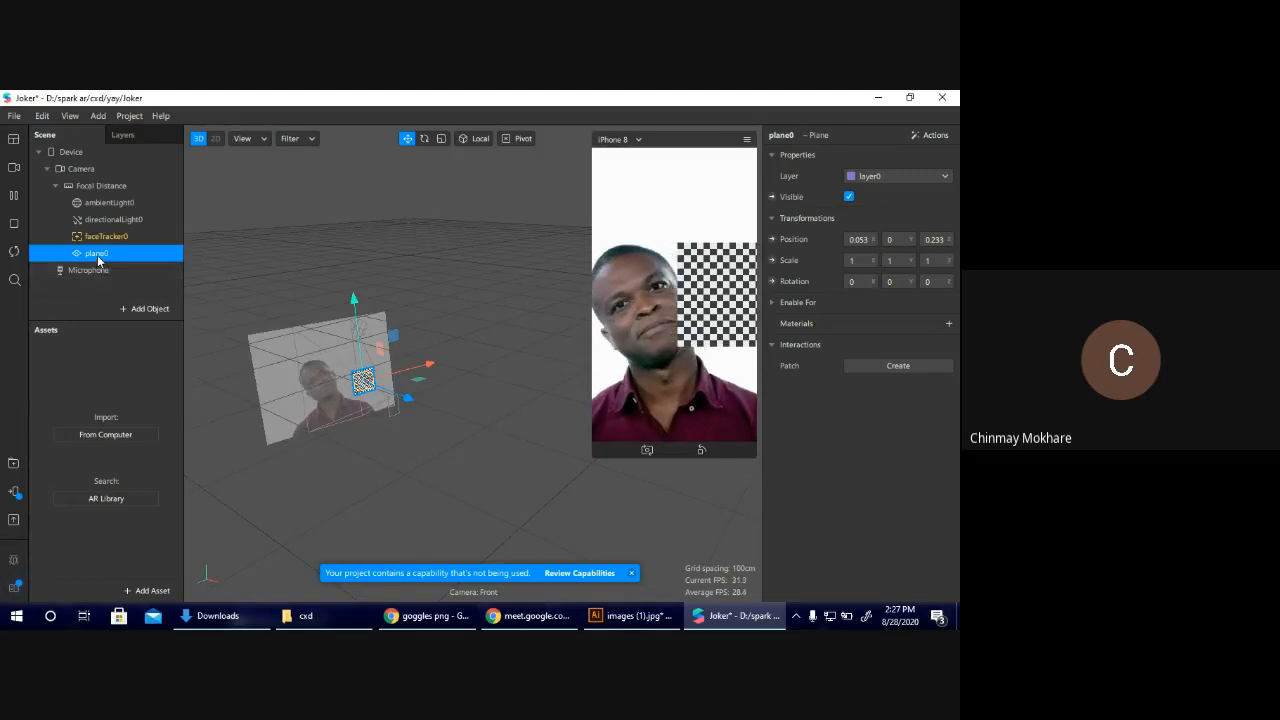
mouse_move(108, 256)
left_mouse_down()
mouse_move(98, 297)
mouse_move(127, 287)
mouse_move(101, 241)
left_mouse_up()
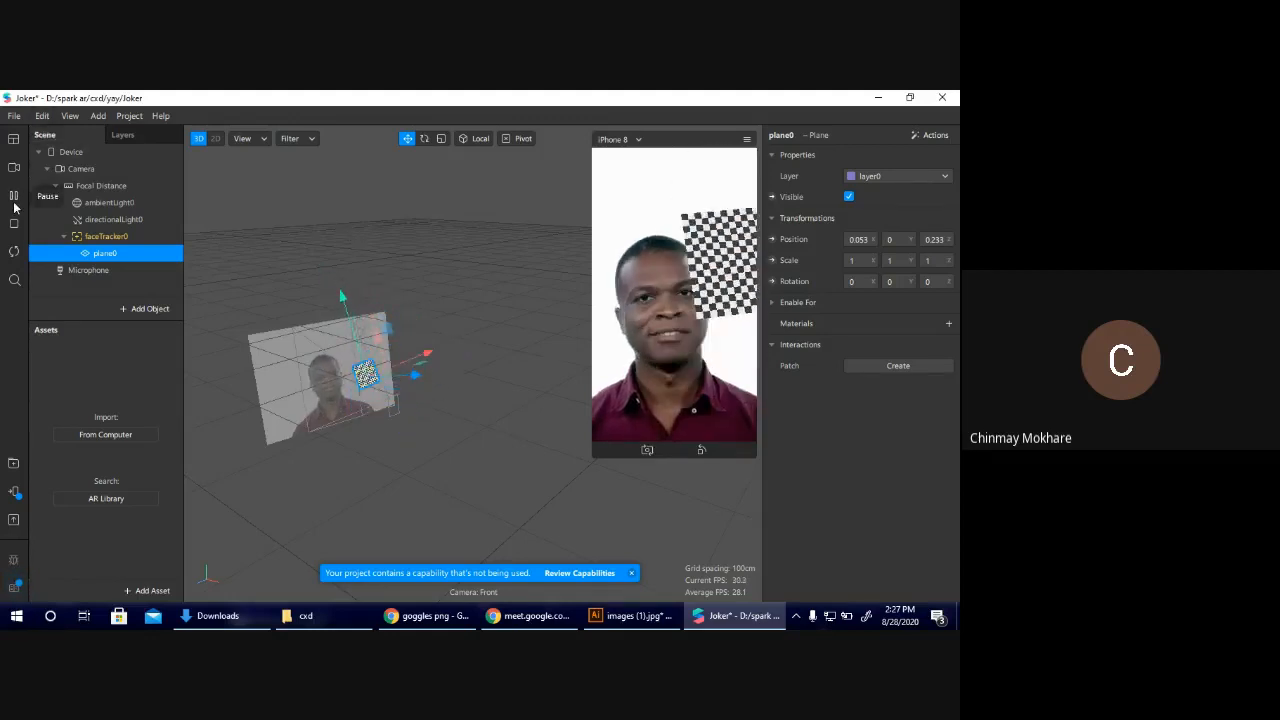
left_click_drag(398, 354, 374, 371)
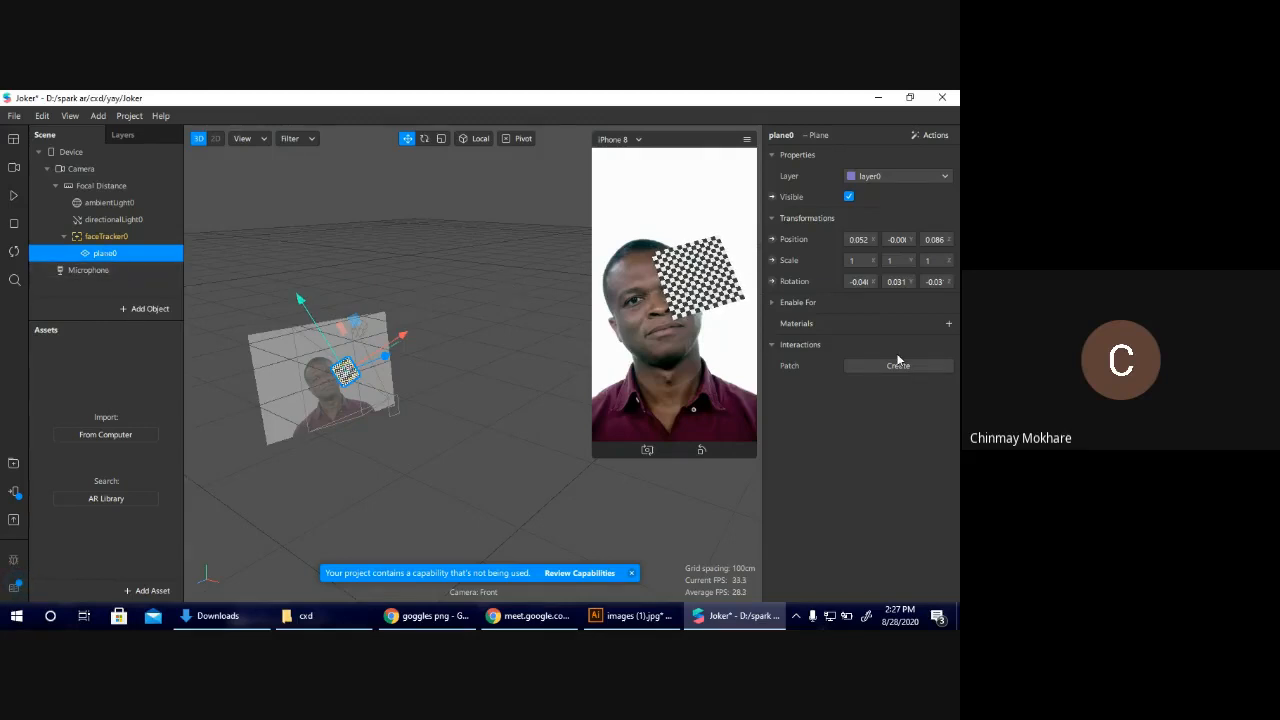
Add a new material to the plane and rename it goggle.
left_click(947, 325)
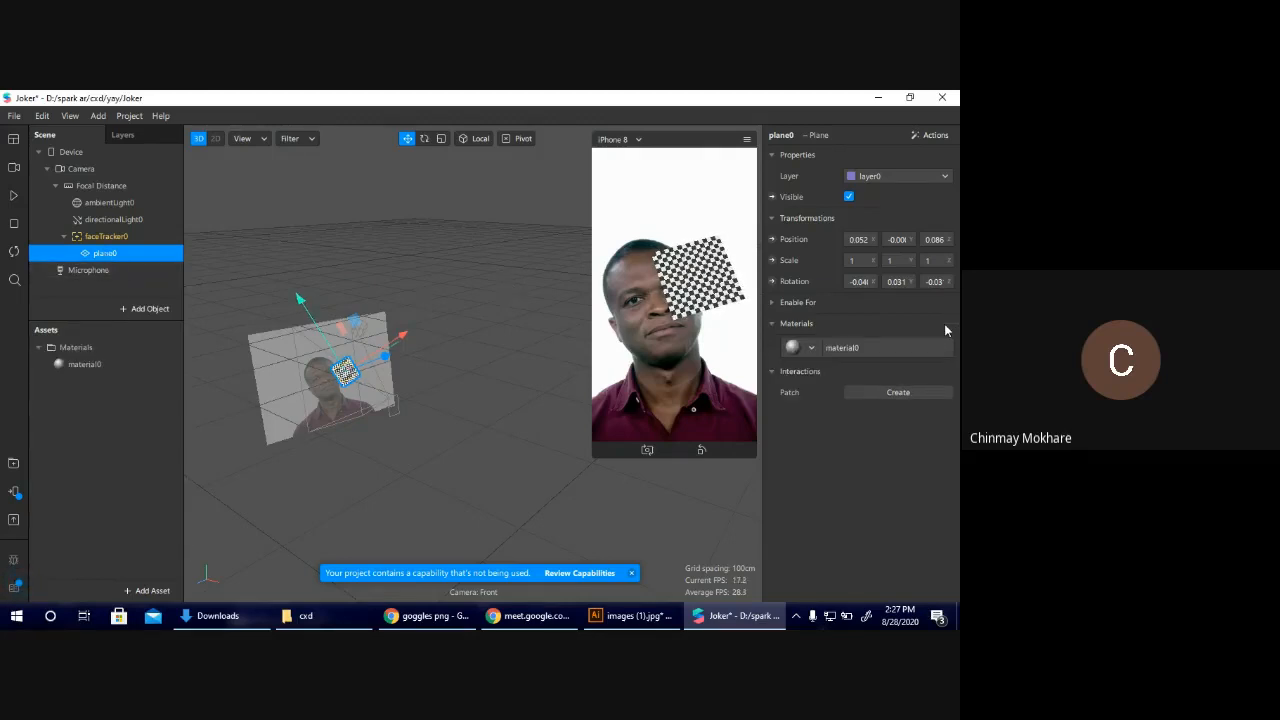
left_click(90, 364)
type("goggle")
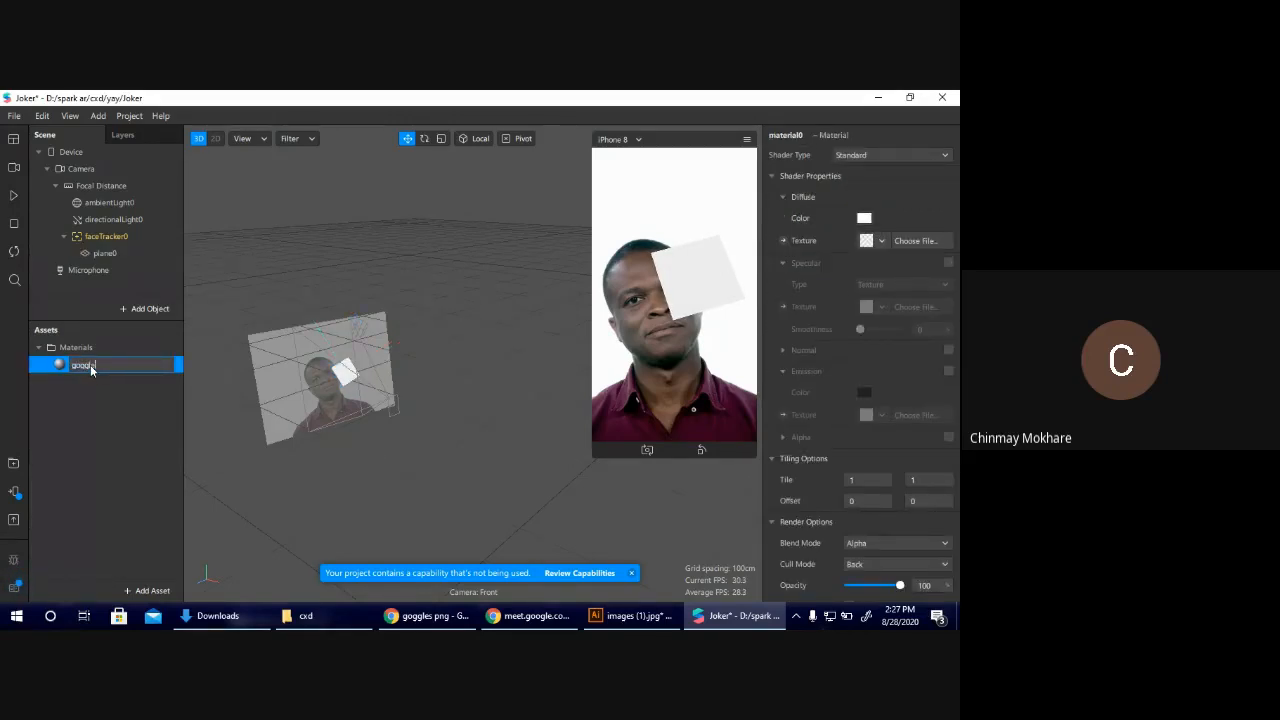
left_click(154, 432)
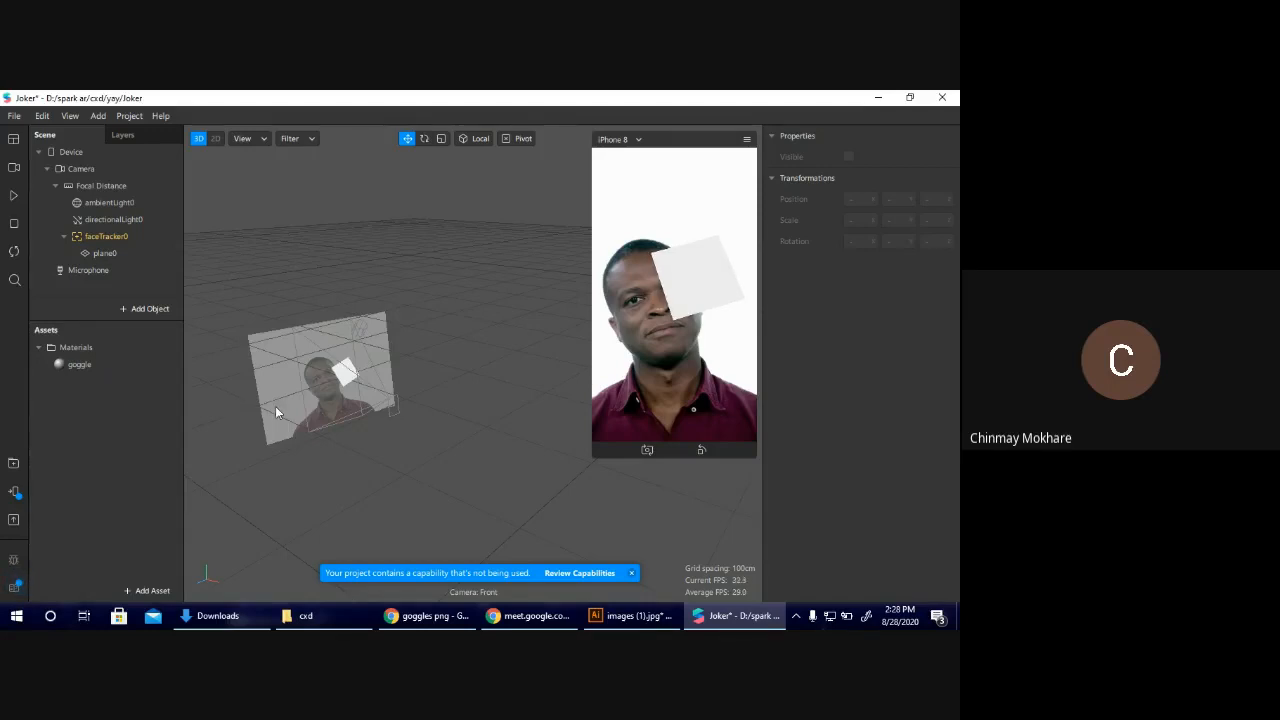
Select the goggle material and open the source options for its diffuse texture.
left_click(345, 372)
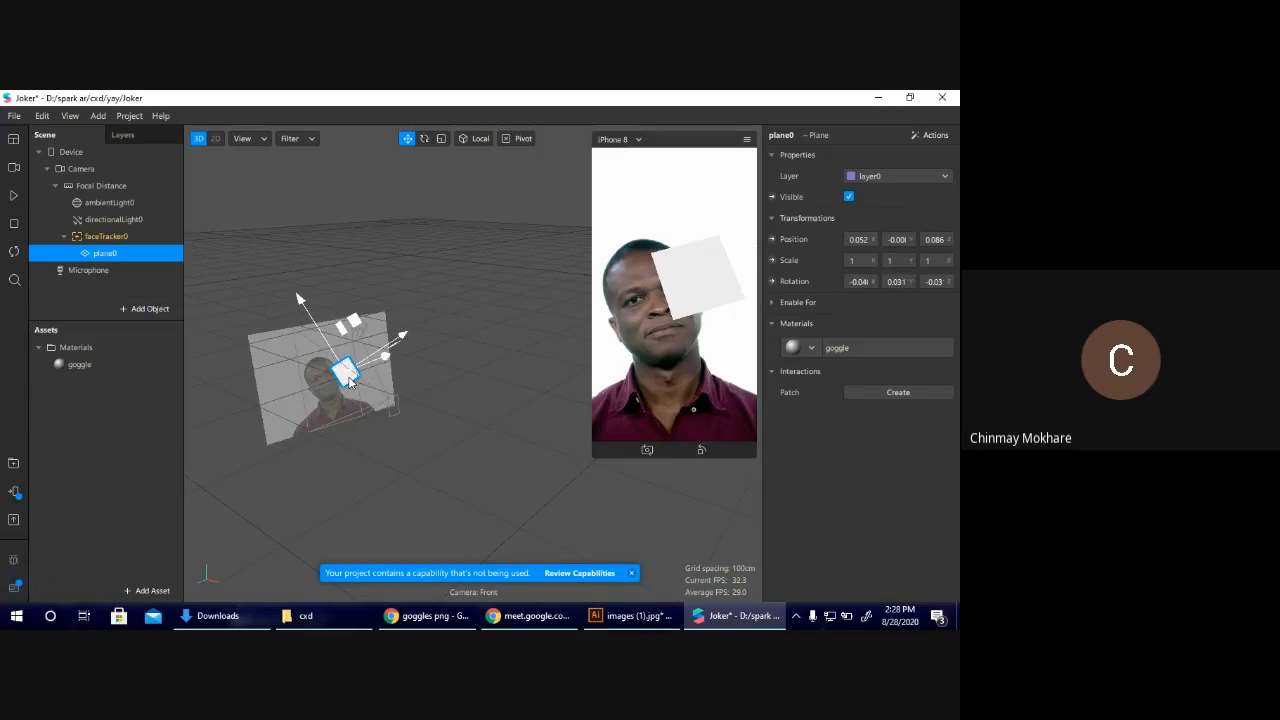
left_click(96, 372)
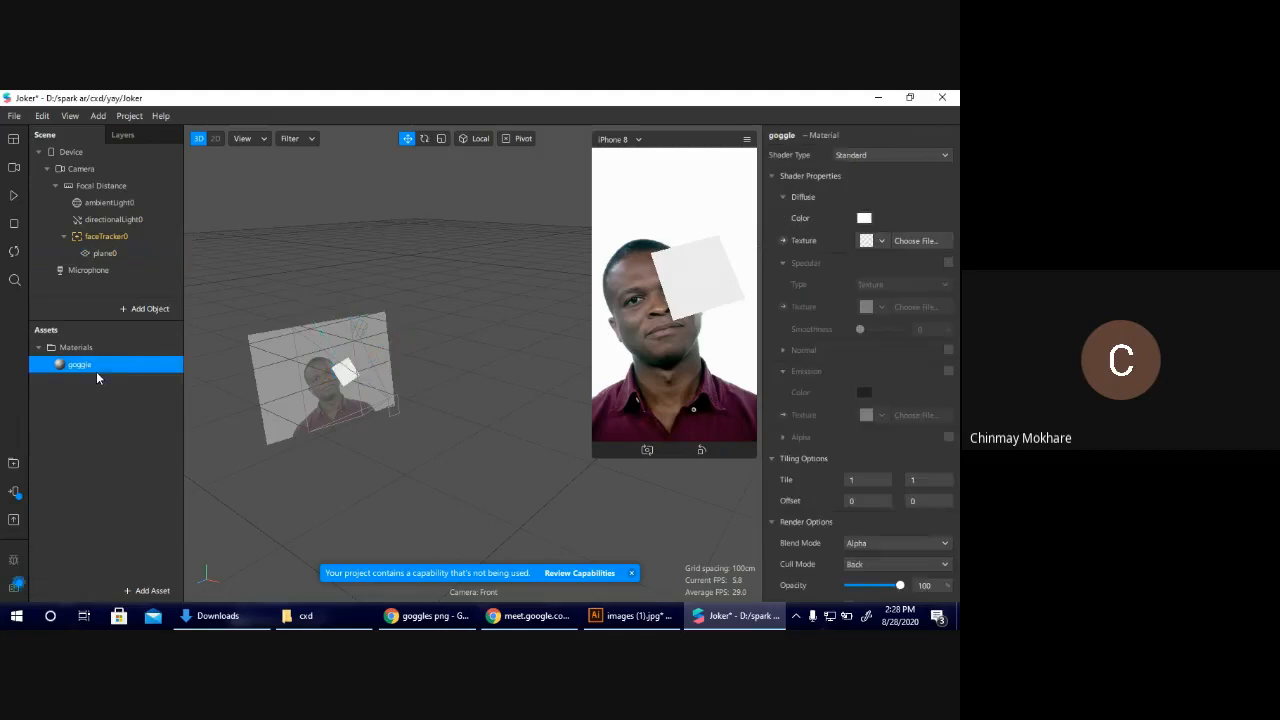
left_click(882, 242)
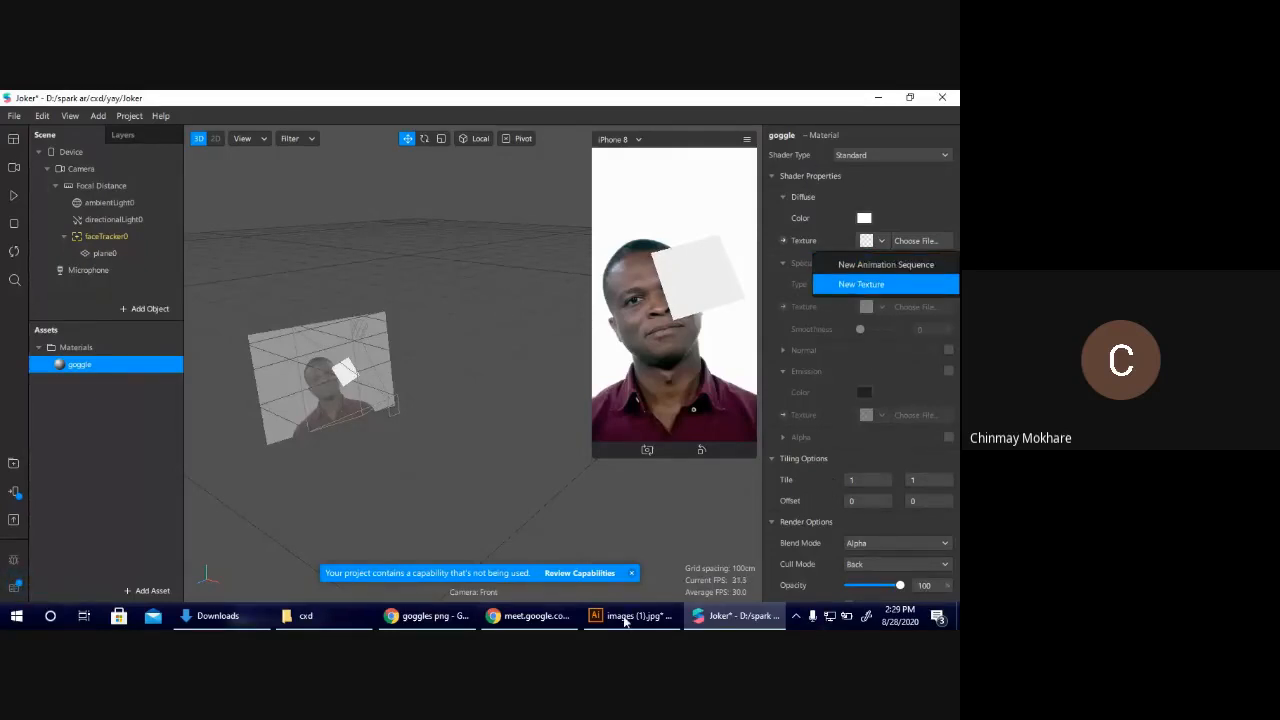
Switch to Chrome, search for "flip book gif" in a new tab, view a flipbook animation and close the tab.
left_click(413, 617)
left_click(820, 102)
type("flip ")
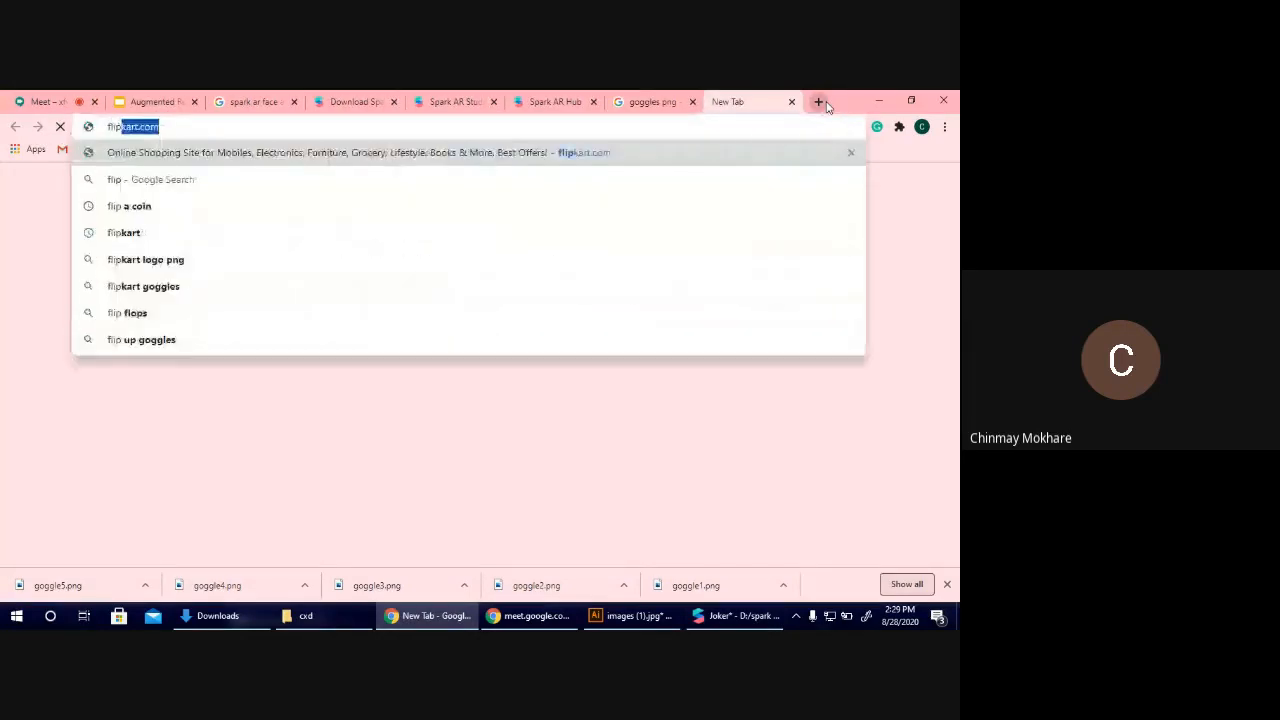
type("b")
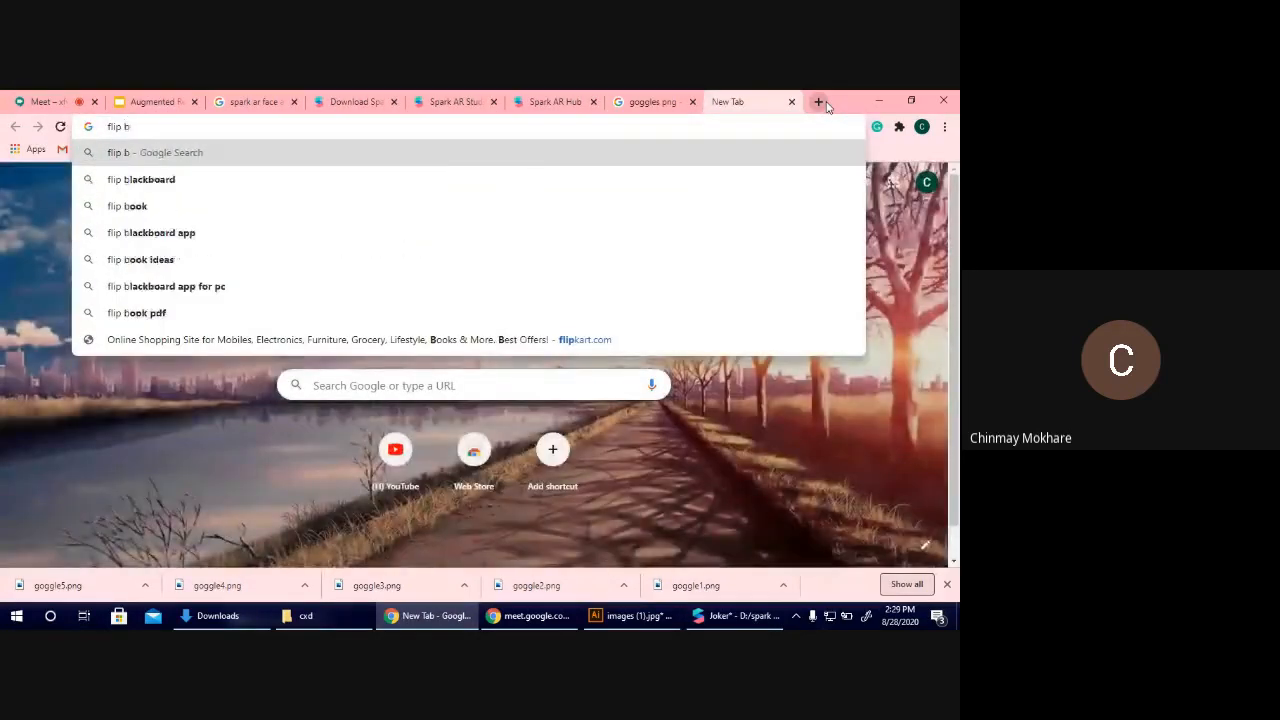
type("ook gif")
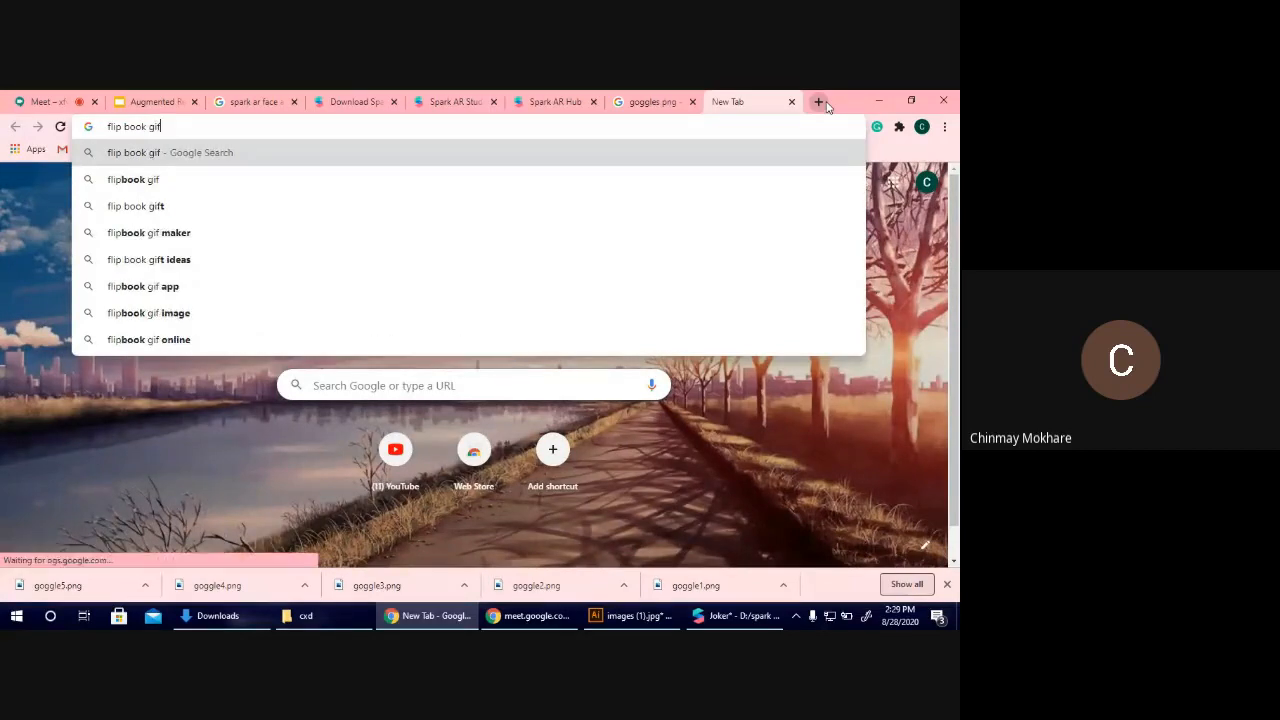
key("Return")
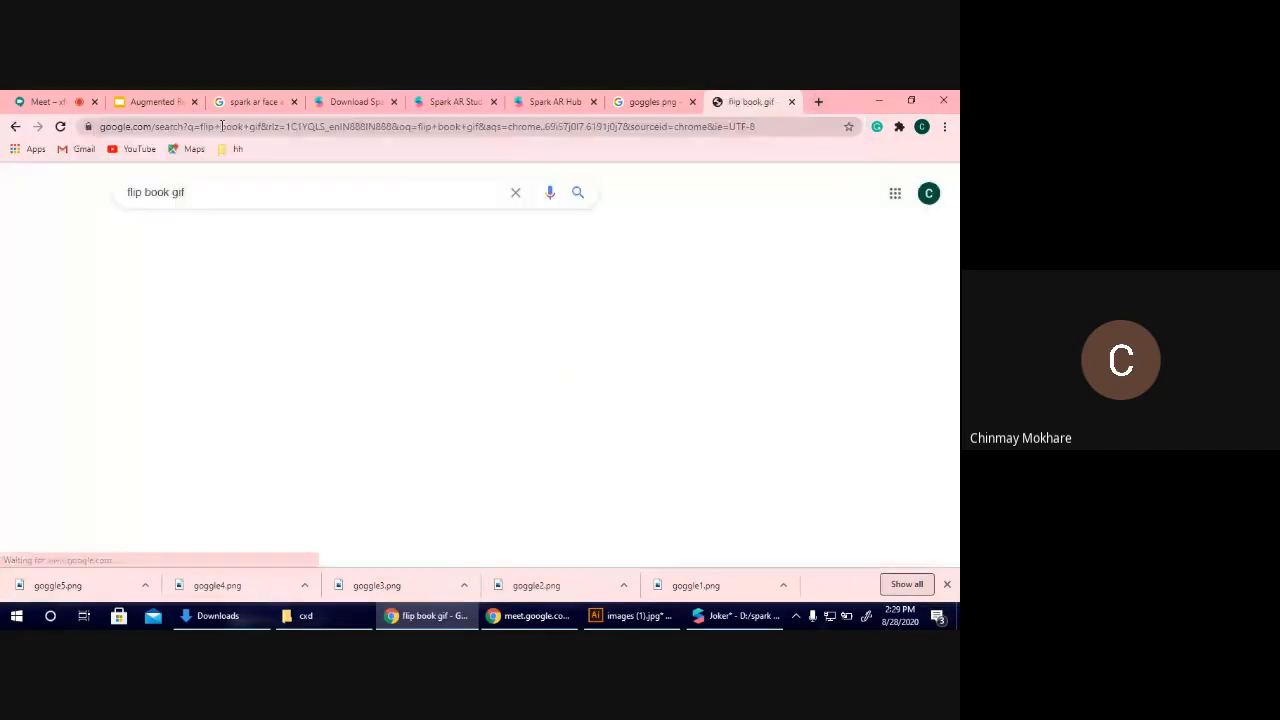
left_click(191, 235)
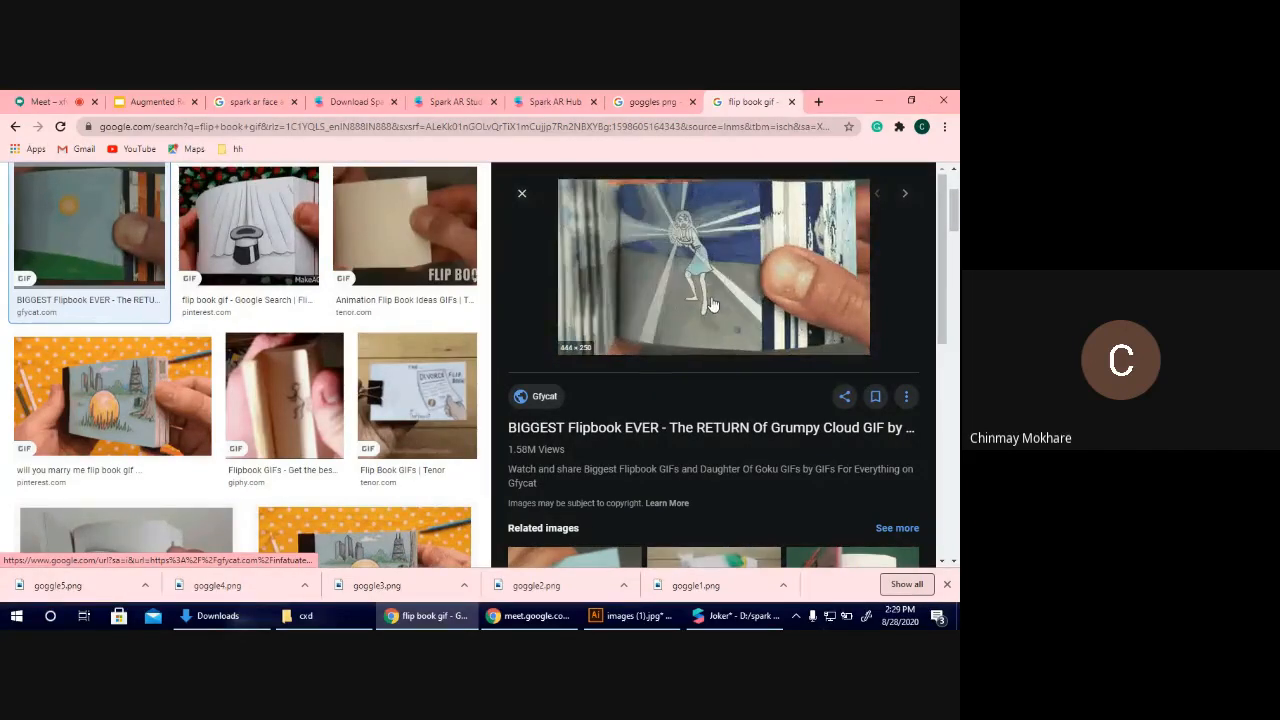
key("ctrl+w")
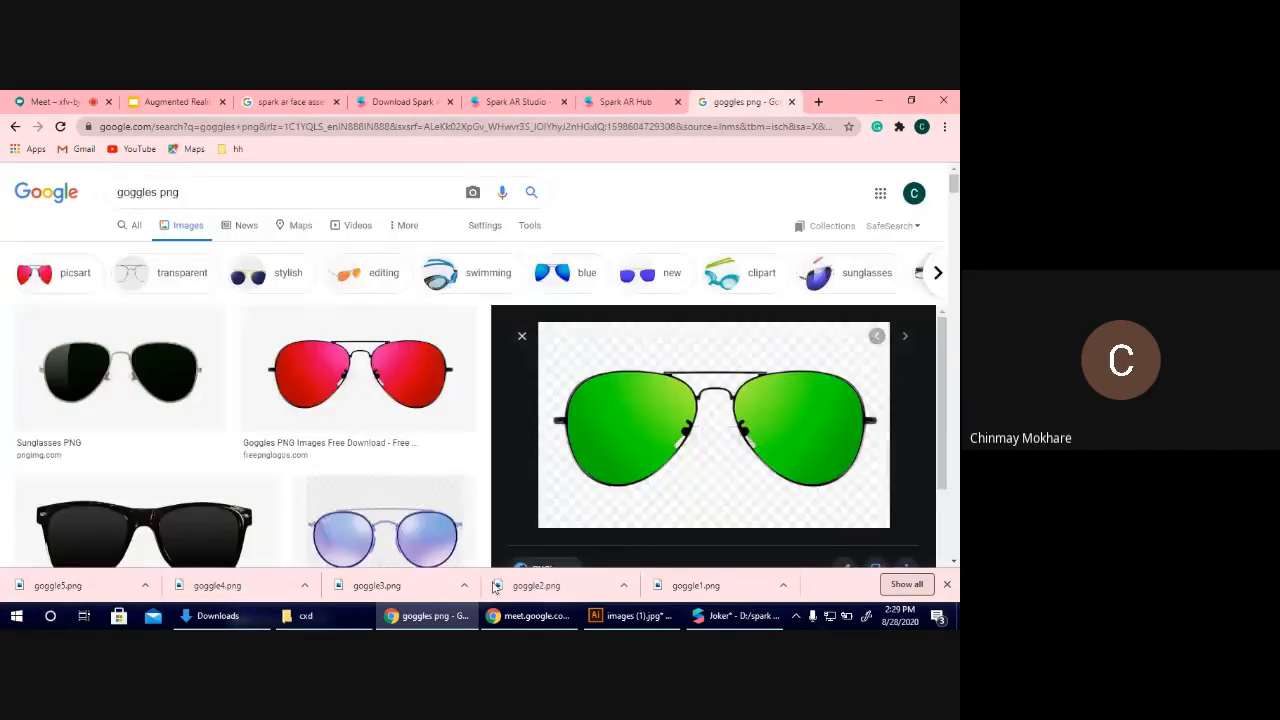
Switch to Spark AR Studio and create an animation sequence for the goggle material's texture from goggle1.png through goggle5.png.
left_click(735, 615)
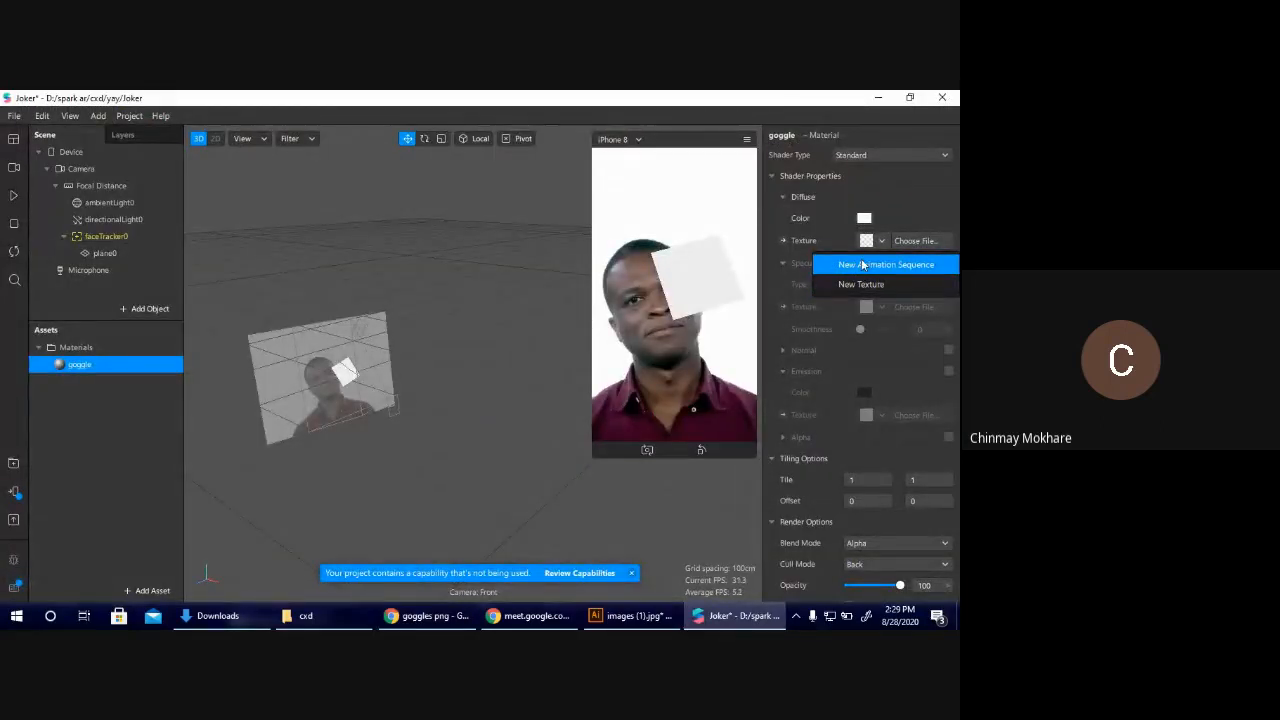
left_click(862, 264)
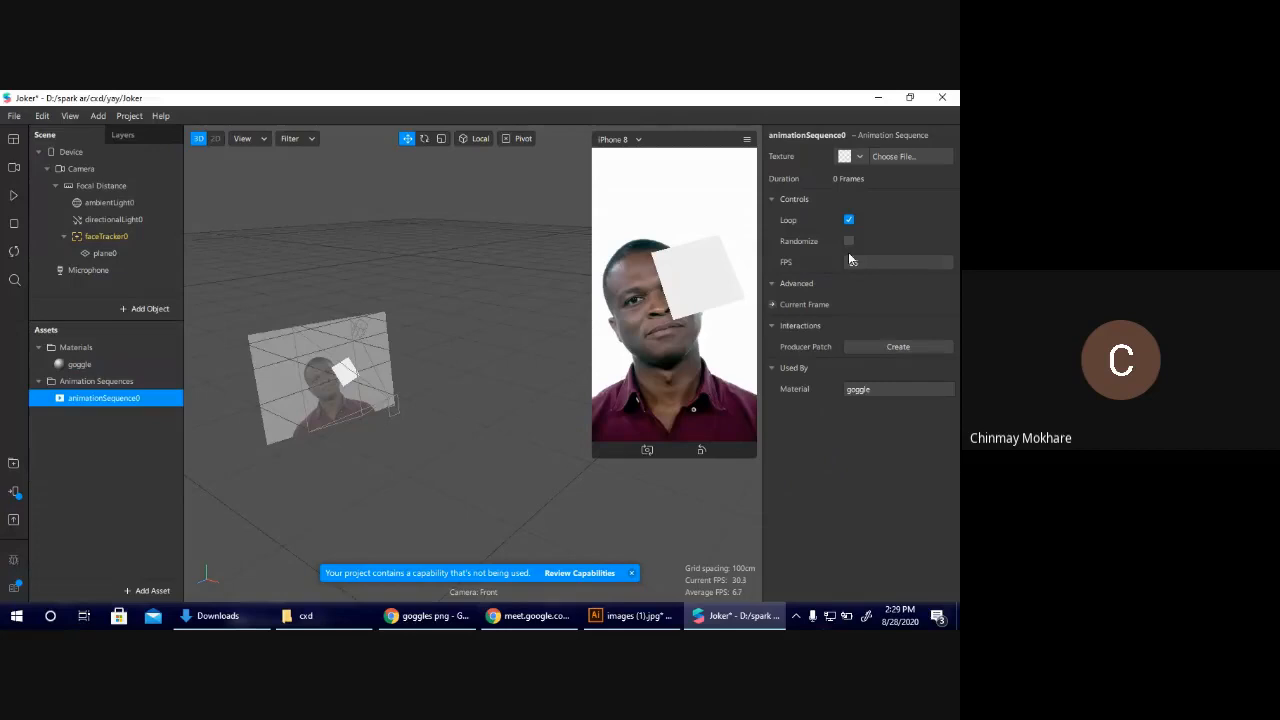
left_click(896, 156)
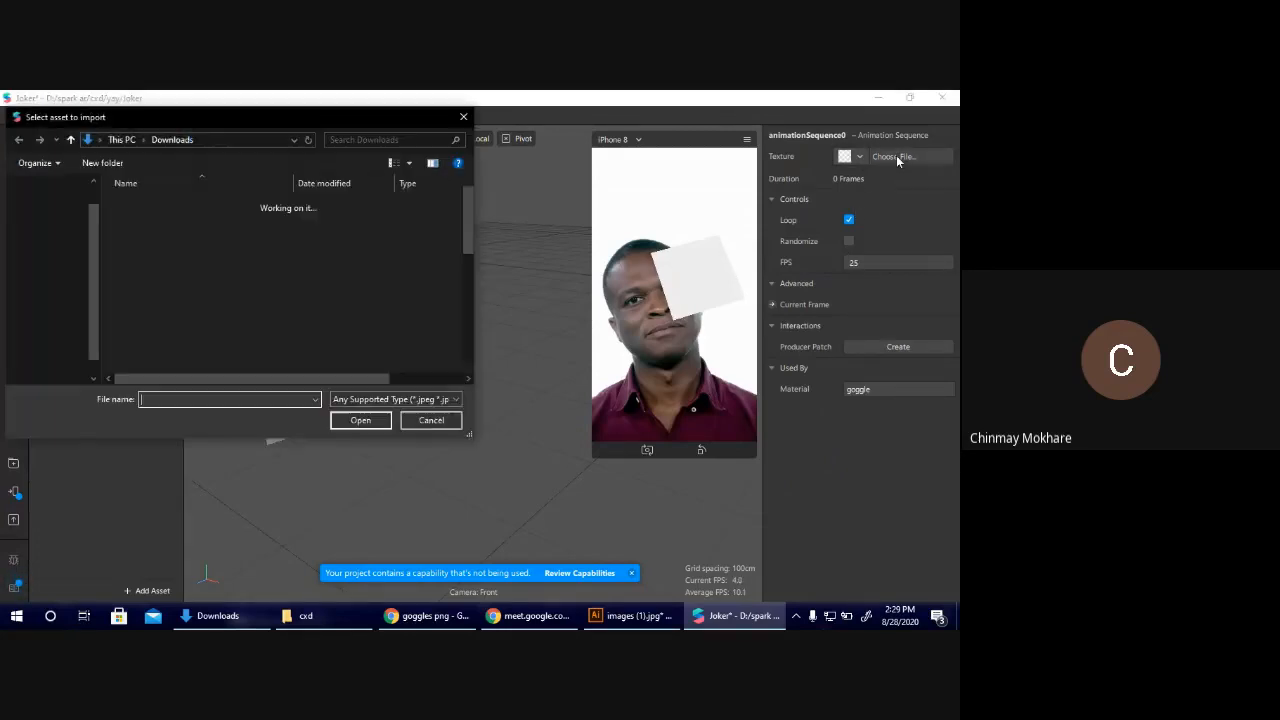
left_click(185, 224)
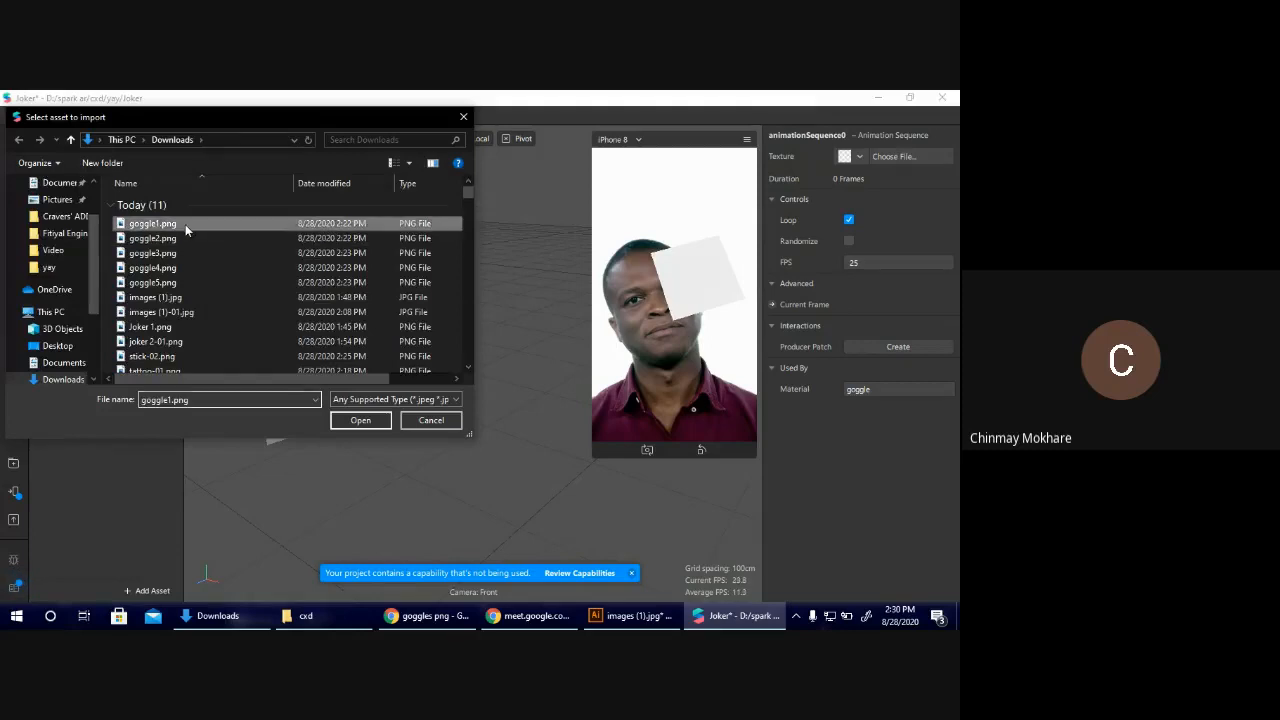
key("shift+Down")
key("shift+Down")
key("shift+Down")
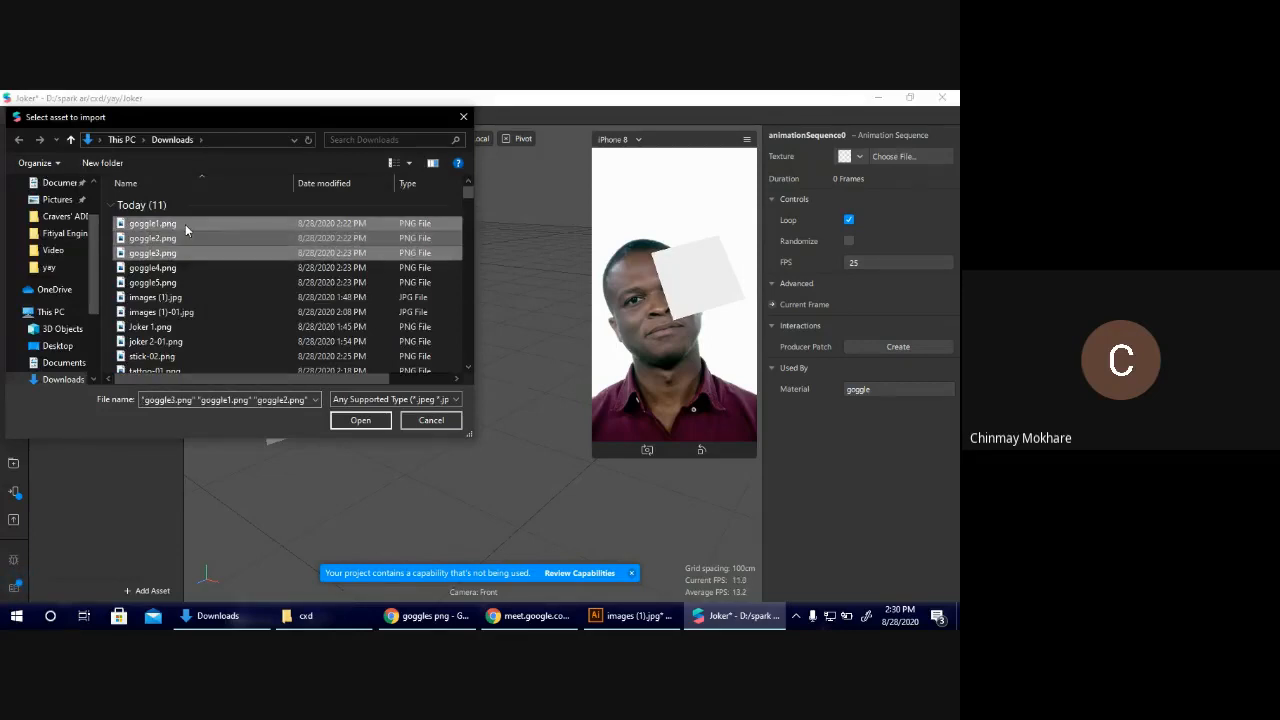
key("shift+Down")
left_click(226, 284)
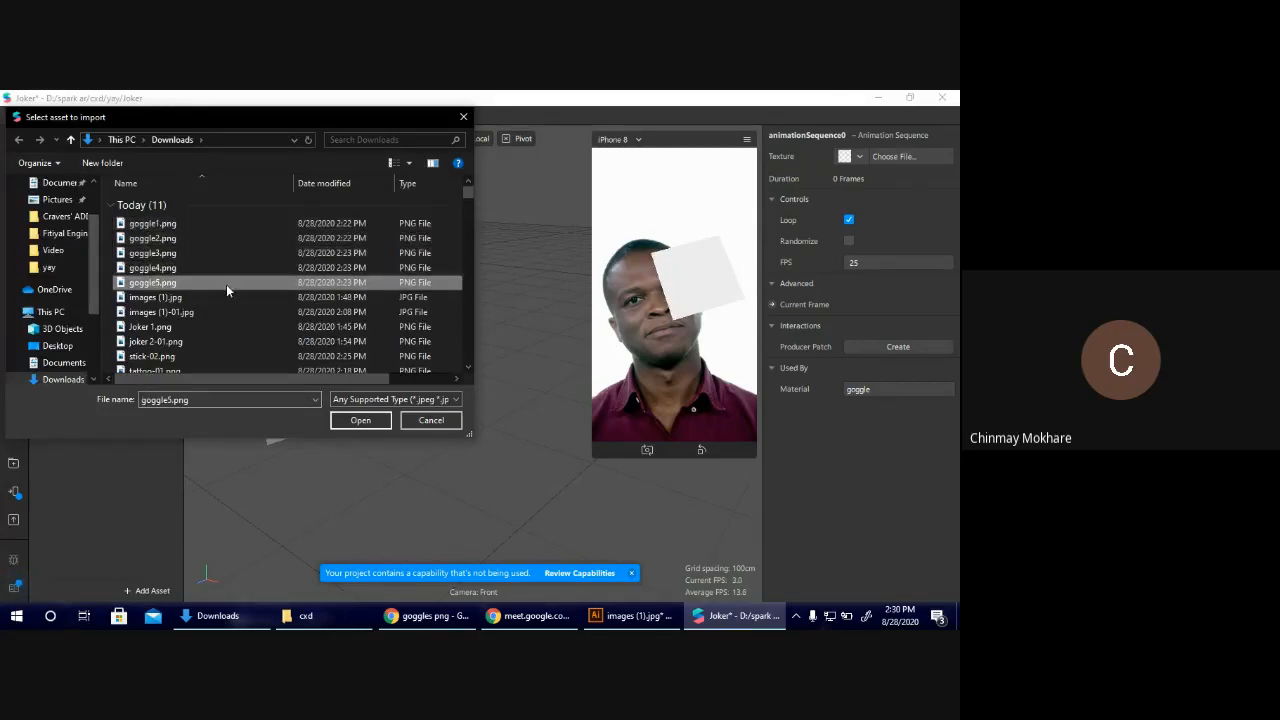
left_click(191, 221)
mouse_move(104, 217)
left_mouse_down()
mouse_move(141, 257)
mouse_move(193, 279)
mouse_move(114, 223)
left_mouse_up()
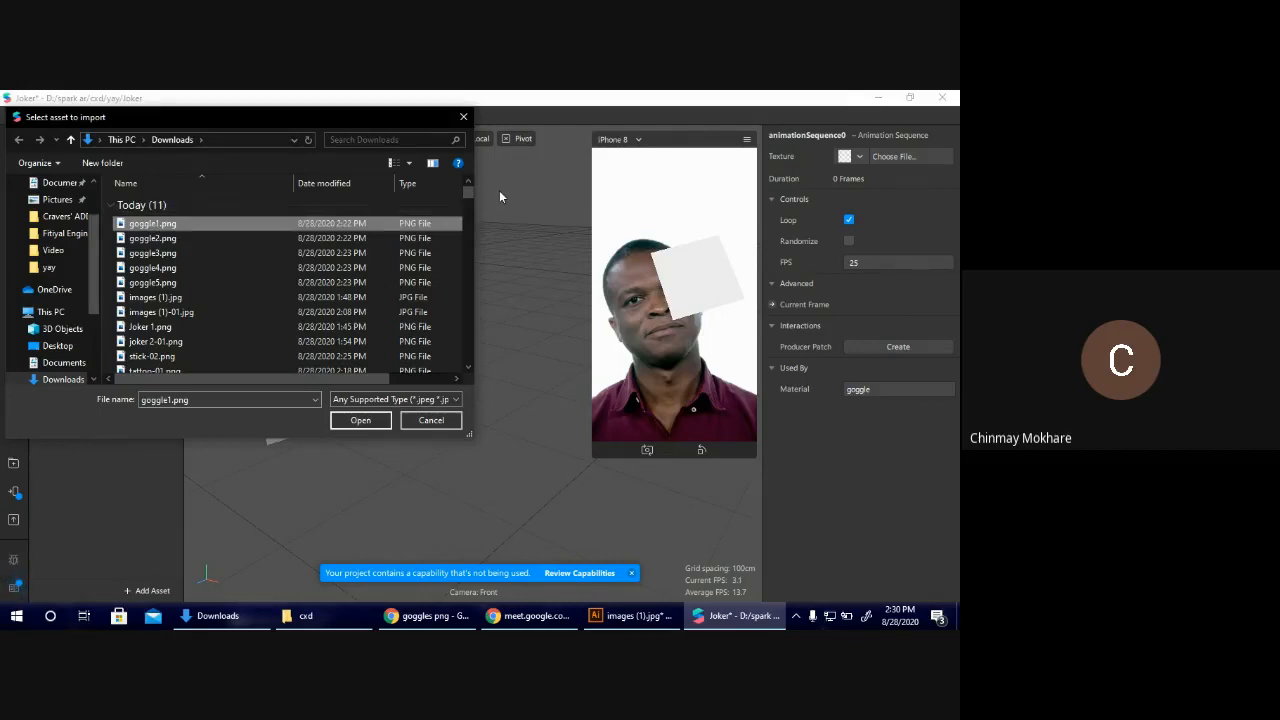
key("shift+Down")
key("shift+Down")
key("shift+Down")
key("shift+Down")
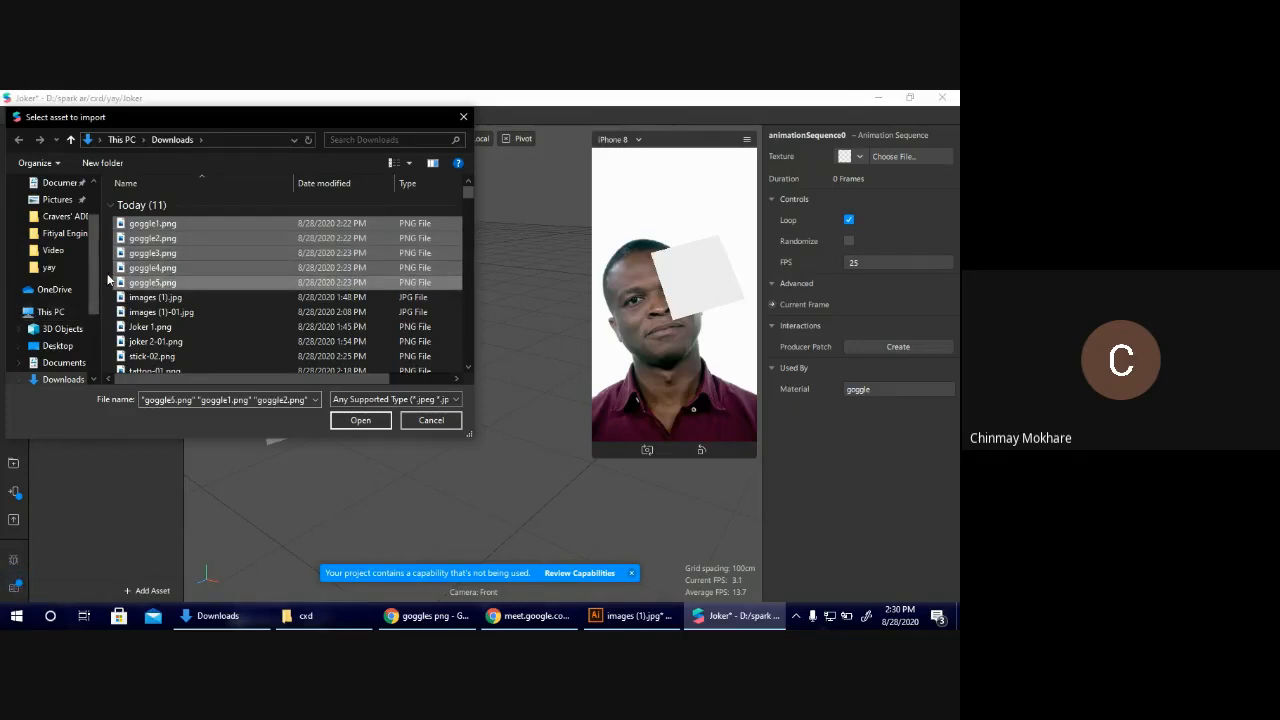
left_click(360, 420)
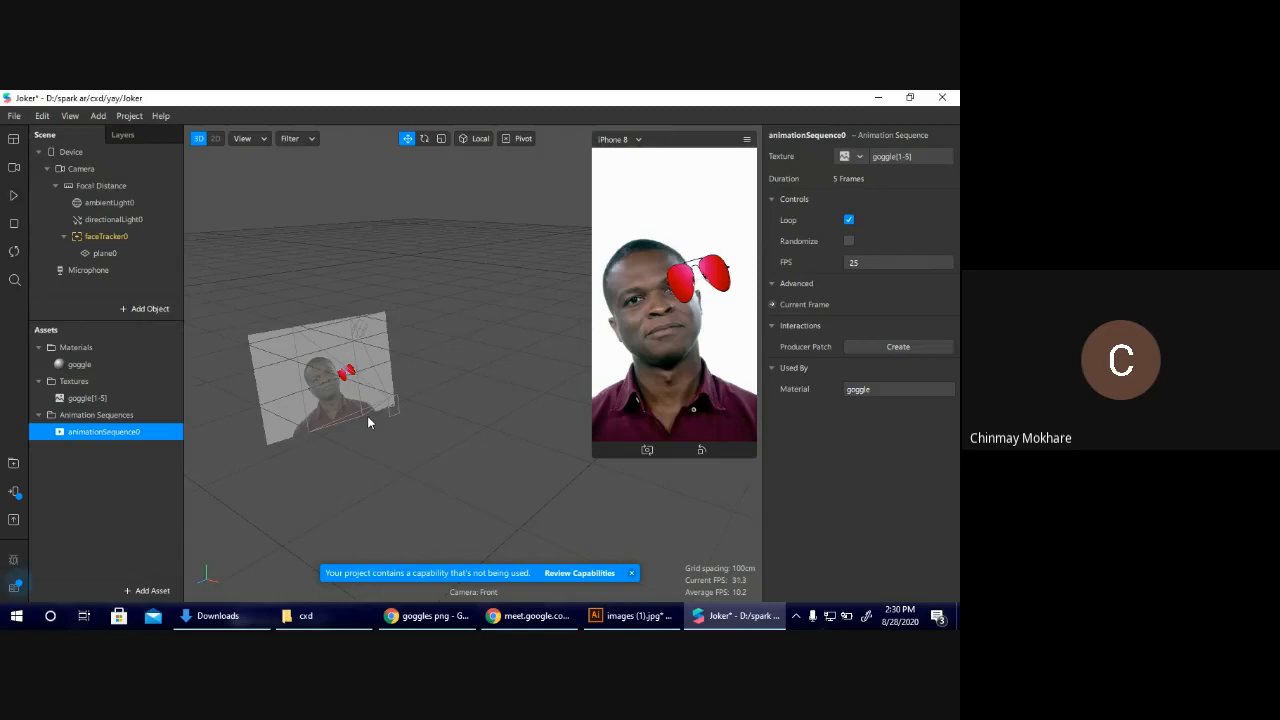
Set the animation sequence's frame rate to 1 FPS and play the preview.
left_click(852, 263)
type("1")
key("Return")
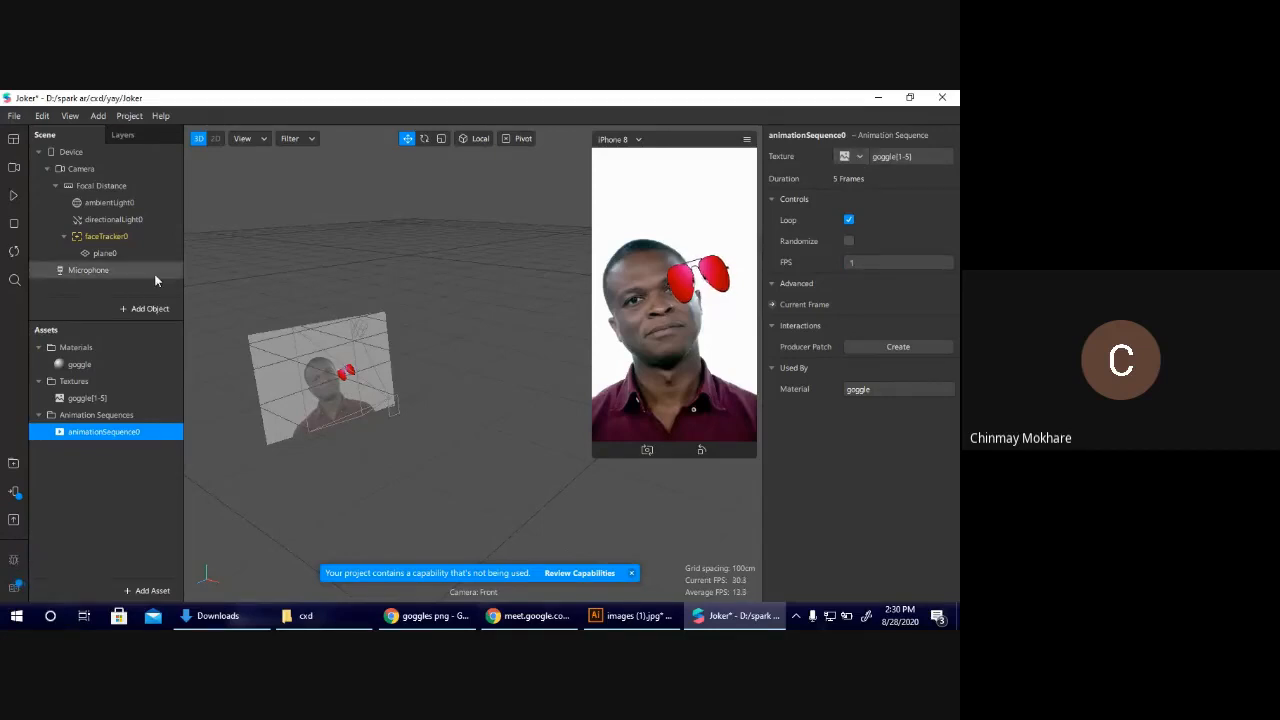
left_click(13, 197)
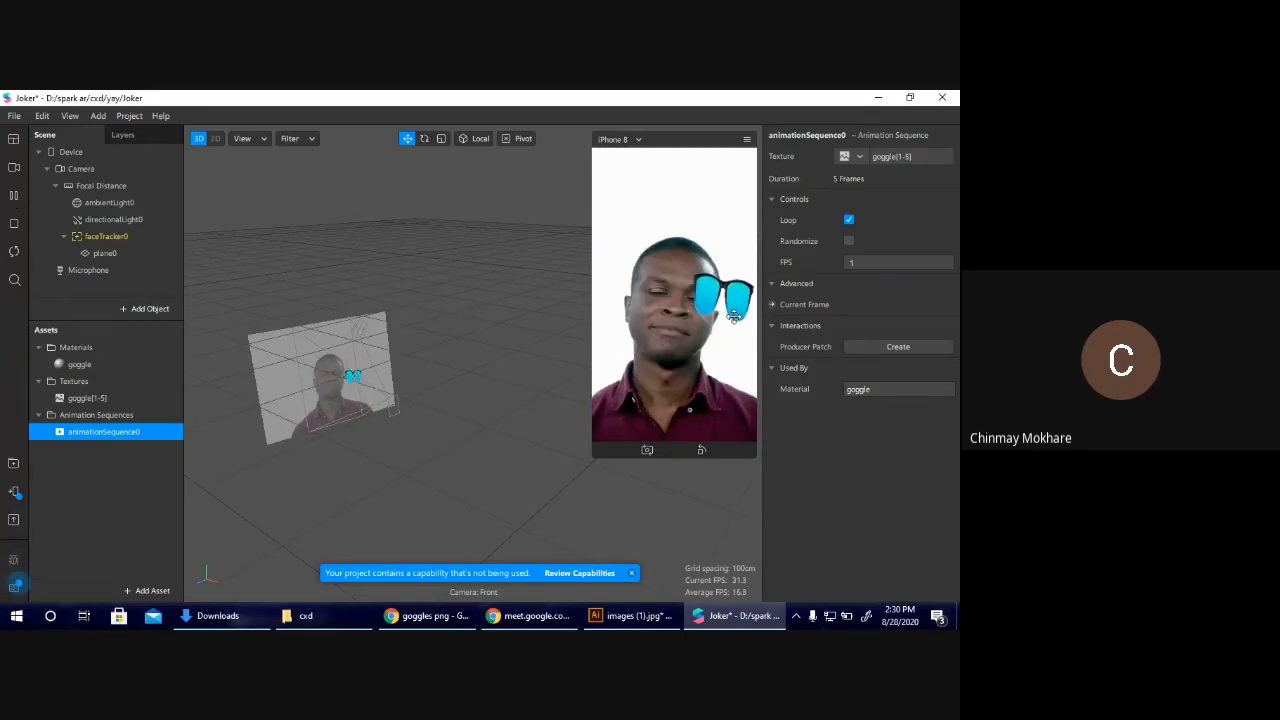
Try frame rates of 10 and 25 FPS on the goggles animation sequence.
left_click(848, 262)
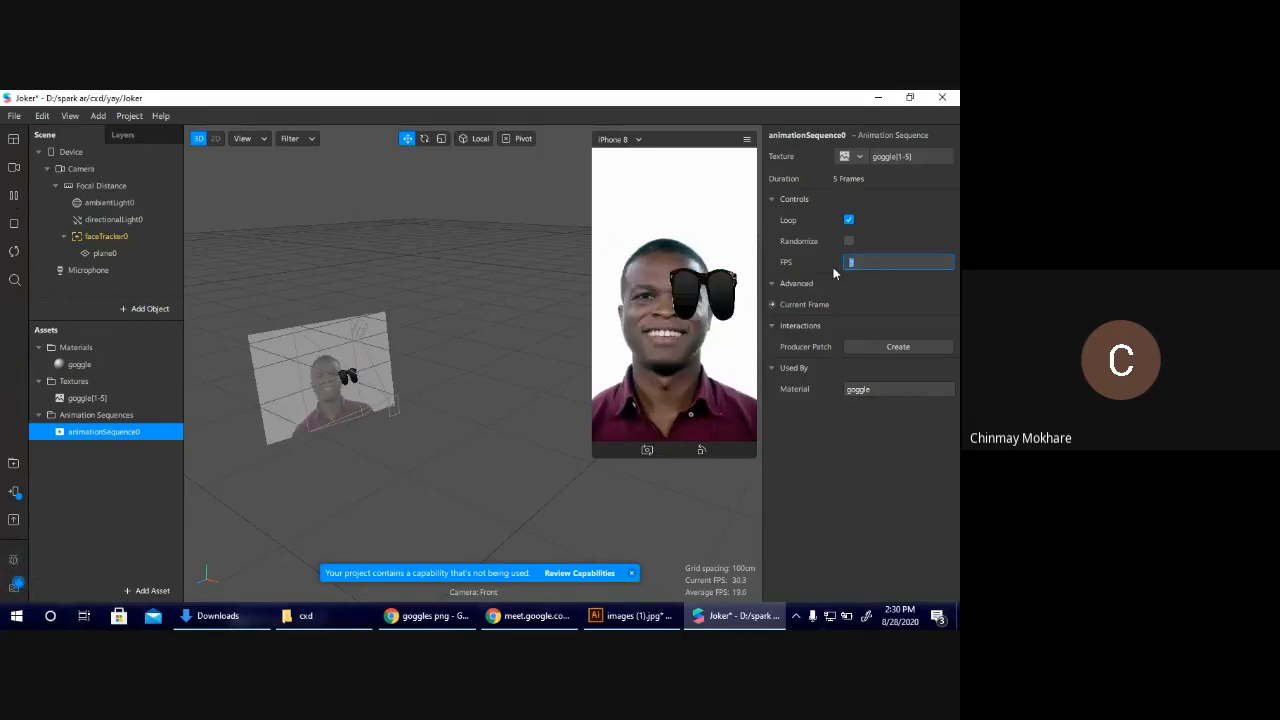
type("10")
key("Return")
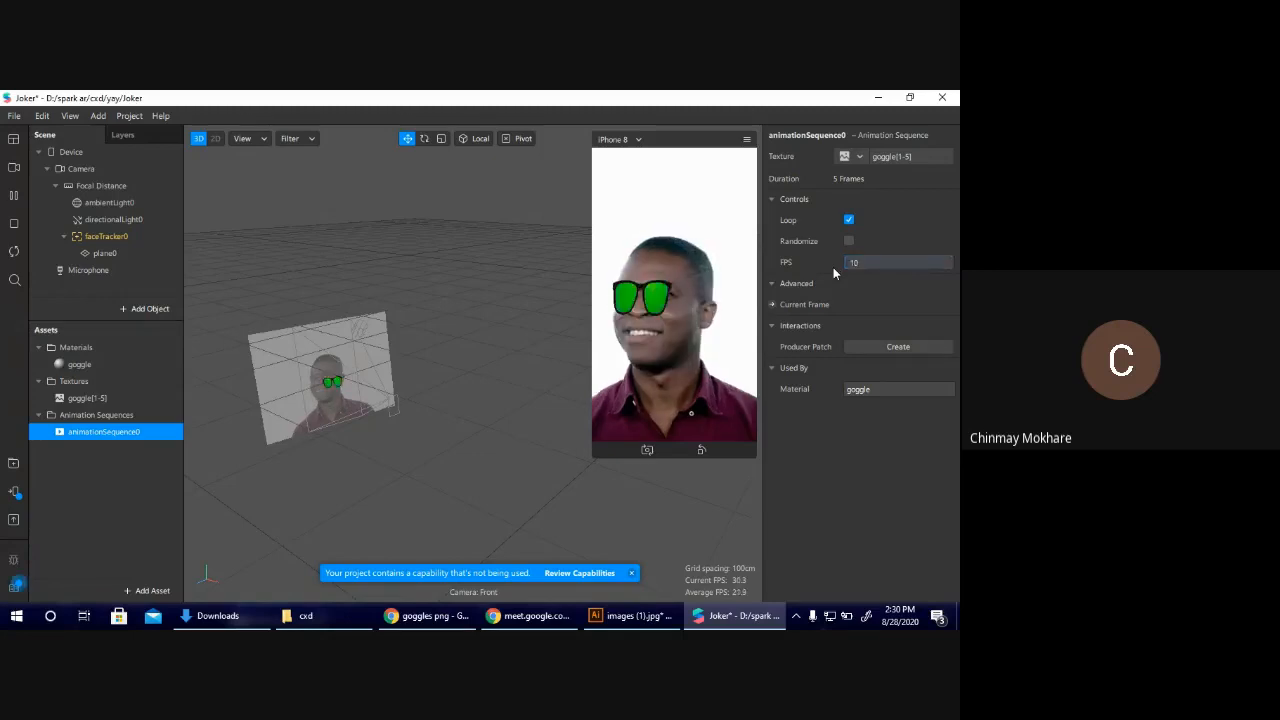
left_click(865, 261)
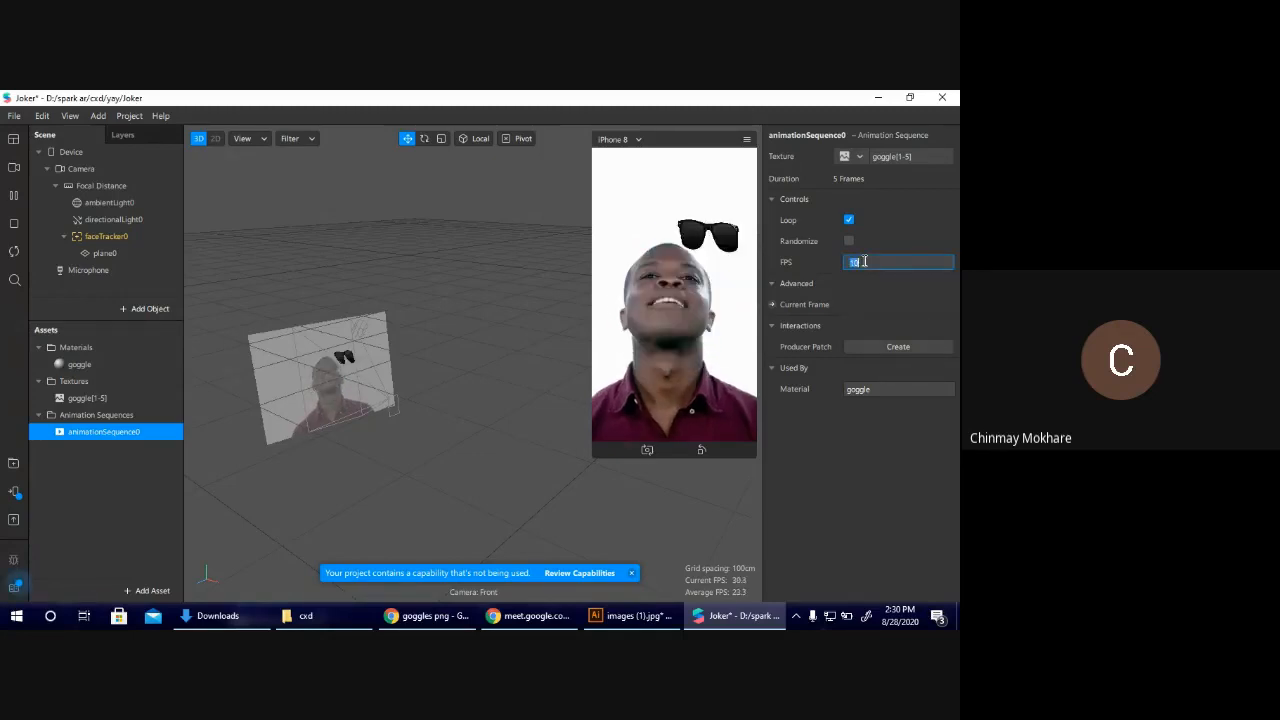
type("25")
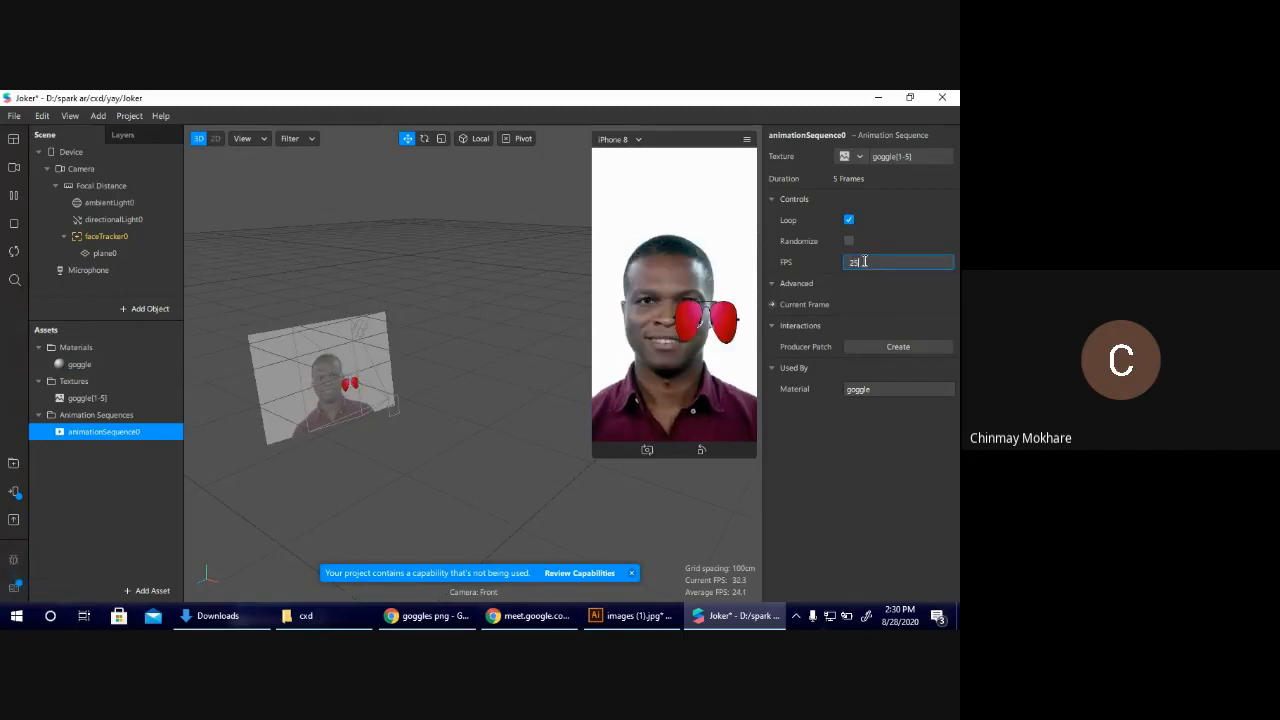
key("Return")
Return the animation sequence's frame rate to 1 FPS.
left_click(865, 261)
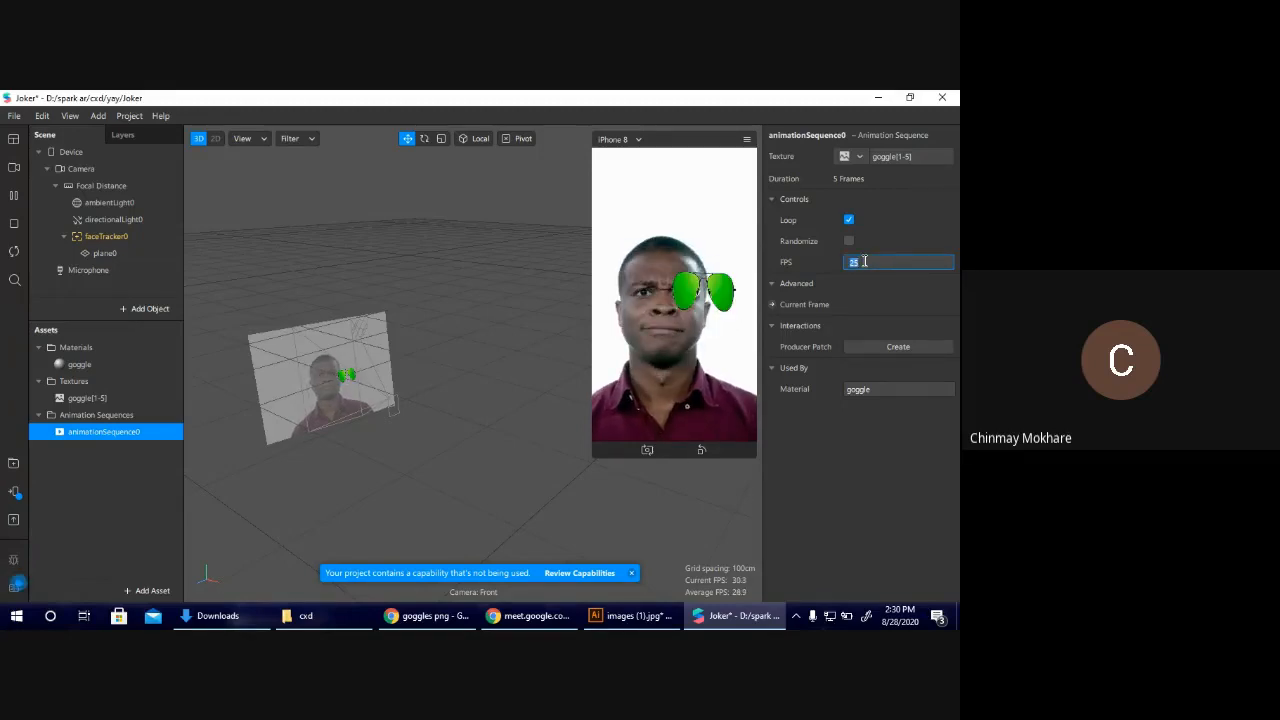
type("1")
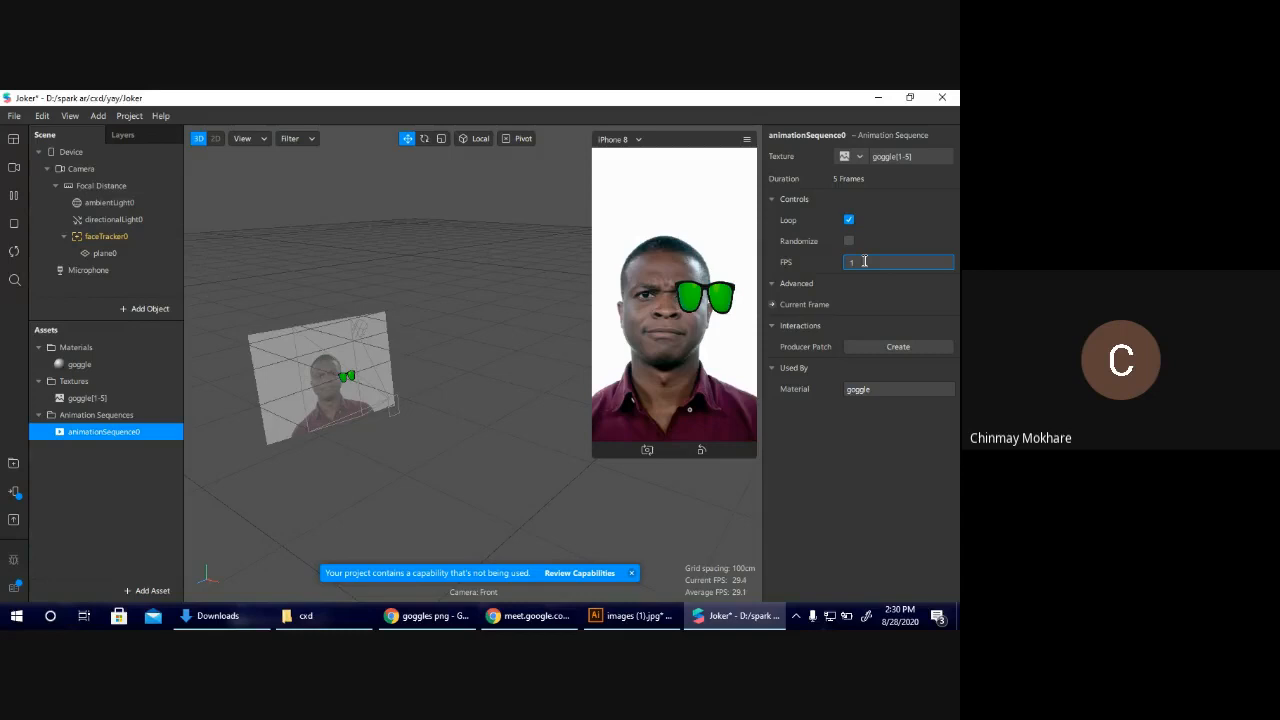
key("Return")
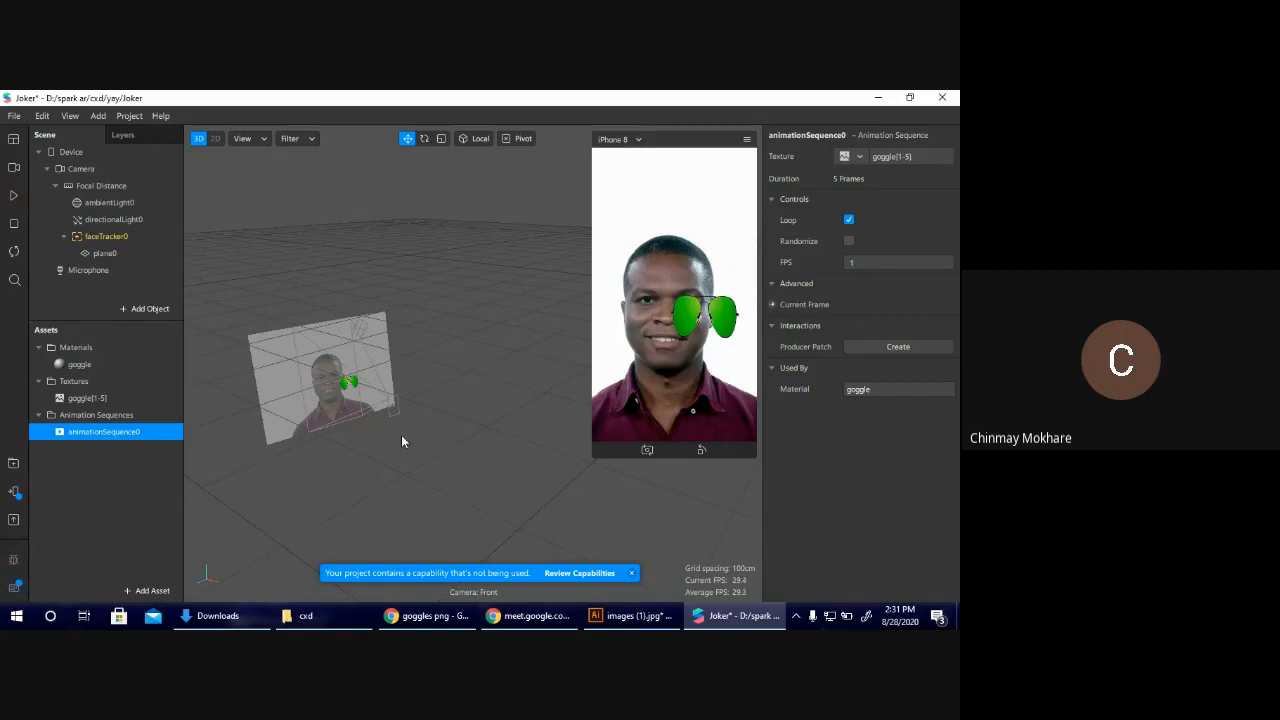
Centre the goggles plane over the eyes at about X 0.002, Y 0.015, and scale it to about 1.755 × 1.119 × 1.540.
left_click(352, 388)
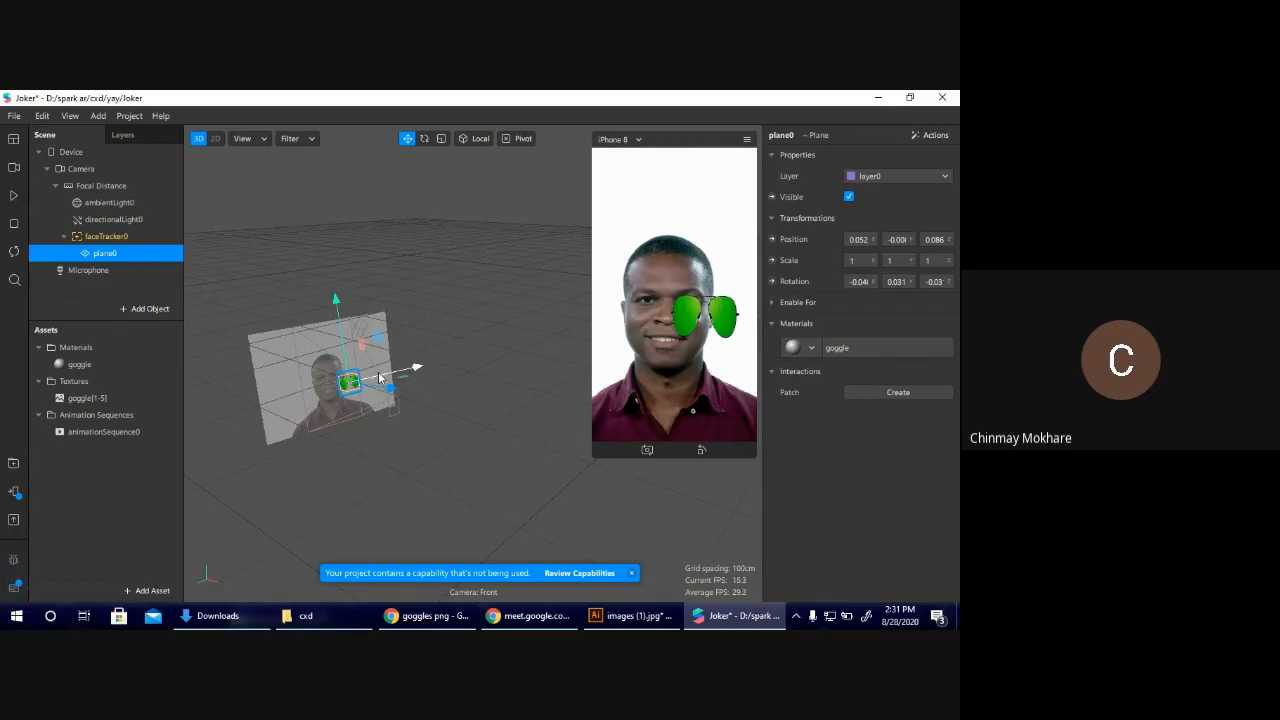
left_click_drag(379, 377, 371, 380)
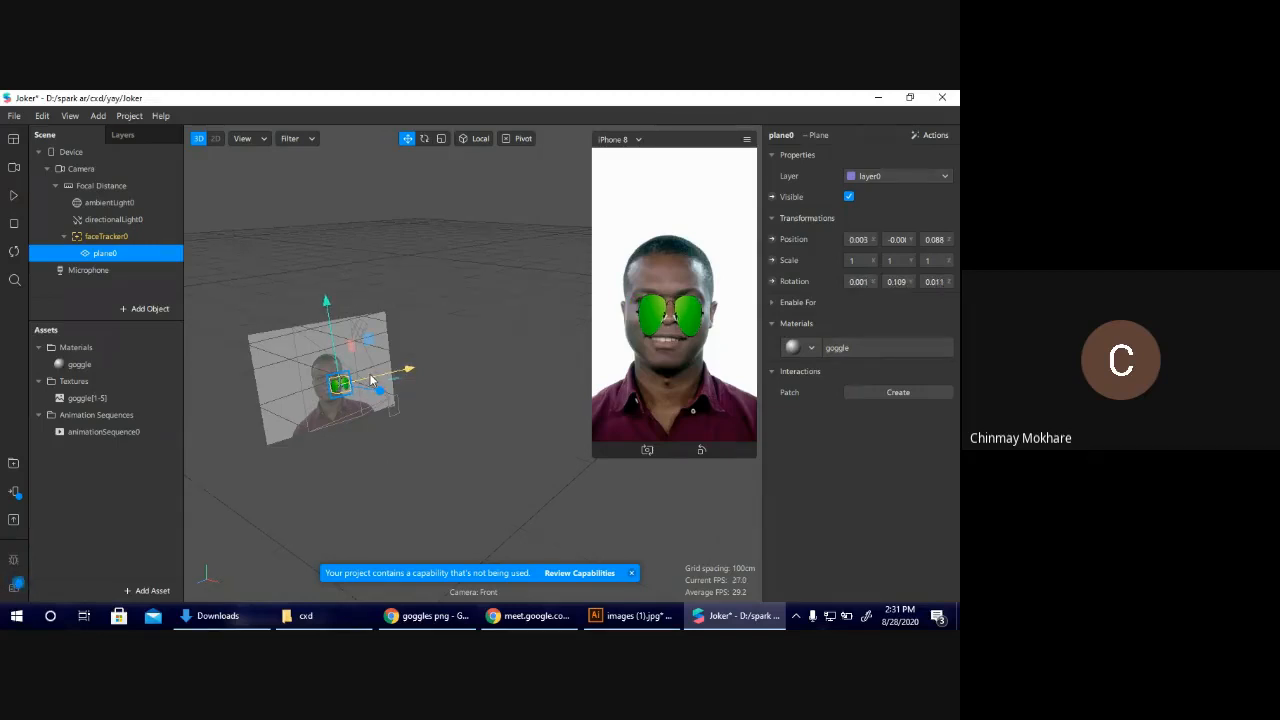
left_click_drag(371, 381, 370, 381)
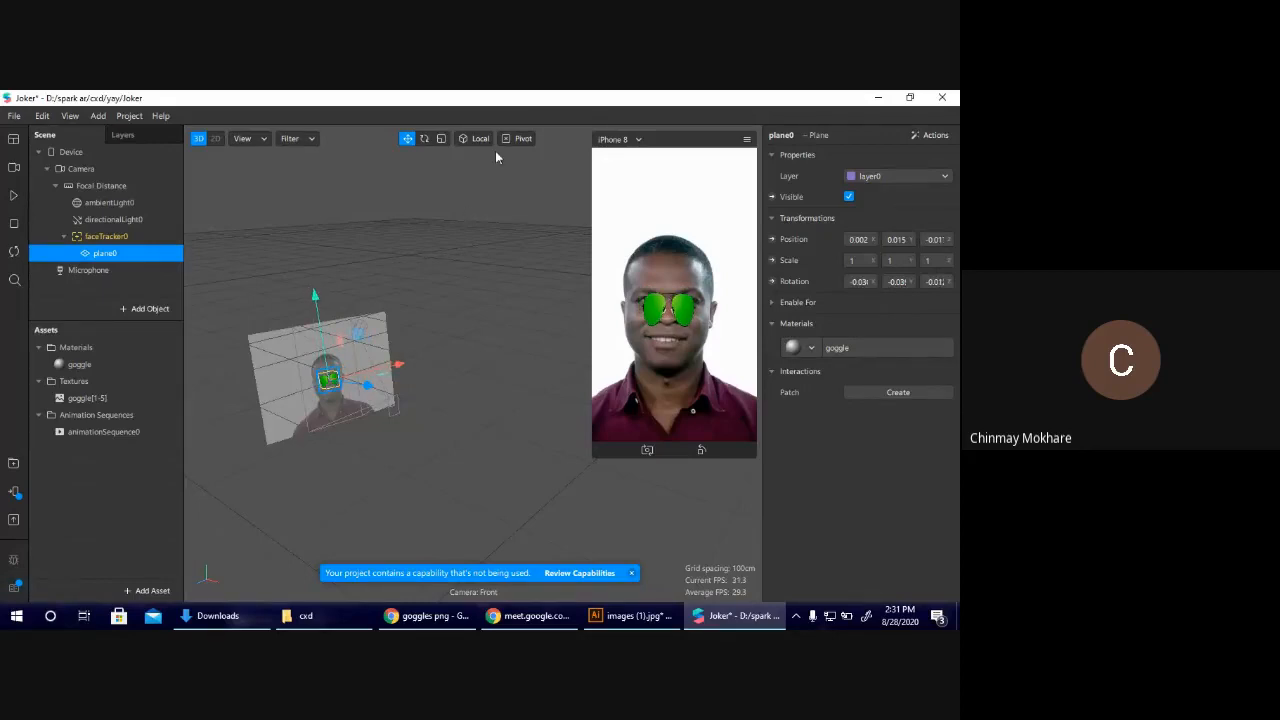
left_click(441, 138)
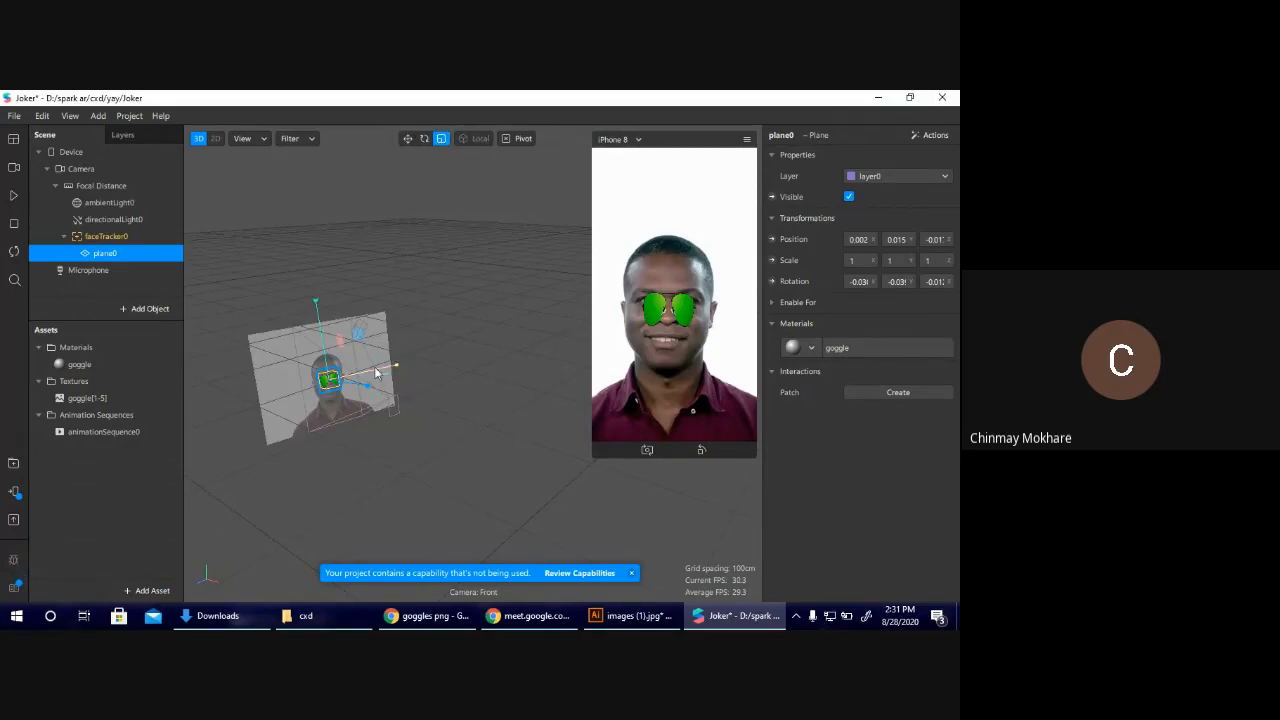
left_click_drag(375, 376, 326, 369)
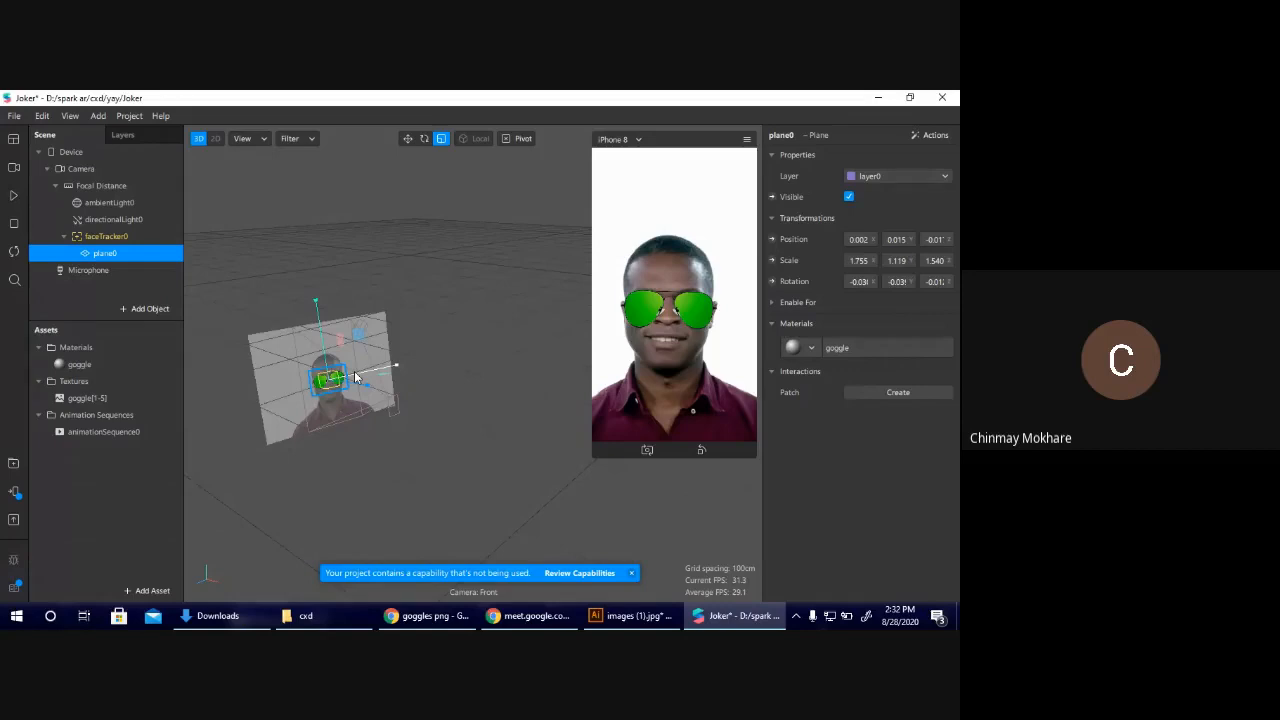
Raise the goggles plane to about Y 0.017 and bring it forward from the face, then deselect it.
key("w")
left_click_drag(324, 348, 320, 334)
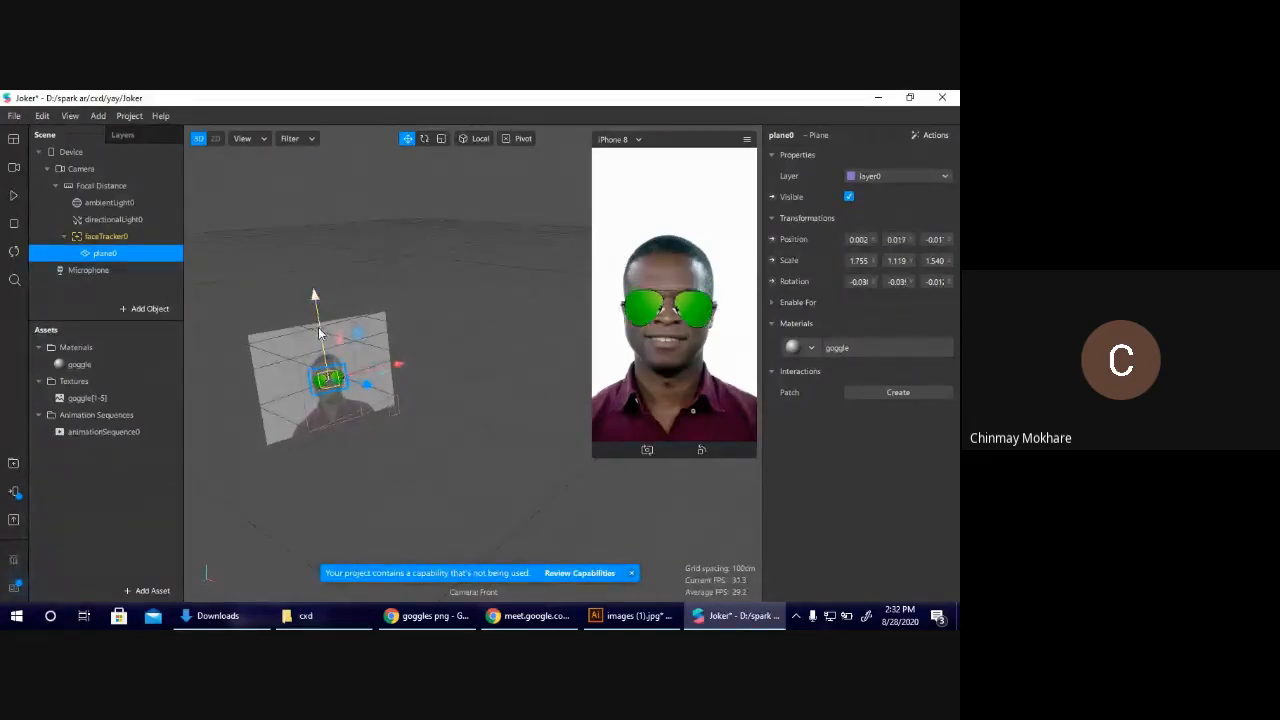
left_click_drag(367, 384, 359, 389)
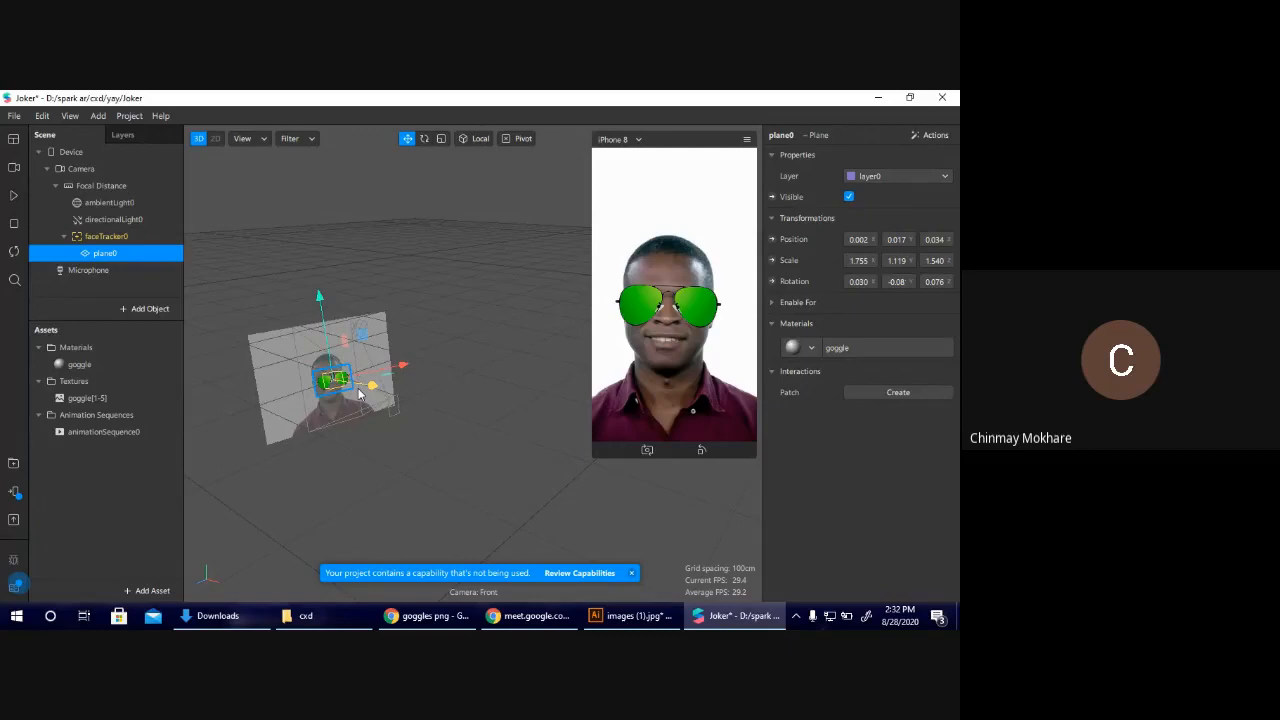
left_click(561, 356)
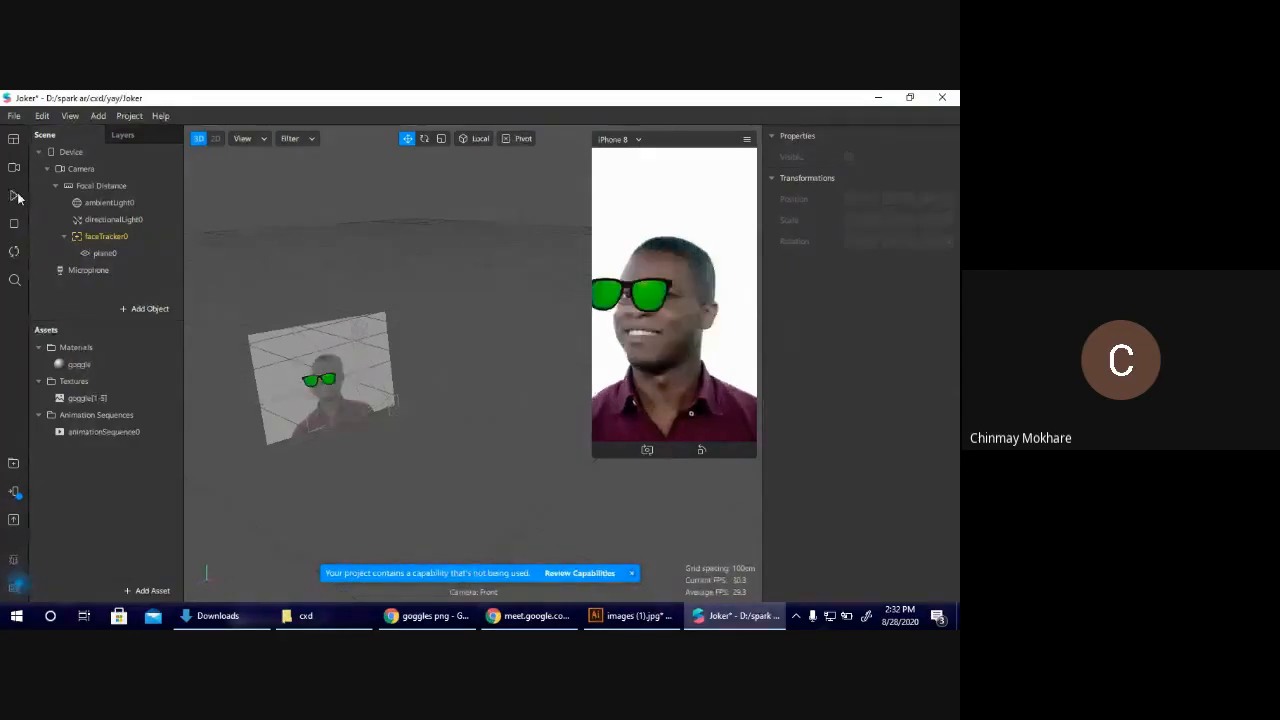
Shift the goggles plane sideways to about X 0.034 and run the preview to a different head pose.
left_click(316, 381)
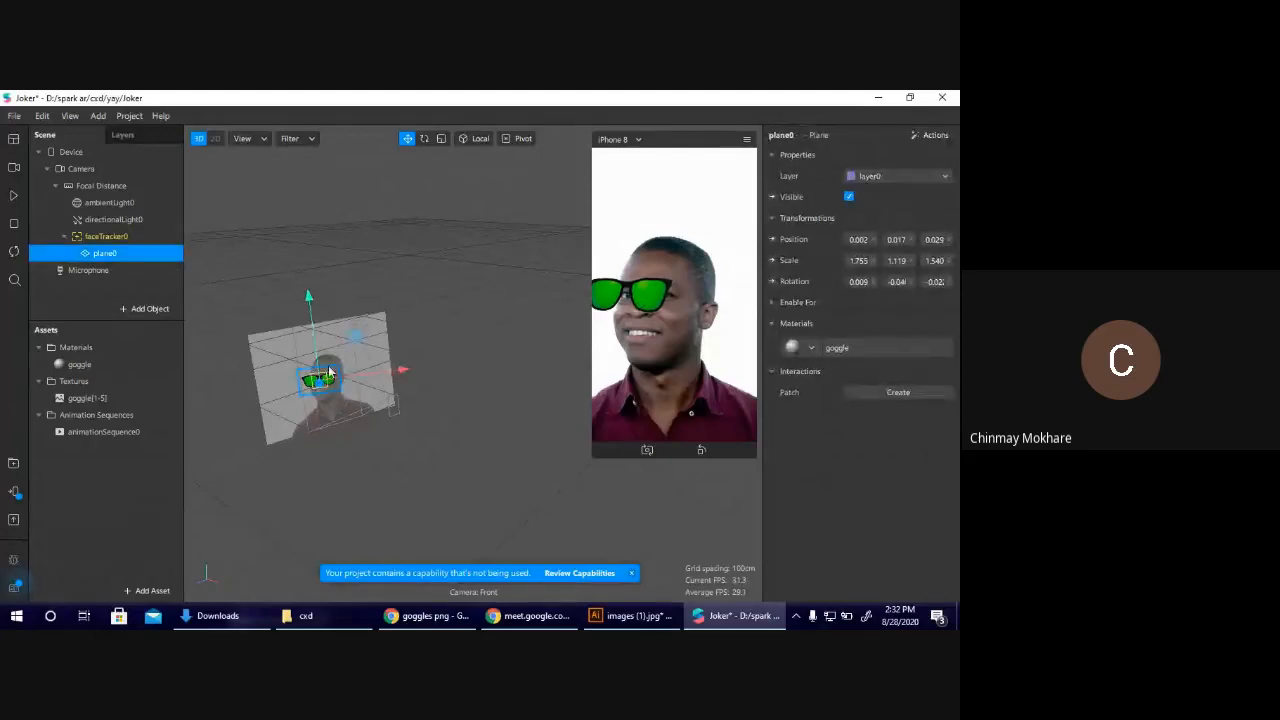
left_click_drag(319, 388, 326, 382)
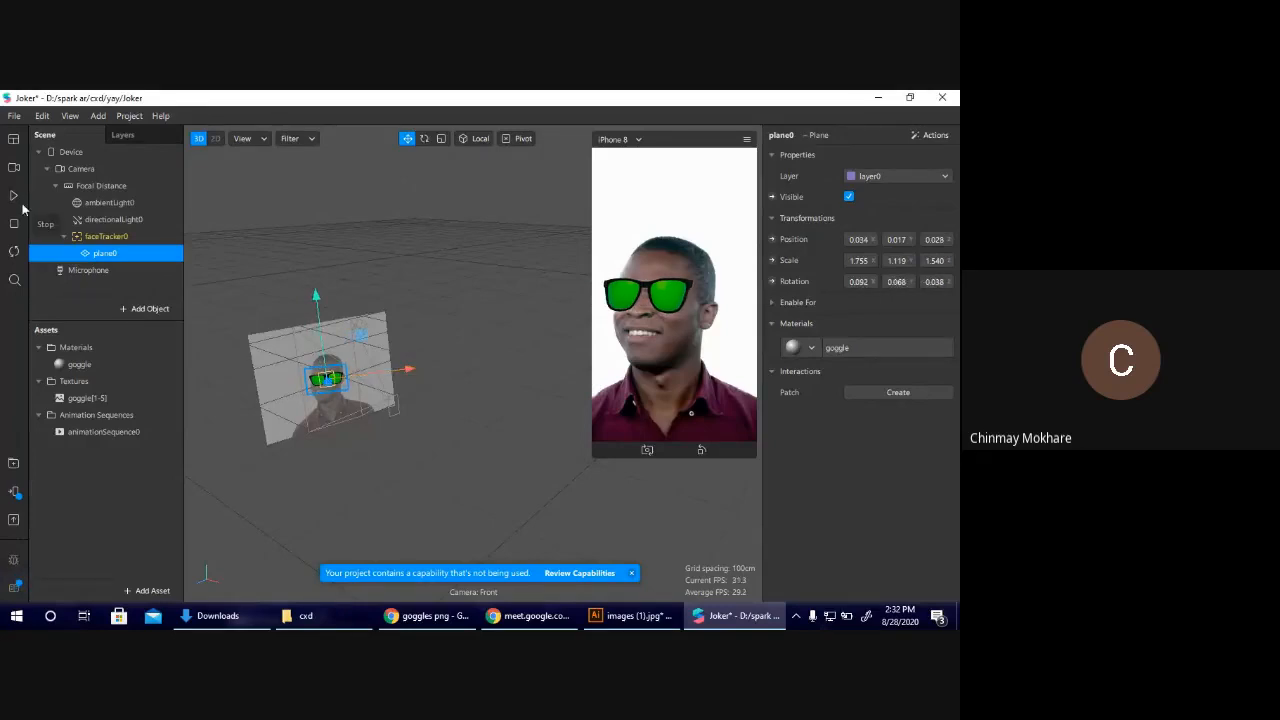
left_click(21, 204)
left_click(21, 204)
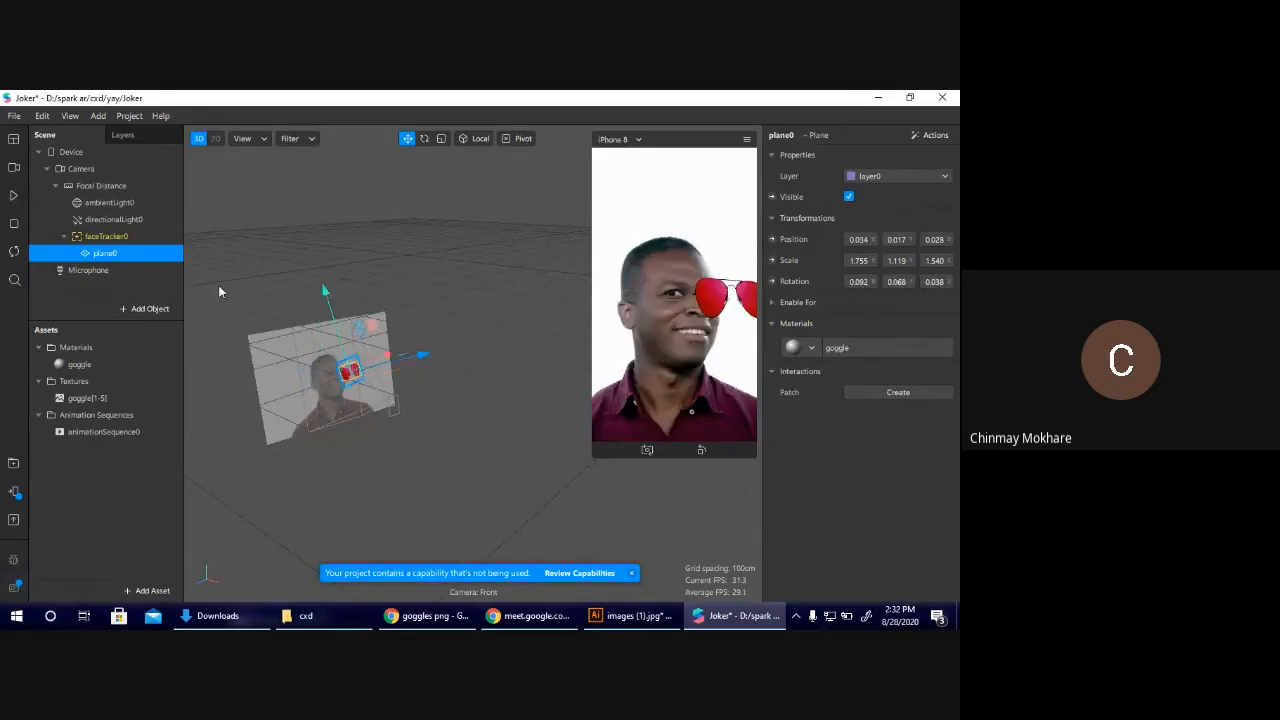
Realign the goggles plane with the eyes at about X 0.003, Y 0.015, and play then pause the preview to check it.
left_click_drag(389, 358, 367, 376)
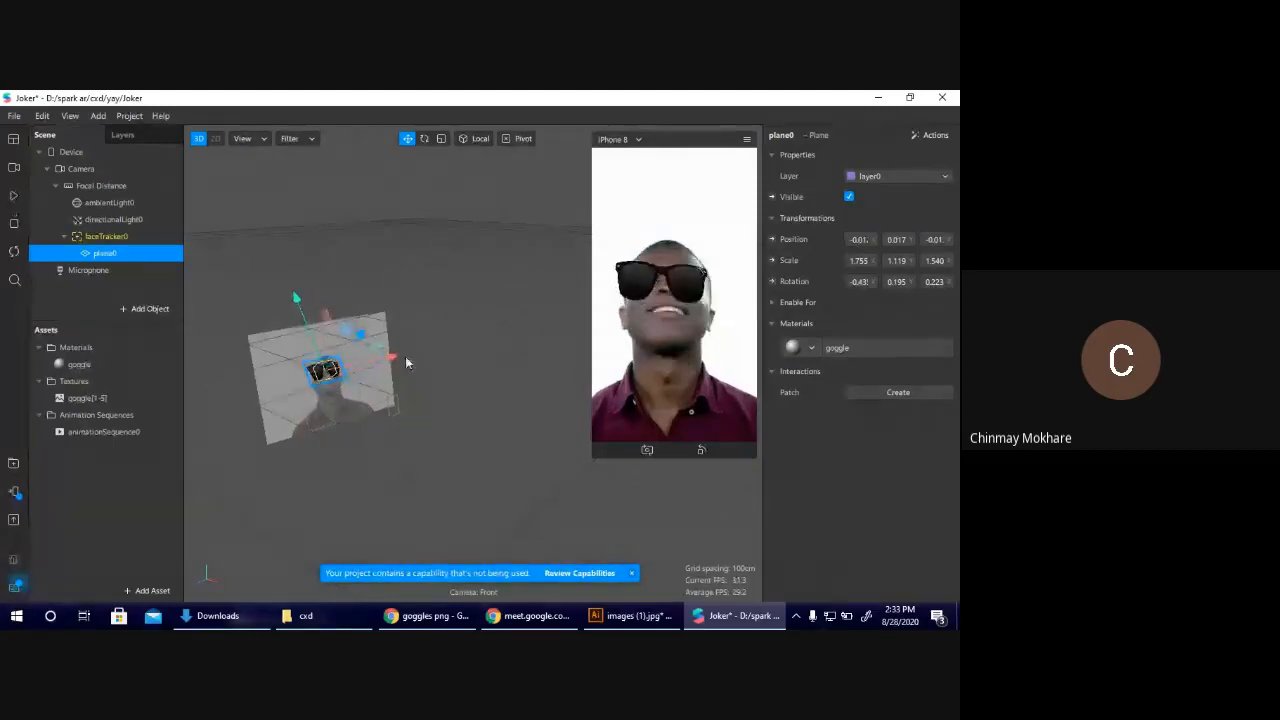
left_click_drag(353, 344, 361, 367)
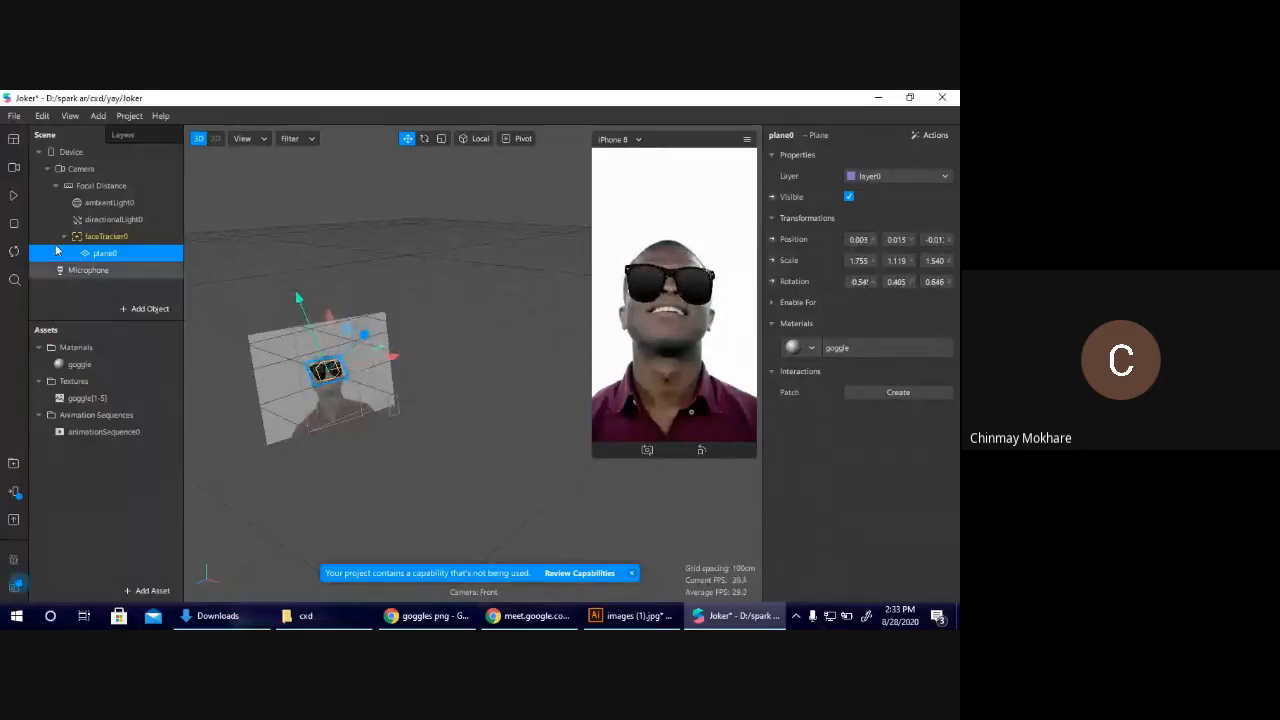
left_click(15, 200)
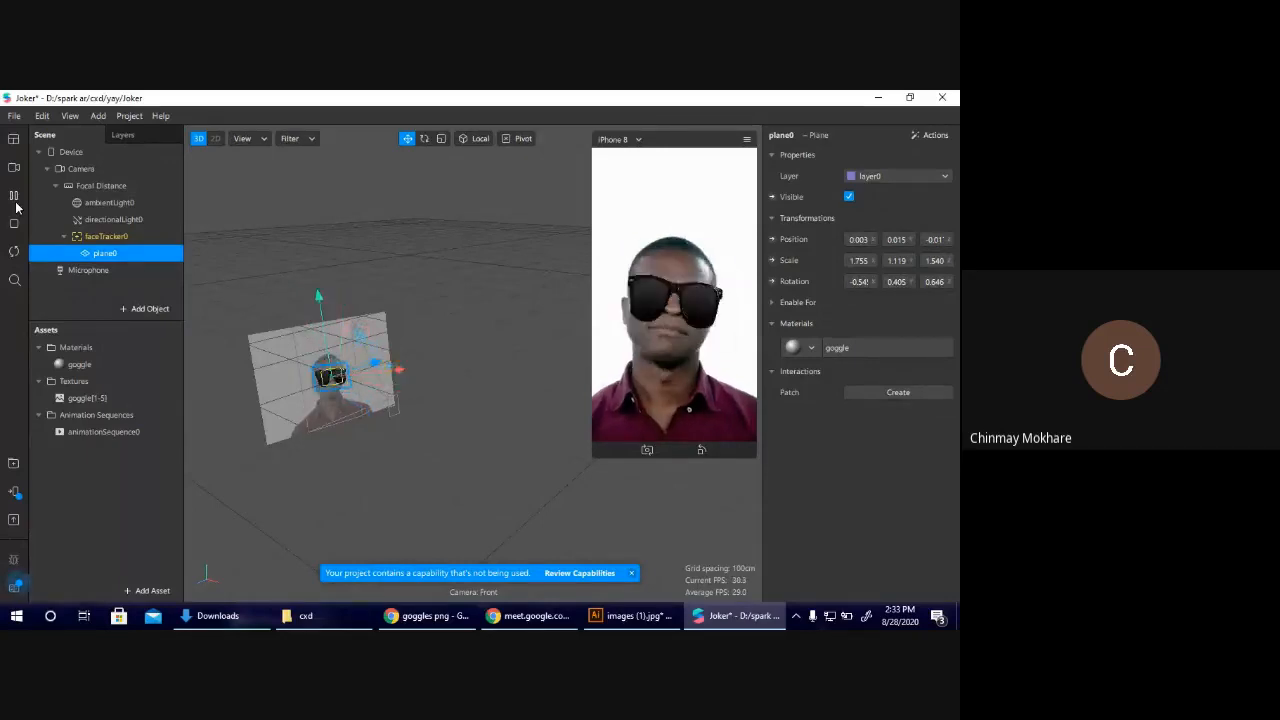
left_click(14, 196)
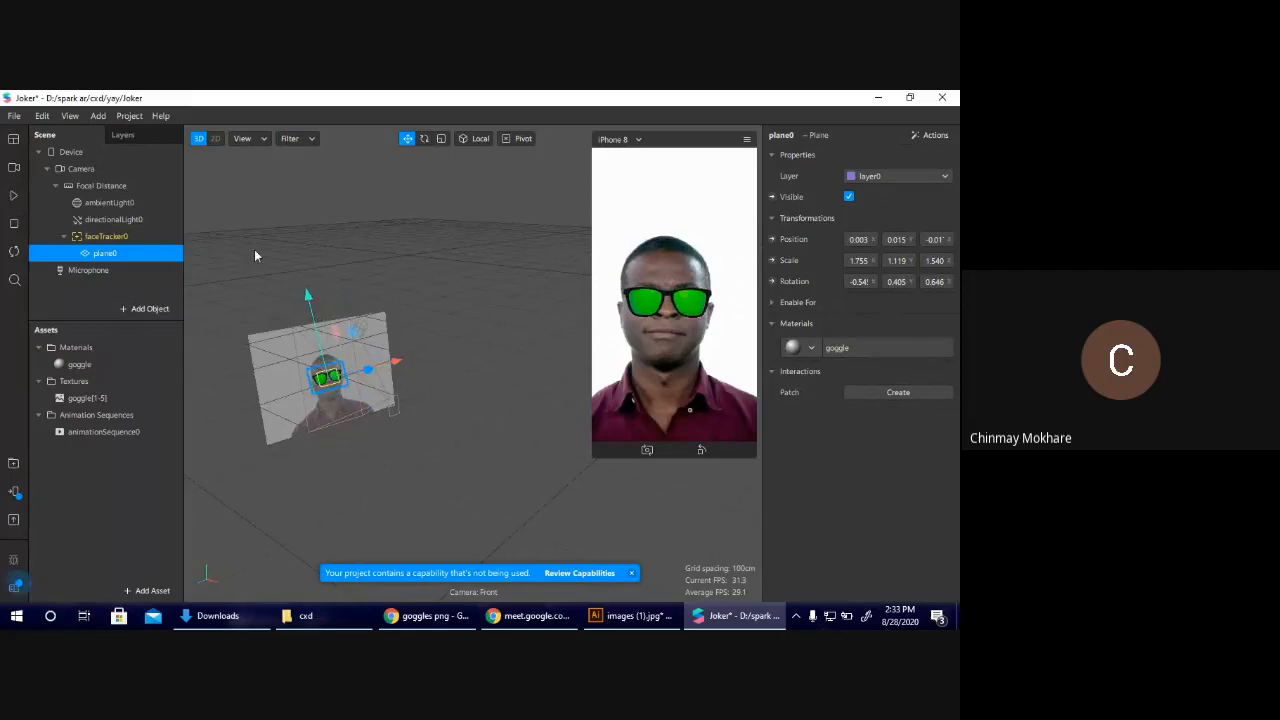
Add a second plane to the scene and move it beside the face to about X -0.13.
left_click(127, 310)
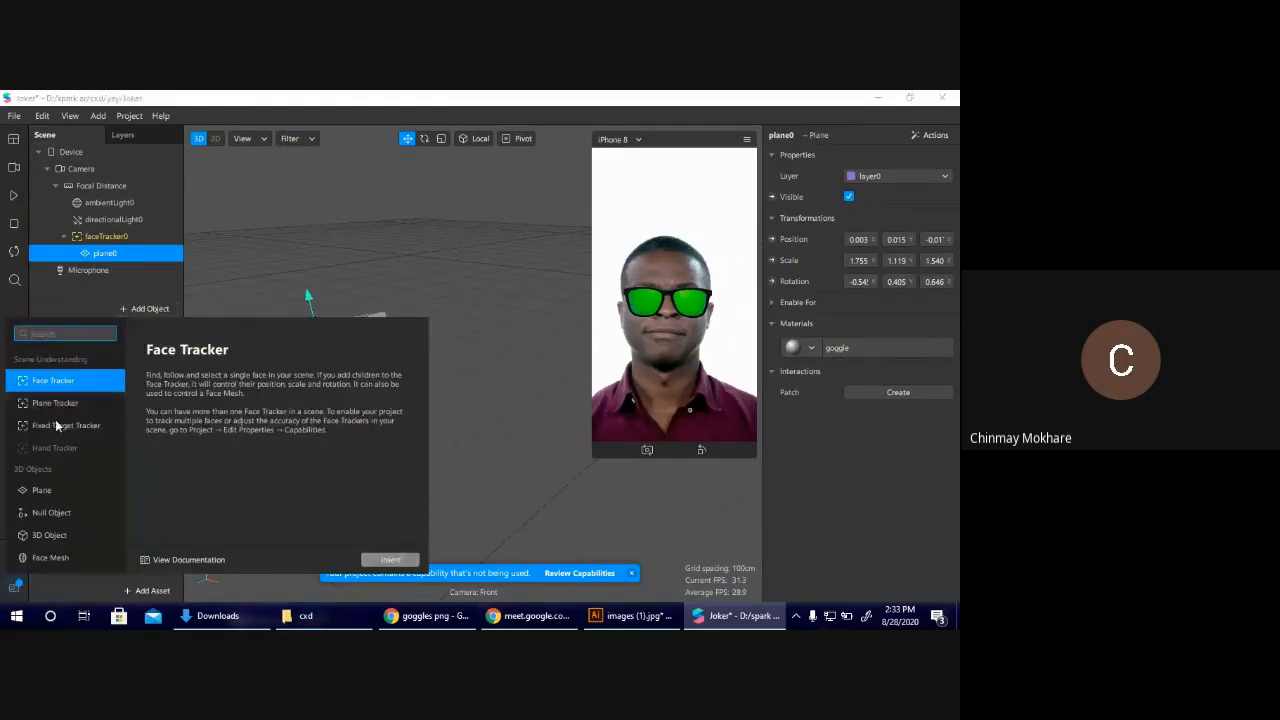
left_click(61, 494)
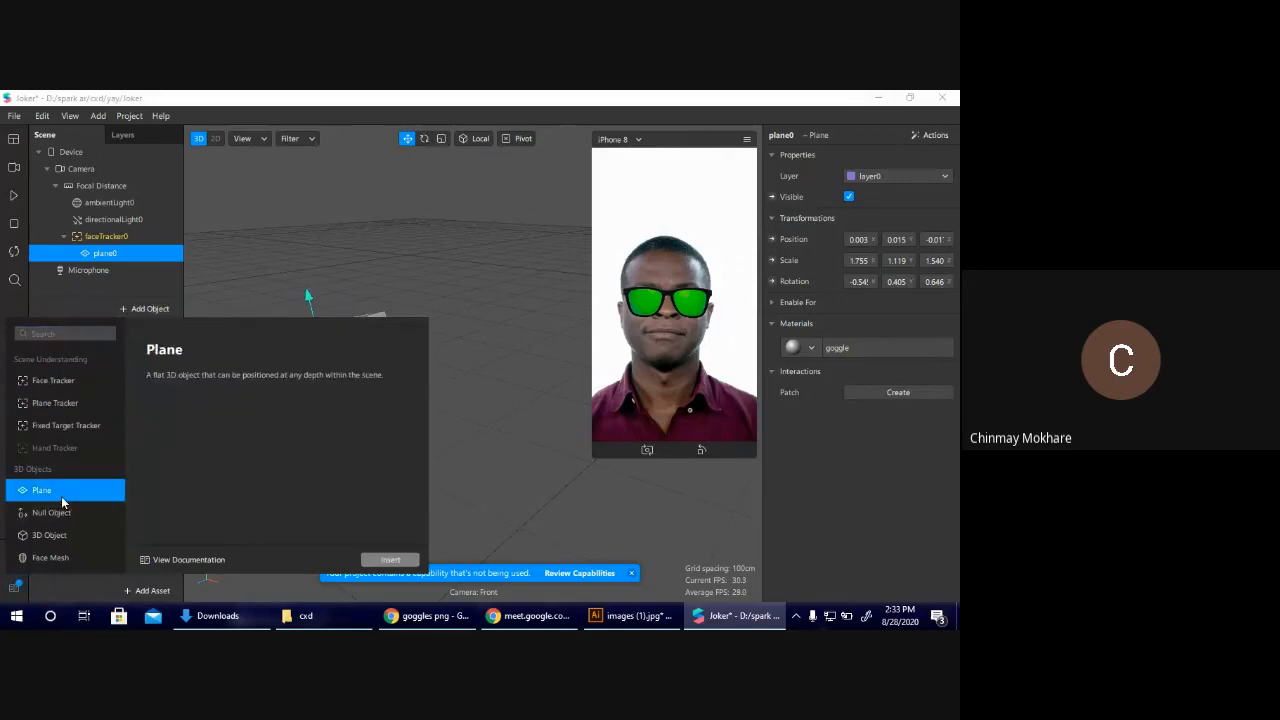
left_click(438, 549)
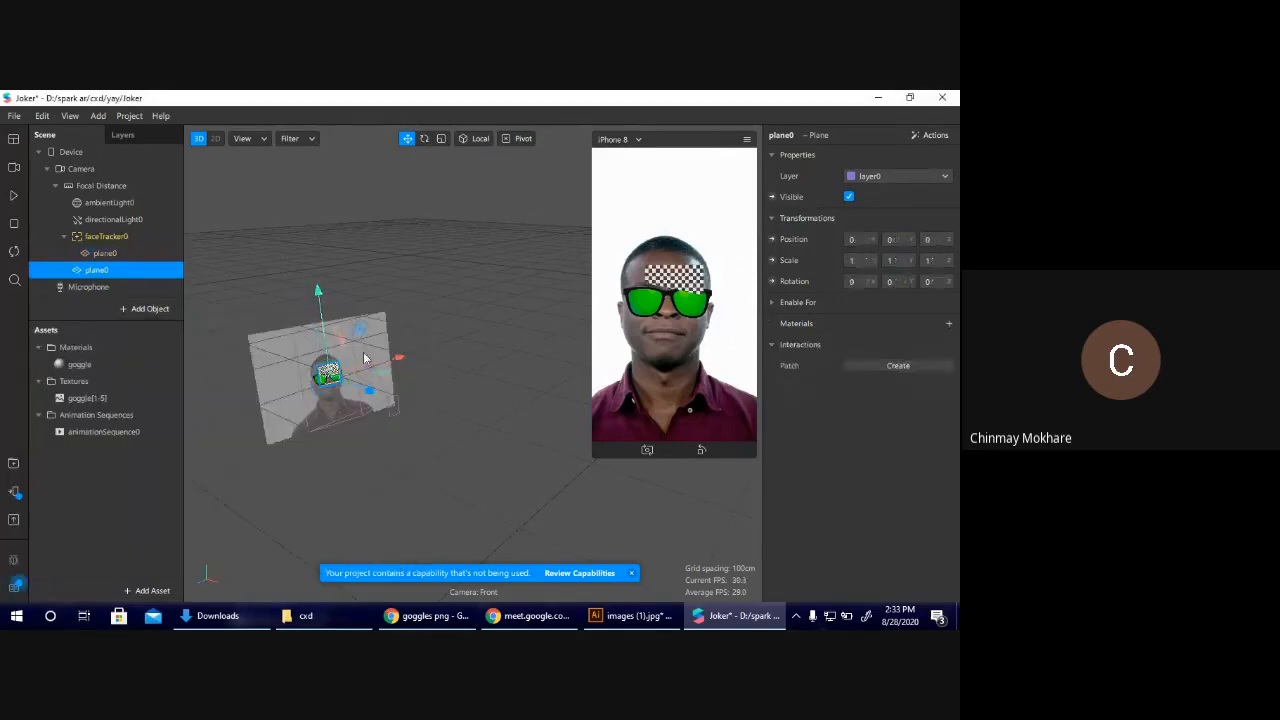
left_click_drag(365, 358, 348, 370)
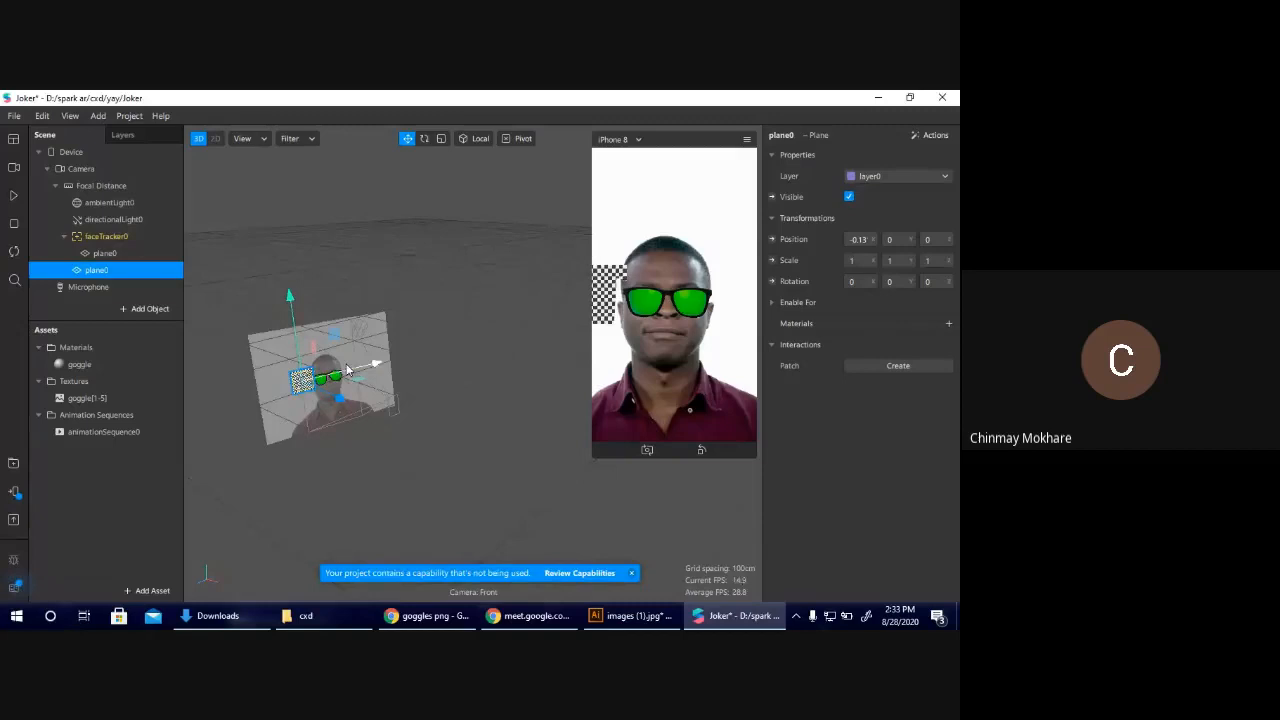
Rotate the new plane to about -73° around Y and move it closer to the goggles at about X -0.09, Z -0.01.
key("e")
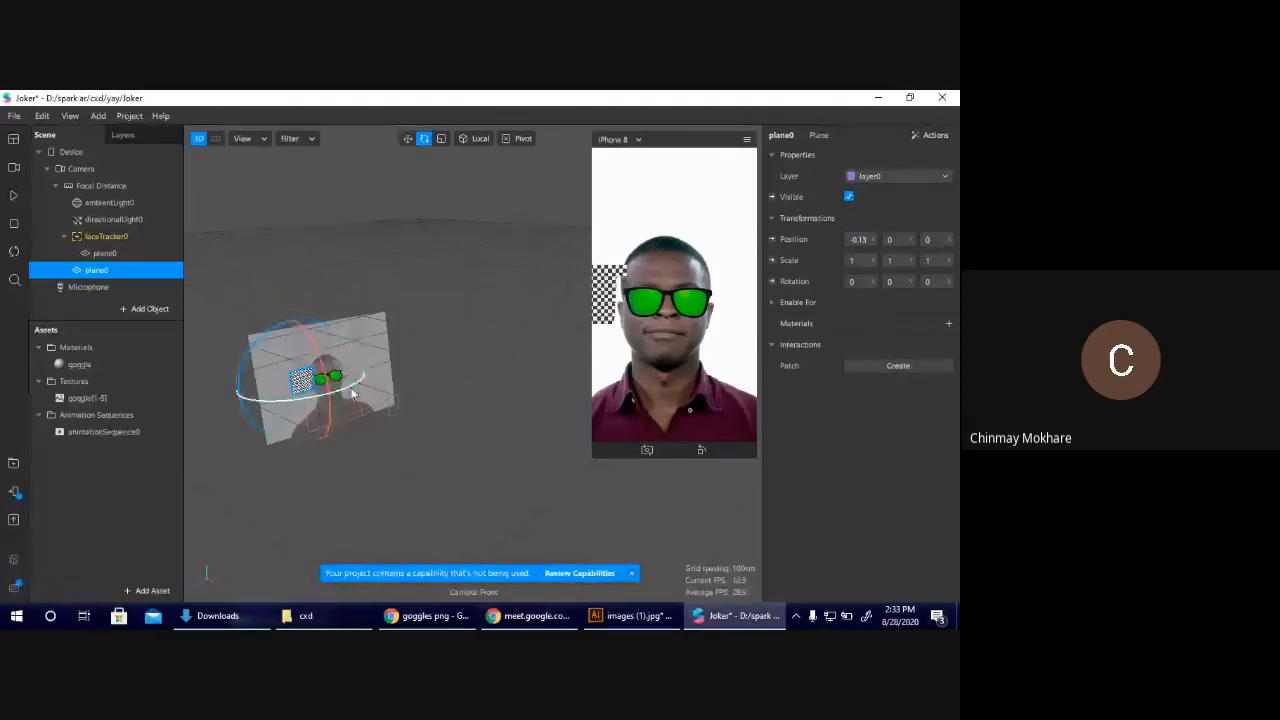
left_click_drag(352, 390, 309, 408)
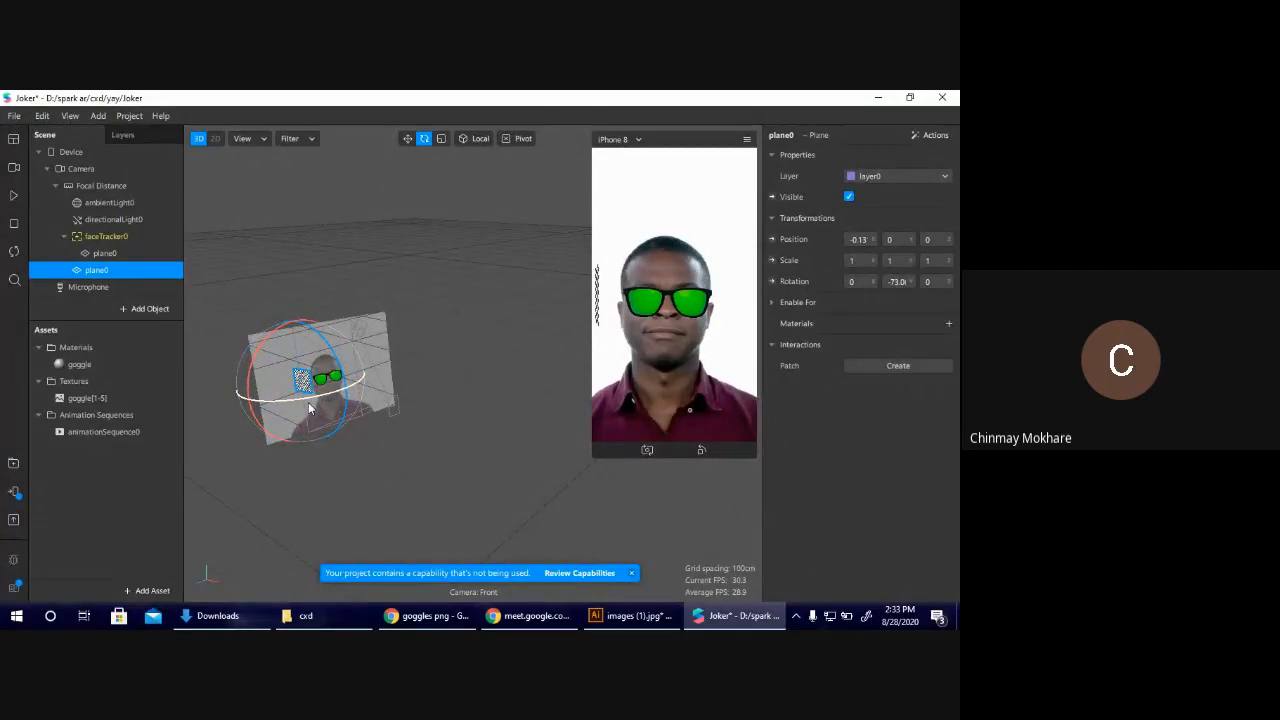
left_click(406, 143)
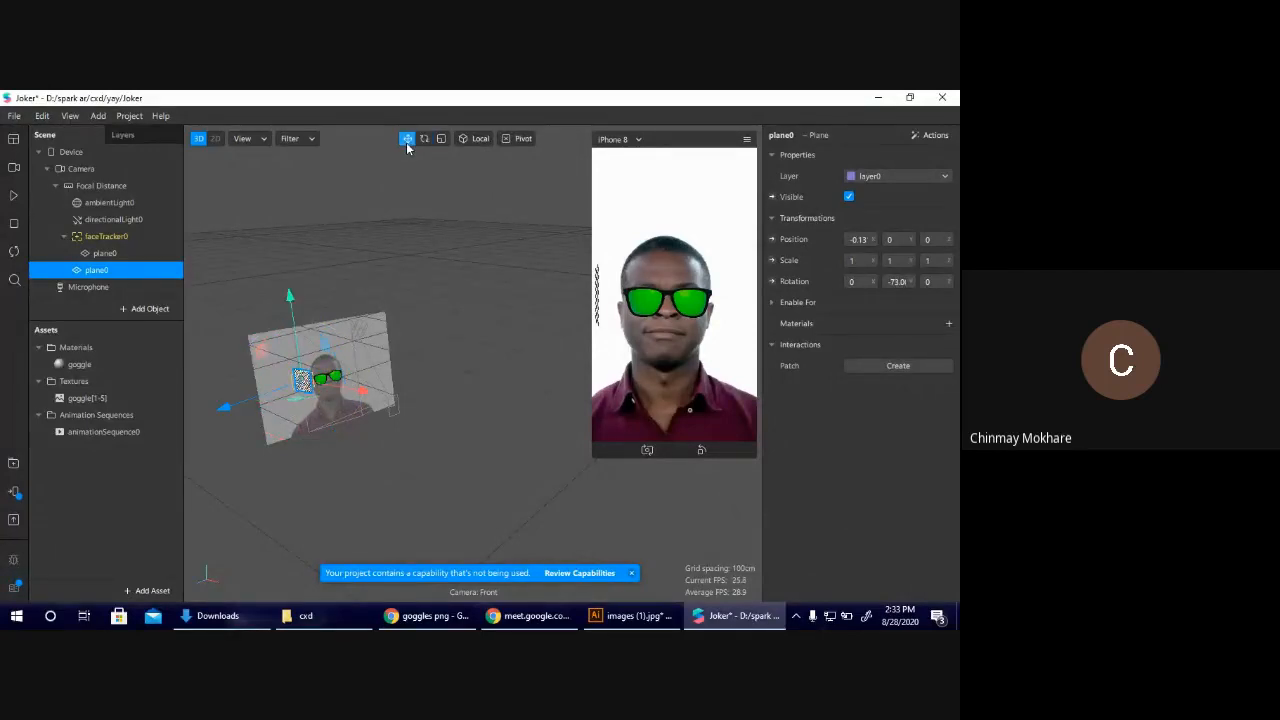
left_click_drag(225, 406, 266, 396)
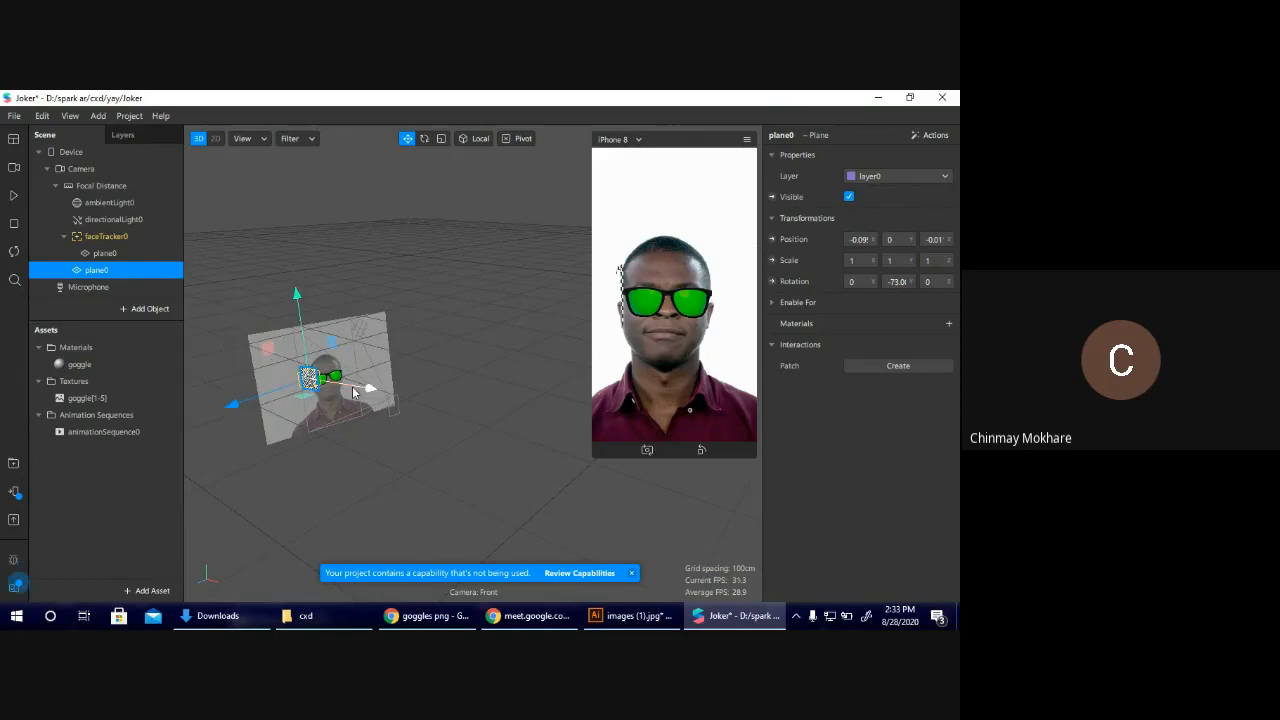
Create a new material for the second plane and rename it Stick.
left_click(949, 323)
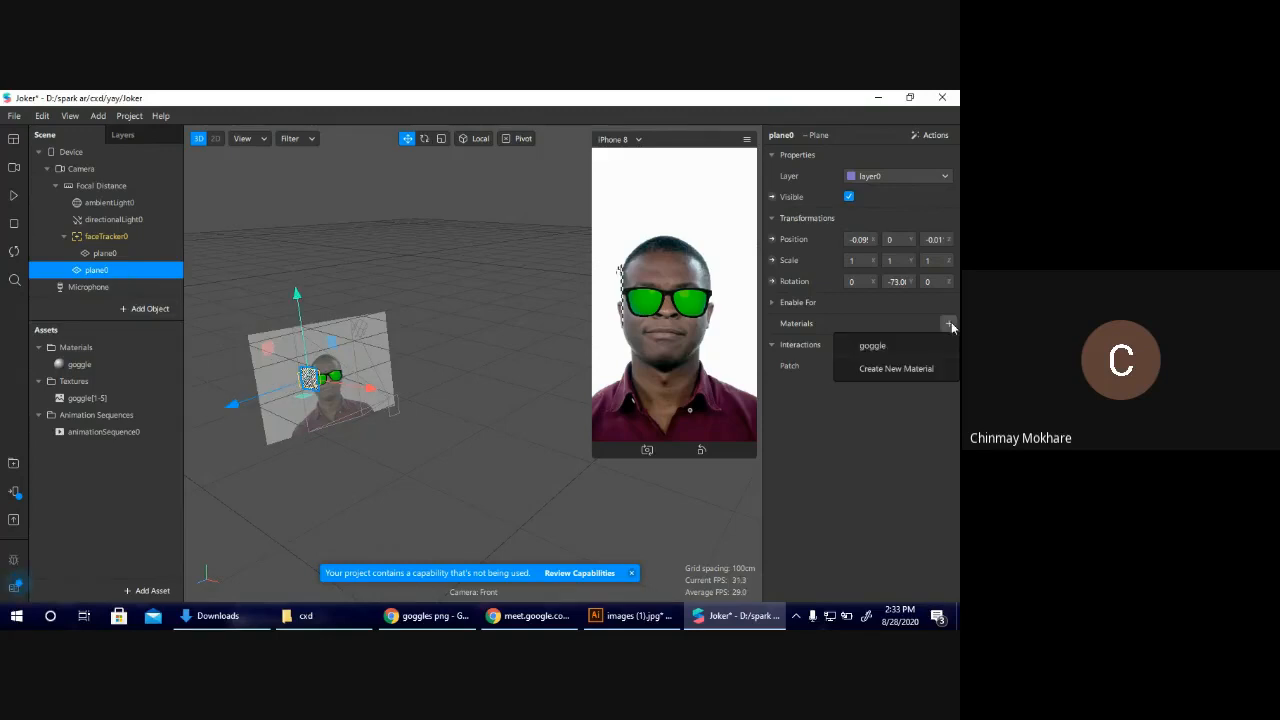
left_click(894, 370)
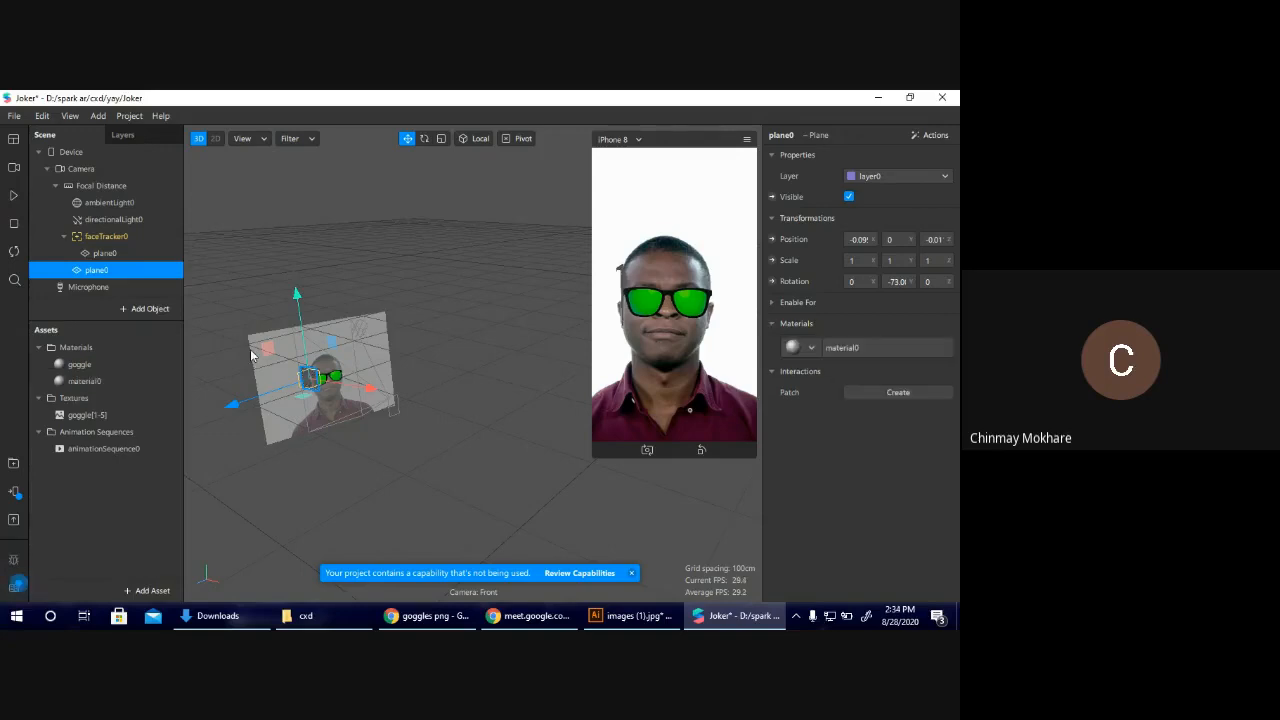
left_click(80, 384)
left_click(80, 385)
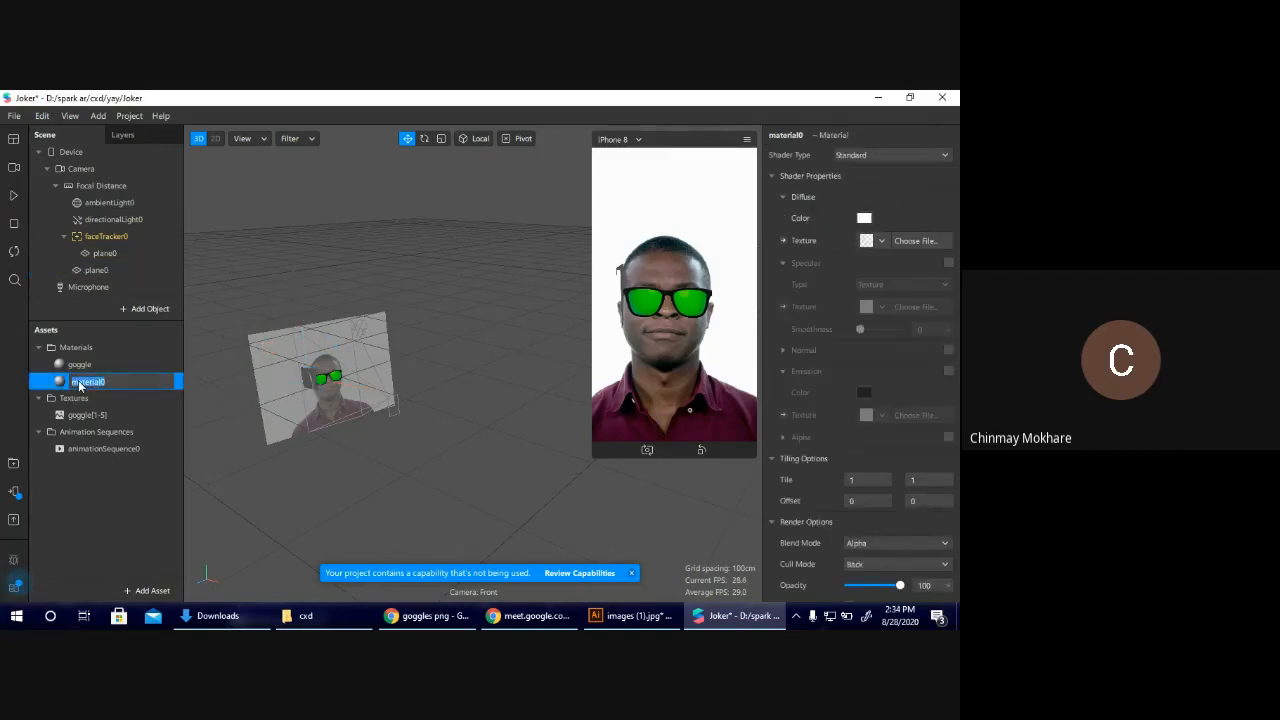
type("Gl")
type("ick")
left_click(149, 454)
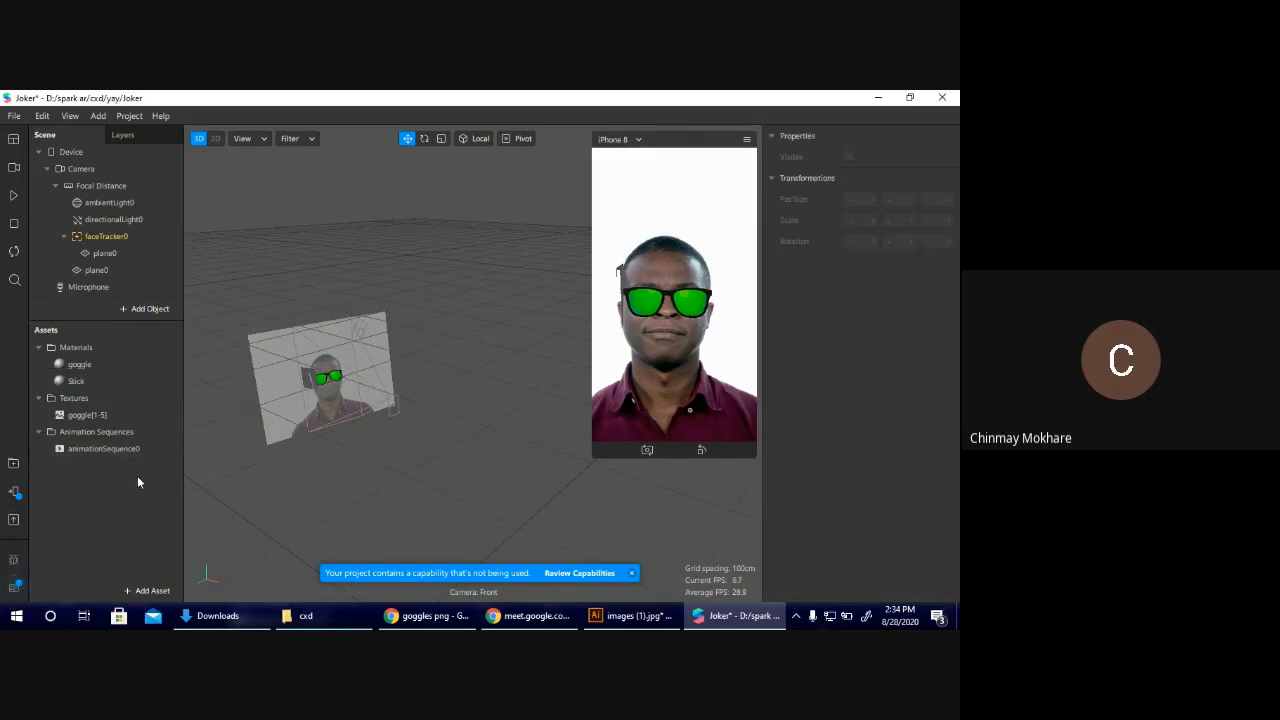
Import stick-02.png from Downloads as the diffuse texture of the Stick material.
left_click(90, 382)
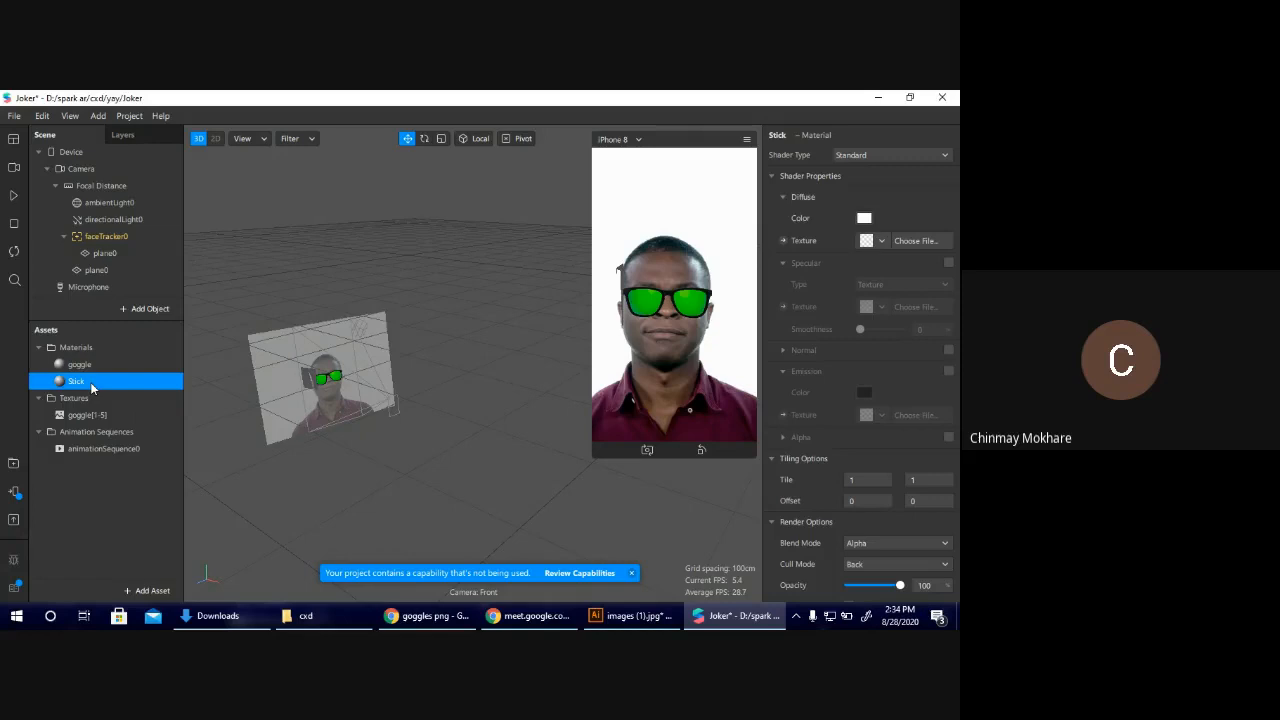
left_click(881, 241)
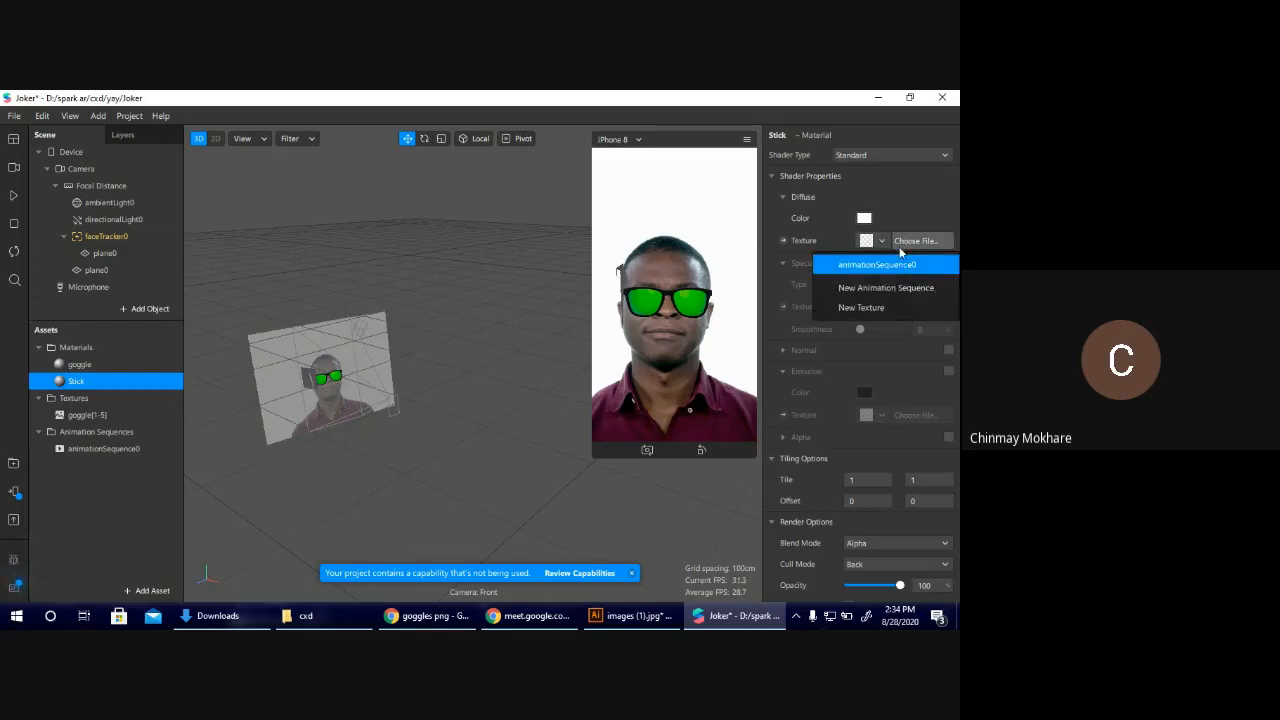
left_click(869, 308)
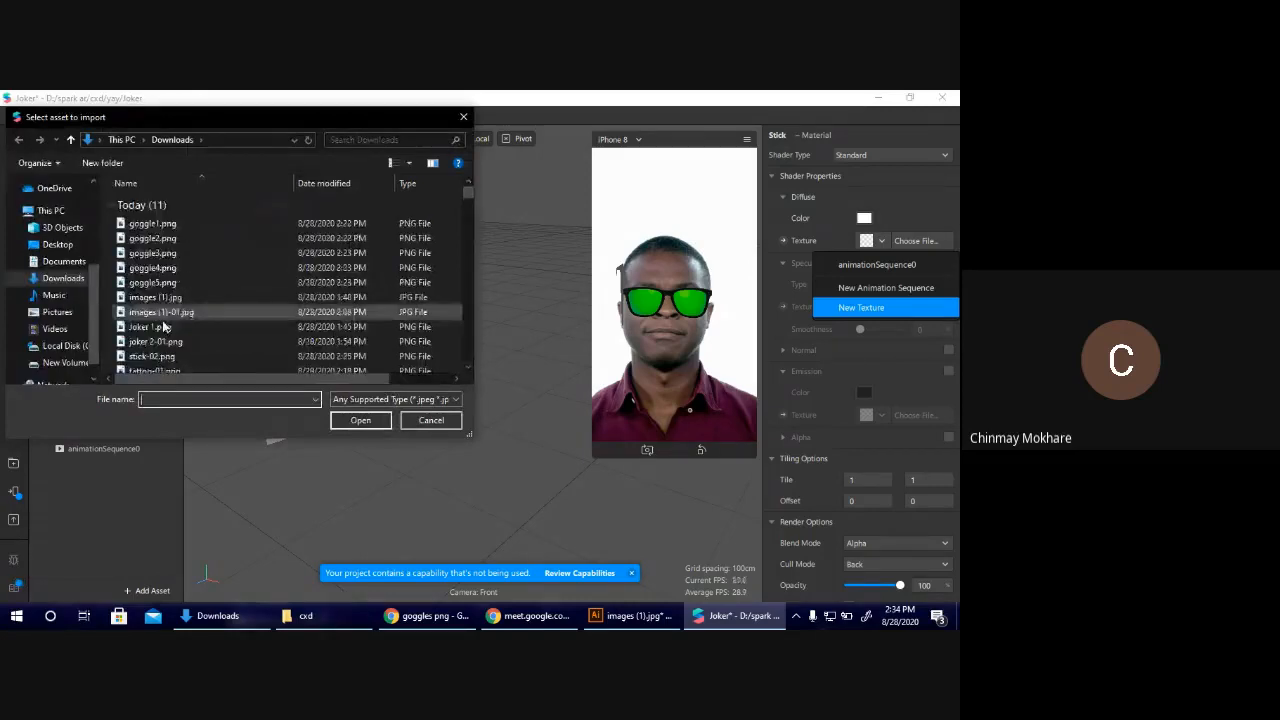
left_click(172, 358)
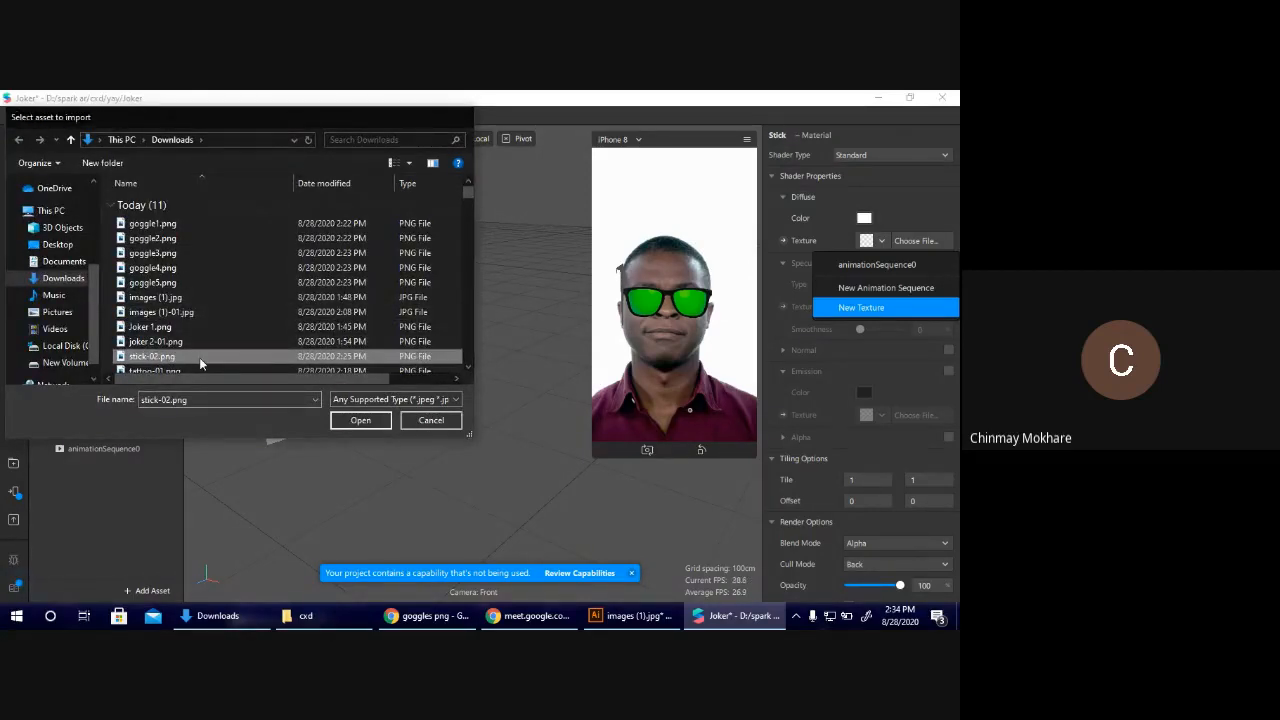
double_click(199, 357)
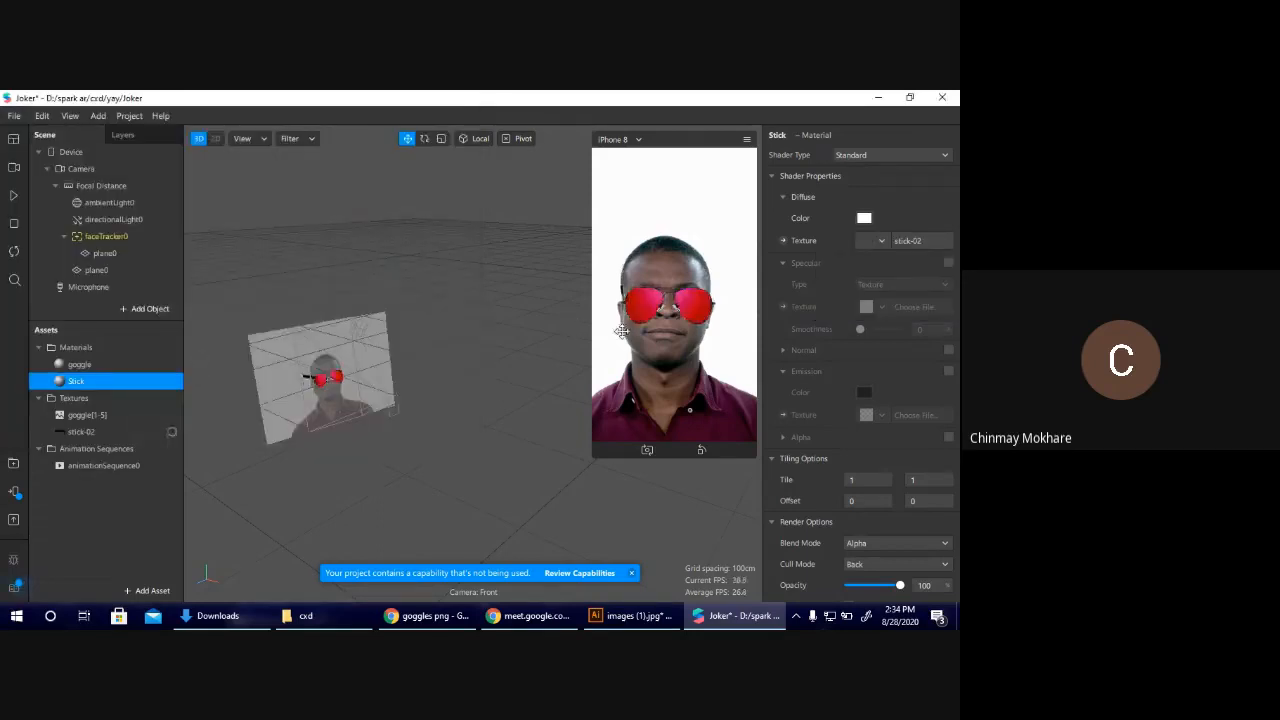
Rotate the stick plane to about 84.45° around Y so it stands side-on to the face.
left_click_drag(560, 310, 424, 321)
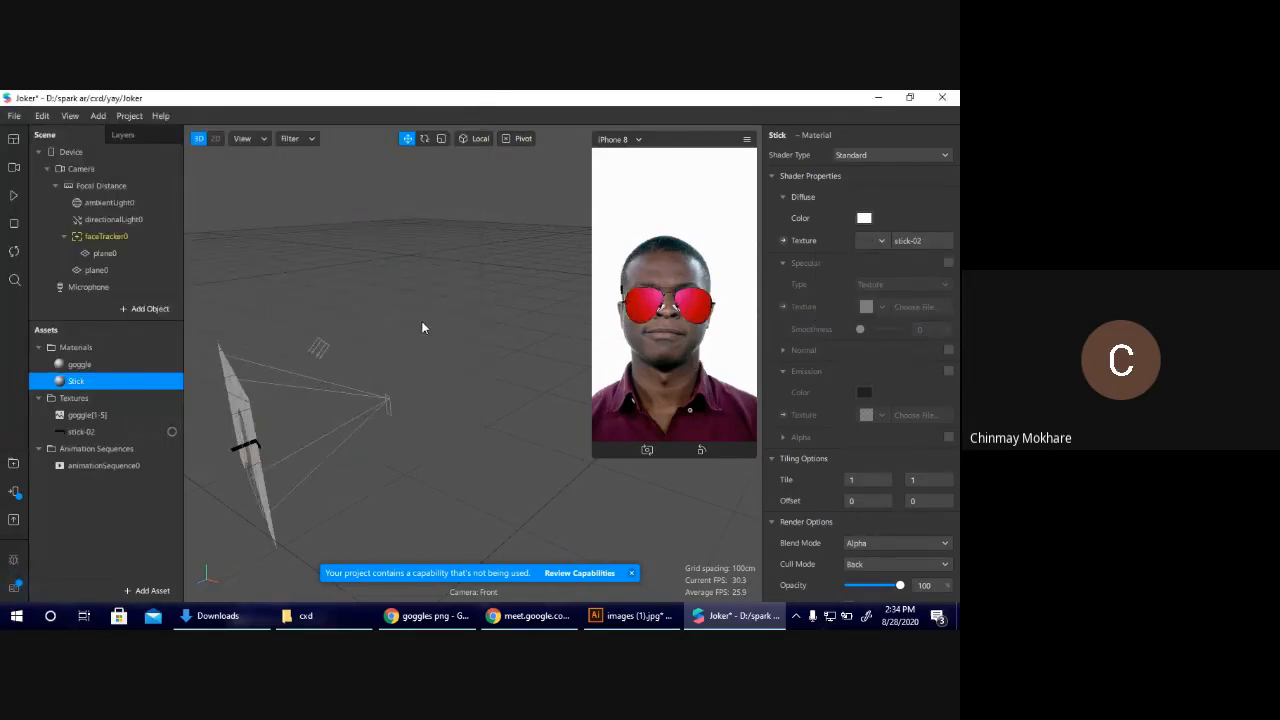
left_click(236, 452)
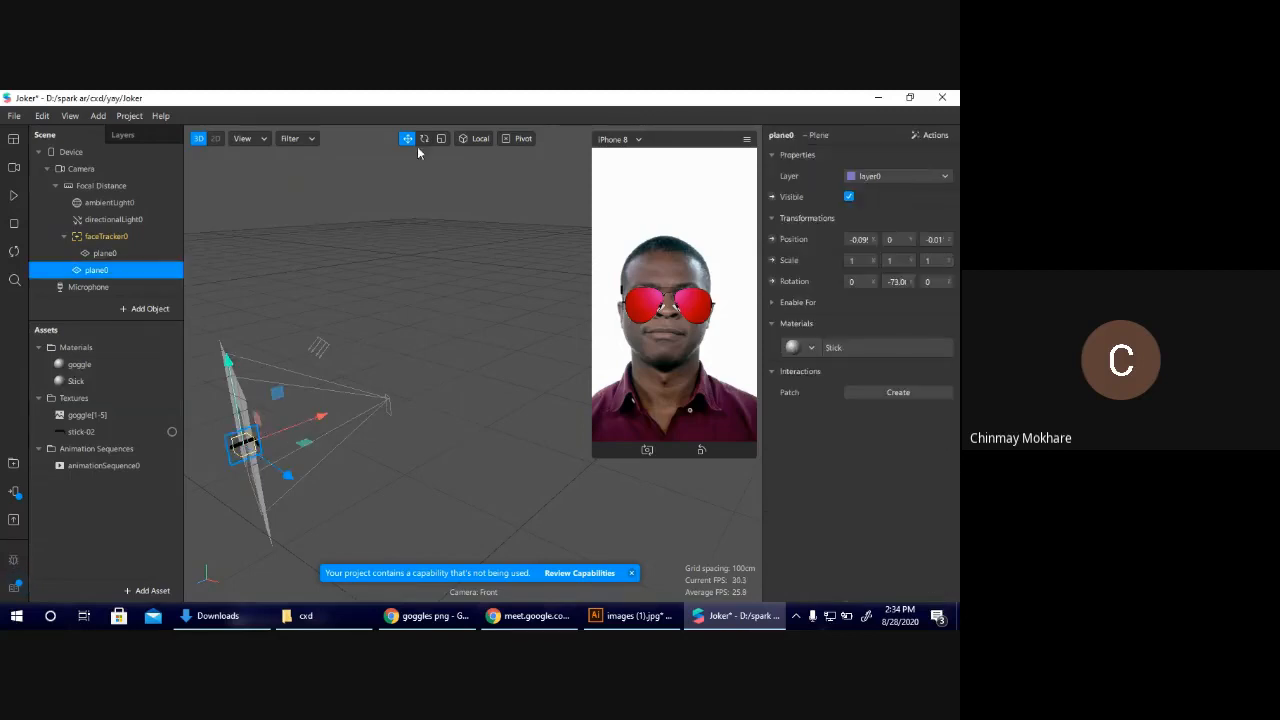
left_click(422, 140)
left_click_drag(303, 448, 137, 402)
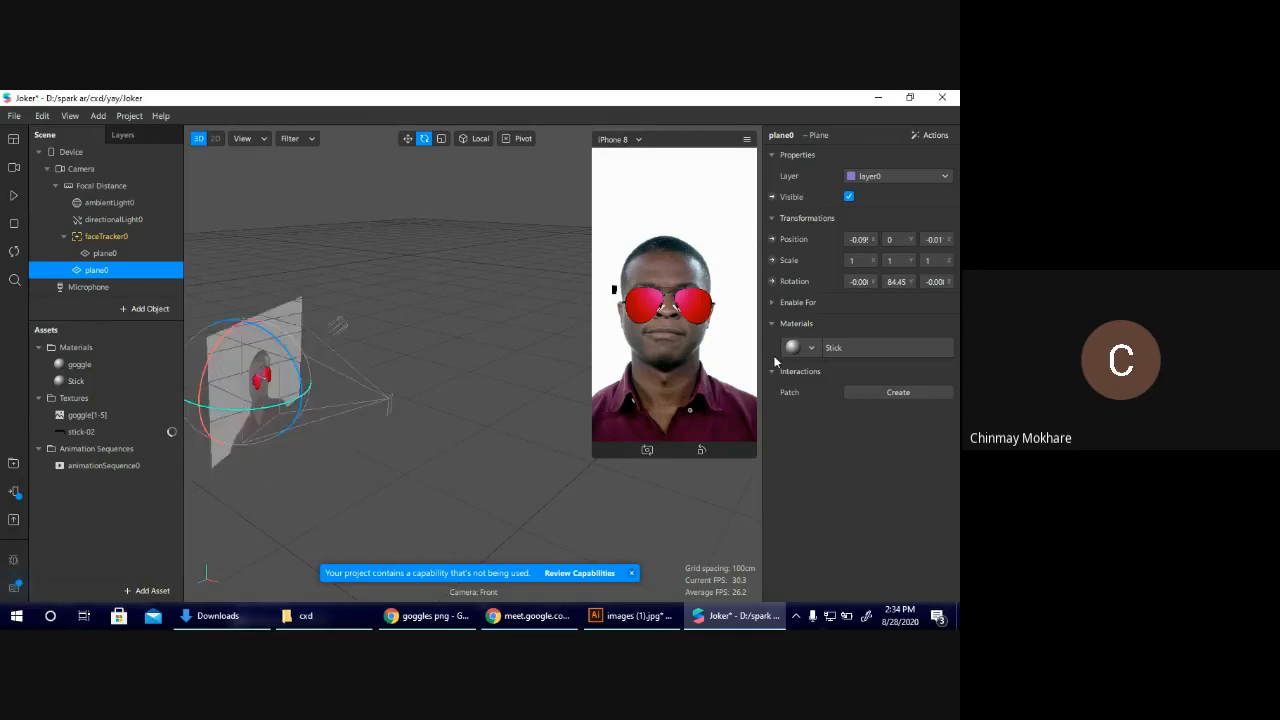
Reposition the stick plane beside the goggles' outer edge at about X -0.09, using the 2D view for the final placement.
left_click(408, 139)
mouse_move(336, 362)
left_mouse_down()
mouse_move(276, 382)
mouse_move(329, 376)
left_mouse_up()
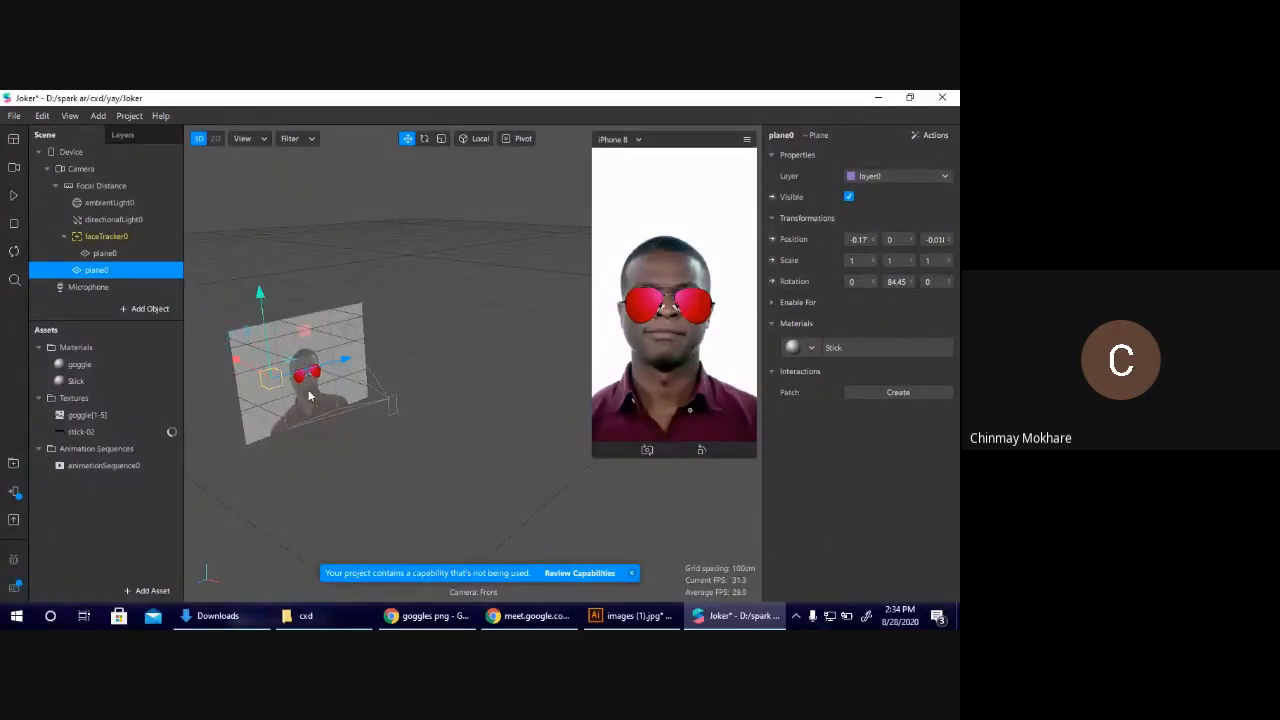
scroll(308, 391, "up", 3)
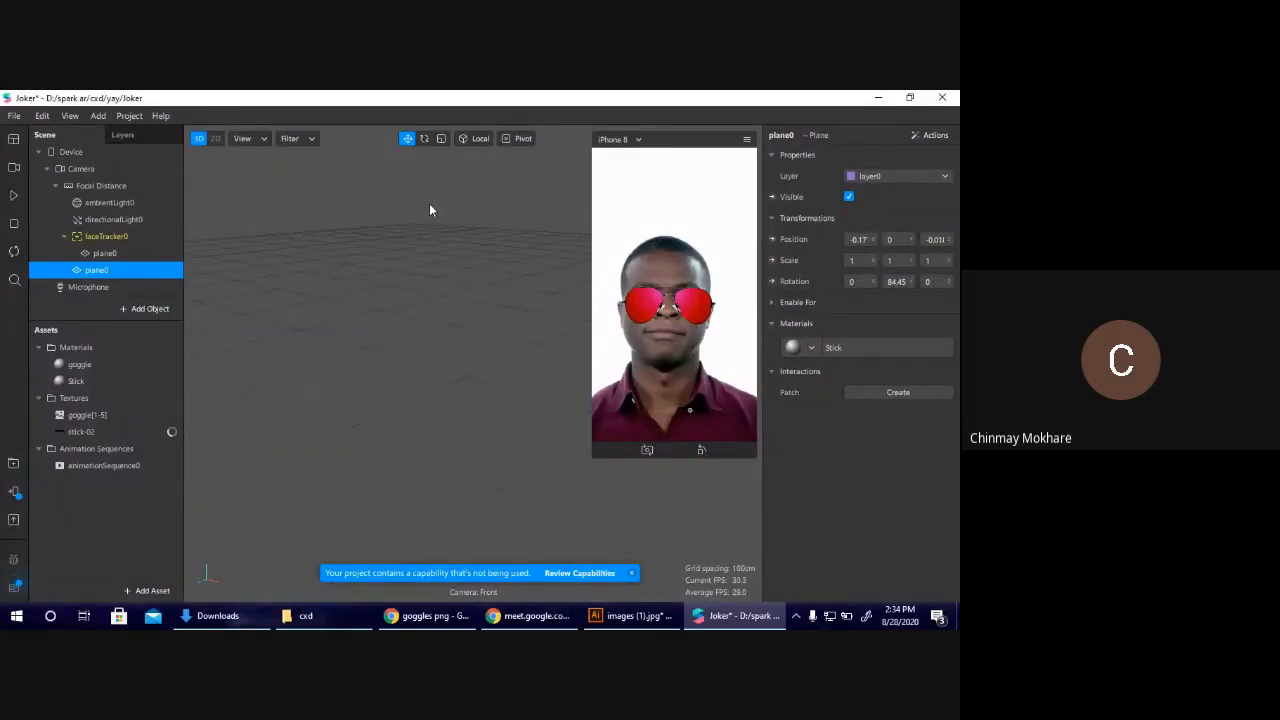
scroll(389, 277, "down", 3)
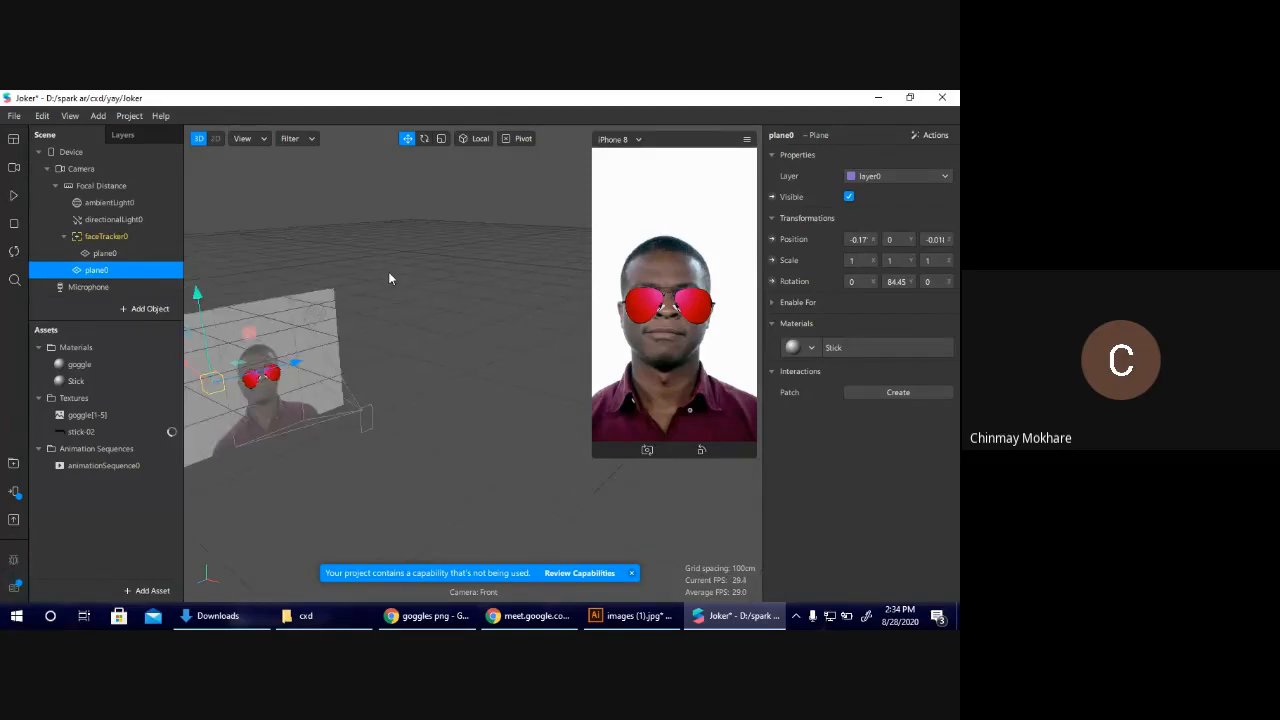
left_click(217, 139)
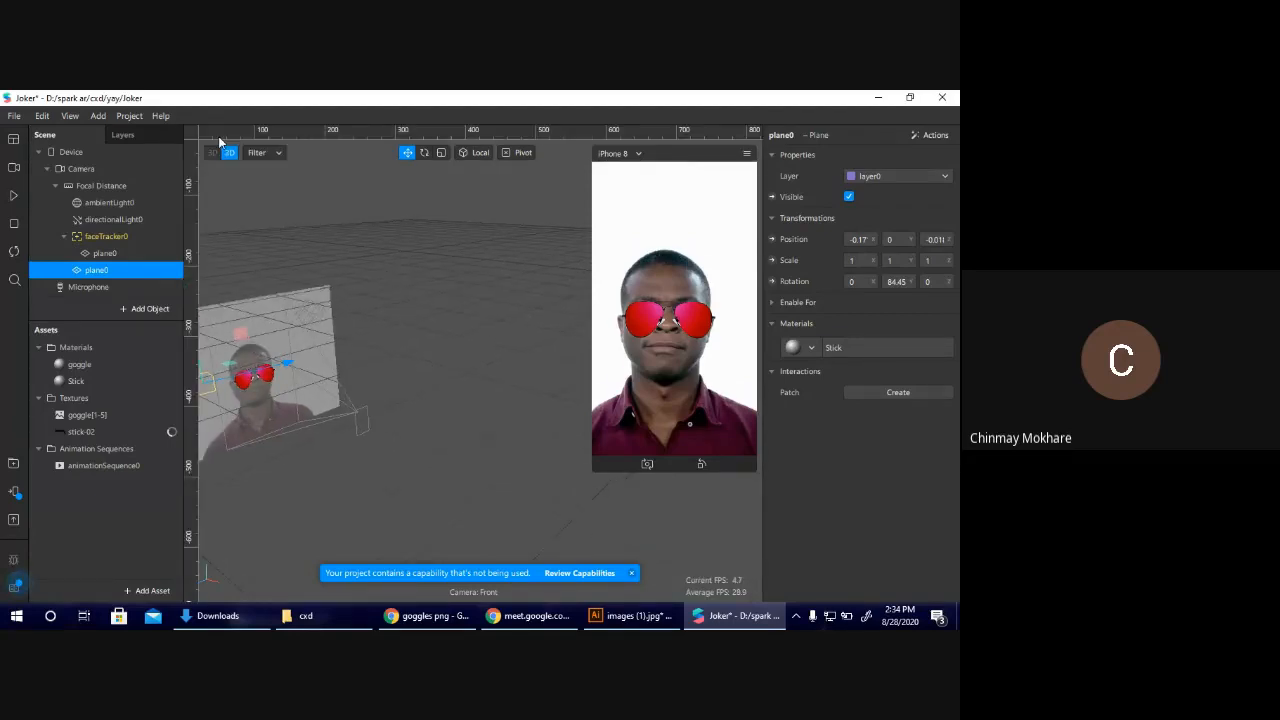
left_click_drag(341, 370, 418, 377)
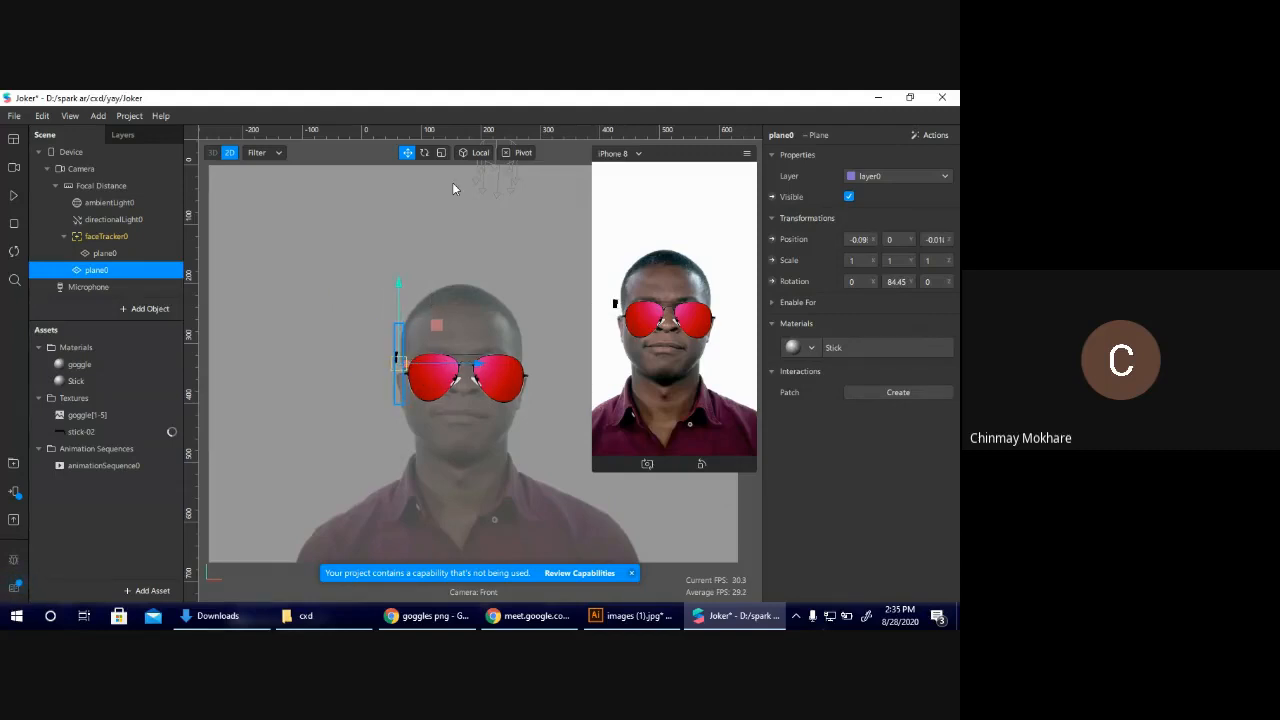
Return to the 3D view and scale the stick plane down to about 0.451 × 0.419.
left_click(215, 151)
middle_click_drag(604, 392, 501, 399)
scroll(460, 418, "down", 5)
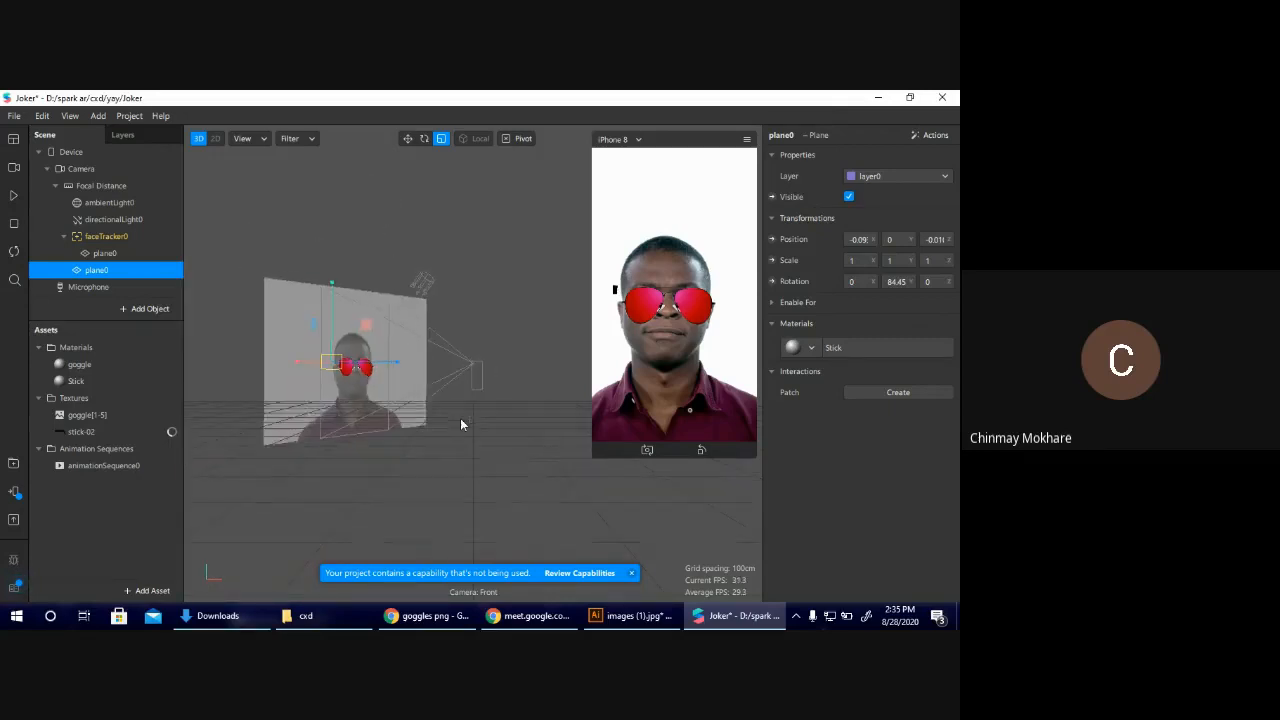
middle_click_drag(600, 373, 534, 389)
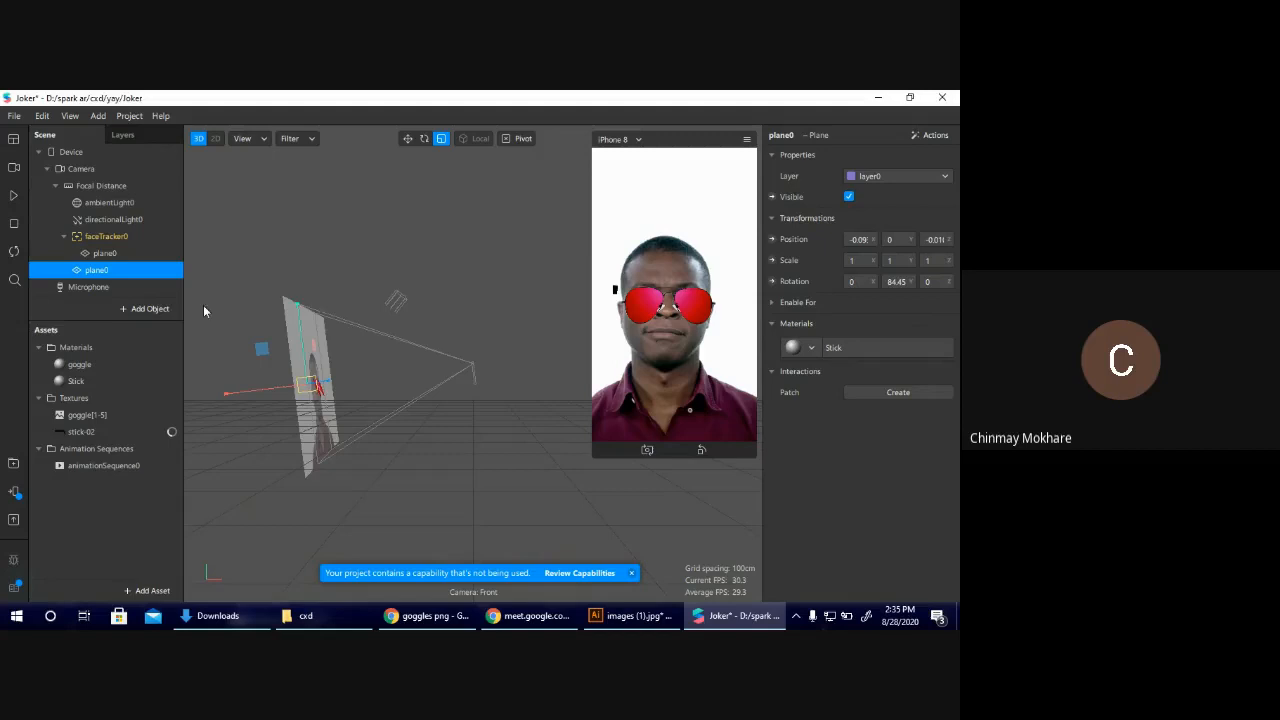
left_click_drag(260, 347, 266, 390)
Lower the stick plane in the 2D view to about Y -0.01, level with the goggles' hinge, then deselect it.
left_click(219, 140)
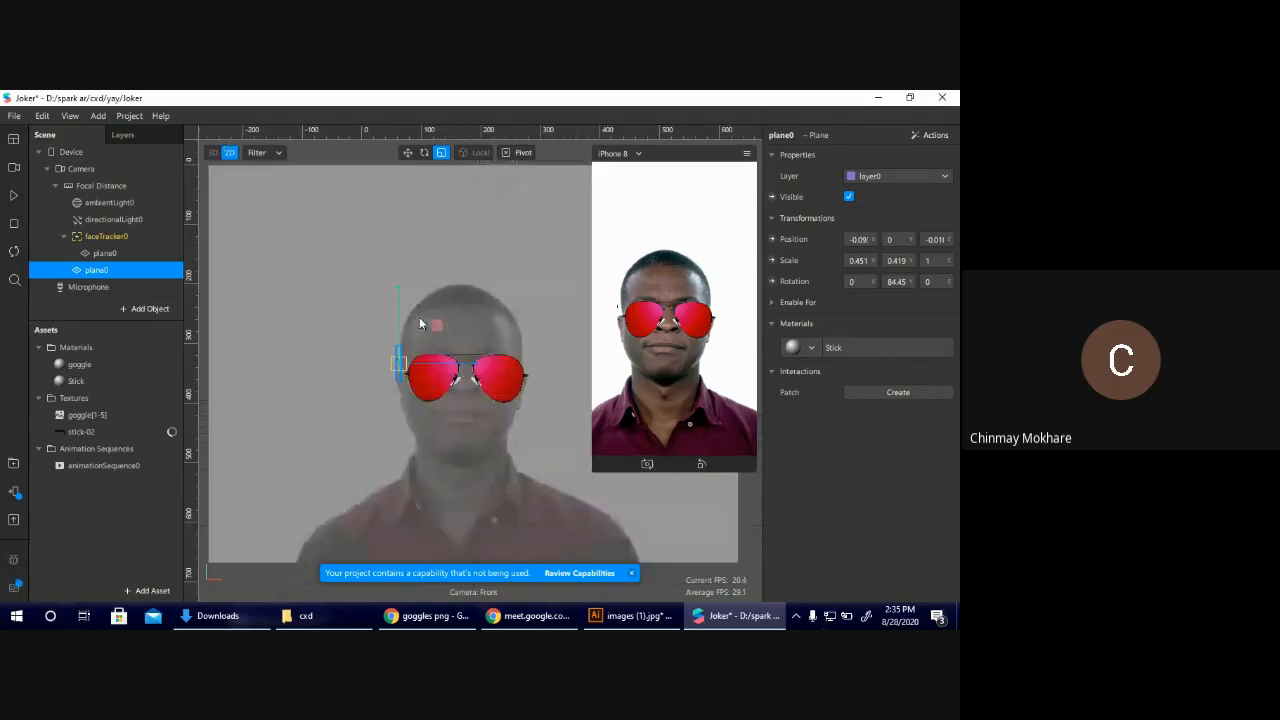
left_click(407, 152)
left_click_drag(397, 333, 399, 338)
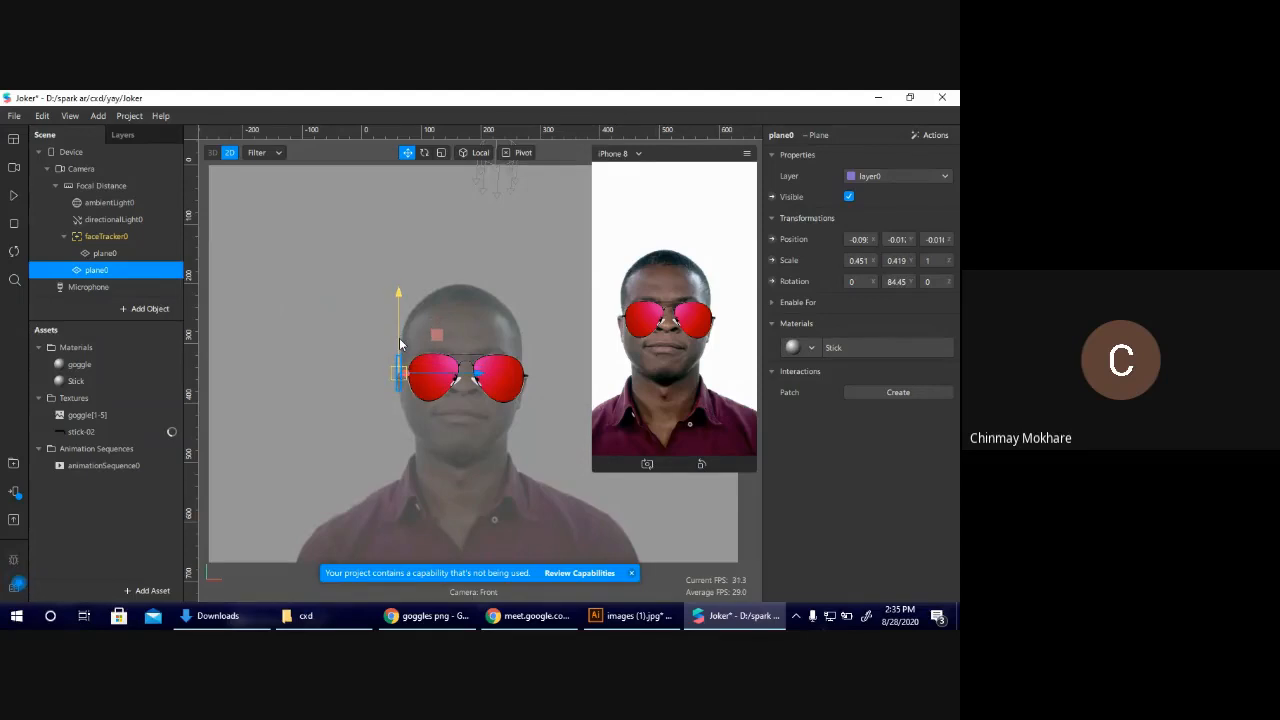
left_click(279, 312)
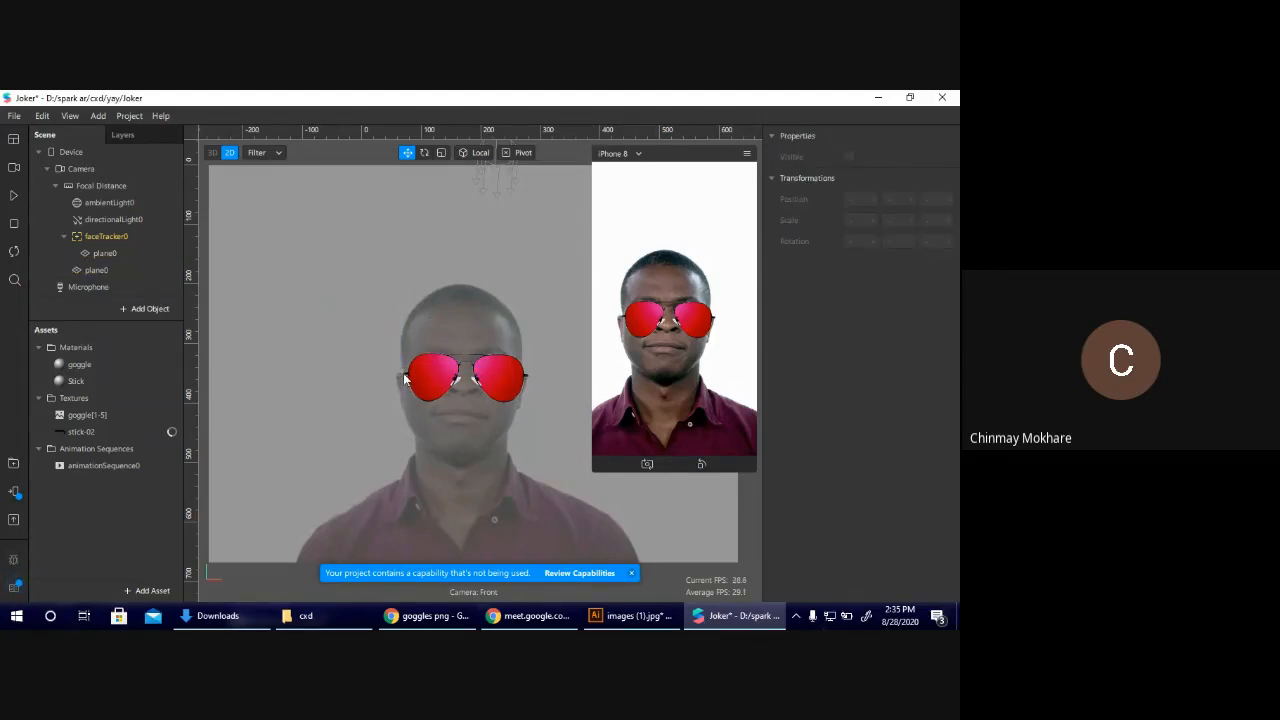
Play the preview to check the stick against the moving head, switch to the 3D view, and pause on a tilted pose.
left_click(405, 380)
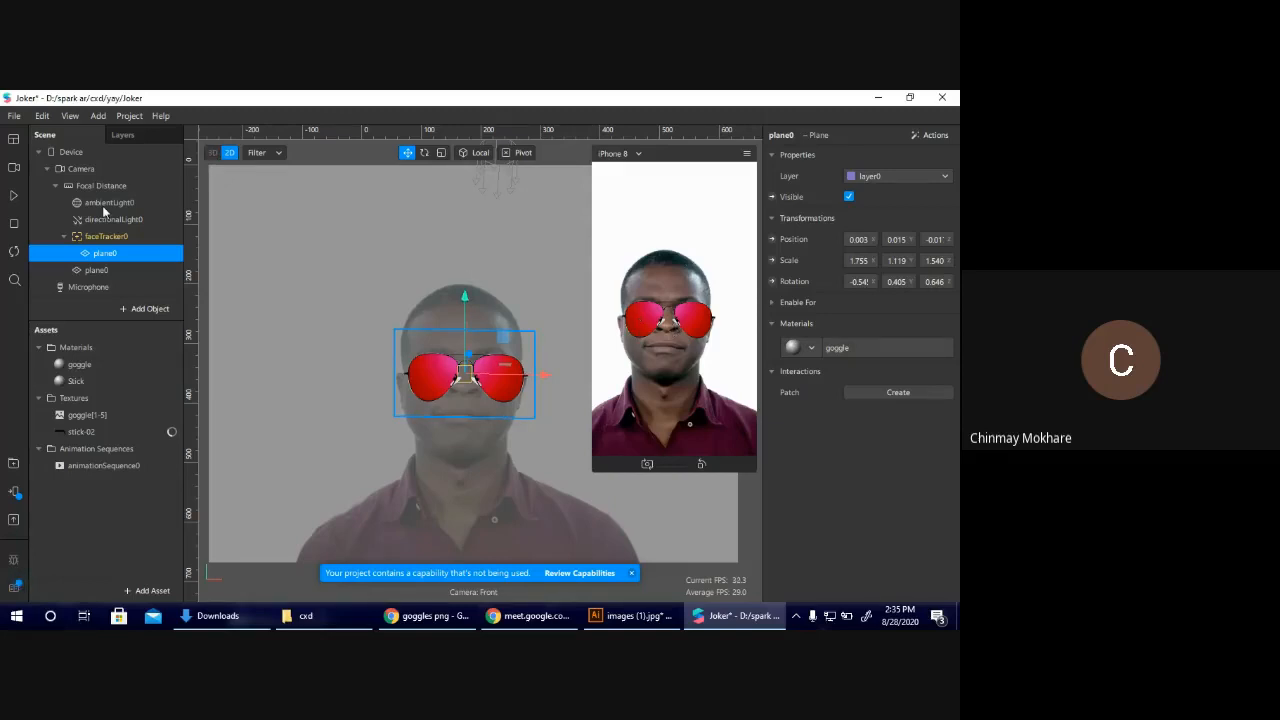
left_click(14, 195)
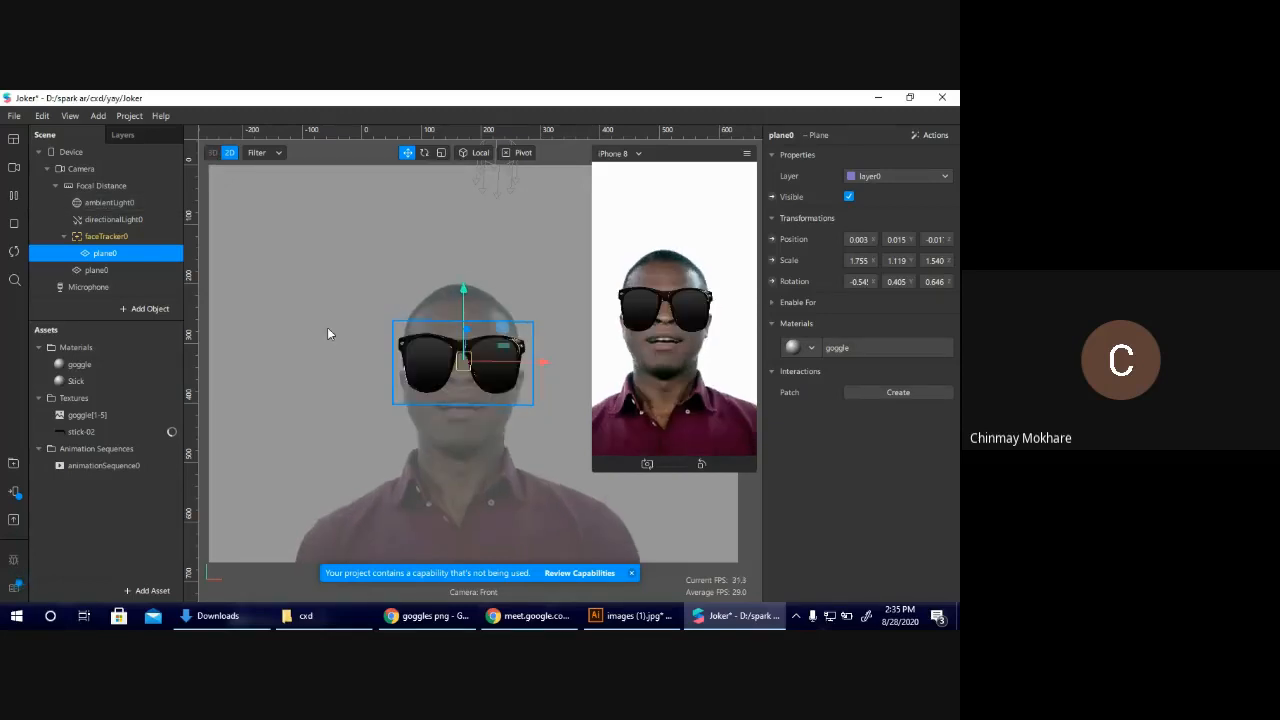
left_click(212, 152)
left_click(19, 196)
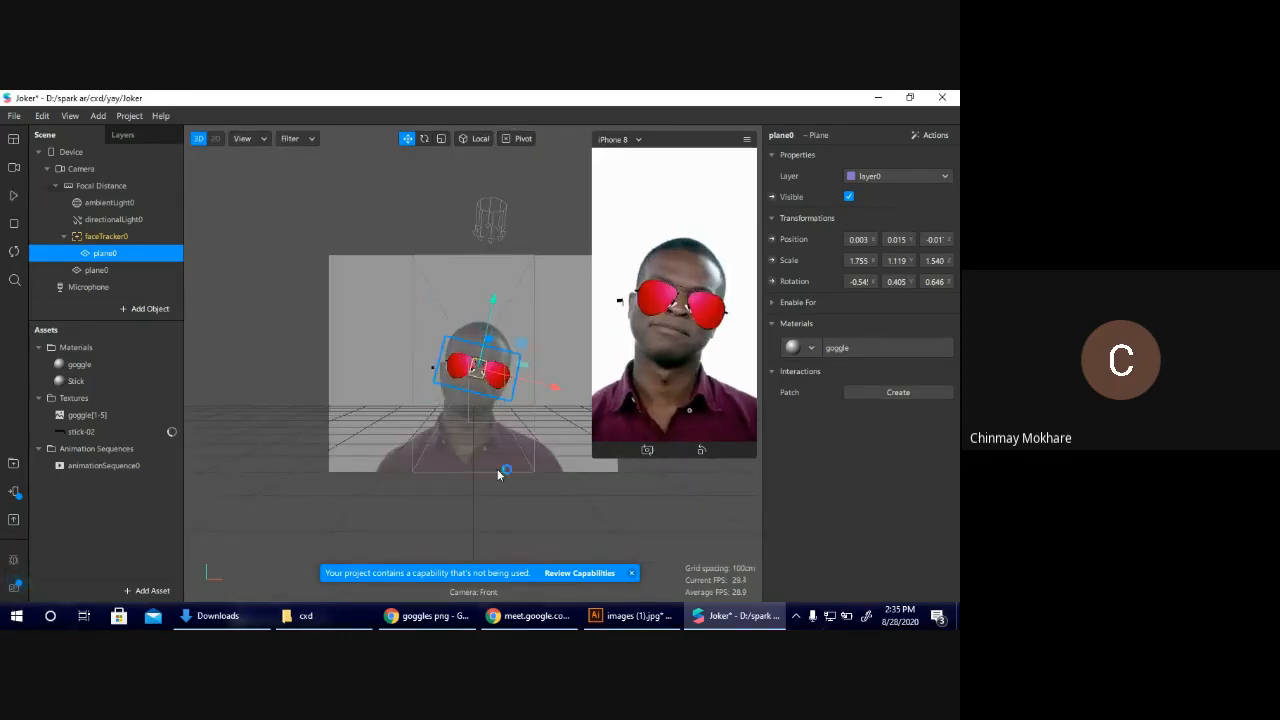
Nudge the stick plane sideways next to the goggles and rotate it to about 22° around Y.
left_click(434, 372)
left_click_drag(458, 373, 452, 372)
left_click(424, 138)
left_click_drag(389, 375, 405, 370)
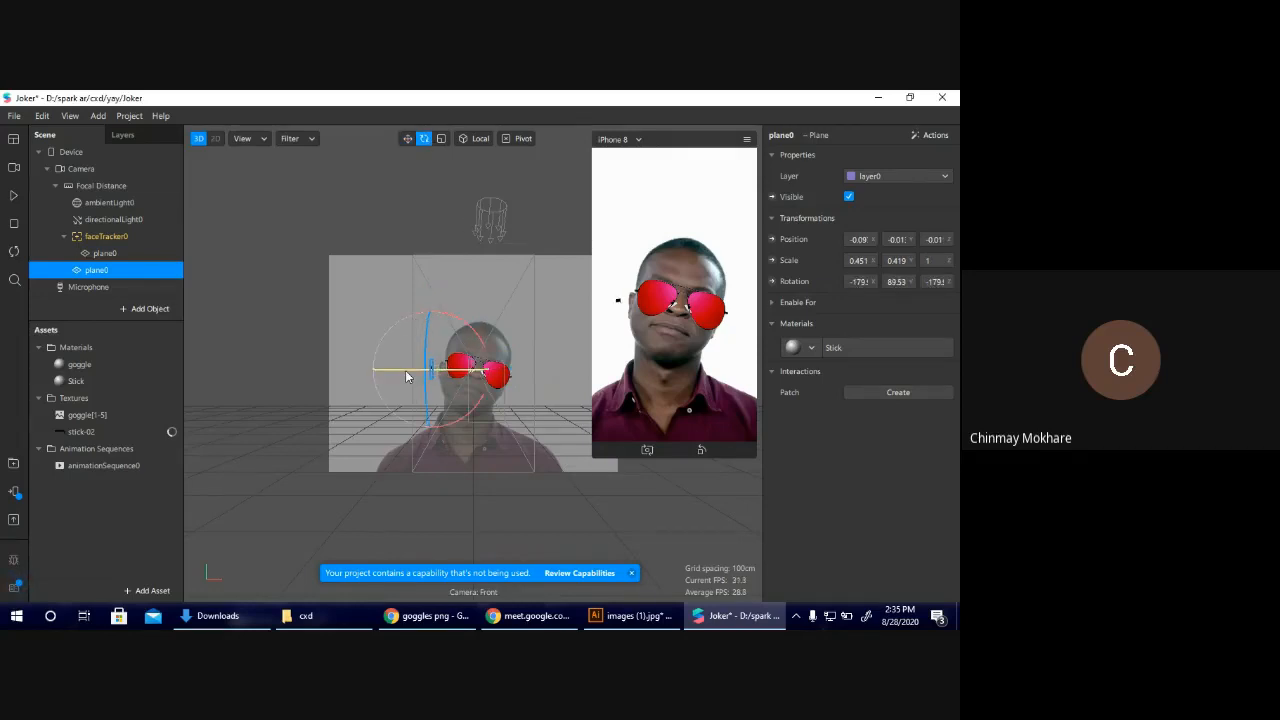
left_click(407, 139)
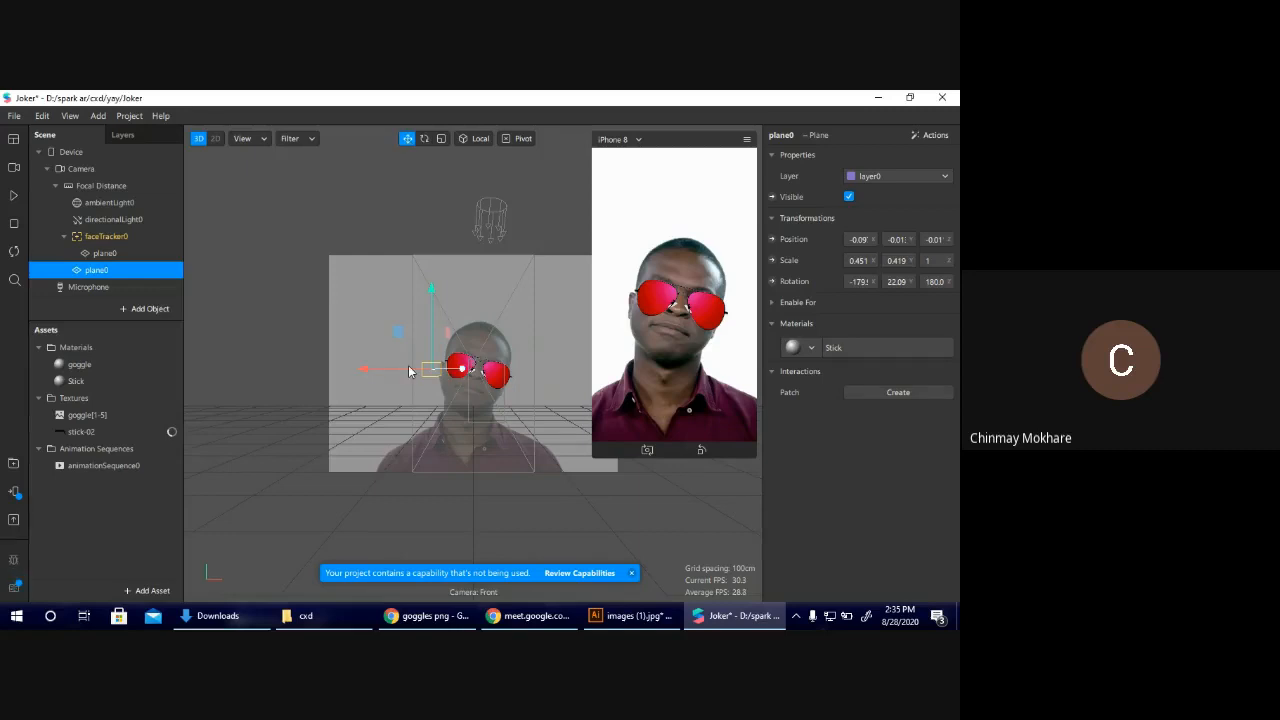
Slide the stick plane sideways across the face to about X 0.087, running the preview to compare its position with the goggles.
mouse_move(400, 370)
left_mouse_down()
mouse_move(409, 377)
mouse_move(385, 368)
left_mouse_up()
left_click(14, 196)
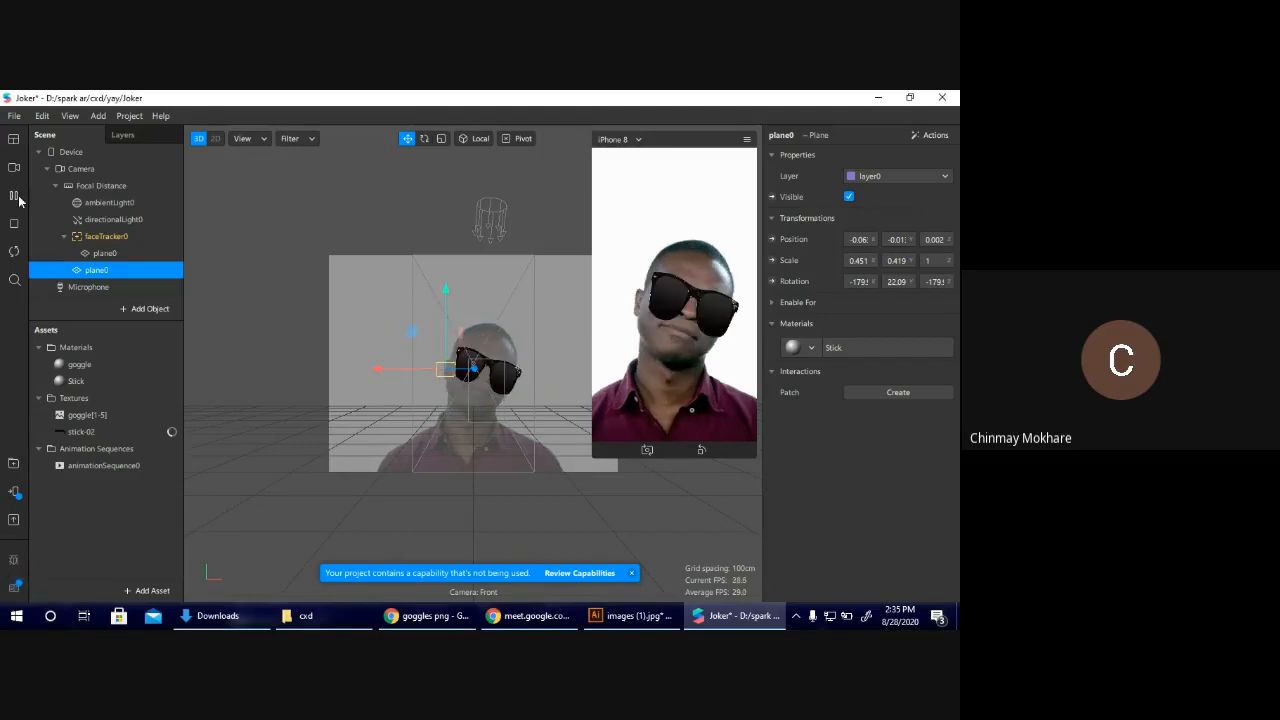
left_click_drag(393, 370, 325, 378)
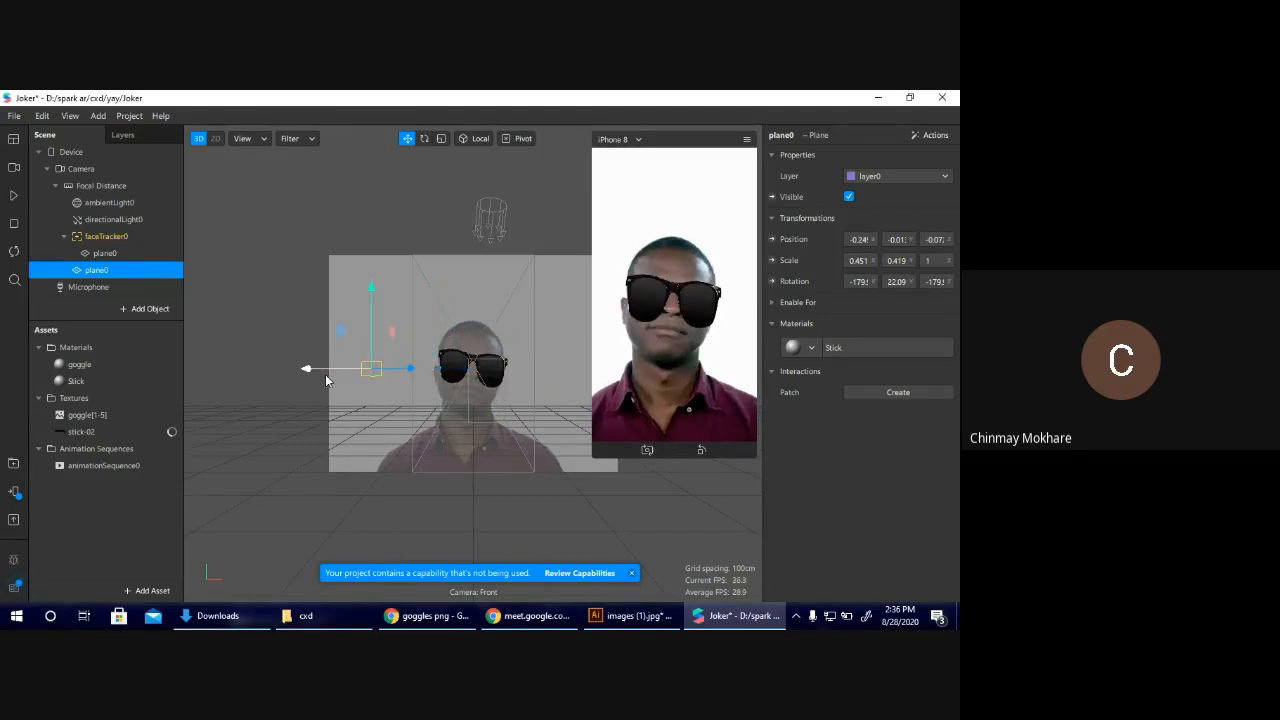
left_click_drag(325, 368, 430, 383)
left_click(14, 196)
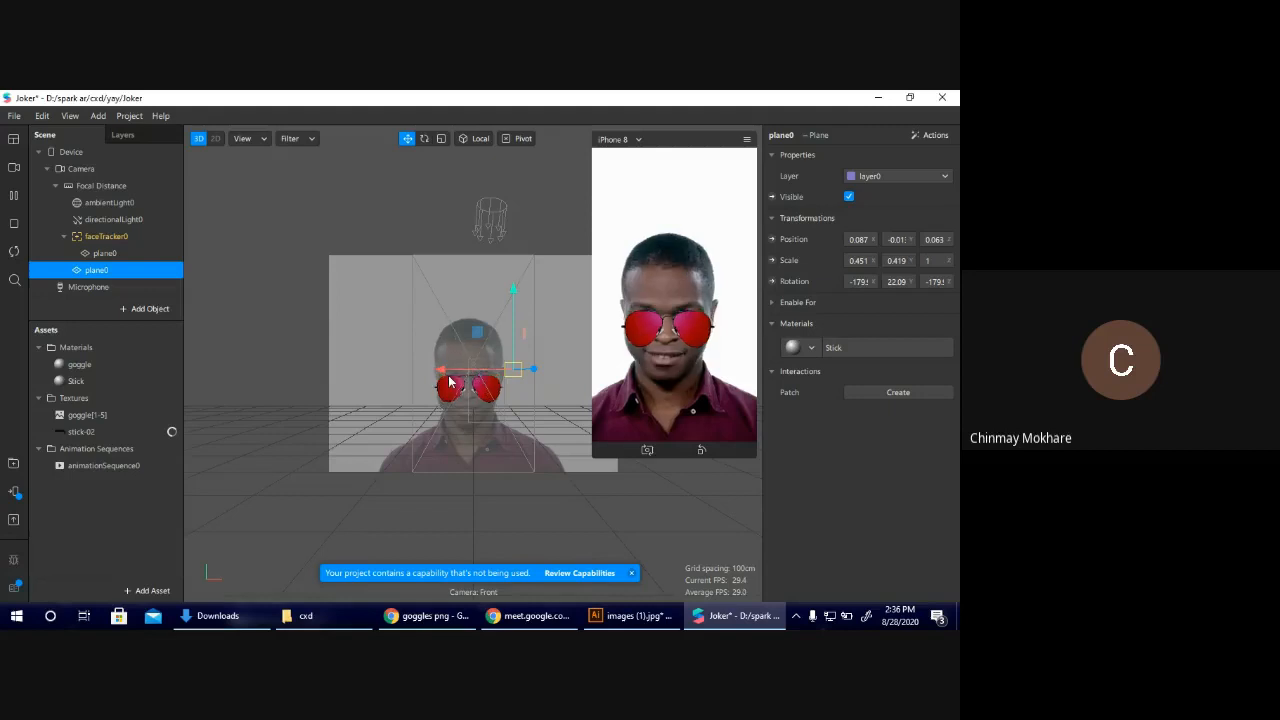
Nest the stick plane under faceTracker0, pause the preview on a front-facing pose, and raise the plane to about Y 0.020.
mouse_move(449, 382)
left_mouse_down()
mouse_move(419, 384)
mouse_move(449, 394)
left_mouse_up()
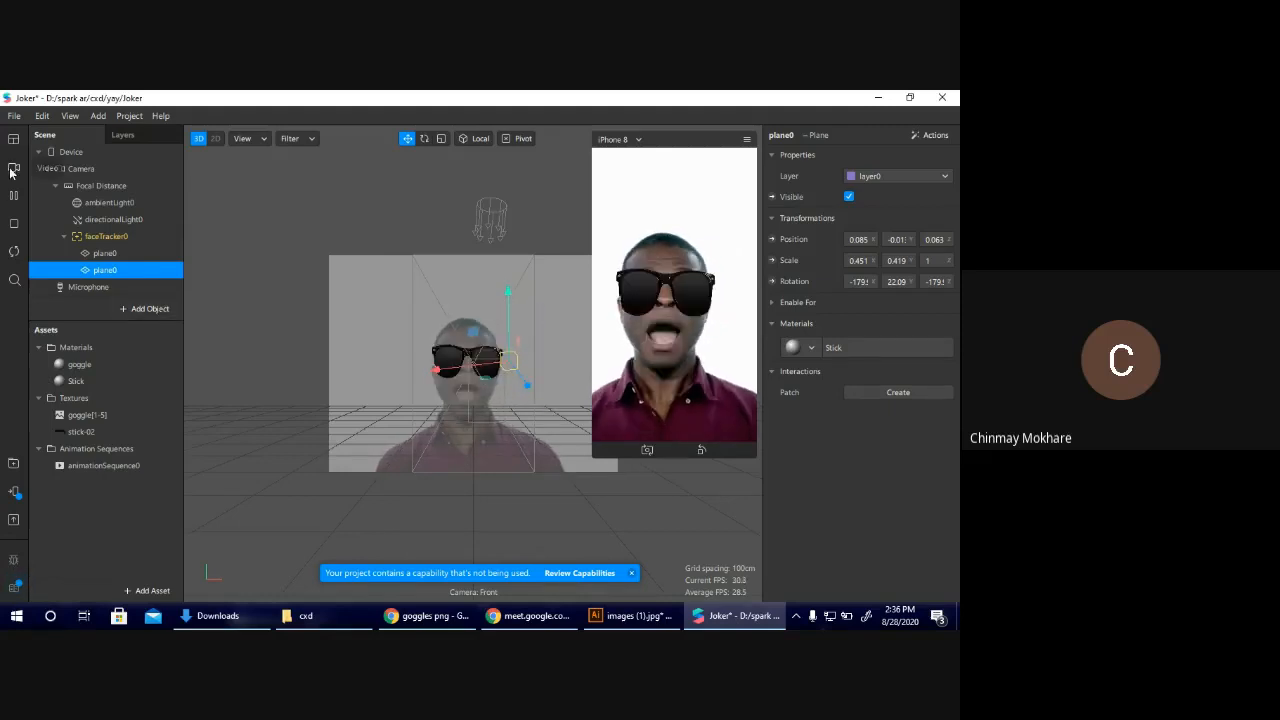
left_click(11, 198)
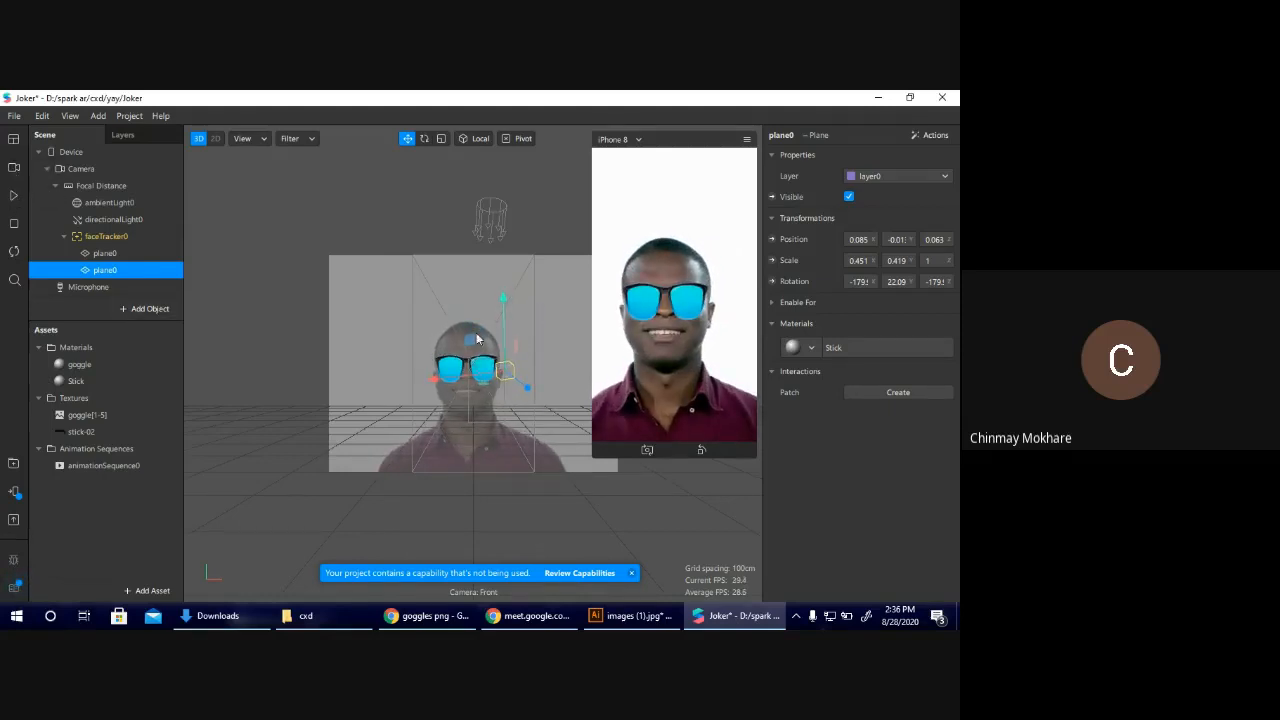
left_click_drag(507, 357, 506, 343)
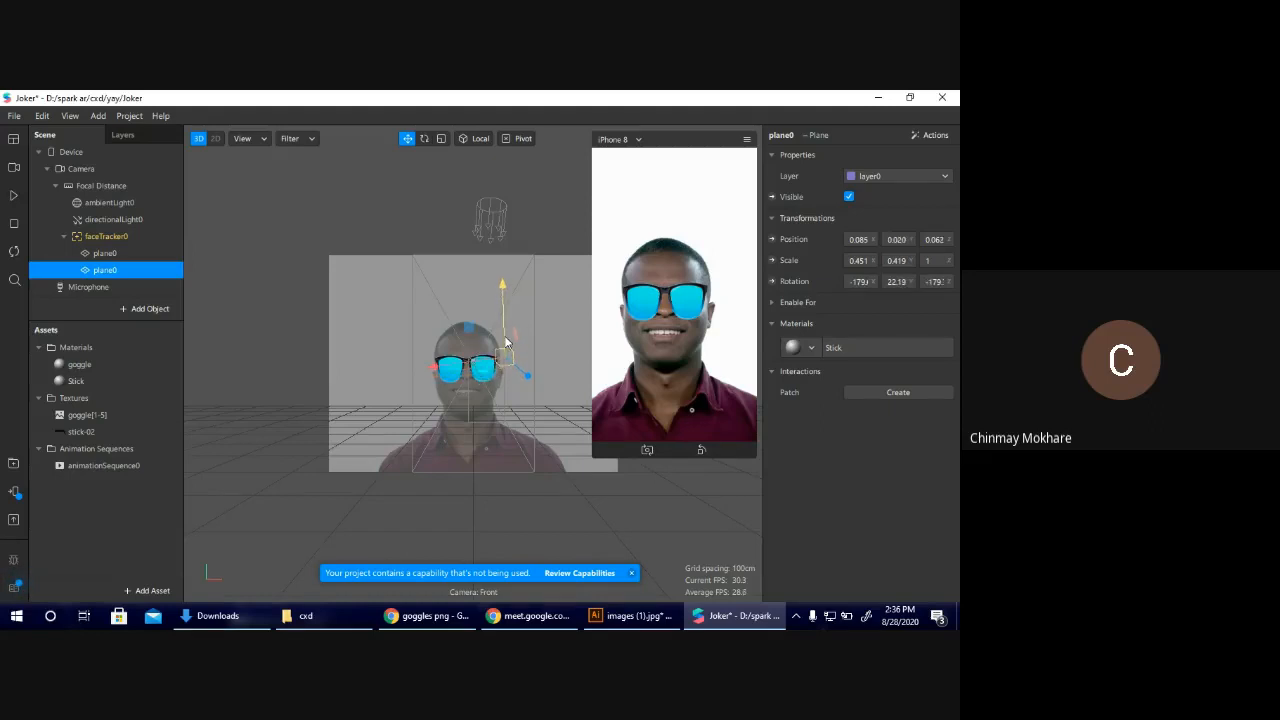
left_click(486, 390)
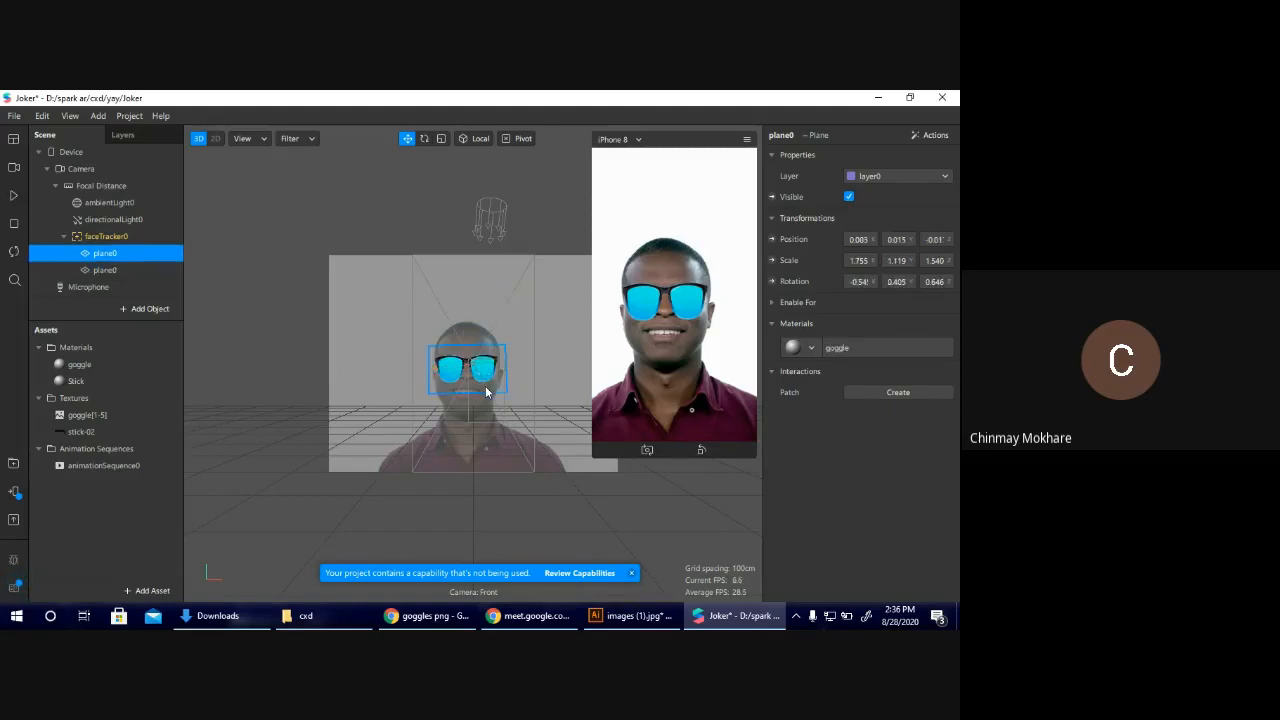
scroll(486, 391, "up", 3)
scroll(486, 391, "up", 3)
left_click_drag(494, 375, 553, 383)
key("ctrl+z")
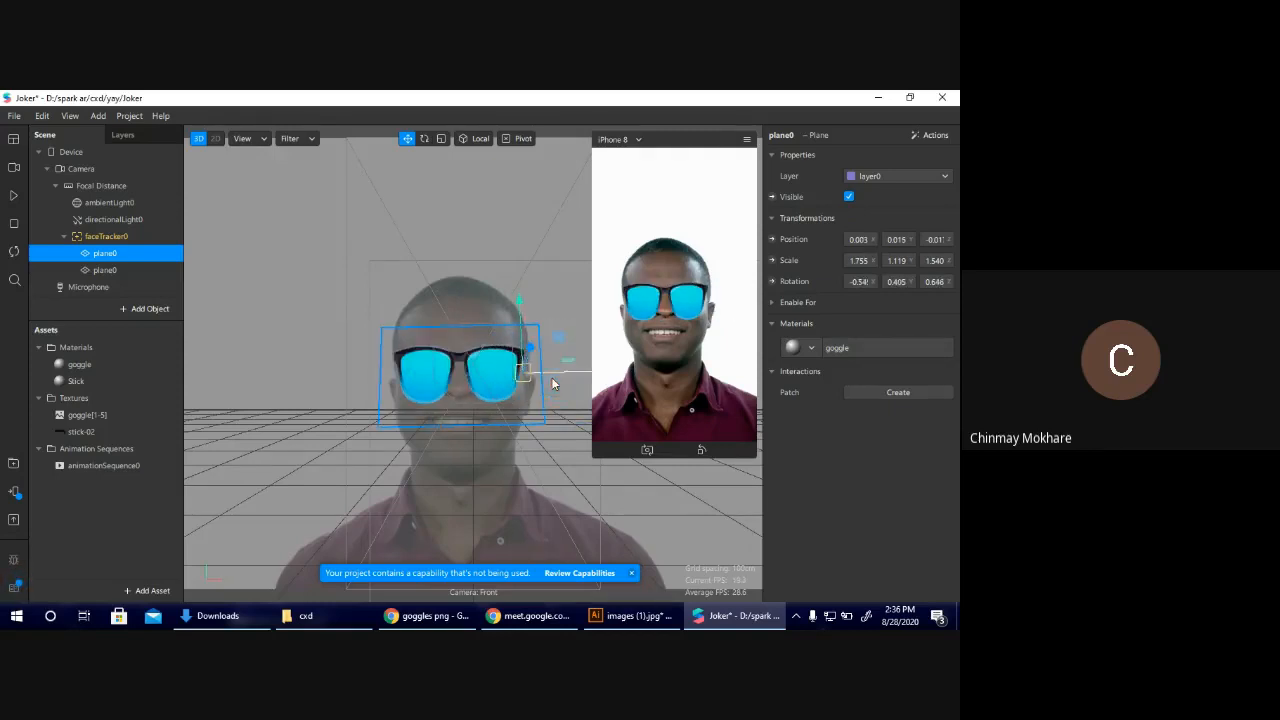
left_click(568, 365)
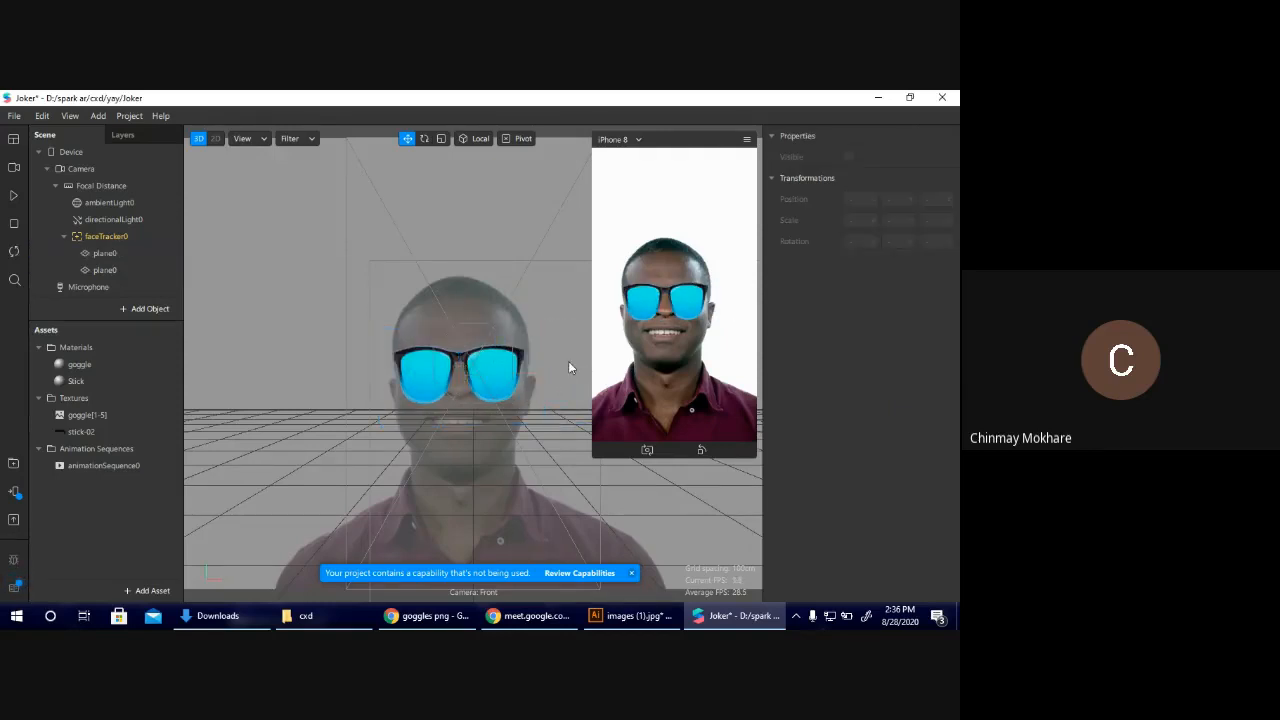
left_click(490, 336)
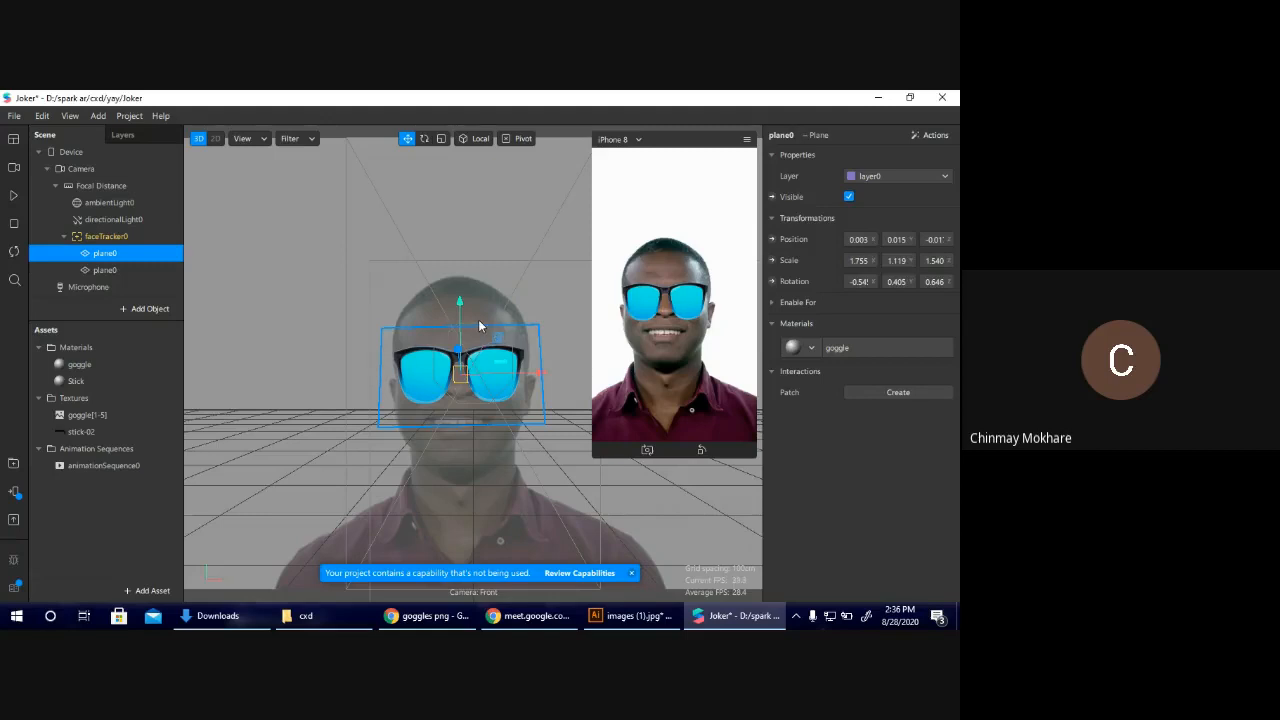
left_click(335, 270)
Play the preview, pause it on a front-facing pose, and shift the stick plane toward the goggles to about X 0.067.
left_click(13, 197)
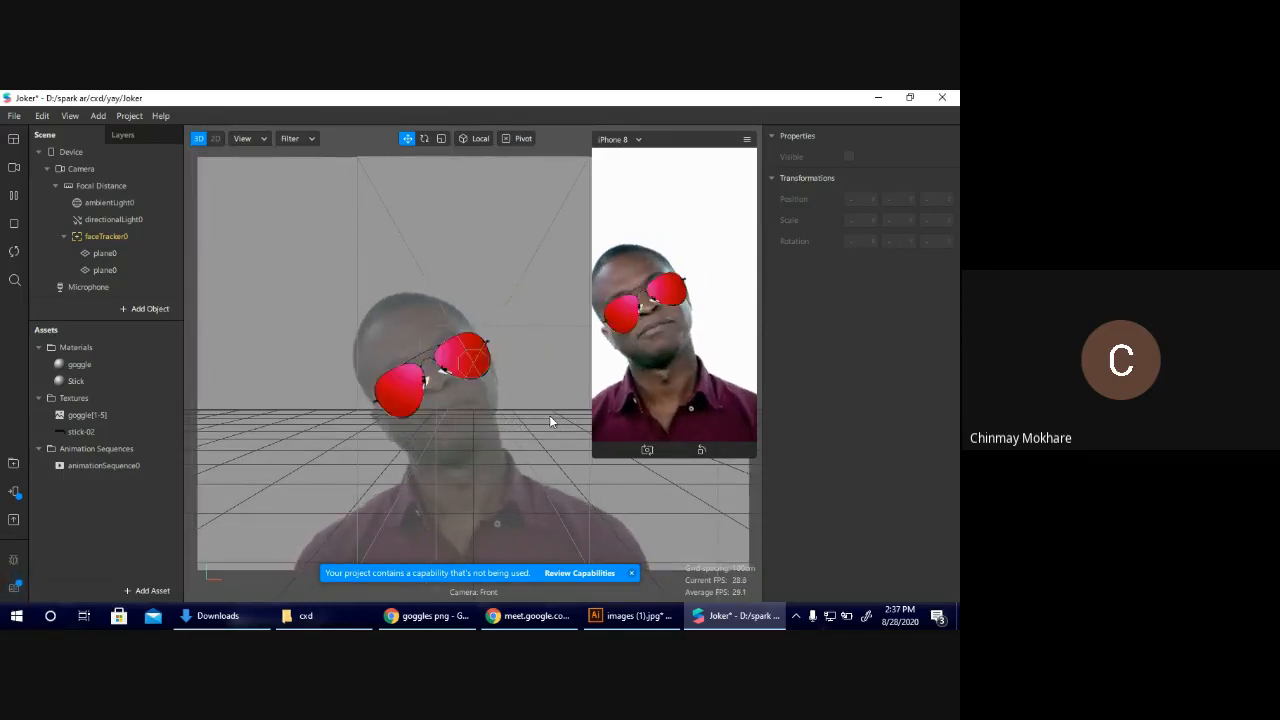
left_click(80, 381)
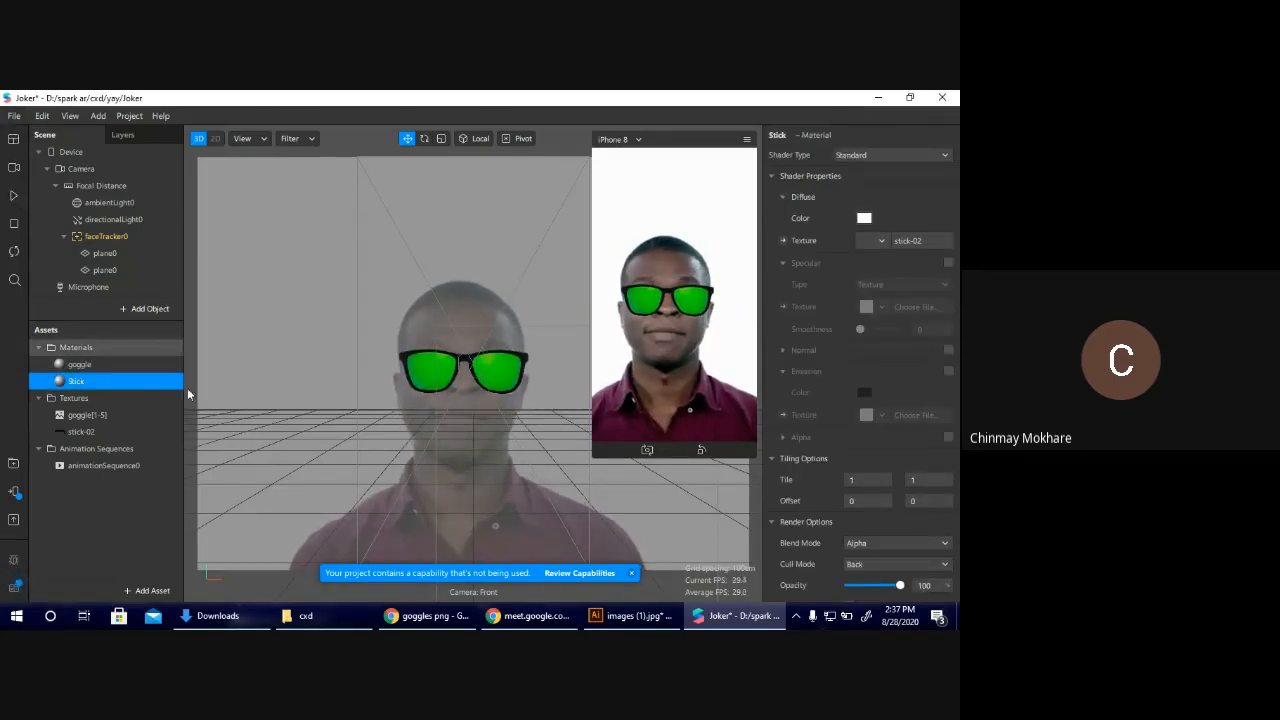
left_click(110, 272)
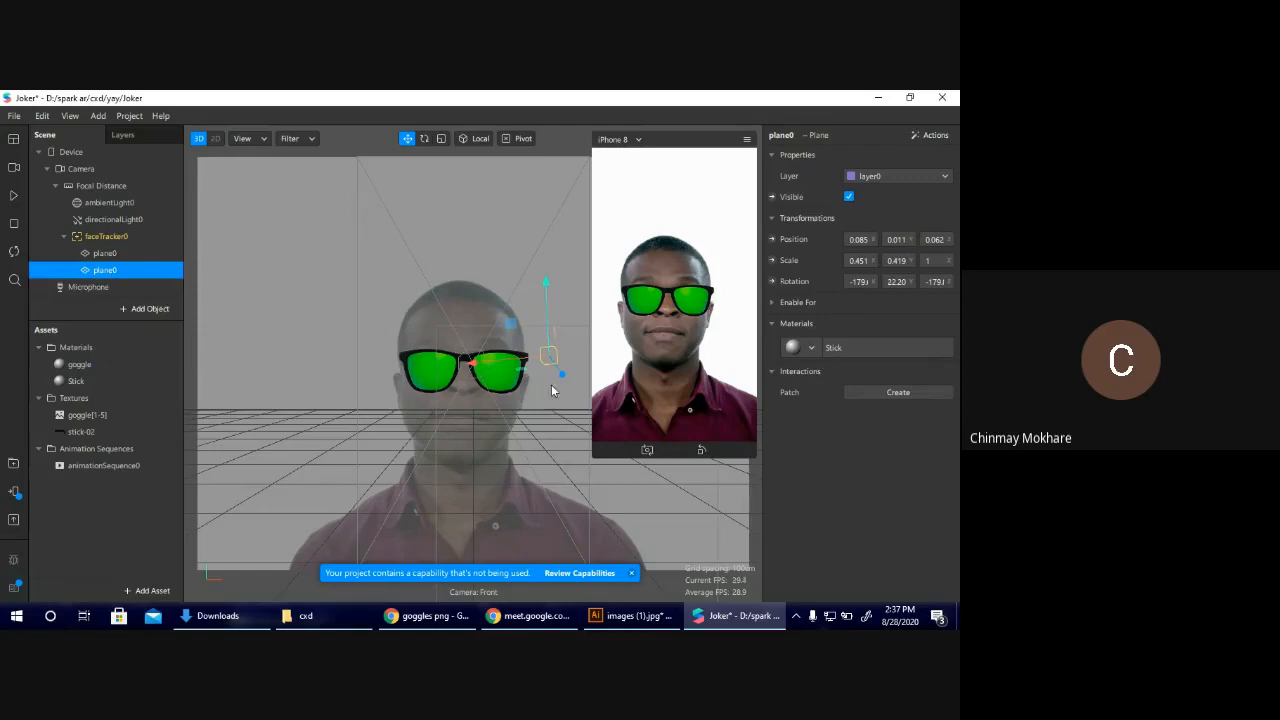
mouse_move(534, 357)
left_mouse_down()
mouse_move(500, 369)
mouse_move(516, 372)
left_mouse_up()
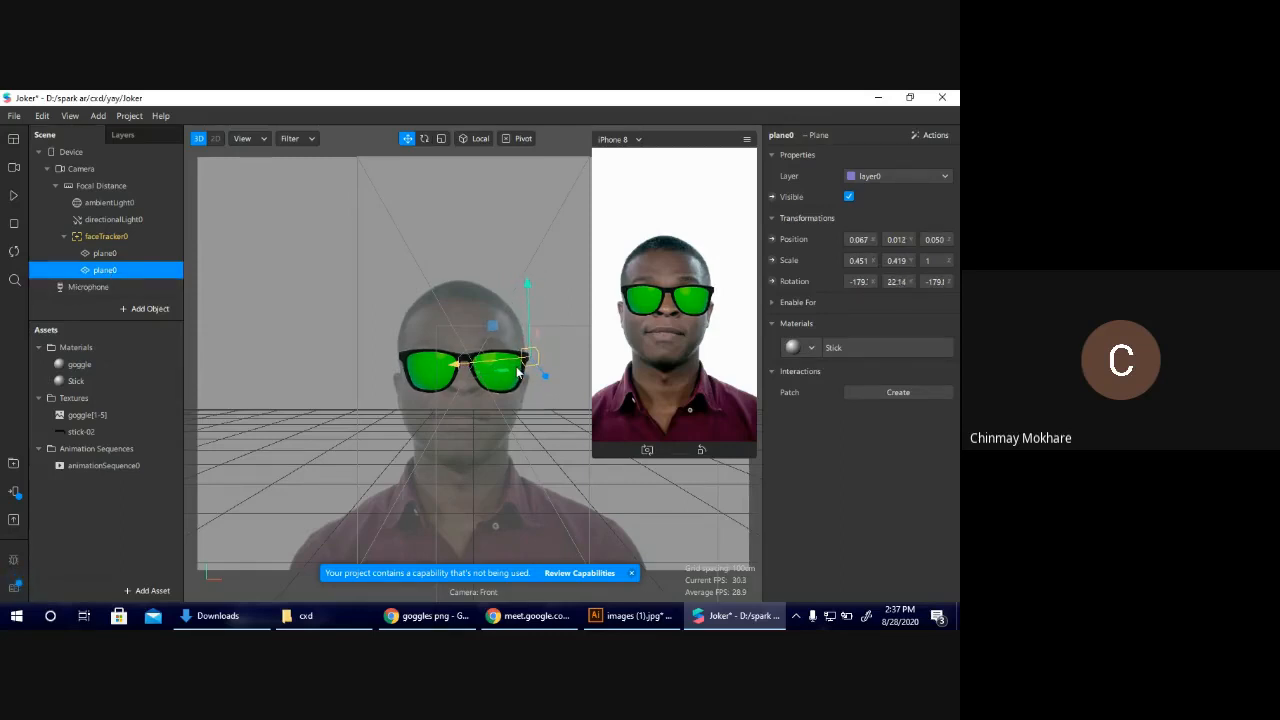
Fine-tune the stick plane's position to about X 0.069, Y 0.012, Z 0.040, deselect it, and play the preview.
right_click_drag(538, 358, 760, 300)
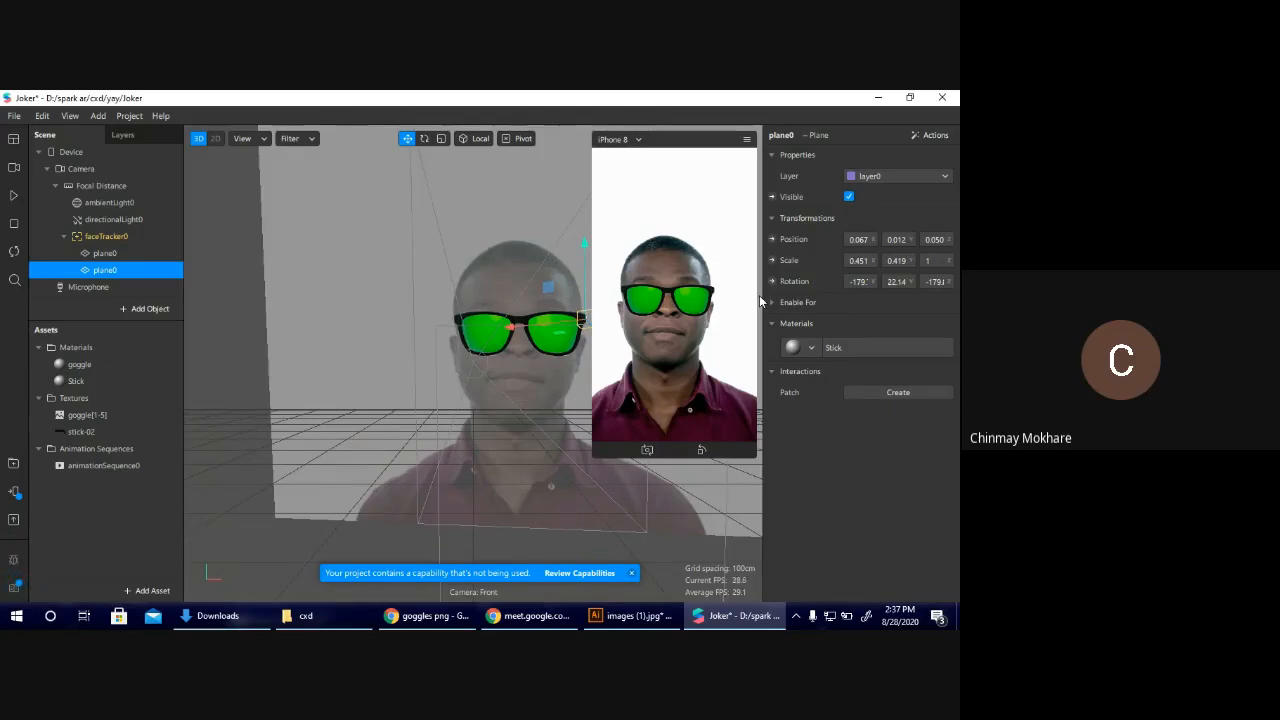
right_click_drag(699, 327, 586, 291)
left_click_drag(510, 277, 510, 276)
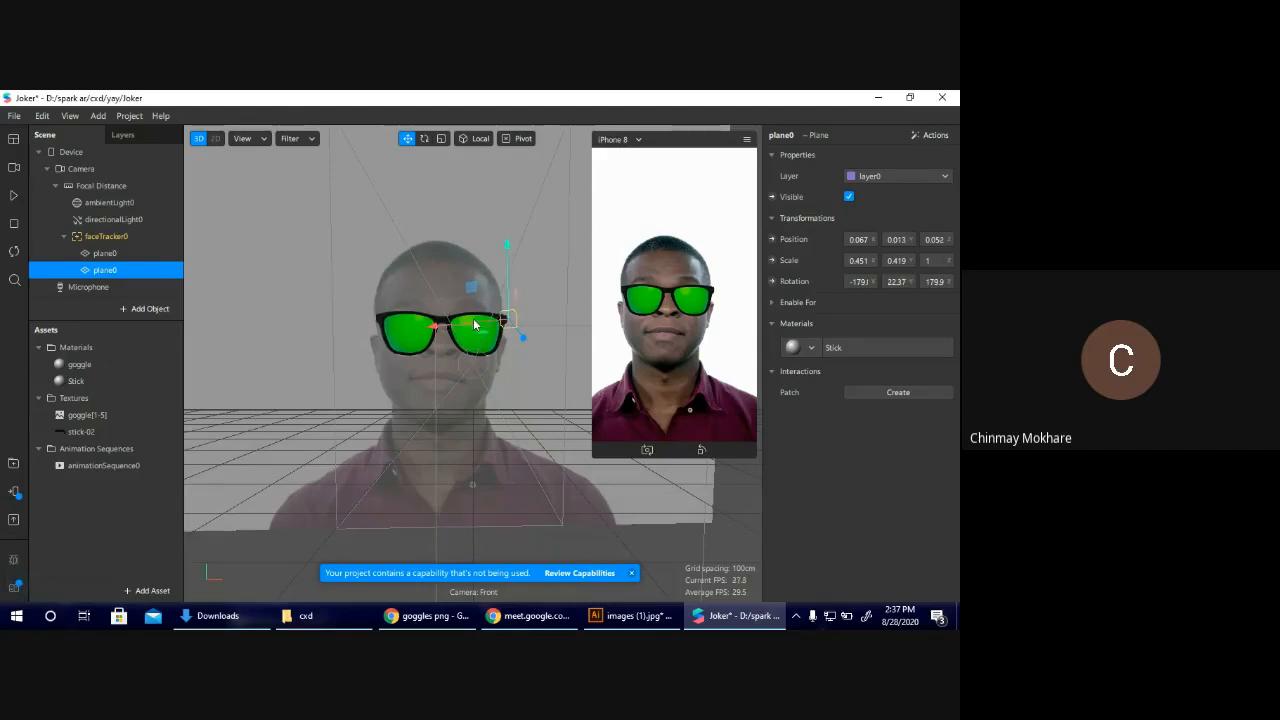
mouse_move(475, 327)
left_mouse_down()
mouse_move(526, 347)
mouse_move(488, 330)
left_mouse_up()
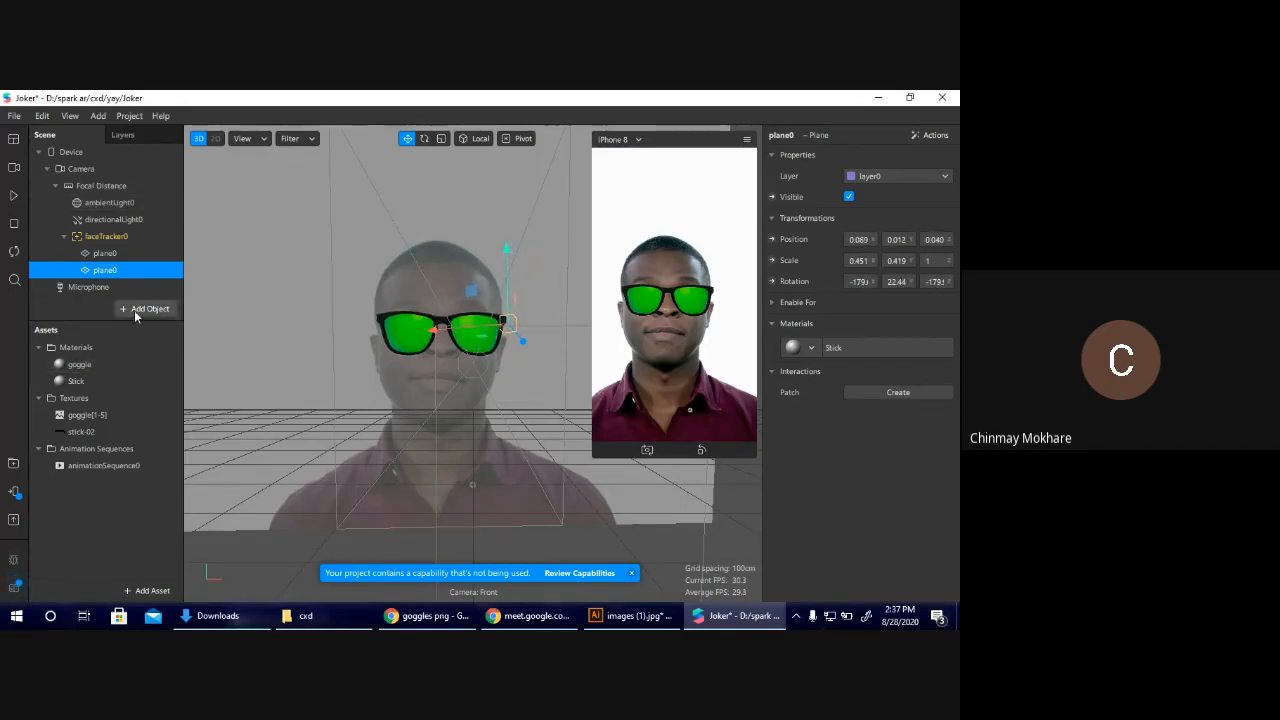
left_click(69, 314)
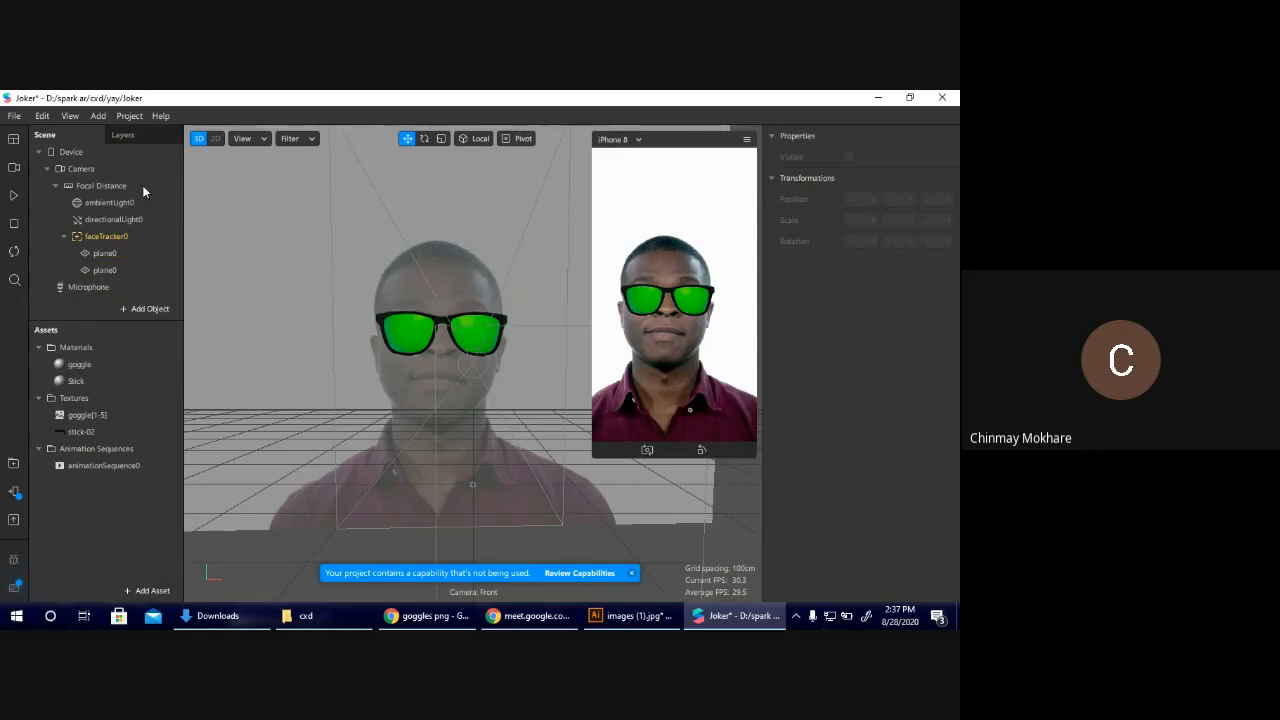
left_click(14, 196)
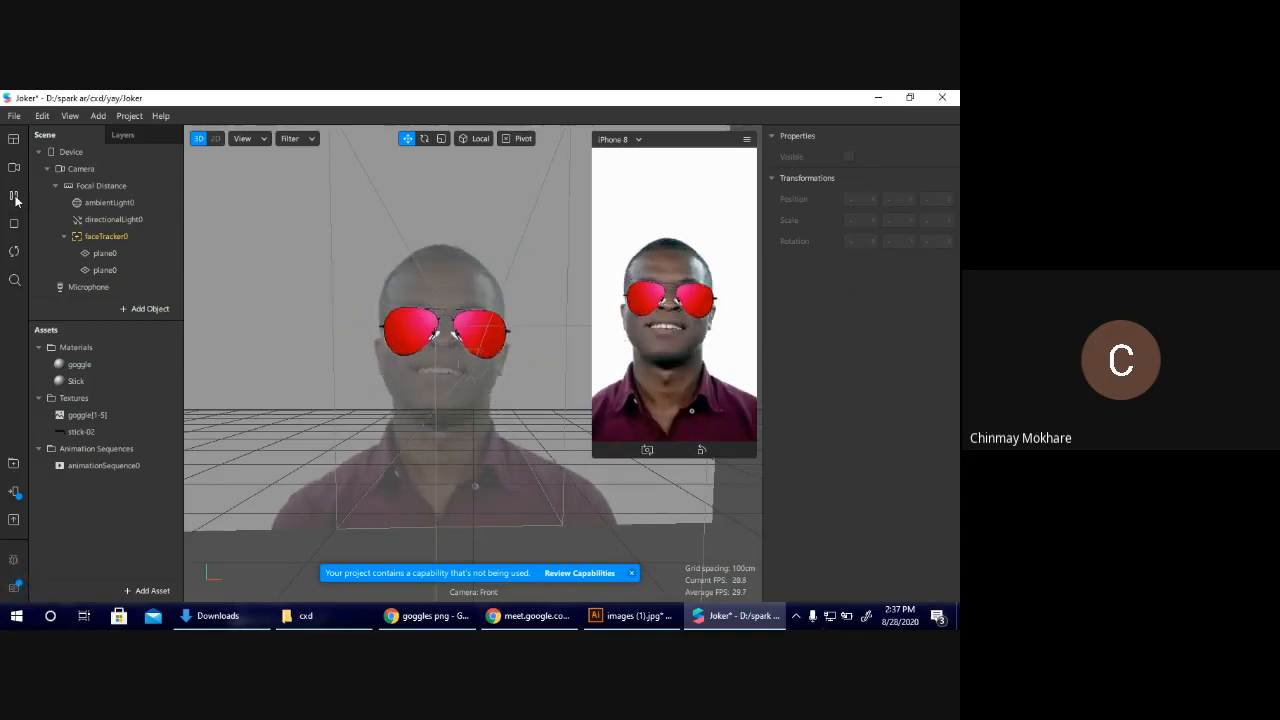
Export the effect file as goggle.arexport into the cxd folder.
left_click(15, 117)
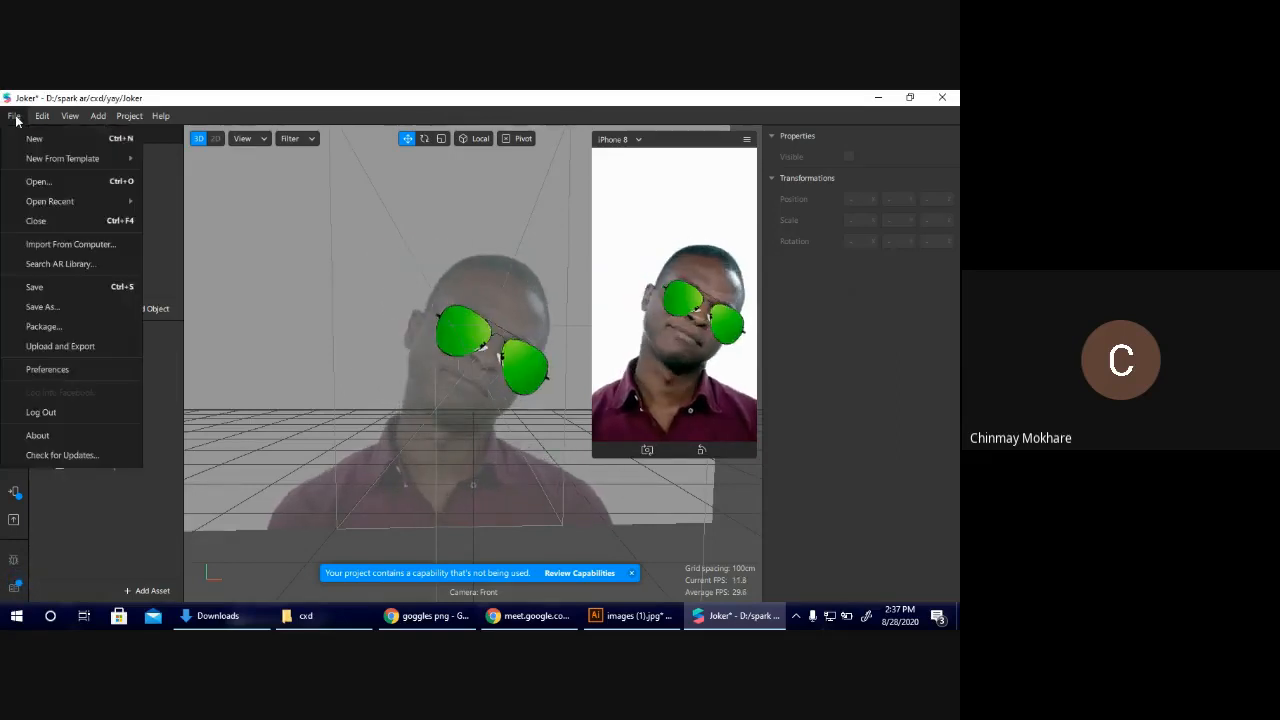
left_click(114, 350)
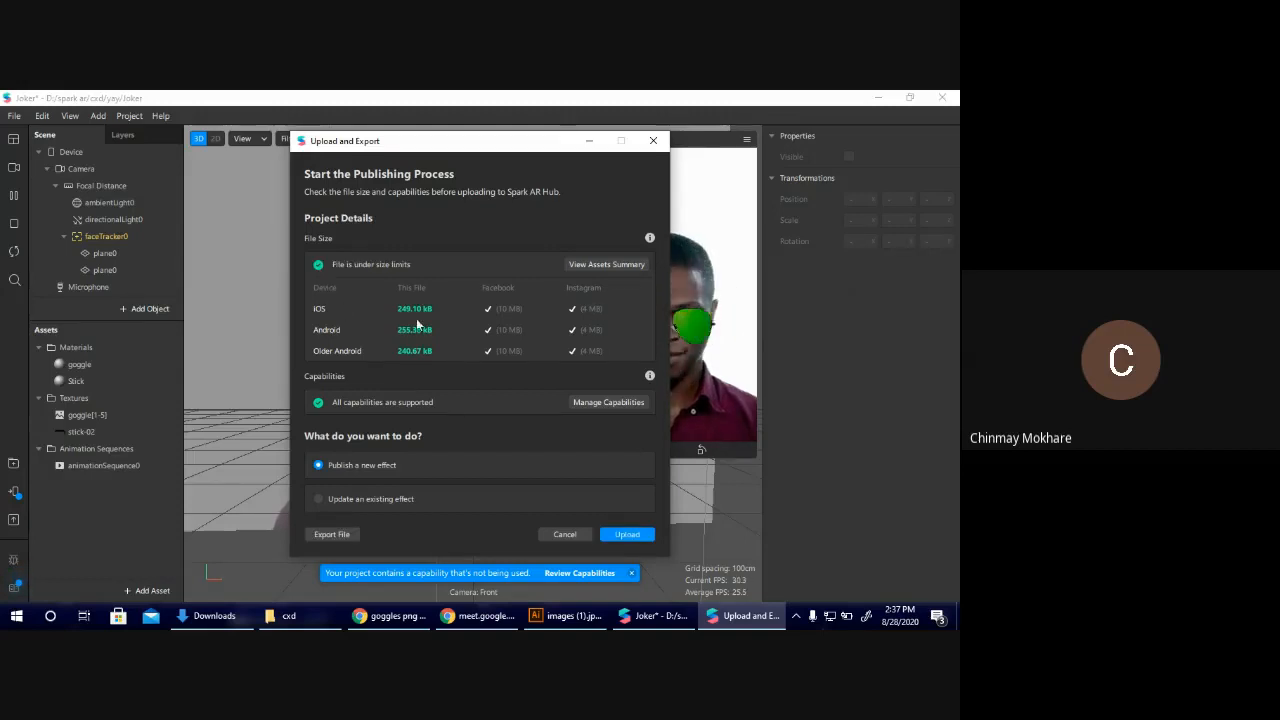
left_click(333, 534)
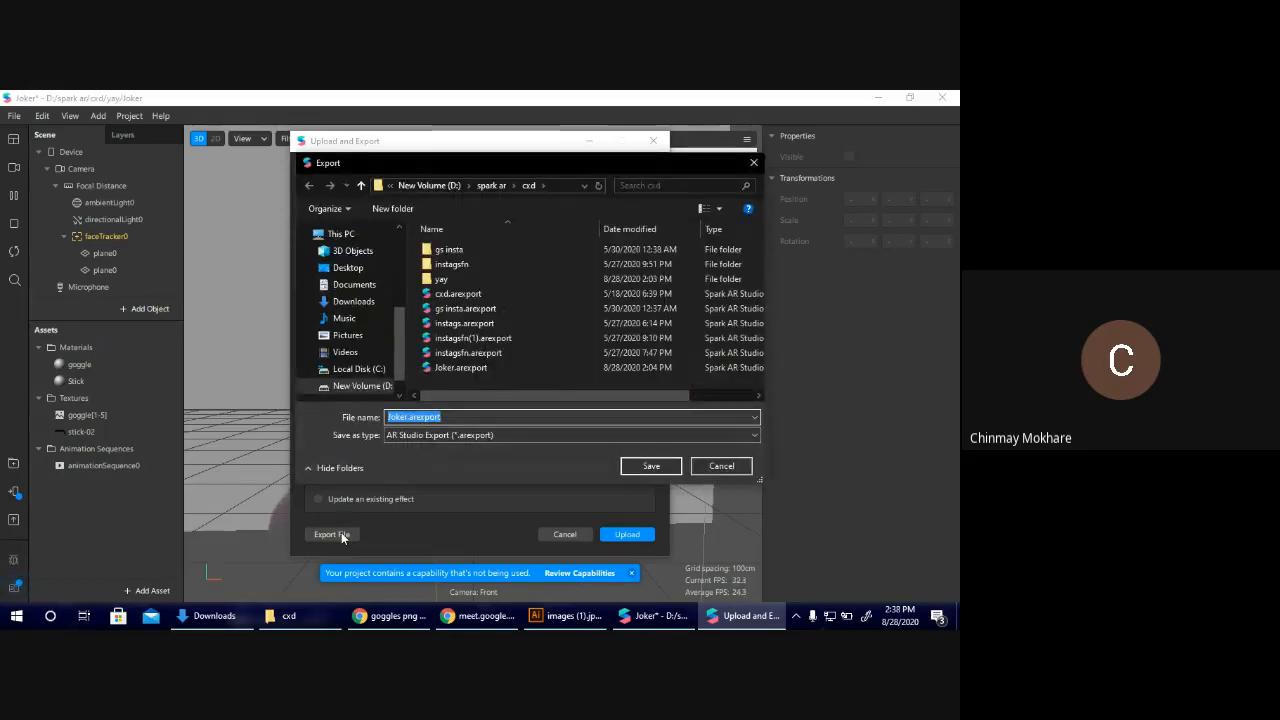
type("goggle")
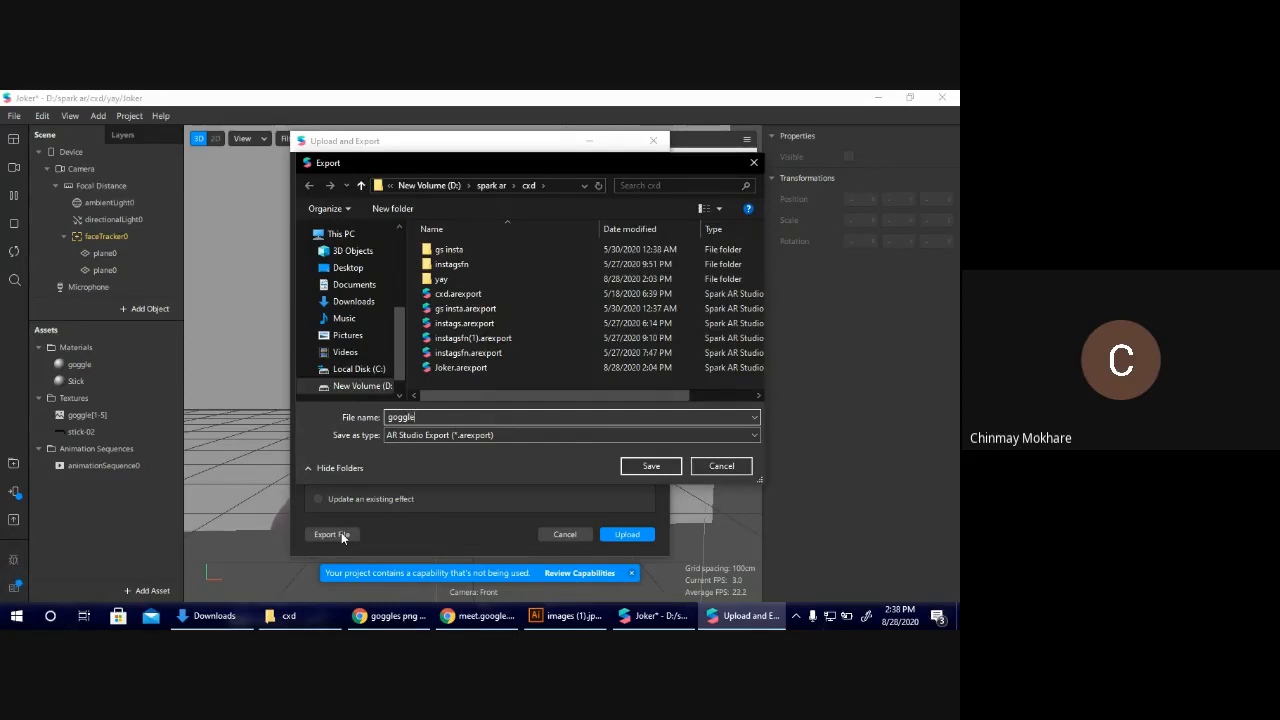
key("Return")
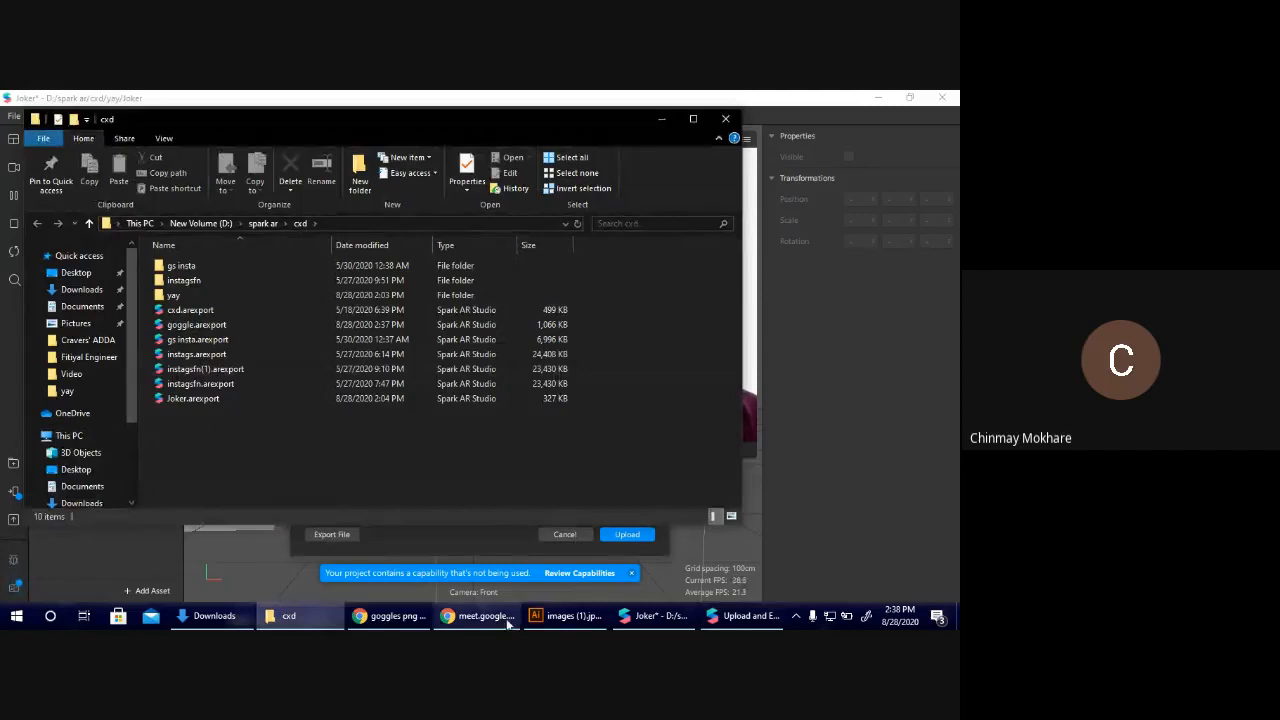
Switch to Spark AR Hub in the browser and start publishing a new effect with Instagram as the platform.
left_click(382, 616)
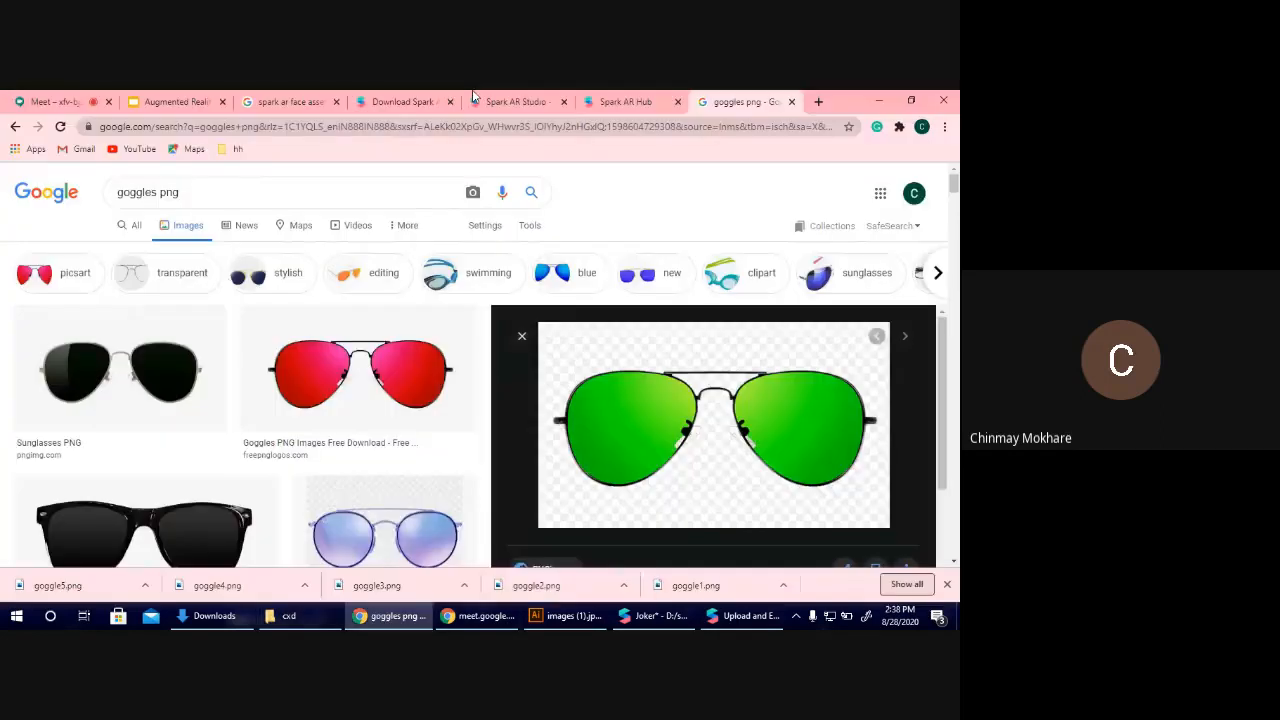
left_click(625, 101)
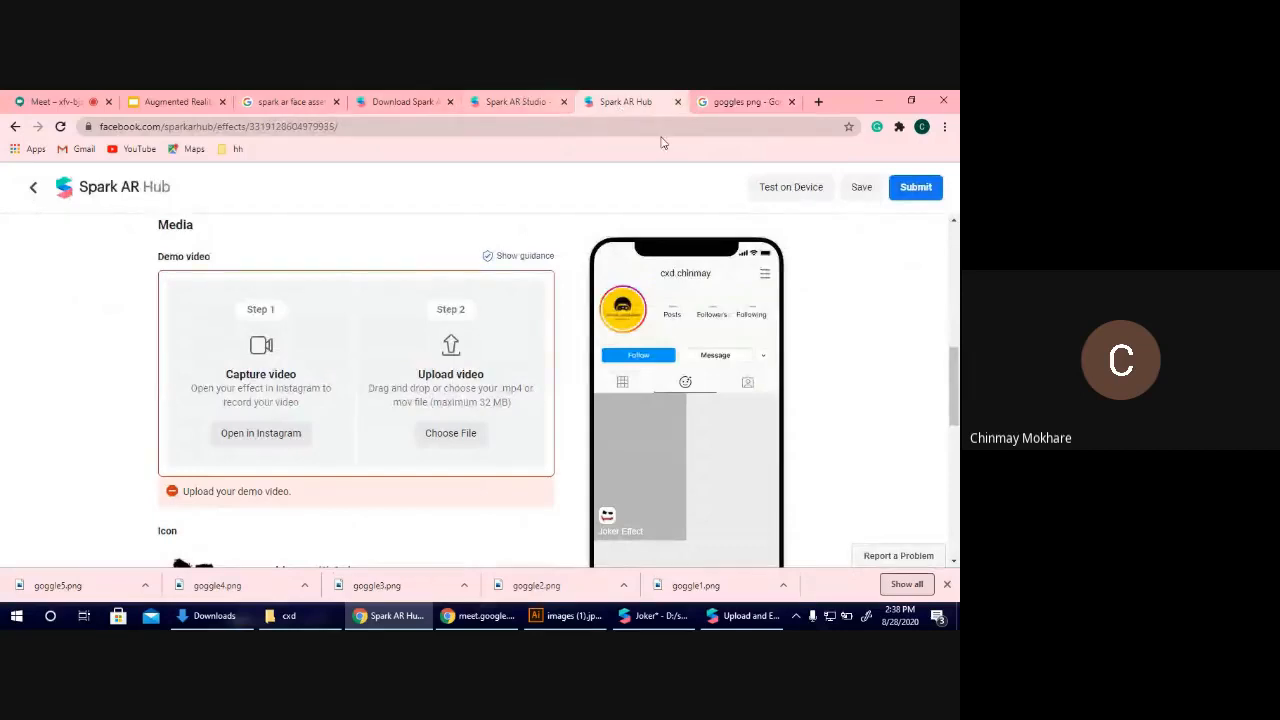
left_click(33, 187)
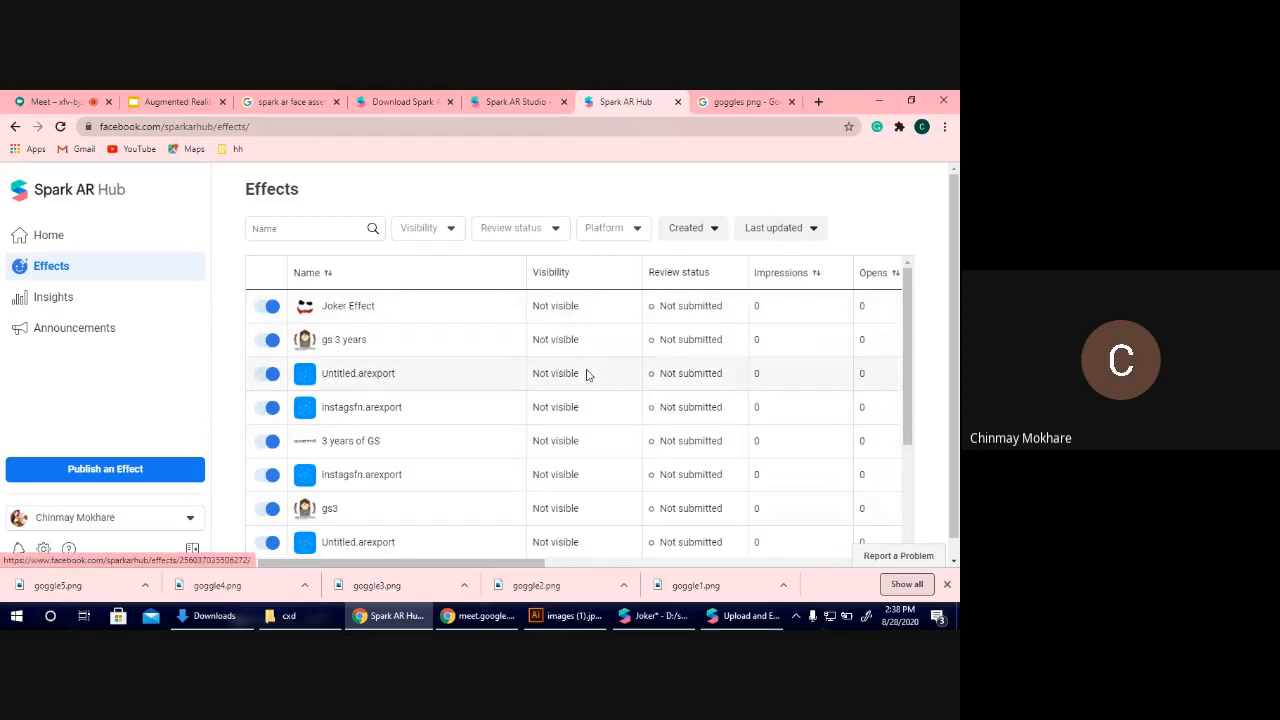
left_click(145, 474)
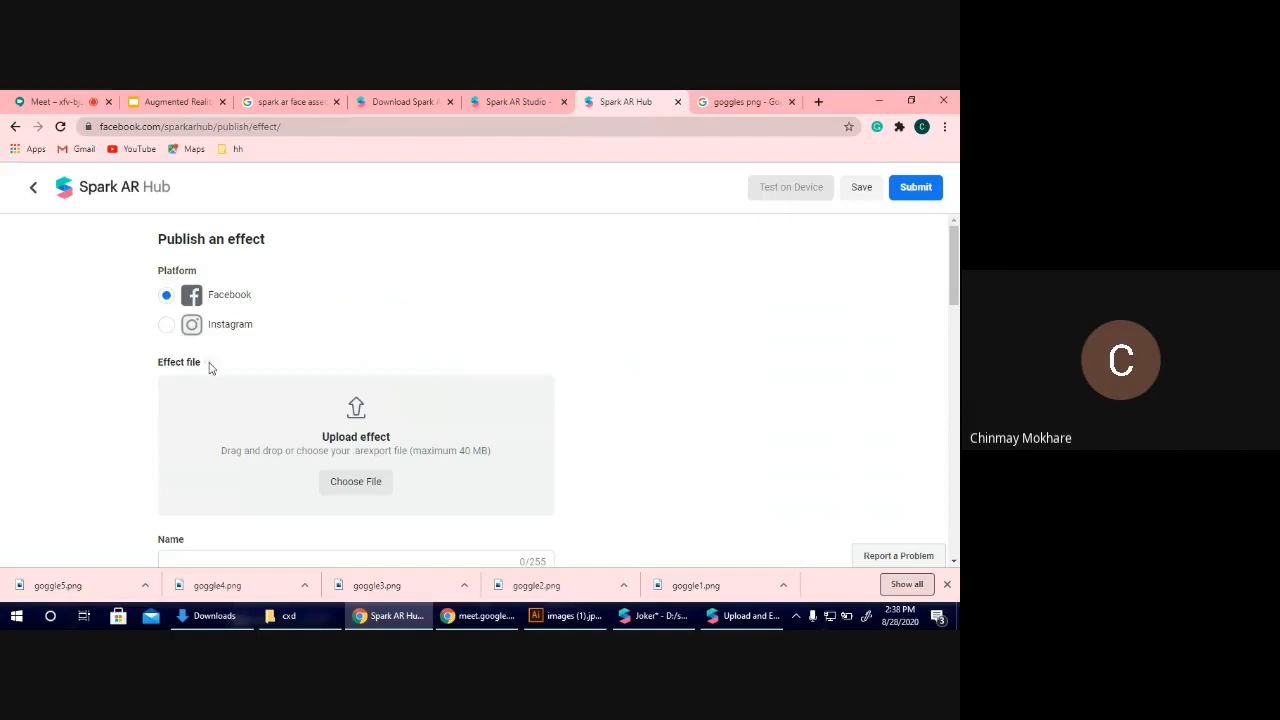
left_click(206, 322)
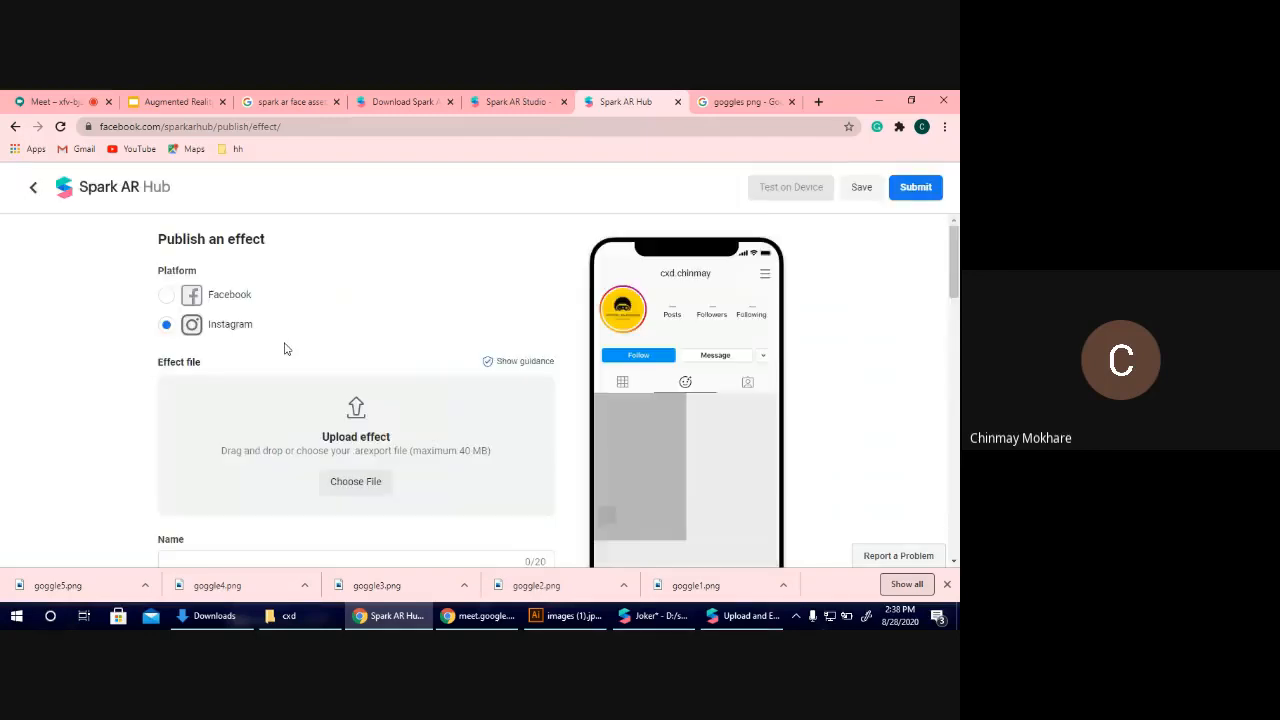
Choose goggle.arexport from the spark ar\cxd folder on drive D: as the effect file to upload.
scroll(310, 372, "down", 2)
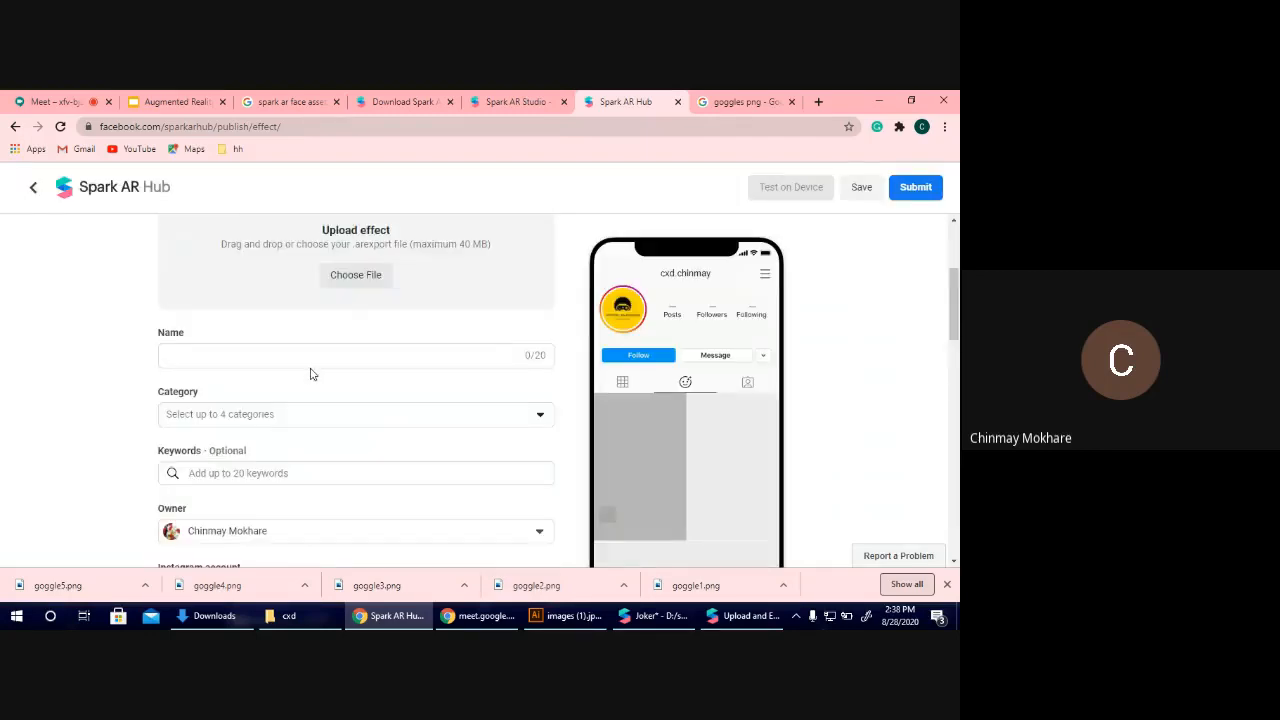
left_click(341, 261)
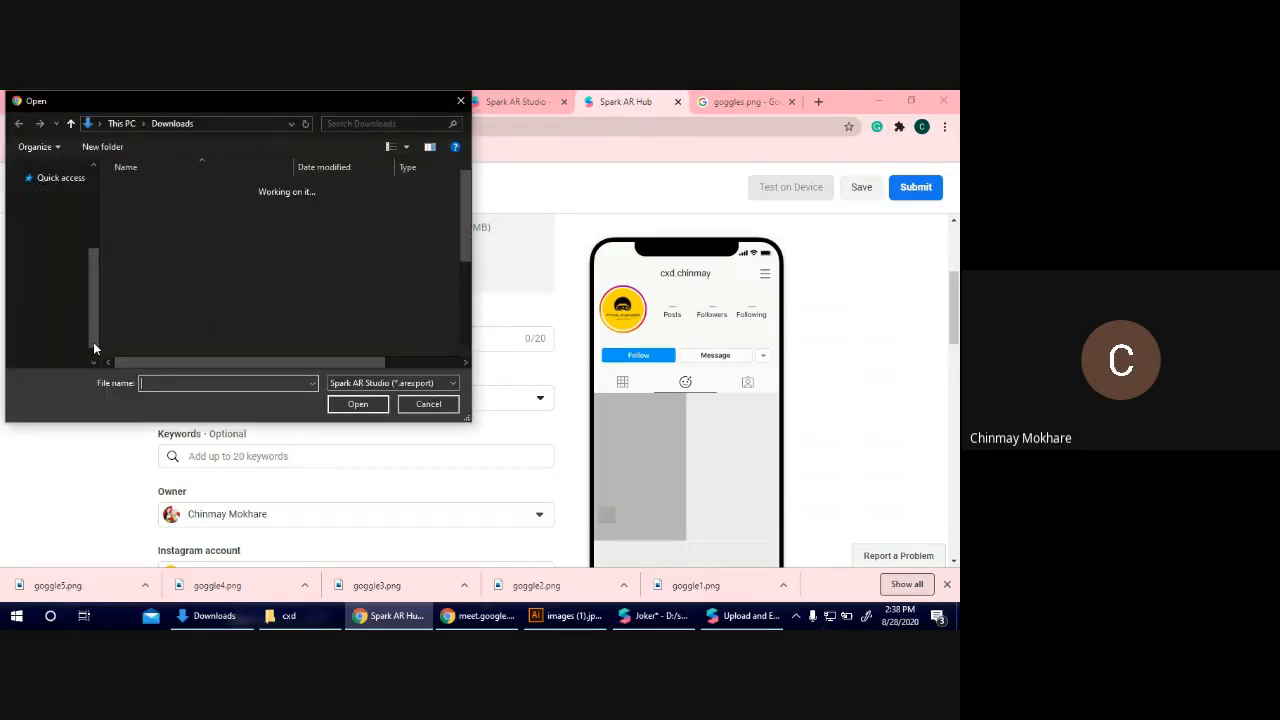
left_click(62, 347)
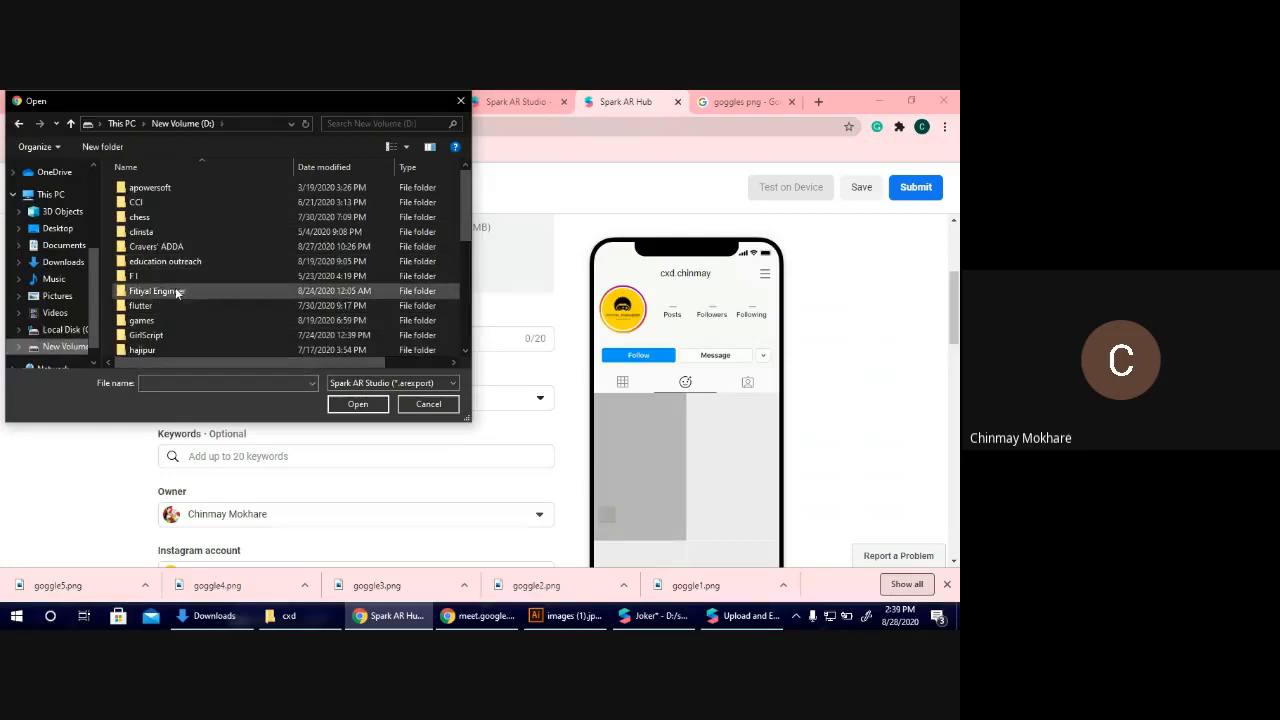
scroll(176, 279, "down", 8)
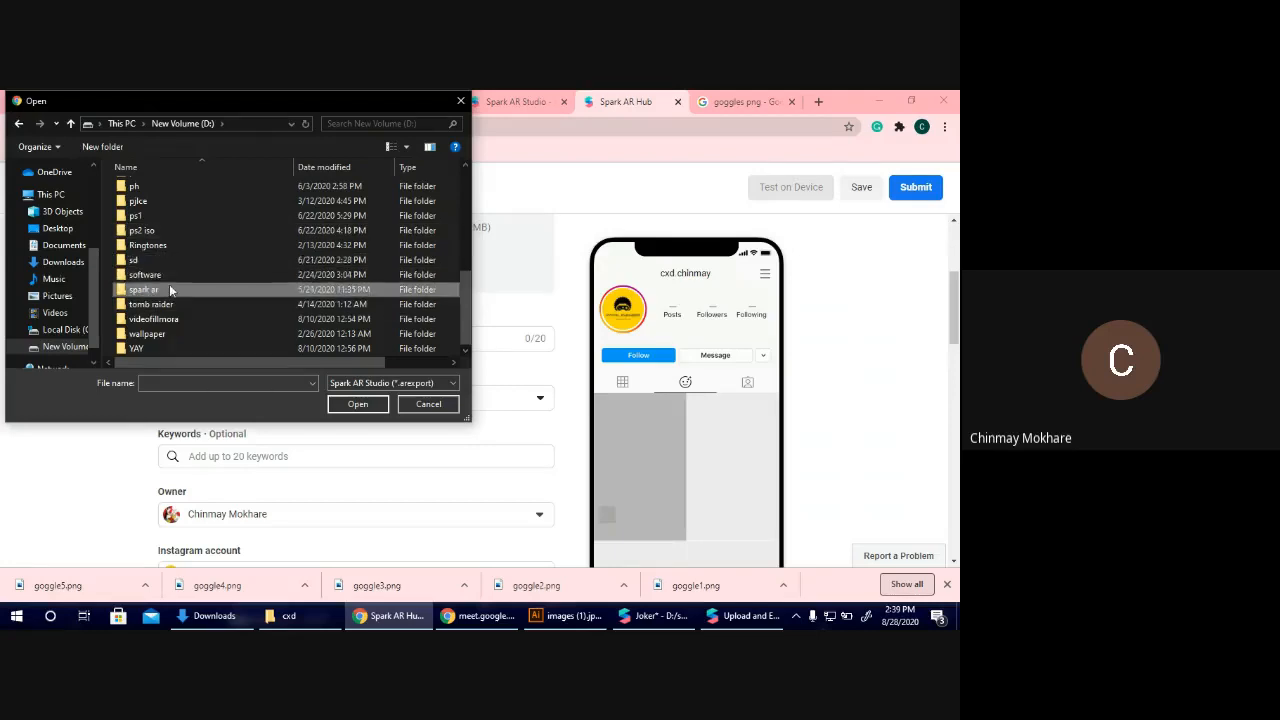
double_click(177, 289)
double_click(146, 192)
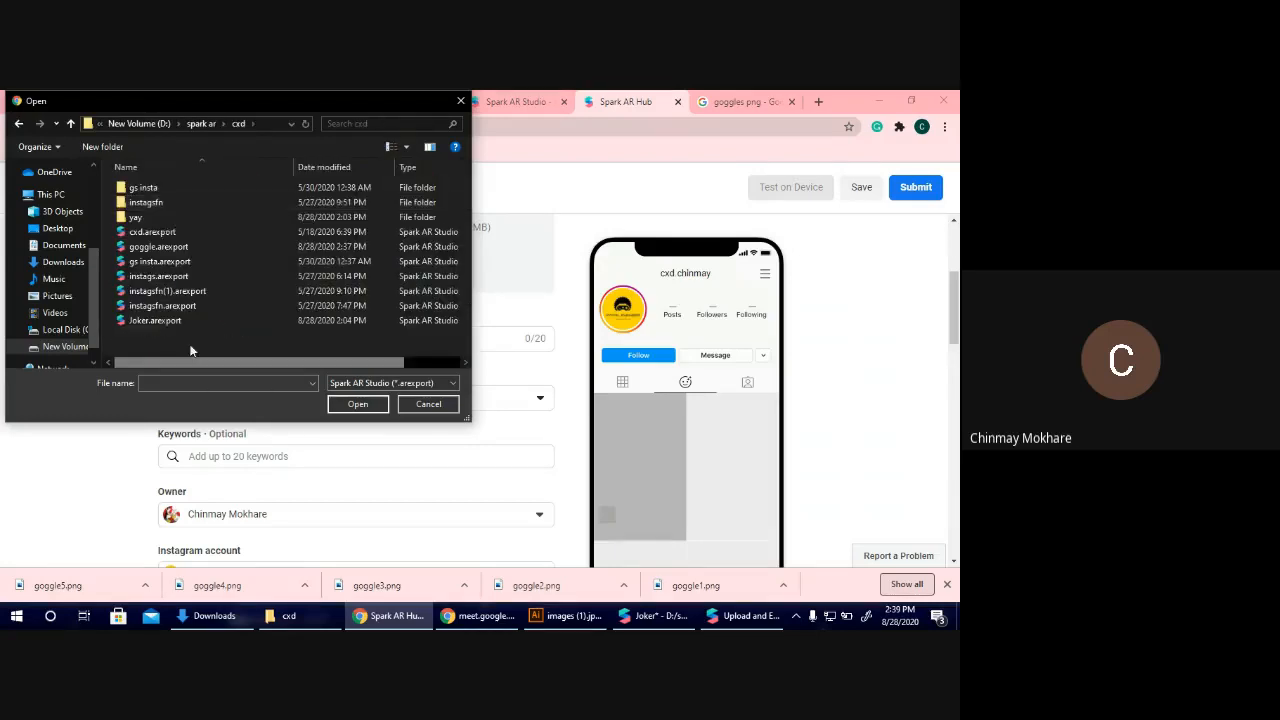
left_click(169, 249)
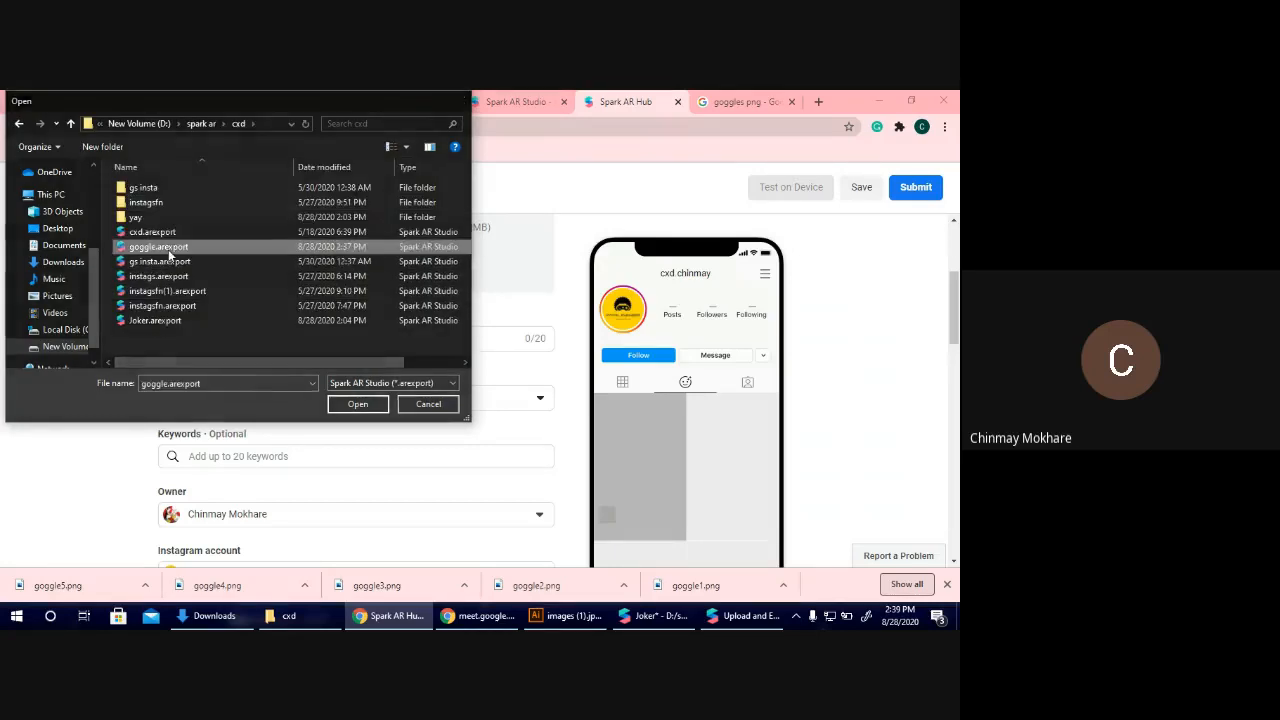
Upload goggle.arexport as the effect file and name the effect Sunglasses.
double_click(169, 249)
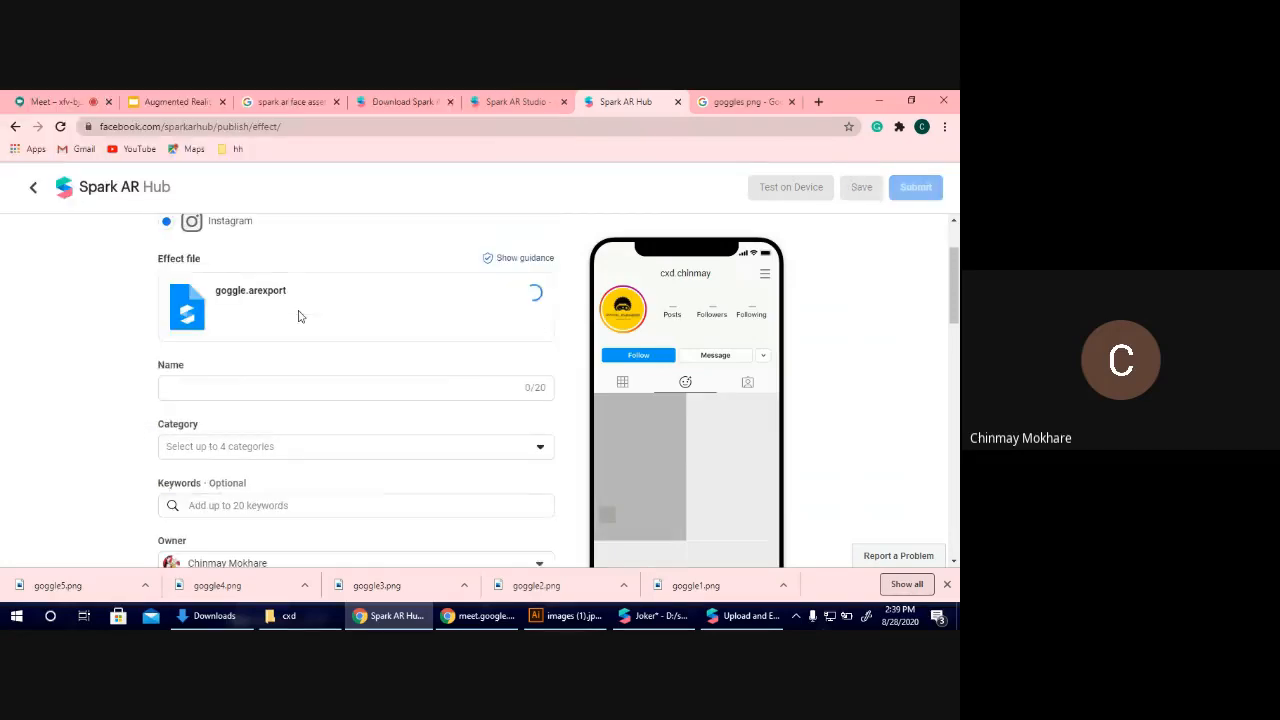
left_click(263, 381)
type("Sy=")
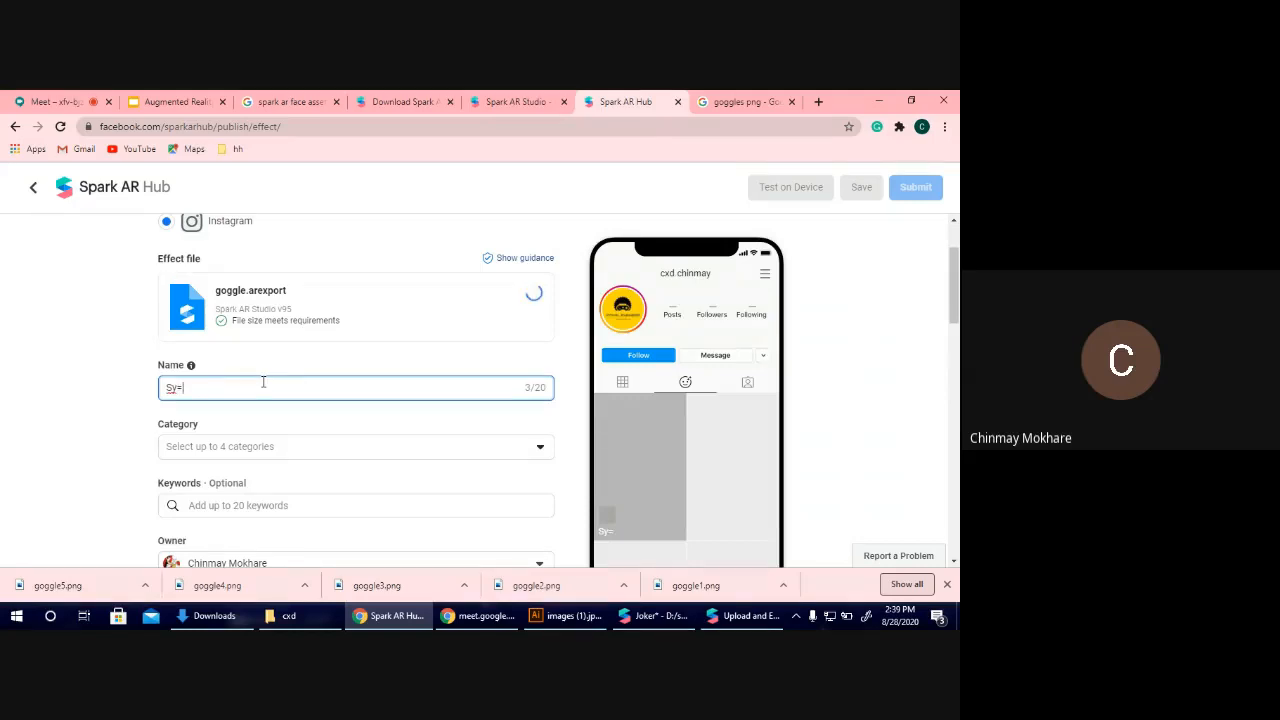
type("glasses")
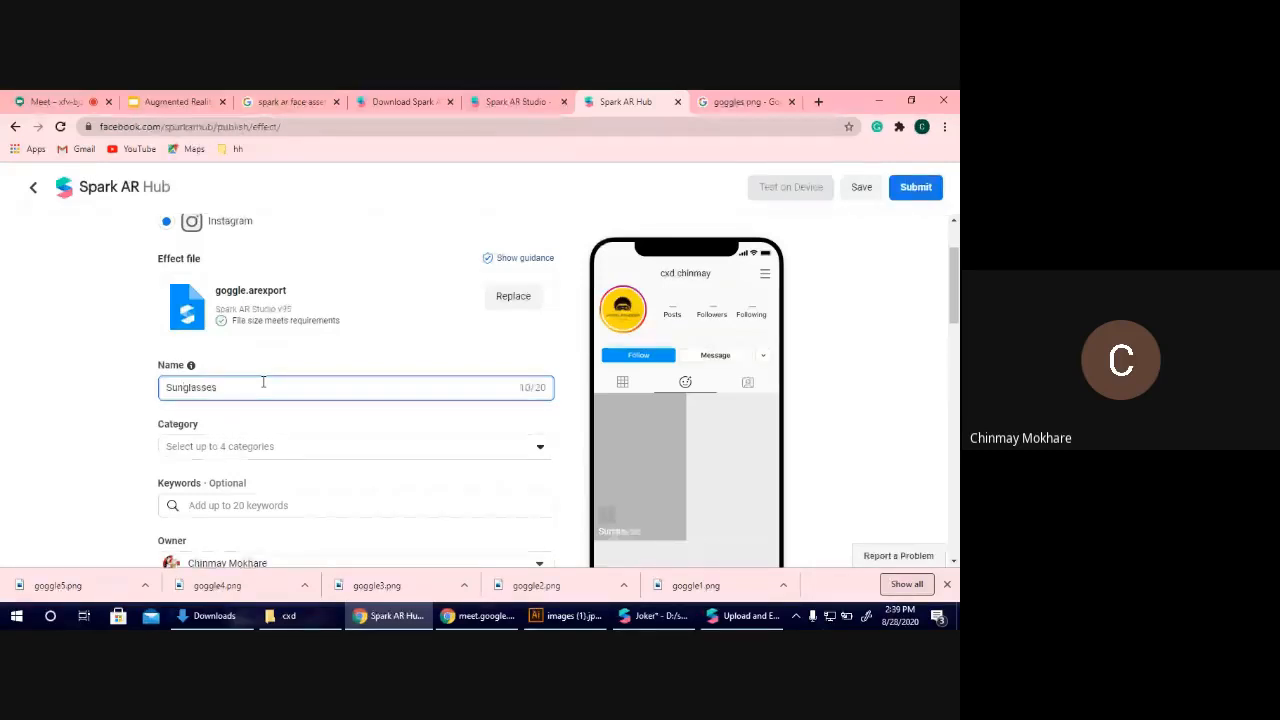
Set the effect's category to Selfies and dismiss the browser's downloads bar.
left_click(246, 446)
scroll(225, 554, "down", 6)
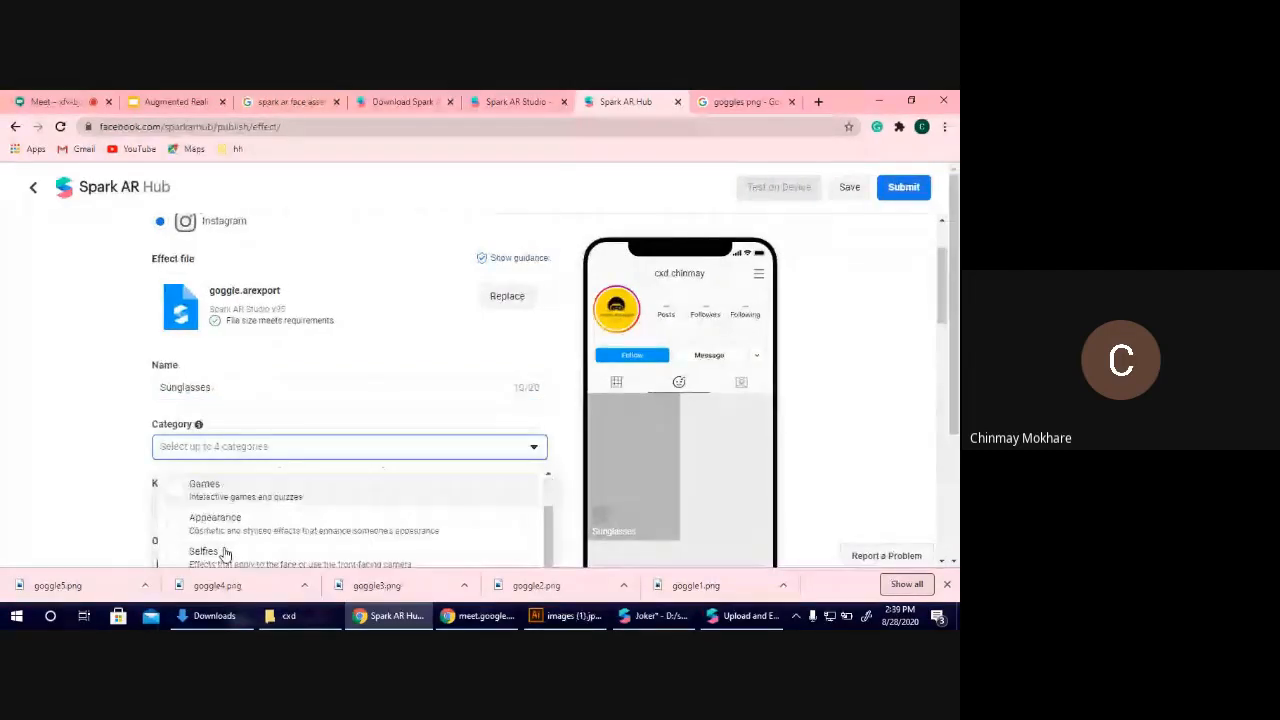
left_click(220, 558)
left_click(207, 558)
scroll(222, 485, "up", 1)
scroll(228, 509, "up", 2)
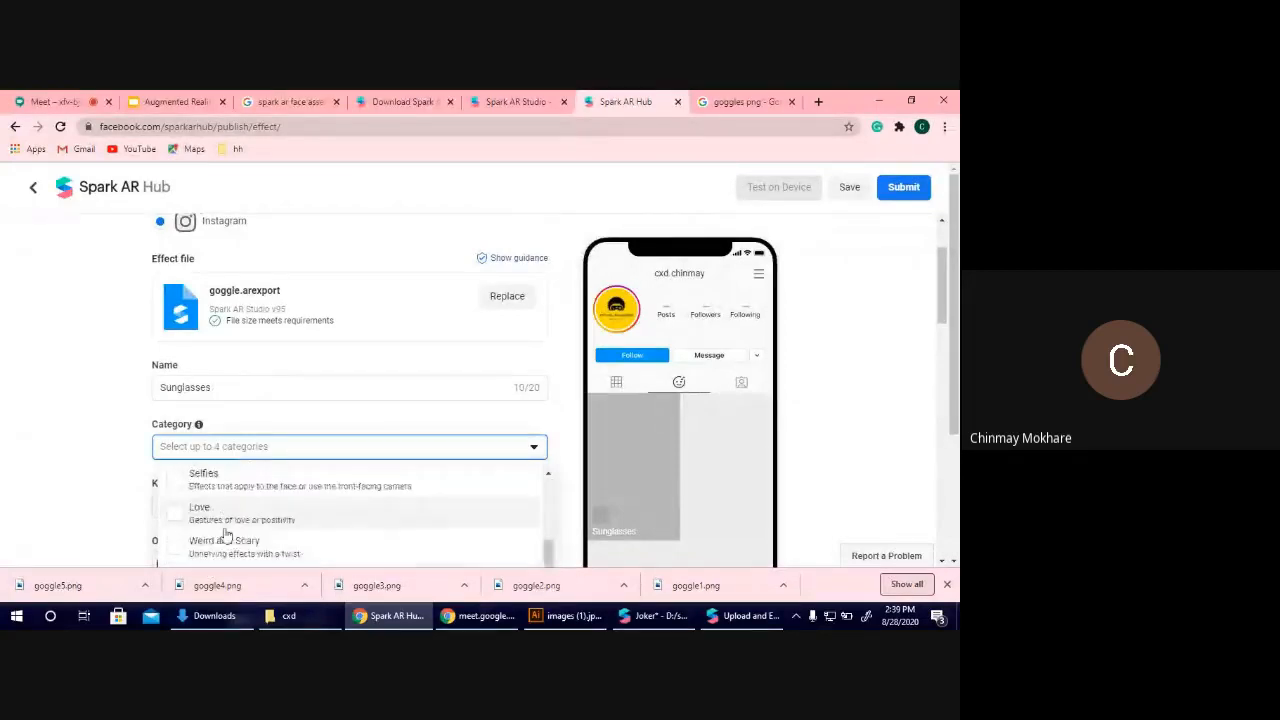
left_click(223, 486)
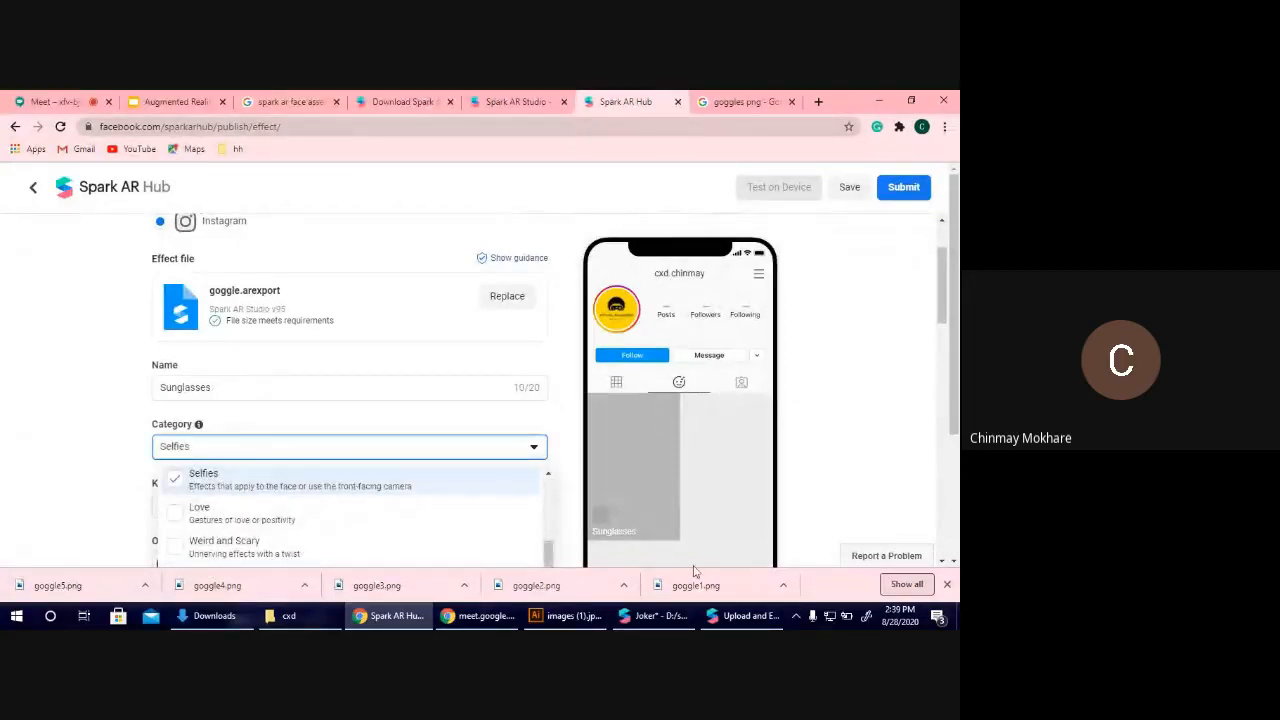
left_click(947, 585)
scroll(500, 477, "down", 2)
left_click(114, 424)
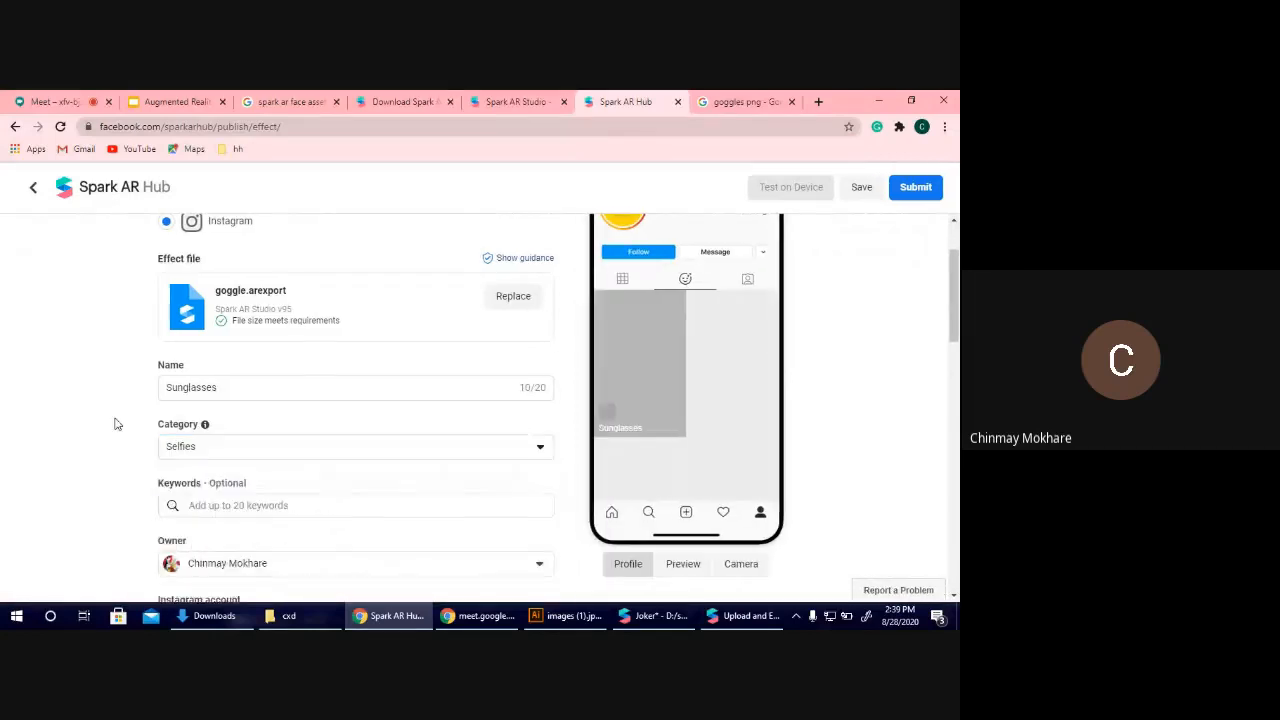
Enter Sunglasses as a keyword for the effect.
scroll(114, 424, "down", 3)
left_click(251, 322)
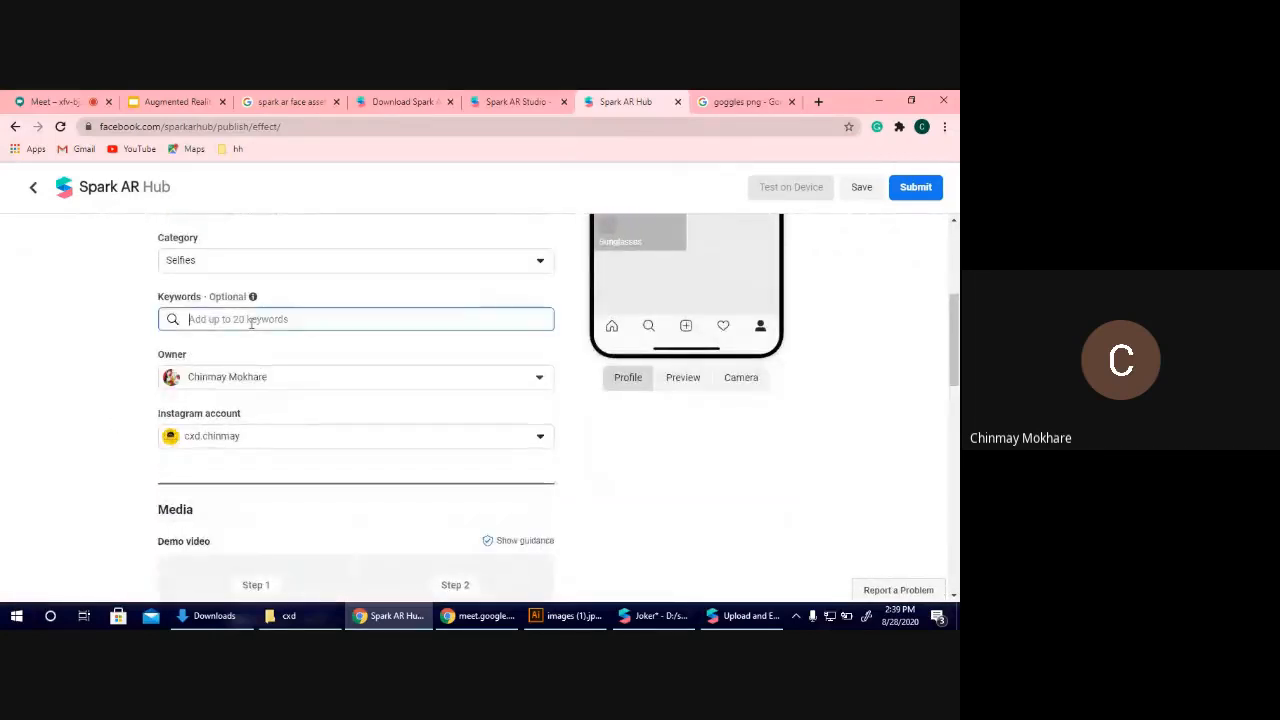
type("Su")
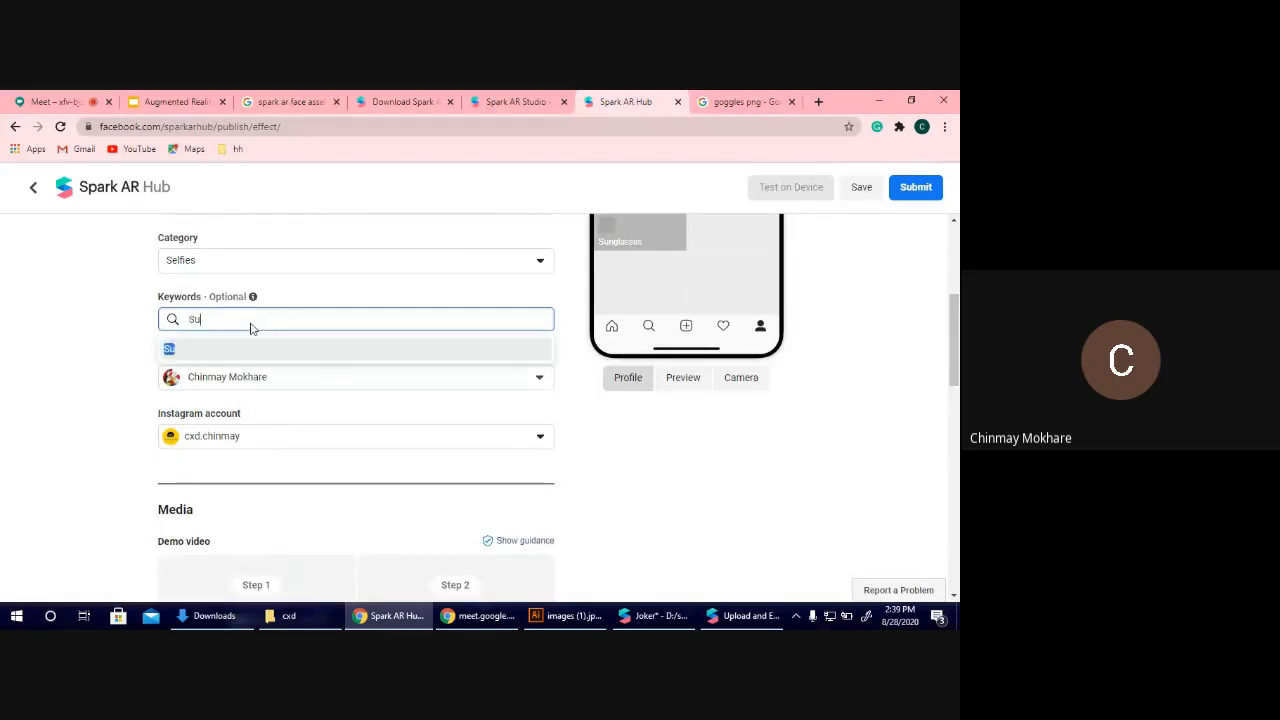
type("nglasses")
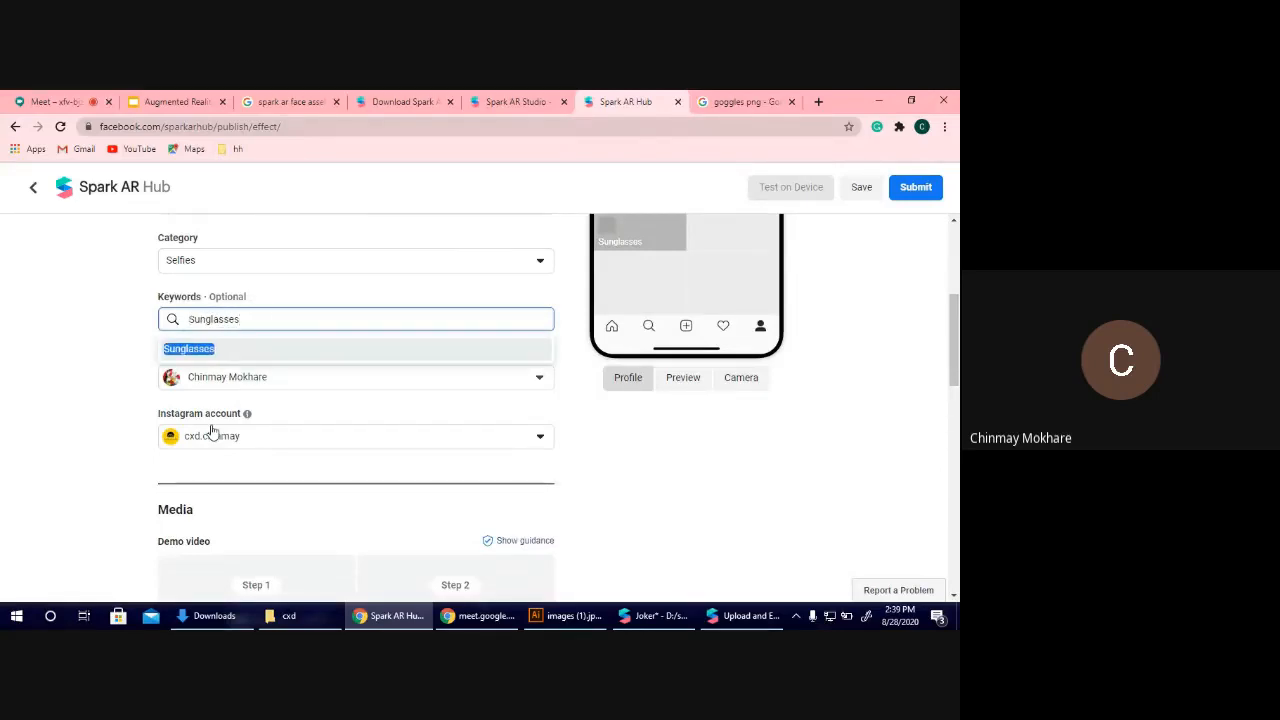
Fill in the instructions for the reviewer with Sunglasses and save the effect without submitting it.
scroll(191, 432, "down", 6)
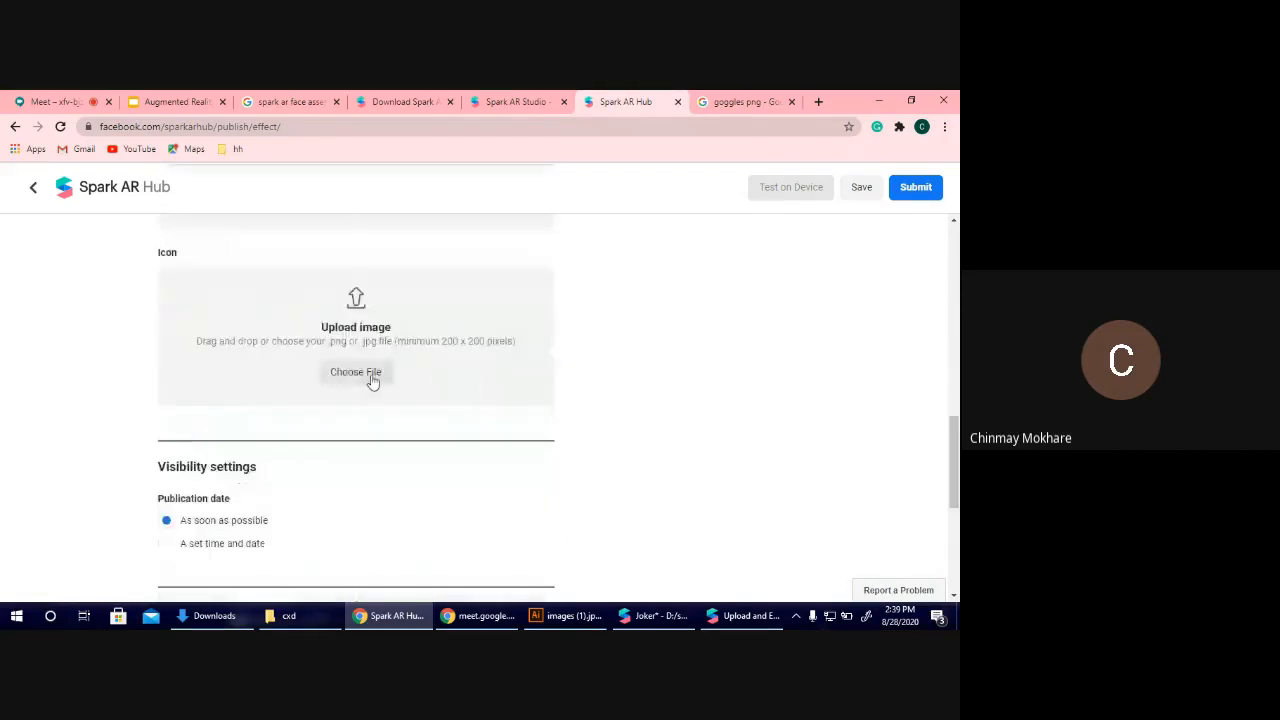
scroll(163, 449, "down", 3)
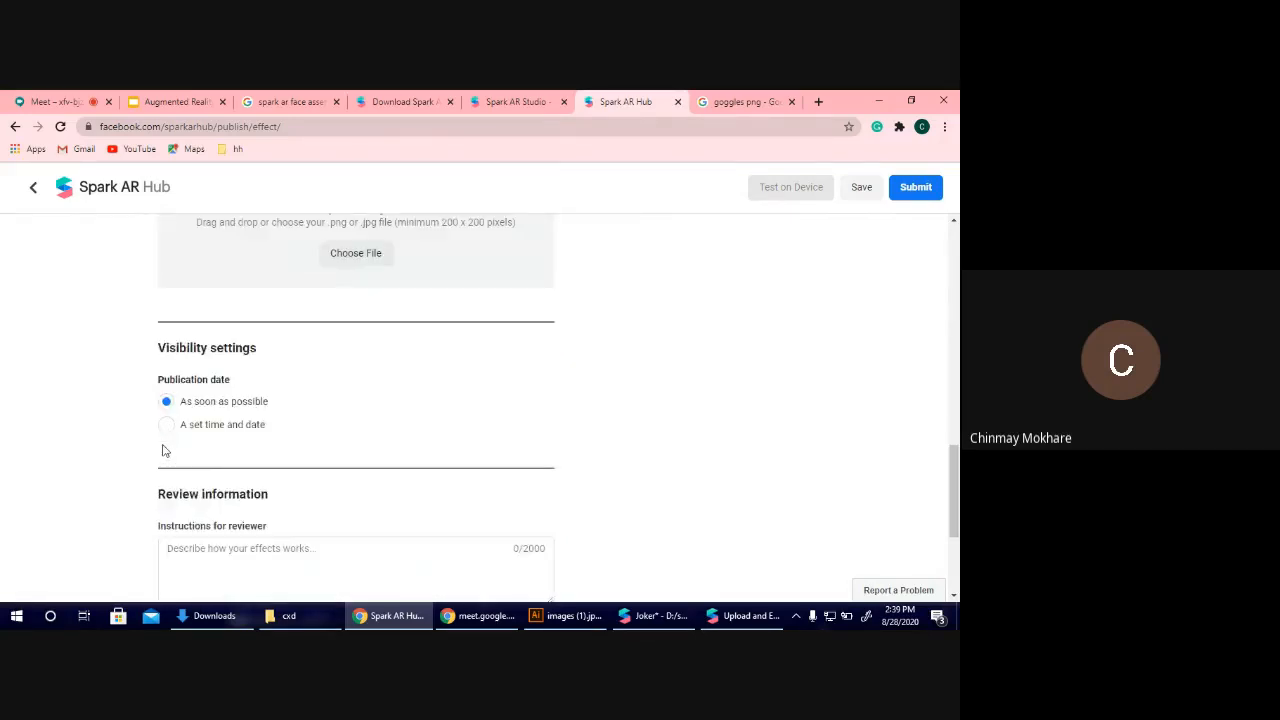
left_click(213, 396)
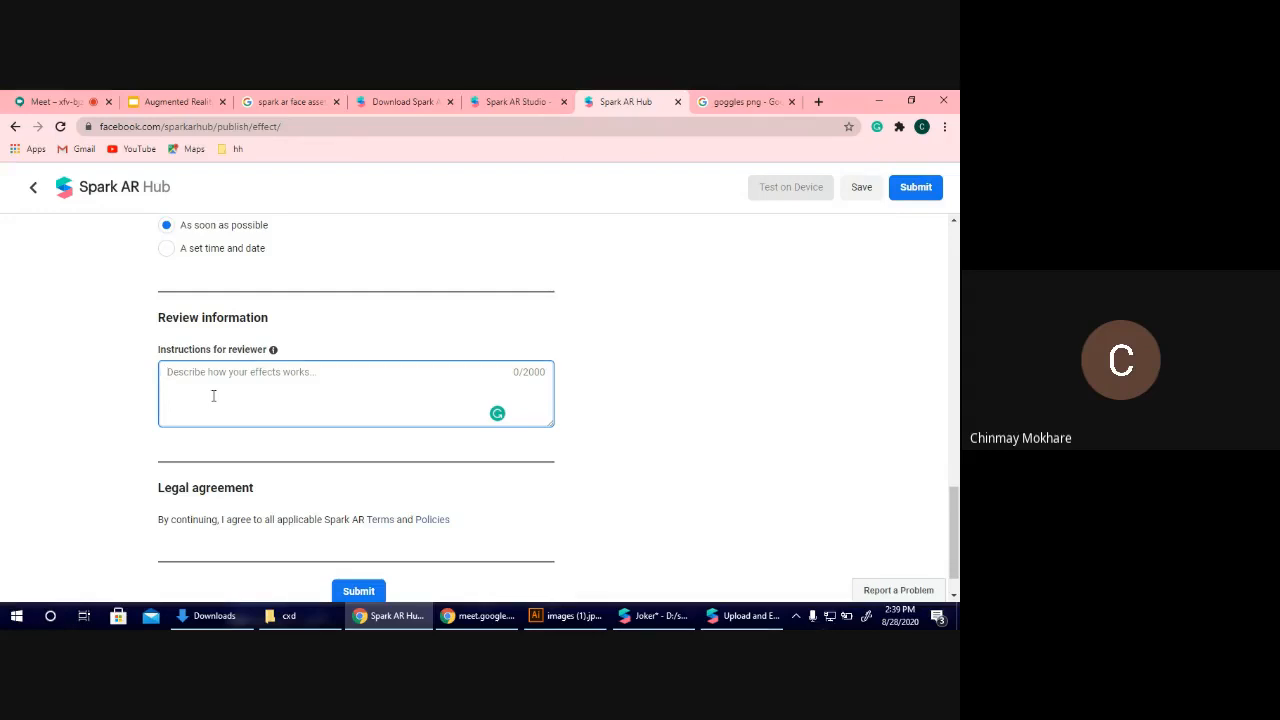
type("Sunglasses")
scroll(212, 397, "down", 1)
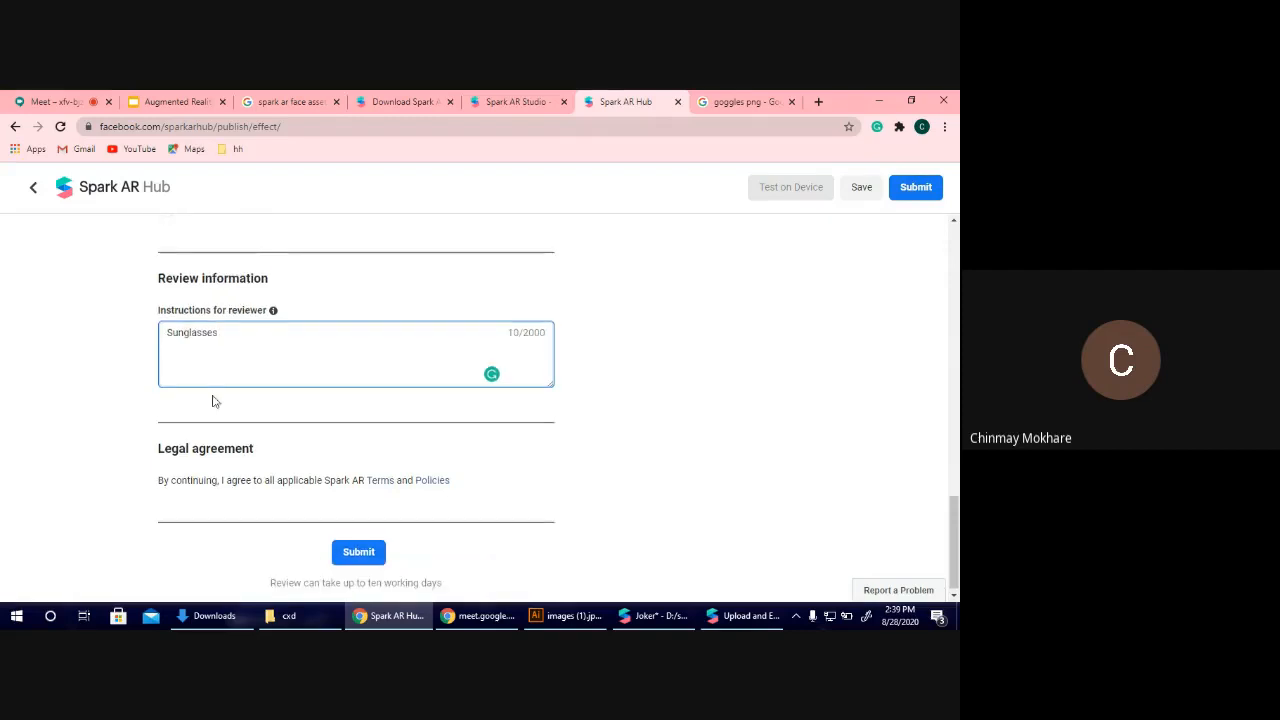
left_click(861, 192)
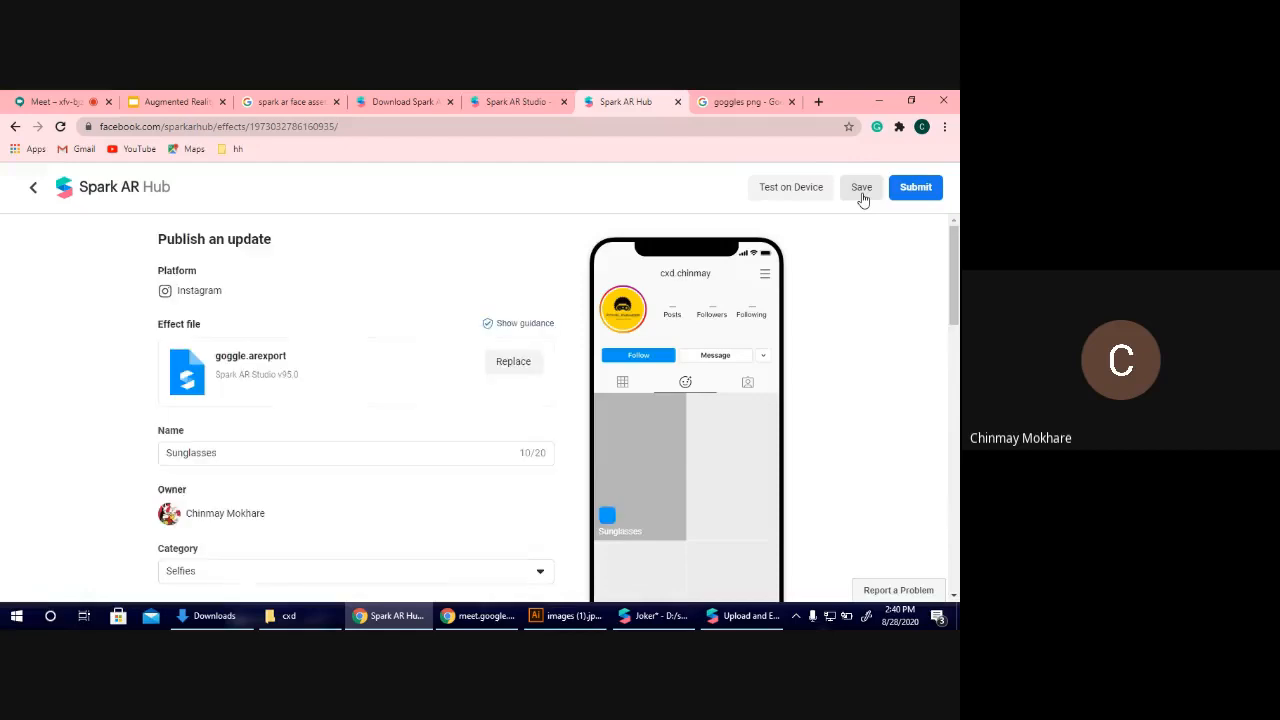
Try to bring up the on-device test options for the saved Sunglasses effect.
left_click(798, 186)
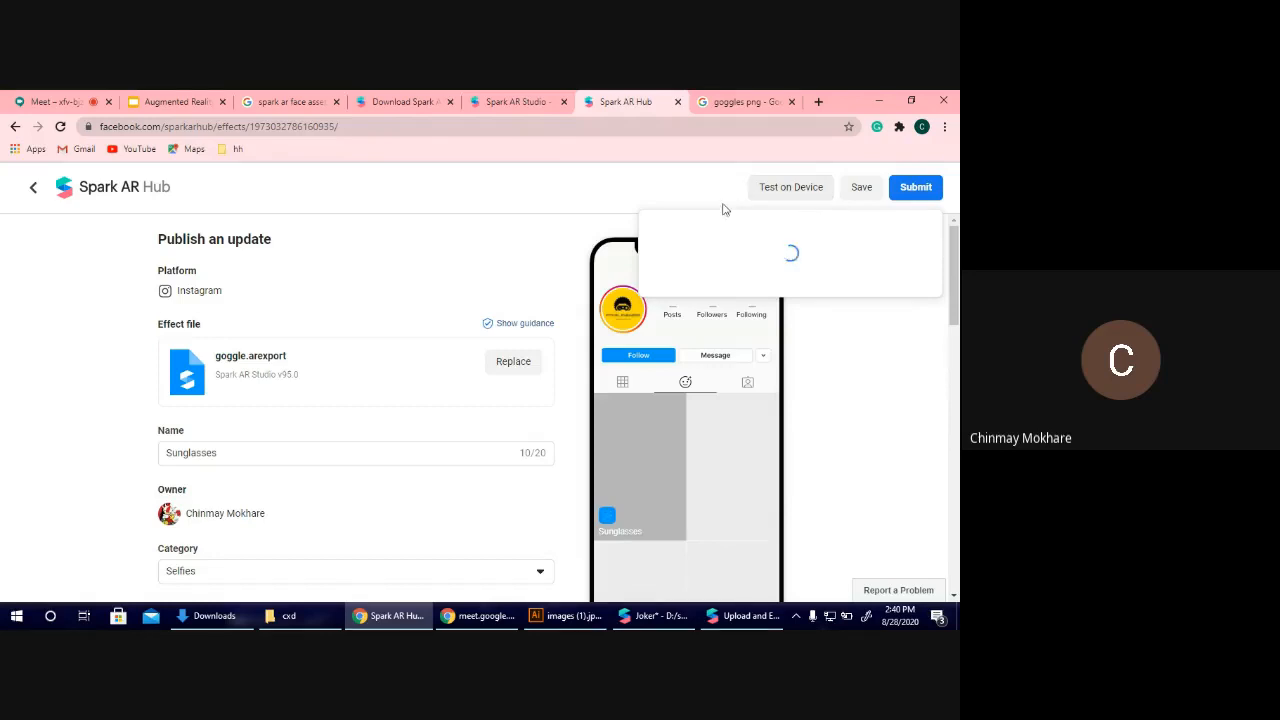
left_click(766, 203)
left_click(770, 205)
left_click(928, 305)
left_click(810, 188)
left_click(698, 447)
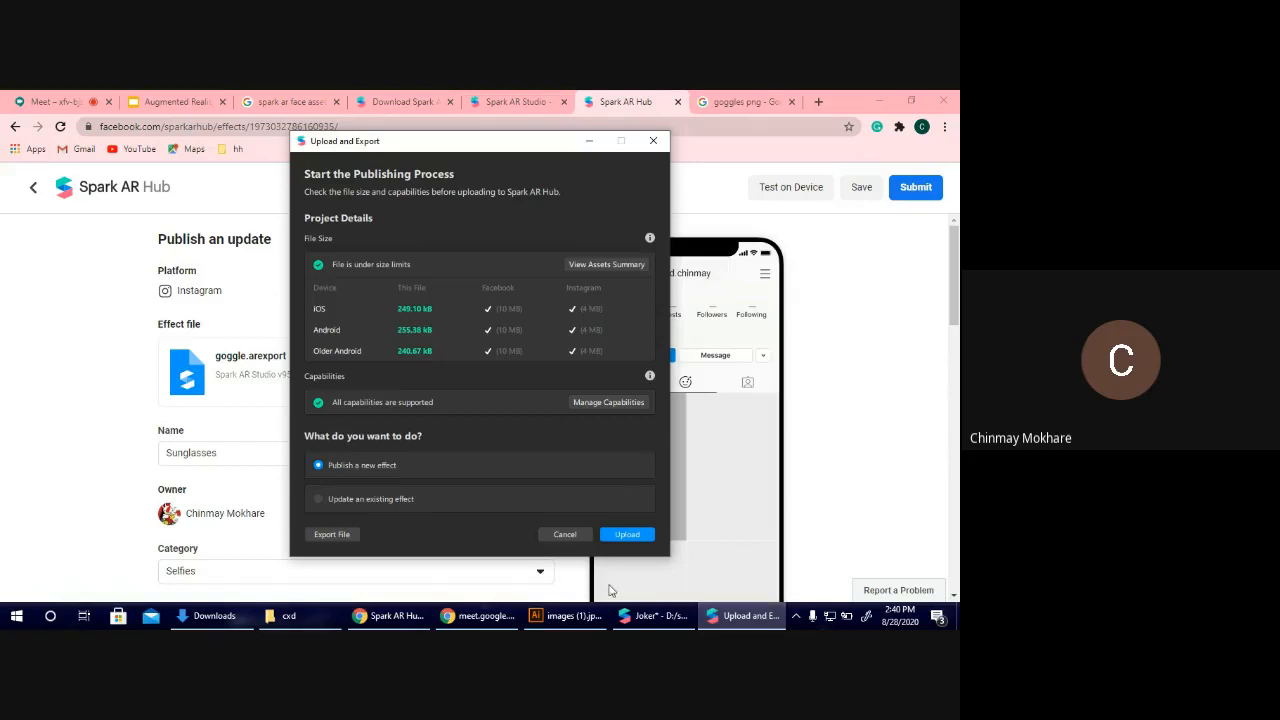
Cancel the pending Upload and Export dialog and preview the goggles in Spark AR Studio on three other simulation faces.
left_click(576, 540)
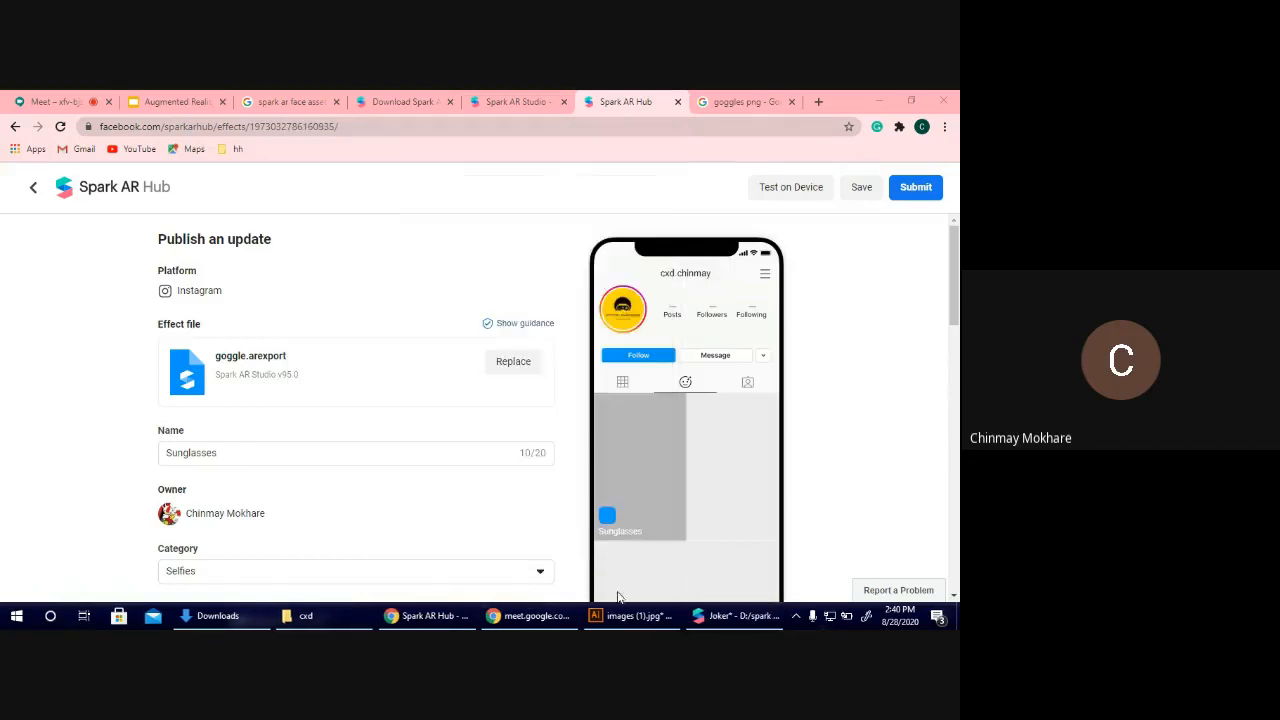
left_click(705, 616)
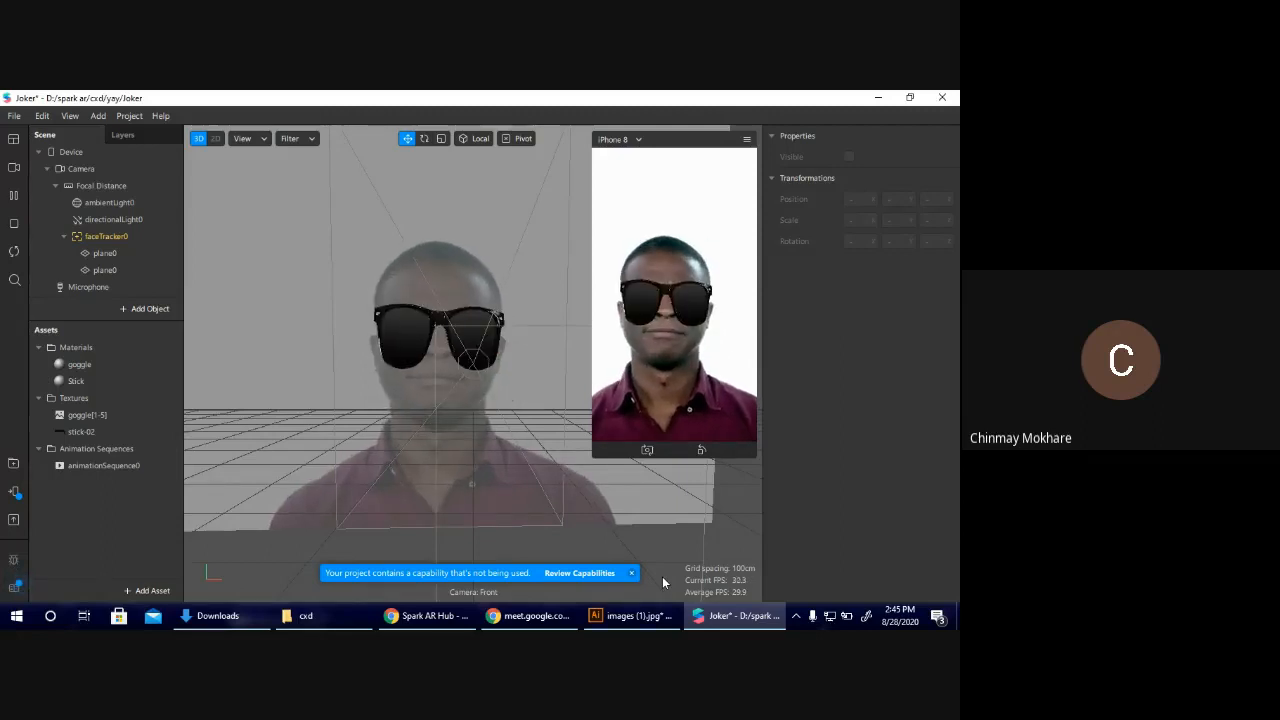
left_click(13, 169)
left_click(60, 241)
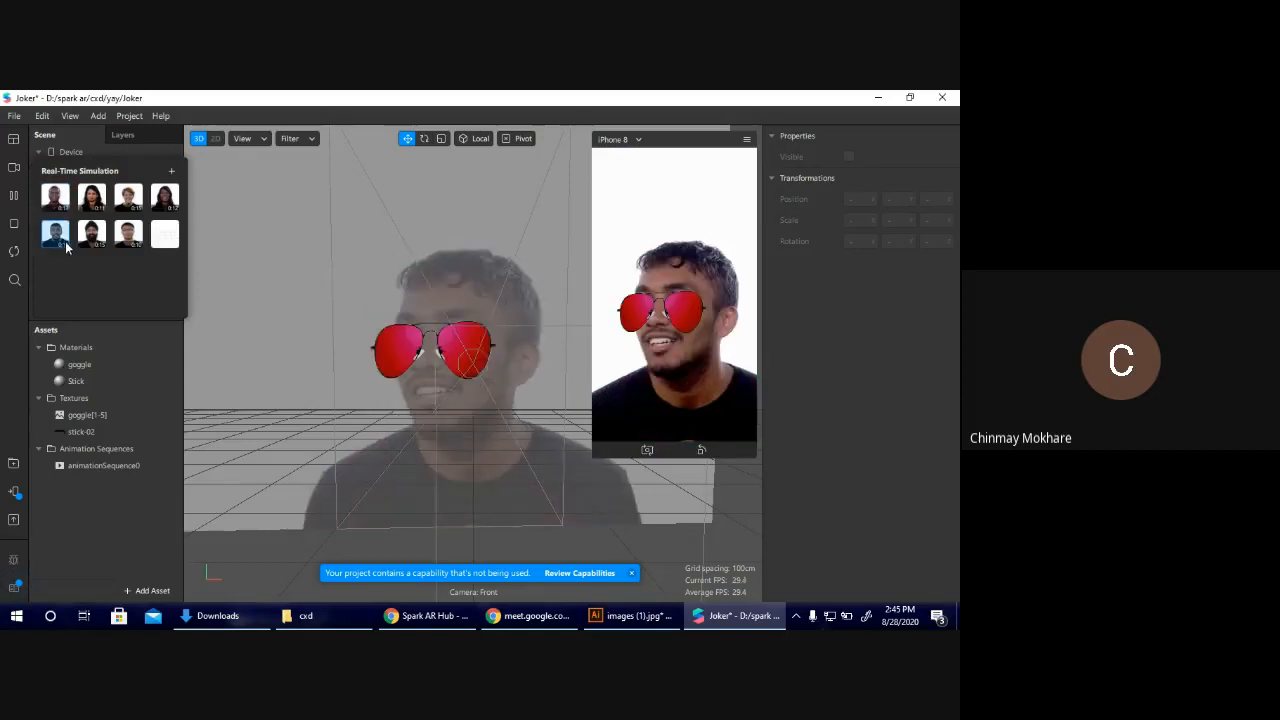
left_click(88, 241)
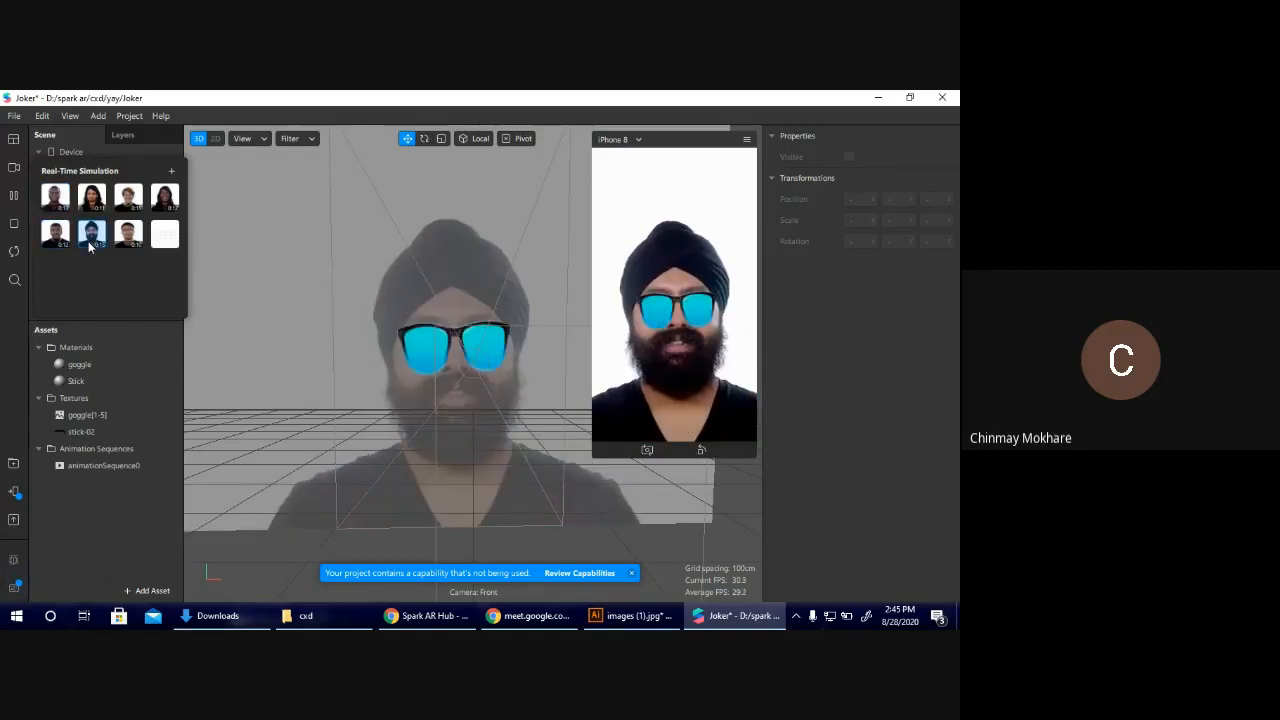
left_click(129, 236)
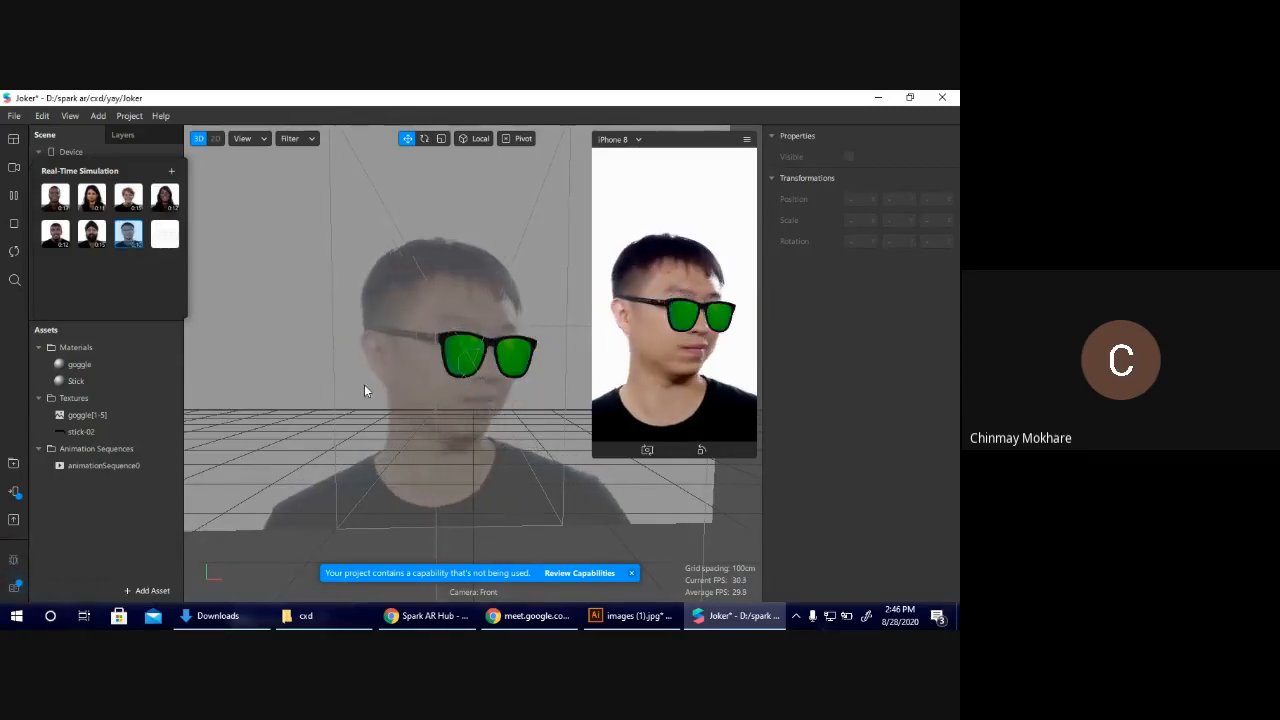
Switch to the Augmented Reality presentation in Google Slides and look through to its last slide.
left_click(427, 616)
left_click(160, 103)
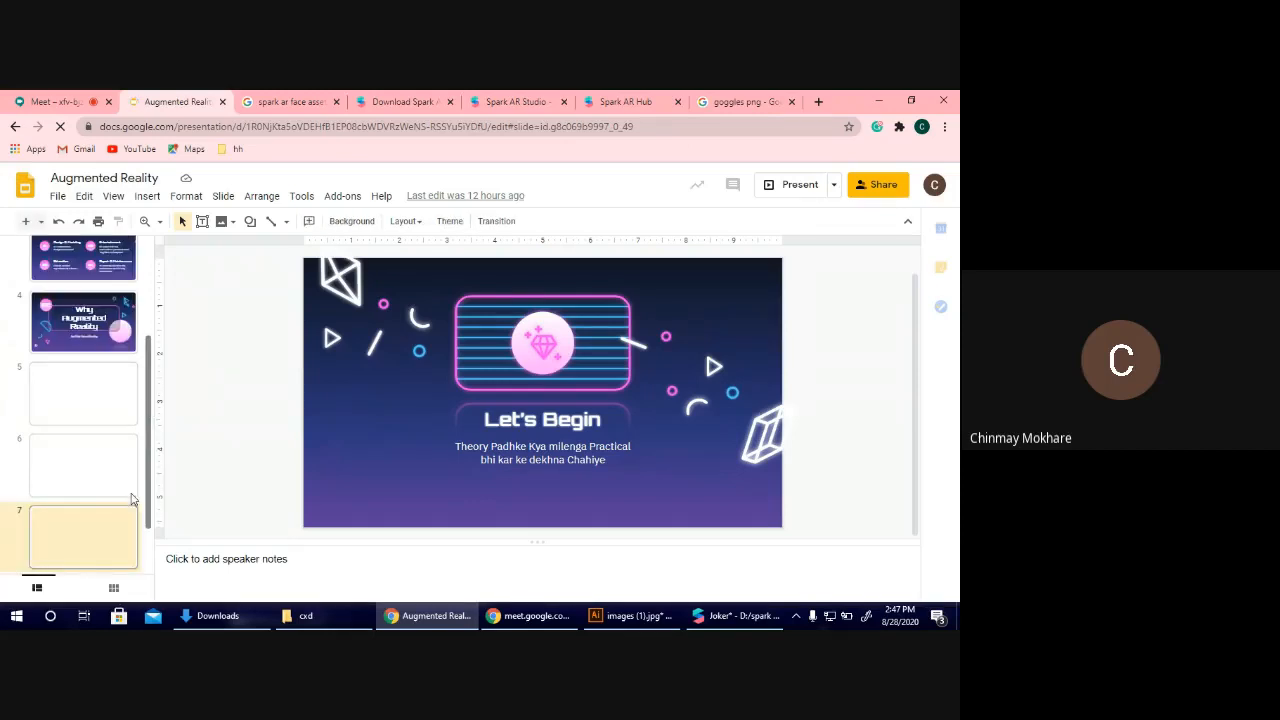
scroll(140, 523, "down", 1)
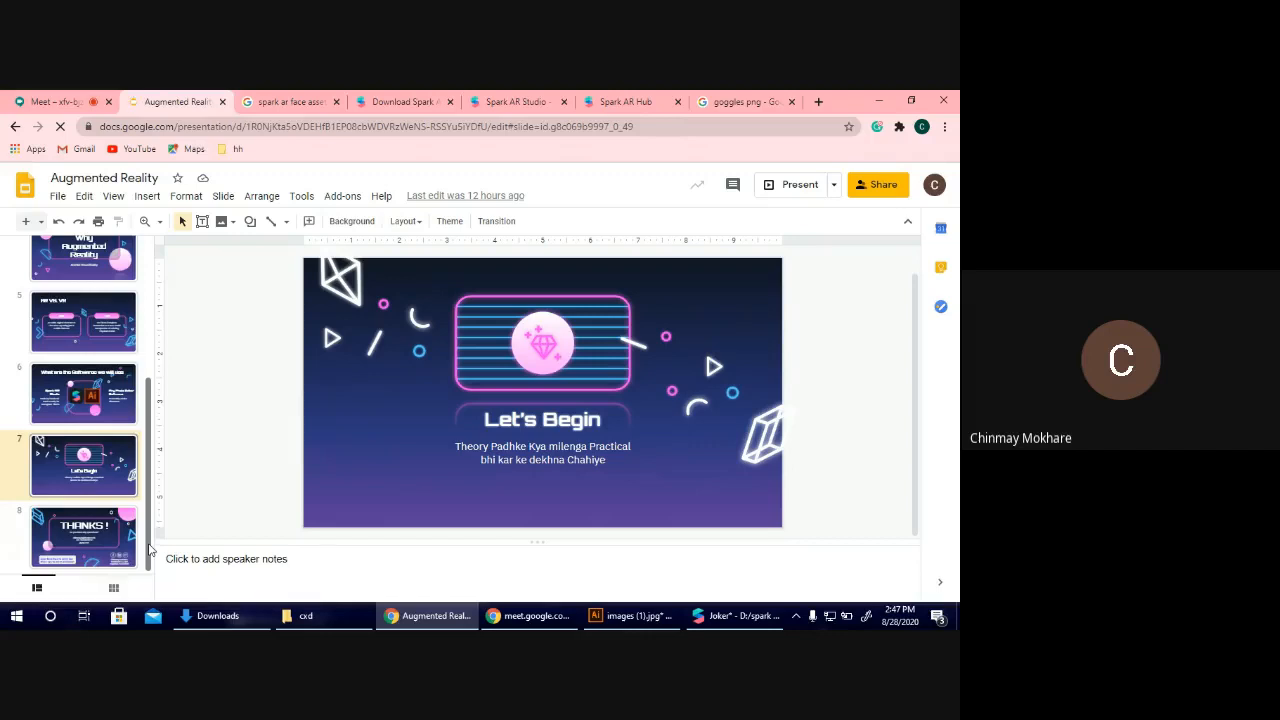